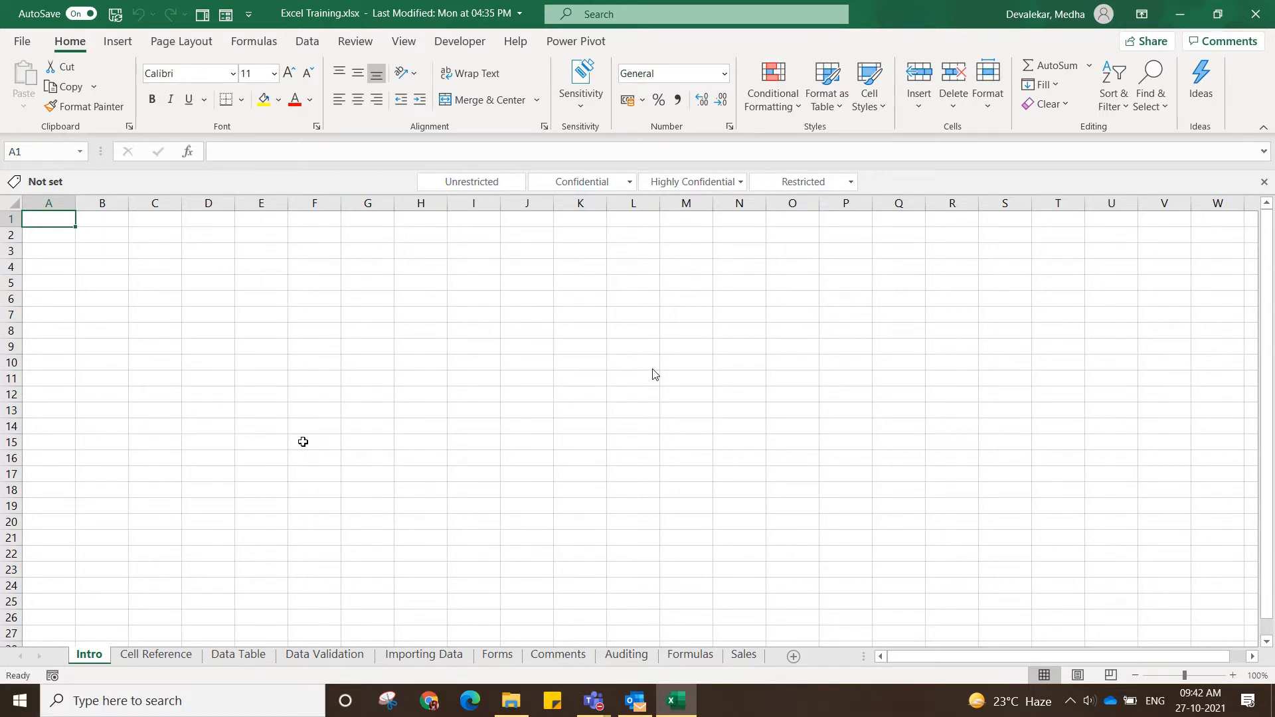
Search Windows for the excel app, then return to the open workbook.
left_click(20, 704)
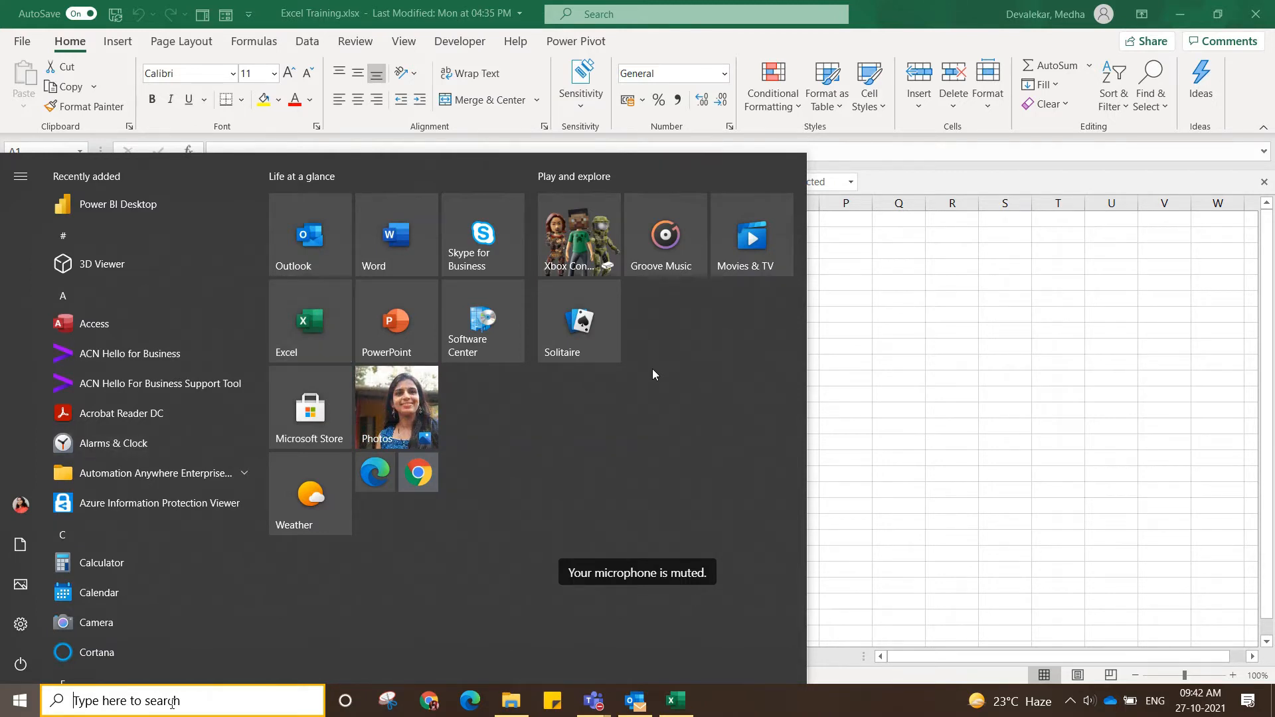
type("e")
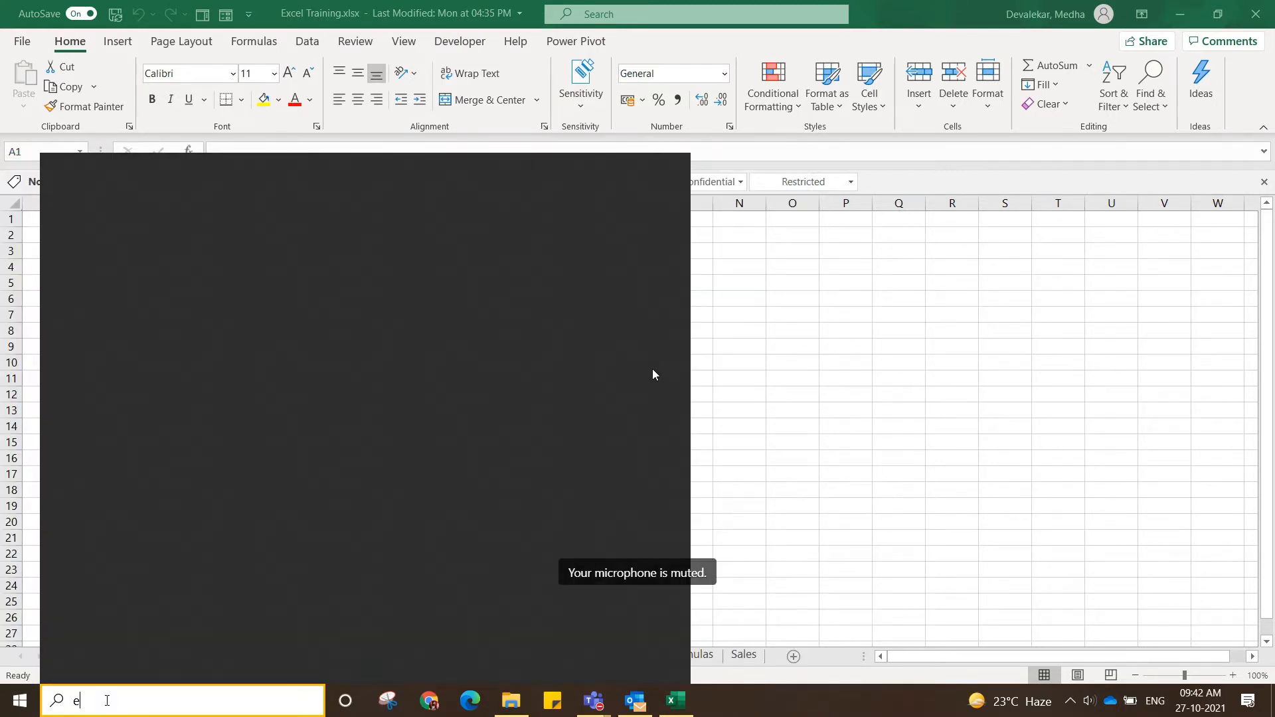
type("xcel")
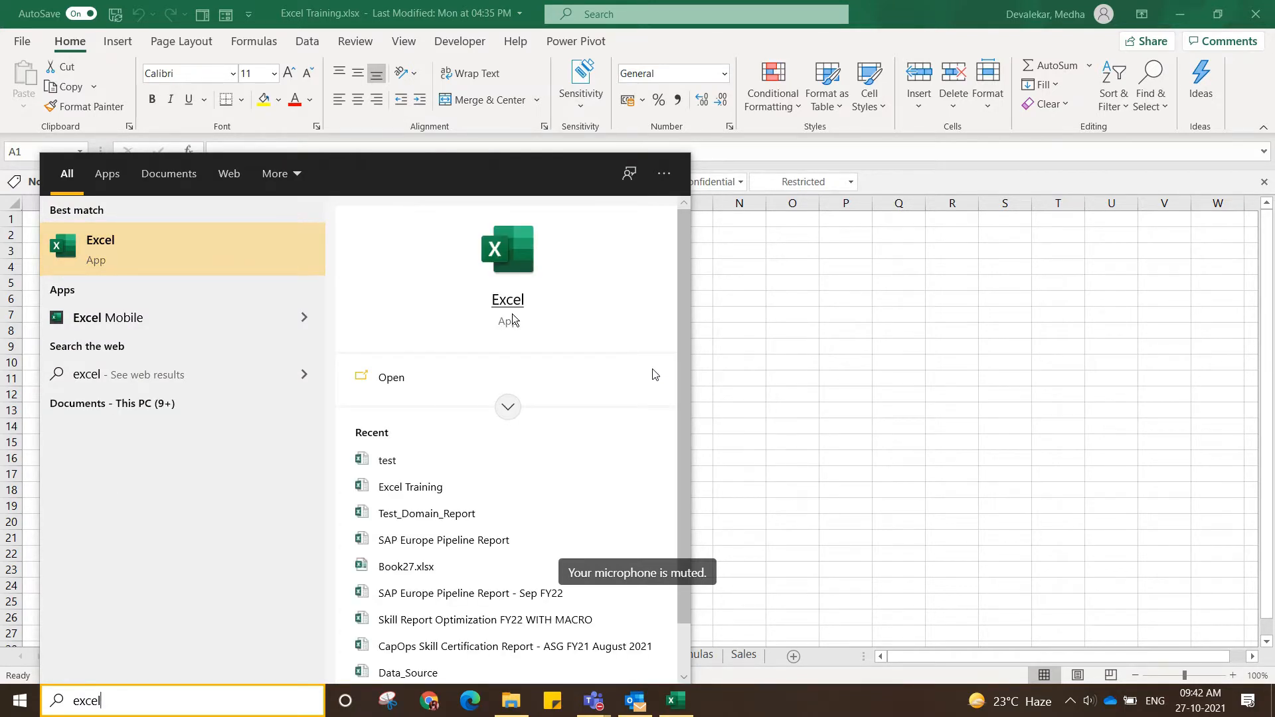
left_click(906, 325)
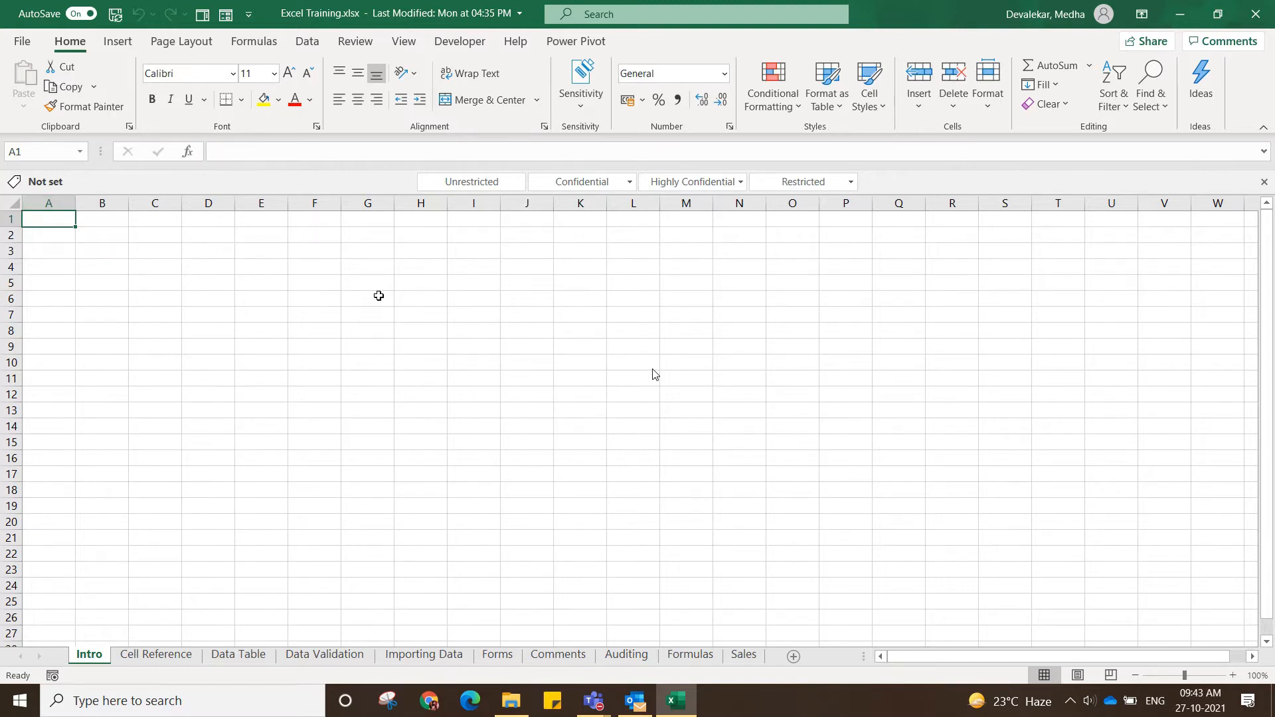
Select column A, extend the selection to the whole Intro worksheet, and clear the selection.
left_click(377, 295)
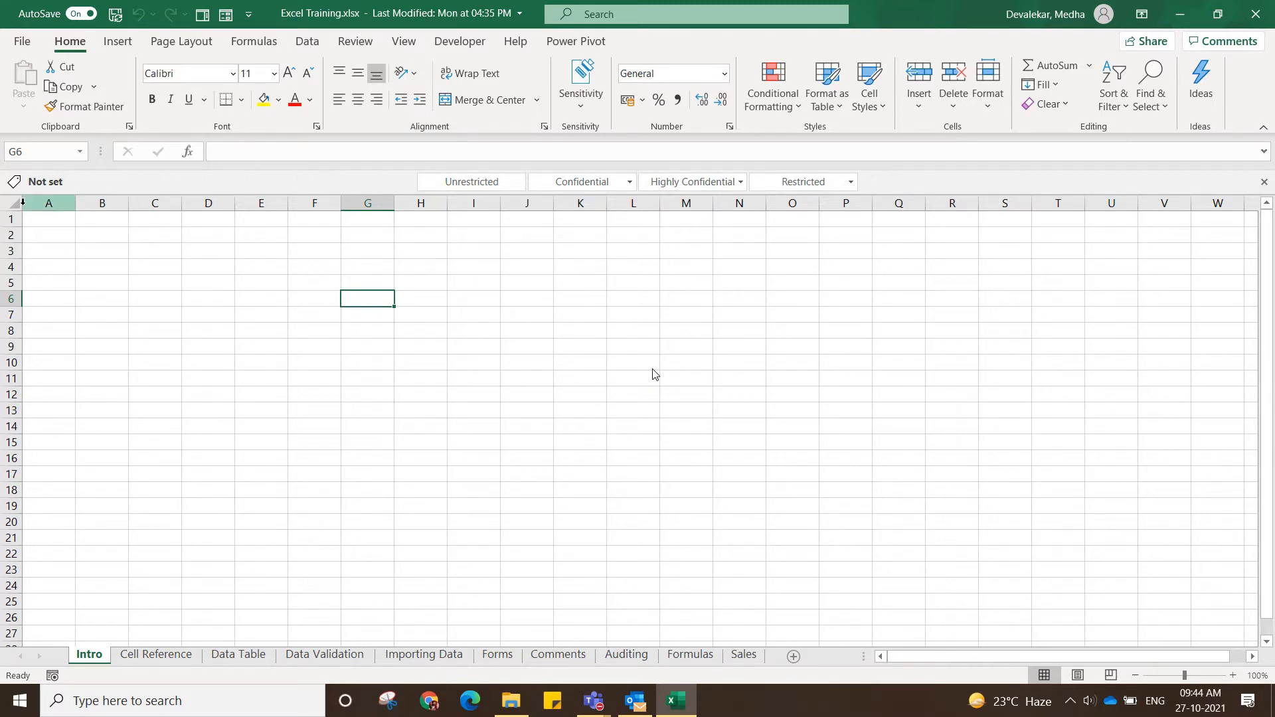
left_click(49, 202)
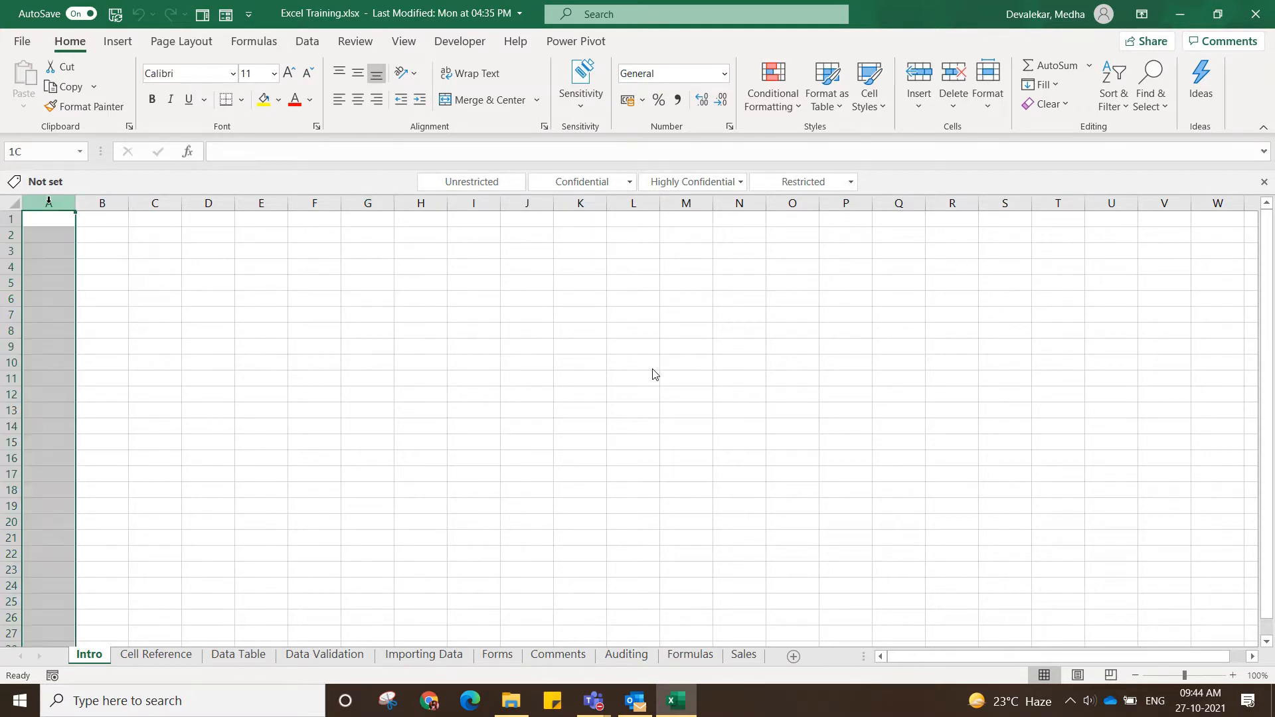
key("ctrl+a")
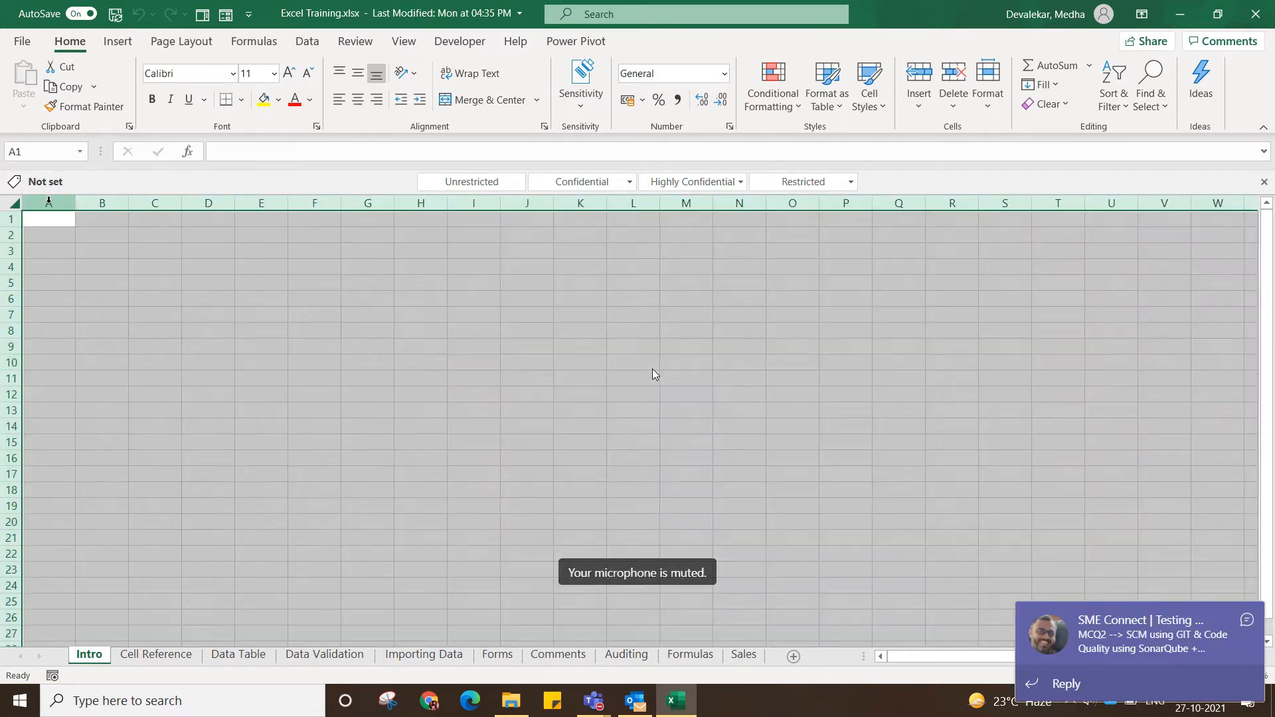
key("ctrl+shift+Right")
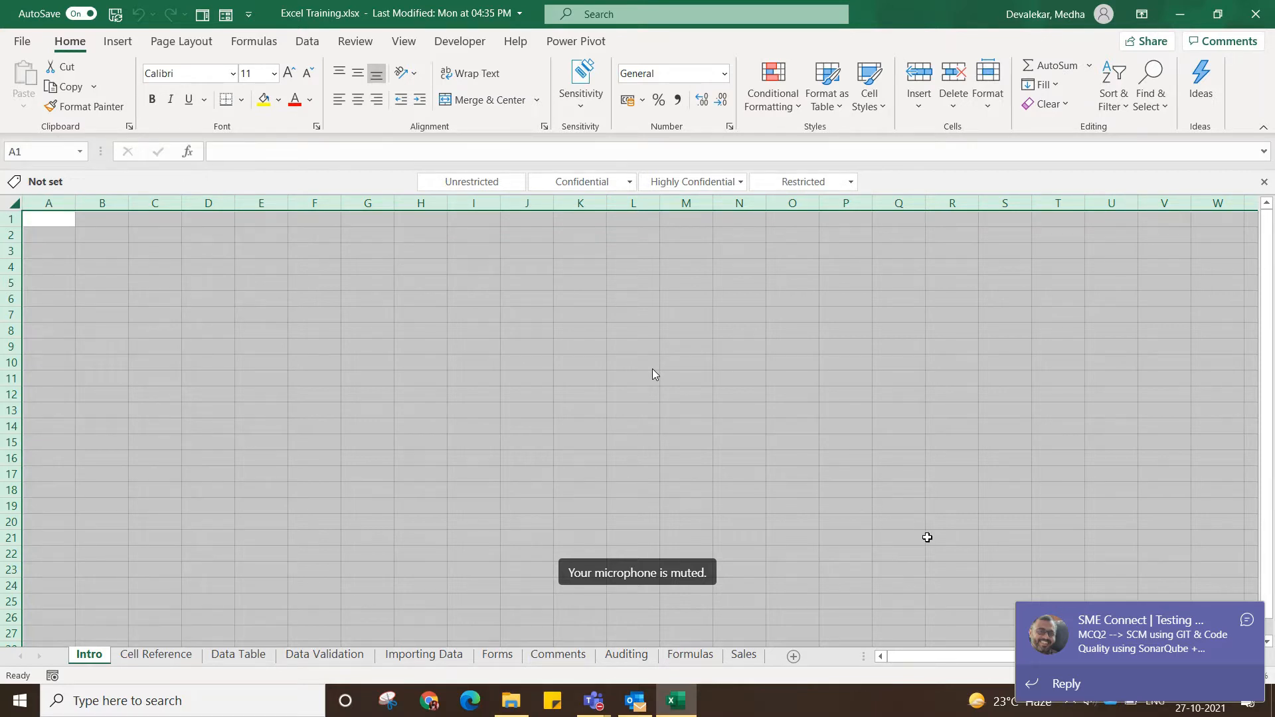
left_click(579, 282)
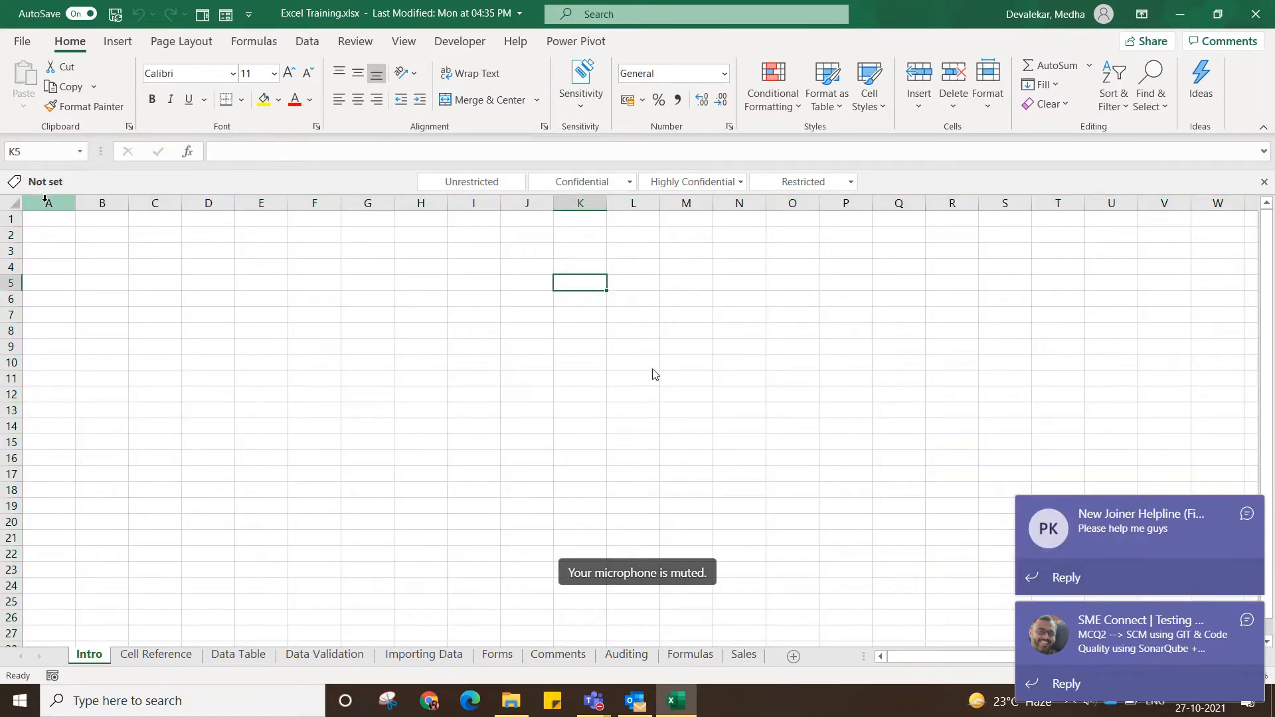
left_click(44, 201)
key("ctrl+a")
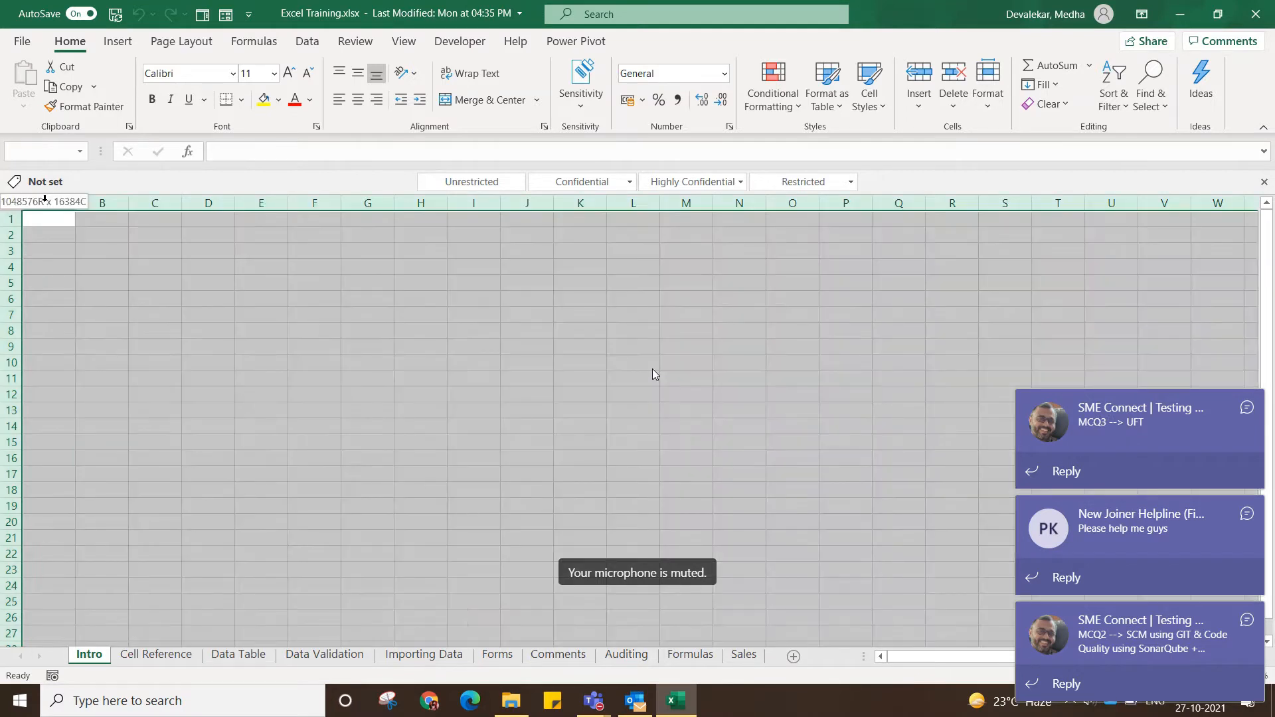
left_click(1254, 656)
left_click_drag(1274, 668, 964, 640)
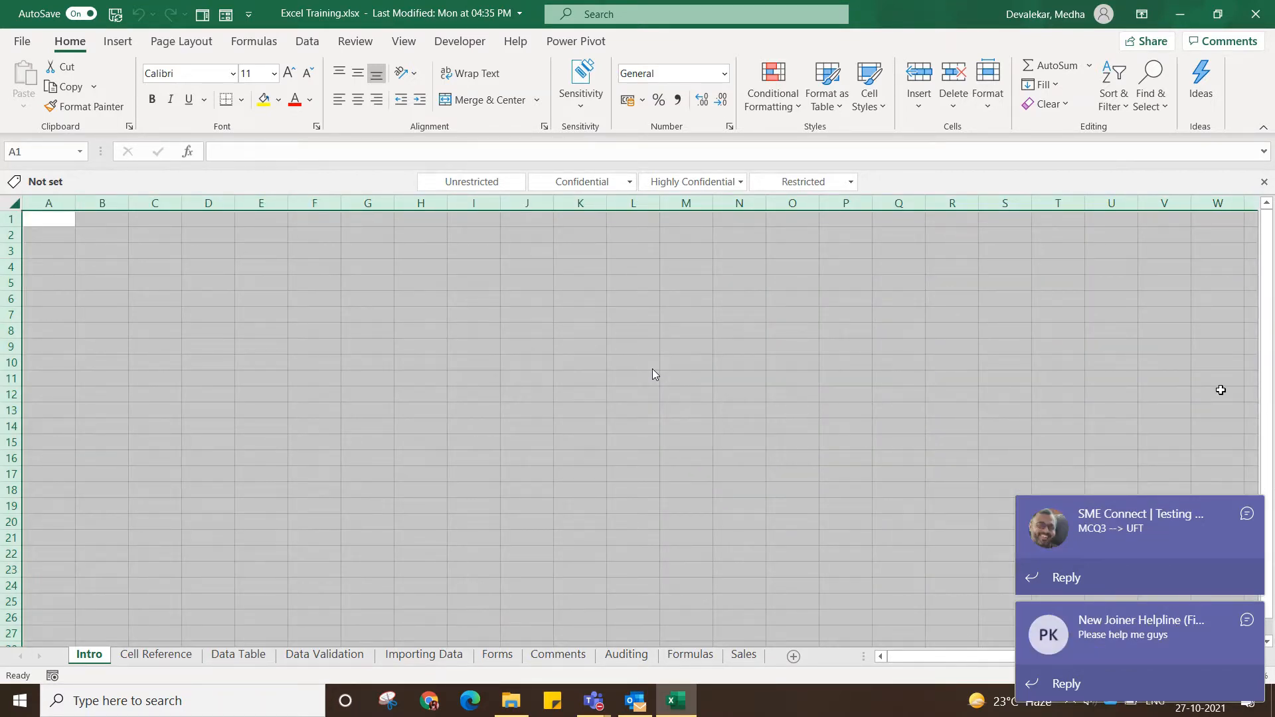
left_click(1221, 389)
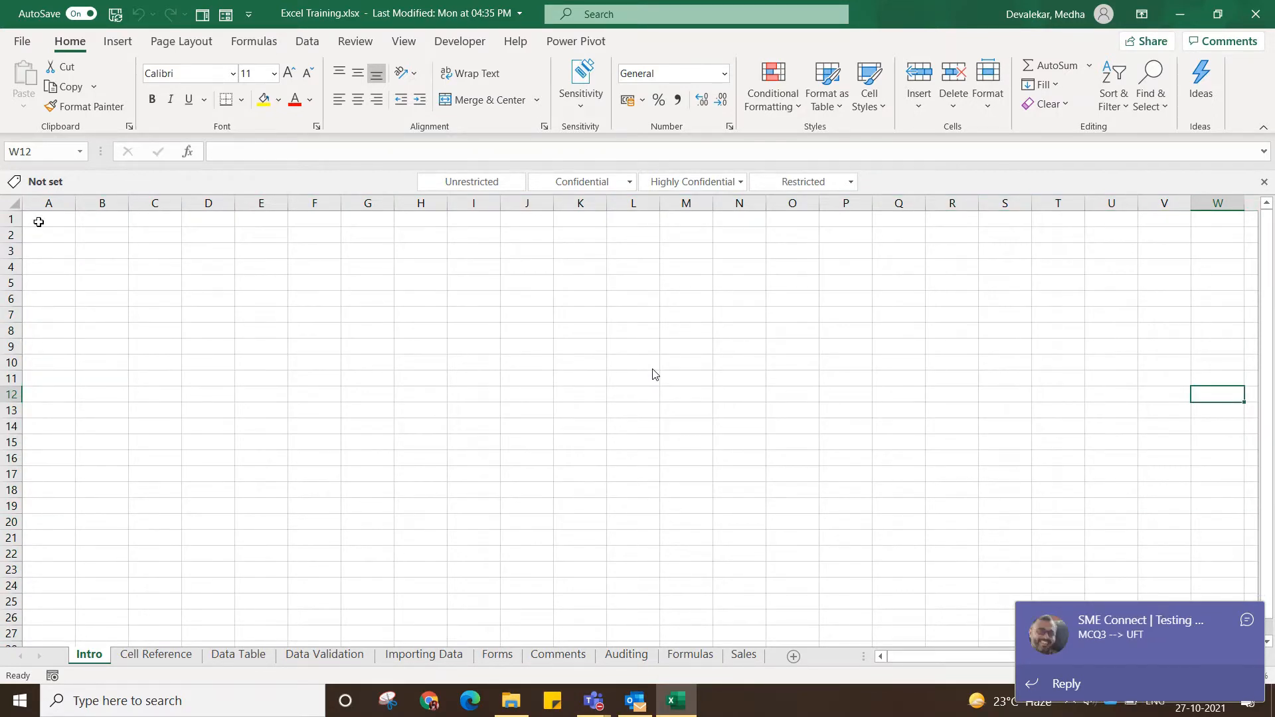
Select columns A through G as a block, then rows 2 through 9, and clear the selection.
left_click(39, 219)
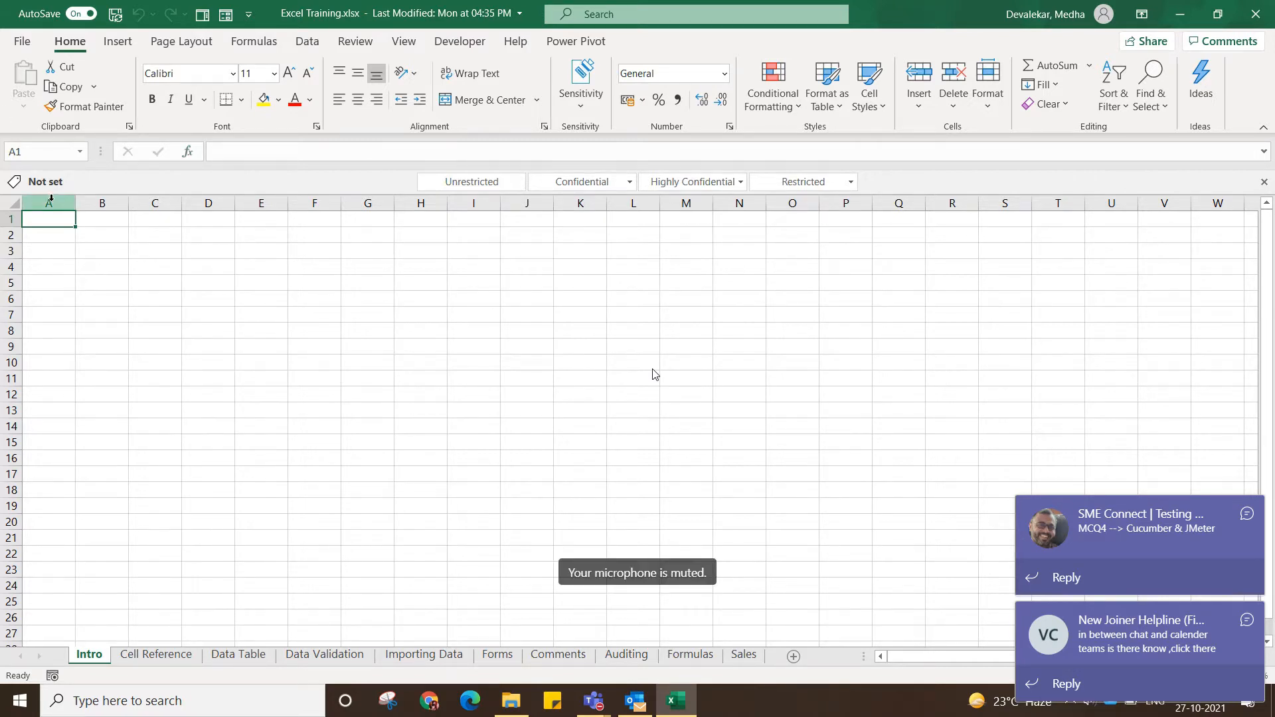
left_click(51, 200)
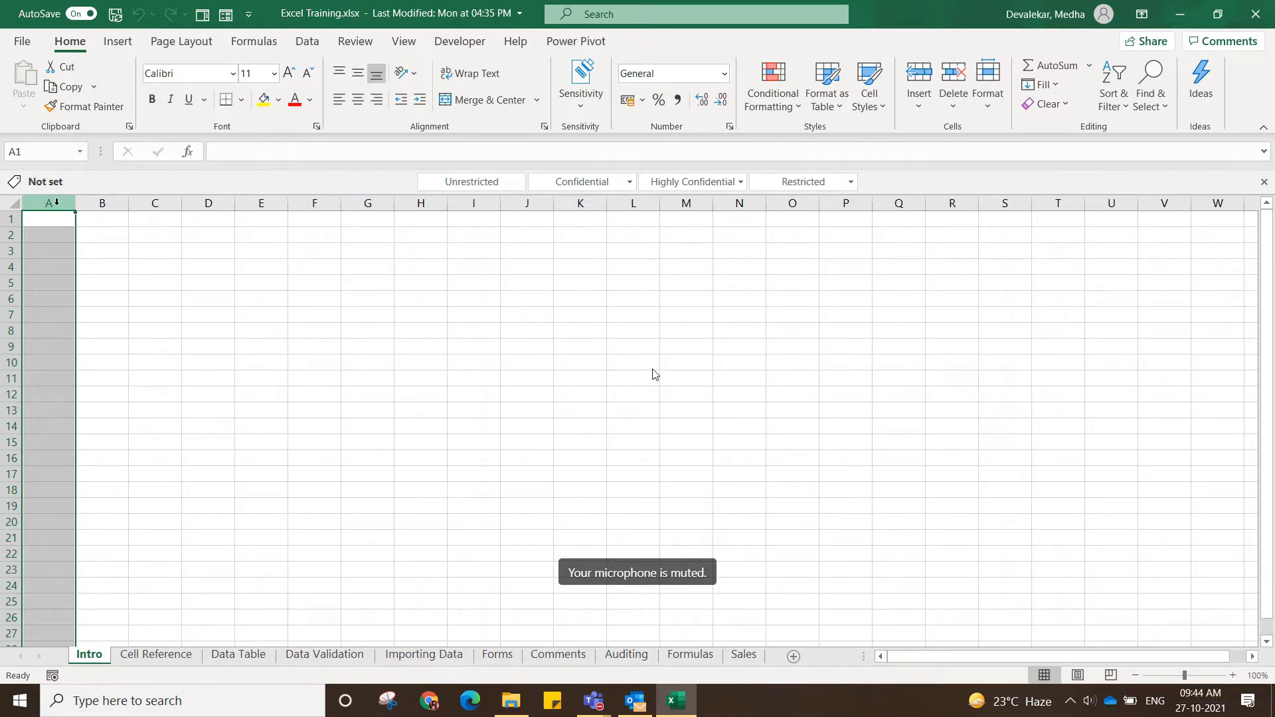
left_click_drag(51, 202, 368, 203)
left_click(446, 266)
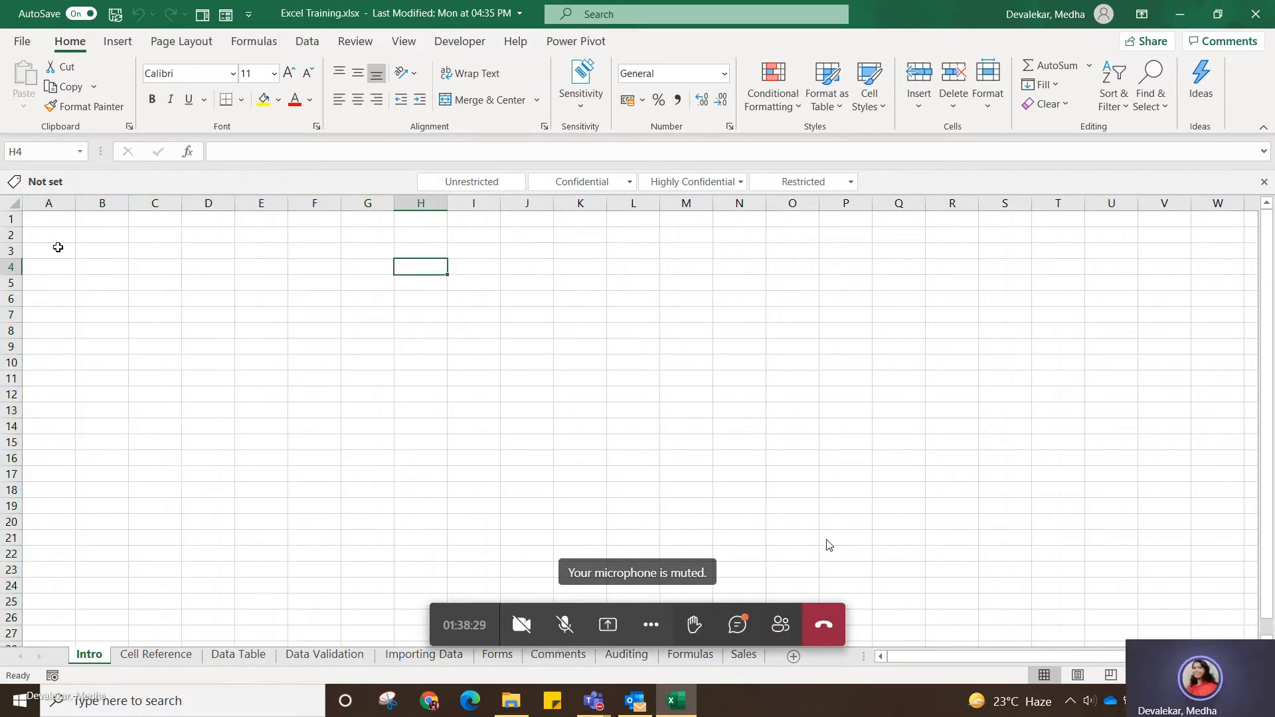
left_click_drag(5, 234, 6, 346)
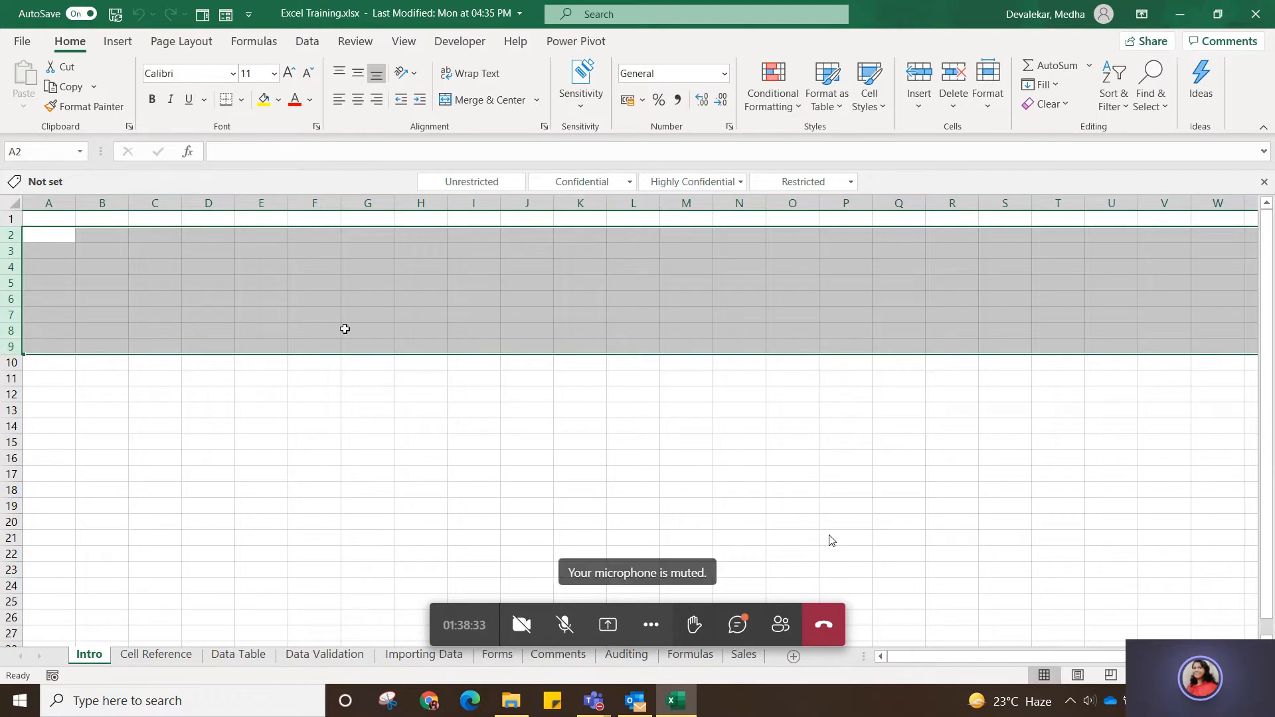
left_click(345, 328)
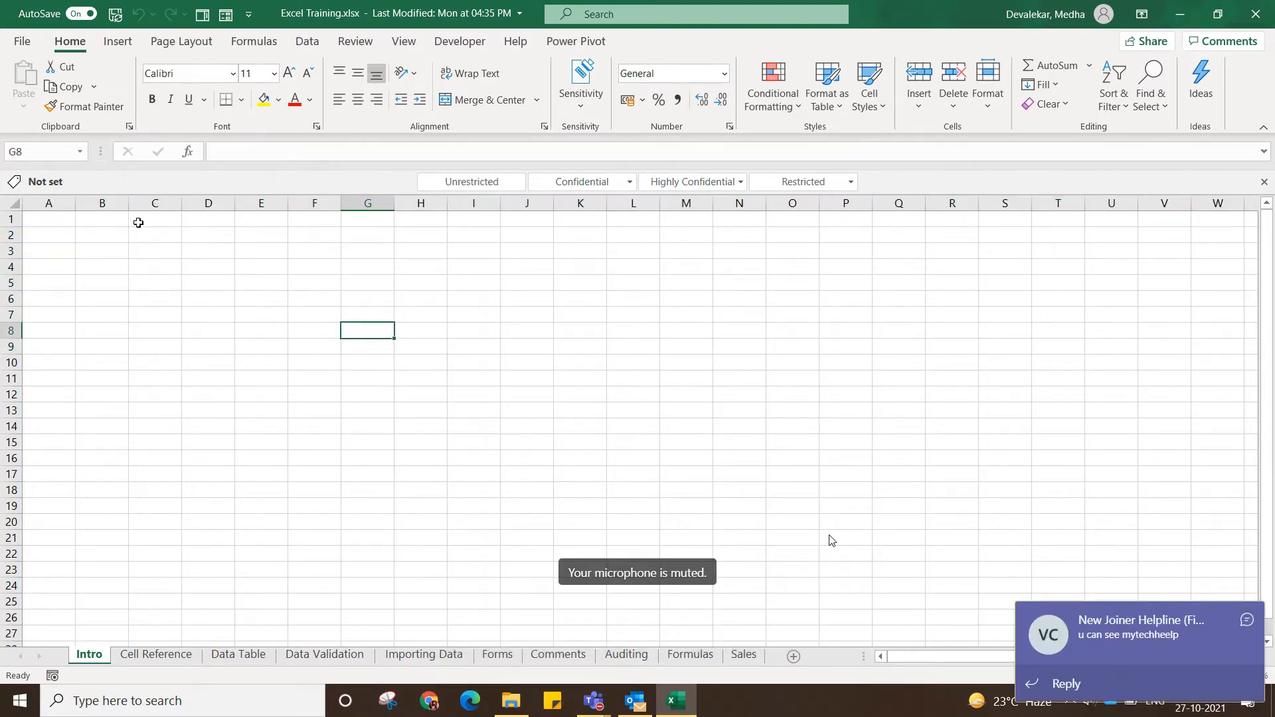
Enter the text asbcd in cell C2 through the formula bar.
left_click(166, 233)
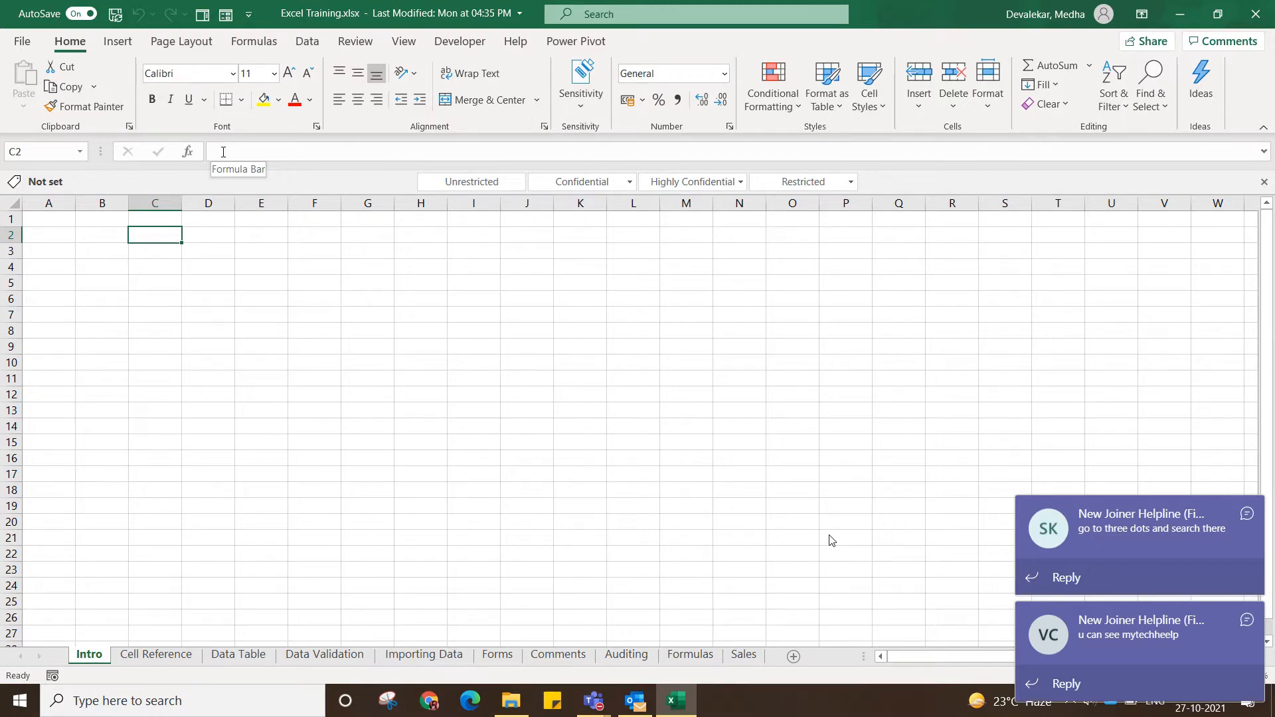
left_click(223, 151)
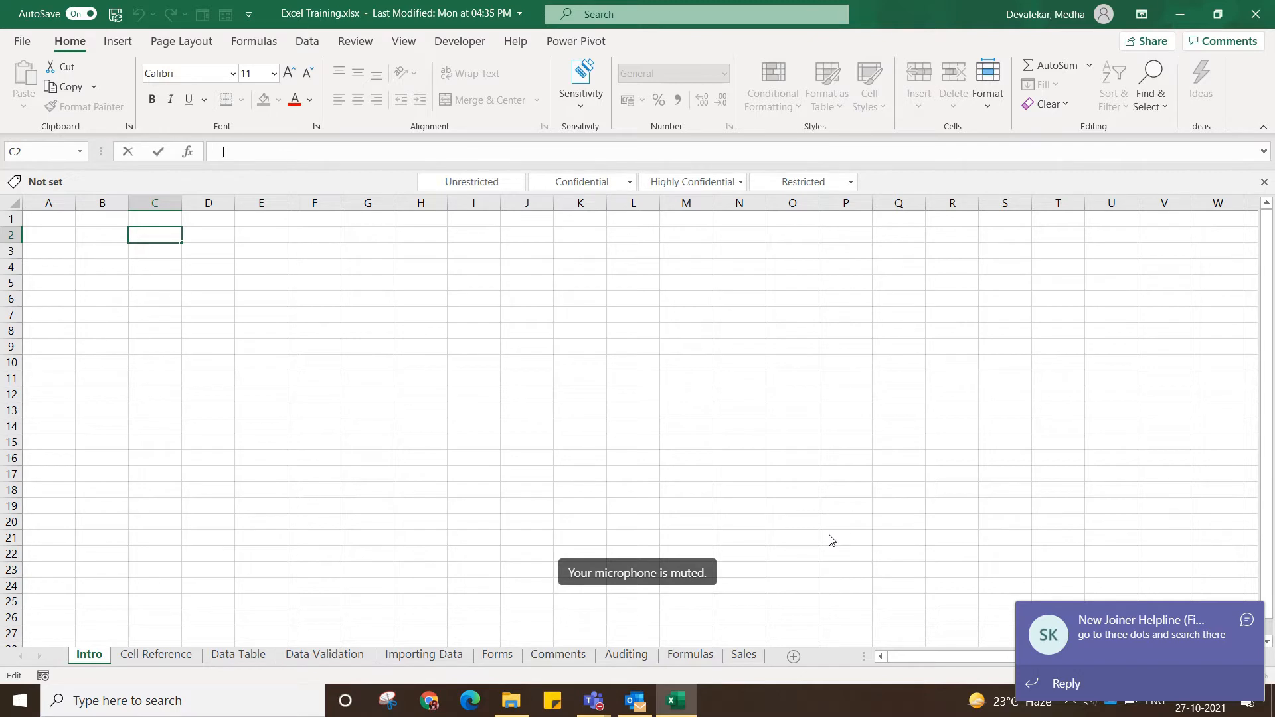
type("asbcd")
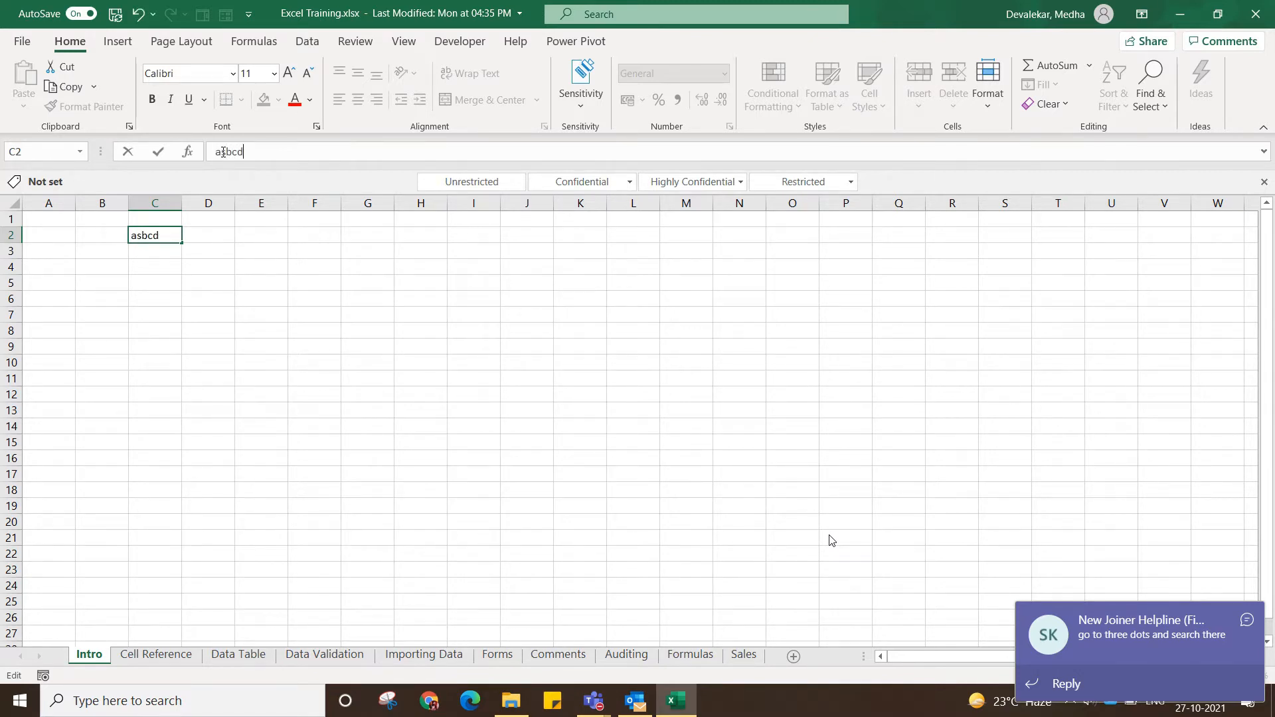
key("Return")
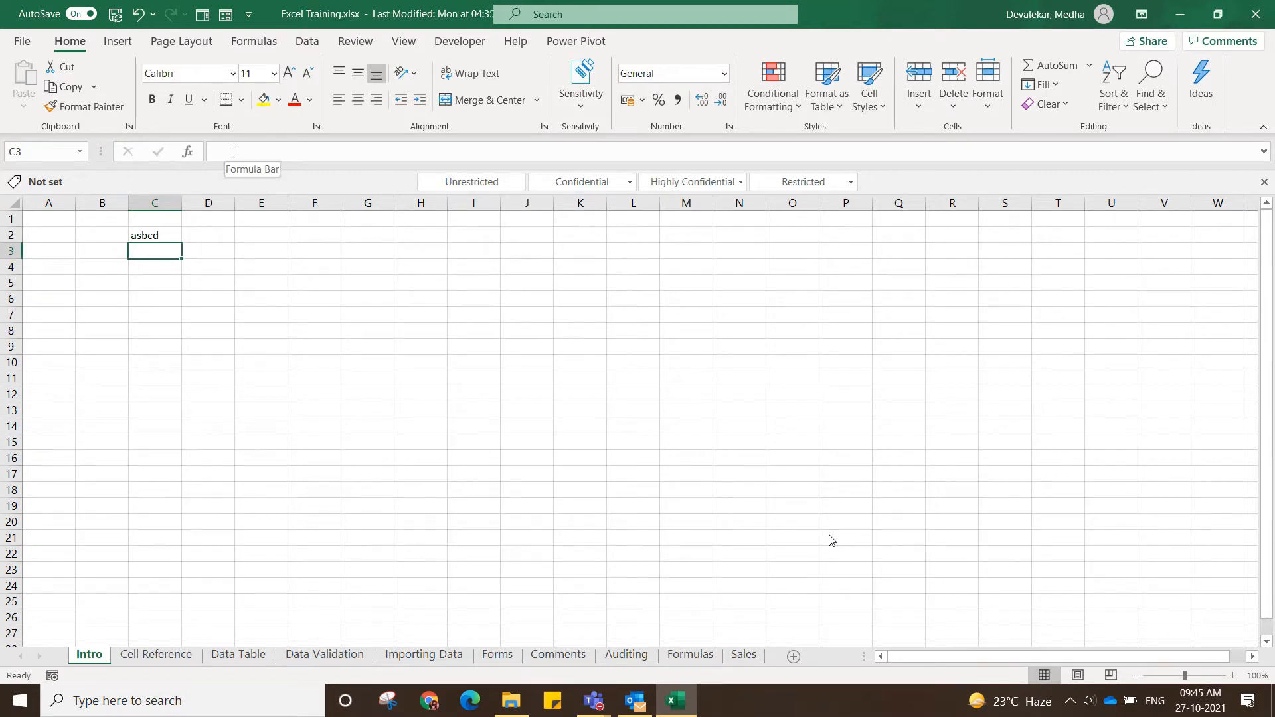
left_click(230, 151)
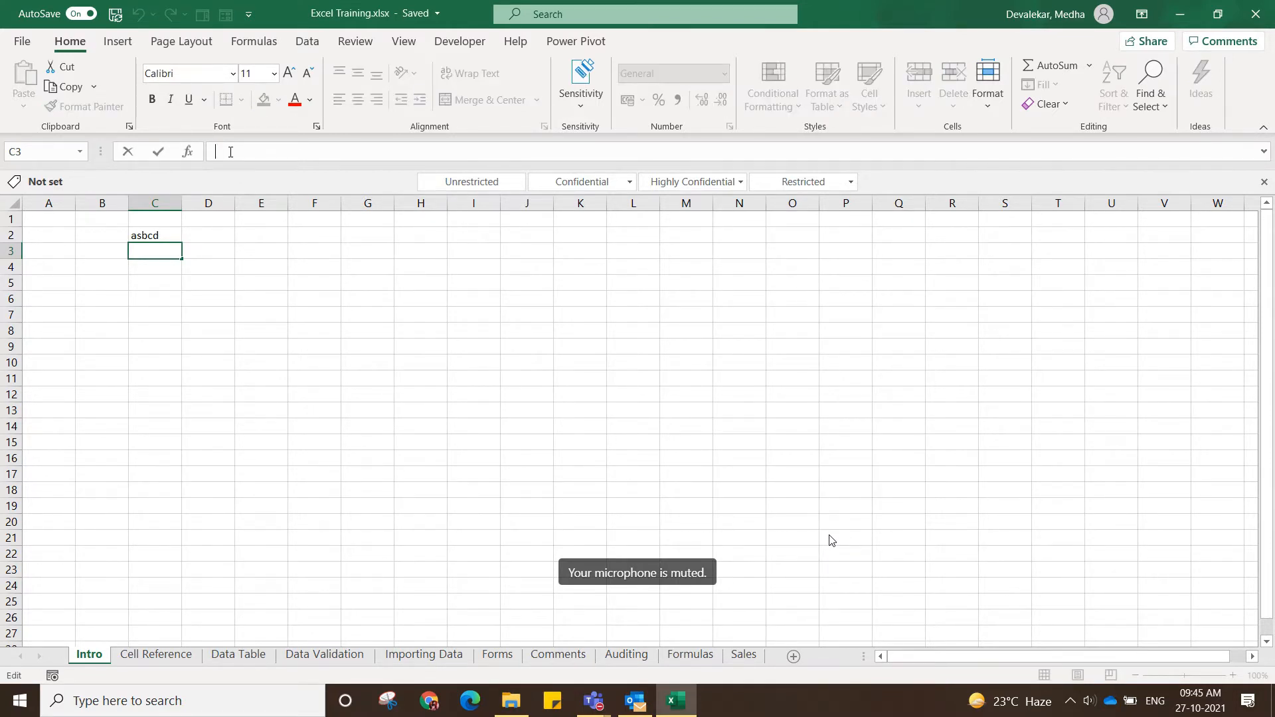
key("Return")
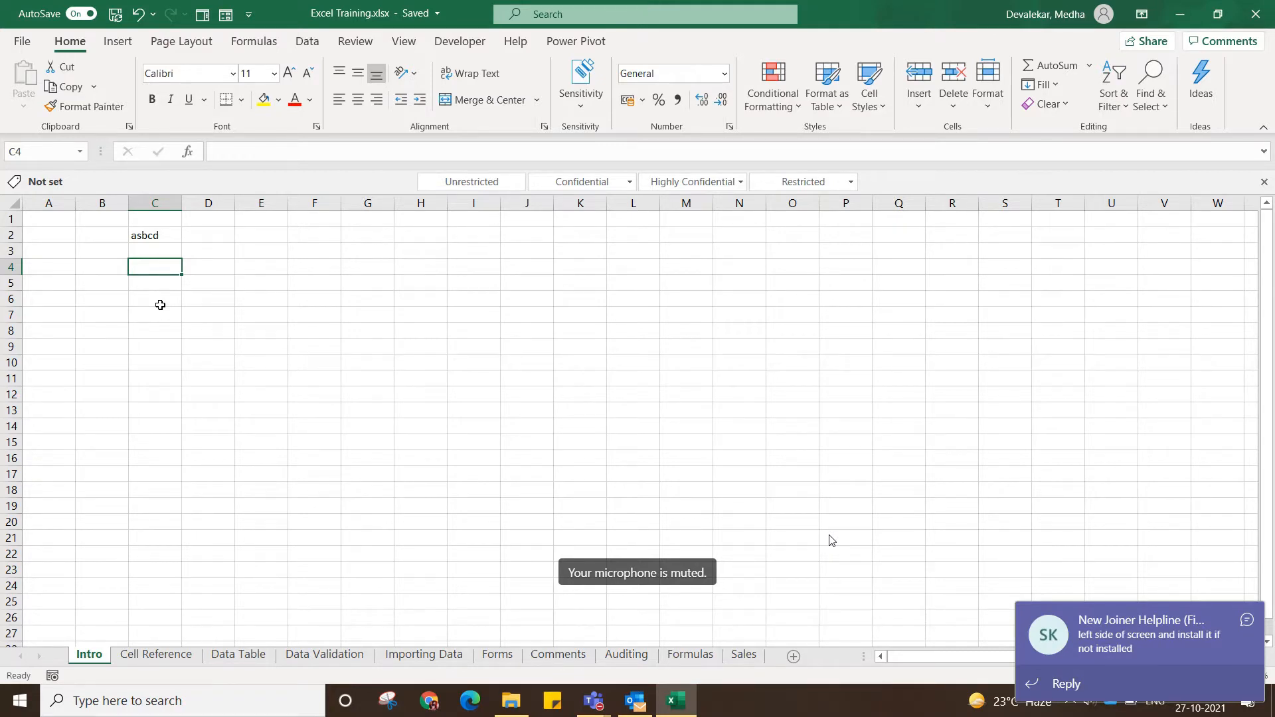
Widen column C and increase the height of row 1 on the Intro sheet.
left_click(273, 340)
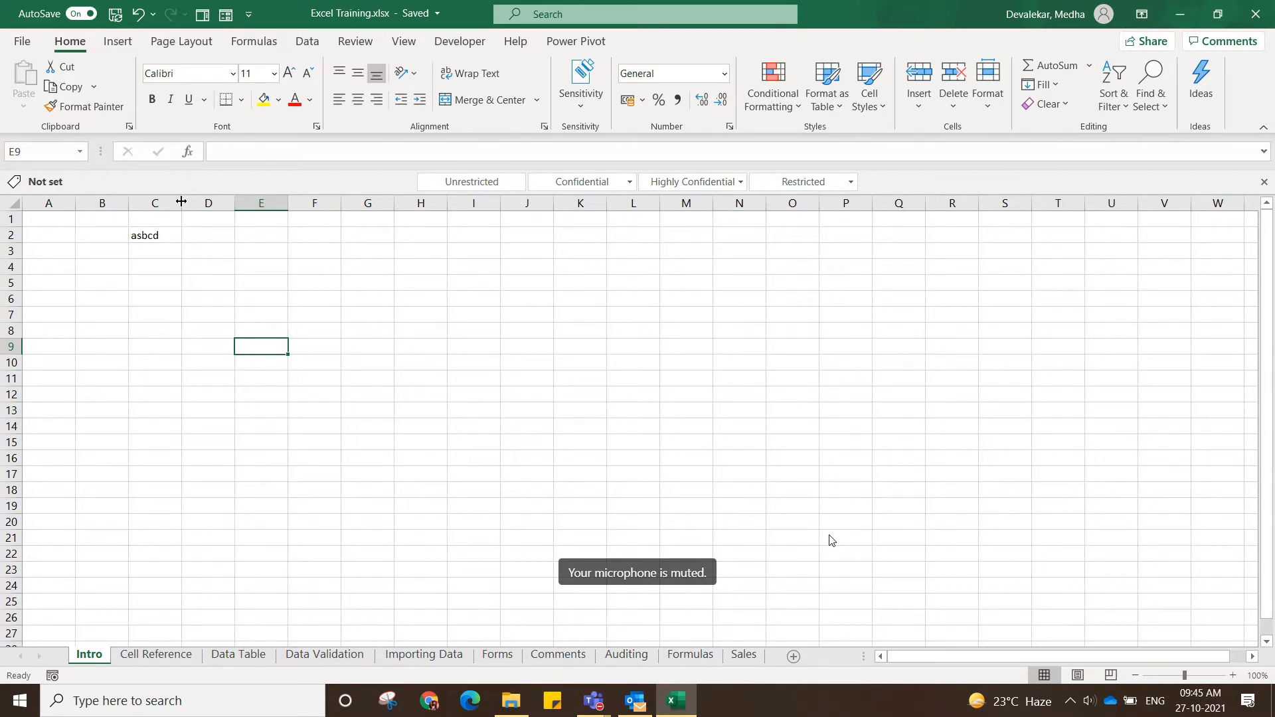
left_click_drag(181, 202, 217, 202)
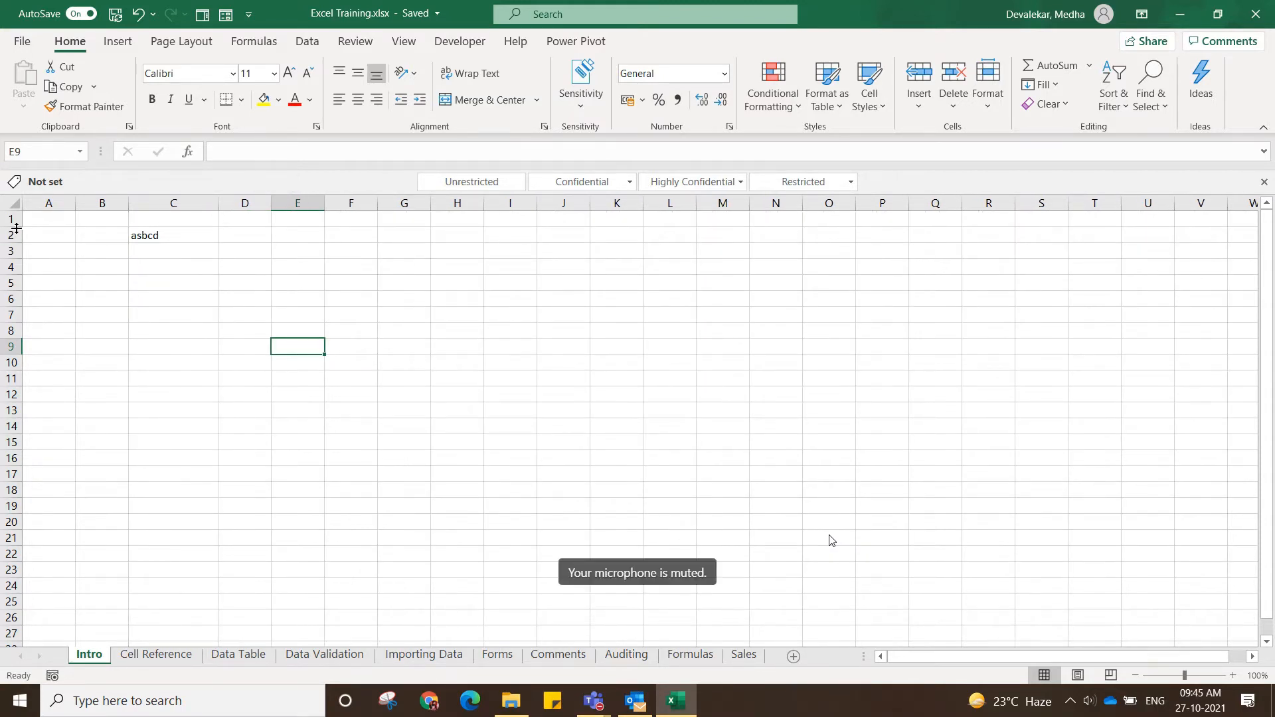
left_click_drag(16, 226, 13, 237)
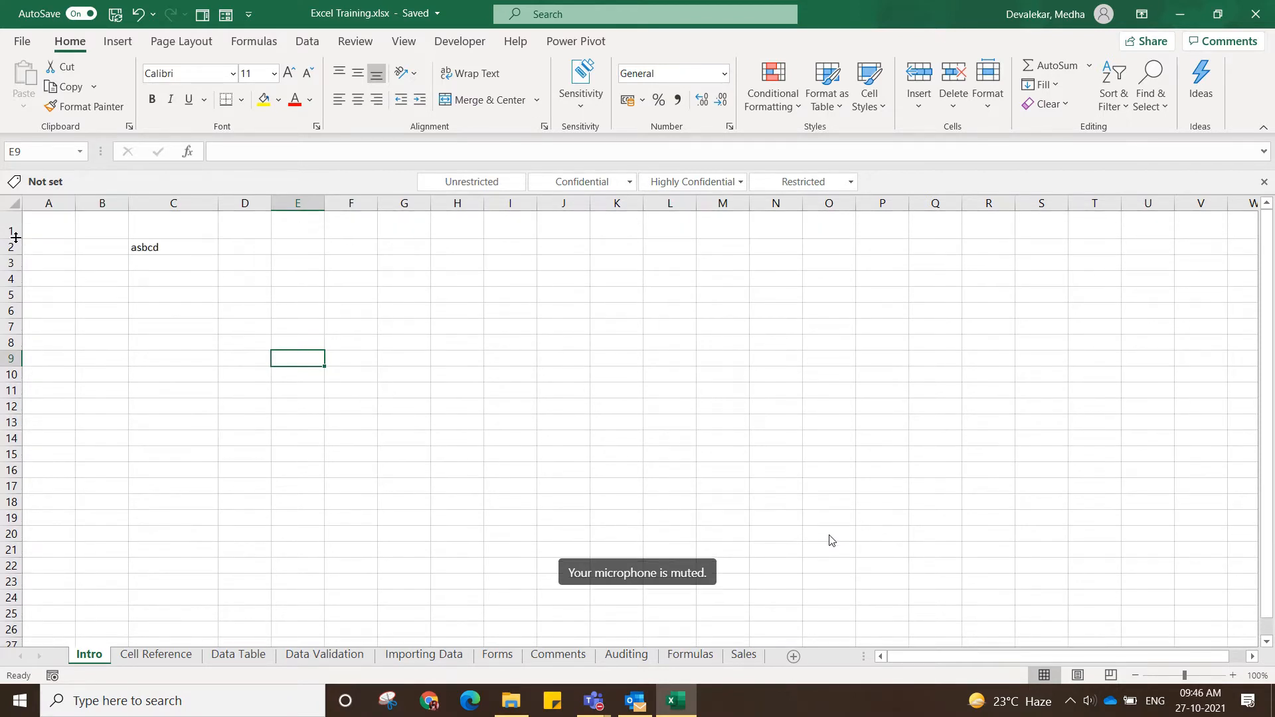
left_click(148, 289)
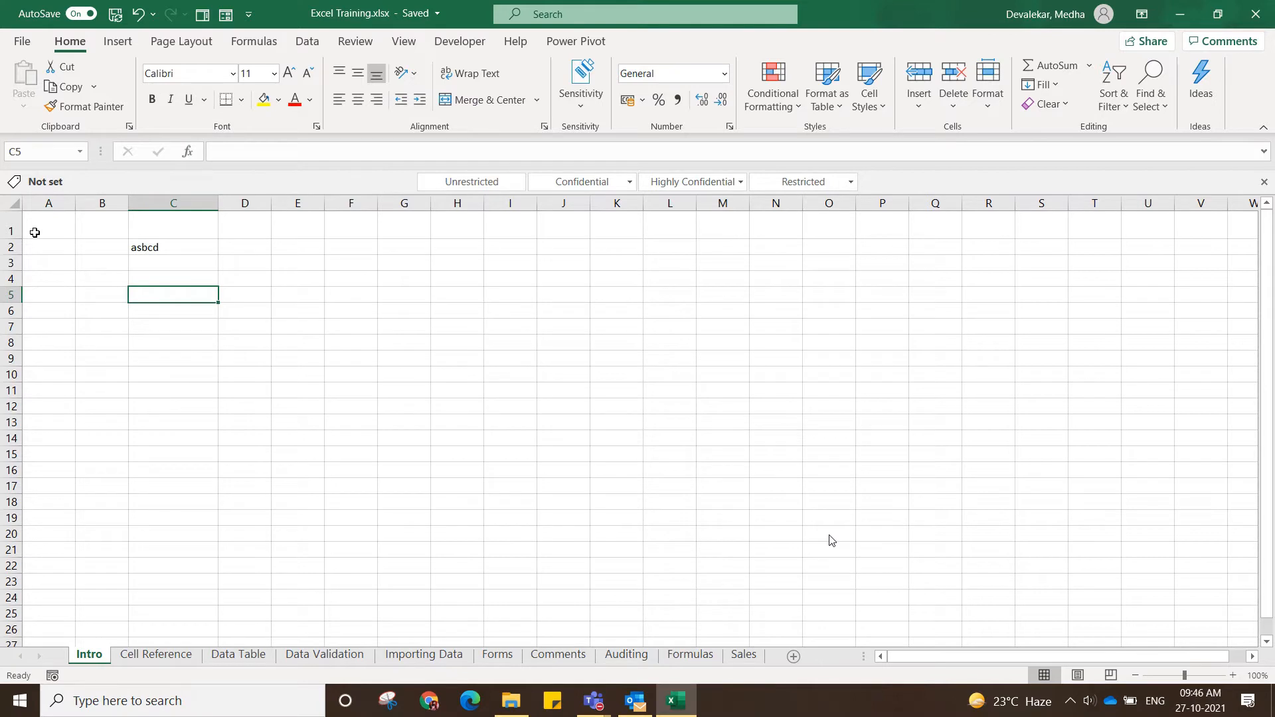
left_click(34, 232)
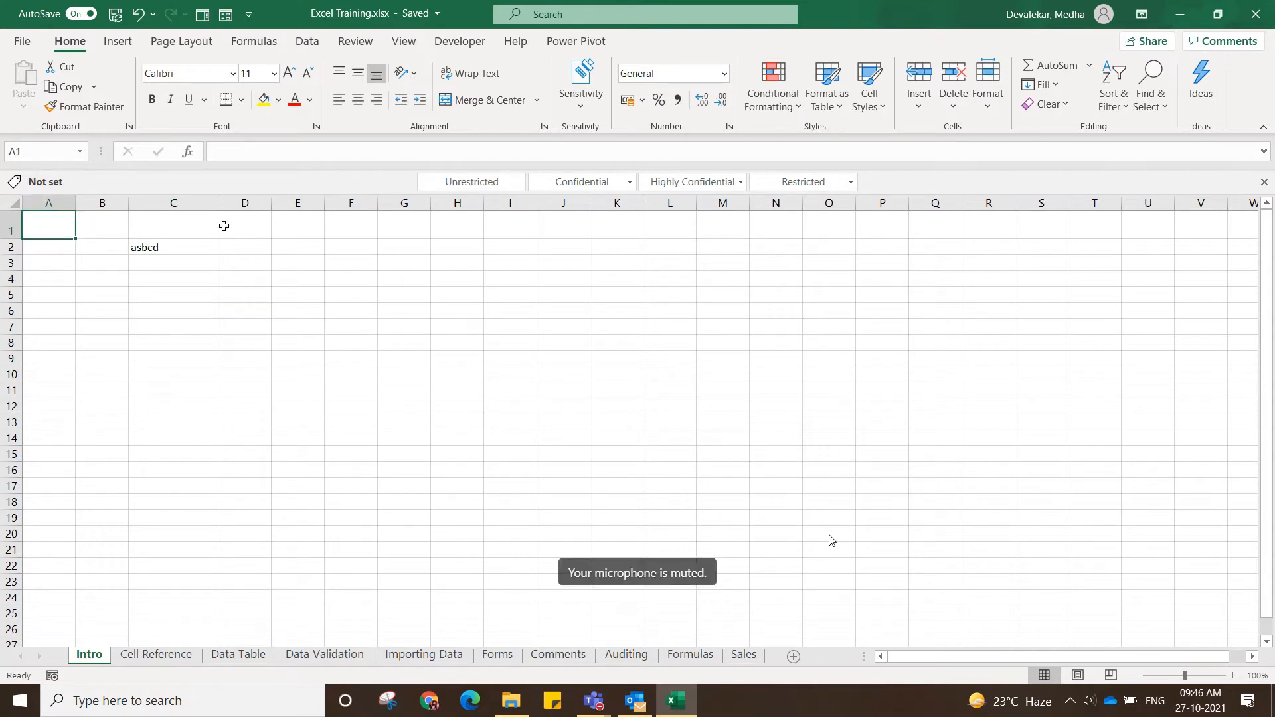
Replace the text in cell C2 with abcd.
left_click(155, 251)
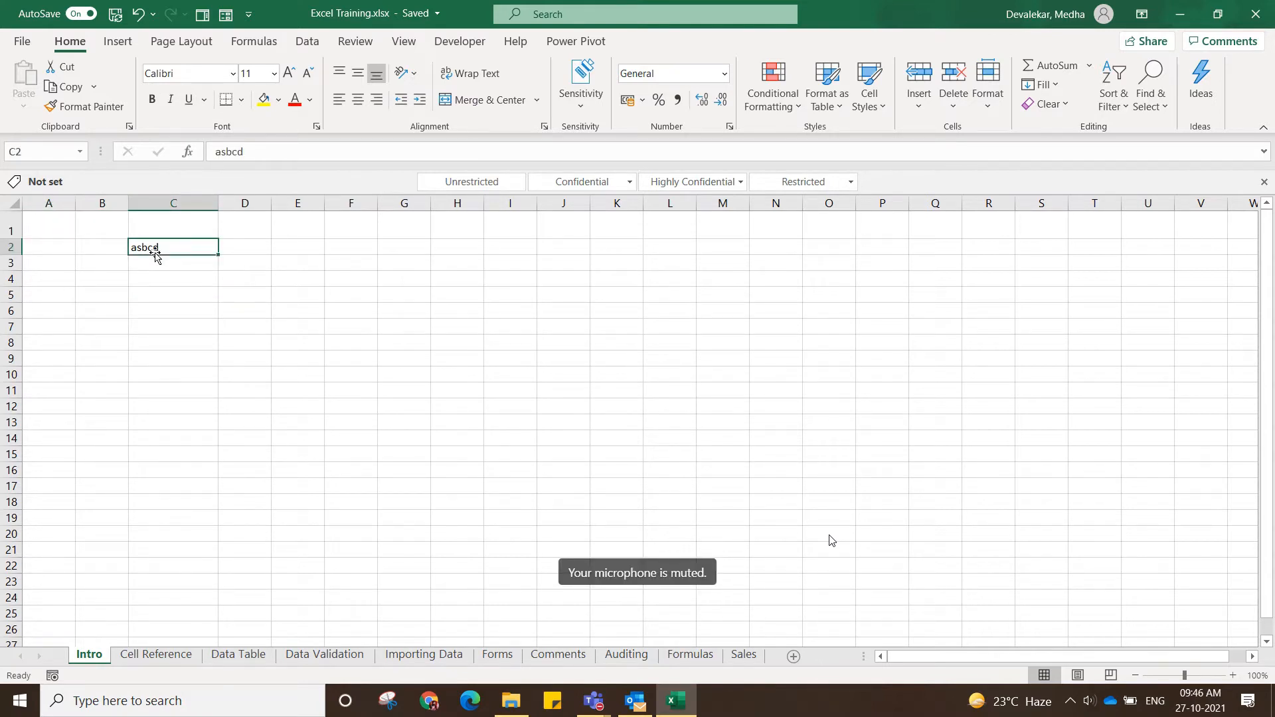
key("Delete")
type("abcd")
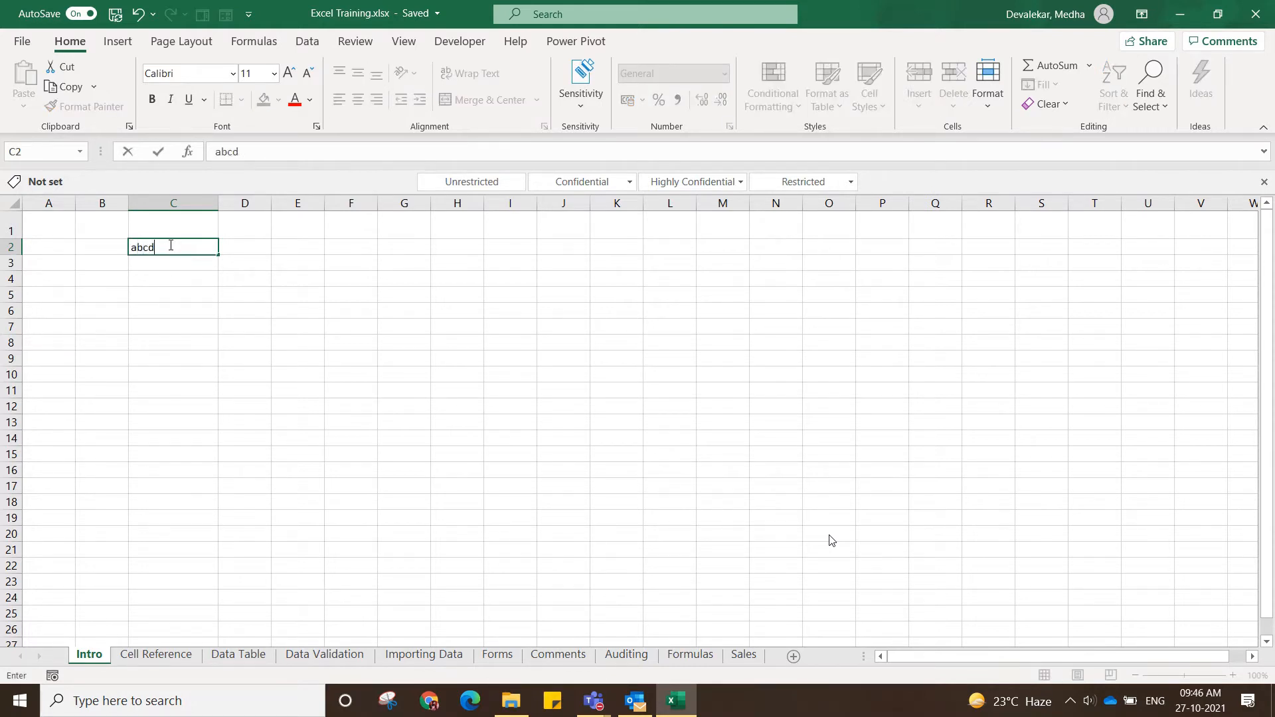
key("Return")
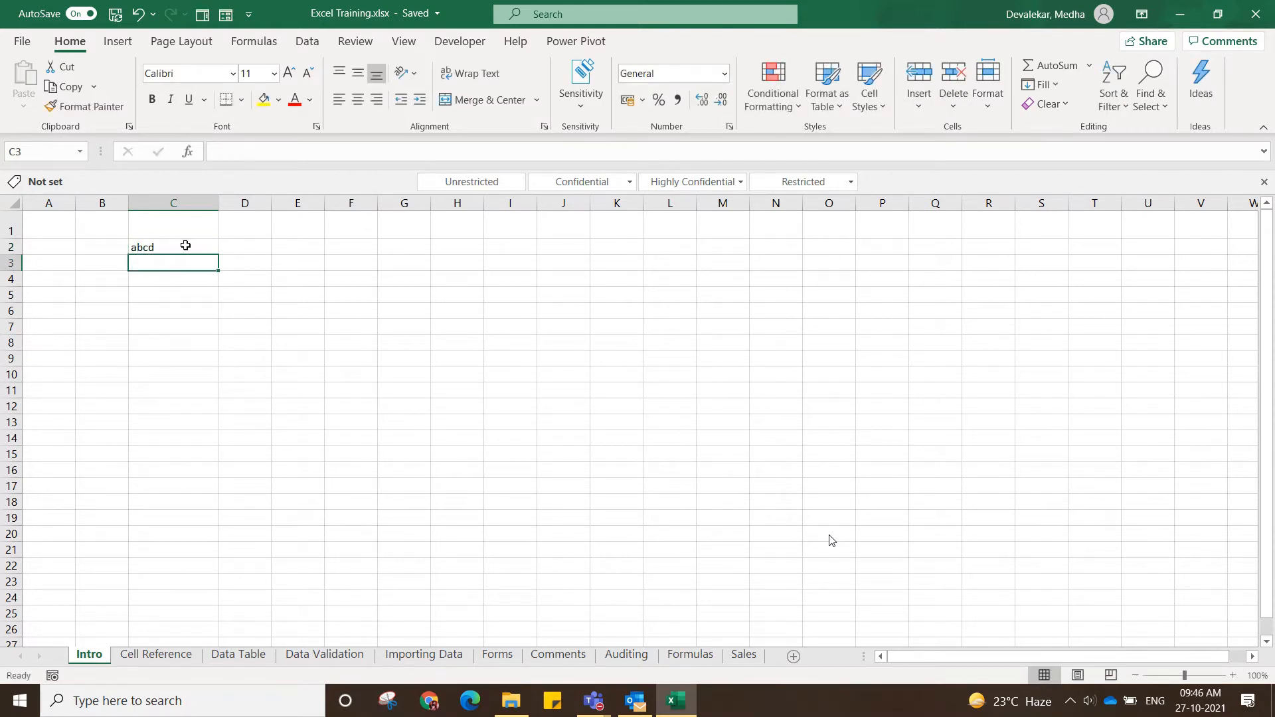
Fill the text abcd from cell C2 down through cell C6.
left_click(189, 248)
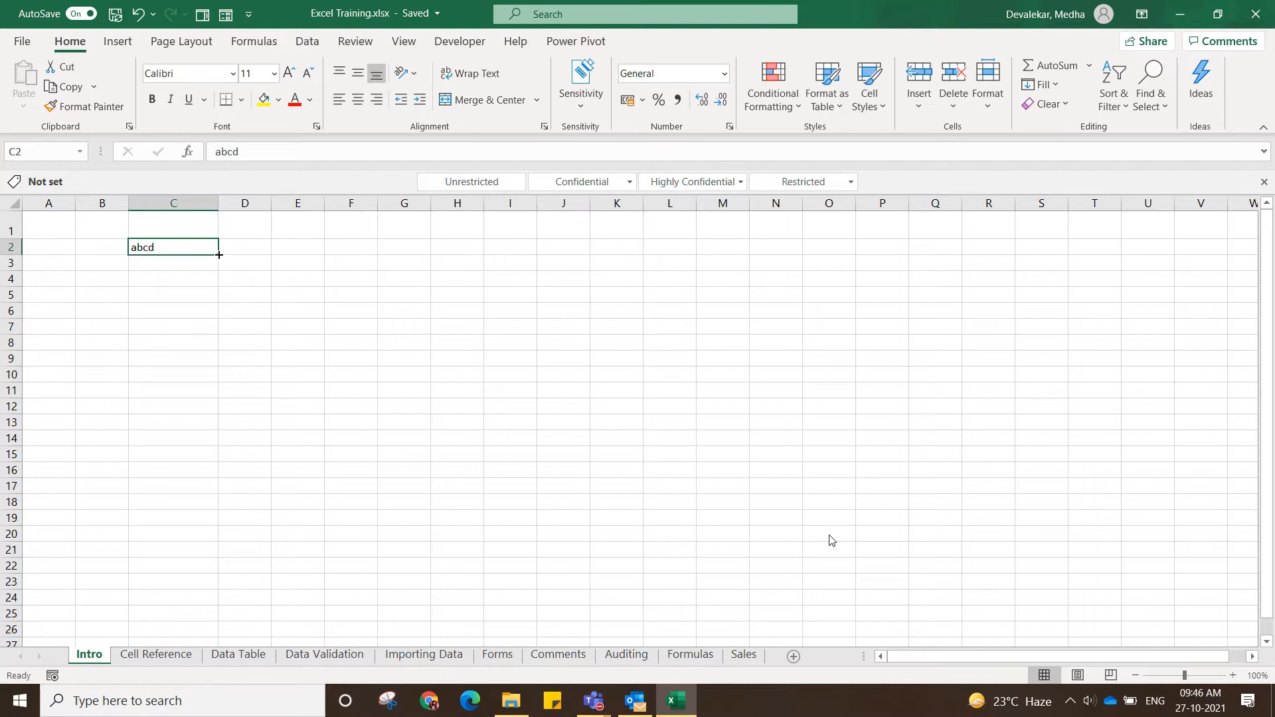
left_click_drag(219, 255, 226, 327)
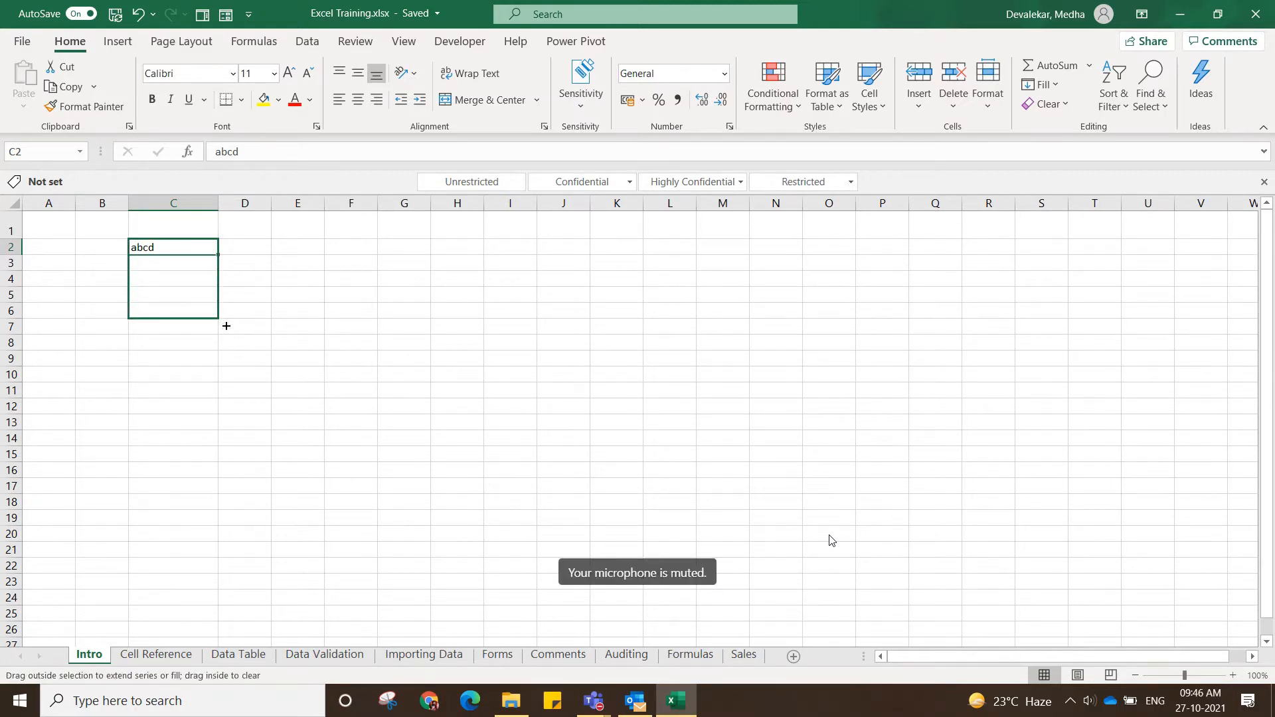
left_click(187, 417)
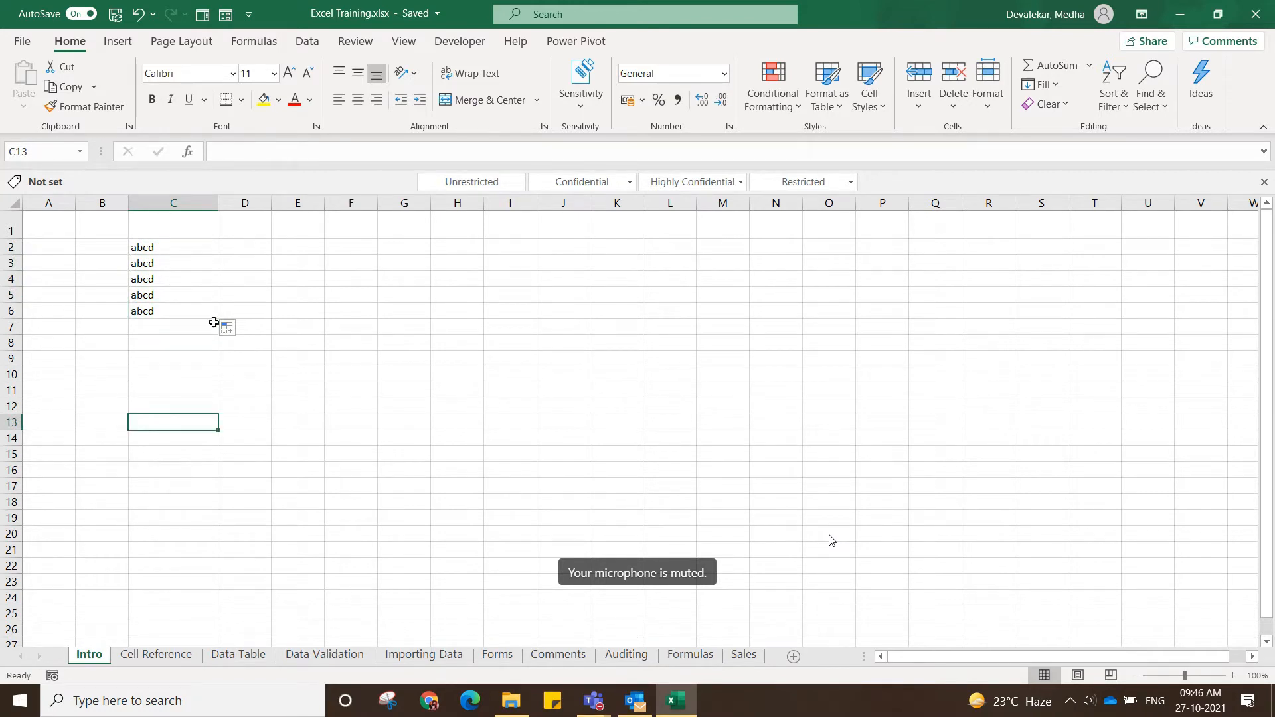
left_click(184, 337)
left_click(173, 247)
left_click_drag(220, 253, 219, 322)
left_click(180, 359)
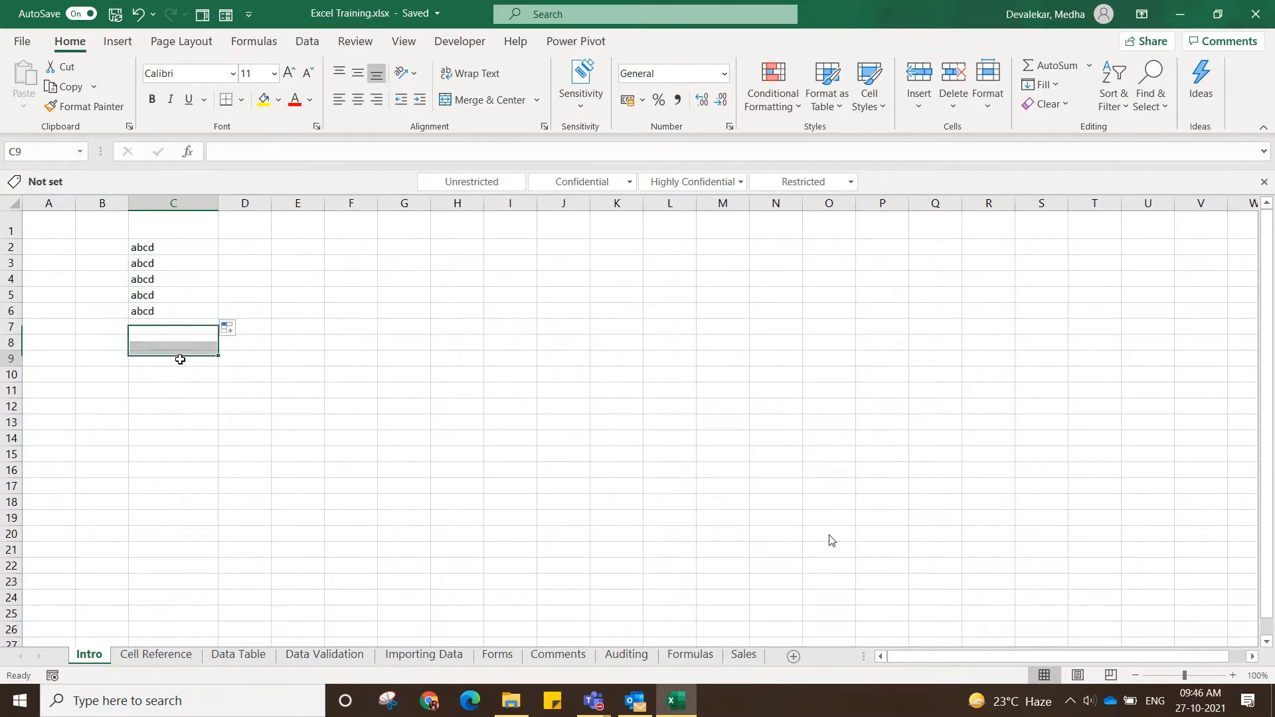
Enter 1 and 2 in cells D2 and D3, and extend the number series down through cell D6.
left_click(174, 246)
left_click(244, 242)
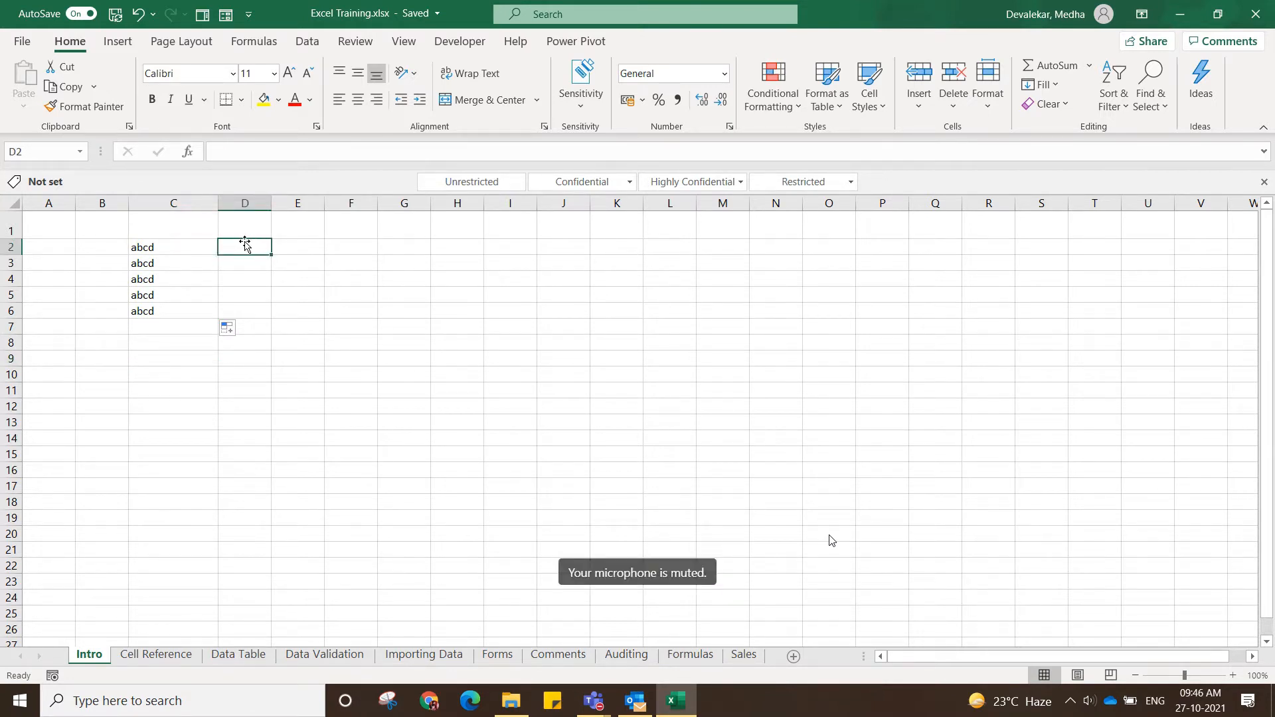
type("1")
key("Return")
type("2")
key("Return")
left_click_drag(264, 245, 266, 263)
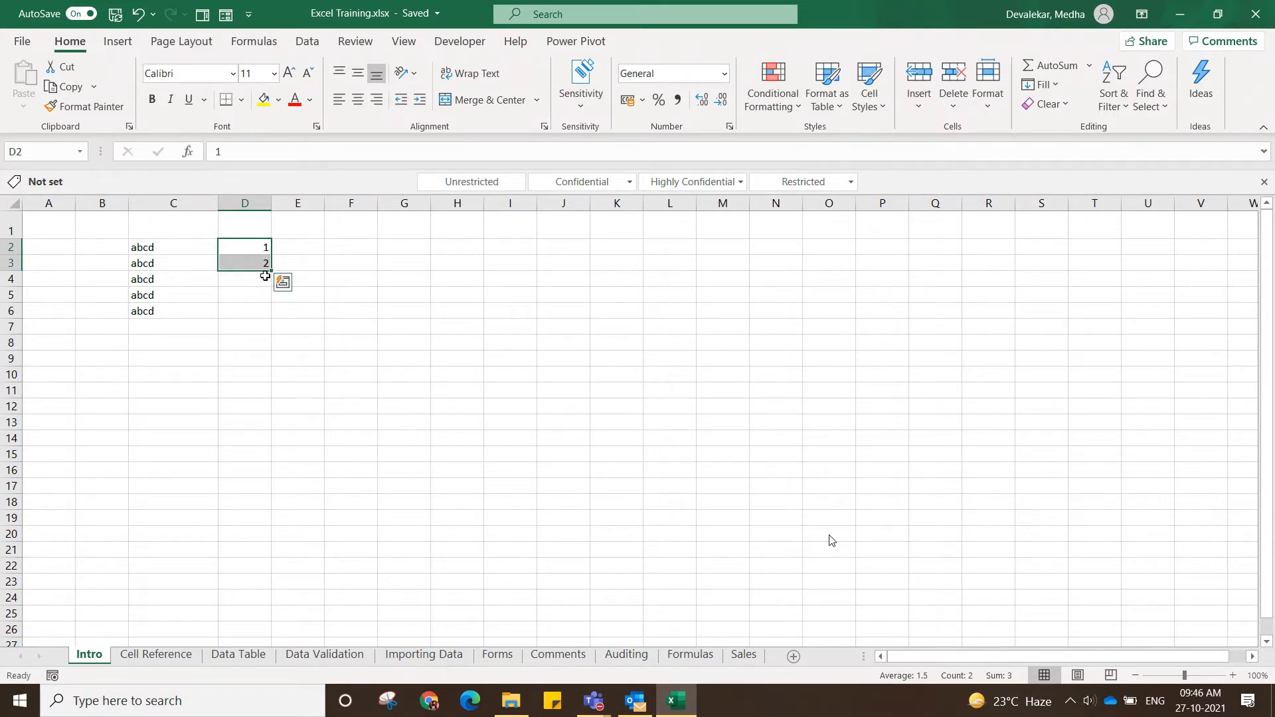
left_click_drag(265, 275, 273, 319)
left_click(303, 387)
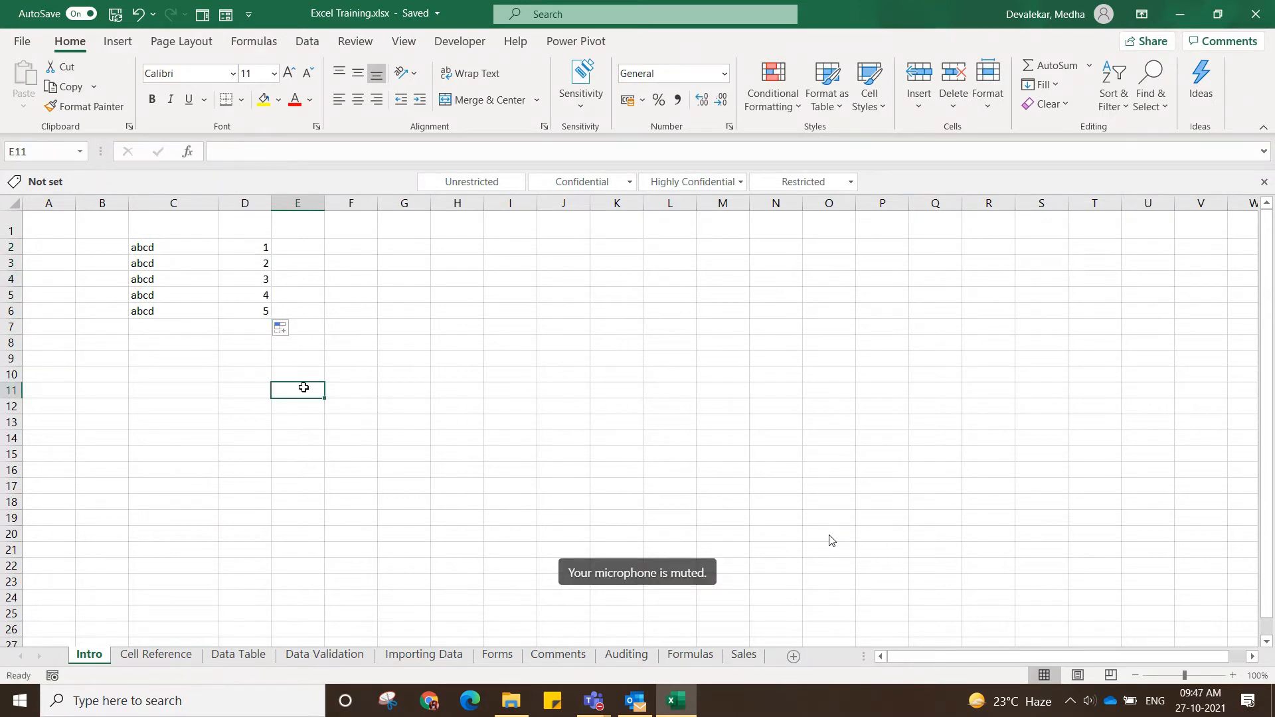
Fill the single value 1 from cell D2 down through cell D6.
left_click(265, 247)
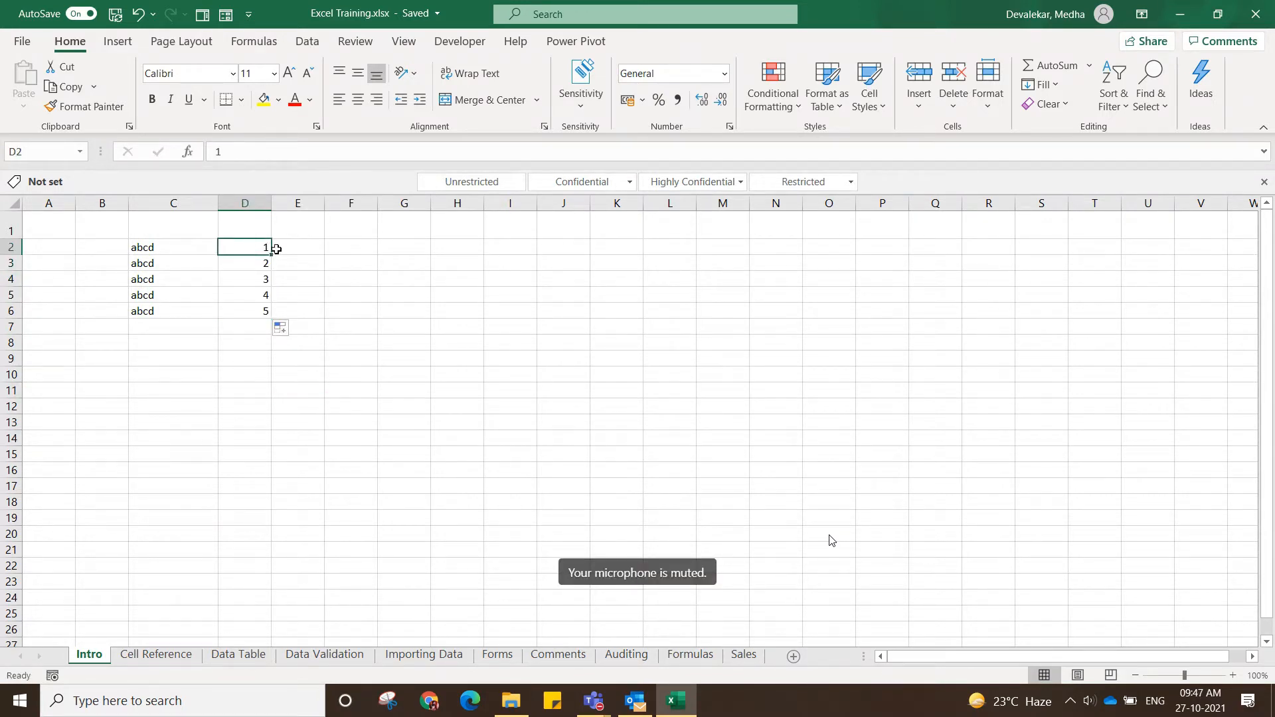
left_click_drag(275, 248, 276, 318)
left_click(366, 370)
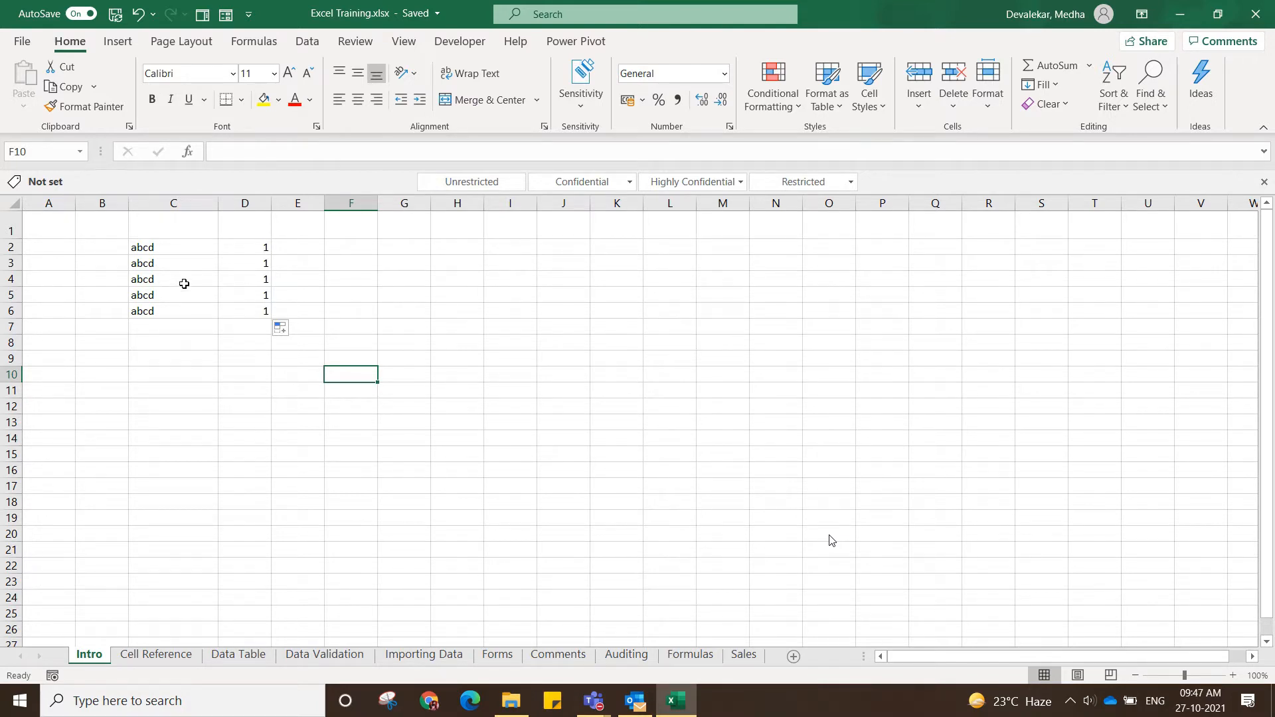
Clear the contents of cells B2 through E7 on the Intro sheet and return to cell A1.
left_click(115, 245)
left_click_drag(115, 245, 313, 328)
key("Delete")
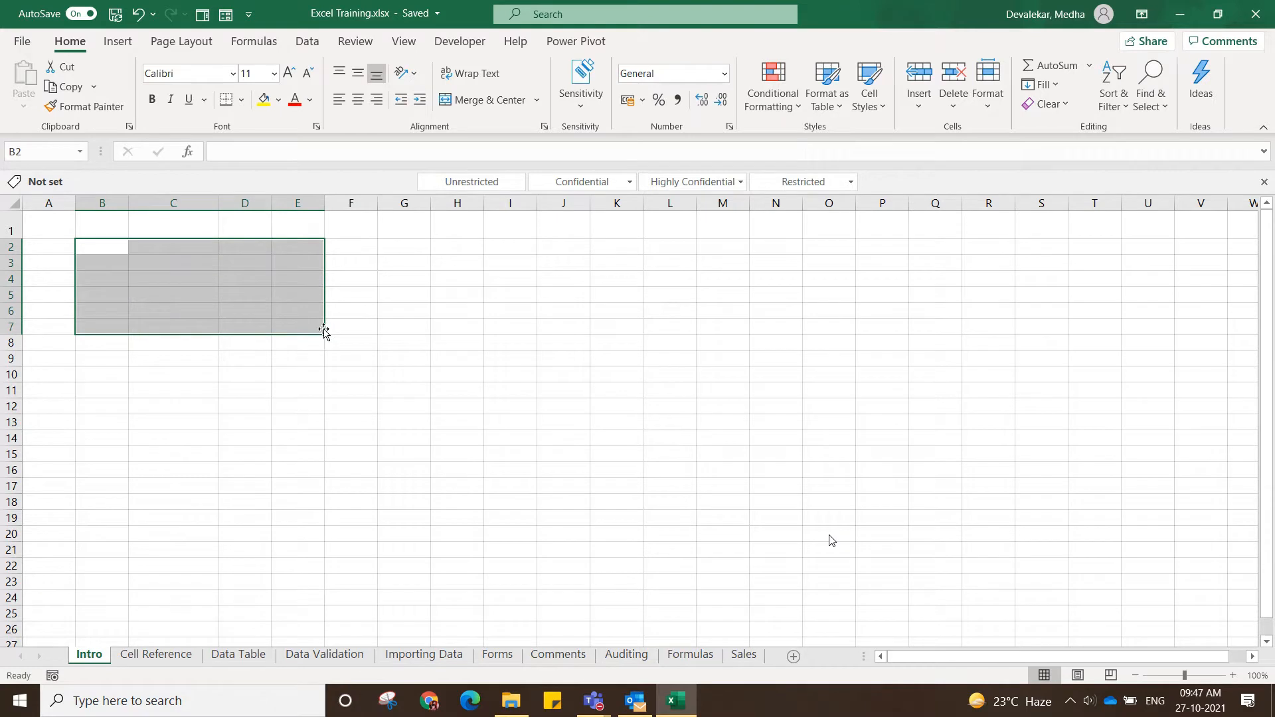
left_click(55, 232)
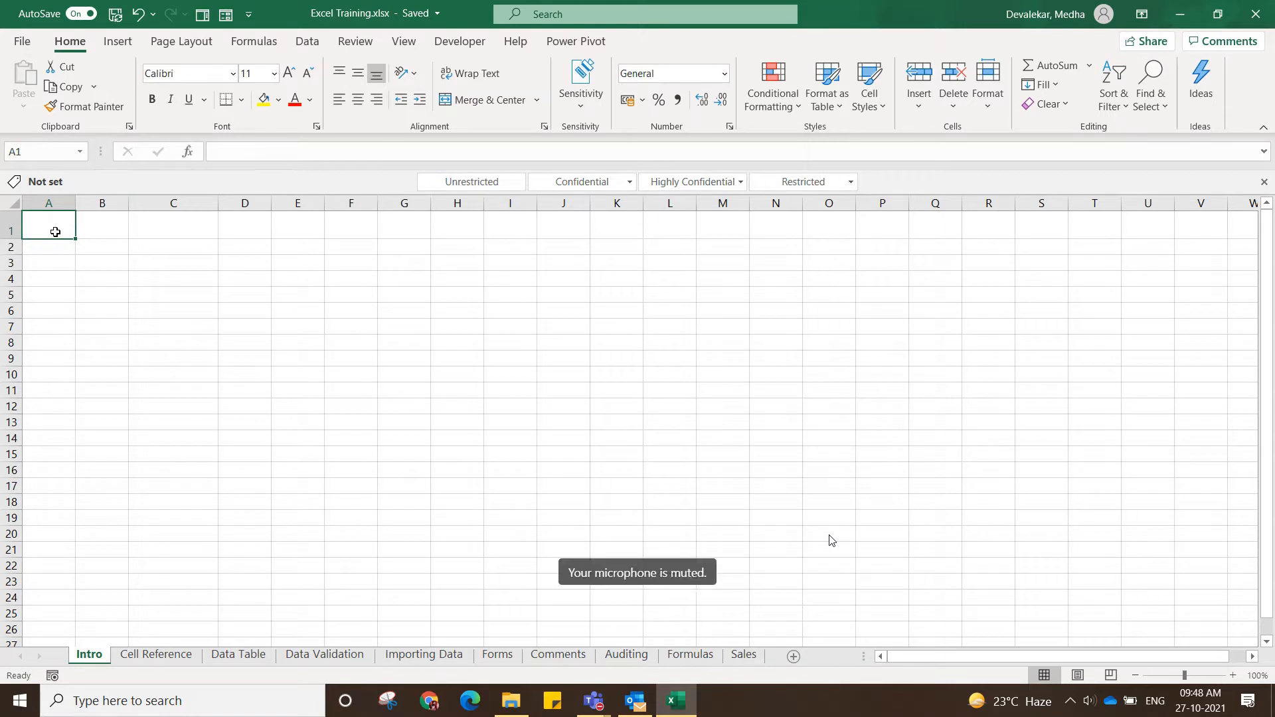
Switch to the Cell Reference sheet and inspect the Num 1 and Num 2 values in cells B3 and C3.
left_click(164, 659)
left_click(174, 474)
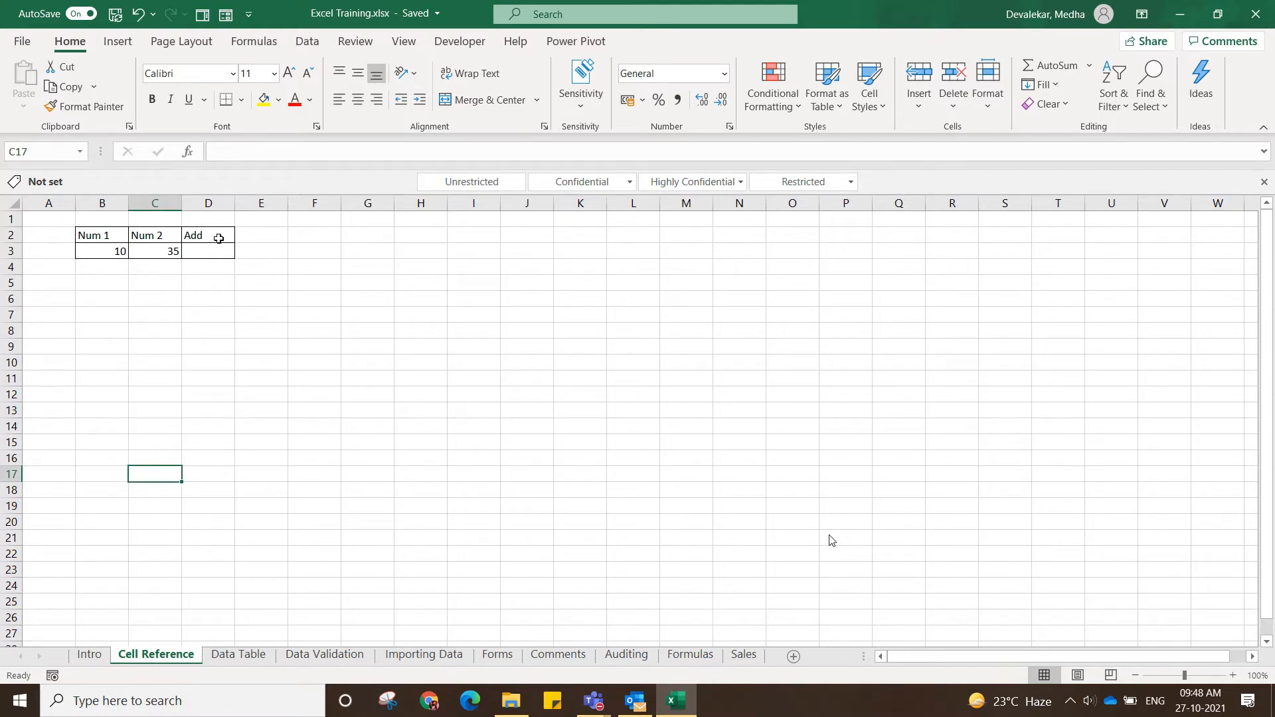
left_click(116, 251)
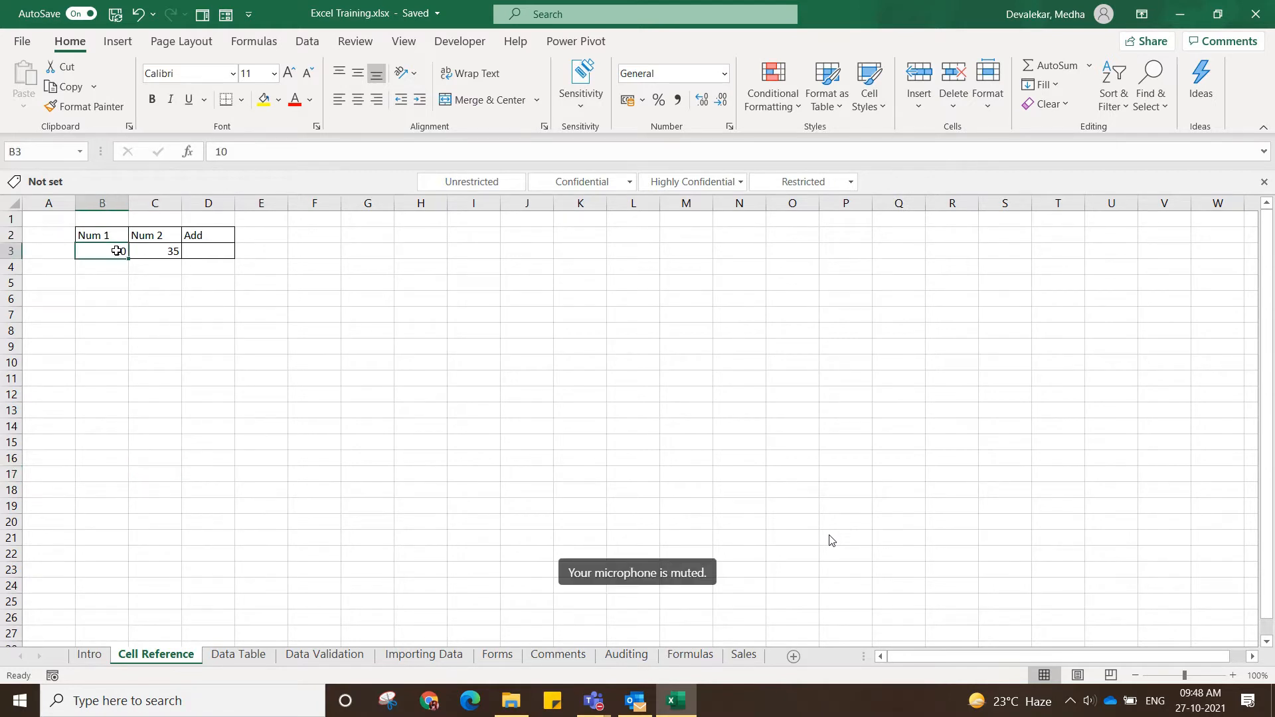
left_click(163, 251)
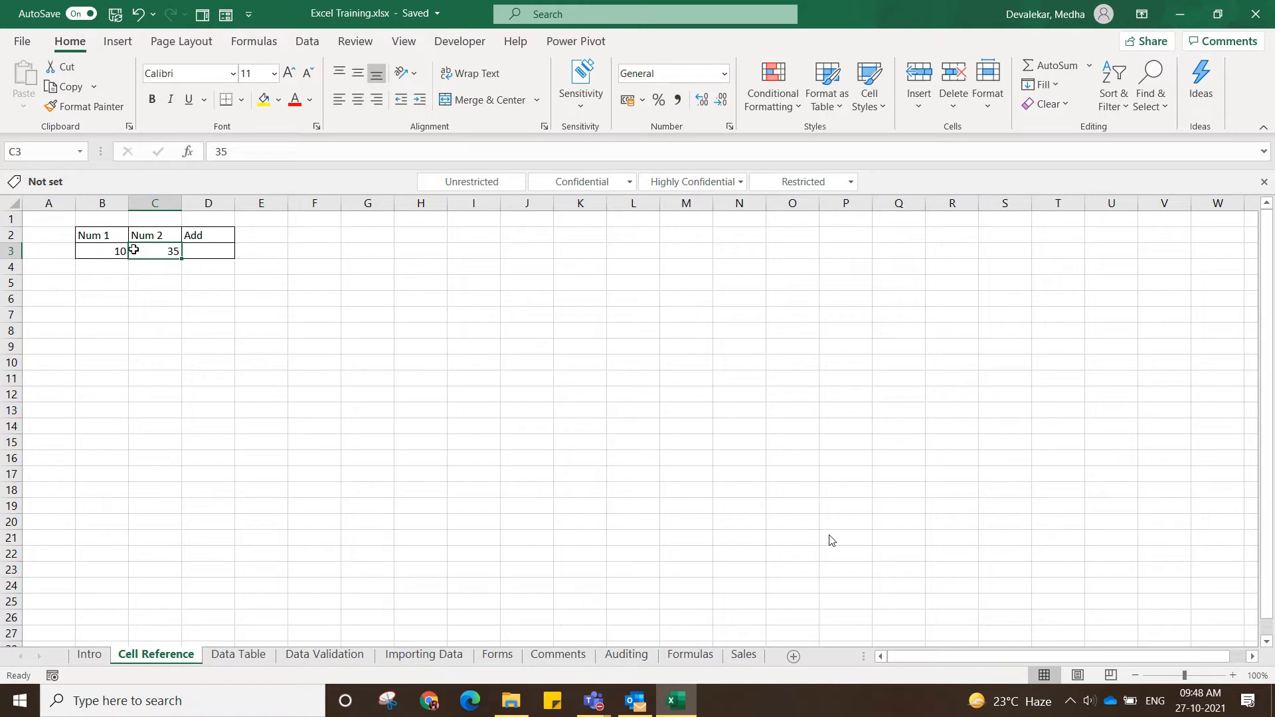
Enter the formula =B3 in cell D3 under Add, picking cell B3 on the sheet as the reference.
left_click(204, 249)
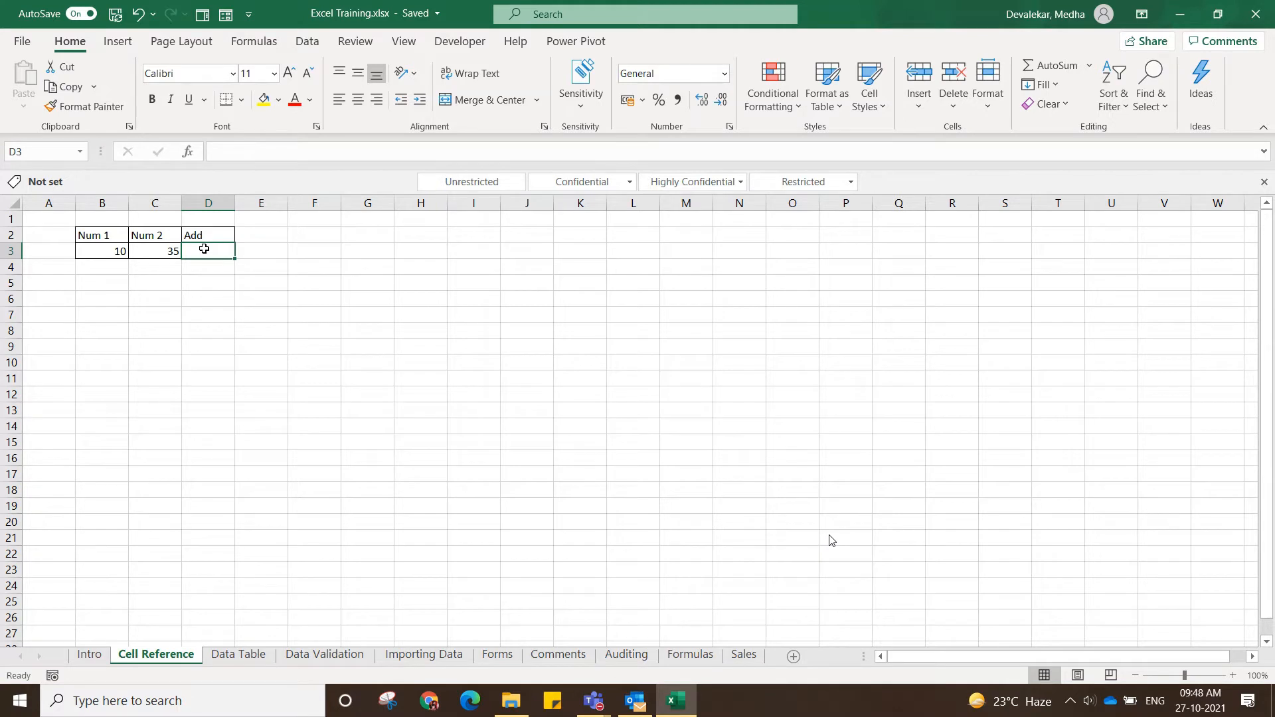
left_click(248, 151)
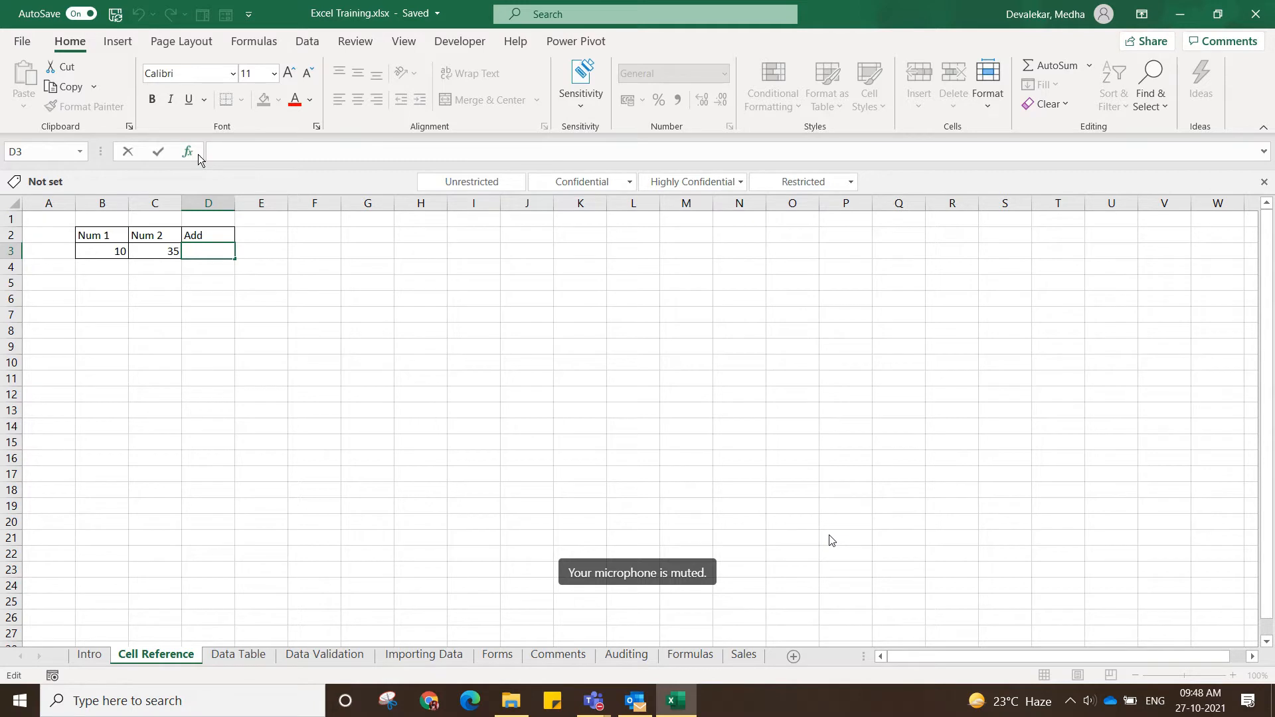
left_click(250, 154)
type("=")
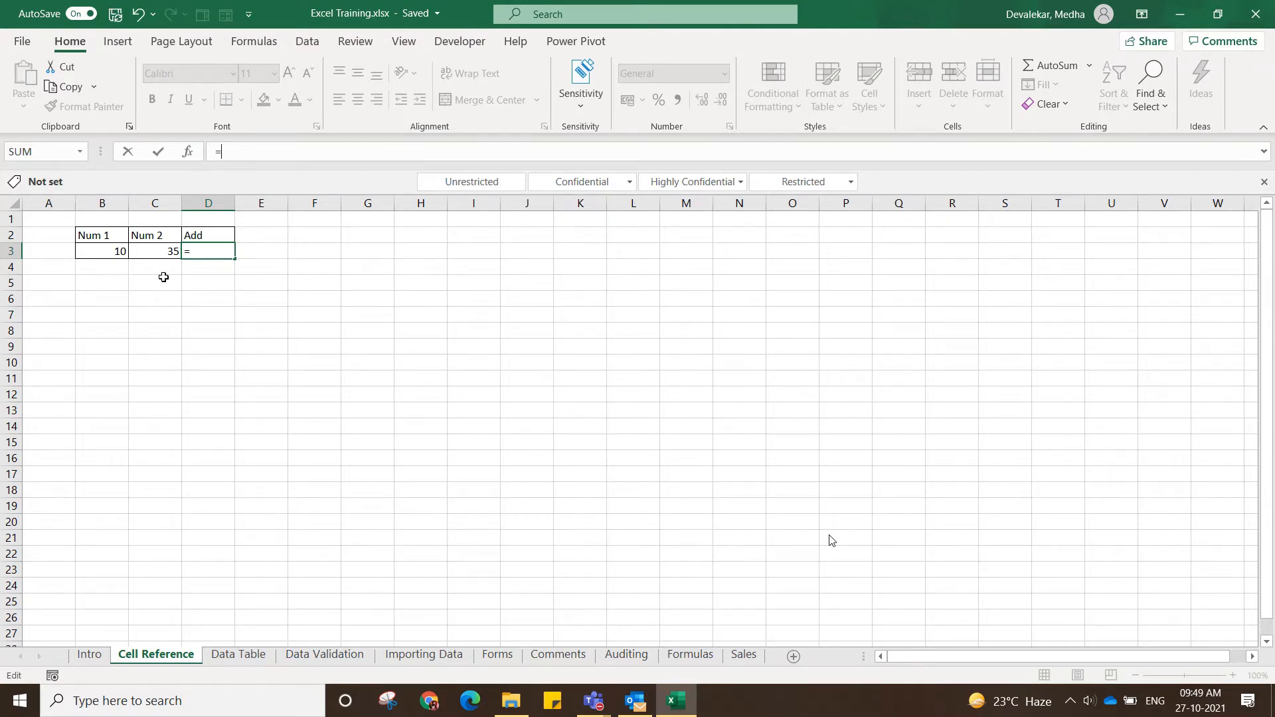
type("B2")
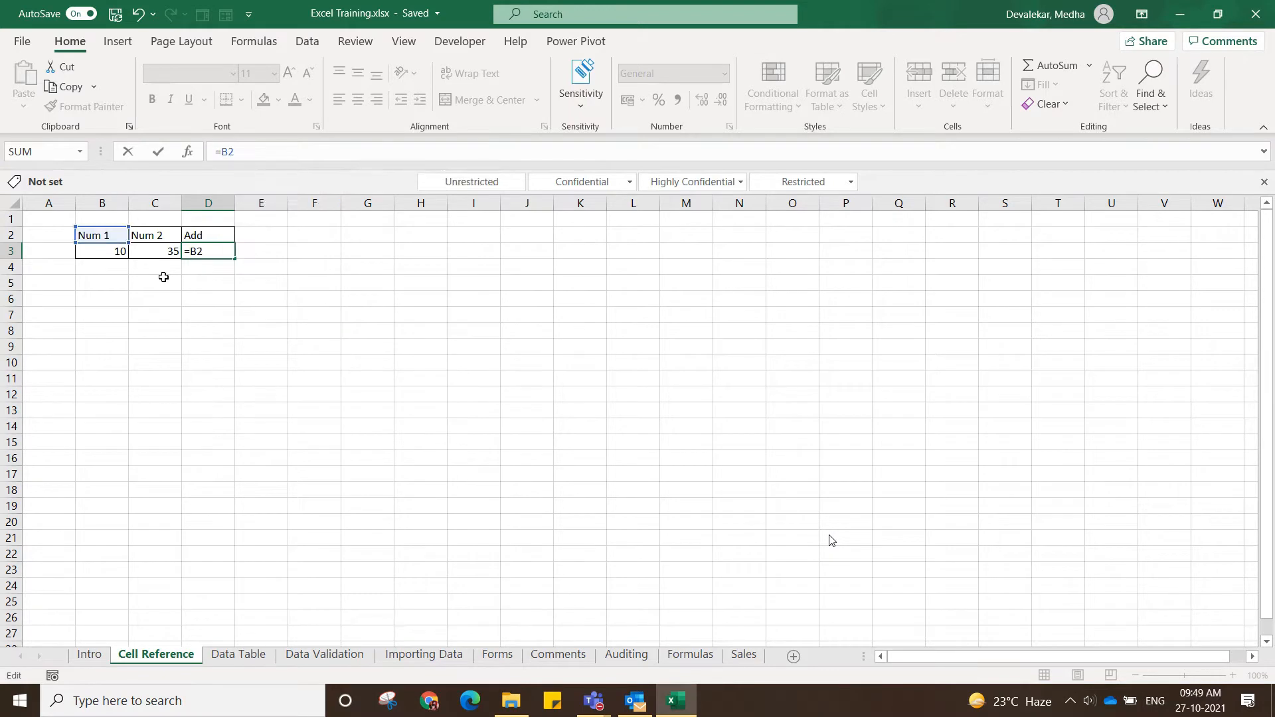
key("BackSpace")
type("3")
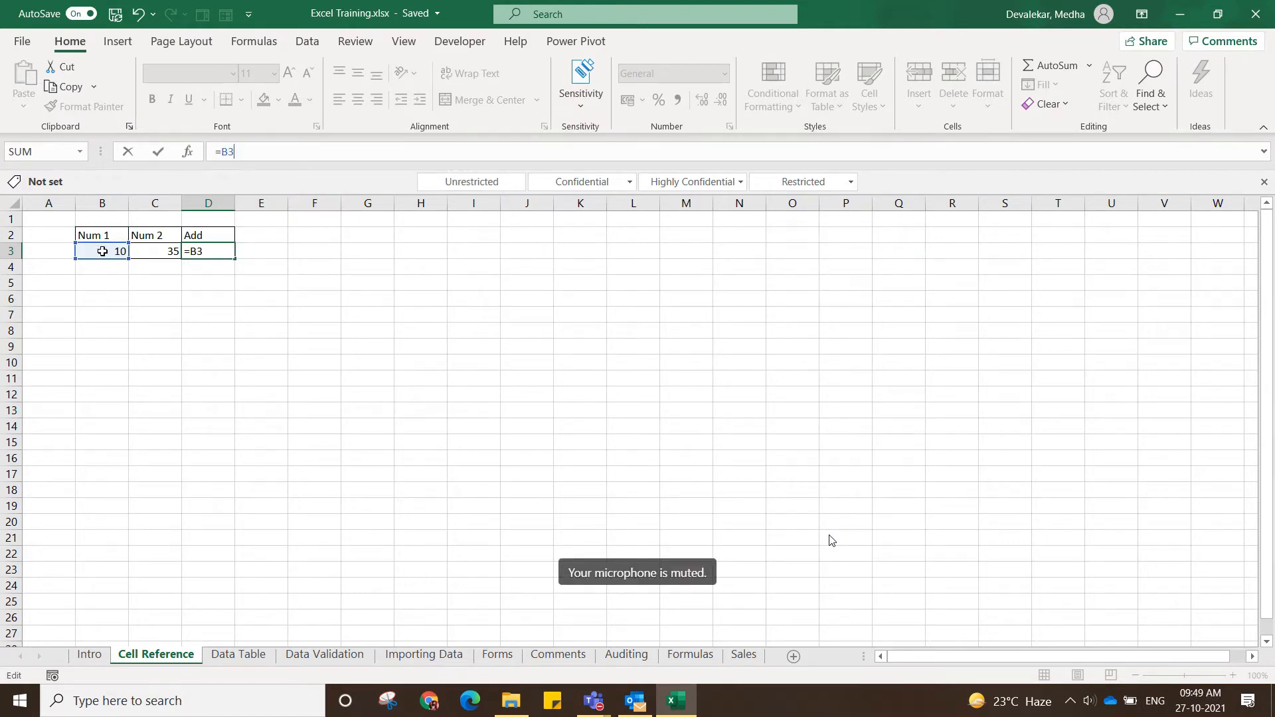
key("BackSpace")
key("BackSpace")
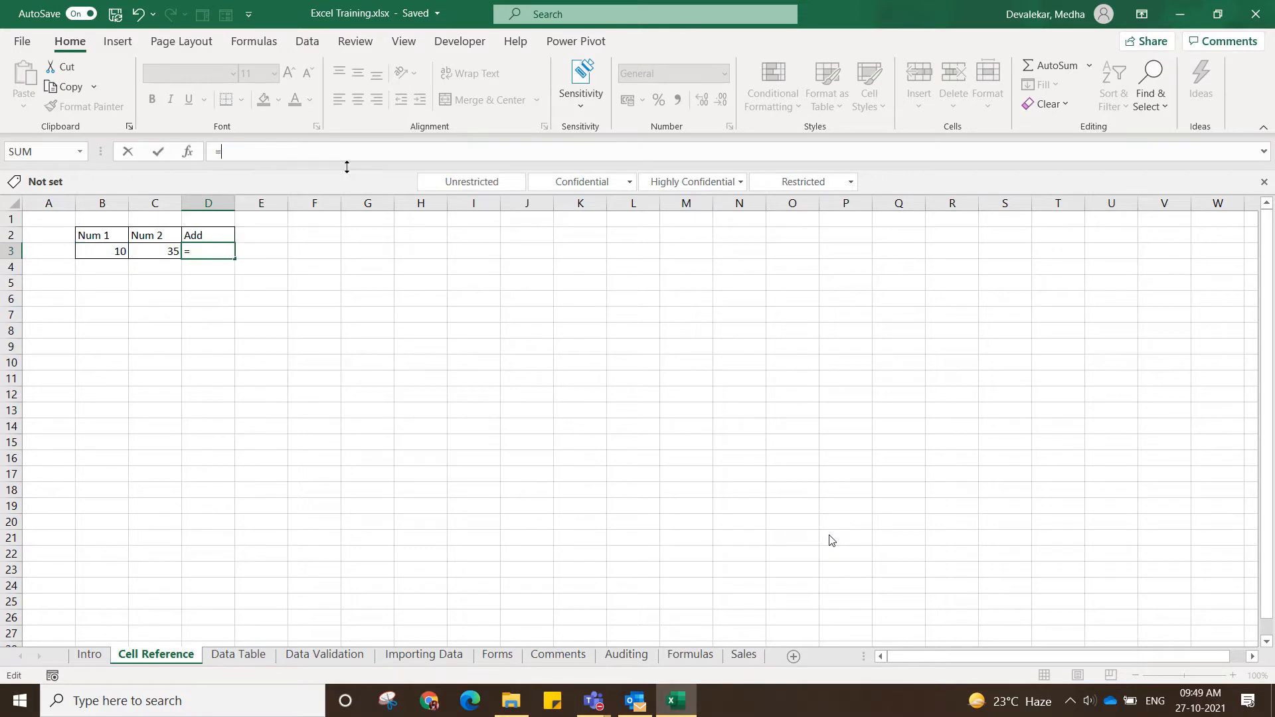
left_click(106, 248)
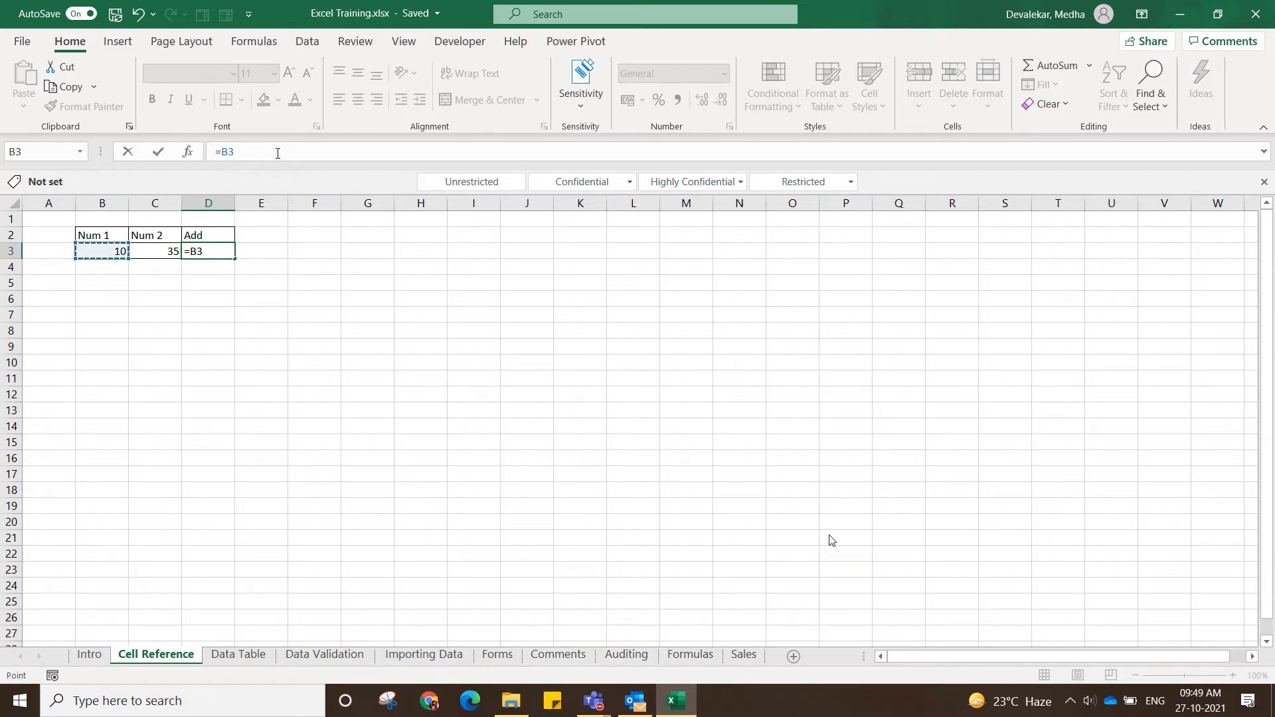
key("Return")
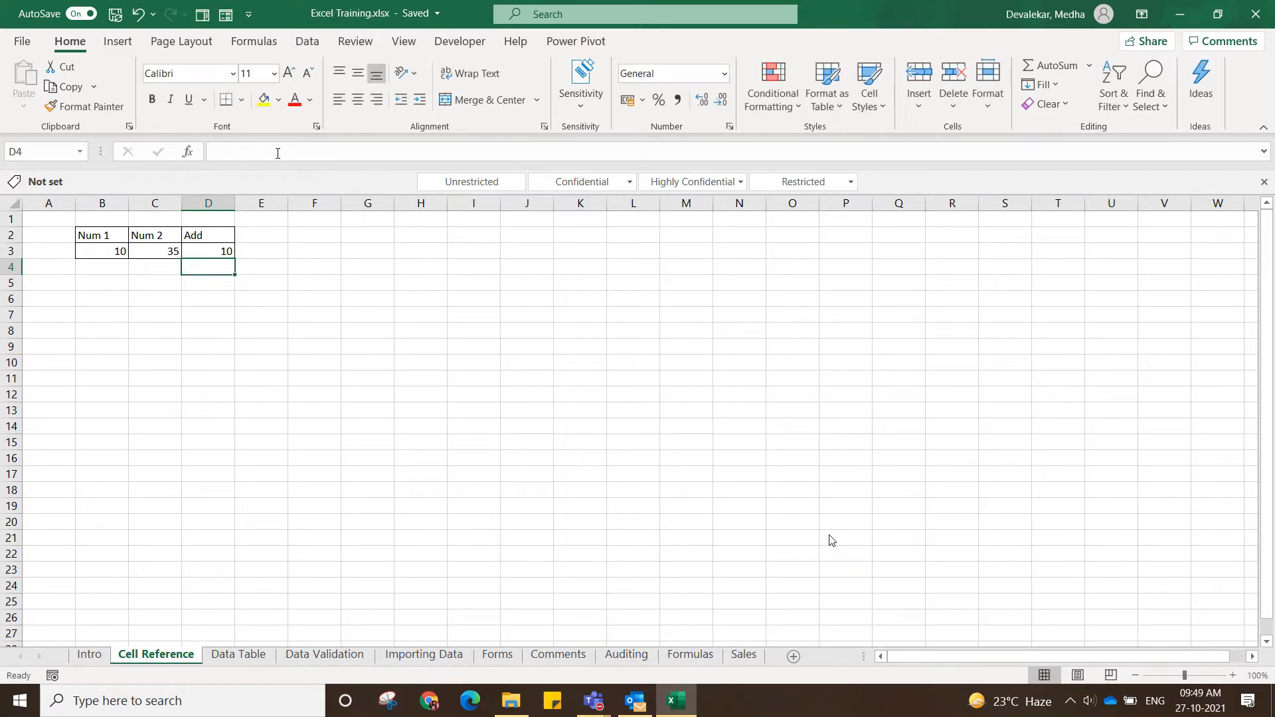
Set cell B3 to 34 and compare it with the linked formula cell D3.
left_click(226, 252)
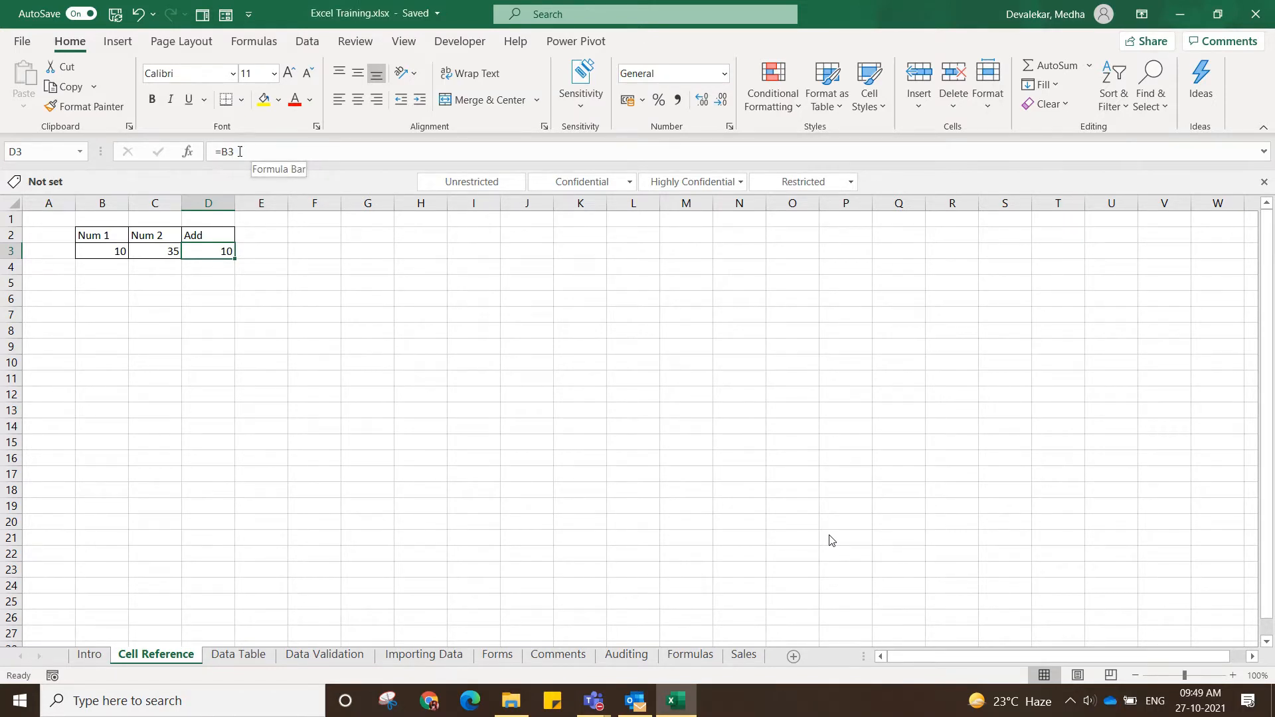
left_click(107, 254)
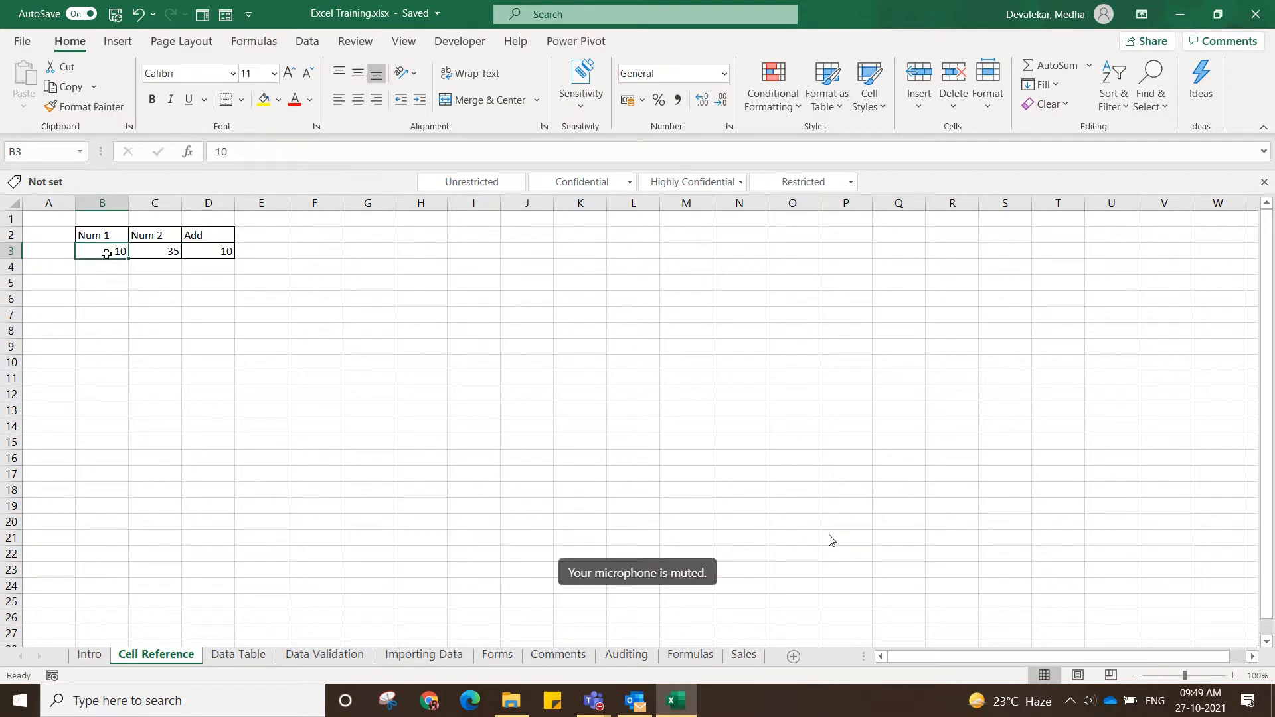
type("34")
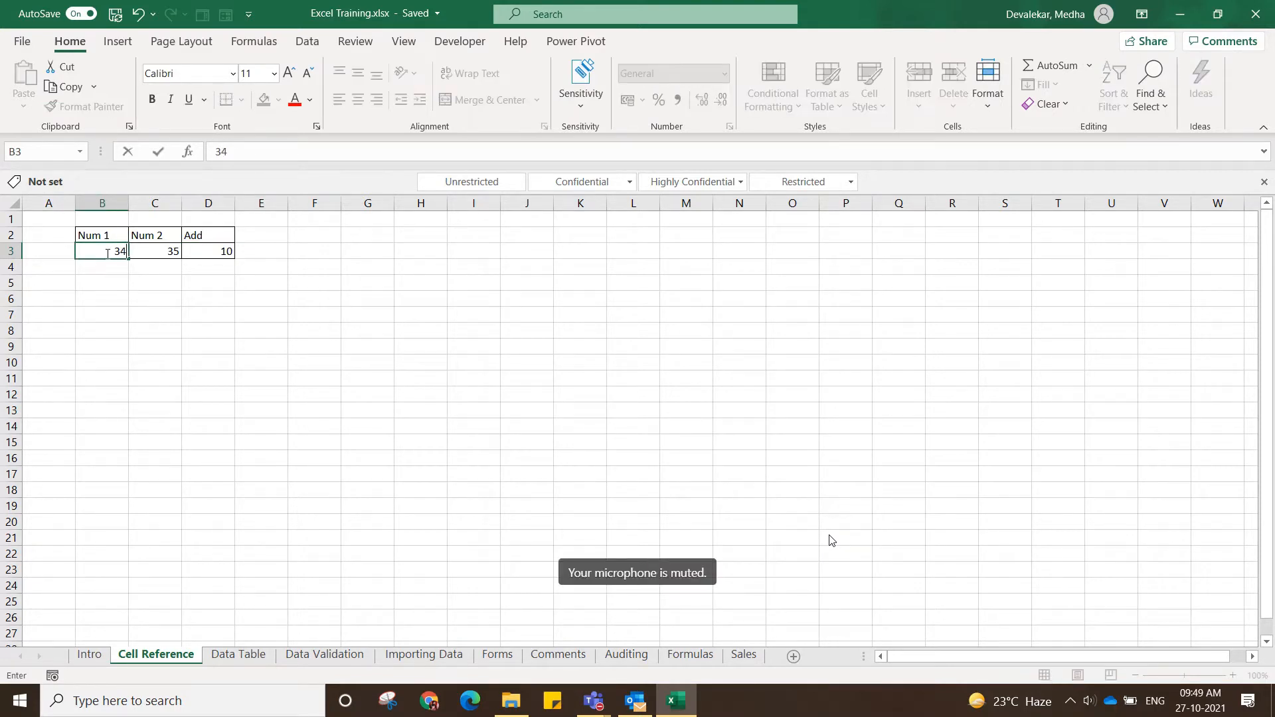
key("Return")
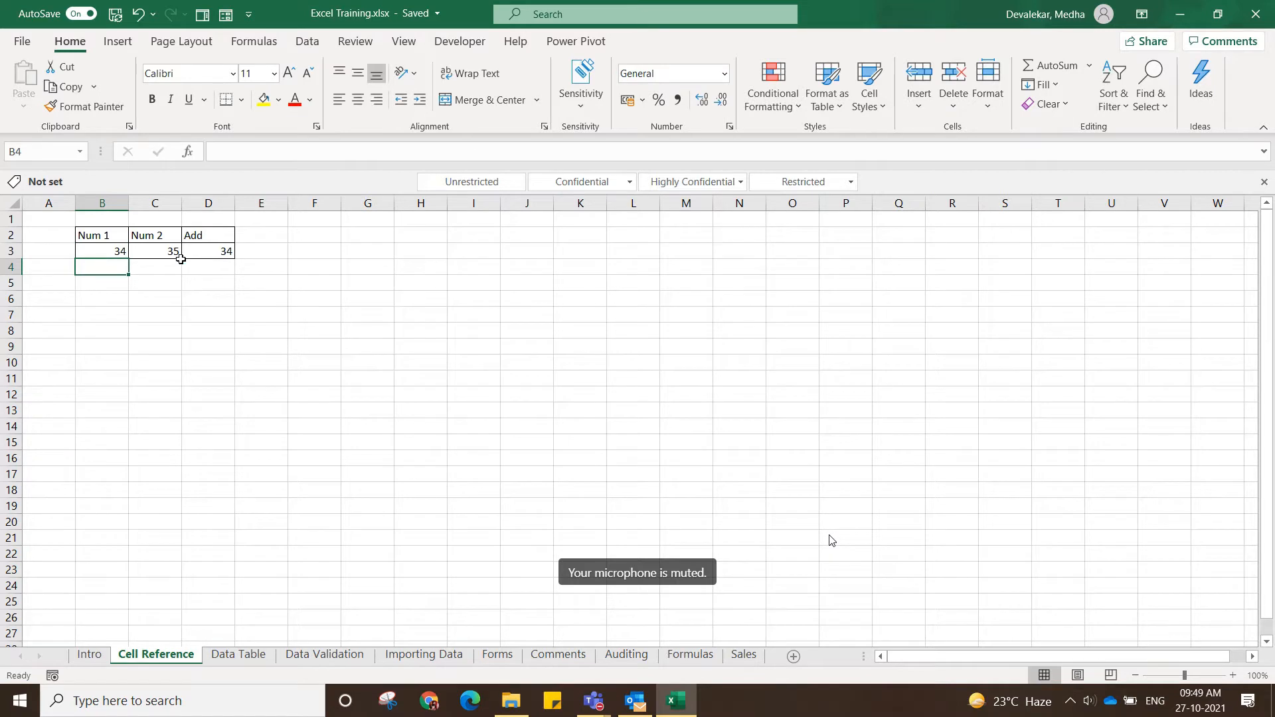
left_click(227, 253)
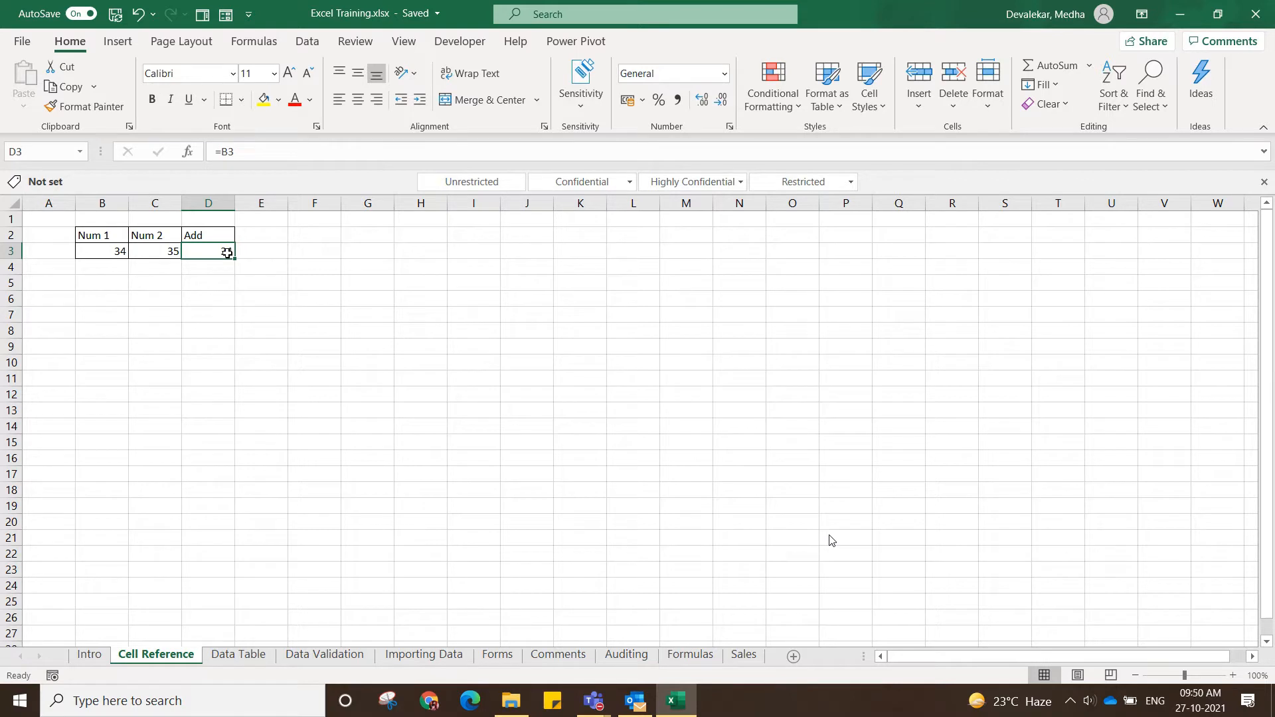
left_click(104, 248)
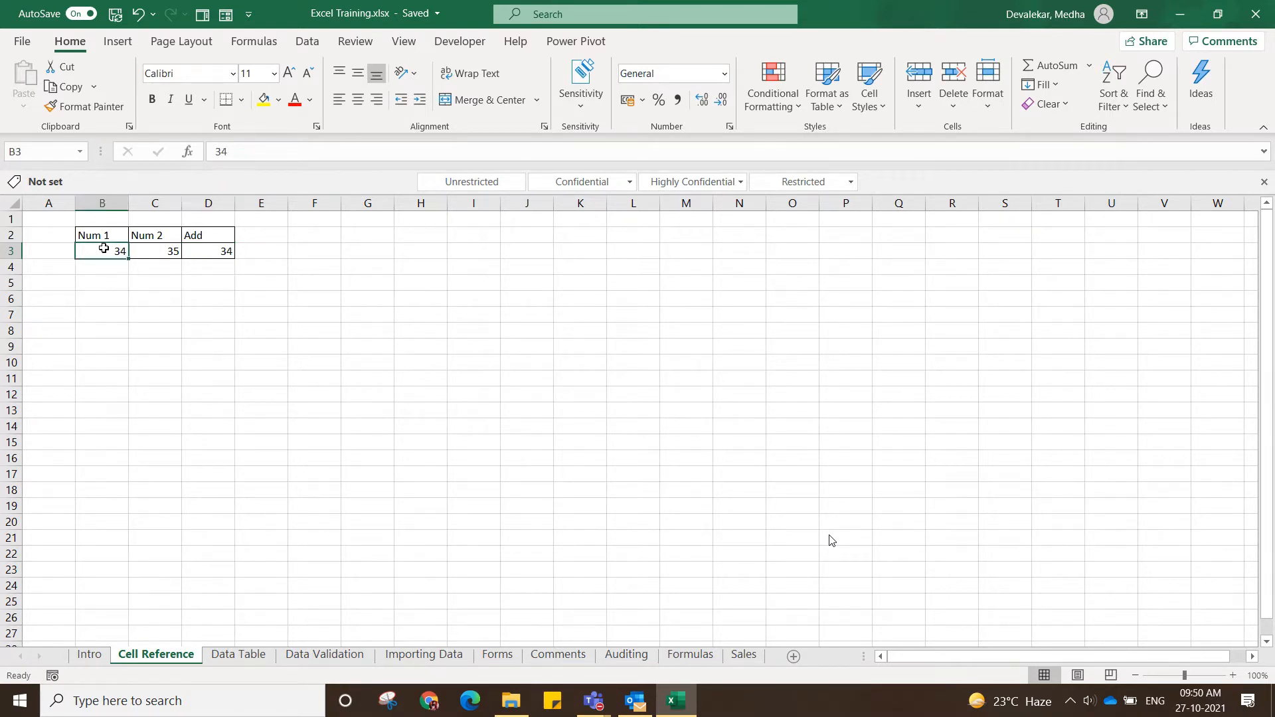
left_click(226, 250)
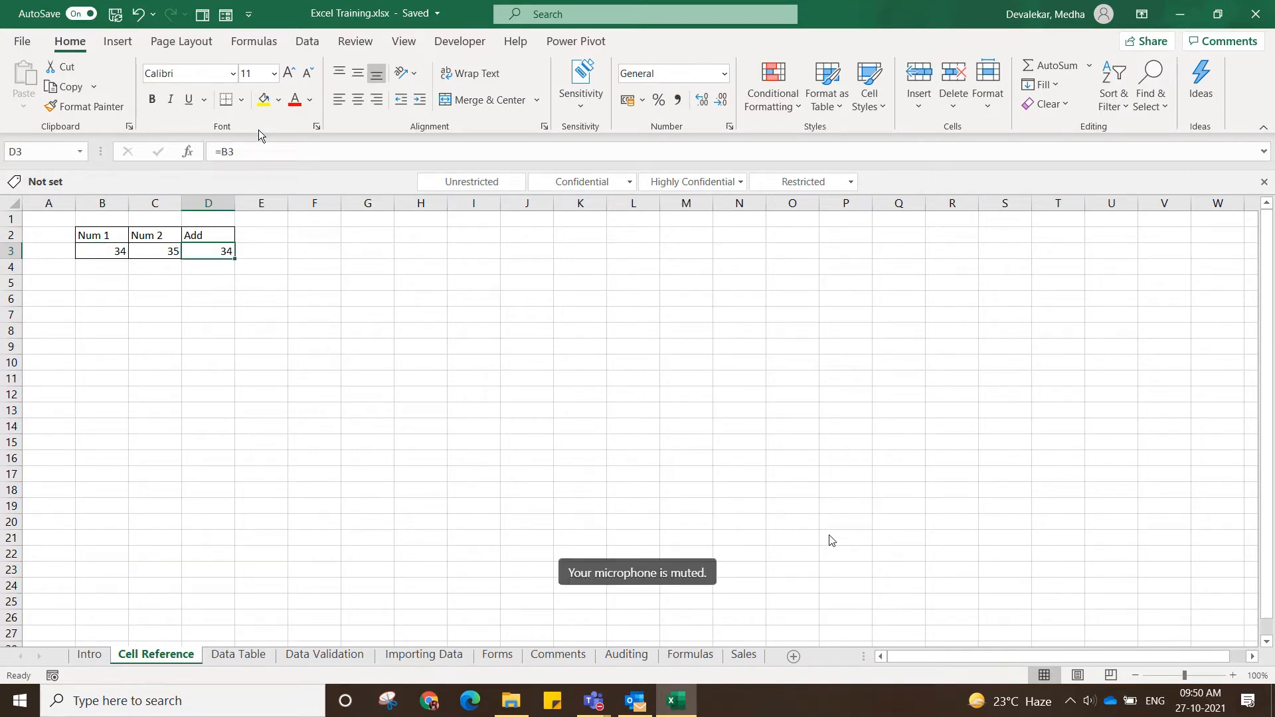
Change the formula in cell D3 to the absolute reference =$B$3.
left_click(254, 150)
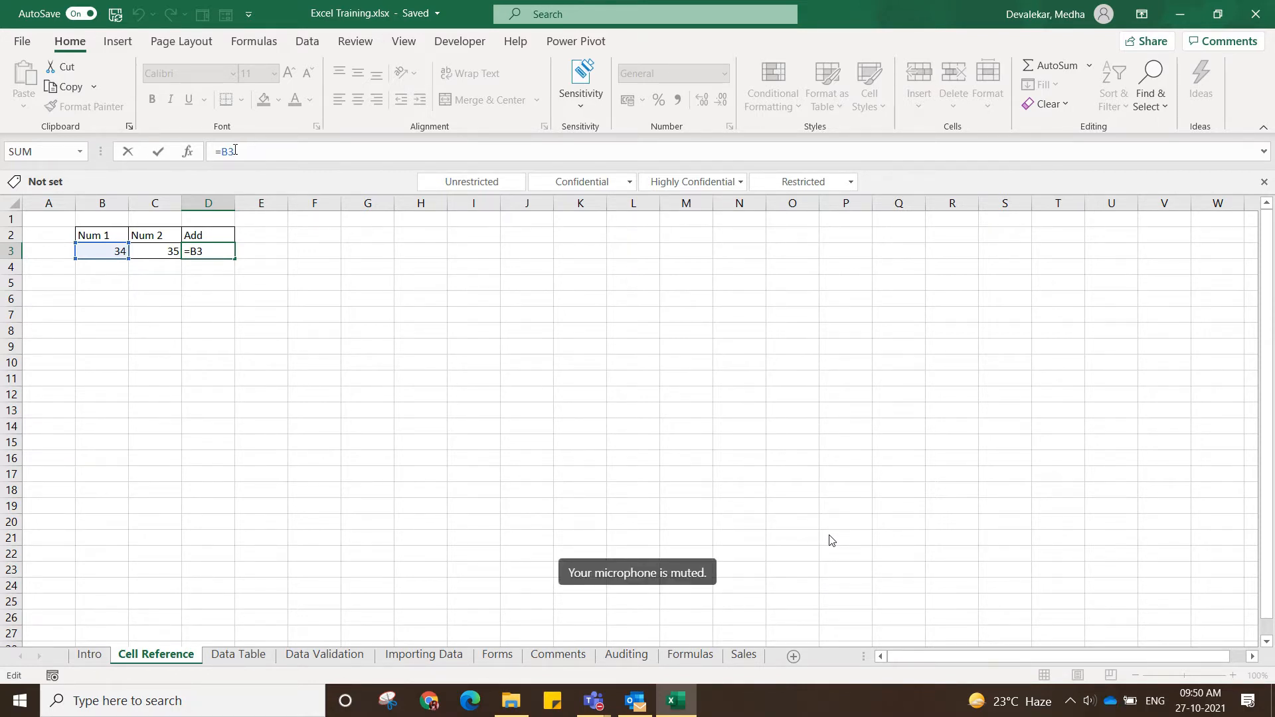
key("Left")
key("Left")
type("$")
key("Right")
type("$")
key("Return")
Restore the formula in cell D3 to the relative reference =B3.
left_click(212, 250)
left_click(267, 153)
key("BackSpace")
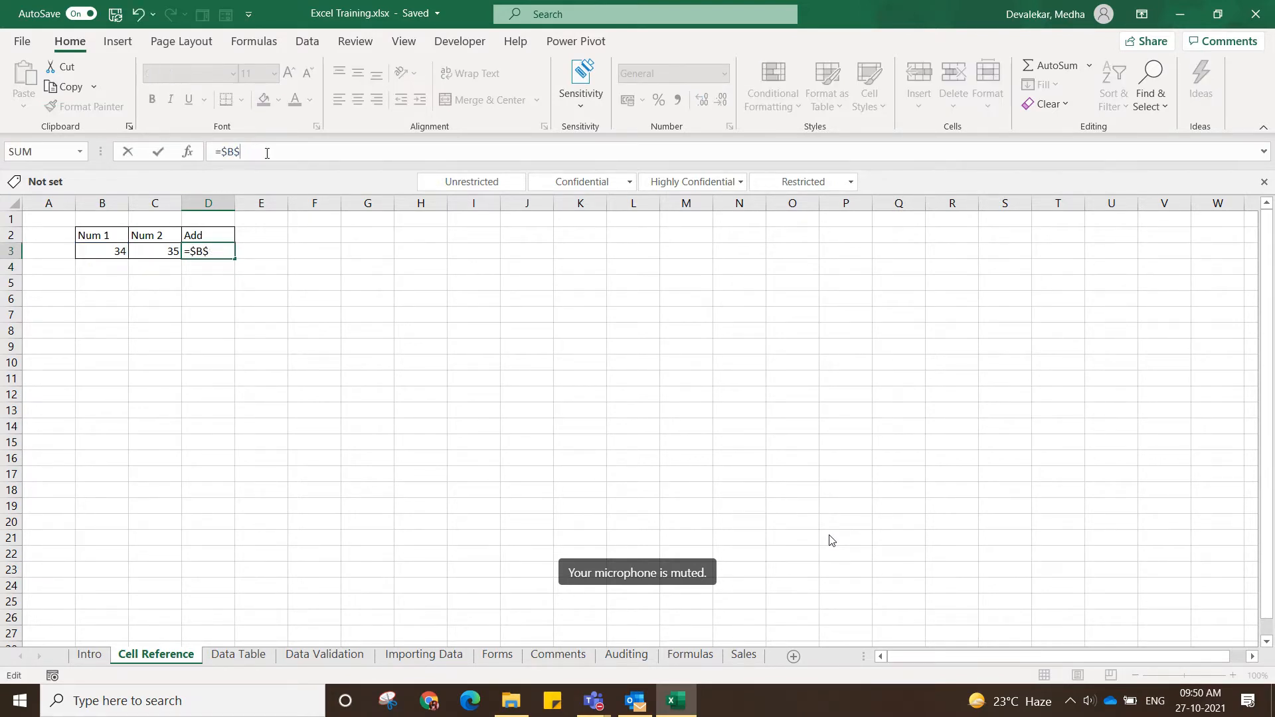
key("BackSpace")
type("3")
key("BackSpace")
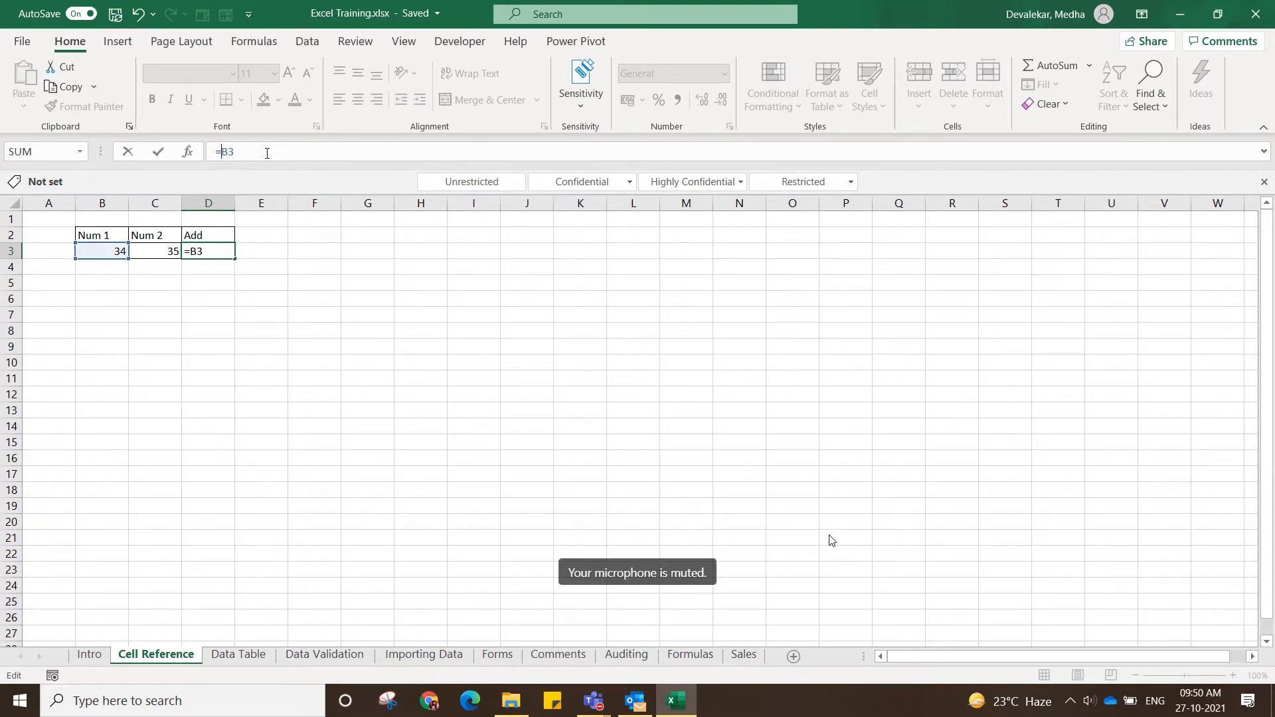
key("Return")
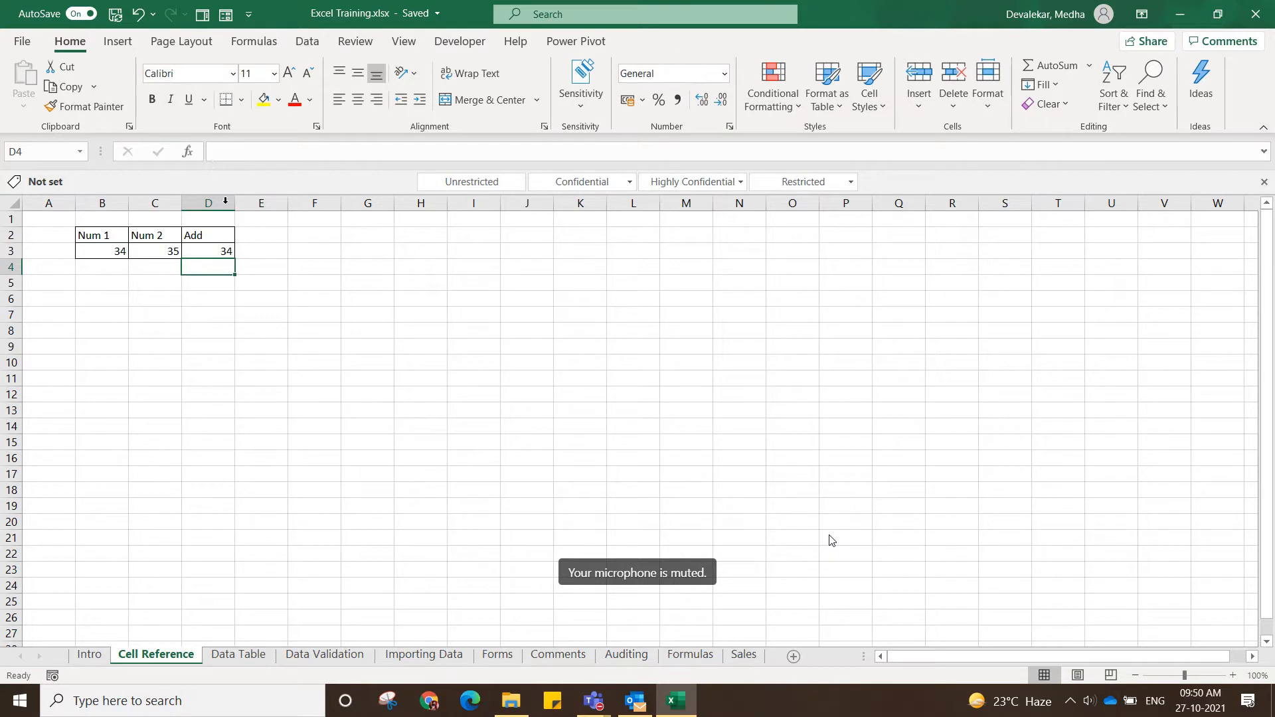
Enter the absolute reference formula =$B$3 in cell D4.
type("=")
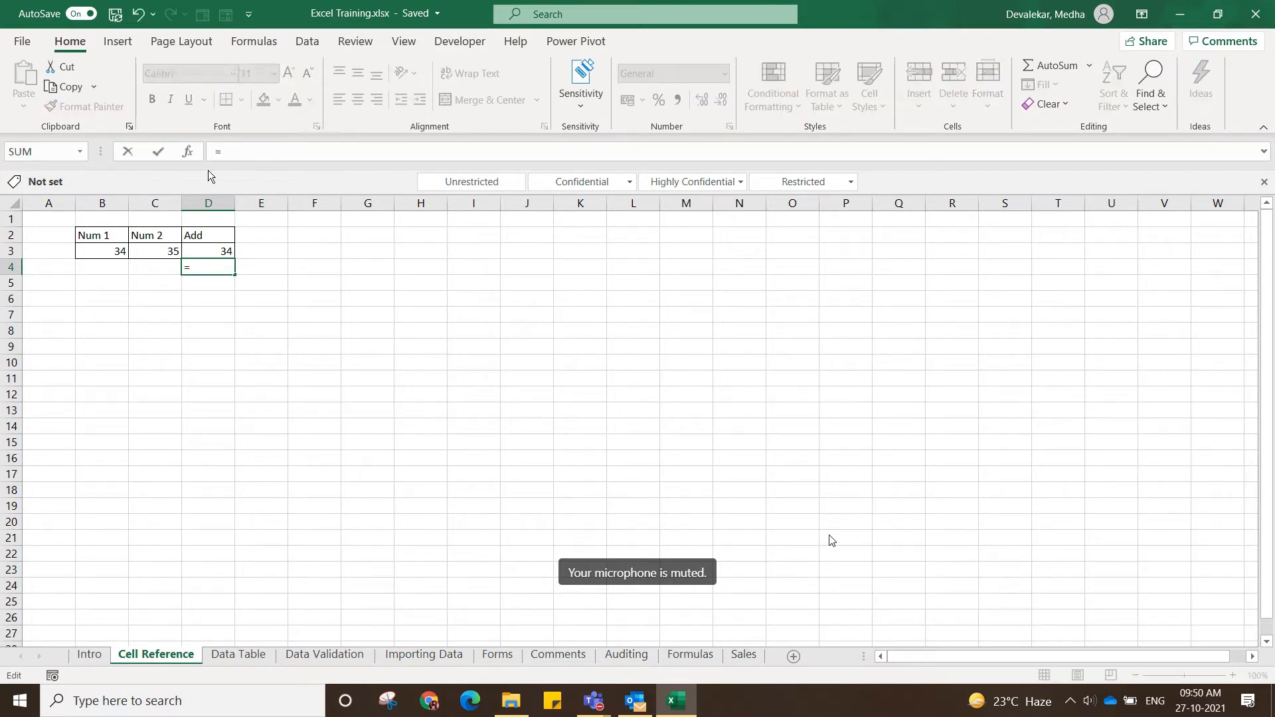
left_click(105, 250)
left_click(223, 153)
type("$B3")
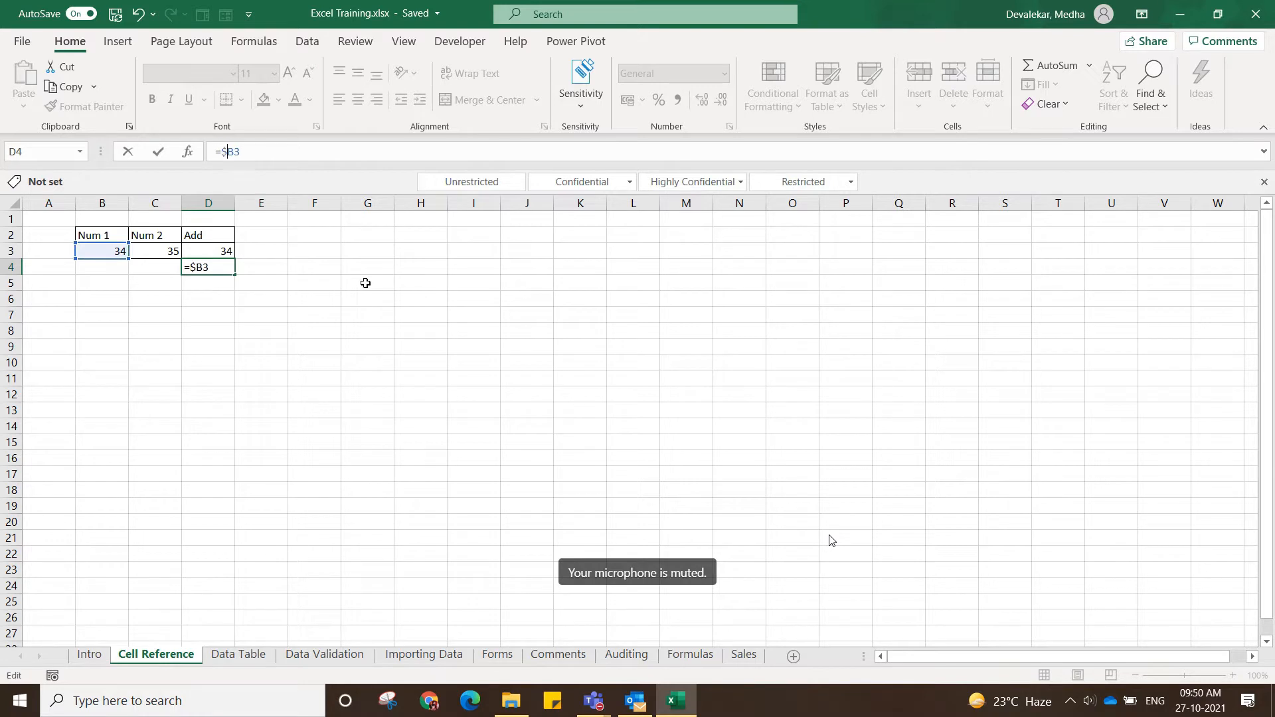
left_click(238, 150)
key("Return")
Fill the formulas in D3 and D4 across into E3 and E4, checking the copied reference in E3.
left_click(223, 251)
left_click_drag(234, 255, 297, 250)
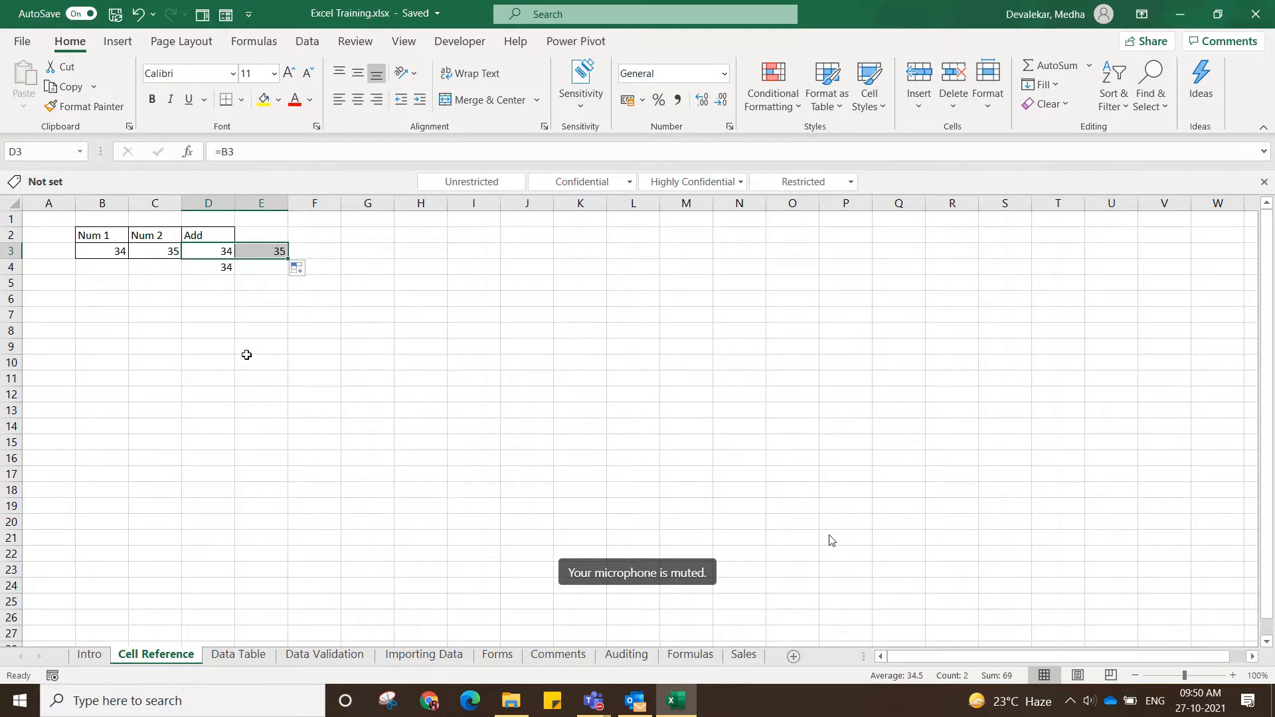
left_click_drag(245, 359, 446, 315)
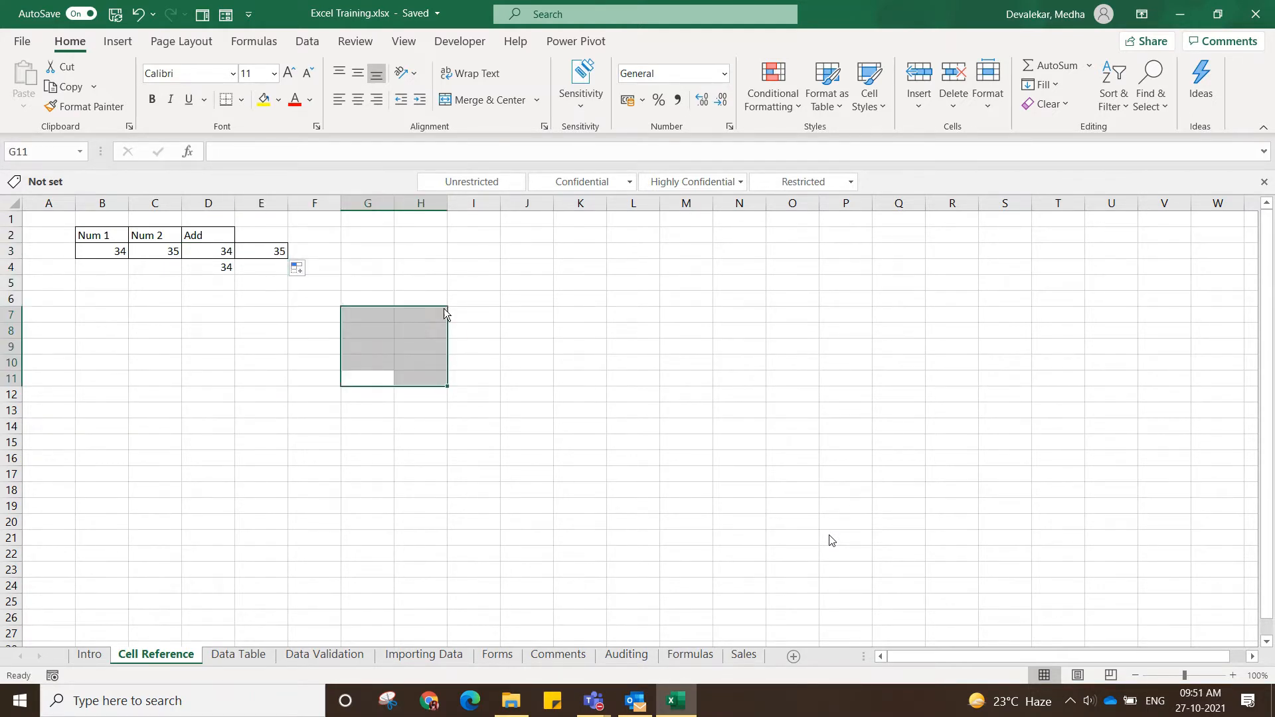
left_click(271, 250)
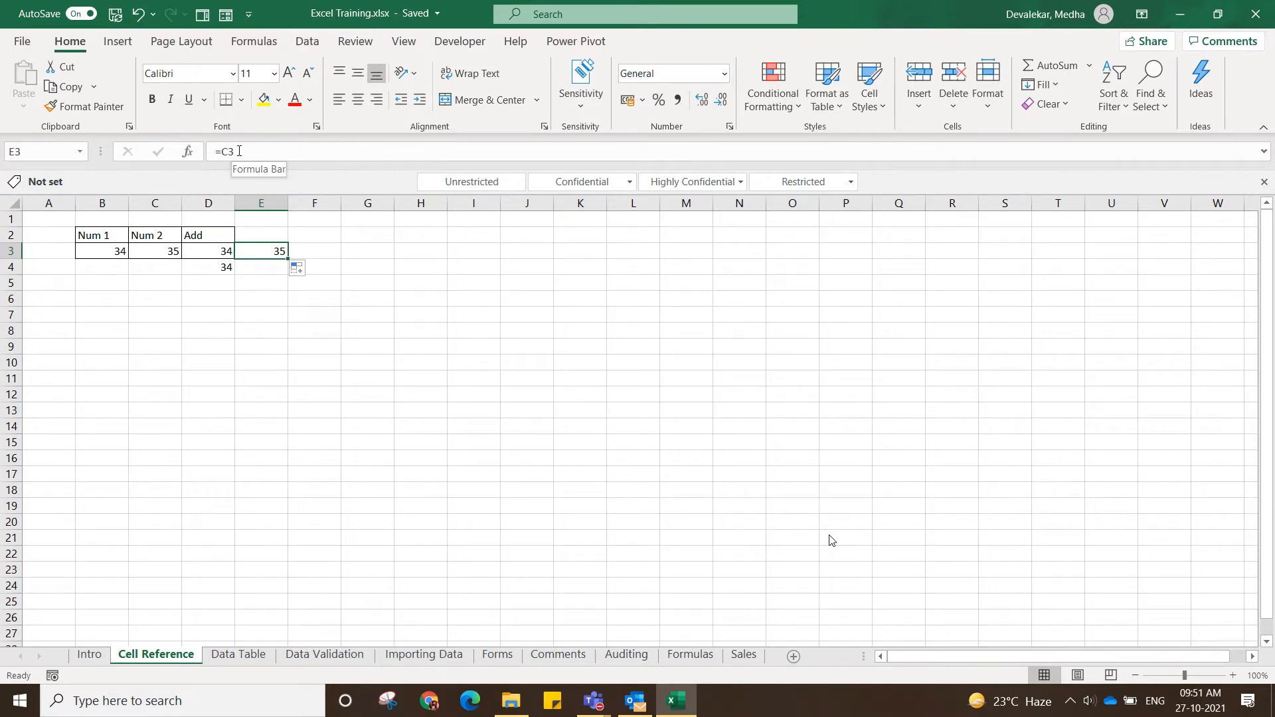
left_click(219, 267)
left_click_drag(235, 275, 269, 276)
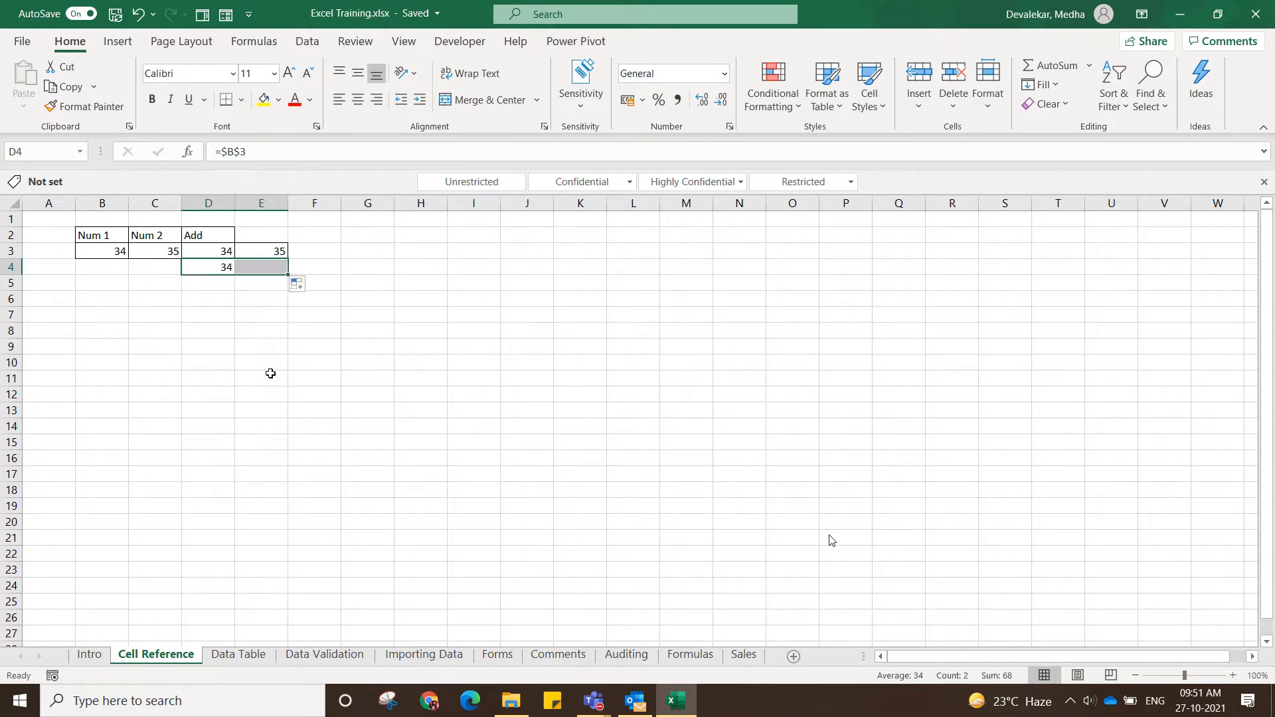
Compare the copied absolute reference formula in cell E4 with the original in D4.
left_click(267, 377)
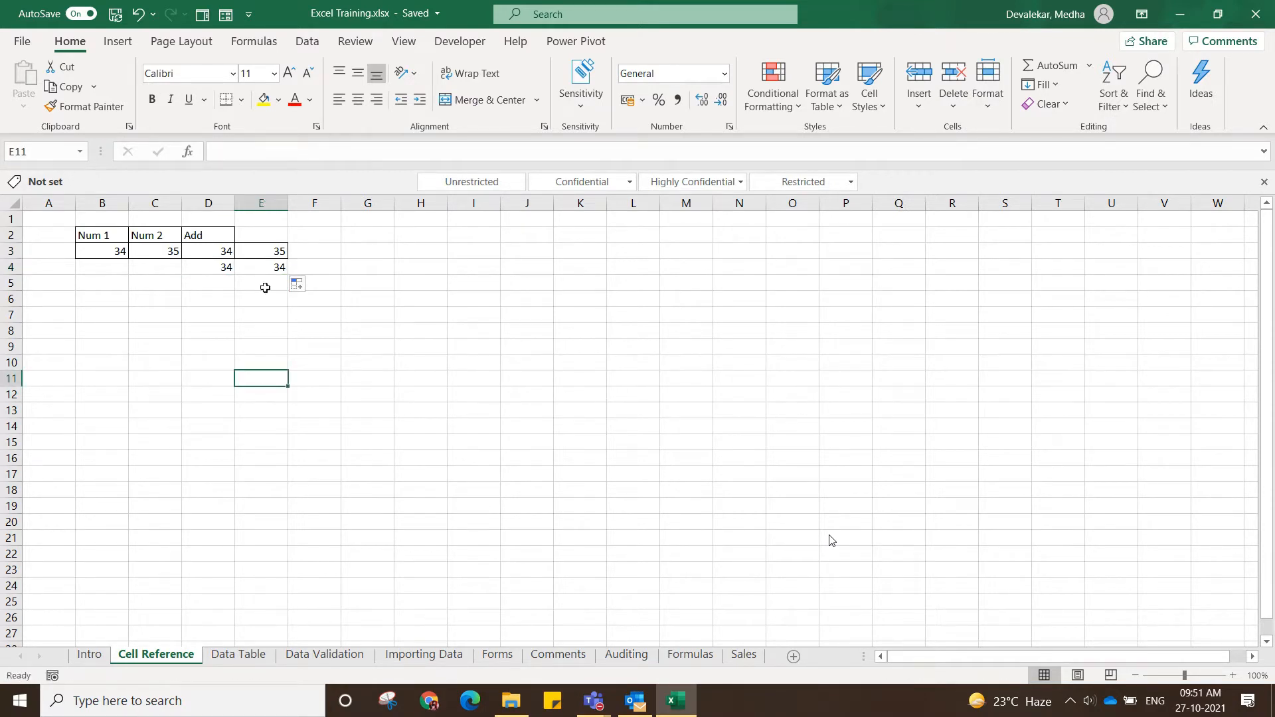
left_click(280, 272)
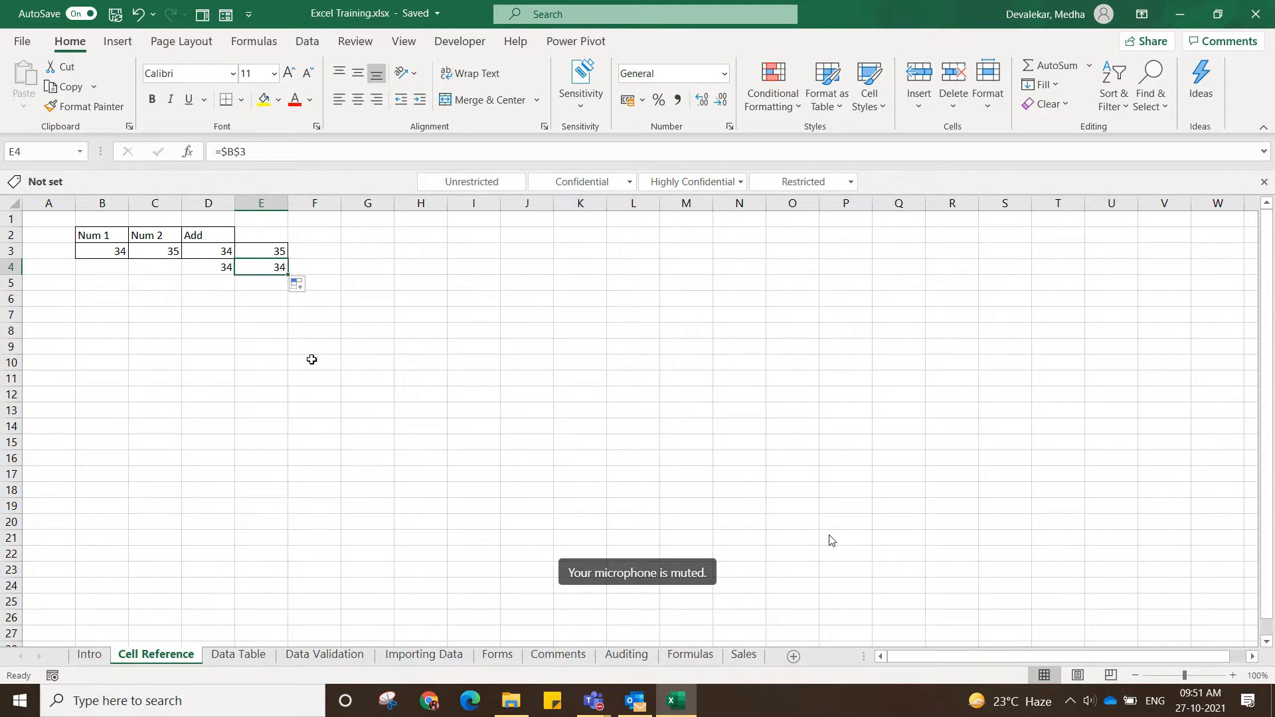
left_click(225, 266)
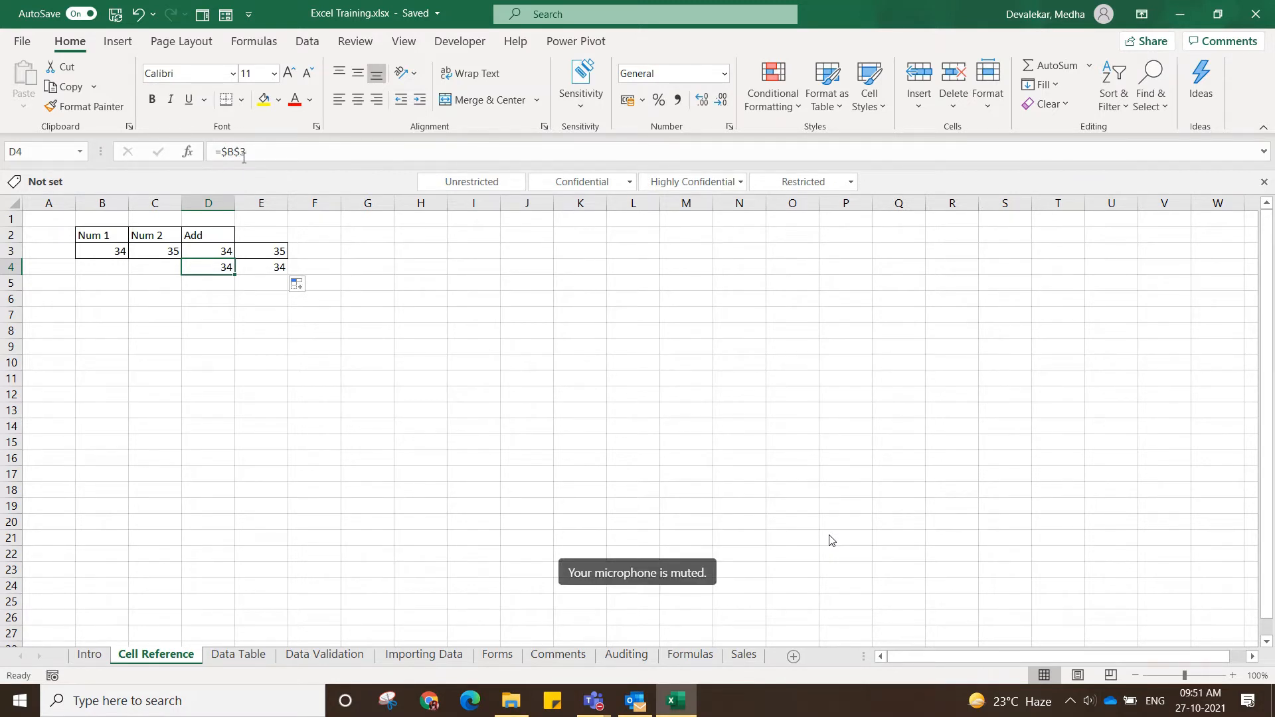
Change the formula in cell D4 to the row-locked mixed reference =B$3.
left_click(243, 152)
key("BackSpace")
type("3")
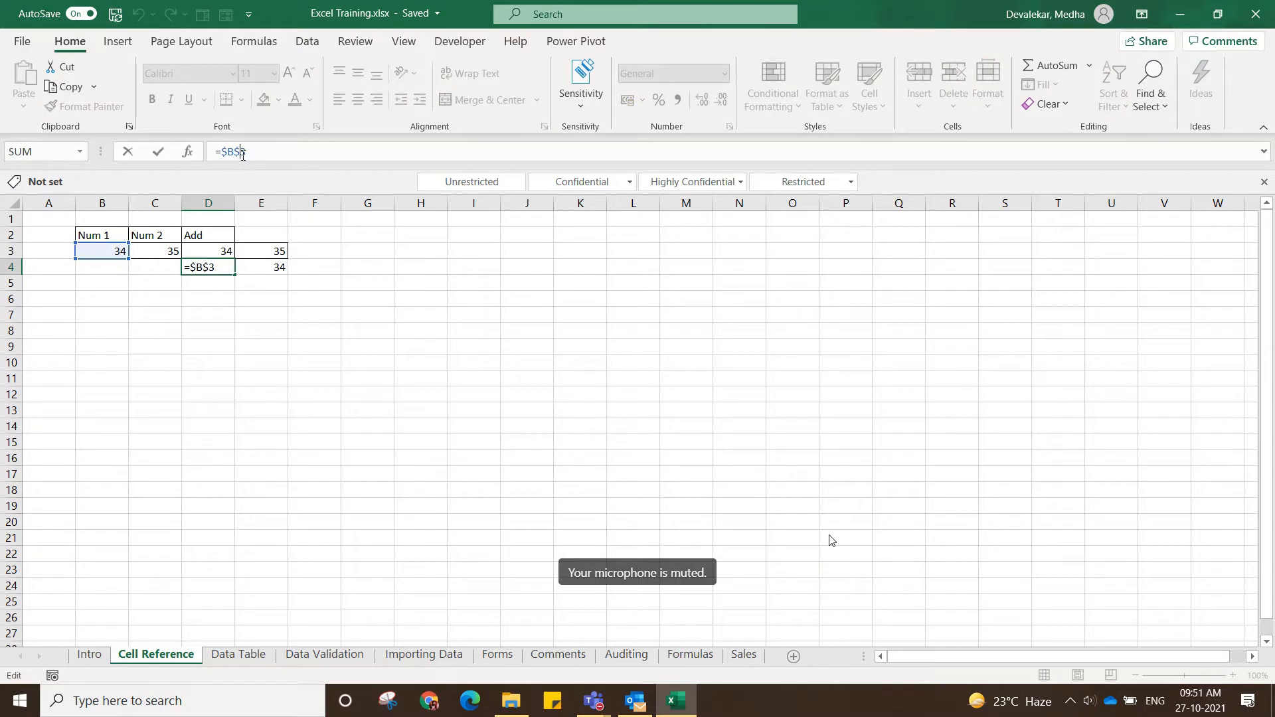
left_click(232, 154)
key("BackSpace")
key("Return")
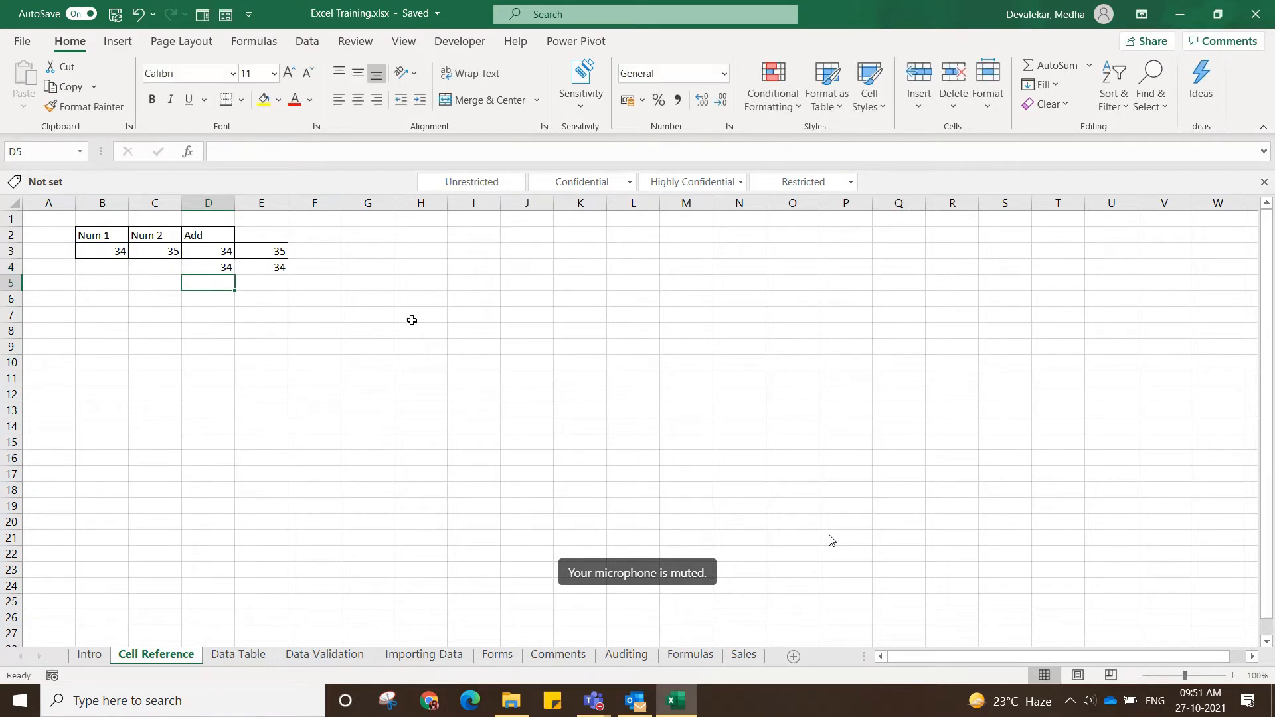
Fill the mixed reference formula from D4 across into E4 and check the copied formula.
left_click(225, 265)
left_click_drag(235, 274, 277, 275)
left_click(290, 329)
left_click(275, 269)
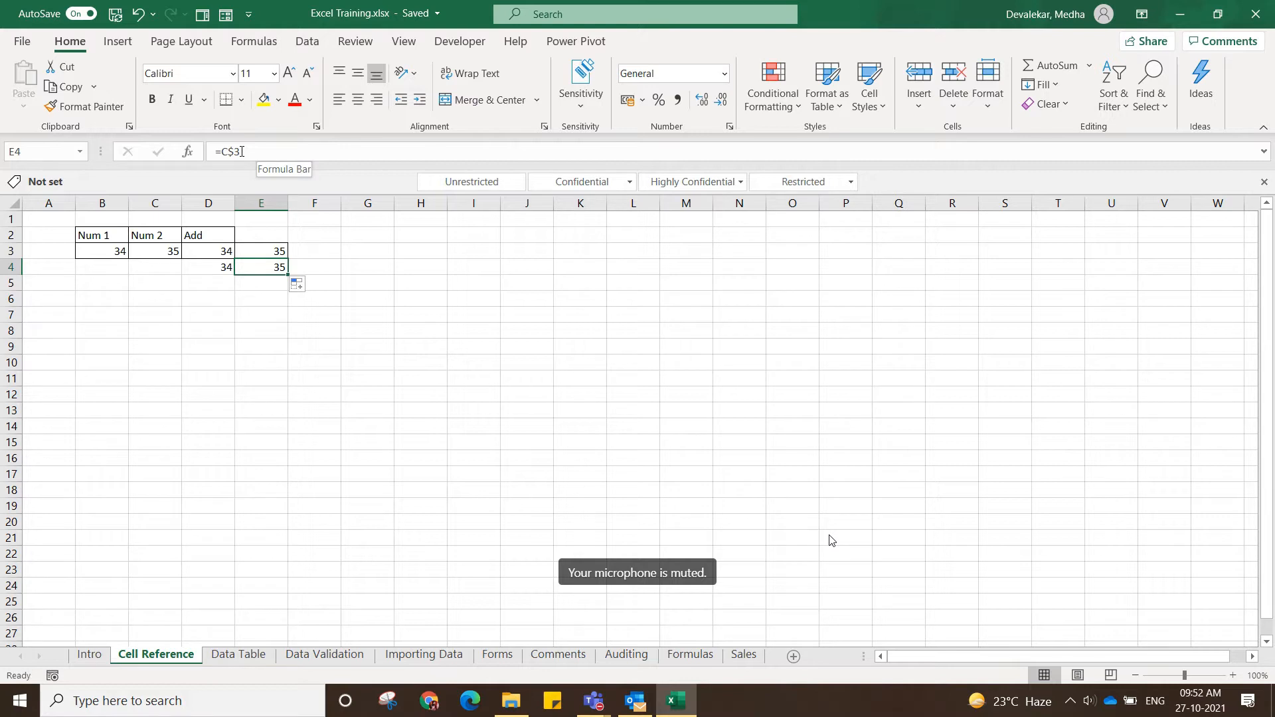
Fill the row-locked formula from D4 down into D5 and check the copied formula.
left_click(219, 269)
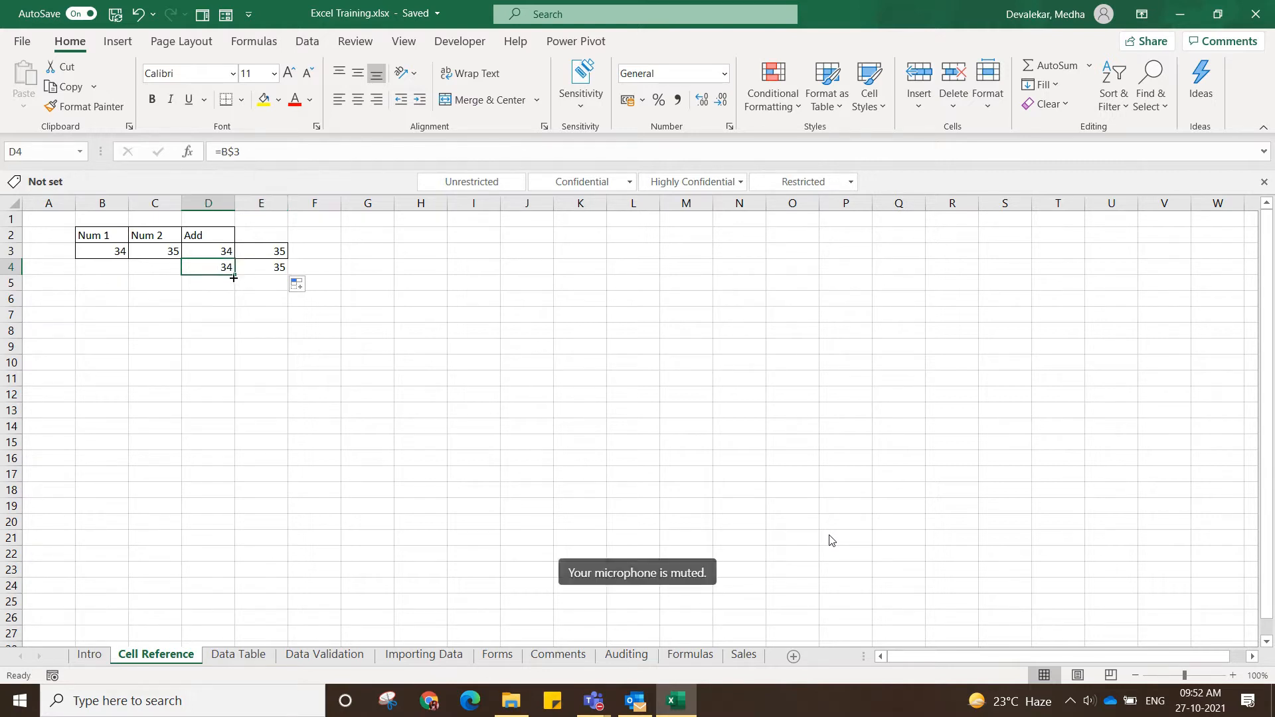
left_click_drag(234, 277, 237, 287)
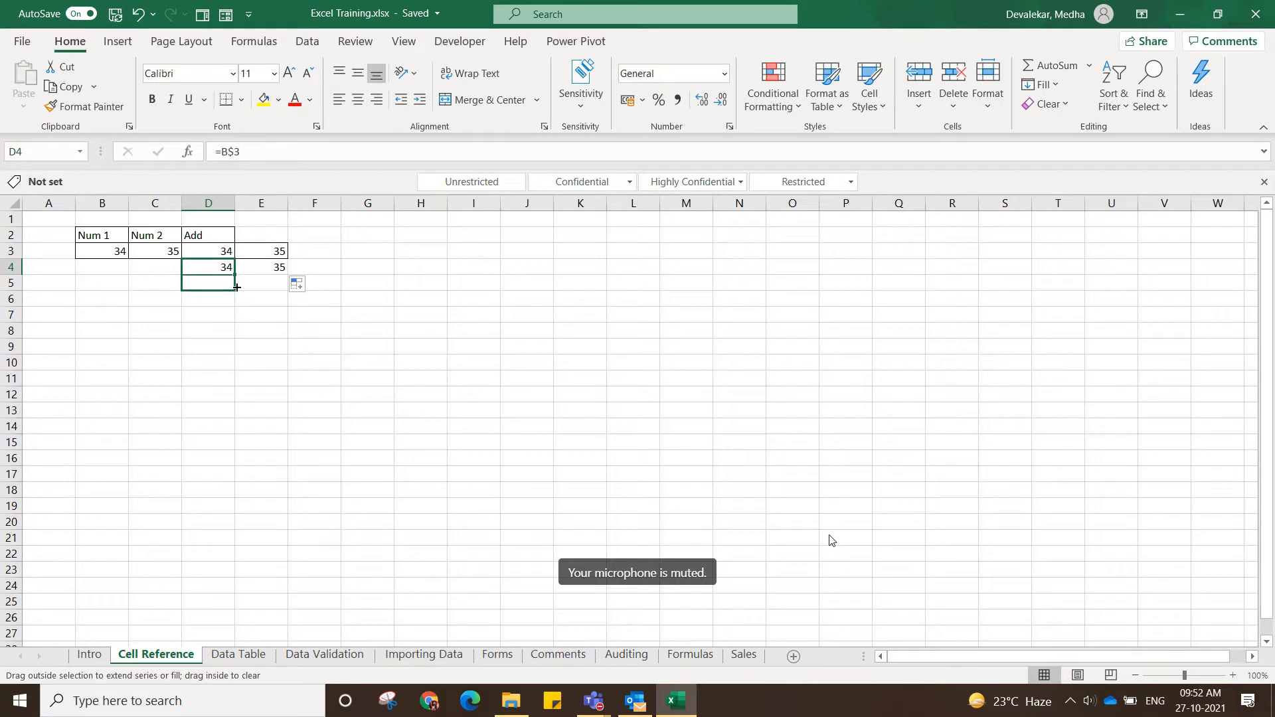
left_click(226, 284)
left_click(259, 152)
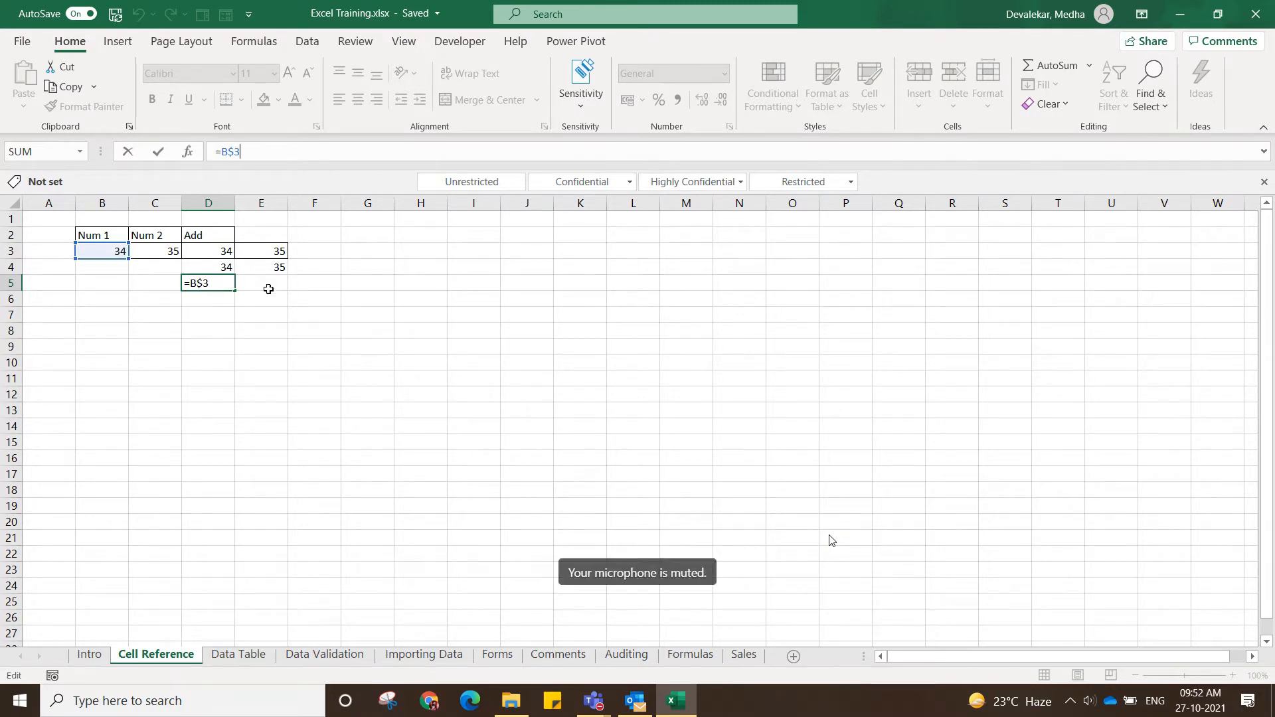
Change the formula in cell D5 to the column-locked mixed reference =$B3.
left_click(221, 150)
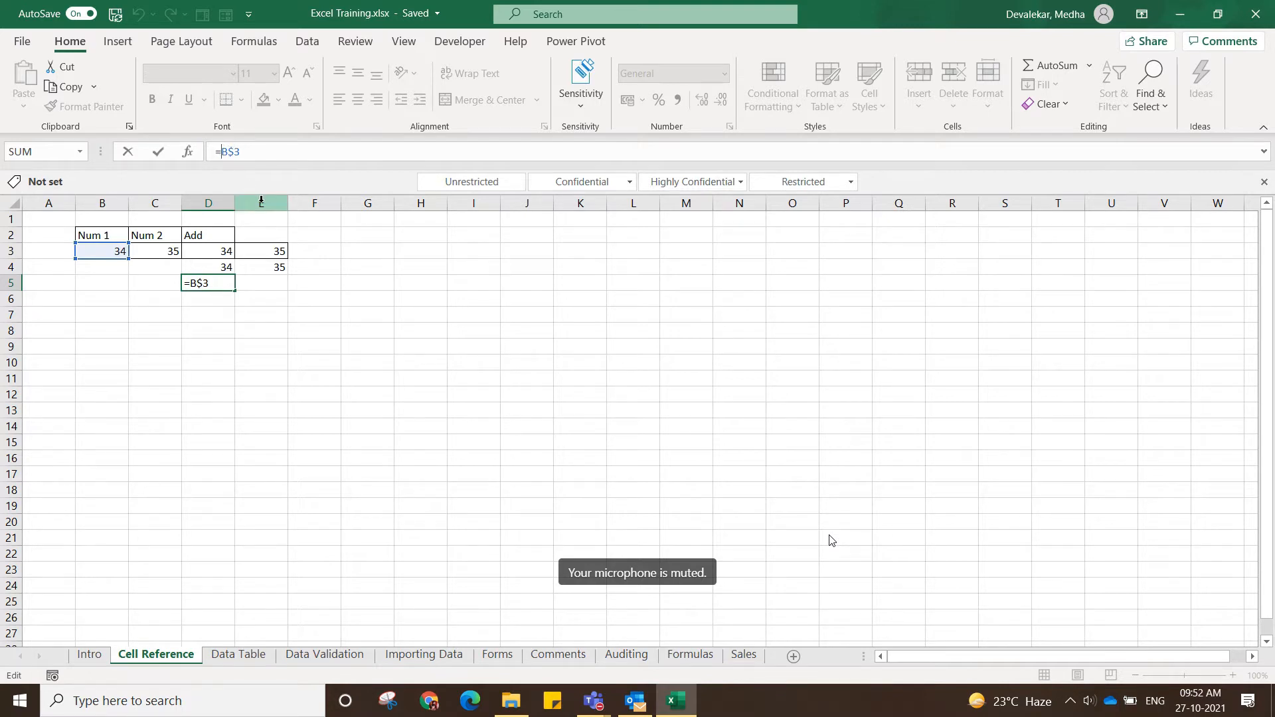
type("$")
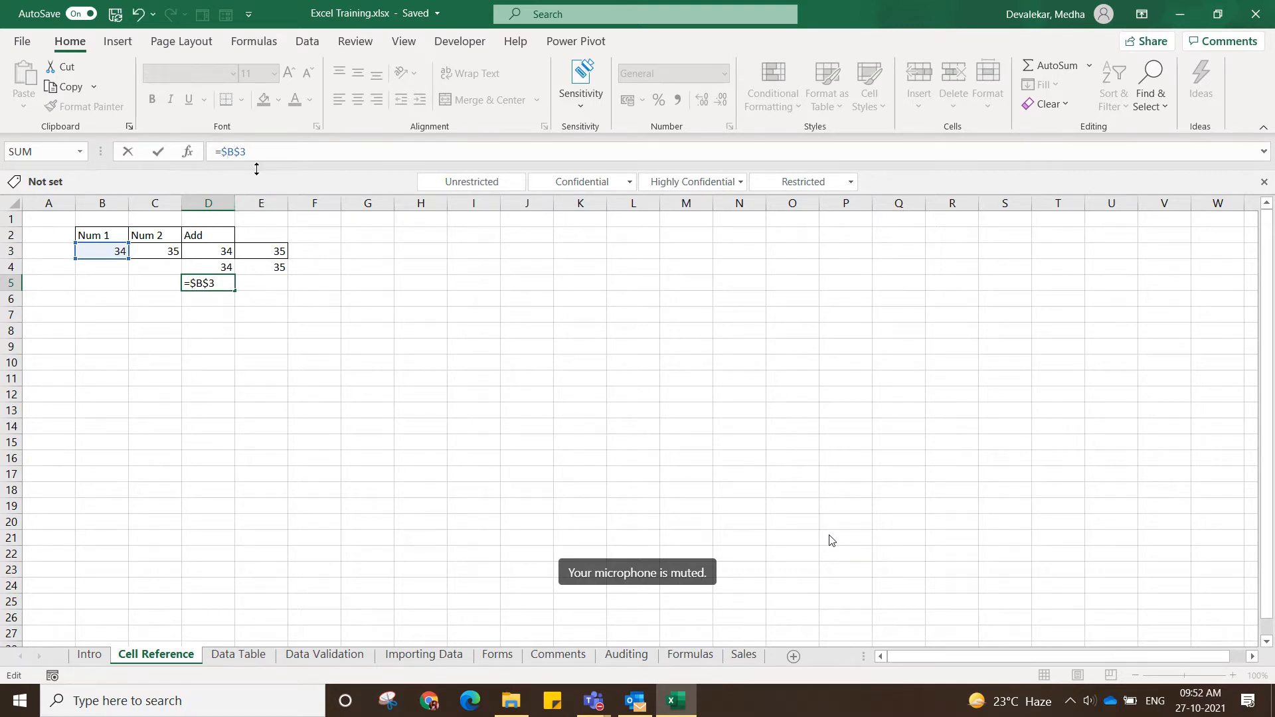
left_click(241, 149)
key("BackSpace")
key("Return")
Change the formula in cell D4 to the column-locked mixed reference =$B3.
left_click(210, 269)
left_click(222, 152)
type("$B$")
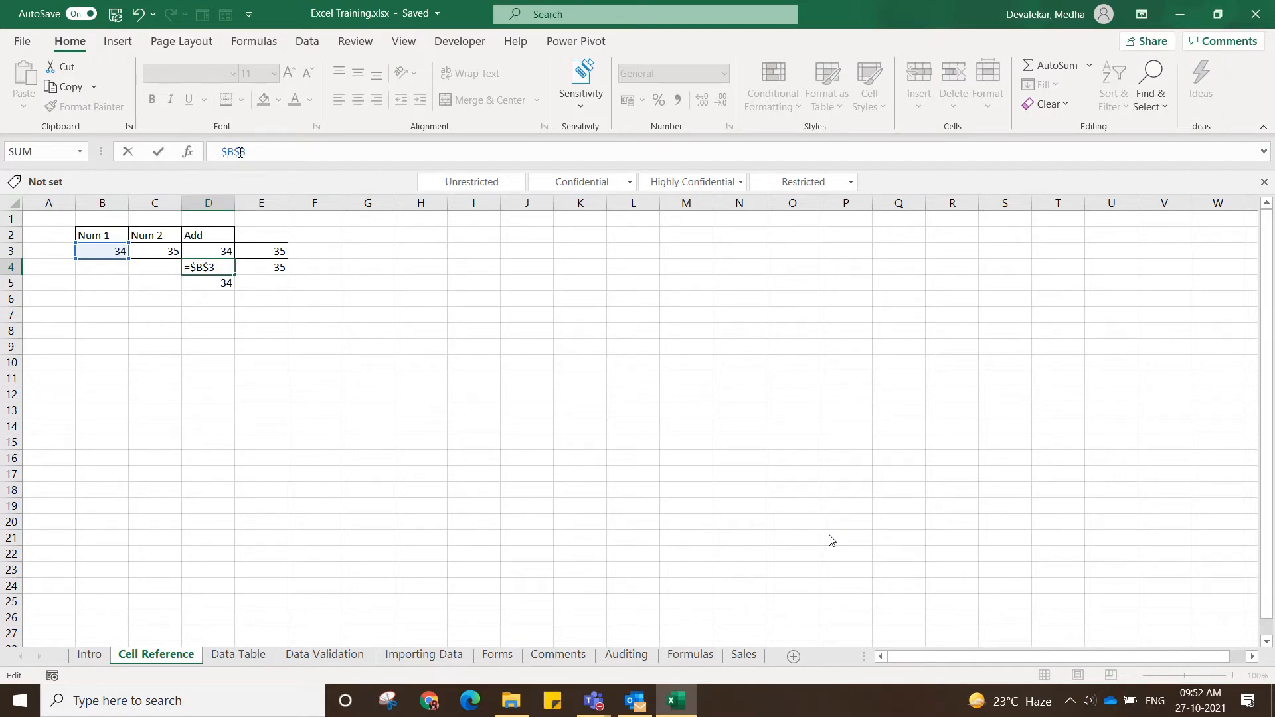
left_click(241, 152)
key("BackSpace")
key("Return")
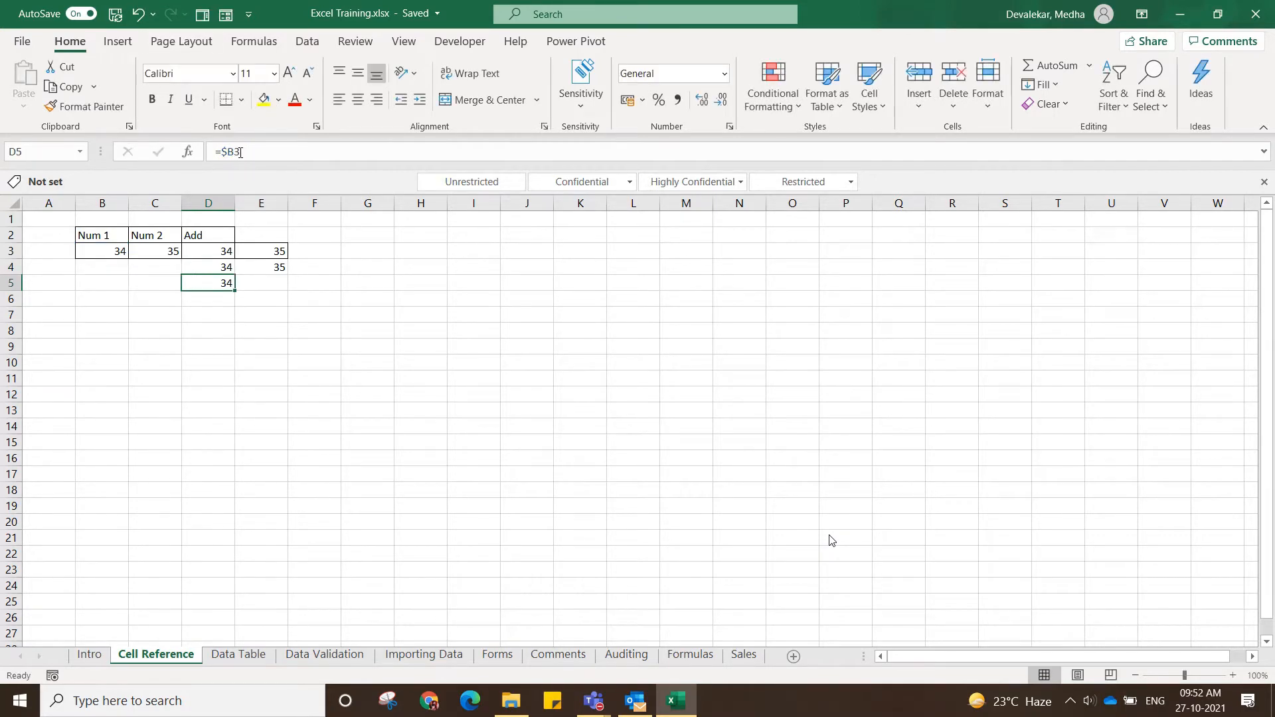
Fill the column-locked formula from D4 down into D5 and check the copied reference.
mouse_move(226, 267)
left_mouse_down()
mouse_move(242, 370)
mouse_move(227, 279)
left_mouse_up()
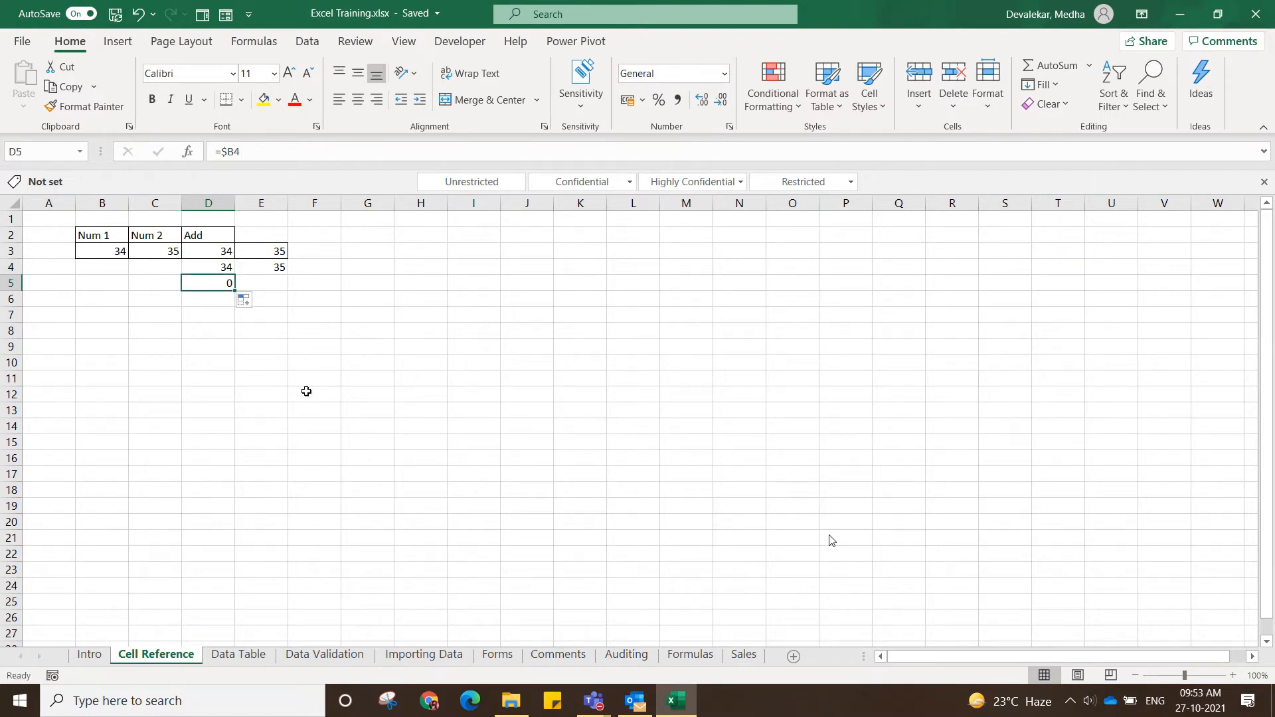
left_click(247, 153)
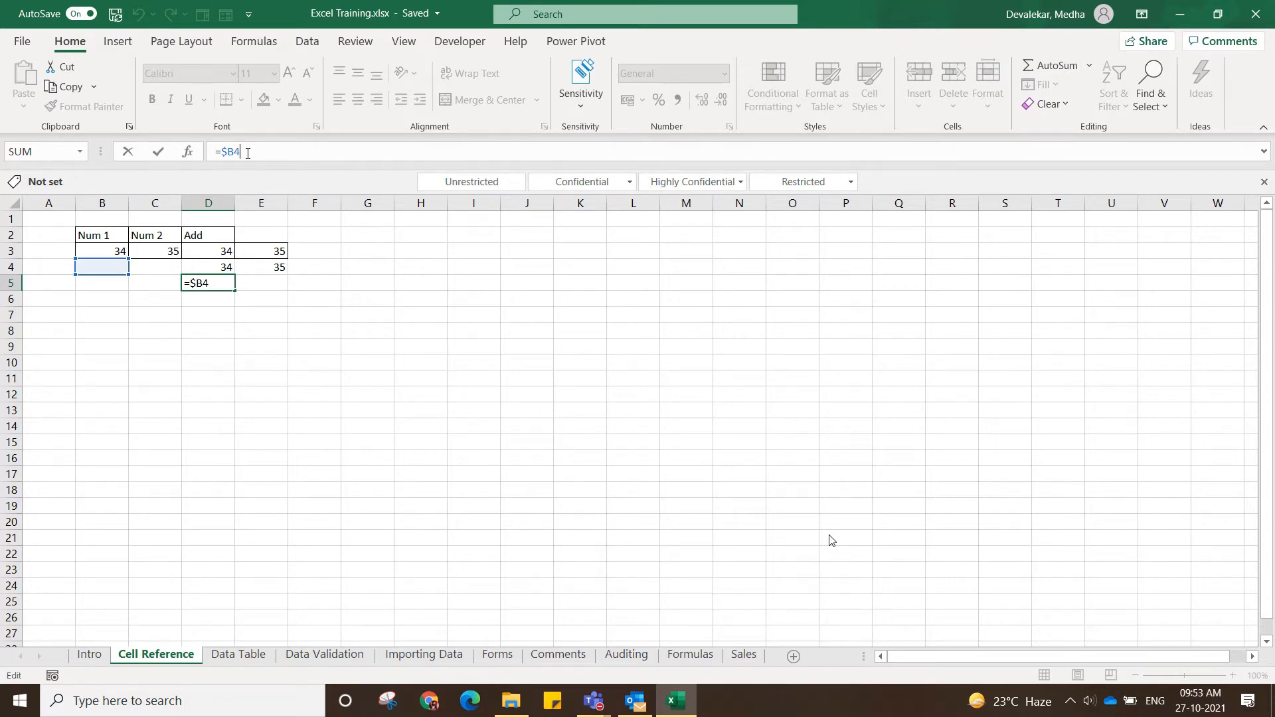
key("Return")
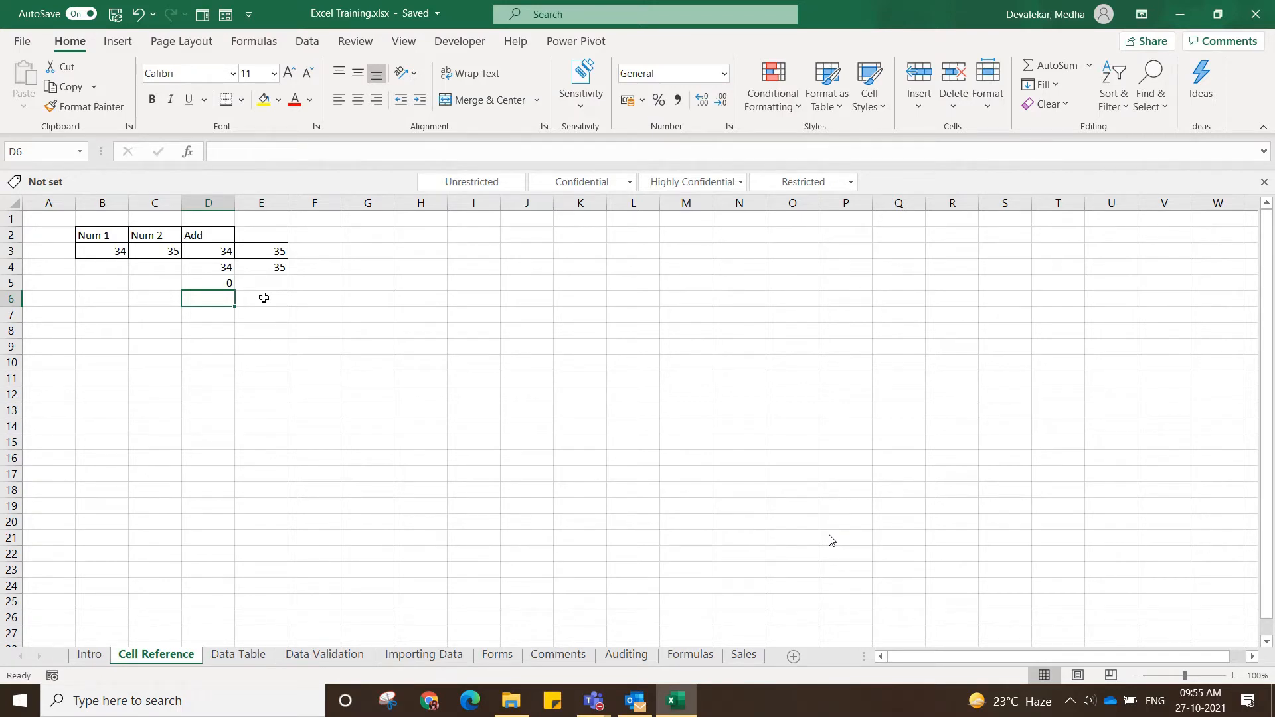
Compare the mixed reference formula in D4 with the relative reference formula in D3.
left_click(221, 265)
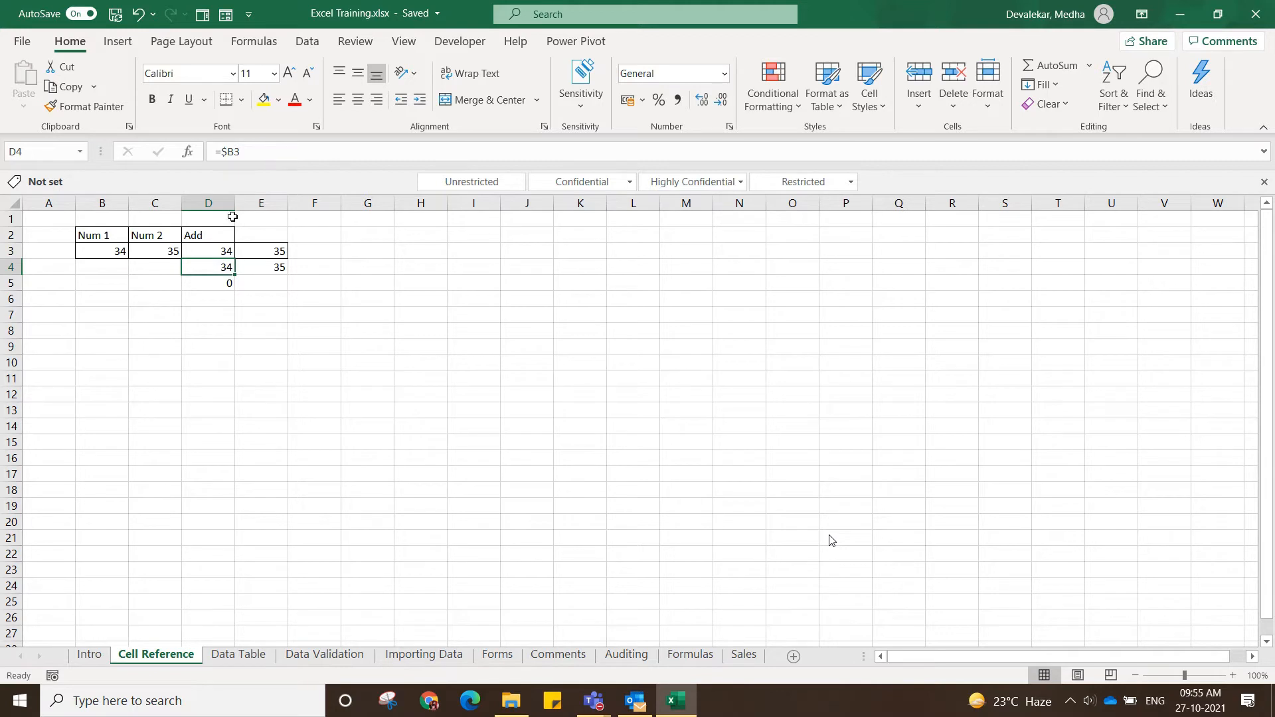
left_click(221, 253)
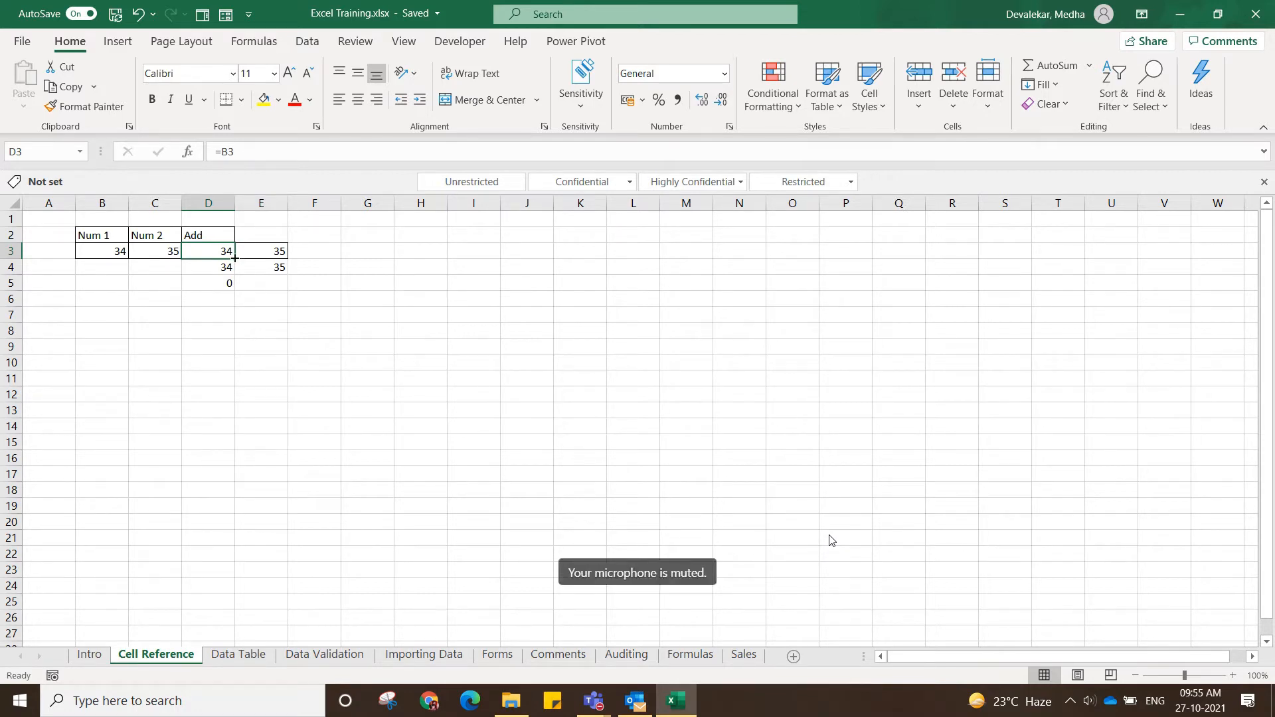
left_click(286, 359)
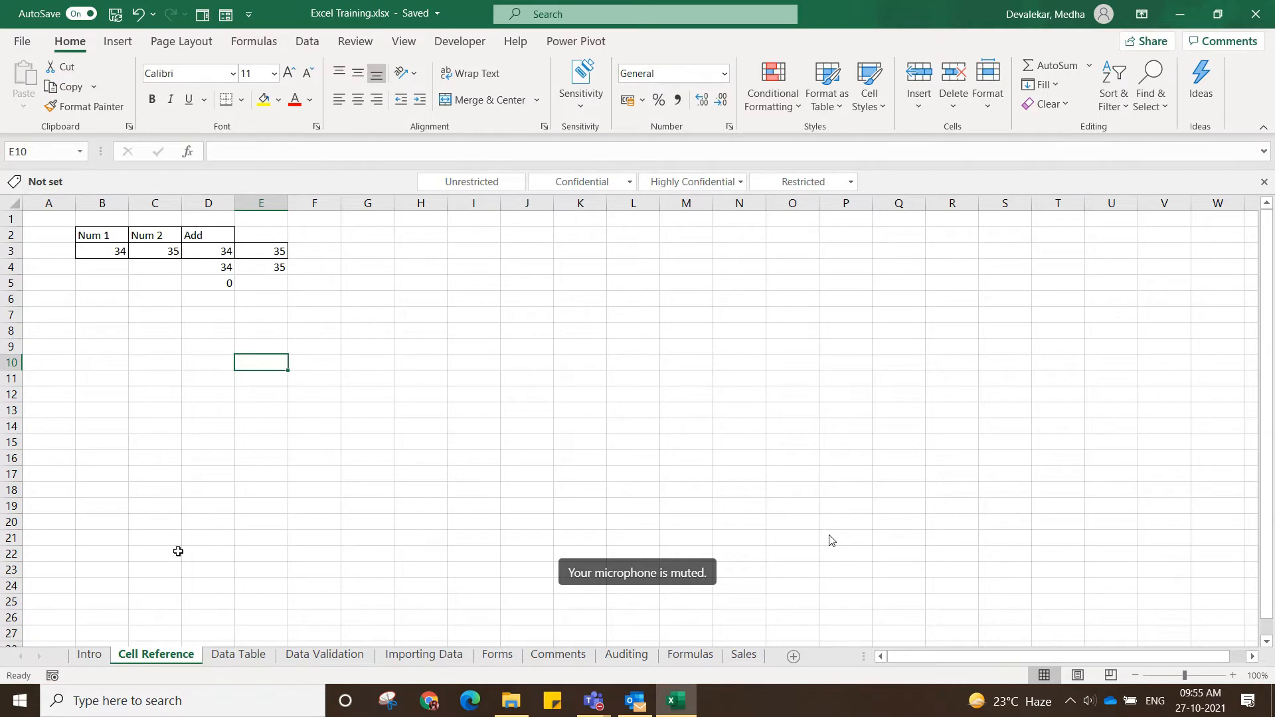
Go to the Data Table sheet and examine the loan details and the PMT formula behind the loan payment in C7.
left_click(238, 656)
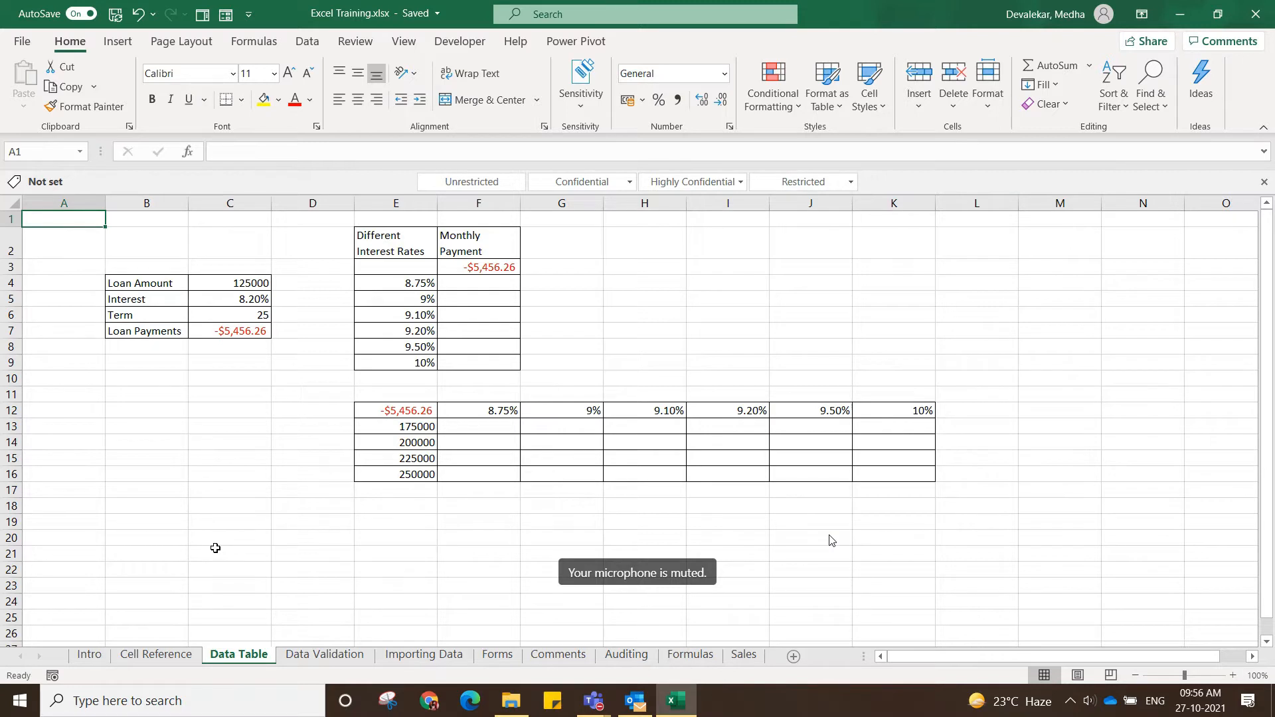
left_click_drag(170, 282, 224, 308)
left_click_drag(171, 379, 164, 278)
left_click(164, 277)
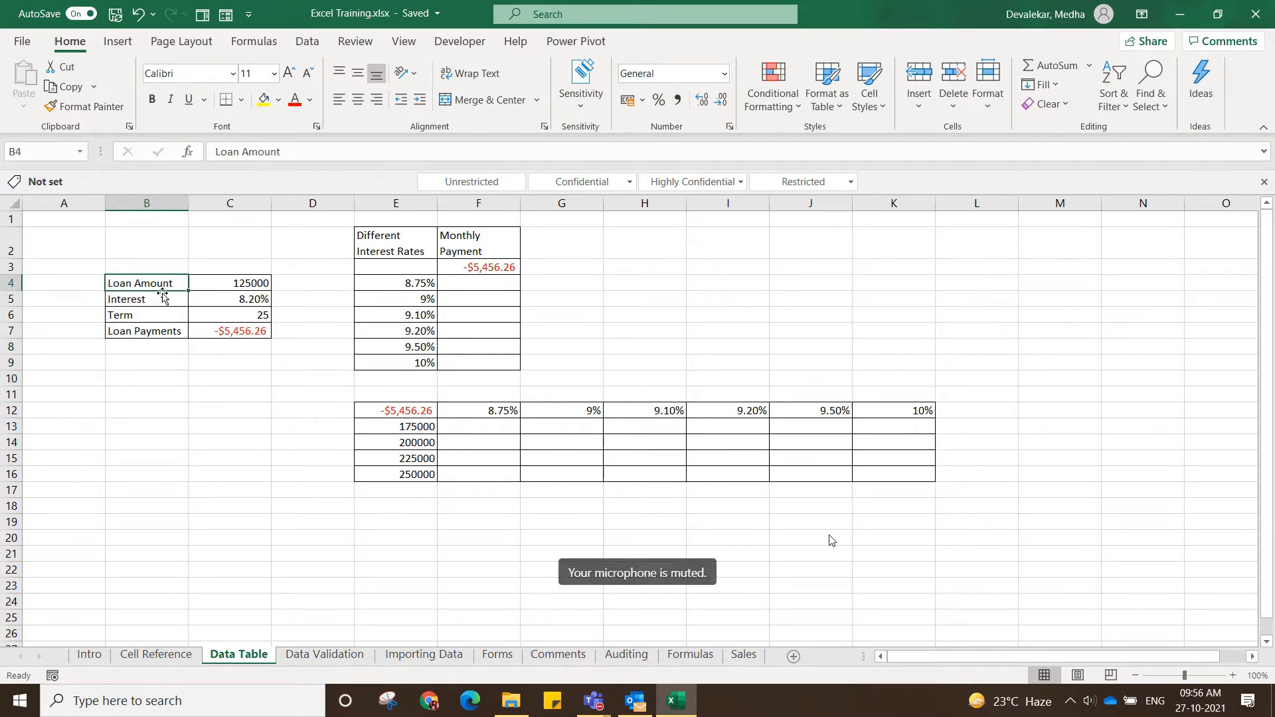
left_click(219, 328)
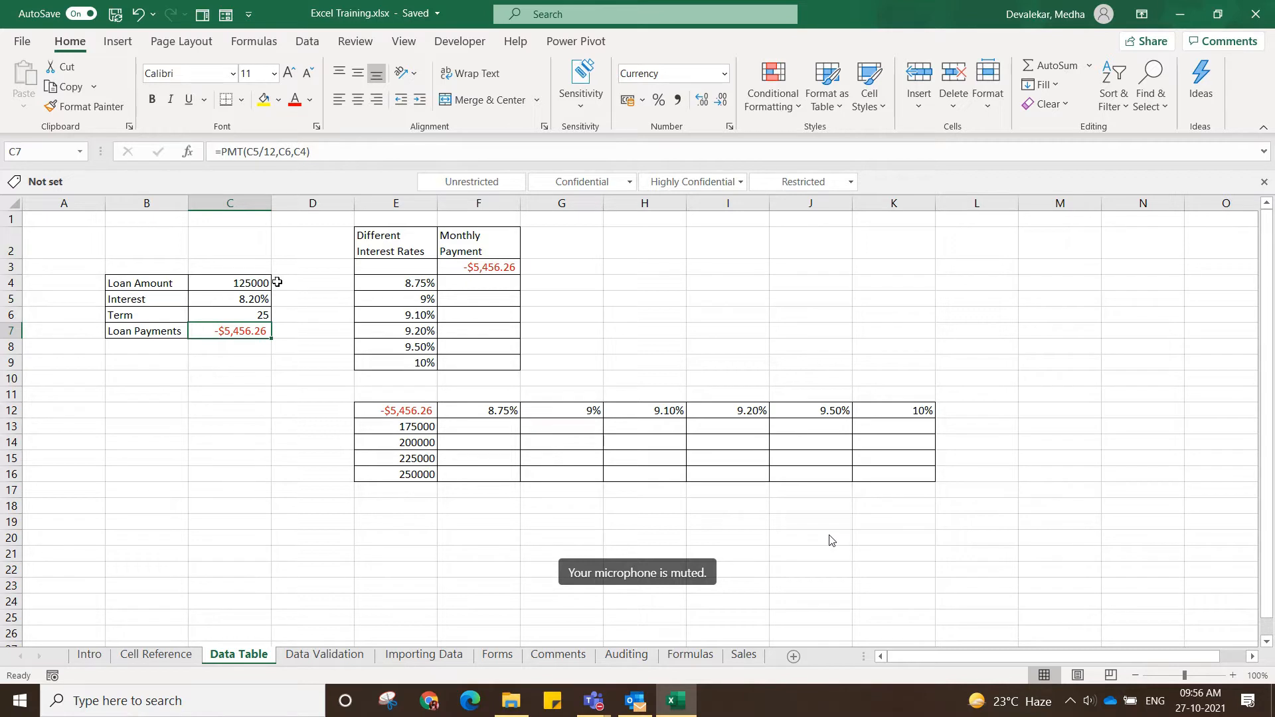
left_click(339, 146)
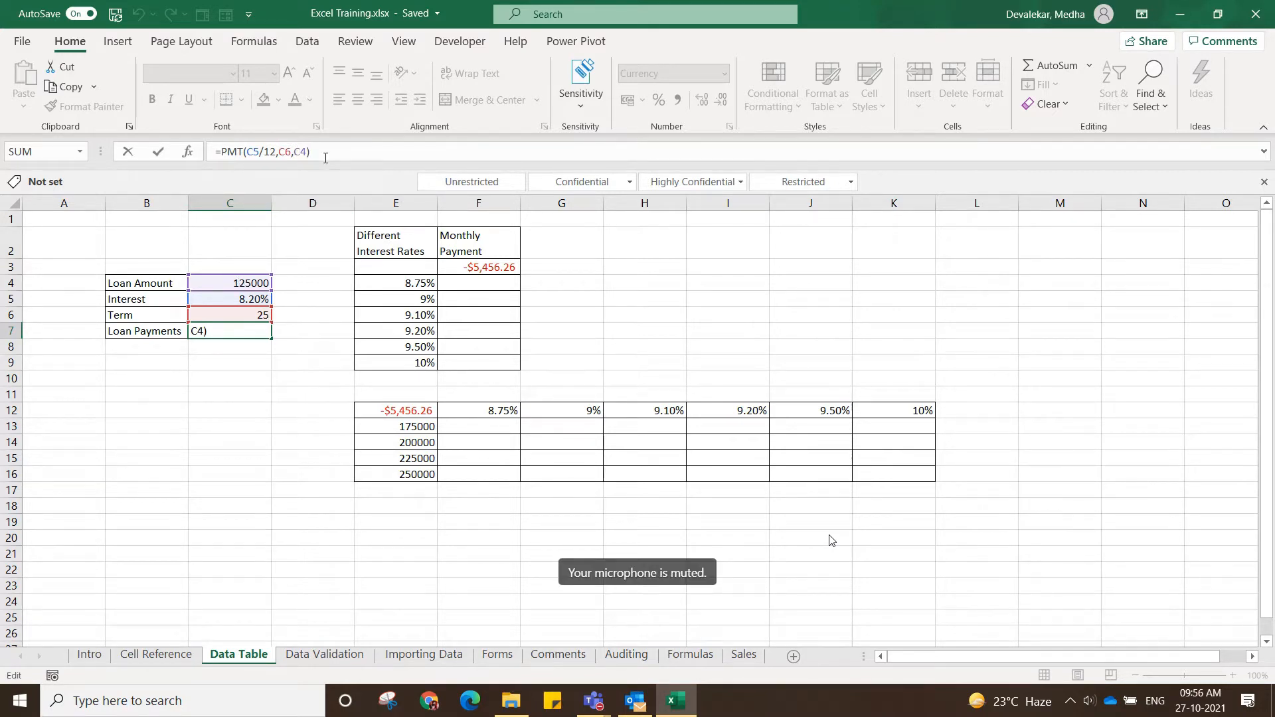
key("Return")
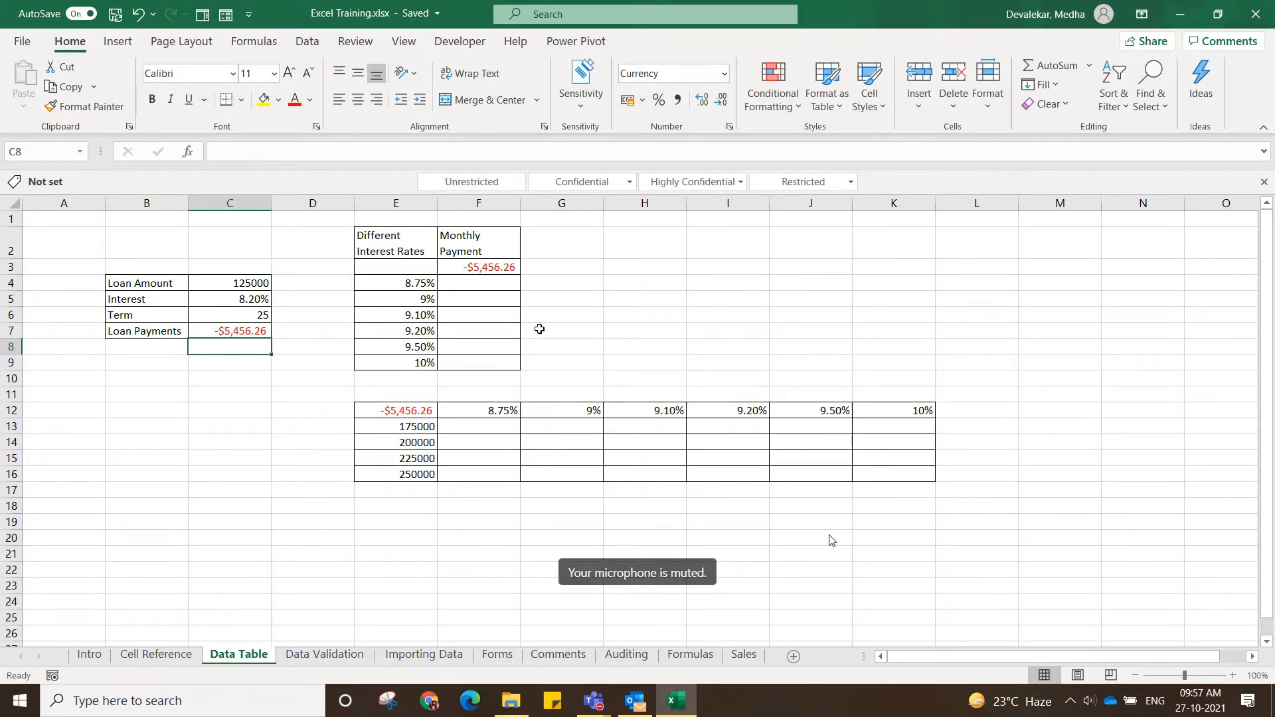
Examine the interest rate table and the cells its monthly payment formula in F3 refers to.
left_click_drag(391, 237, 476, 362)
left_click(197, 395)
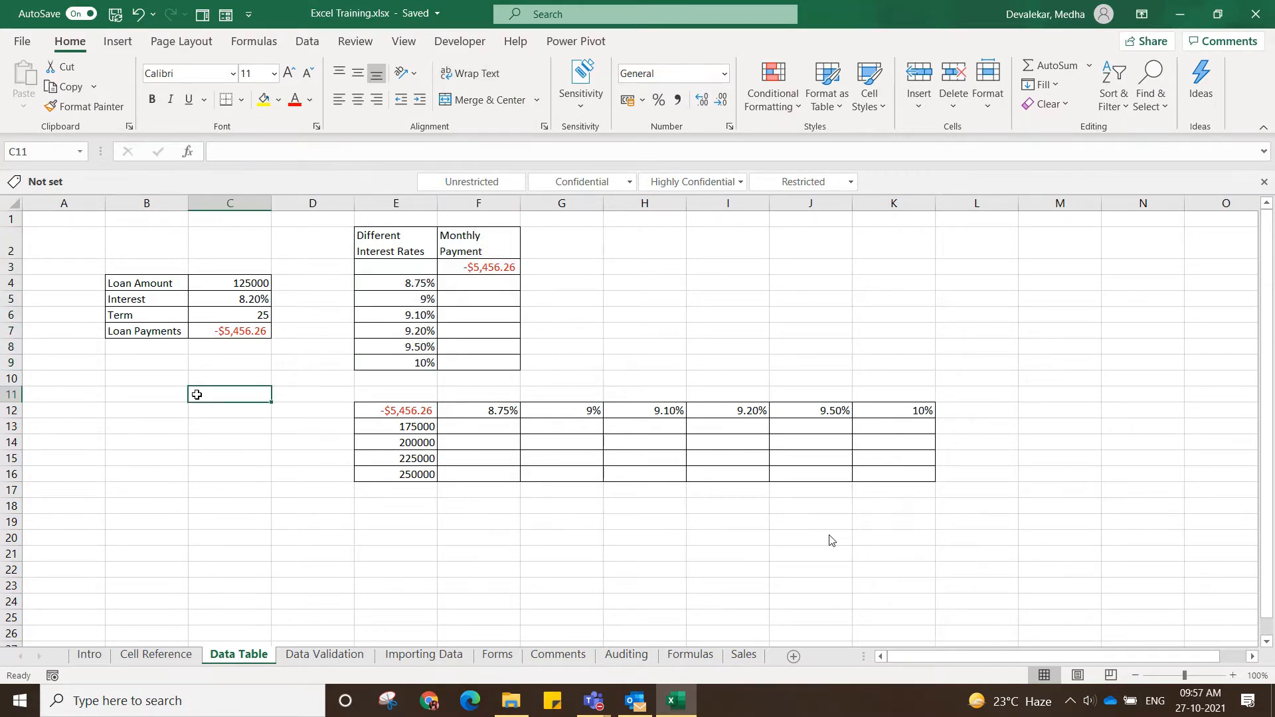
left_click_drag(404, 282, 405, 362)
left_click(477, 266)
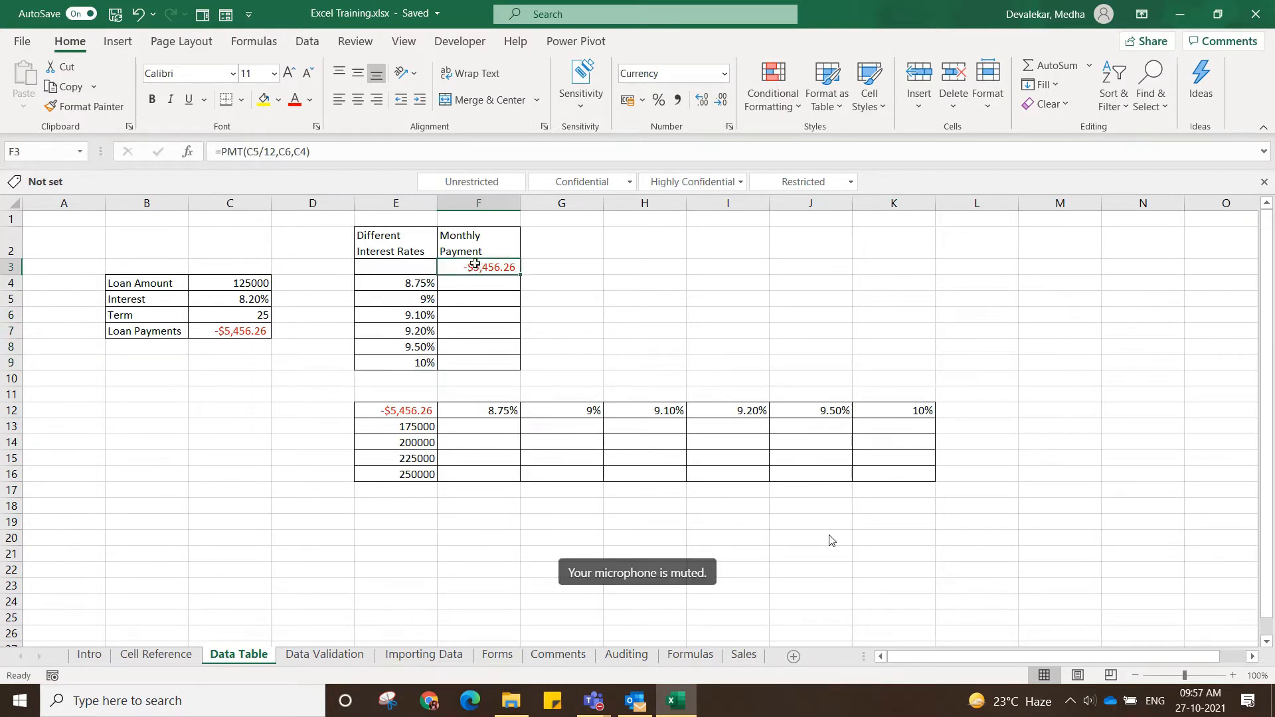
left_click(342, 145)
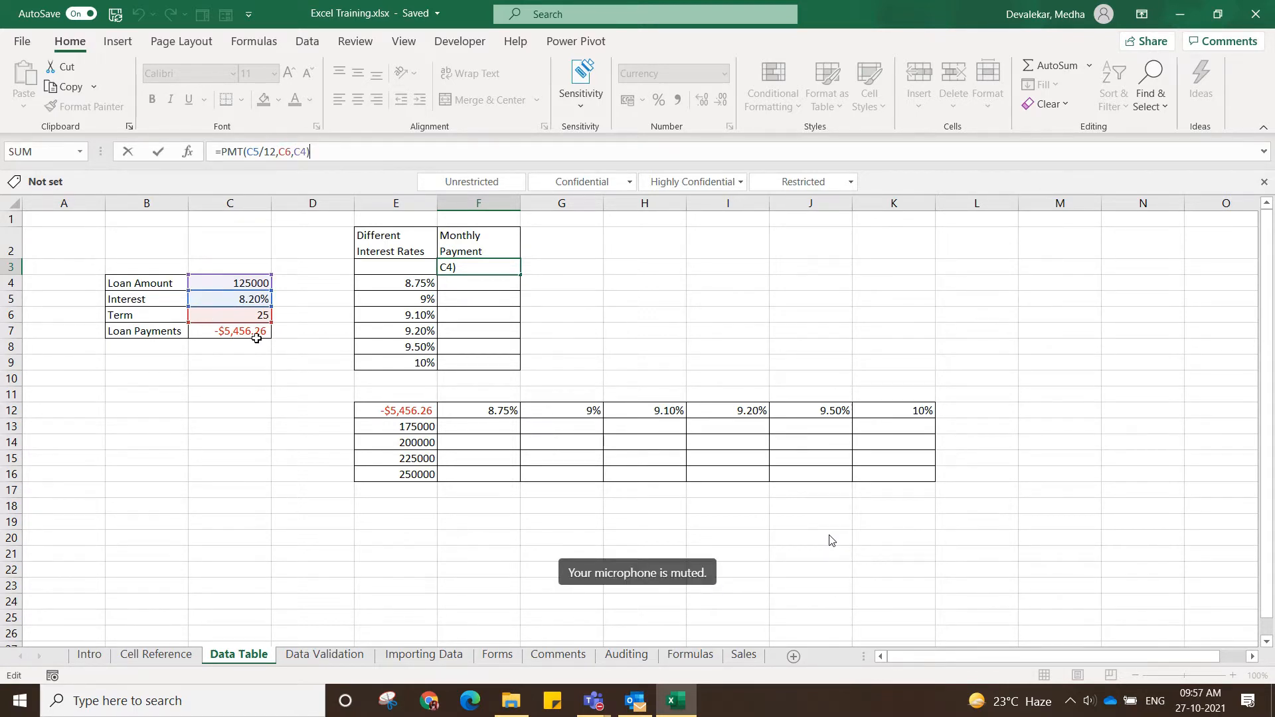
key("Return")
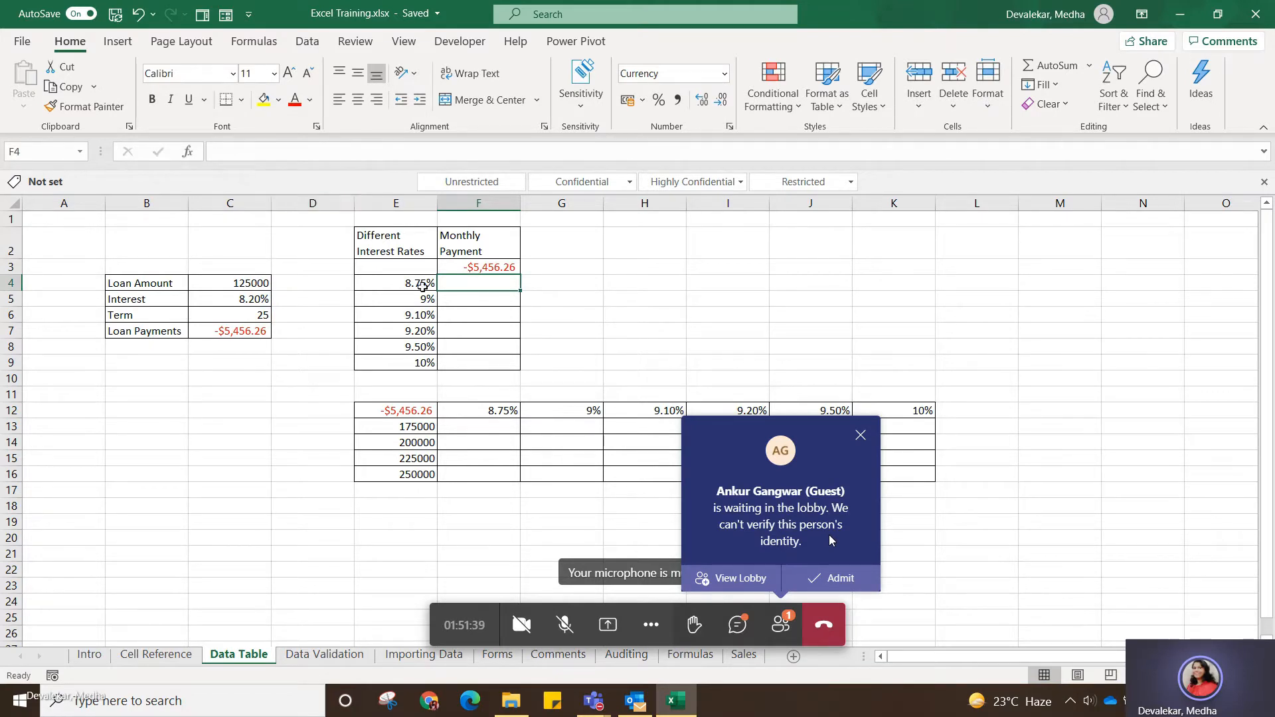
Create a one-variable What-If data table over E3:F9, using the interest cell $C$5 as the column input cell.
left_click_drag(430, 265, 486, 362)
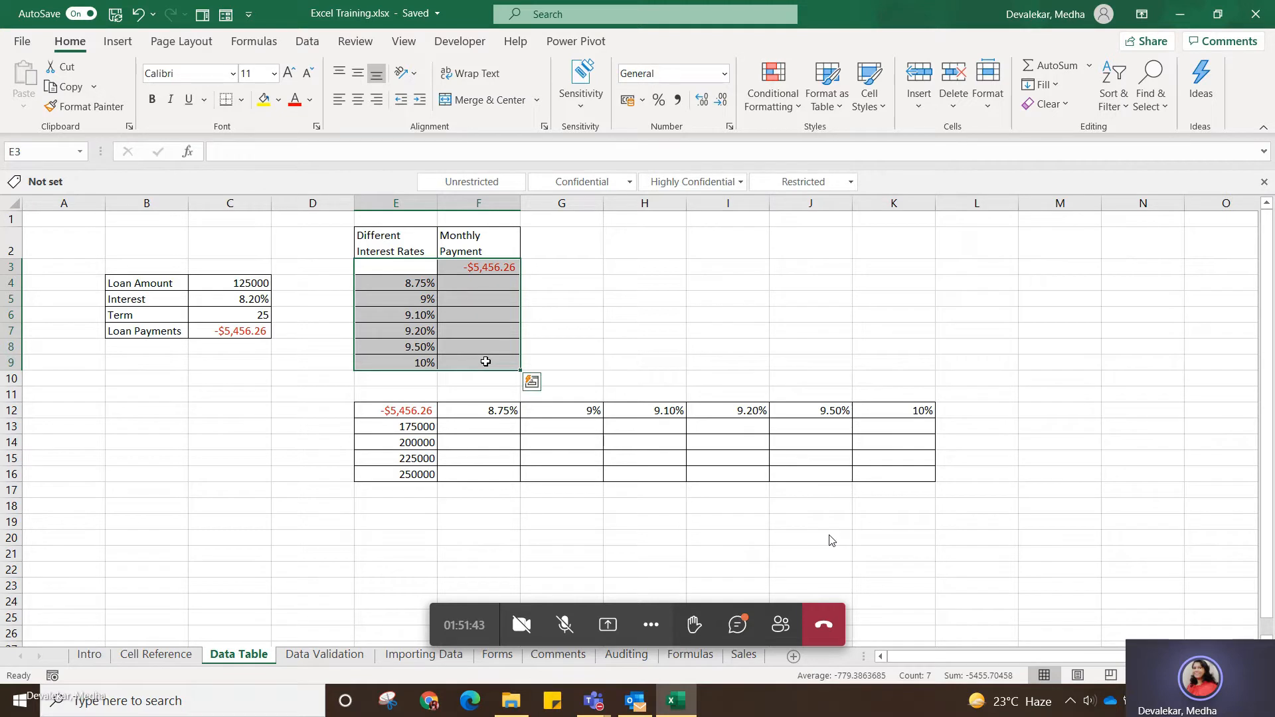
left_click(310, 44)
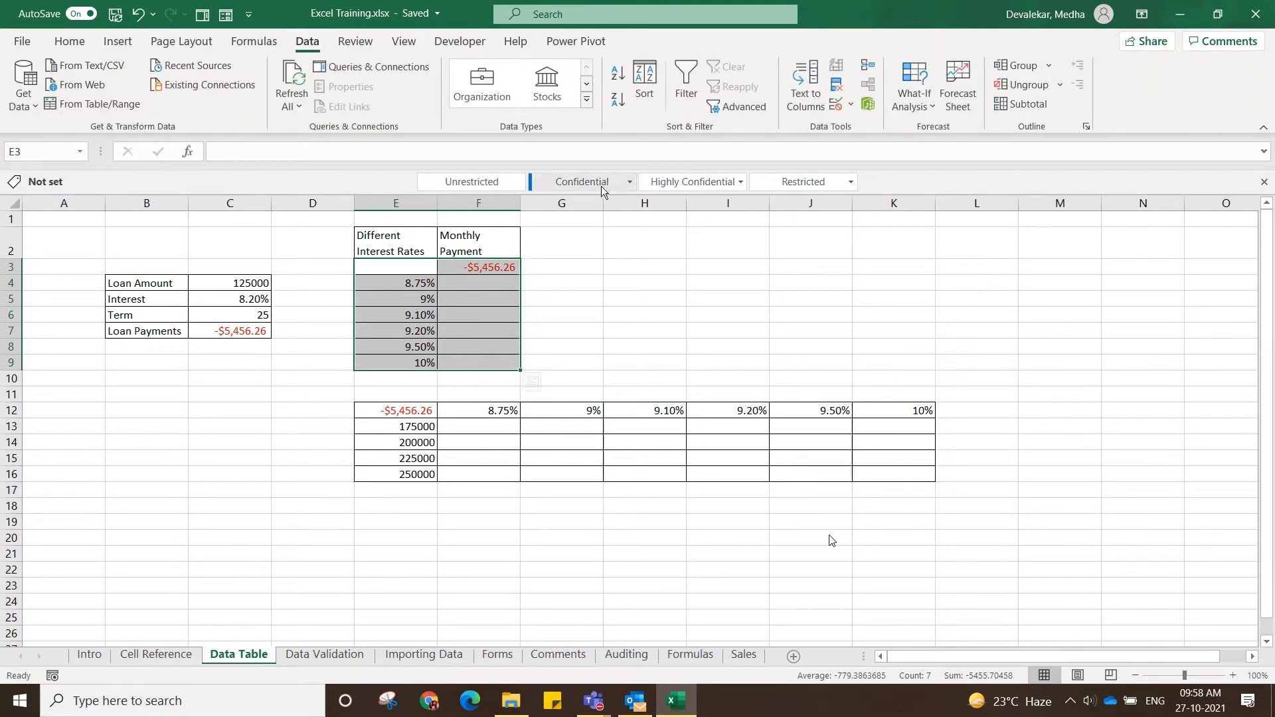
left_click(932, 107)
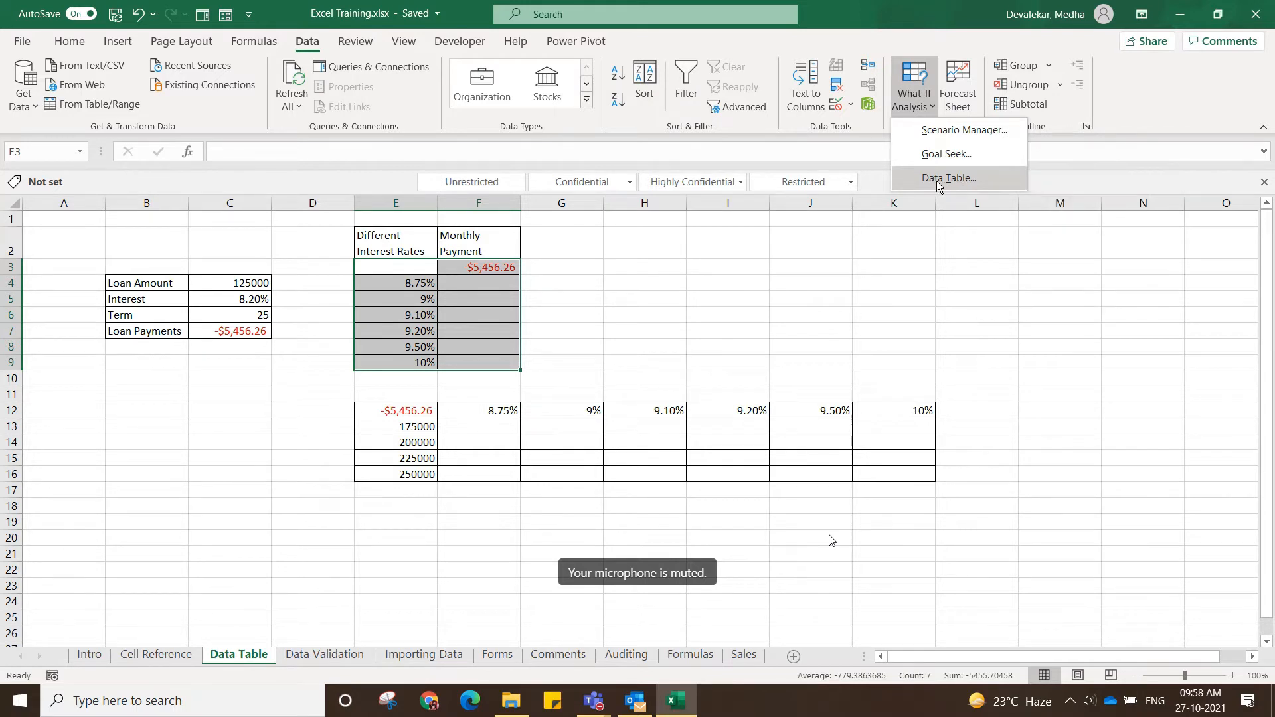
left_click(936, 178)
left_click_drag(640, 435, 630, 256)
left_click(650, 307)
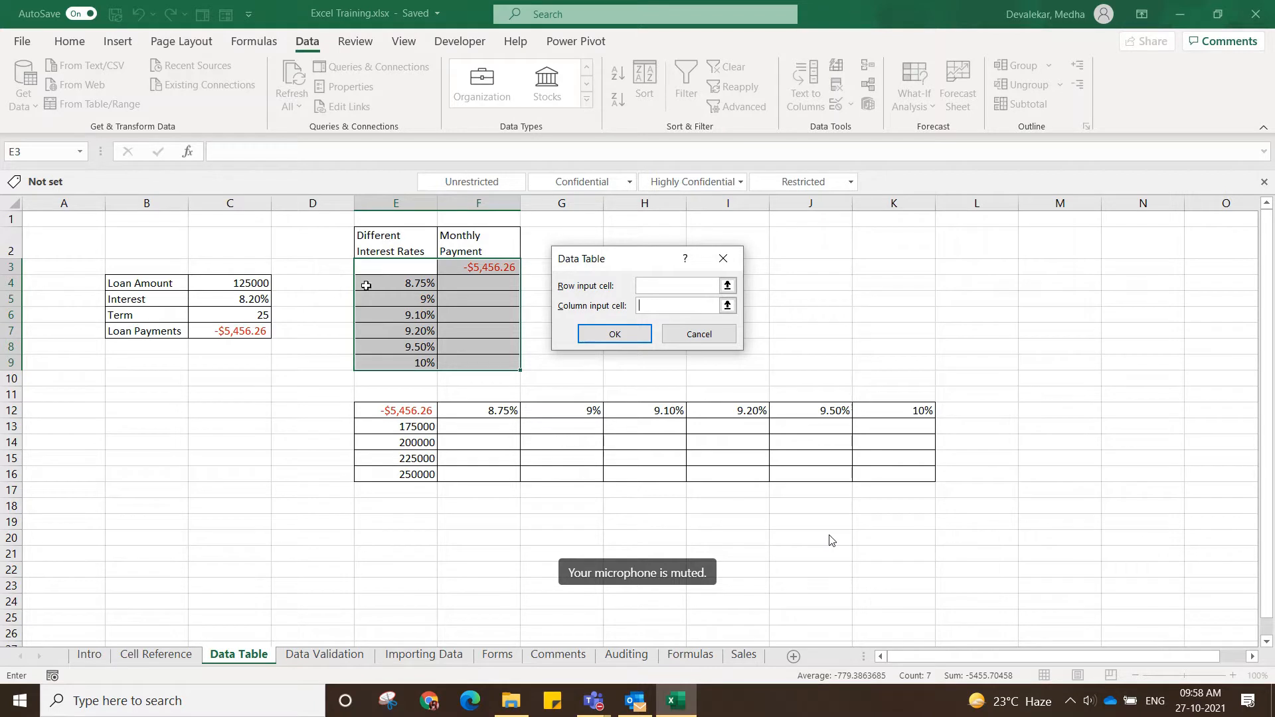
left_click(246, 299)
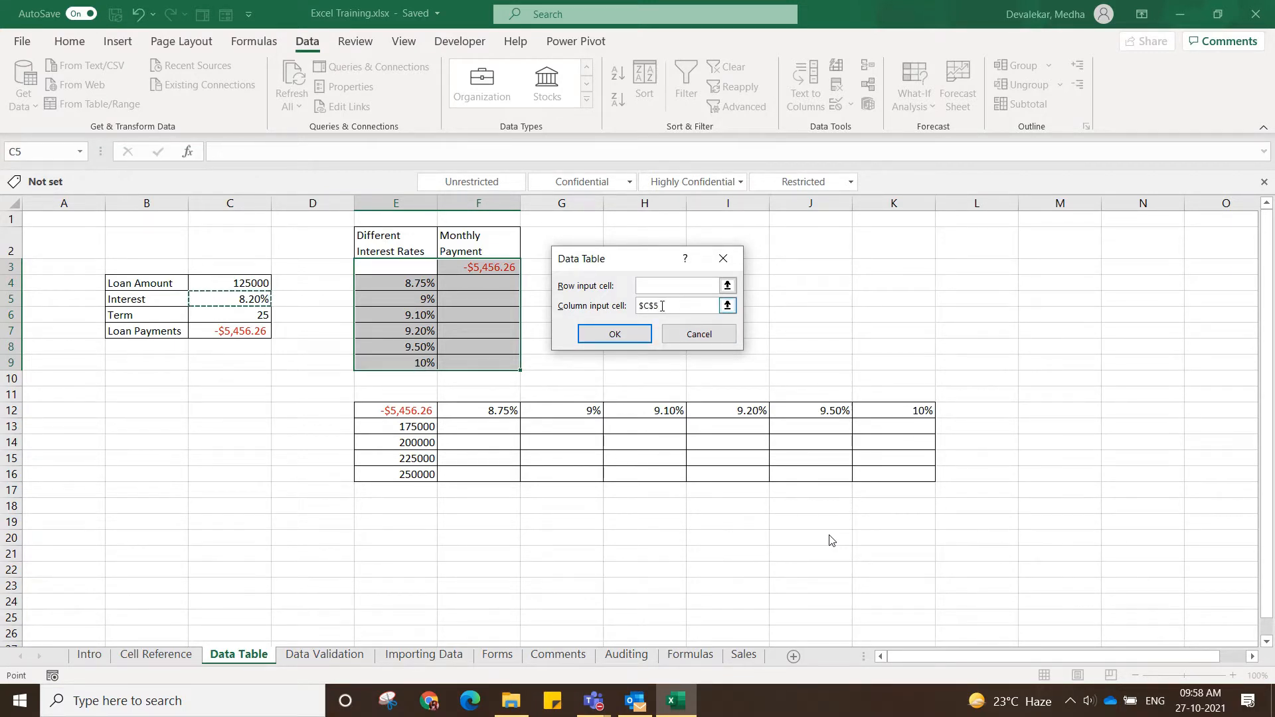
left_click(634, 307)
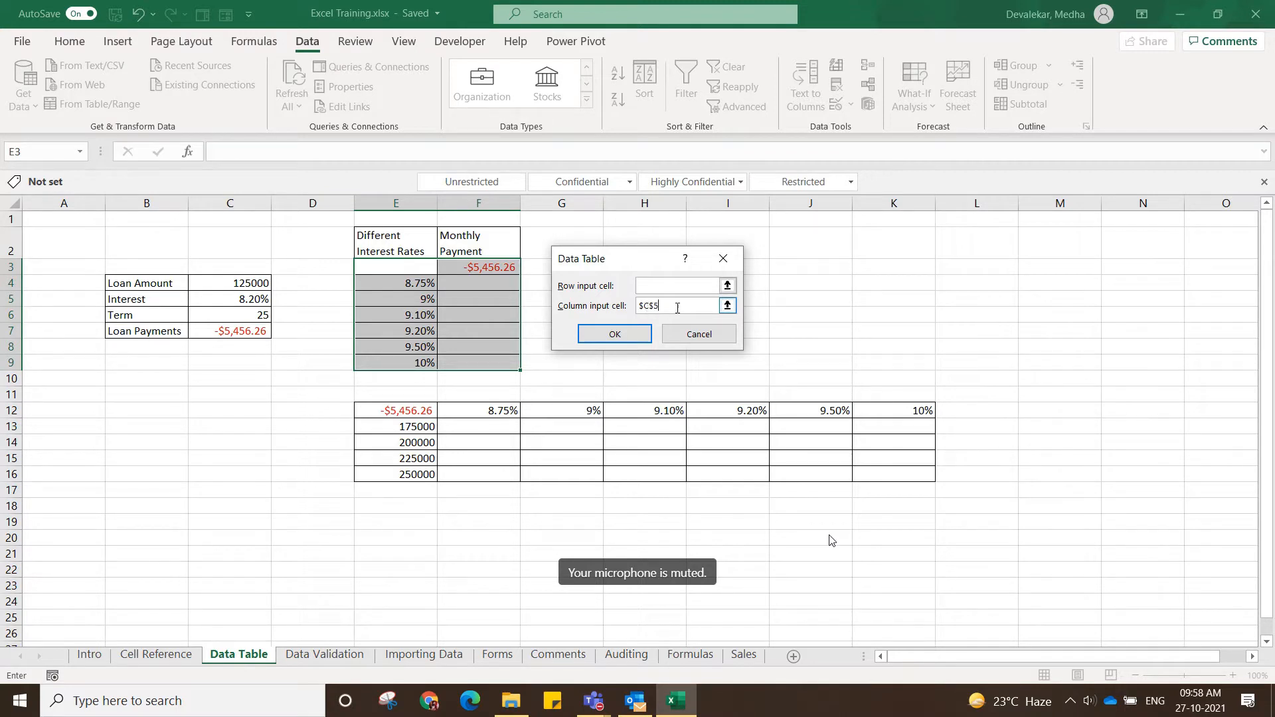
left_click(608, 334)
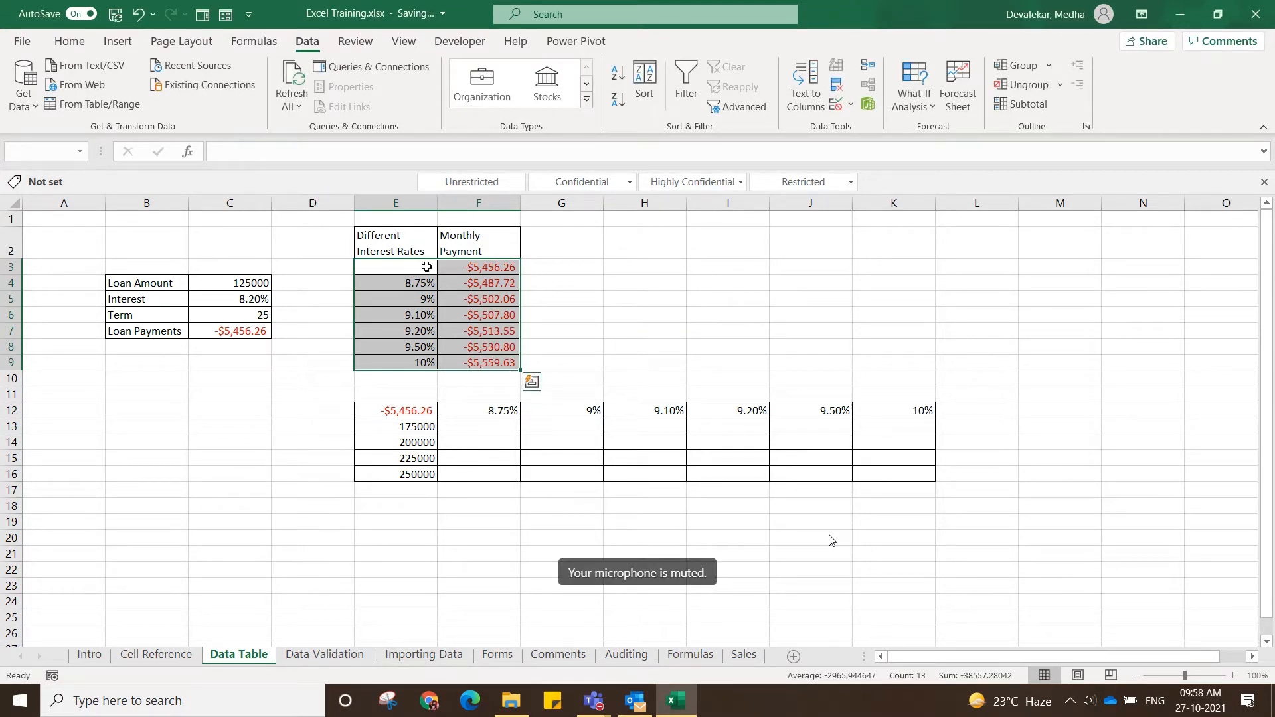
Examine the TABLE array formula behind the calculated monthly payments in F4 to F6.
left_click(568, 301)
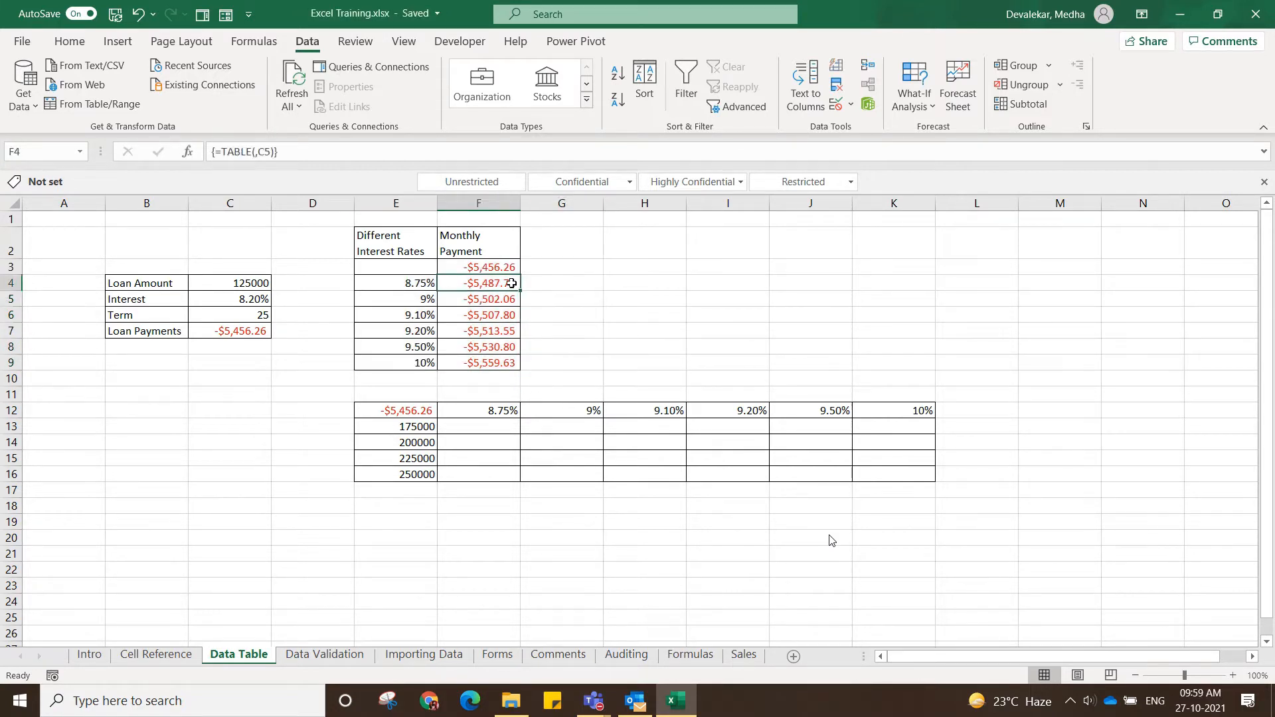
left_click(507, 297)
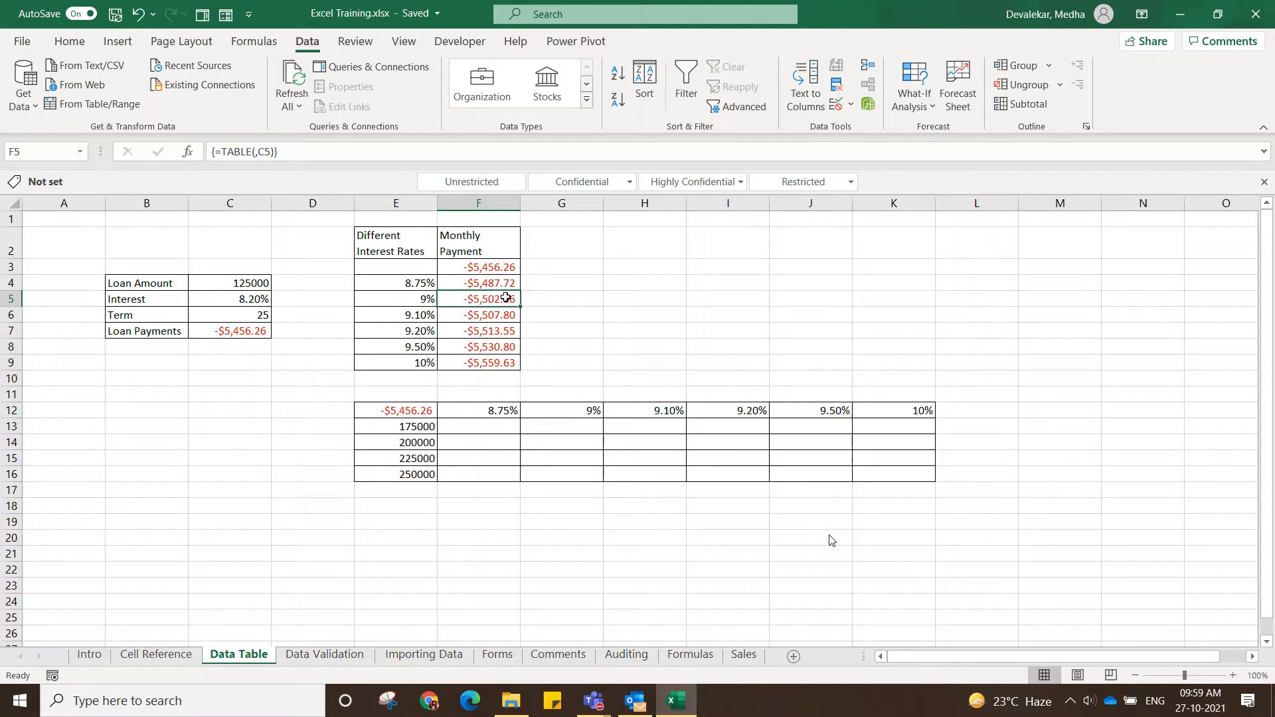
left_click(501, 314)
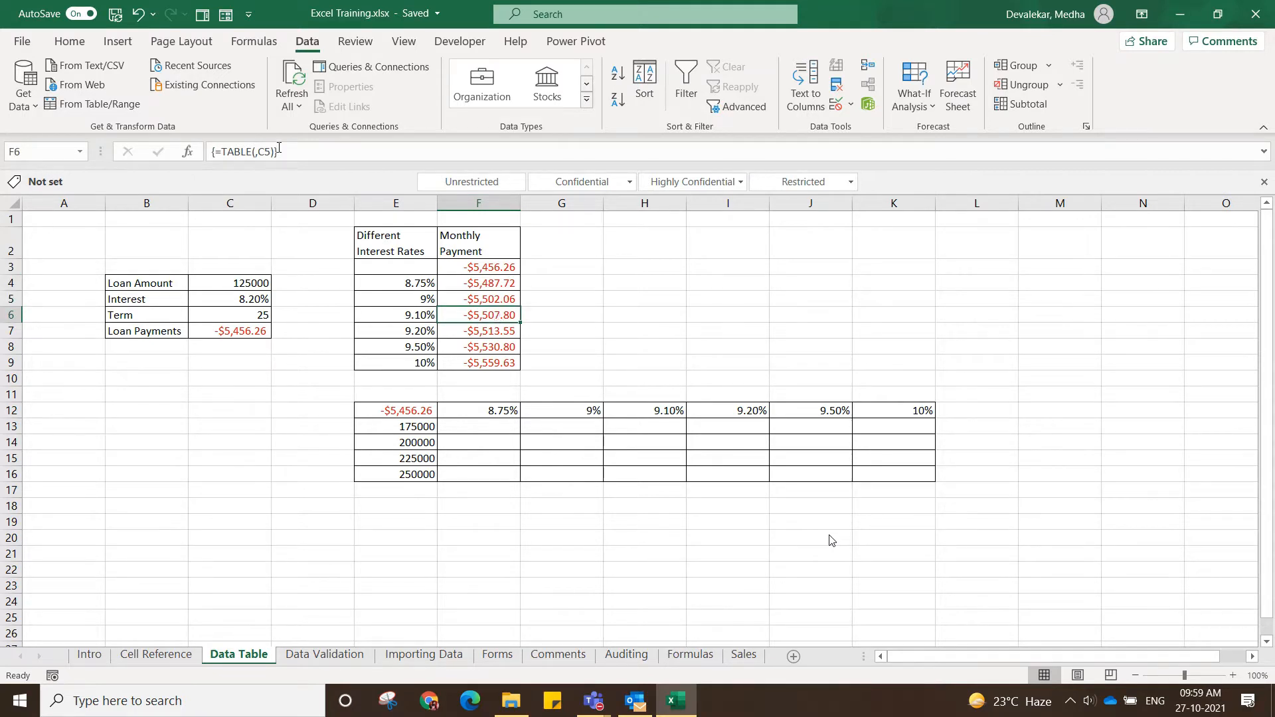
left_click(587, 311)
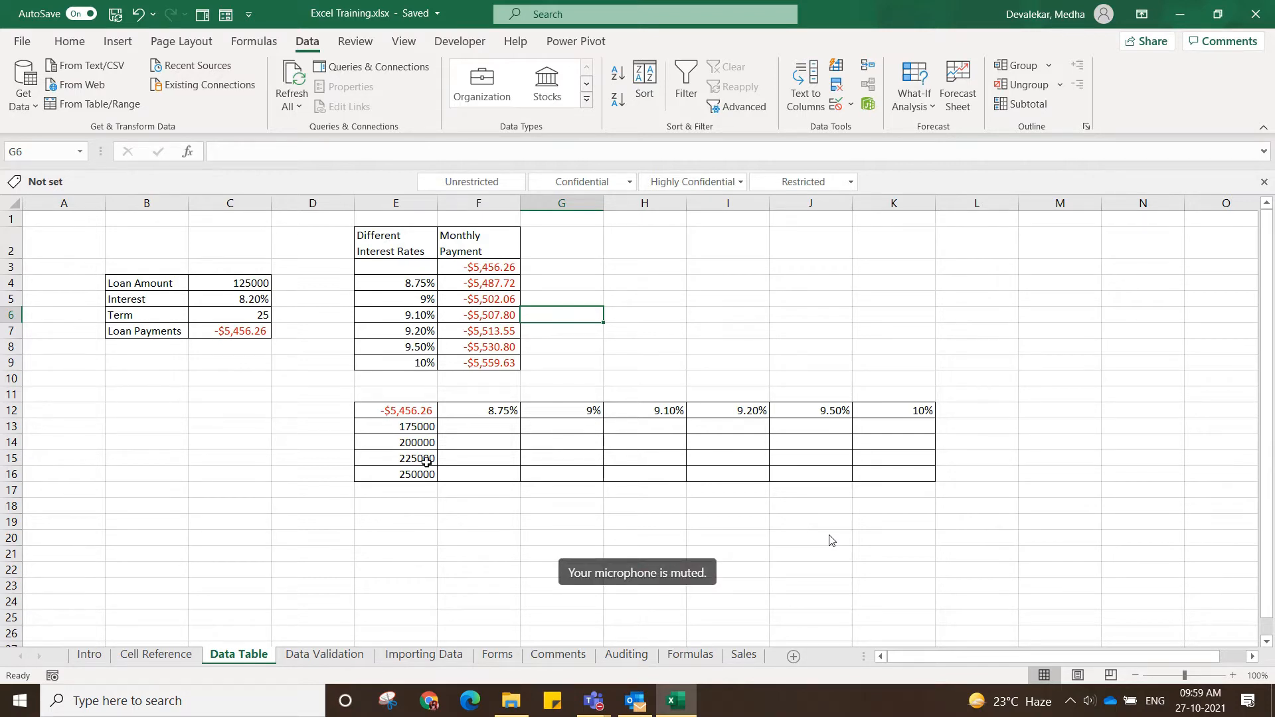
Examine the two-variable table layout, with interest rates across row 12 and loan amounts down E13:E16.
left_click(503, 409)
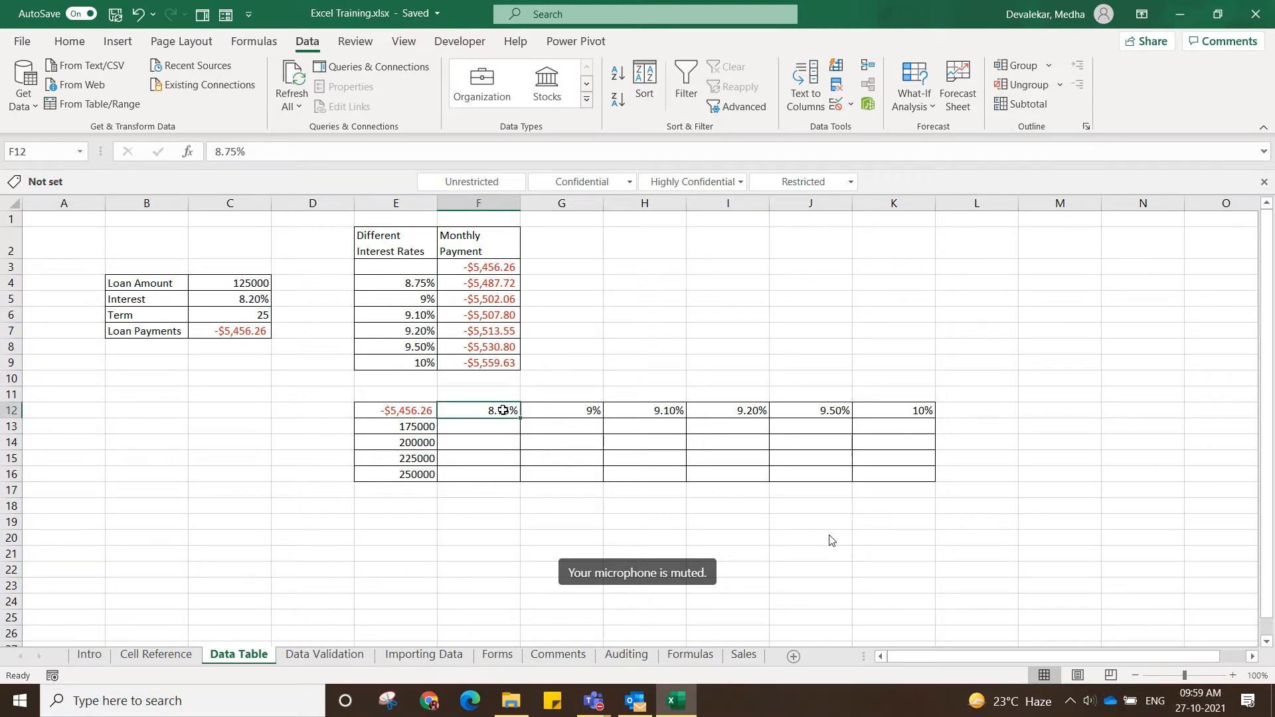
left_click(423, 428)
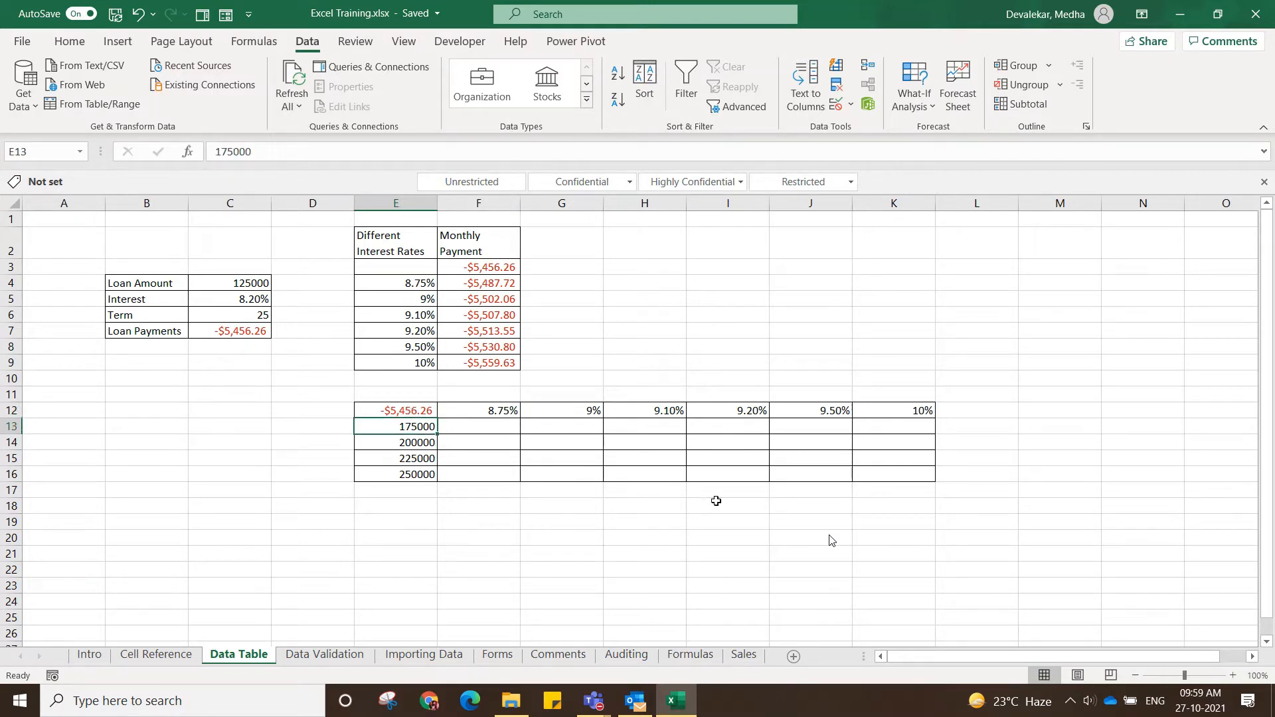
left_click(465, 428)
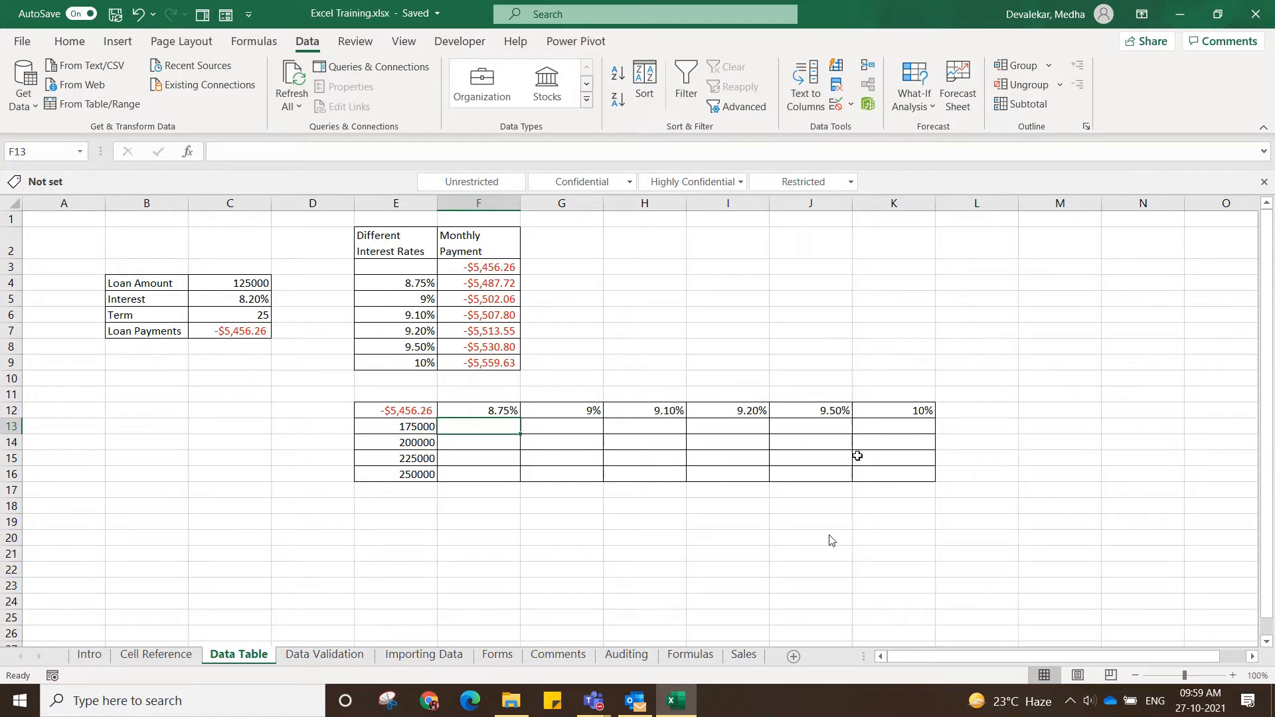
left_click_drag(497, 412, 821, 411)
left_click_drag(422, 424, 458, 481)
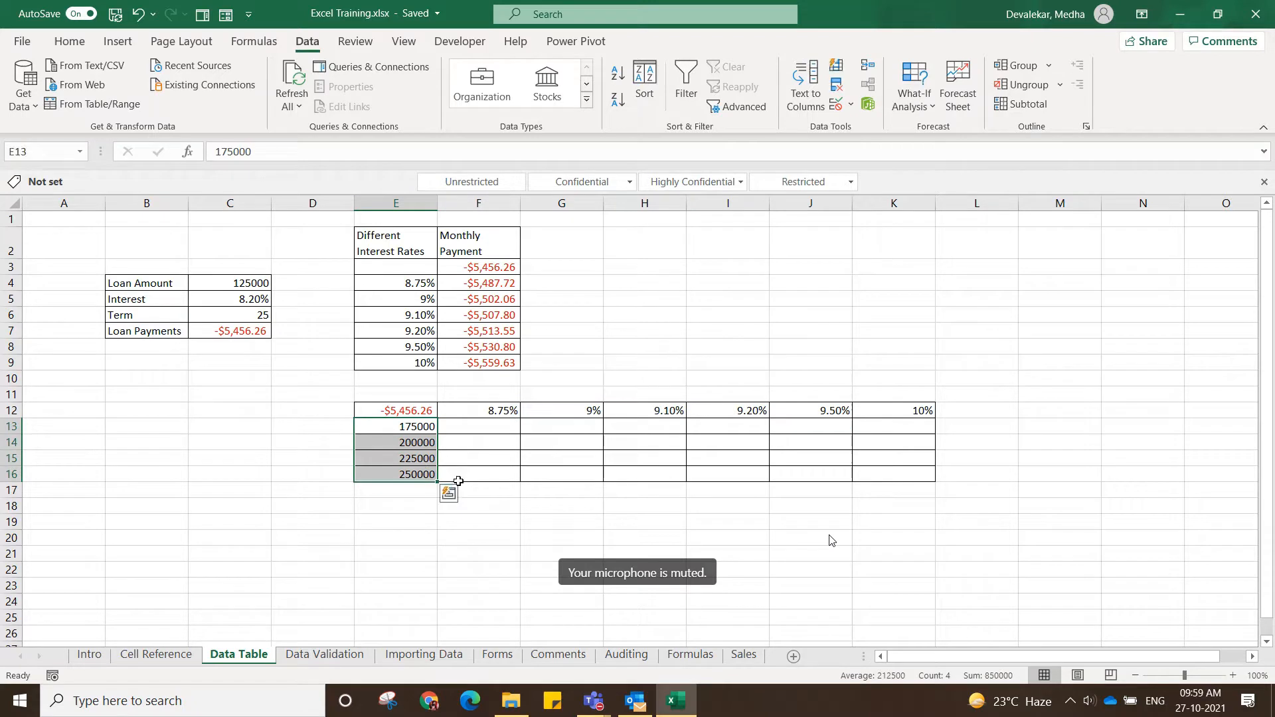
left_click(528, 521)
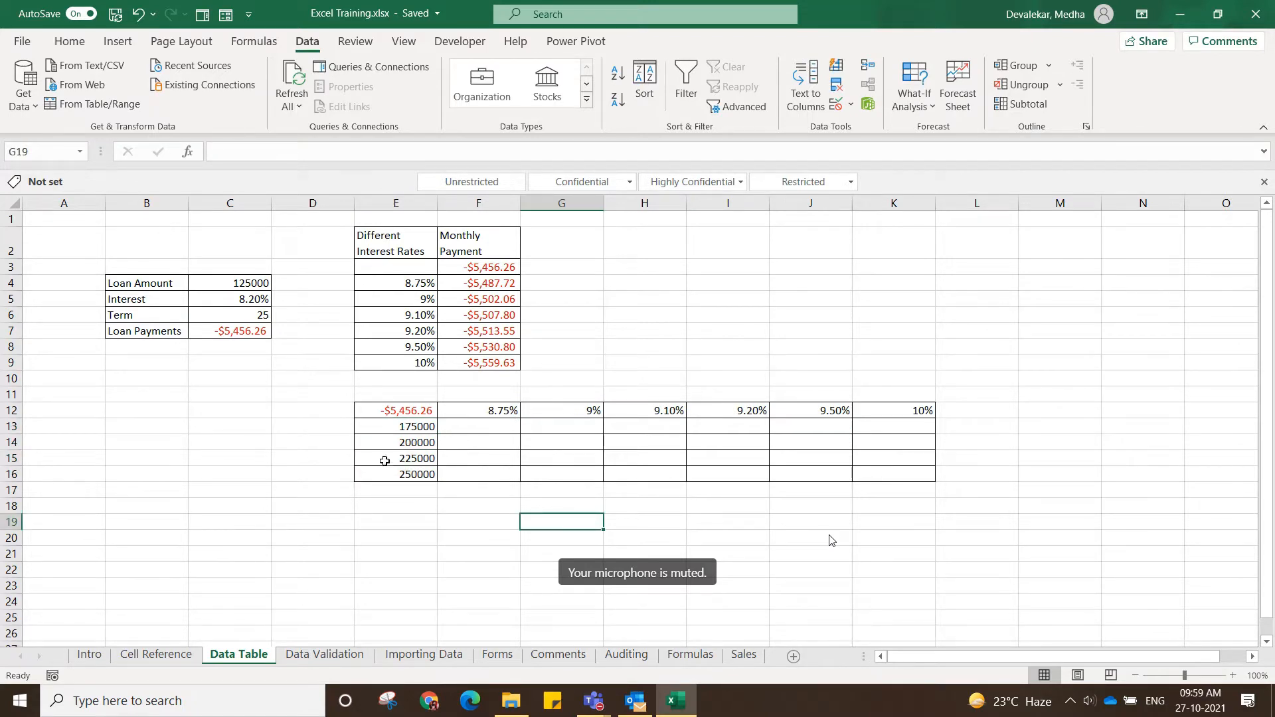
Check which cell the formula in the table's corner cell E12 refers to.
left_click(392, 410)
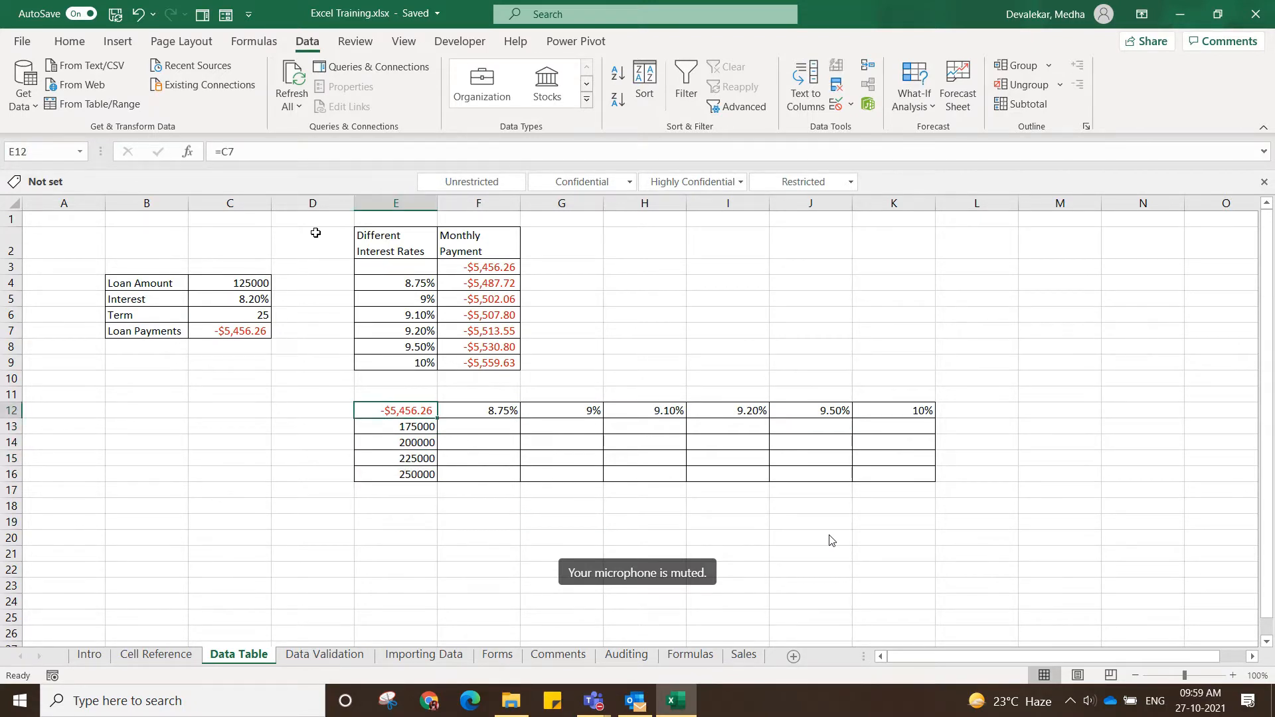
left_click(275, 146)
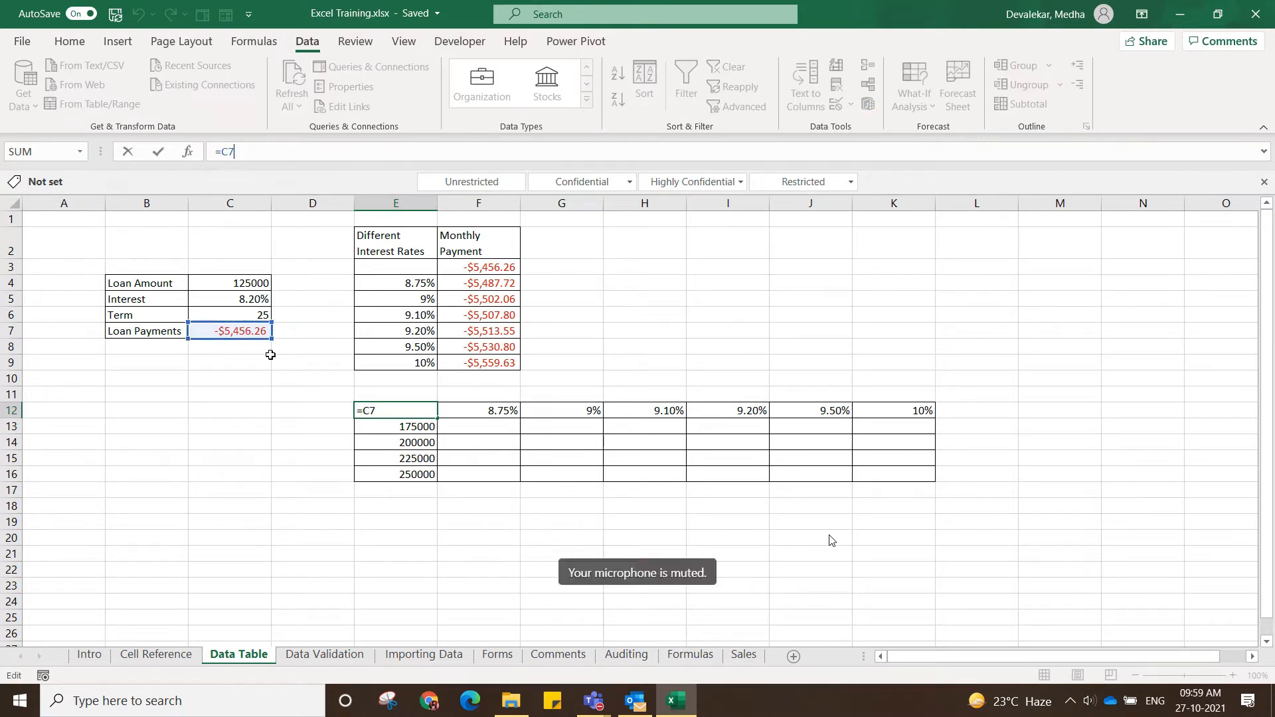
key("Return")
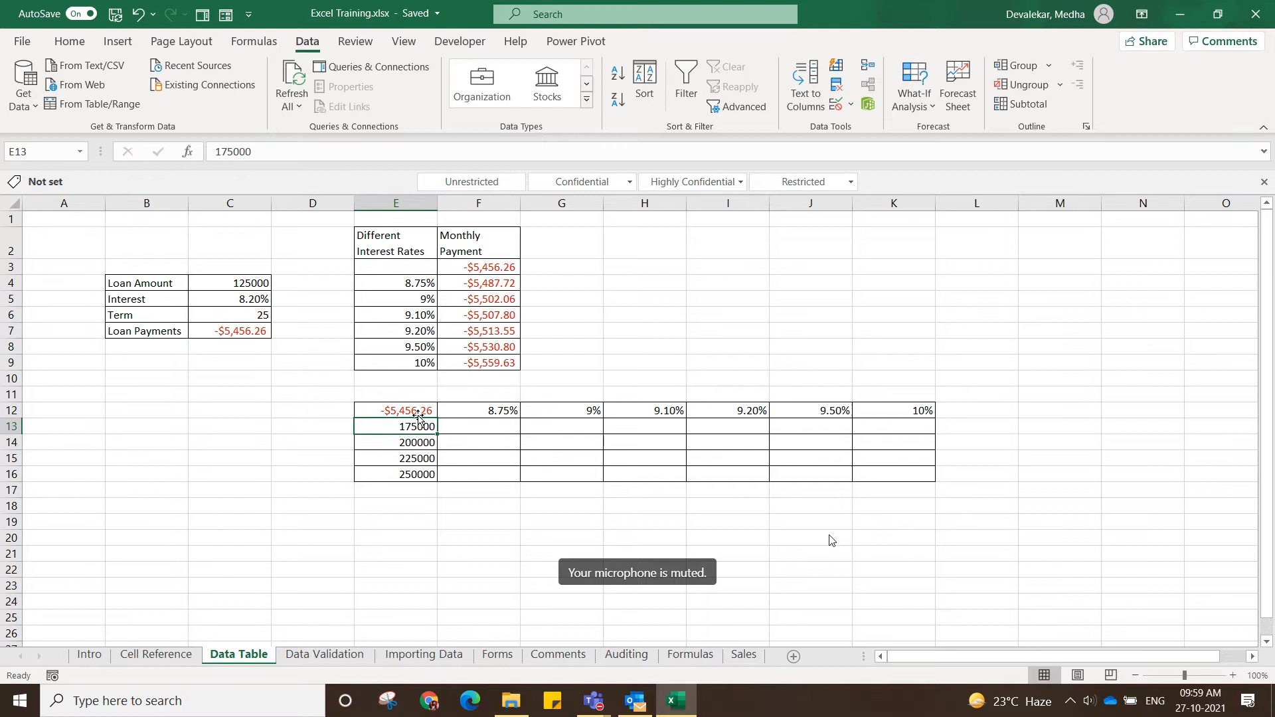
Set up a What-If data table over E12:K16 with $C$4 as row input cell and $C$5 as column input cell.
left_click_drag(417, 411, 880, 471)
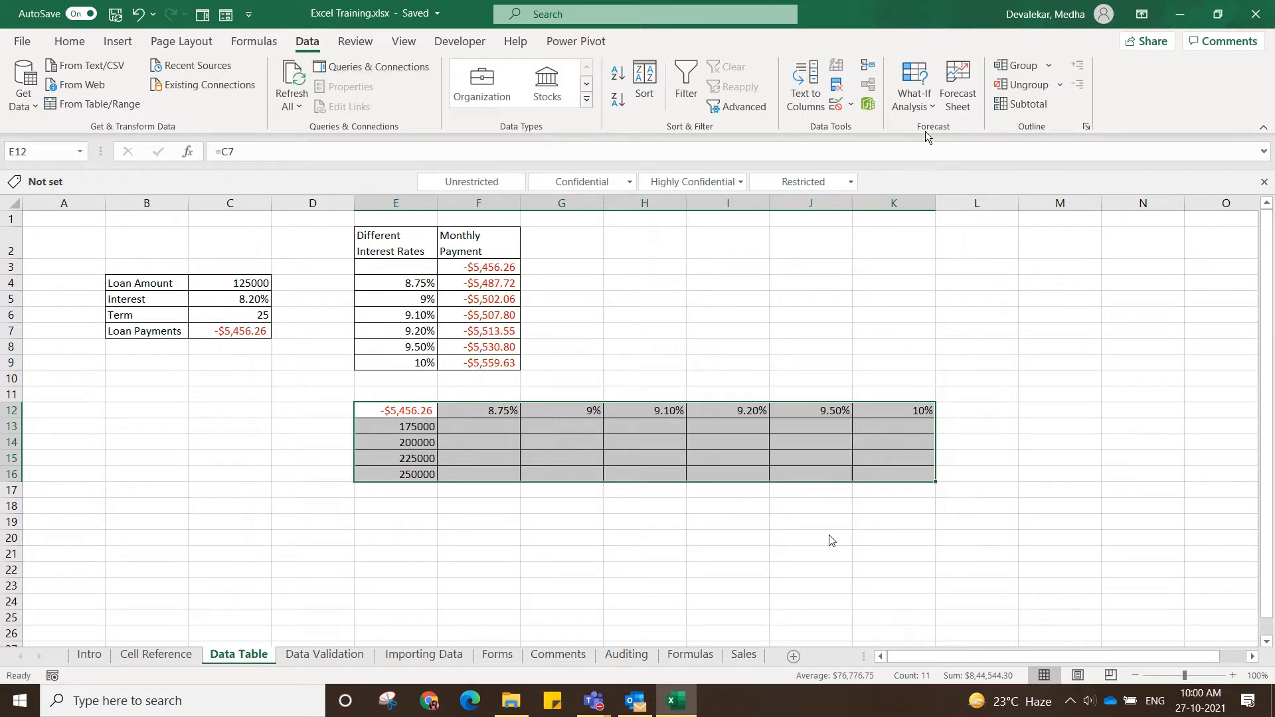
left_click(932, 108)
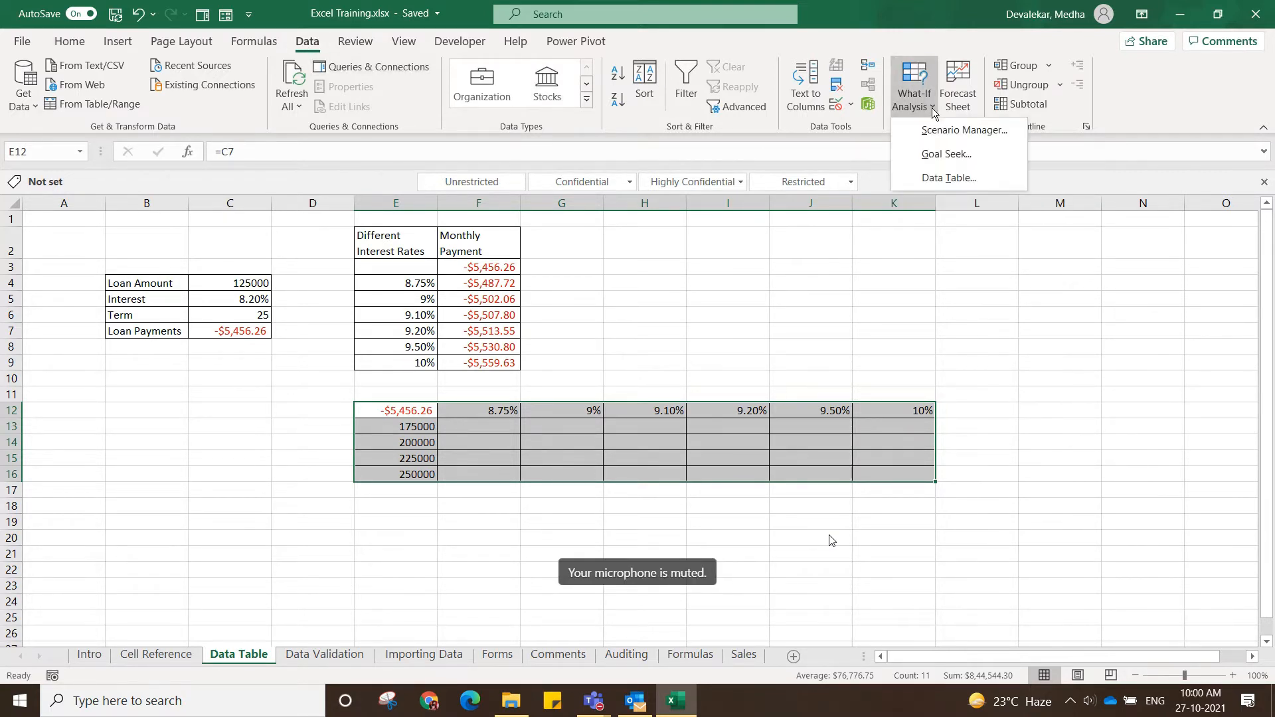
left_click(960, 176)
left_click(641, 285)
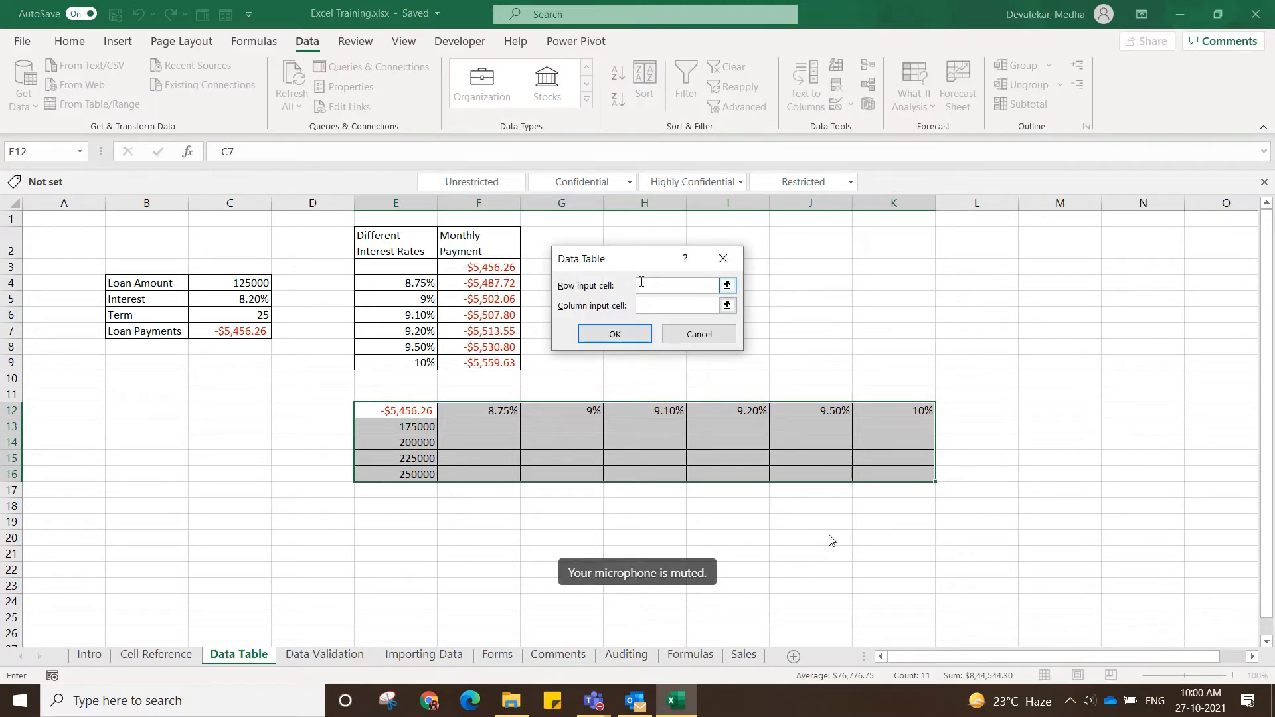
left_click(252, 281)
left_click(644, 306)
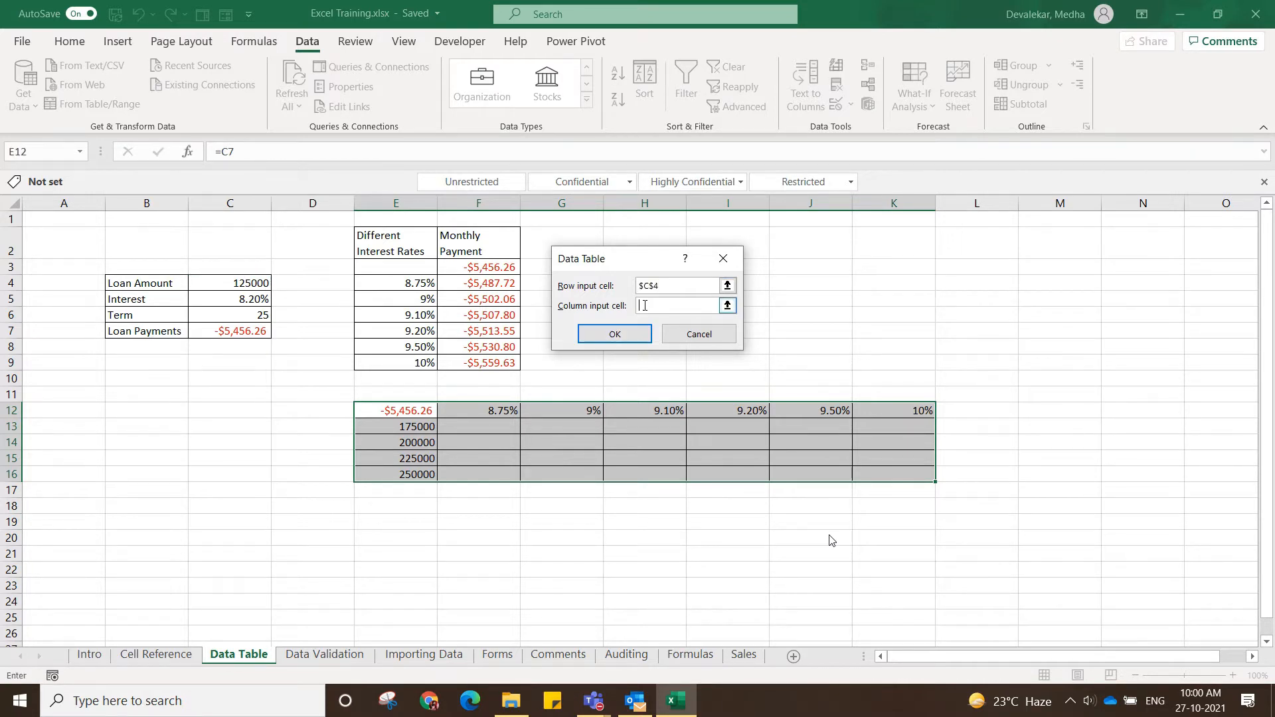
left_click(257, 300)
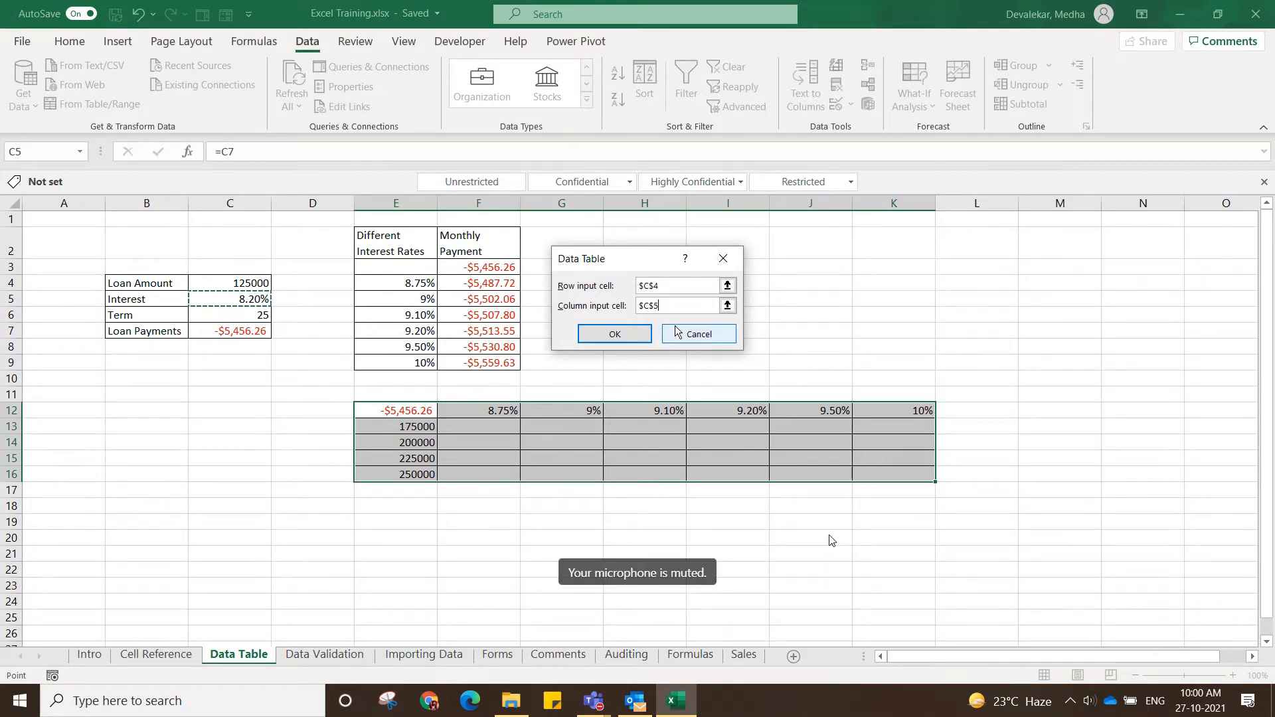
Change the row input cell to $C$5 and the column input cell to $C$4, and create the two-variable data table.
left_click(660, 283)
key("BackSpace")
type("5")
left_click(660, 305)
left_click_drag(660, 306, 653, 306)
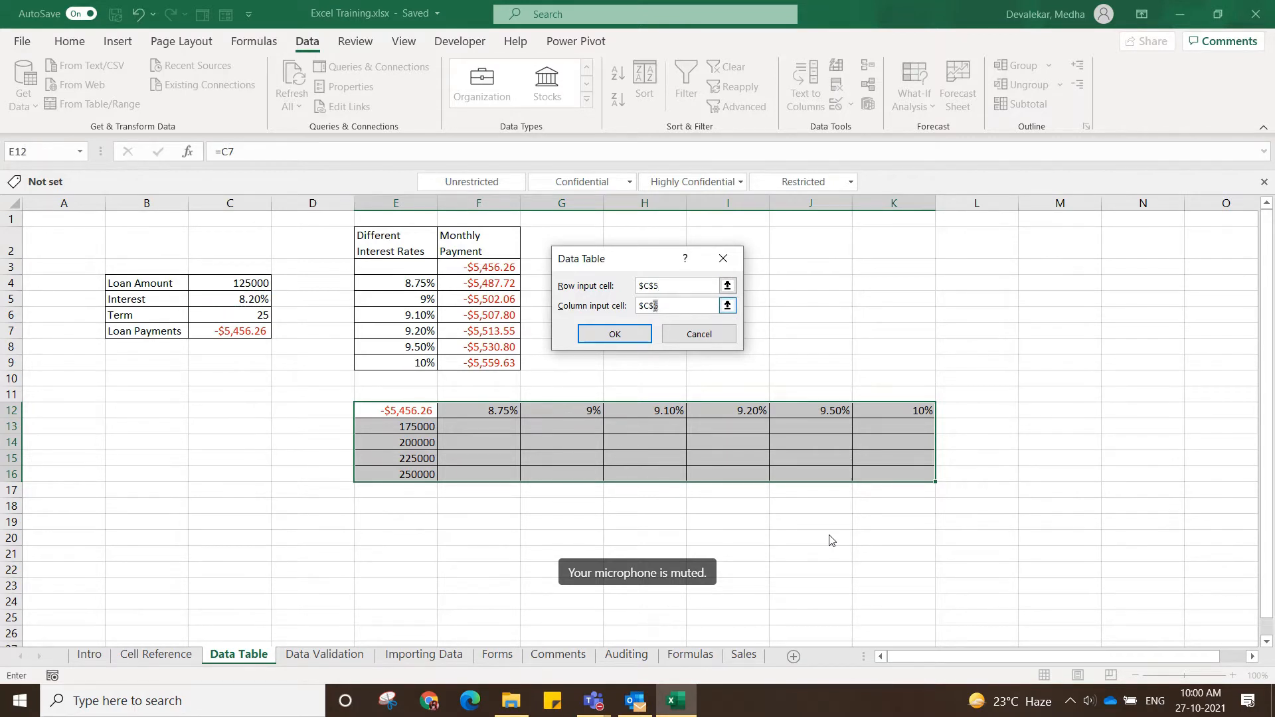
type("4")
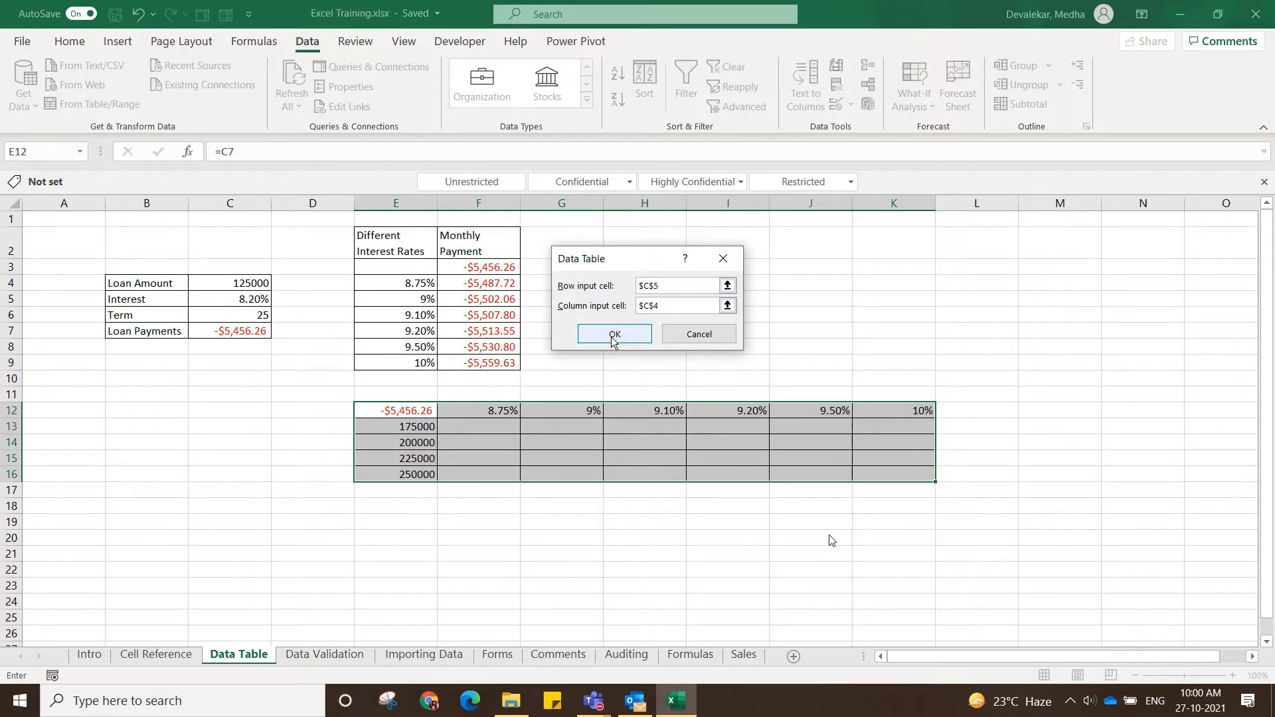
left_click(614, 335)
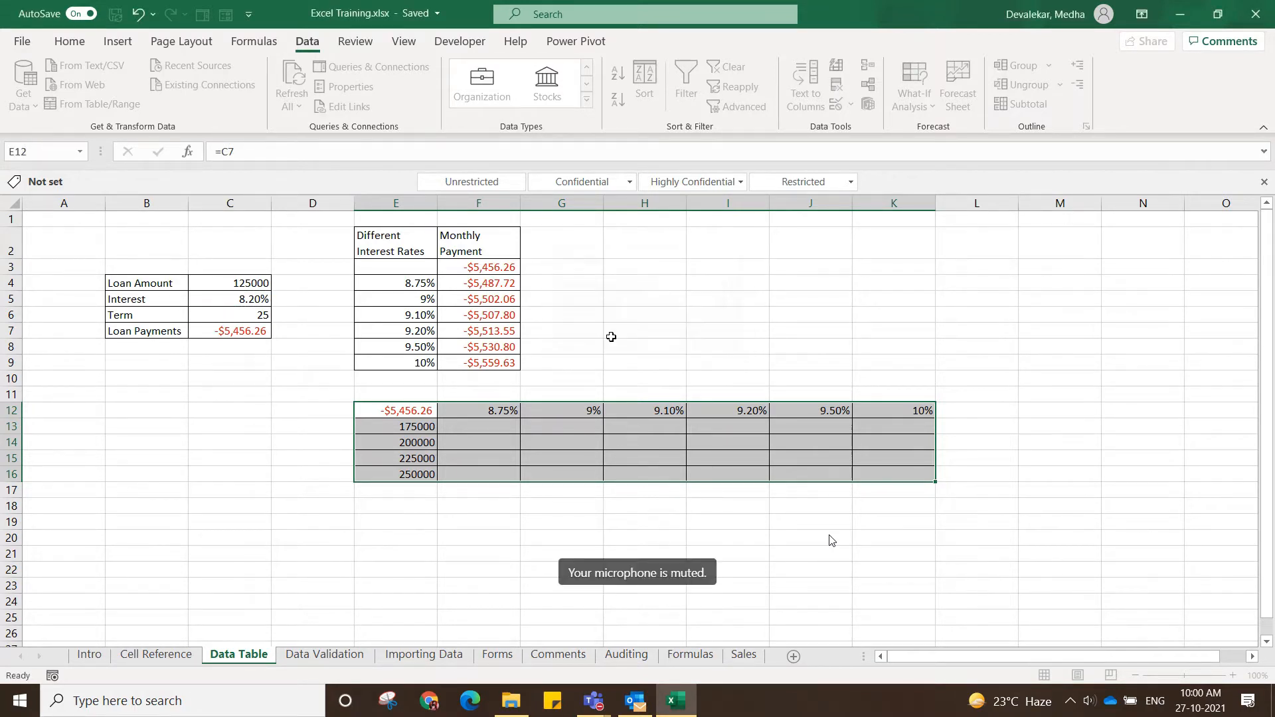
left_click(557, 526)
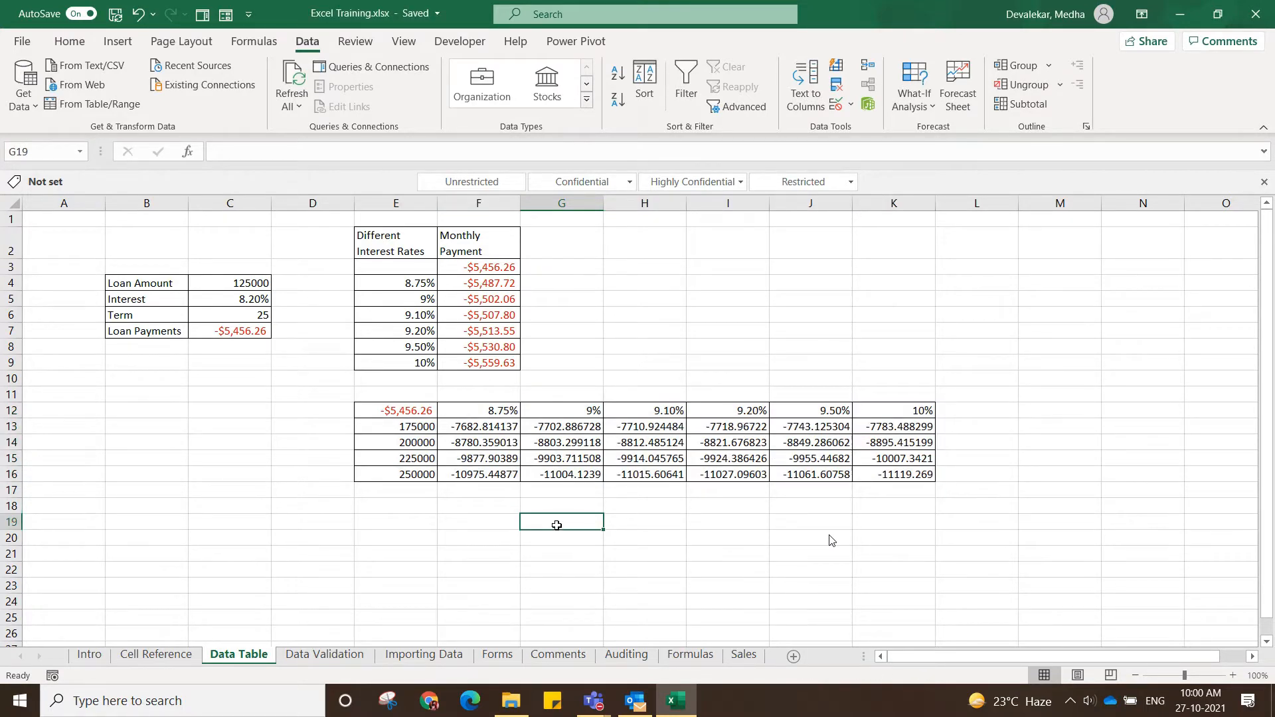
Copy the currency formatting of F3 onto the data table results in F13:K16 with Format Painter.
left_click(478, 266)
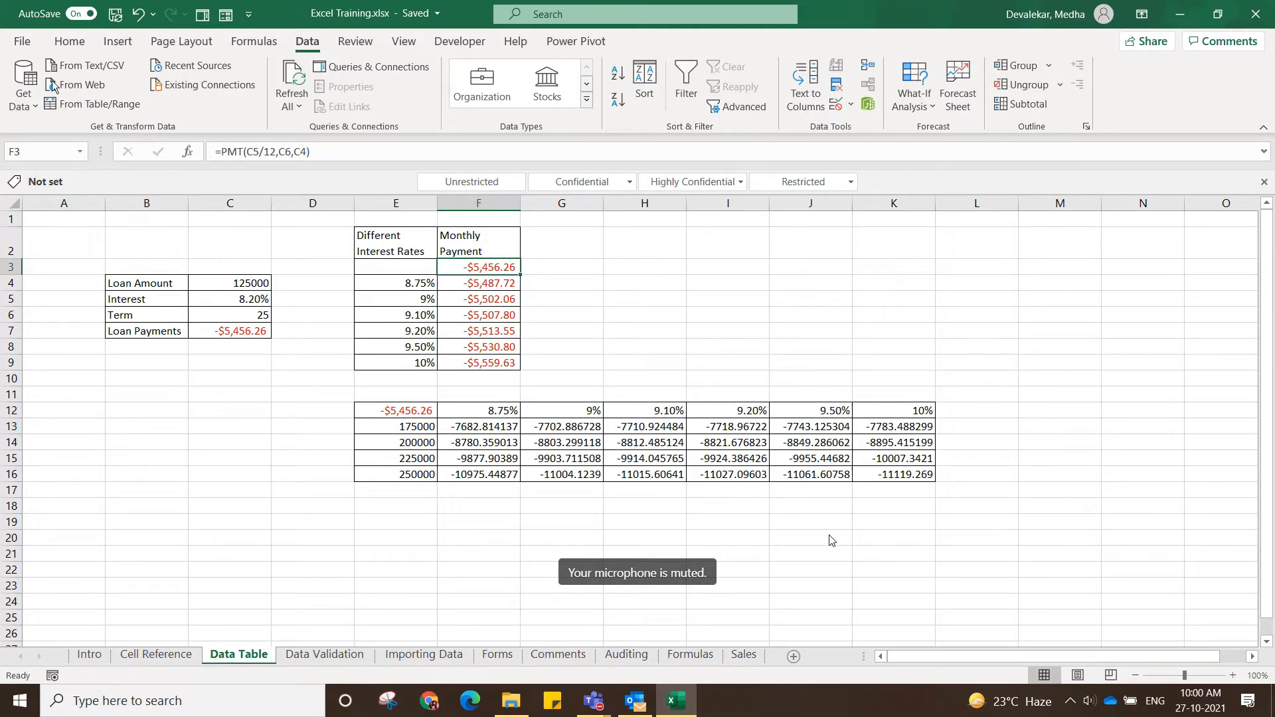
left_click(62, 42)
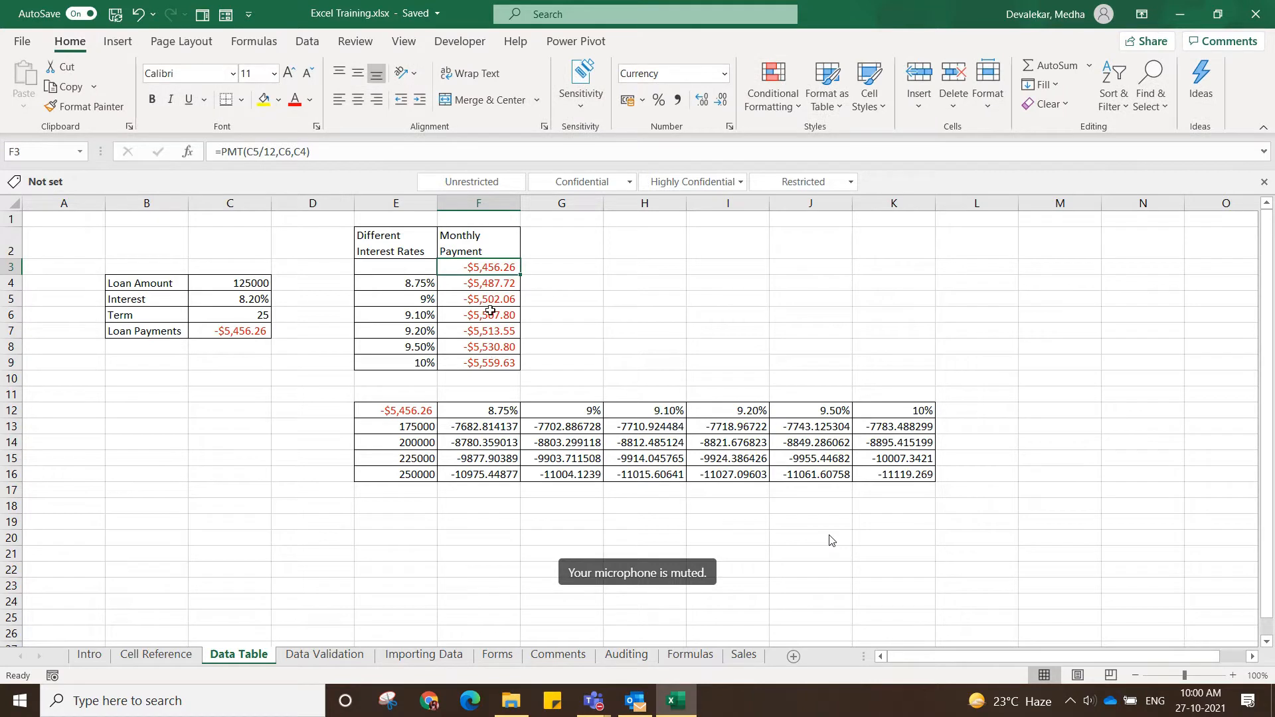
left_click(107, 110)
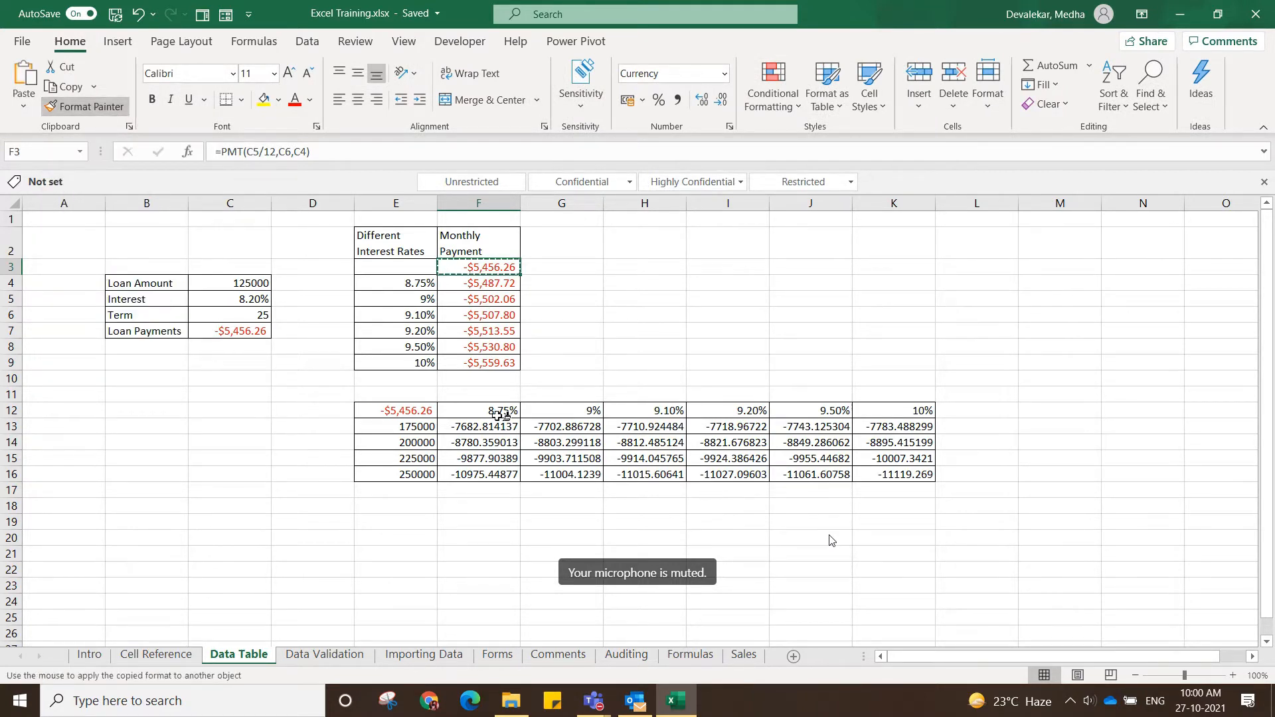
mouse_move(465, 427)
left_mouse_down()
mouse_move(781, 495)
mouse_move(824, 477)
mouse_move(898, 478)
left_mouse_up()
left_click(710, 584)
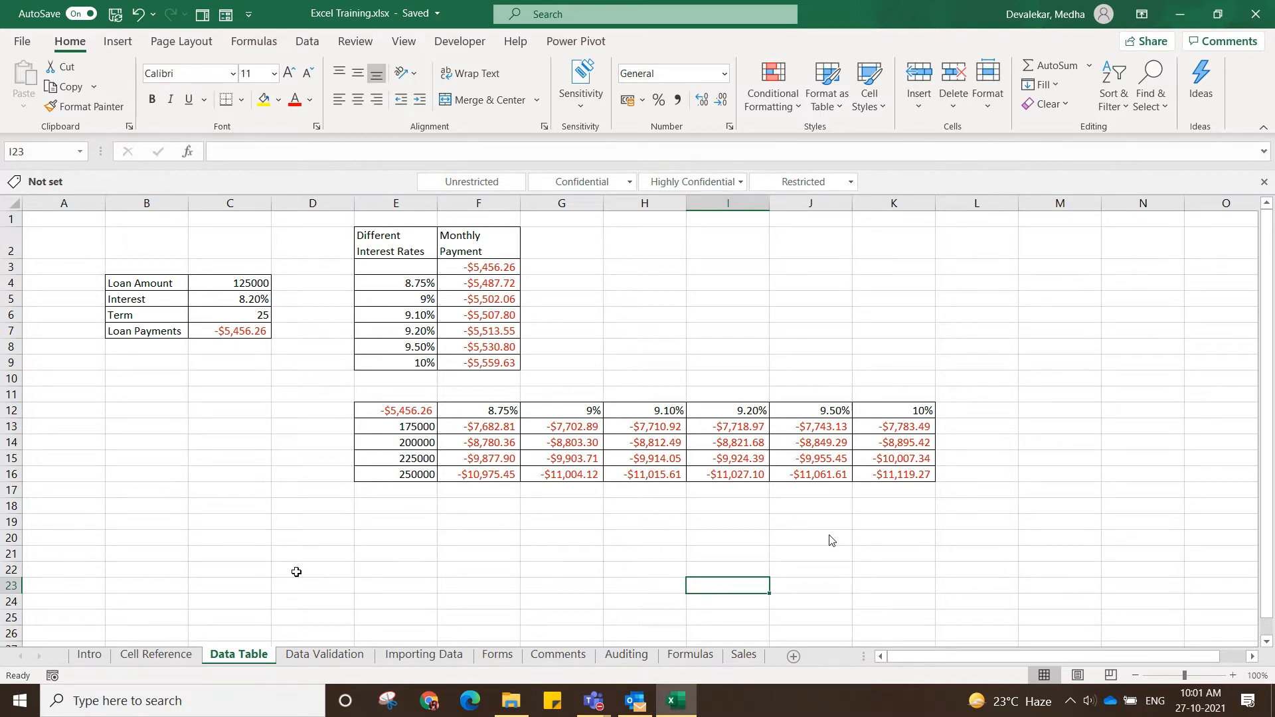
Go to the Data Validation sheet and examine the data types that validation can allow for B3, leaving the settings unchanged.
left_click(353, 654)
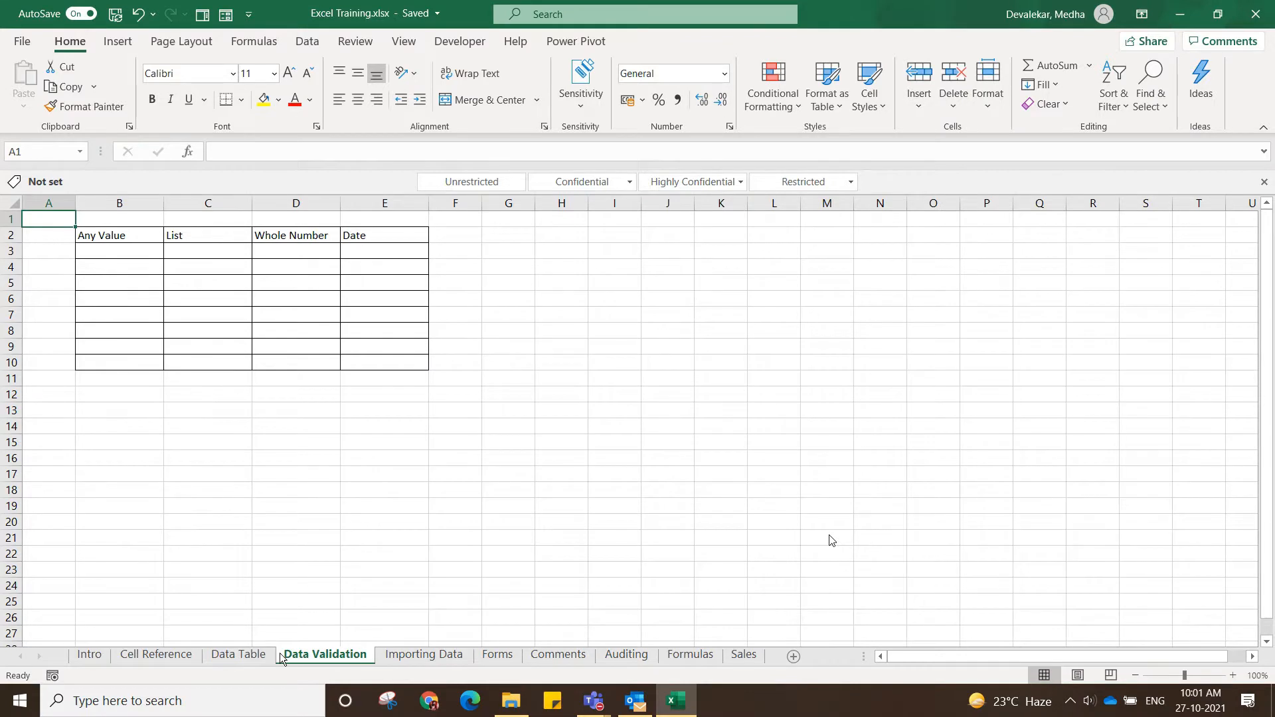
left_click(258, 663)
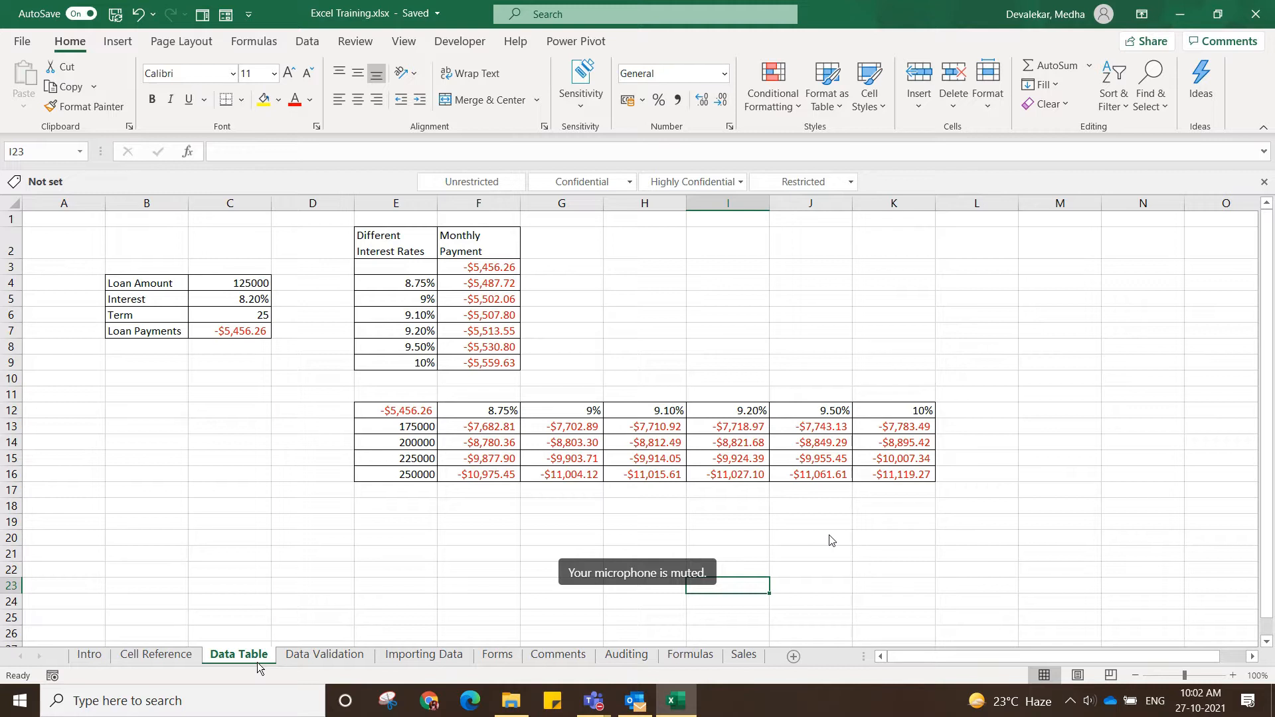
left_click(301, 656)
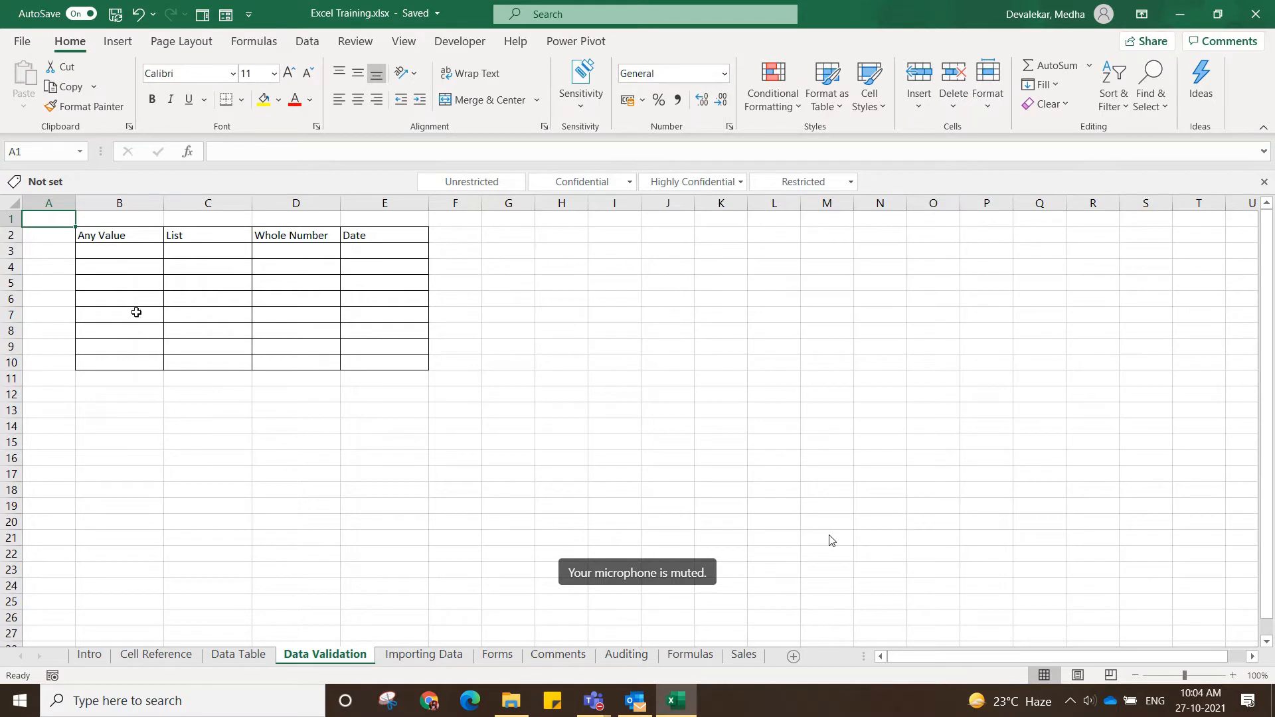
left_click(147, 248)
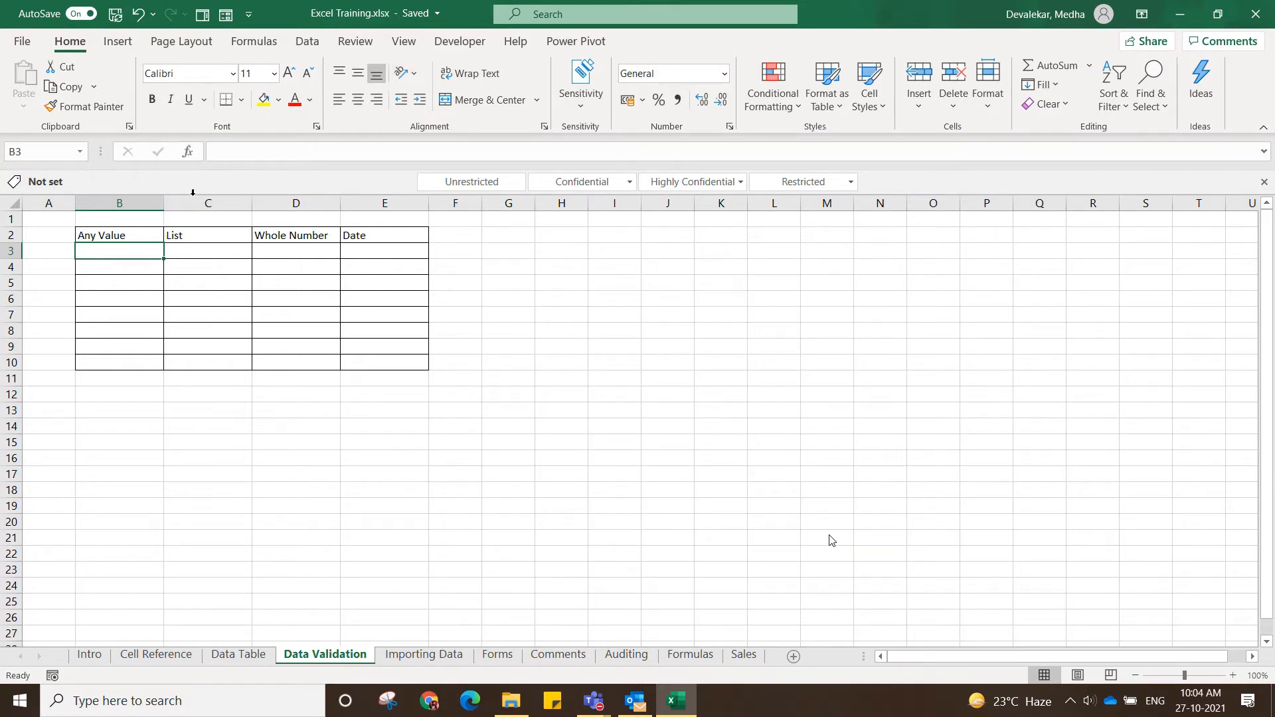
left_click(309, 44)
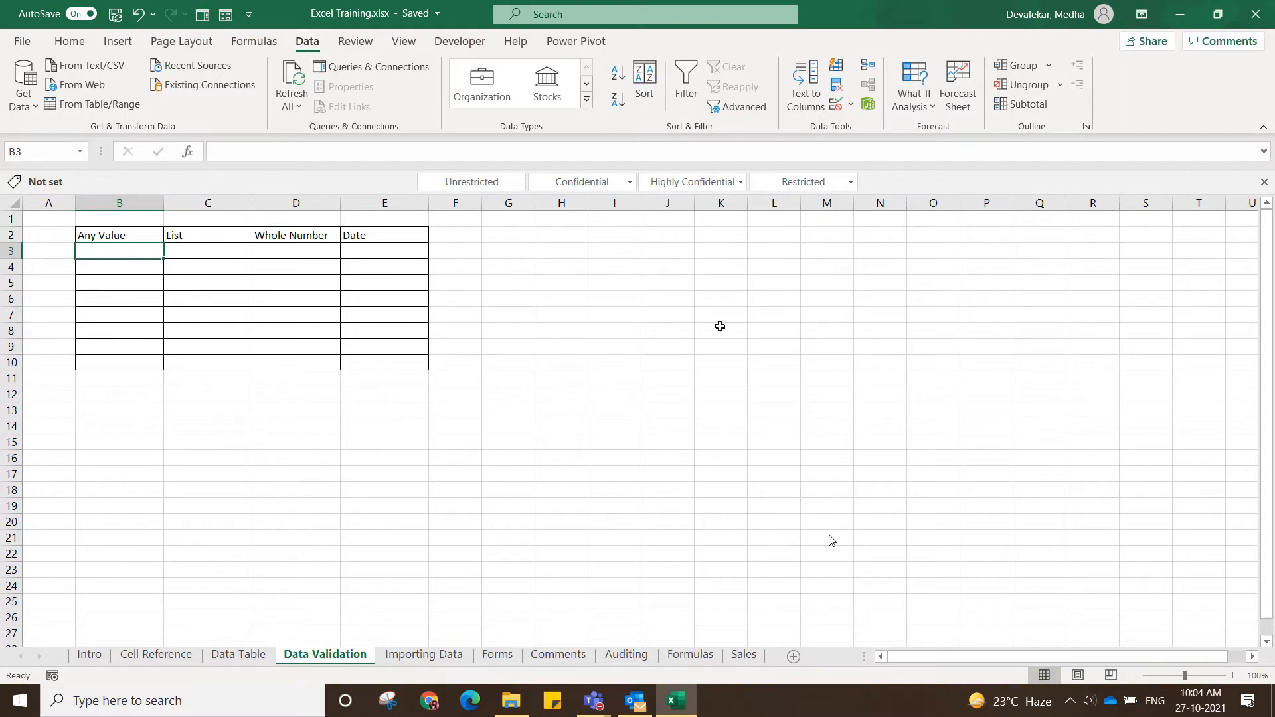
left_click(851, 105)
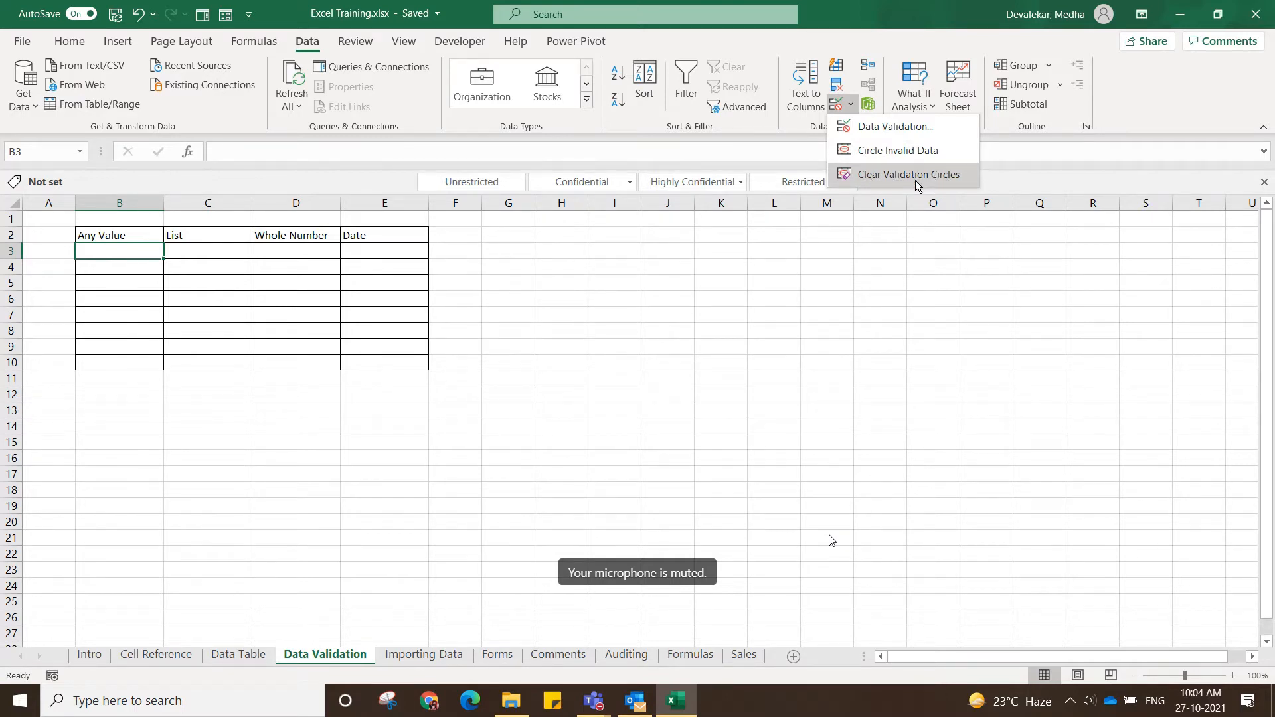
left_click(880, 127)
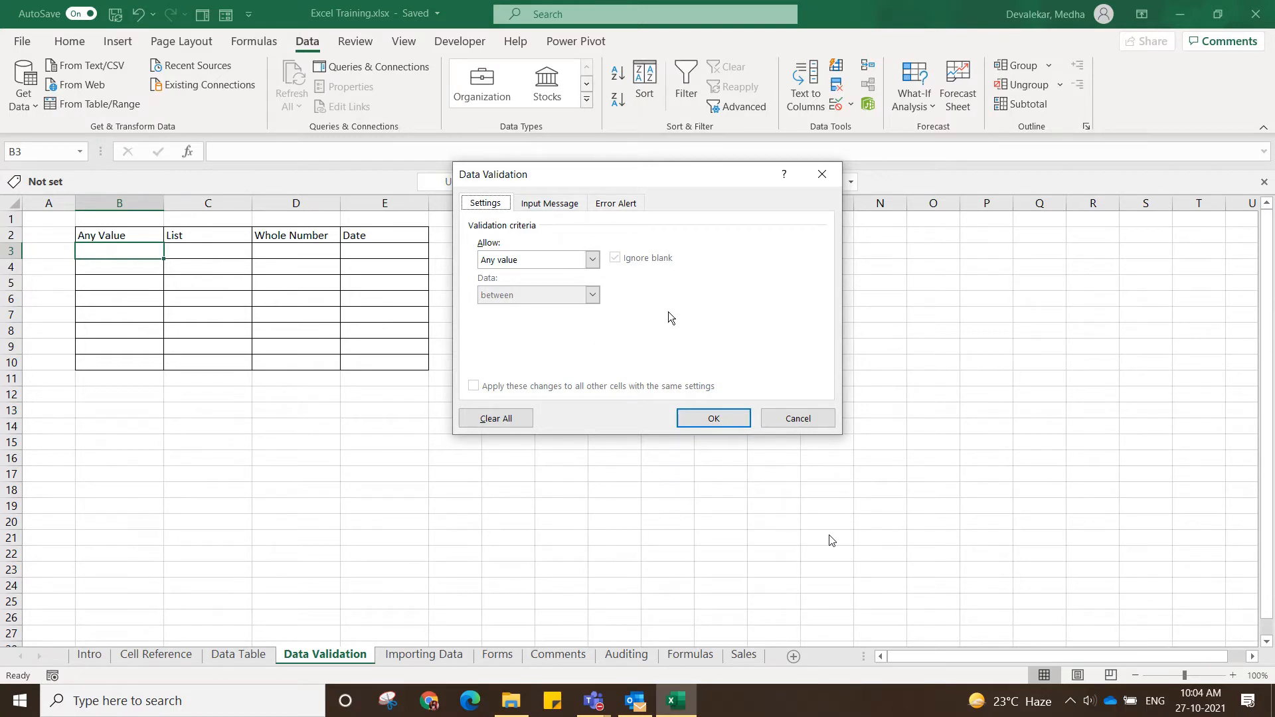
left_click(593, 261)
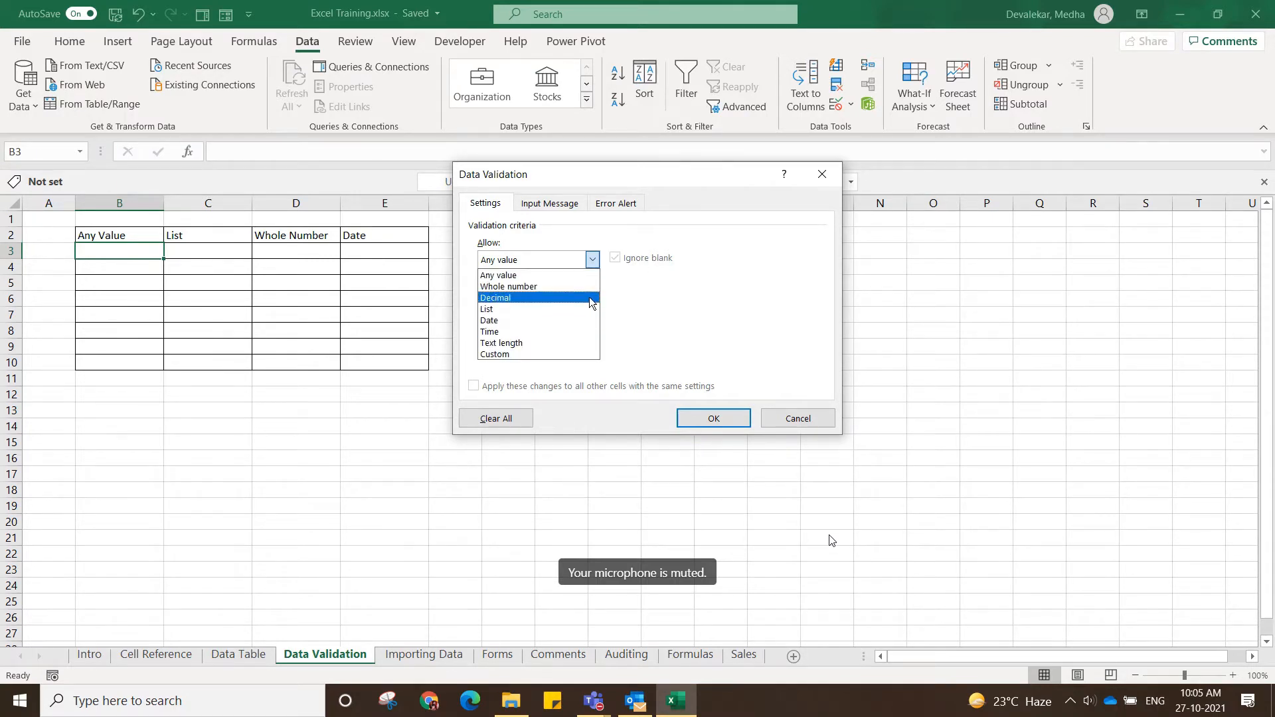
left_click(798, 418)
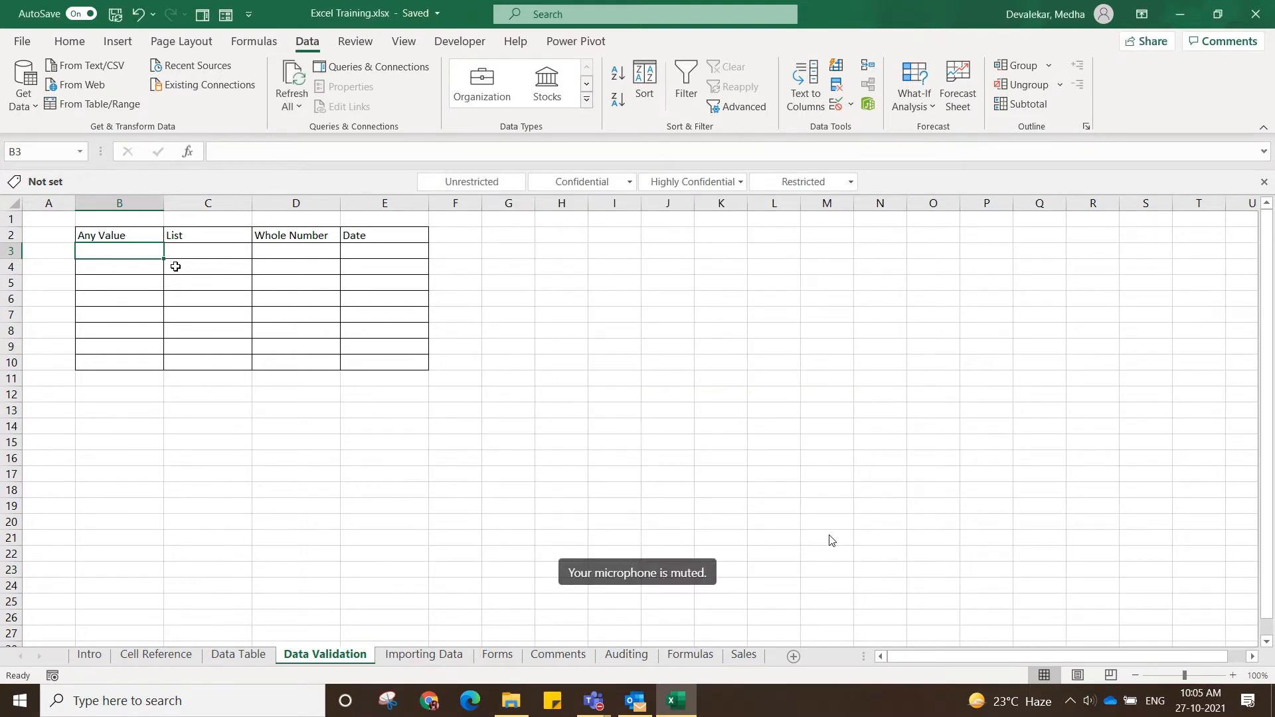
Set the data validation for C3 to allow a List with the source values Yes, No.
left_click(215, 247)
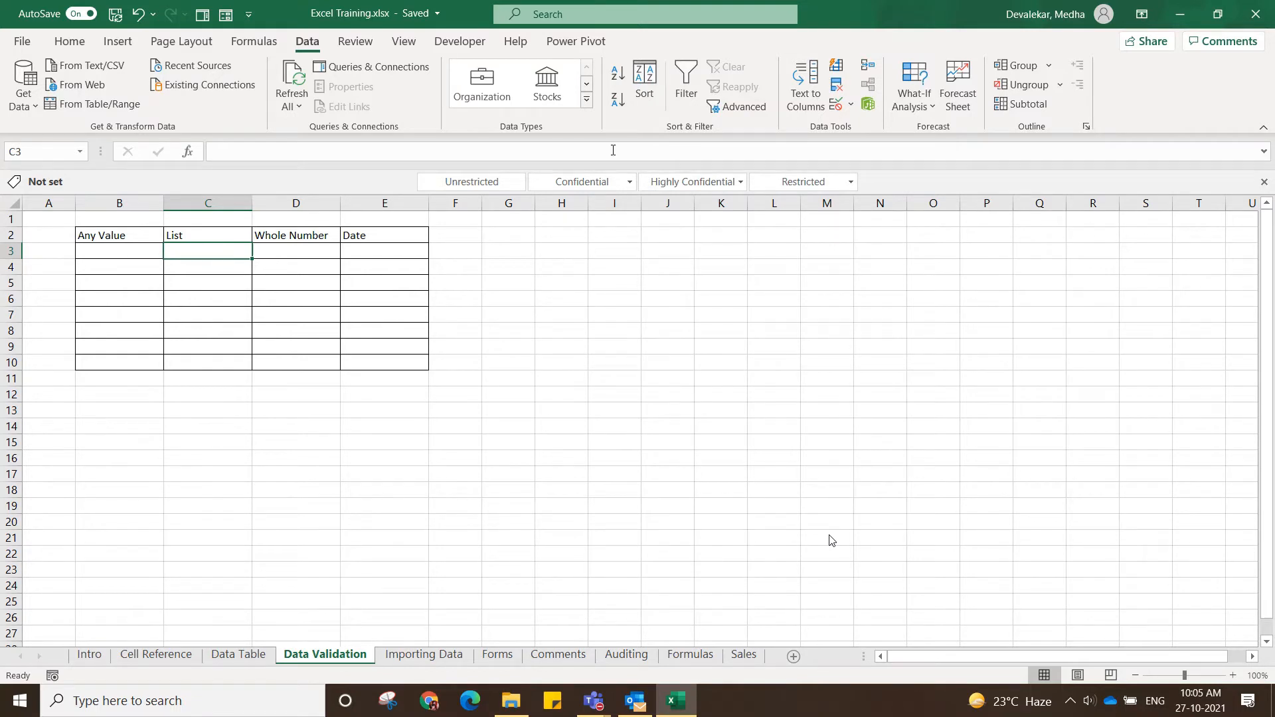
left_click(851, 106)
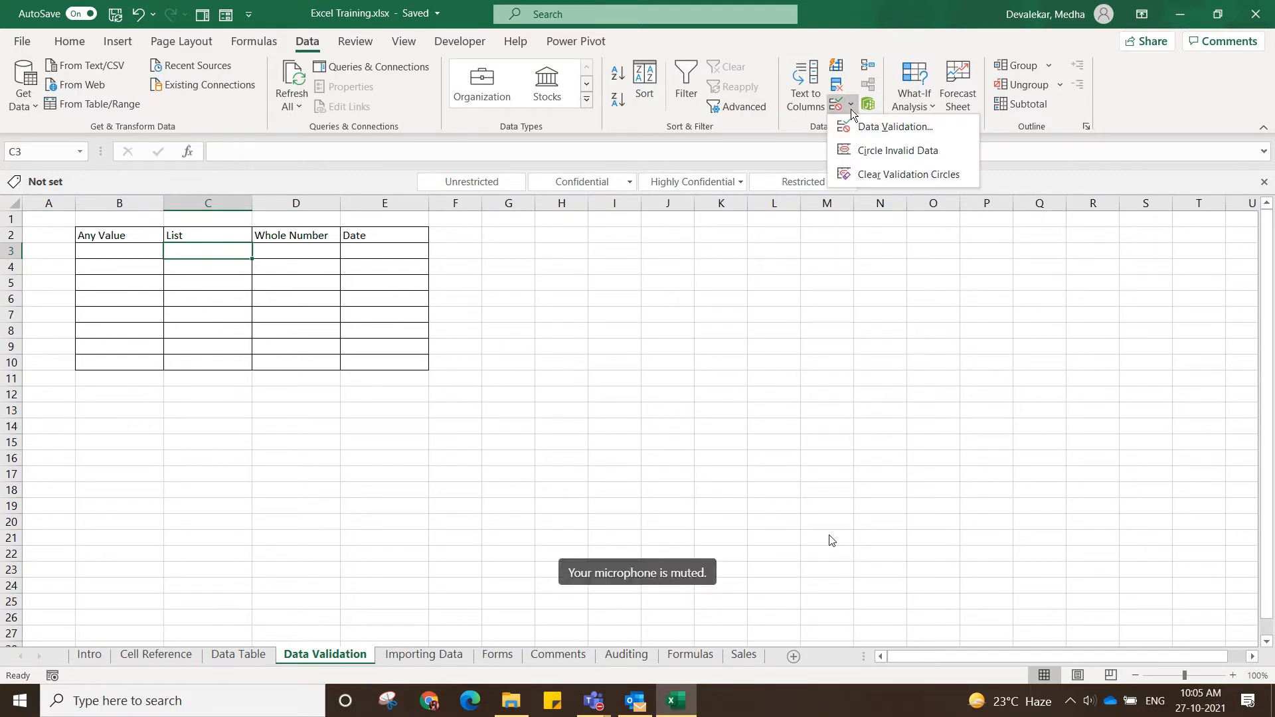
left_click(866, 126)
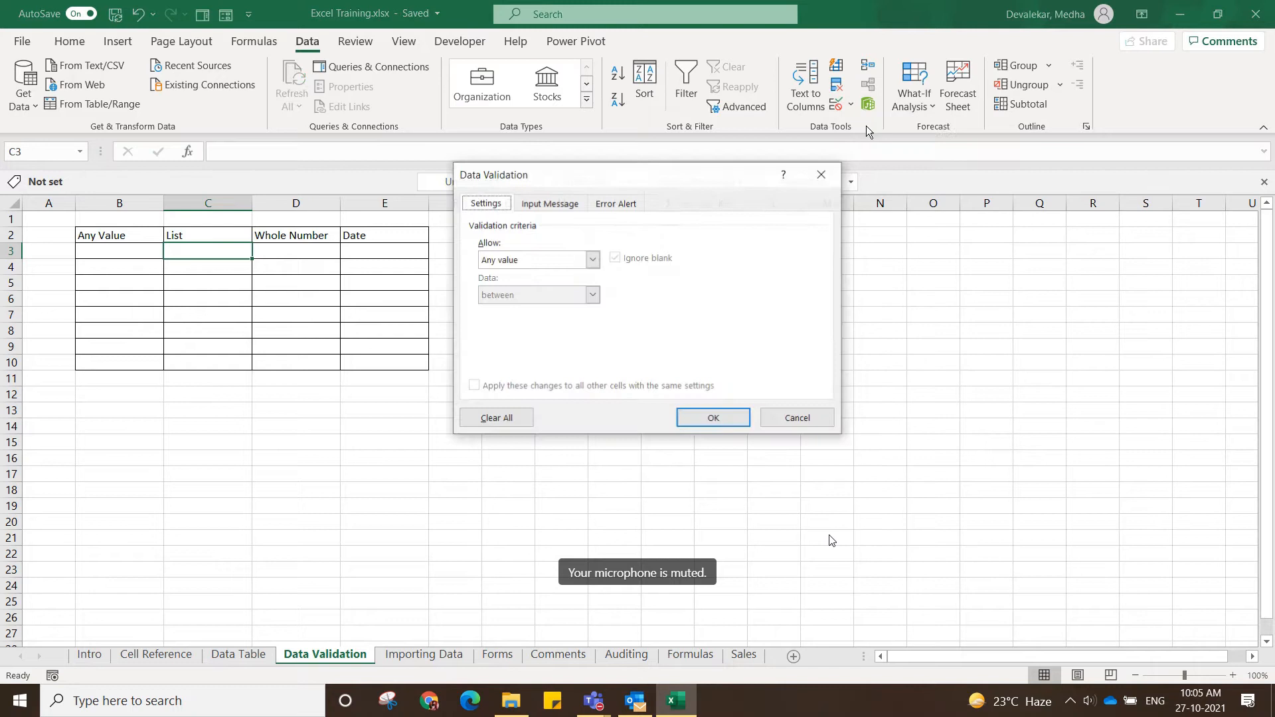
left_click(590, 265)
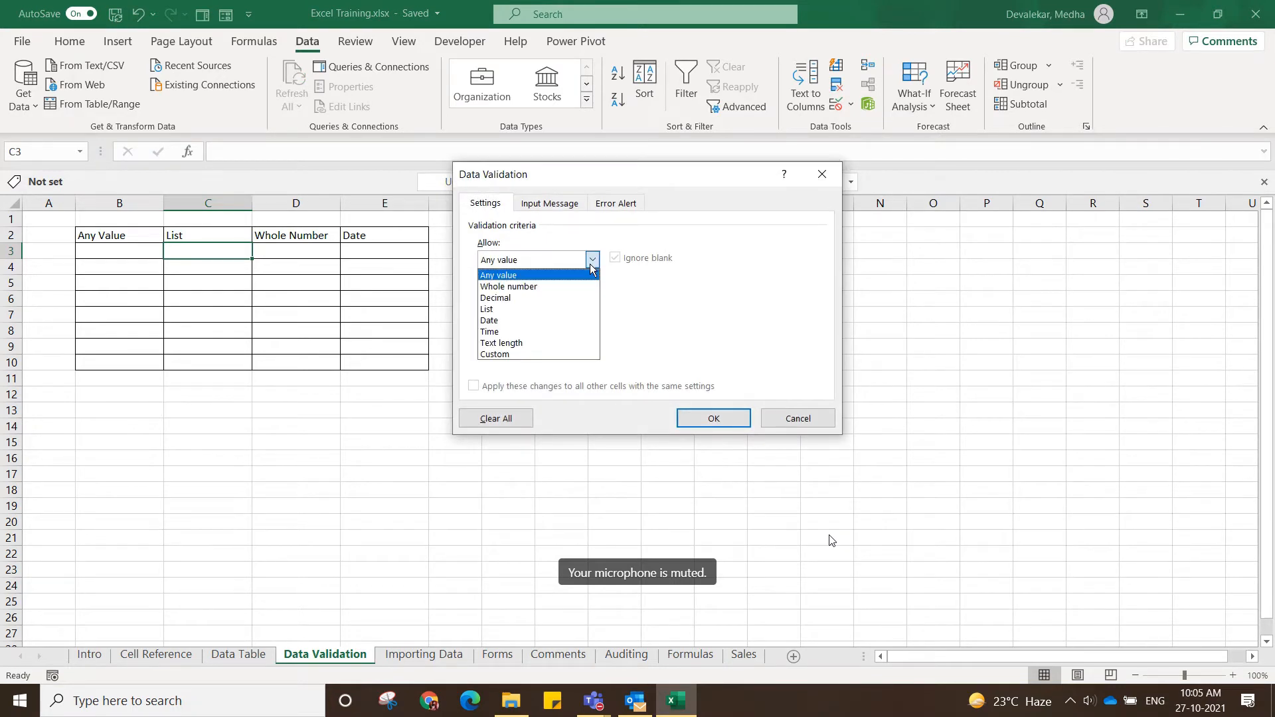
left_click(538, 309)
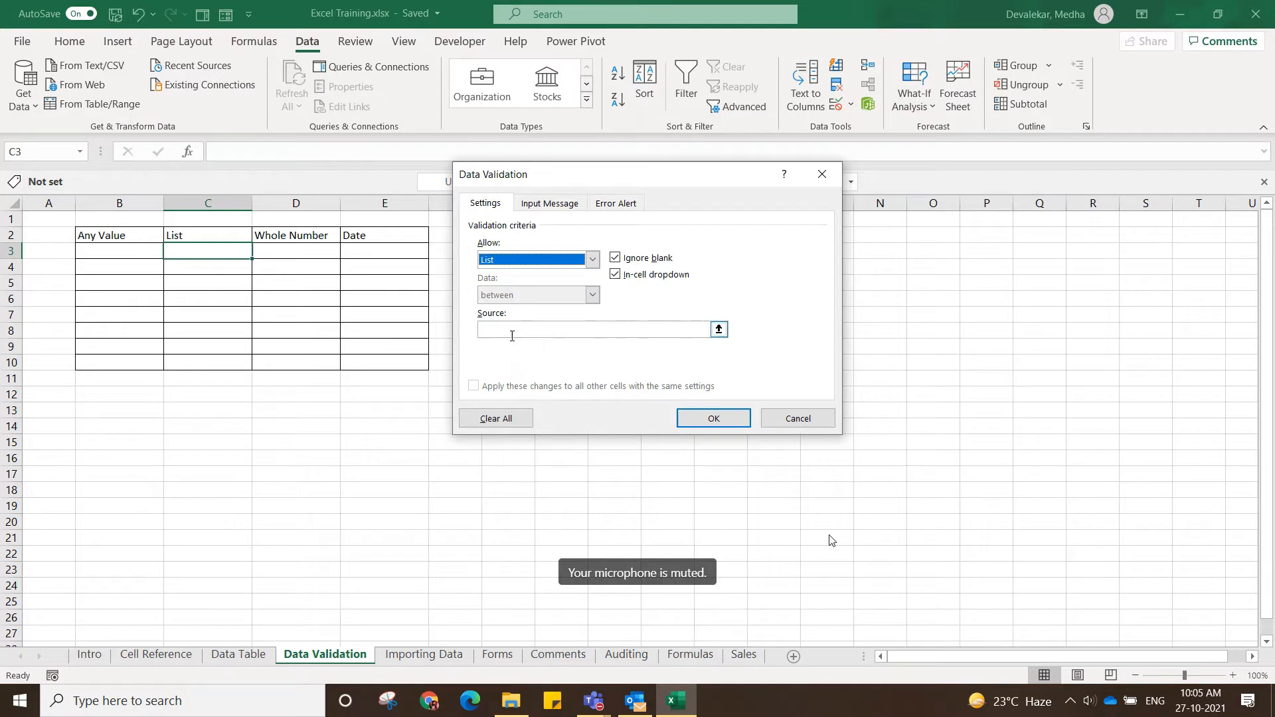
left_click(516, 330)
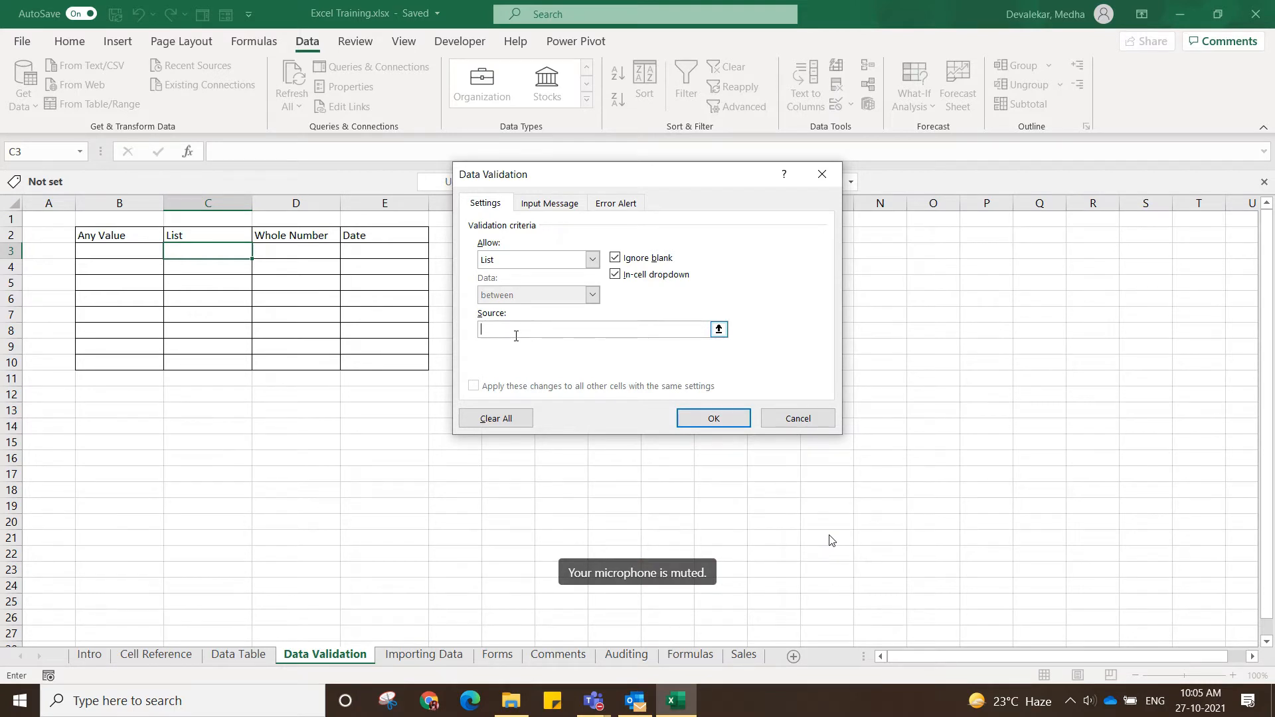
type("Yes, No")
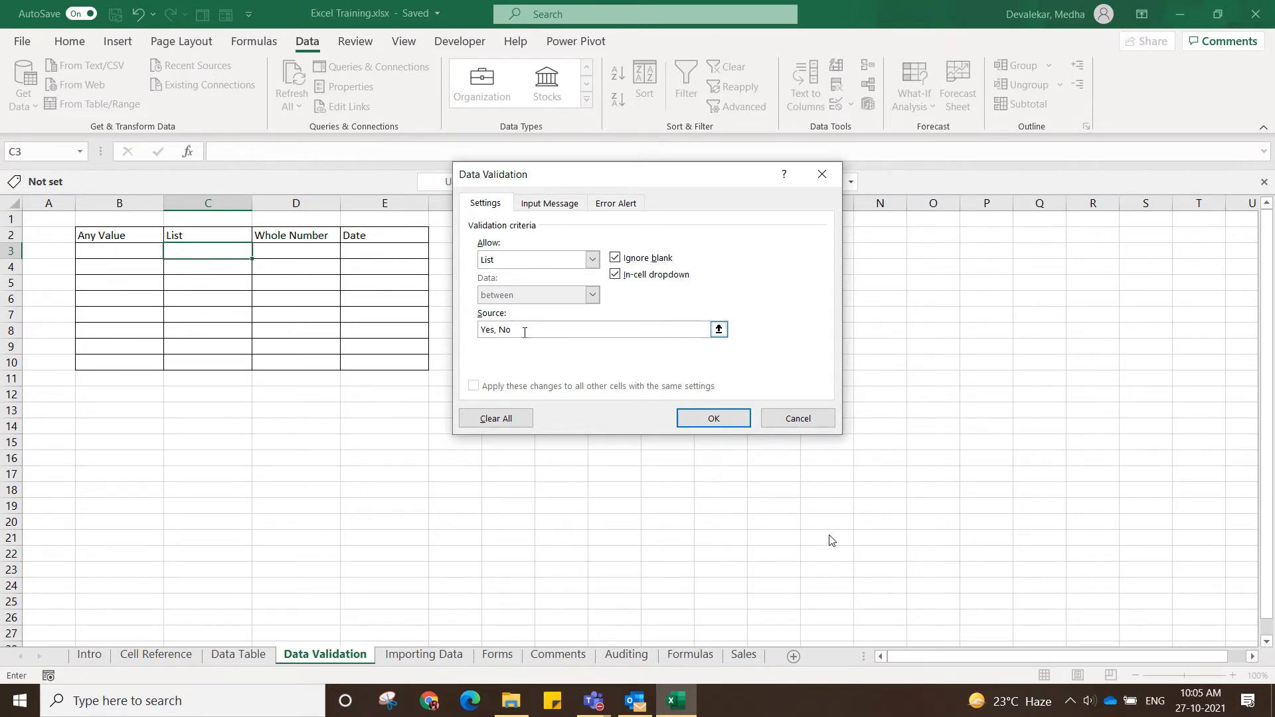
left_click_drag(518, 332, 478, 332)
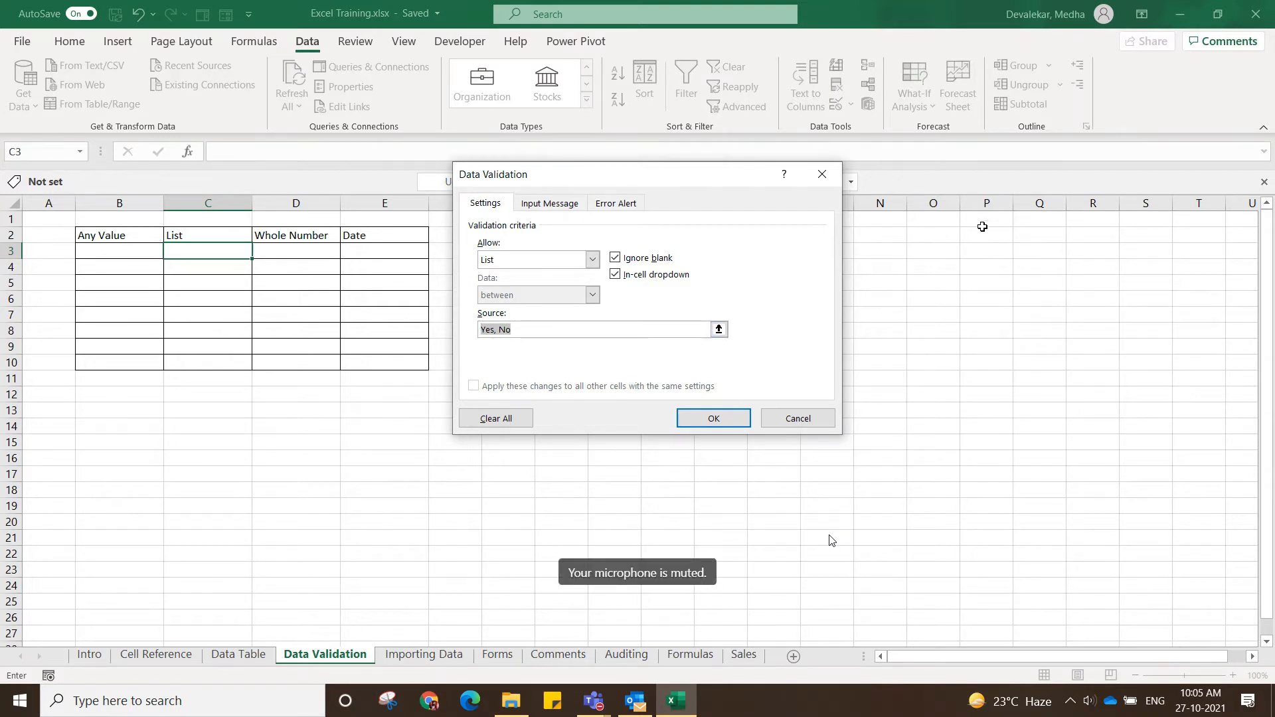
left_click(534, 332)
left_click(502, 330)
Add the input message "Select value from list" to the validation rule for C3.
left_click(549, 208)
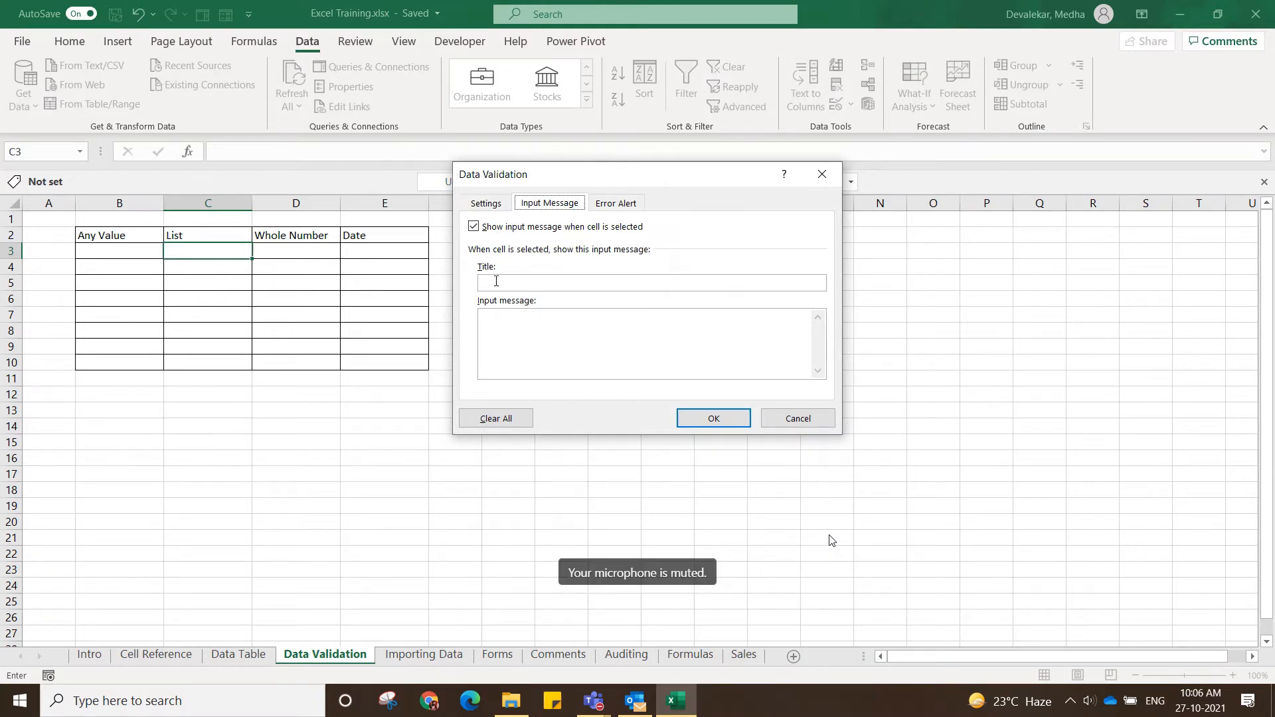
left_click(506, 318)
type("Select y")
type("alue from")
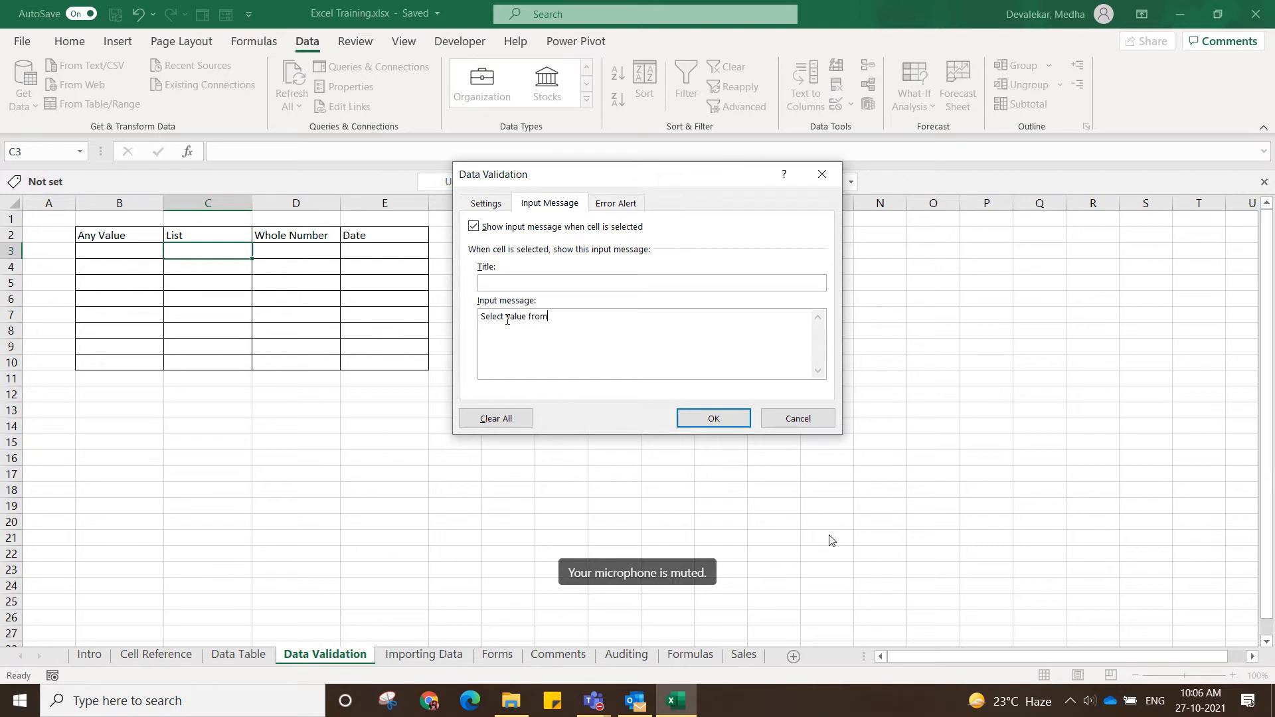
type(" list")
Set a Warning error alert titled "Error" with the message "Select value" and apply the validation rule to C3.
left_click(617, 206)
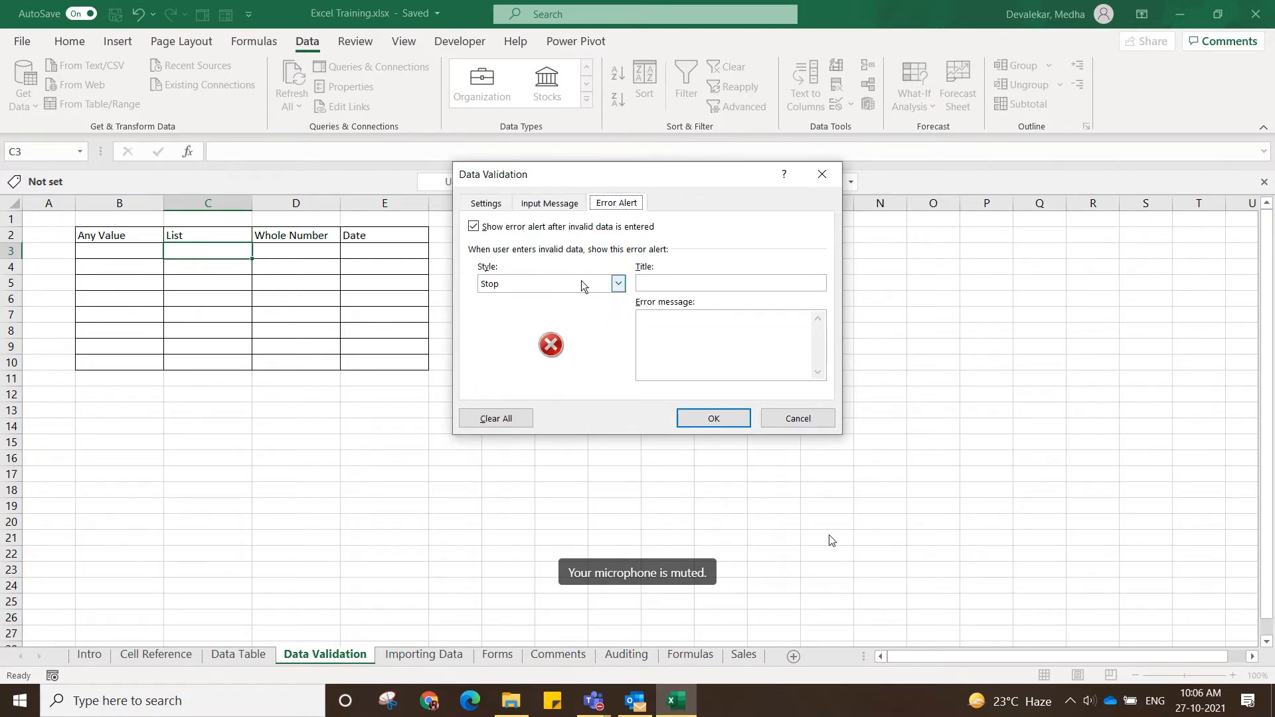
left_click(619, 284)
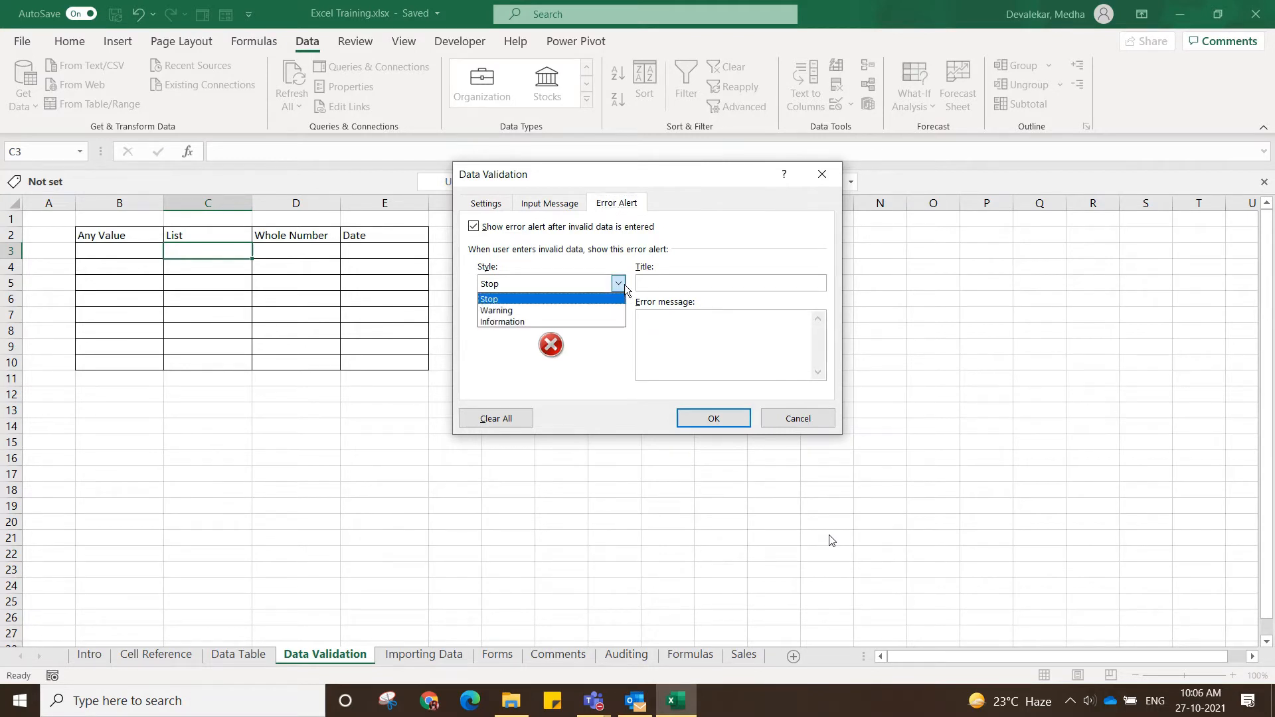
left_click(587, 309)
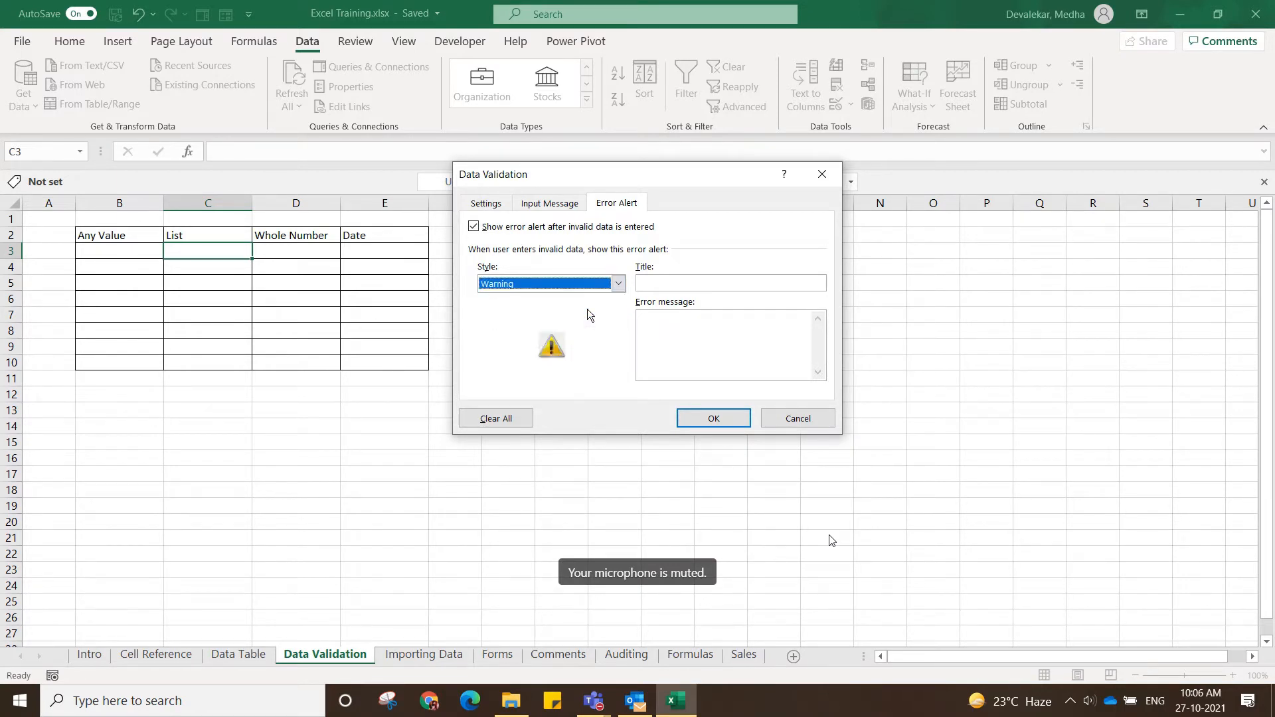
left_click(663, 283)
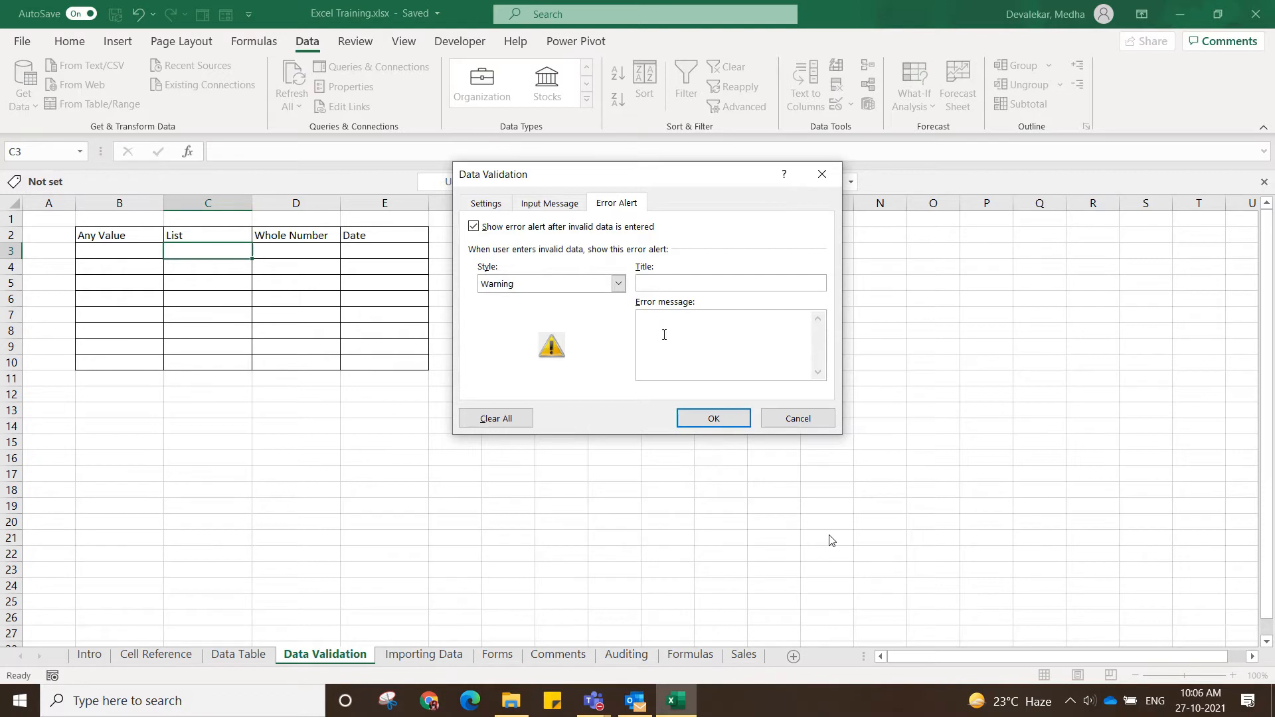
type("Error")
type("Select value")
left_click(553, 208)
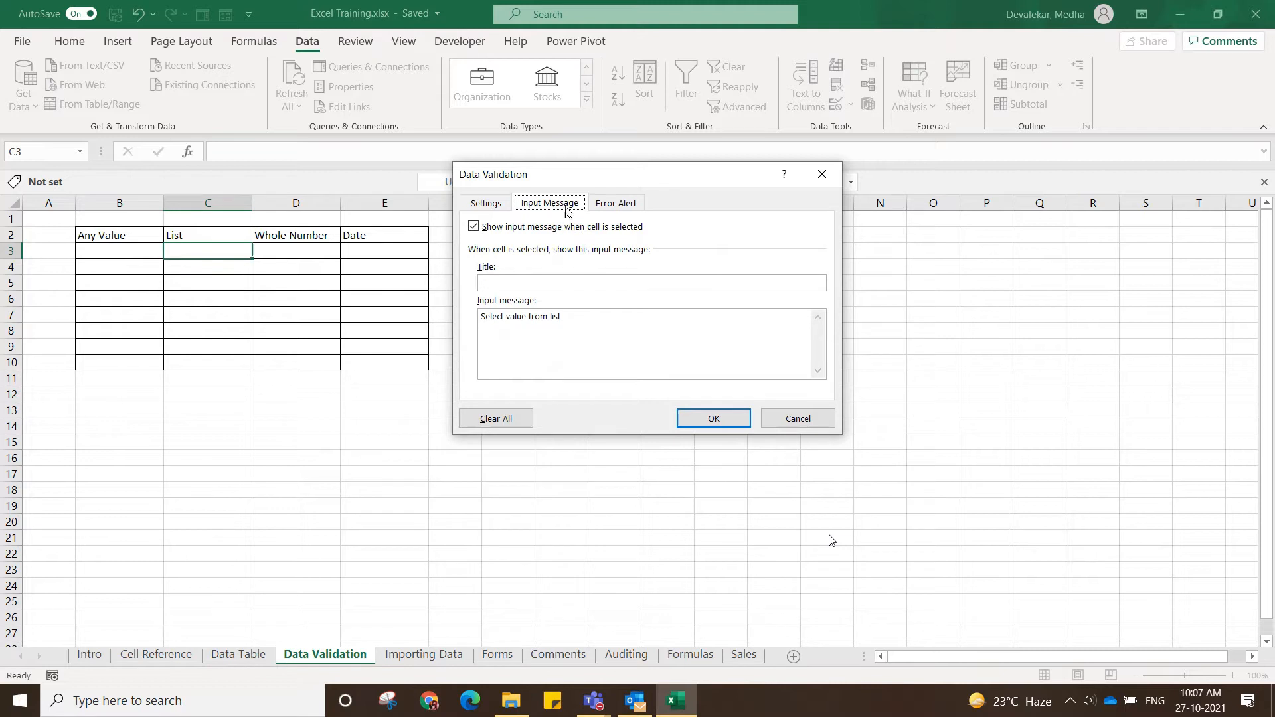
left_click(610, 204)
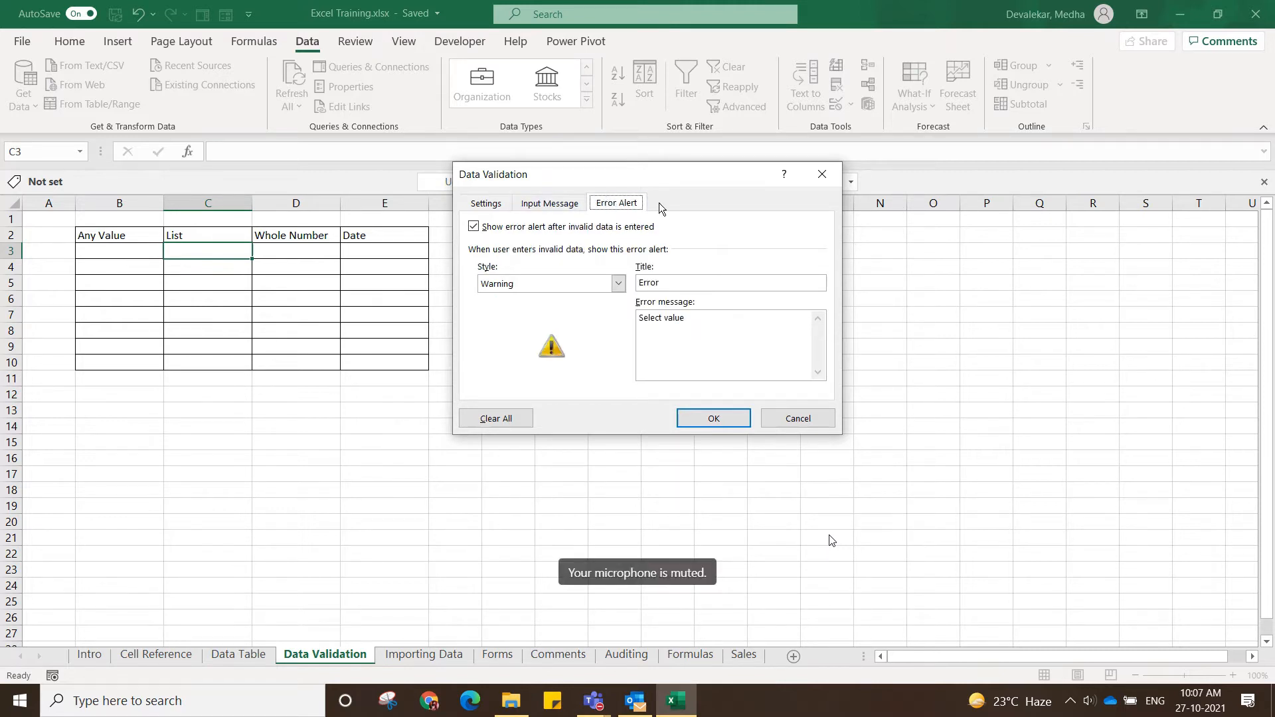
left_click(490, 205)
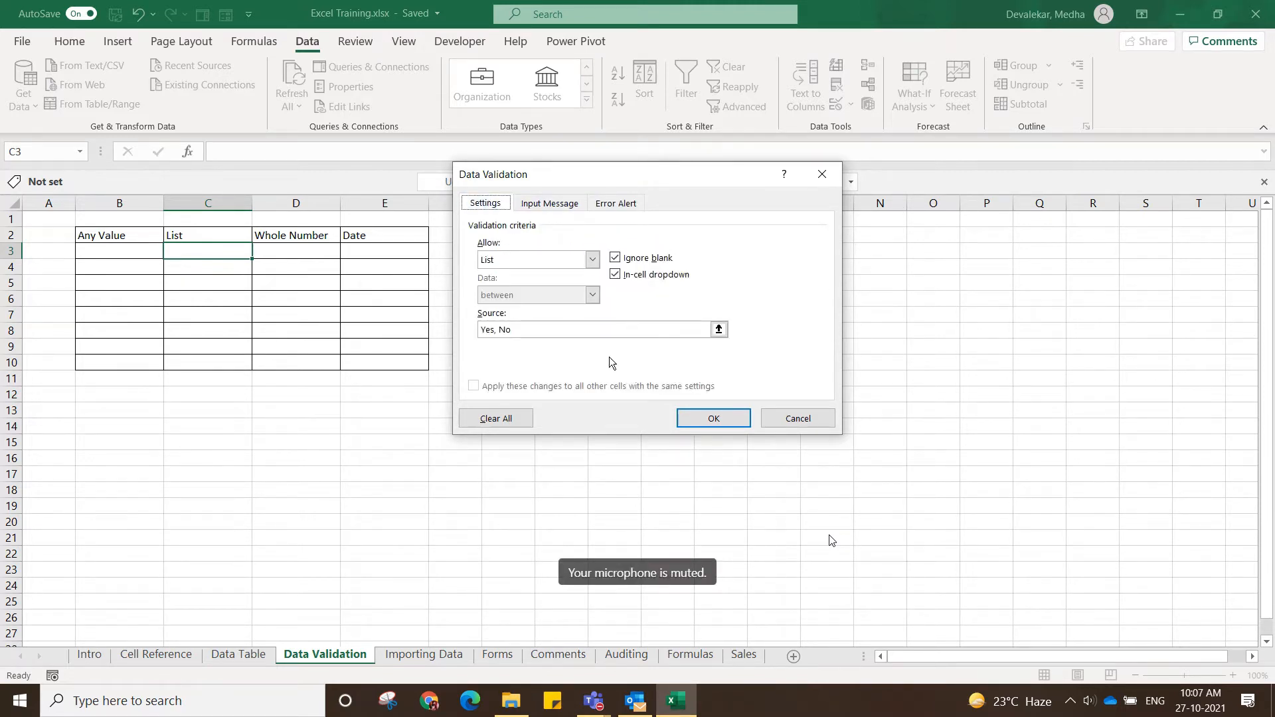
left_click(708, 419)
left_click(401, 382)
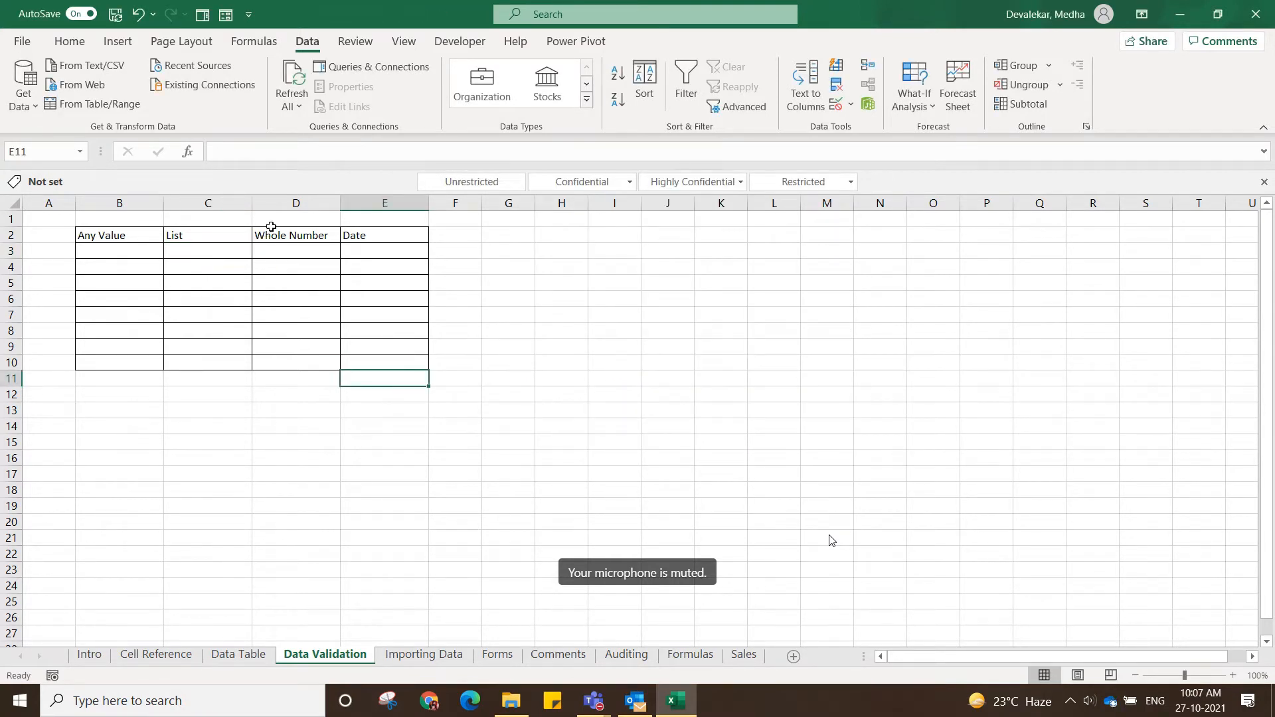
Choose Yes from the validation list in C3.
left_click(242, 251)
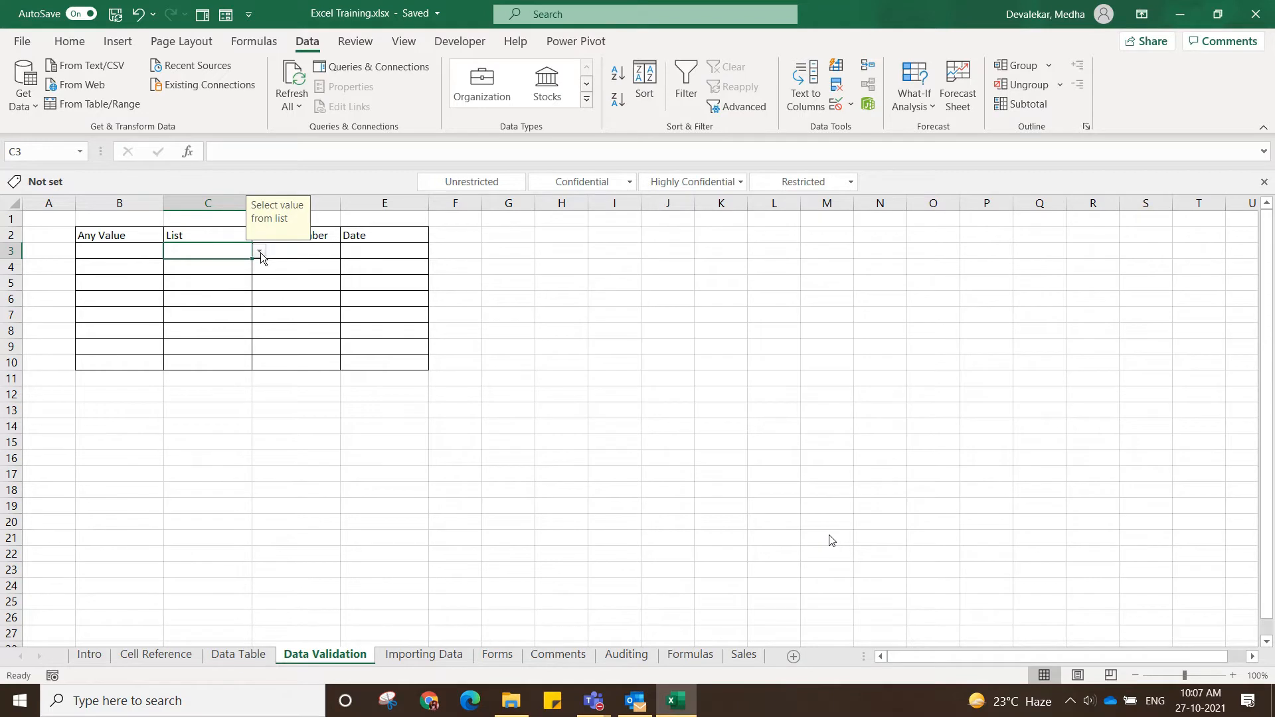
left_click(260, 252)
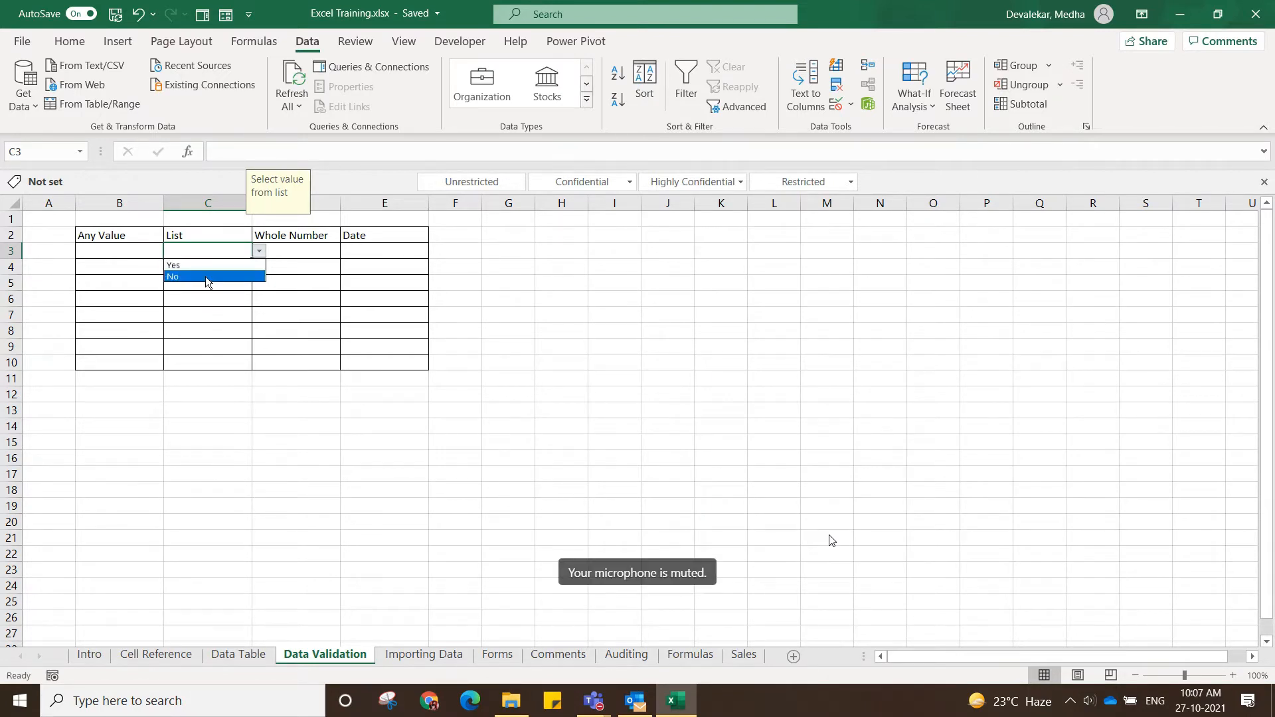
left_click(226, 266)
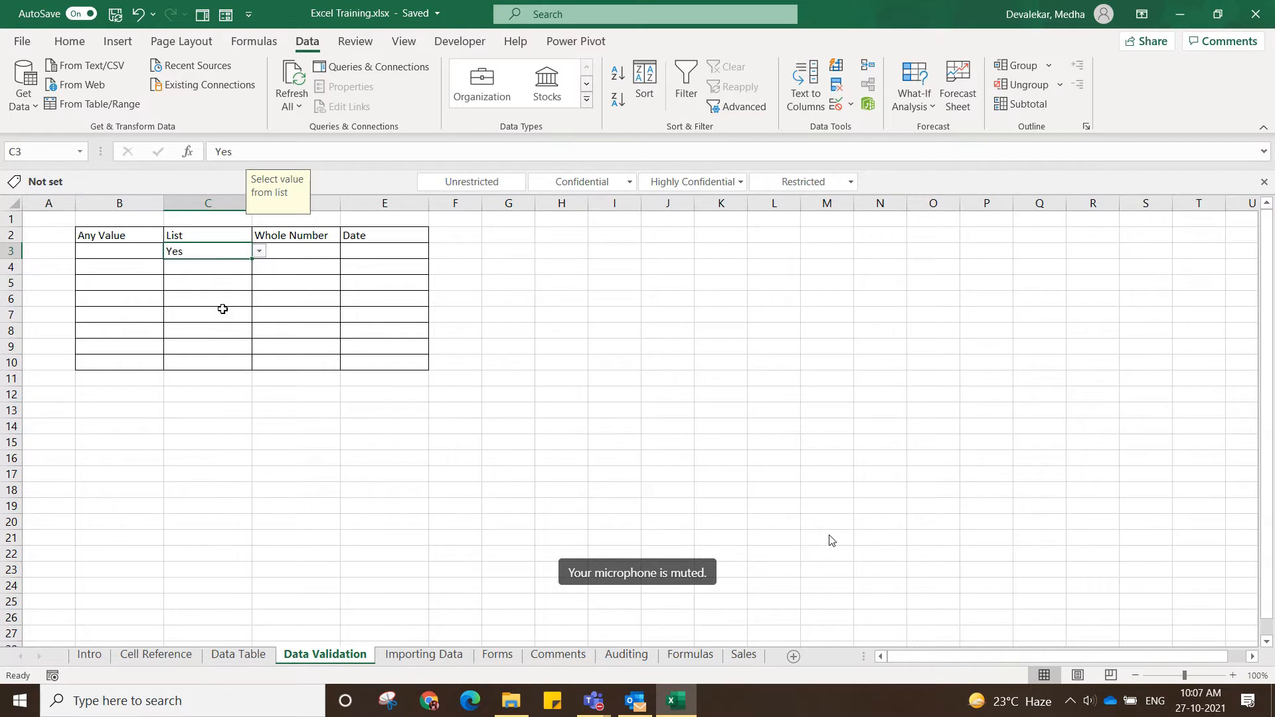
left_click(226, 357)
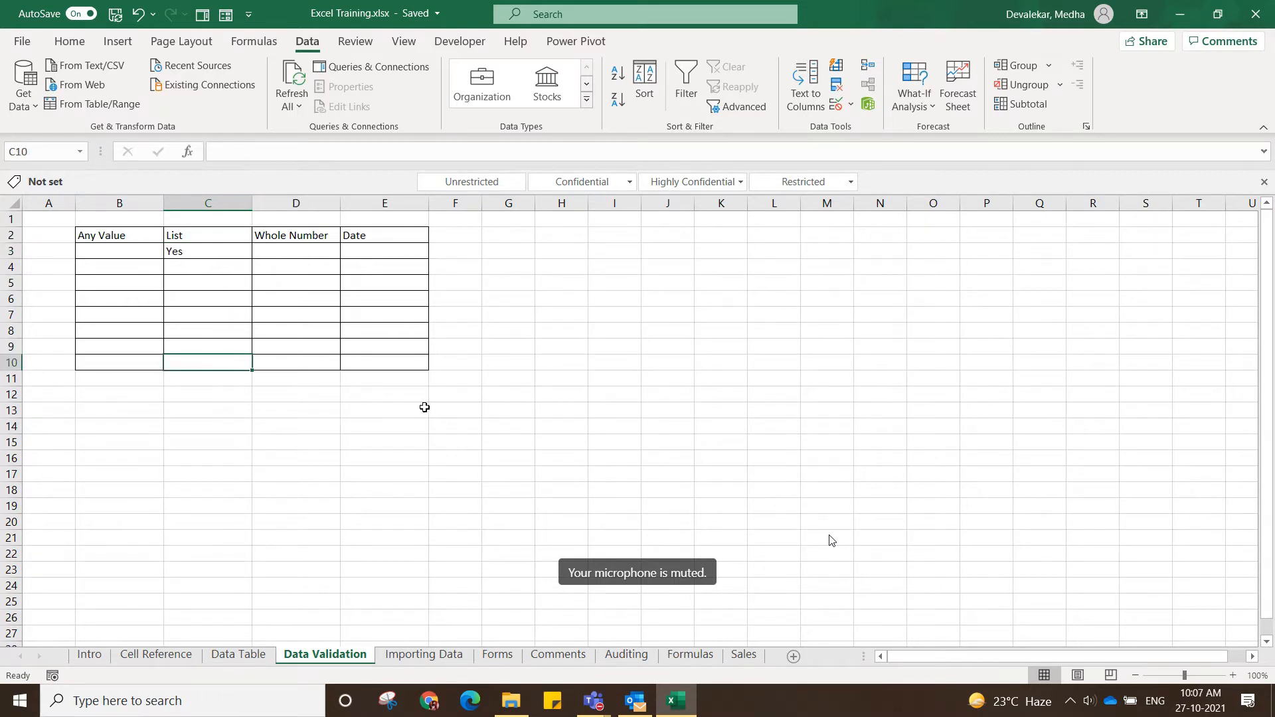
Fill C3 with its validation rule down the List column to C10.
left_click(251, 252)
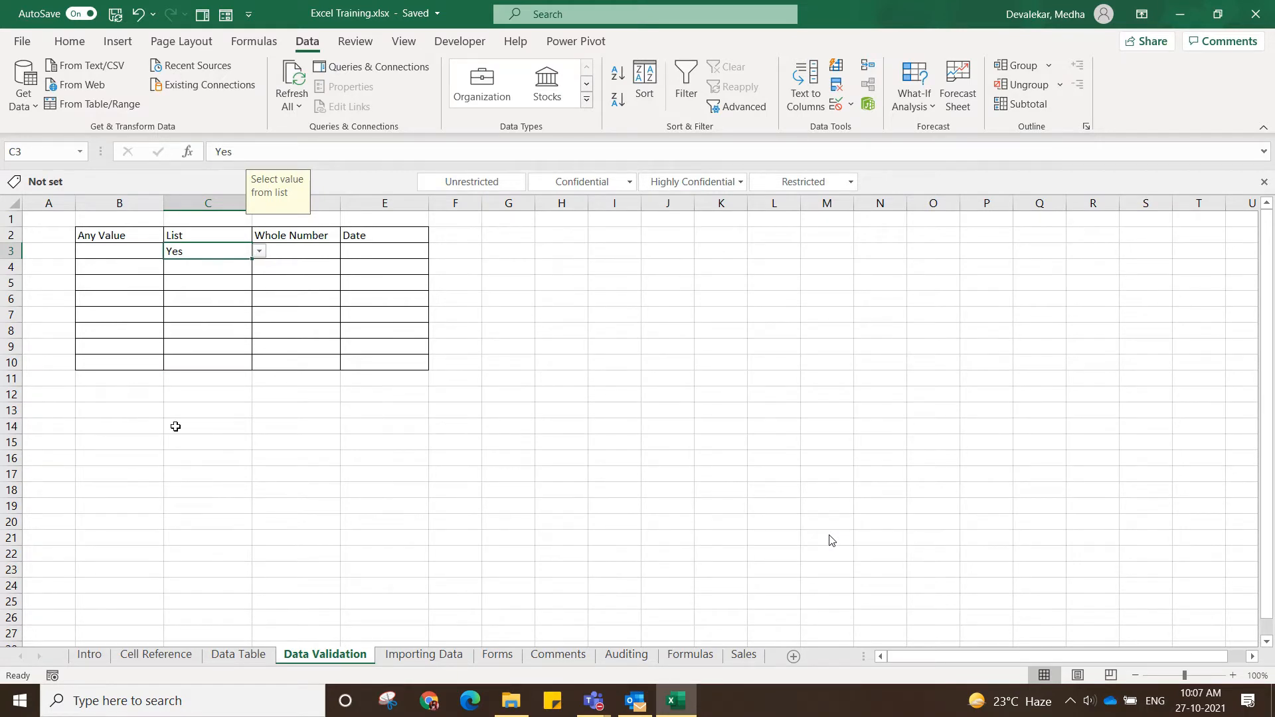
left_click(257, 396)
left_click(241, 251)
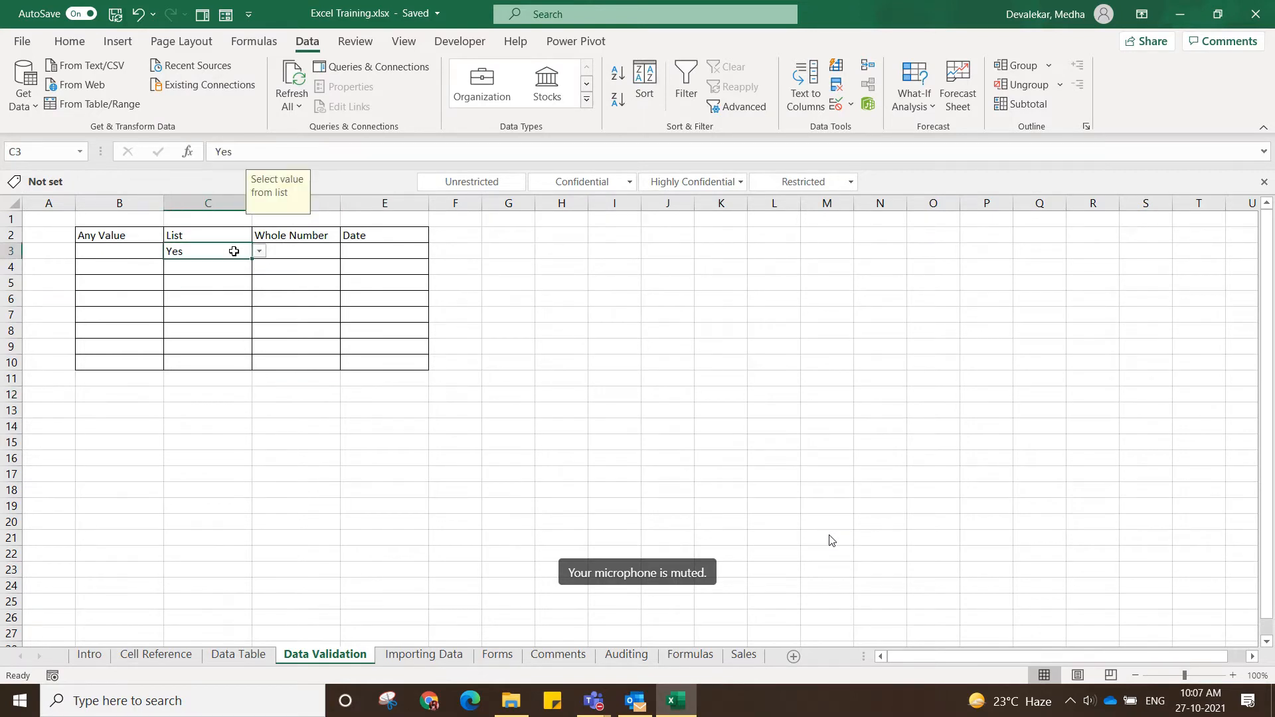
left_click_drag(251, 259, 246, 371)
left_click(234, 425)
Clear the value in C4 and fill the blank validated cell down to C10.
left_click(228, 273)
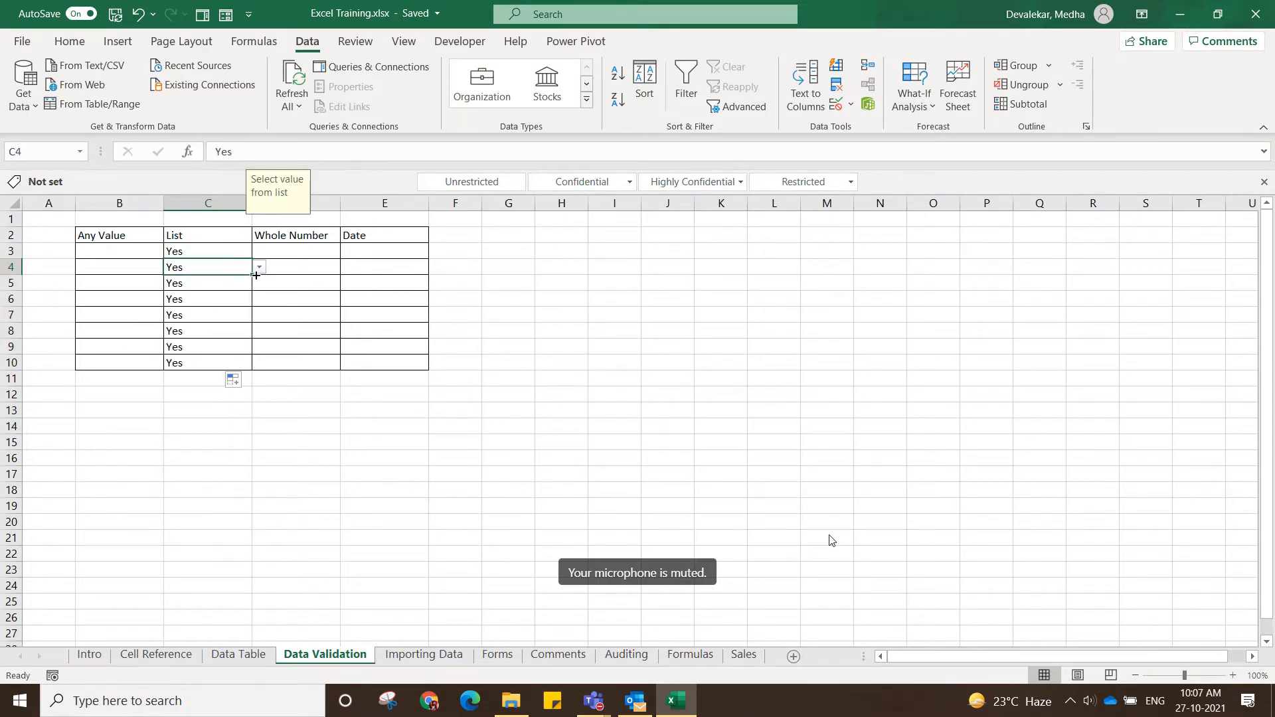
key("BackSpace")
left_click(235, 350)
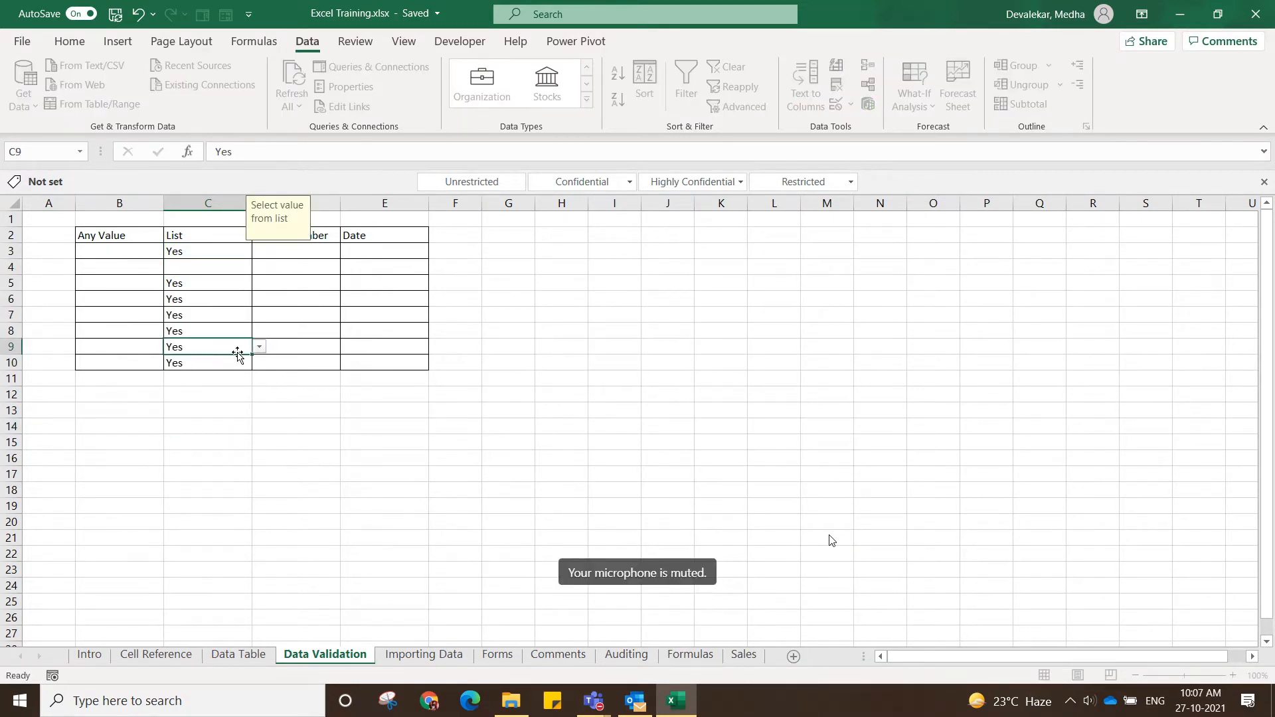
left_click_drag(237, 264, 230, 371)
left_click(229, 426)
Check the copied validation in C6:C8 and view the list choices in C8 without selecting one.
left_click(231, 294)
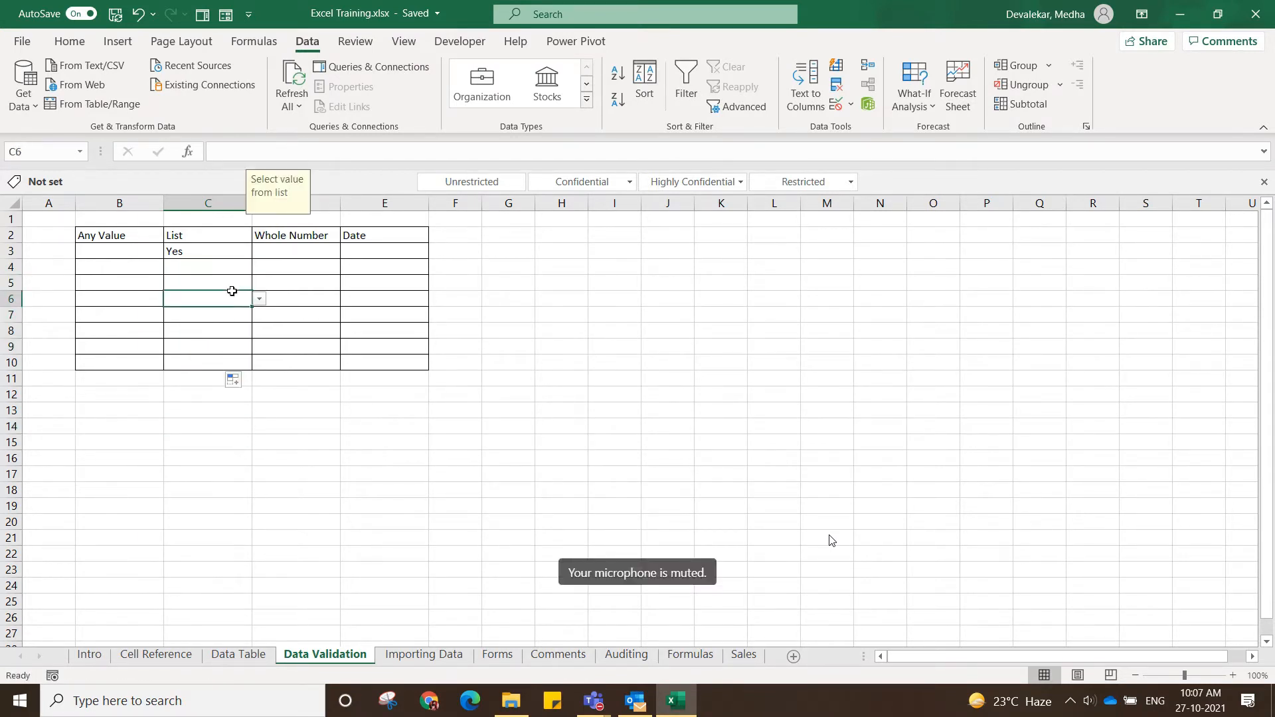
left_click(240, 320)
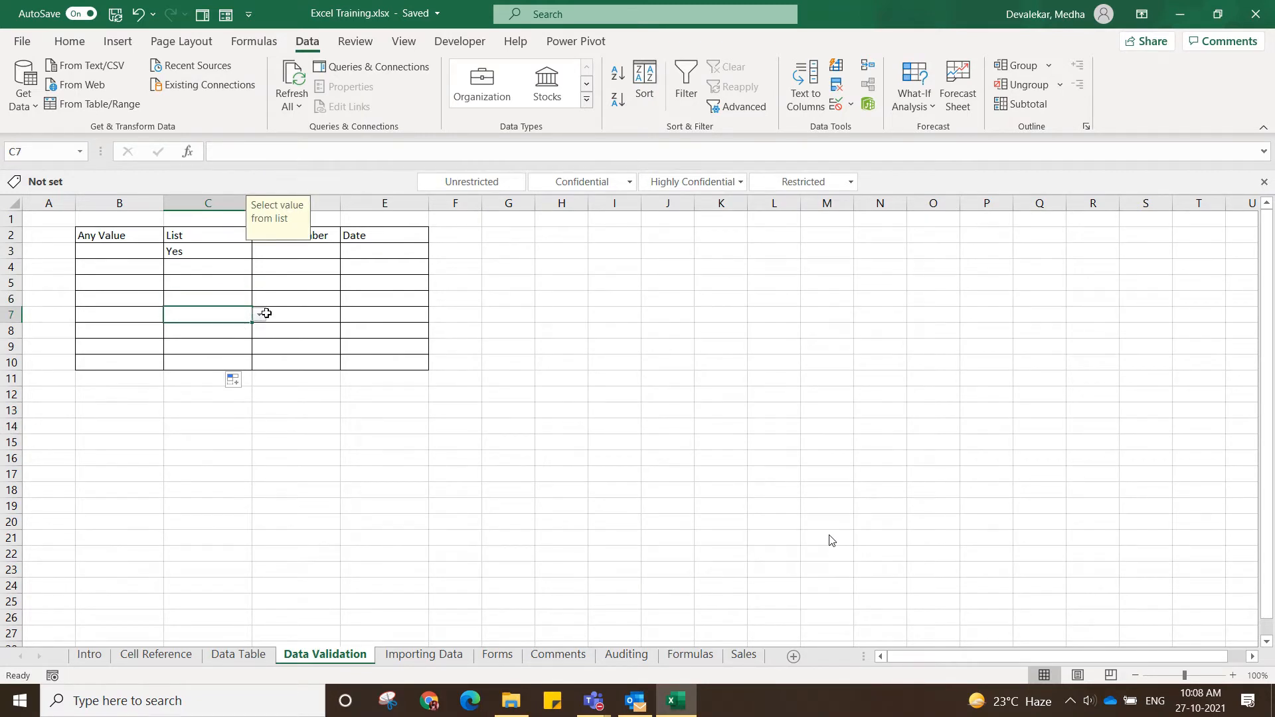
left_click(227, 335)
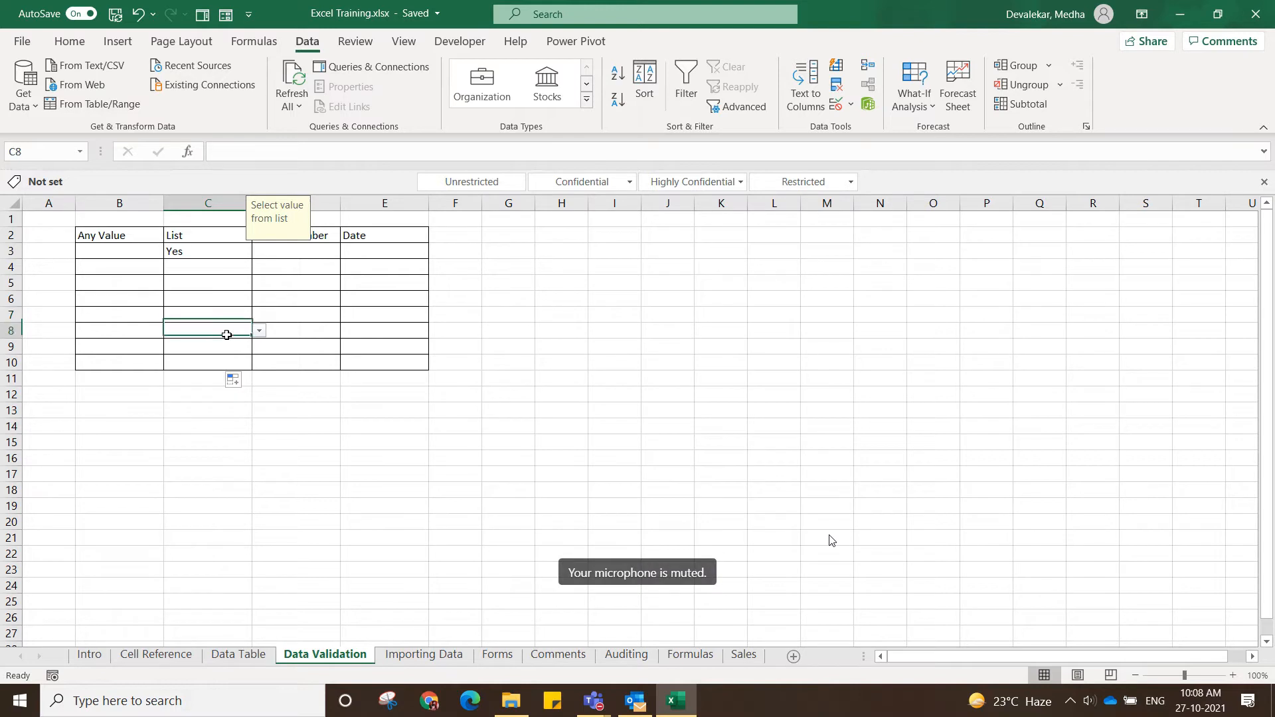
left_click(261, 330)
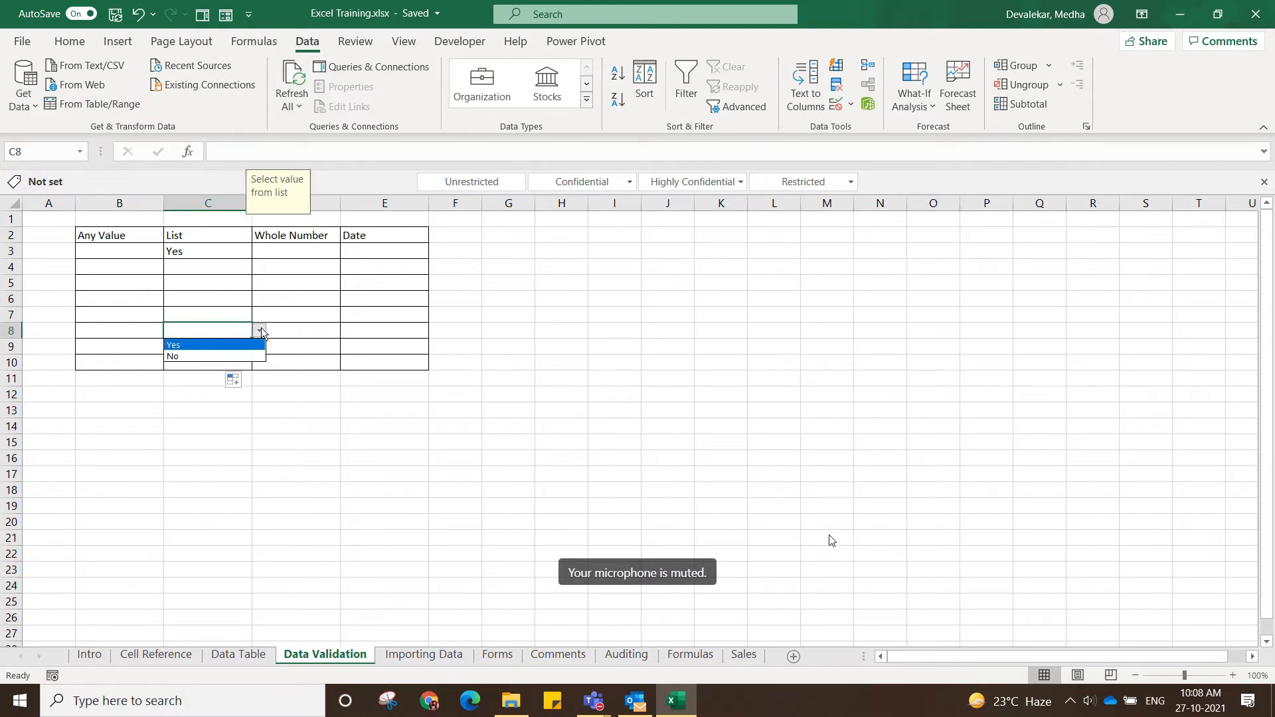
left_click(428, 629)
left_click(520, 376)
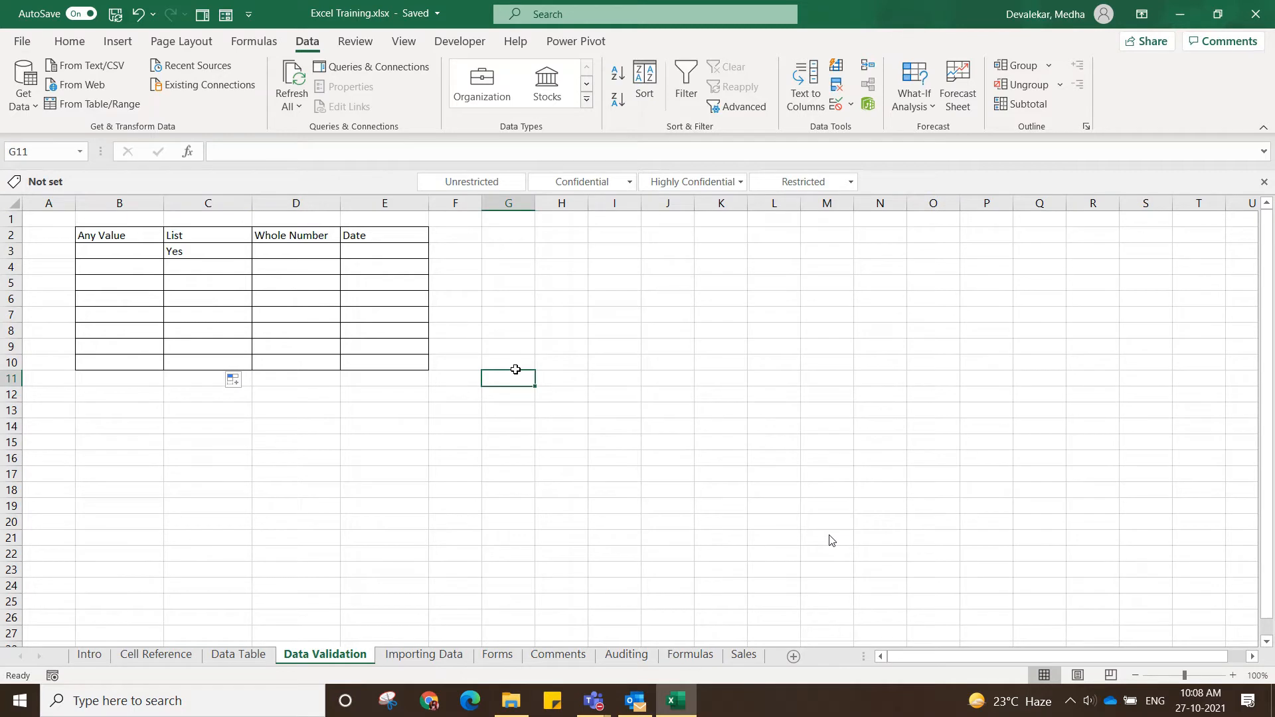
Open the data validation settings for D3 under Whole Number and allow only whole numbers.
left_click(279, 253)
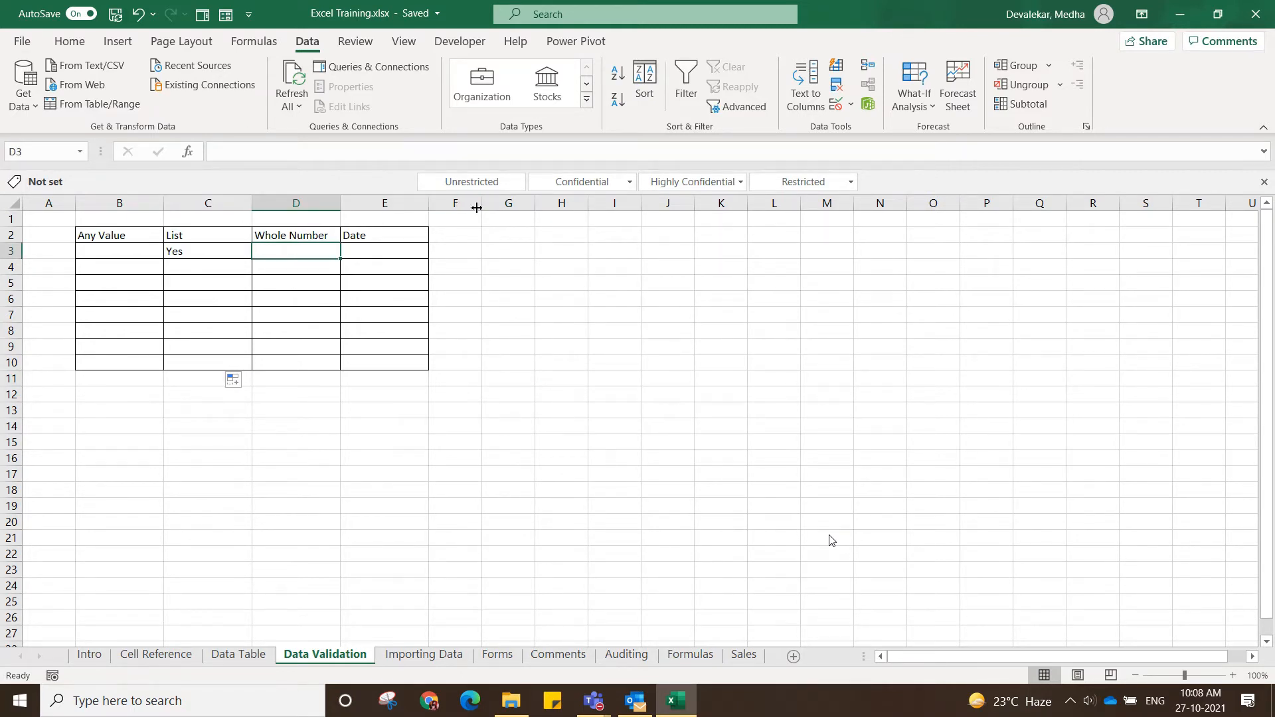
left_click(852, 105)
left_click(896, 126)
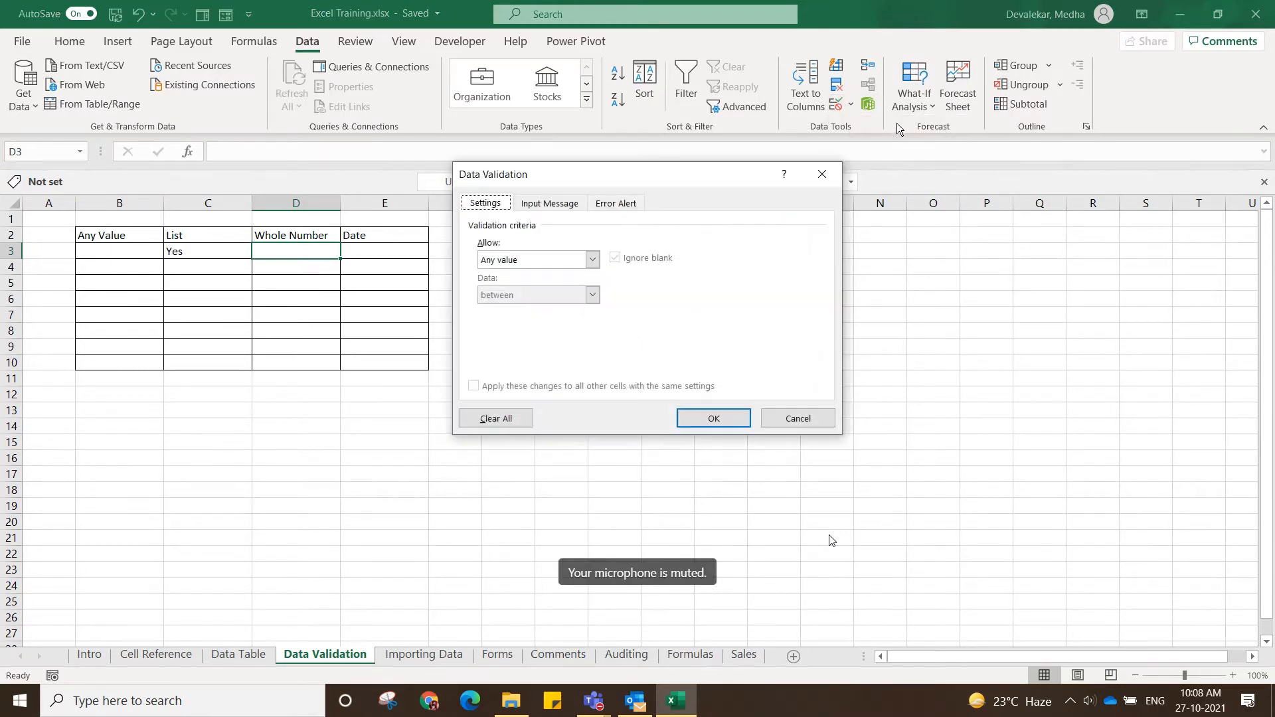
left_click(592, 260)
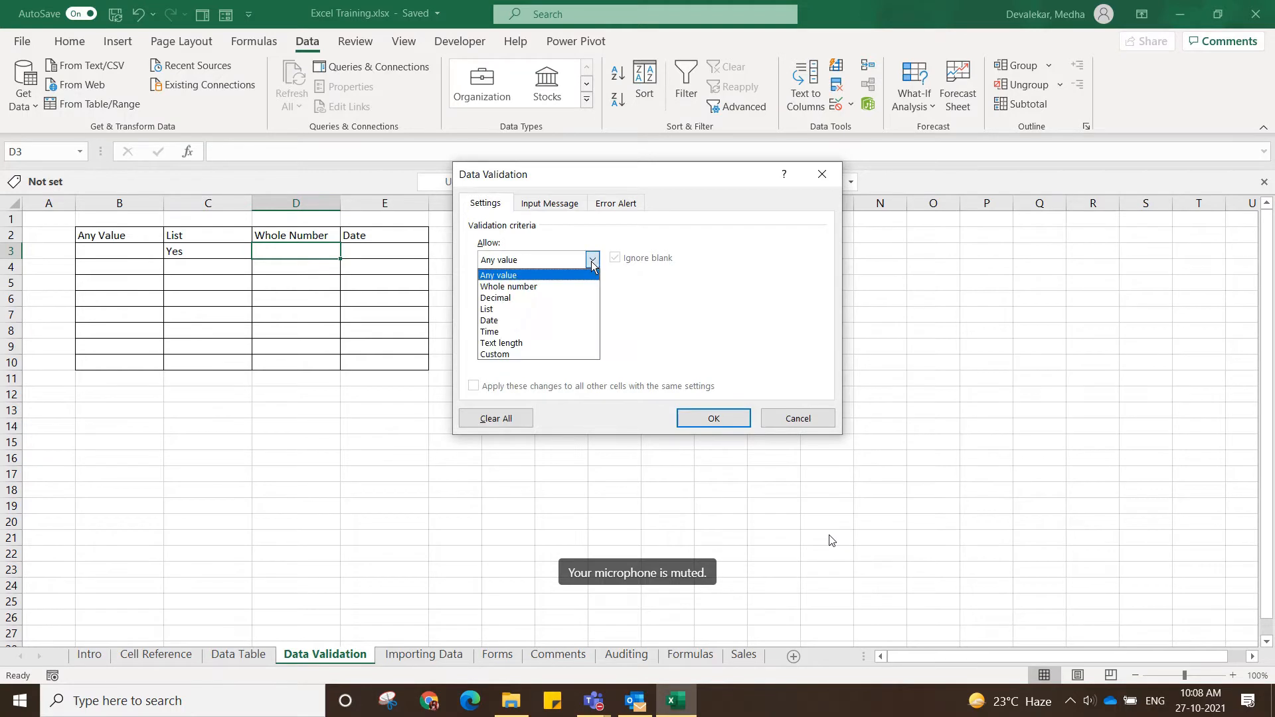
left_click(574, 286)
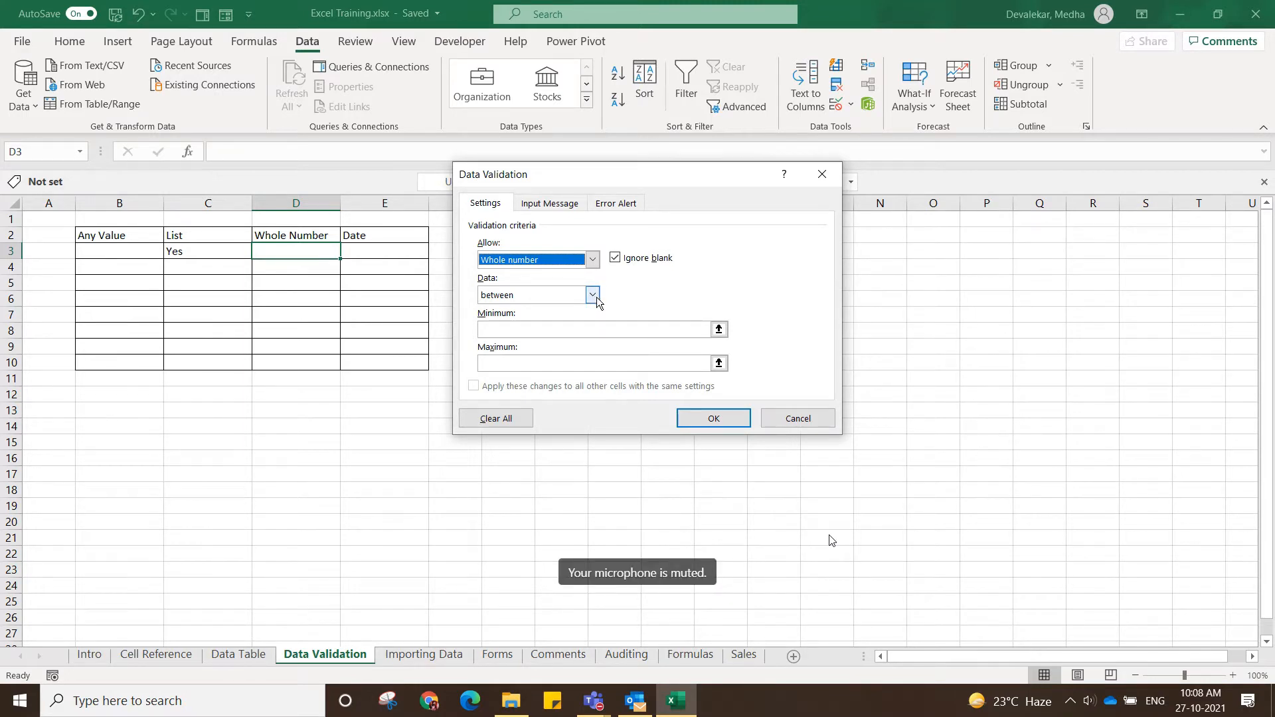
Set the whole-number rule's minimum to 0 and maximum to 100, and apply it to D3.
left_click(535, 333)
left_click(525, 362)
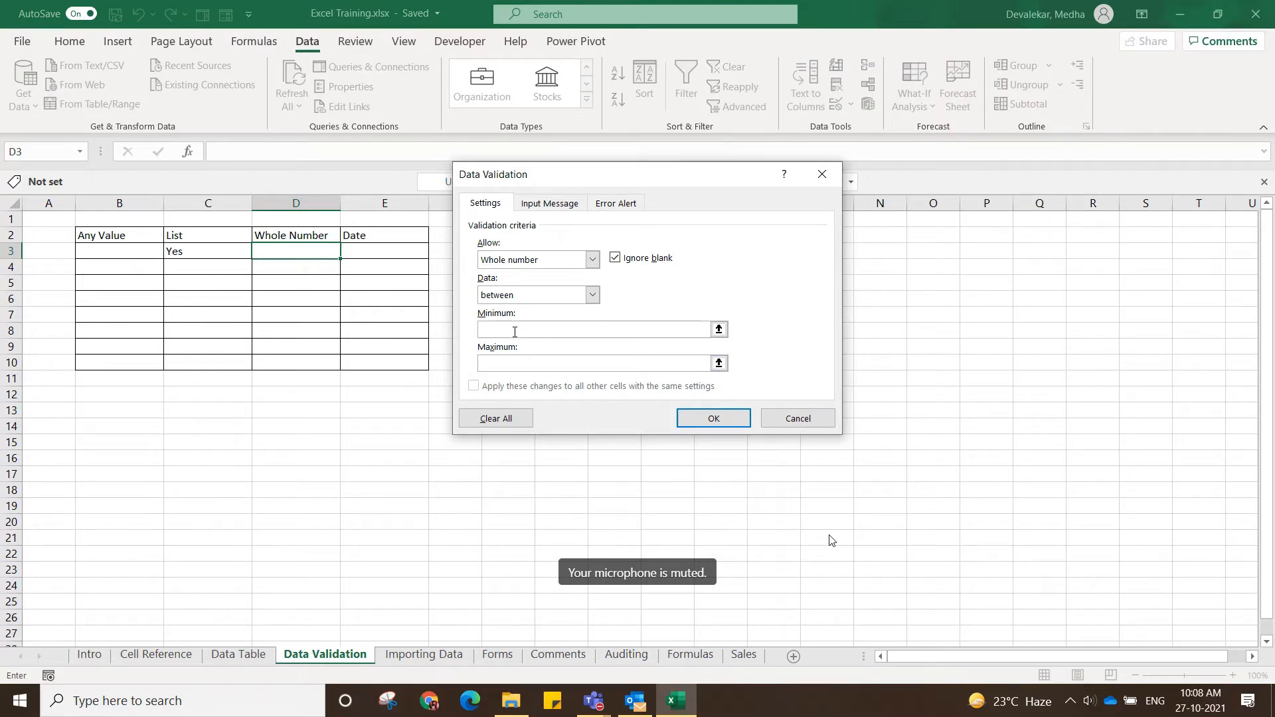
left_click(515, 332)
type("0")
left_click(551, 362)
type("100")
left_click(703, 419)
left_click(434, 393)
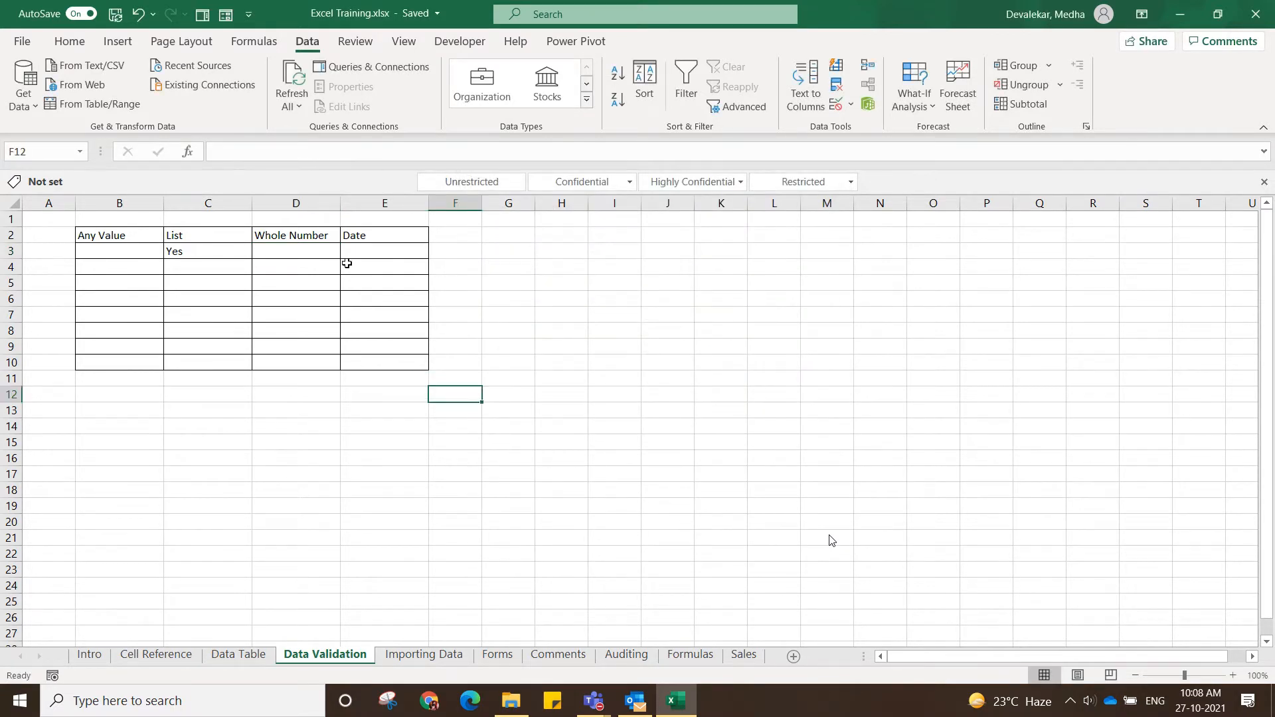
Reopen D3's data validation and give its error alert the Stop style and the title "Error".
left_click(312, 251)
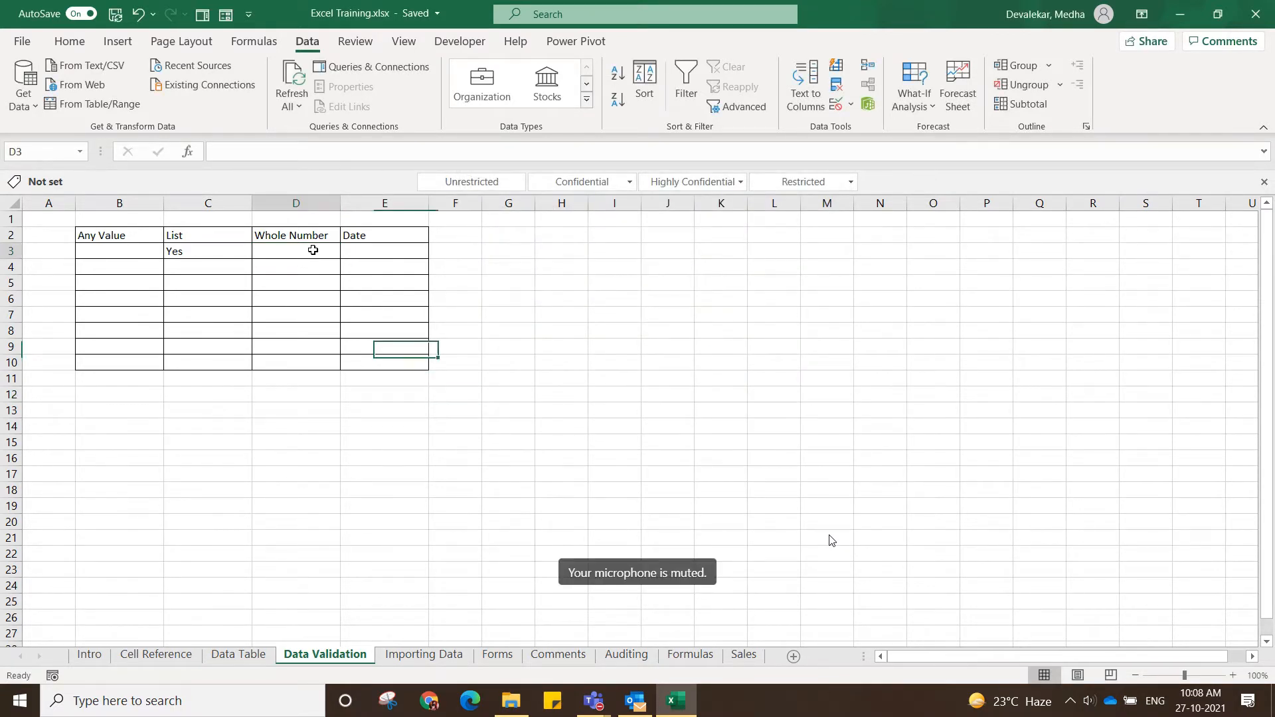
left_click(853, 104)
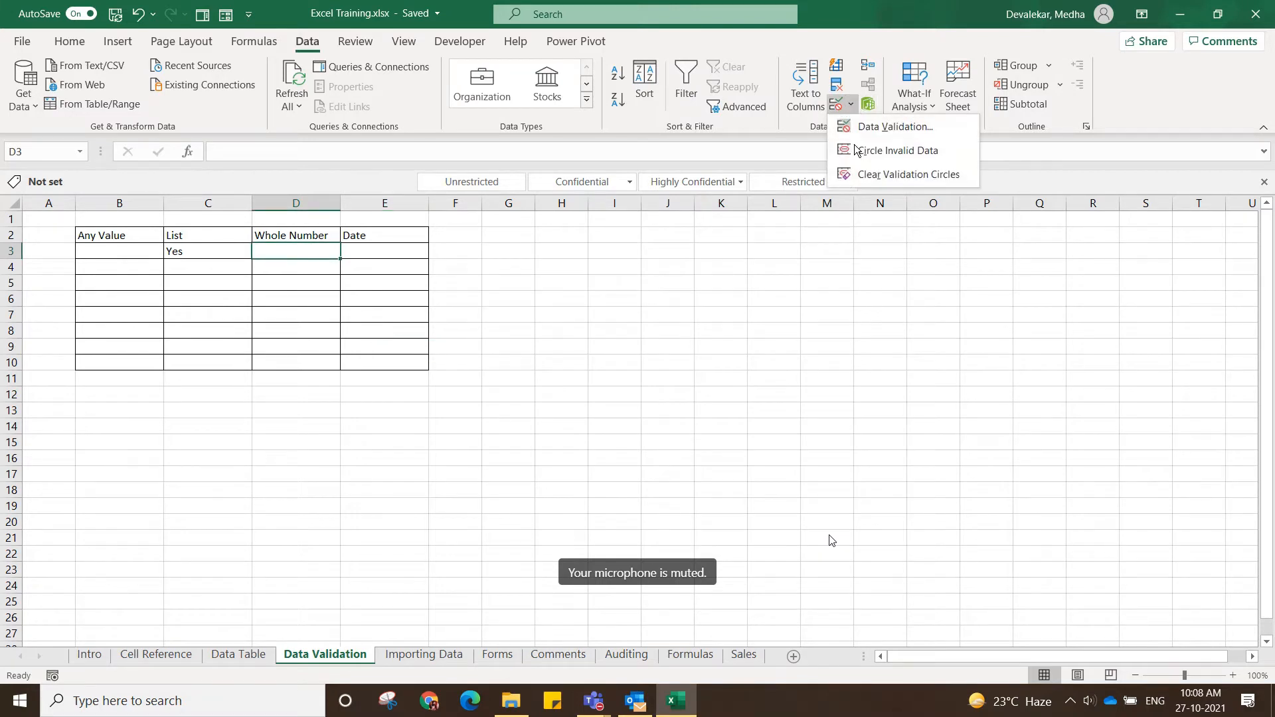
left_click(890, 127)
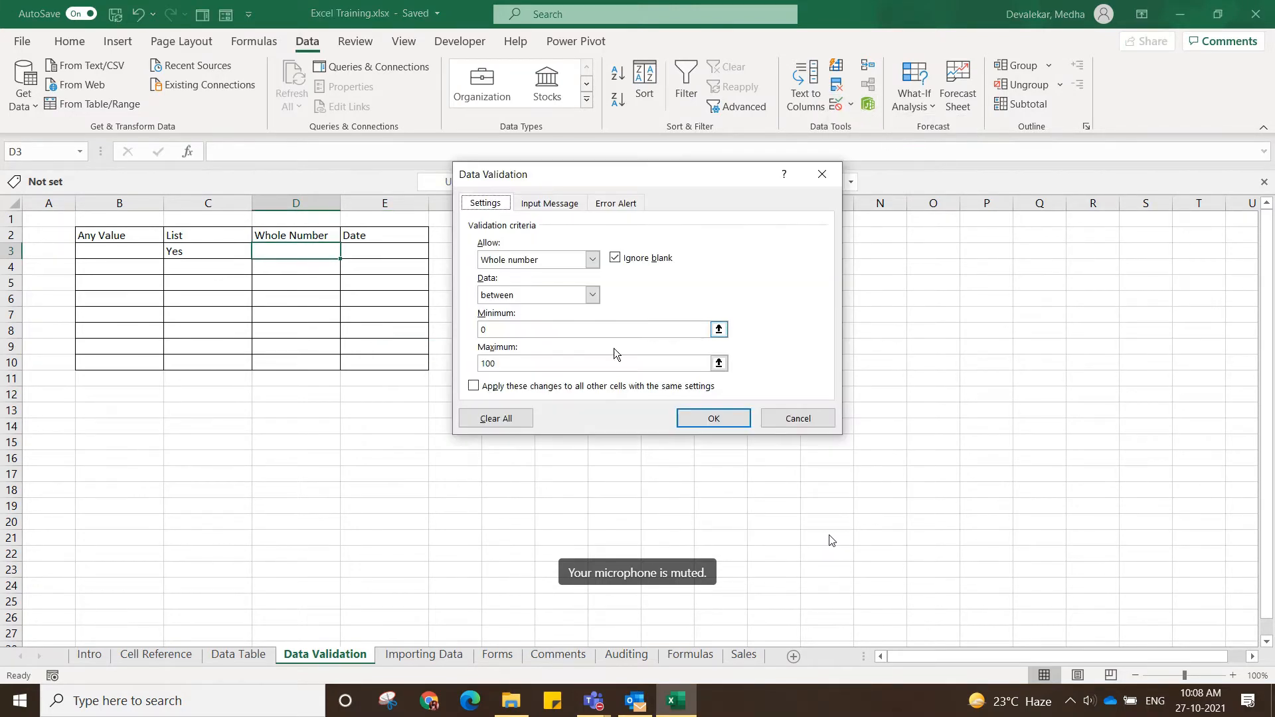
left_click(612, 205)
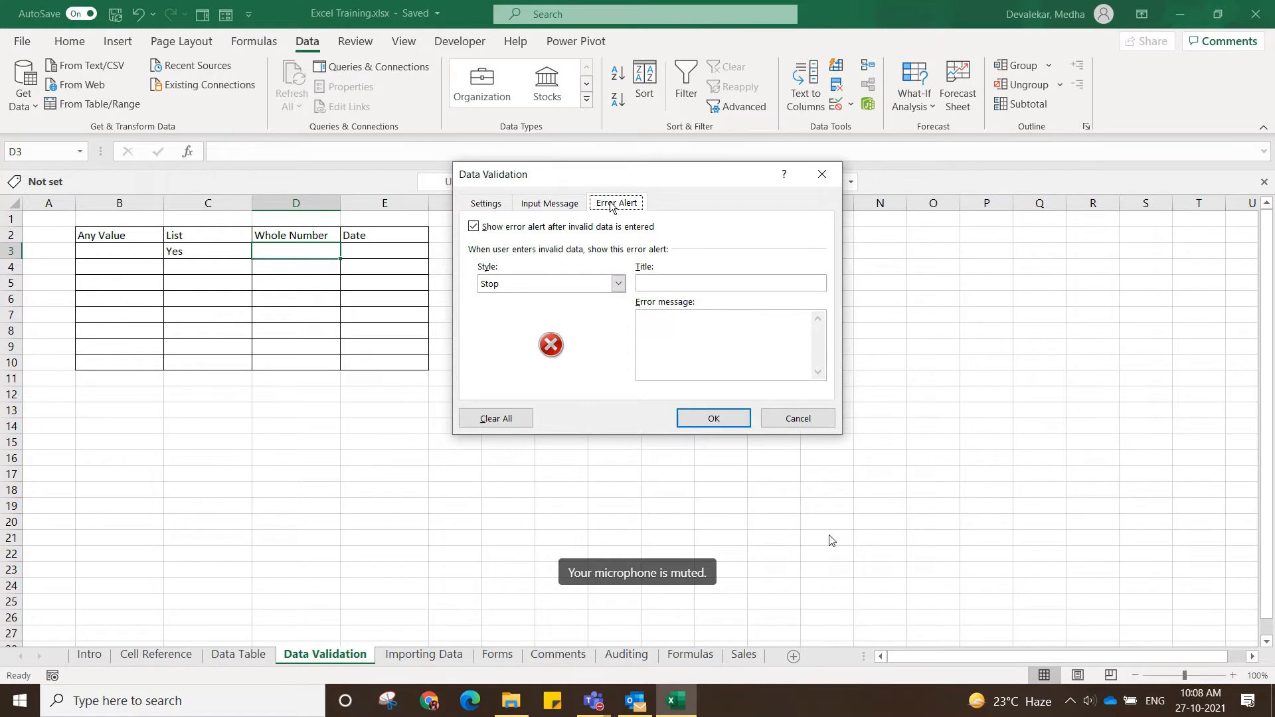
left_click(618, 285)
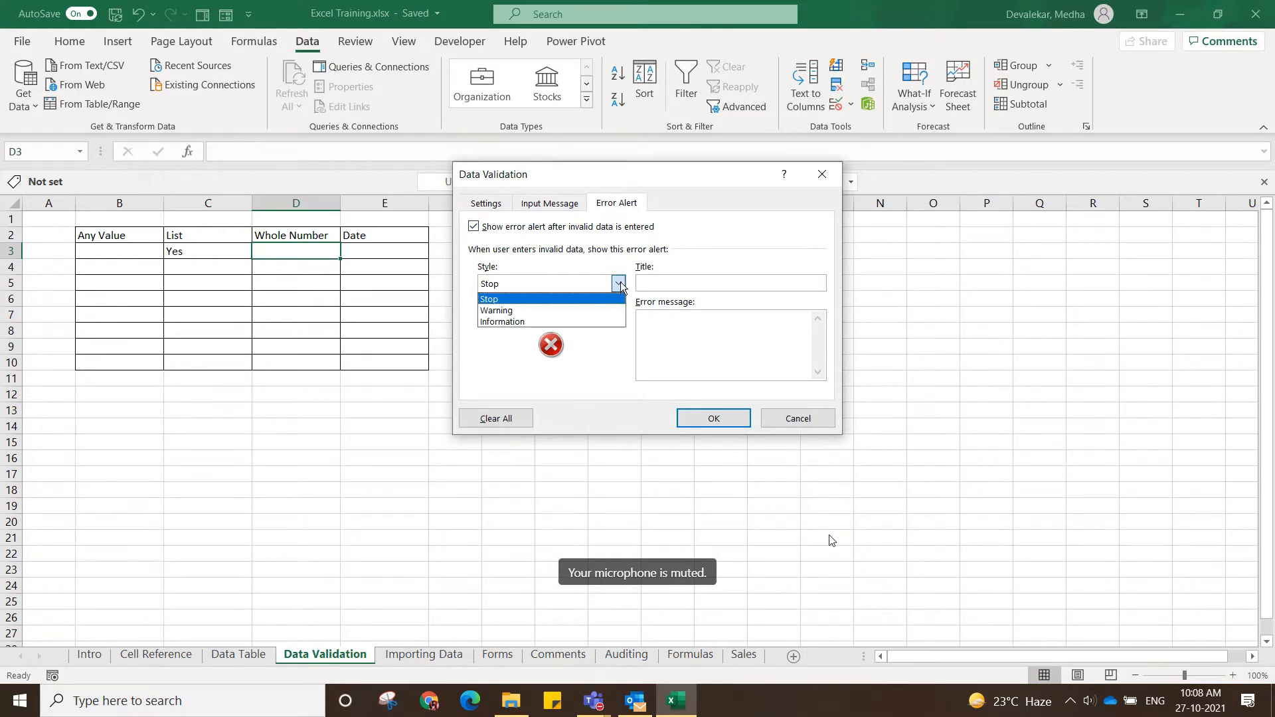
left_click(592, 299)
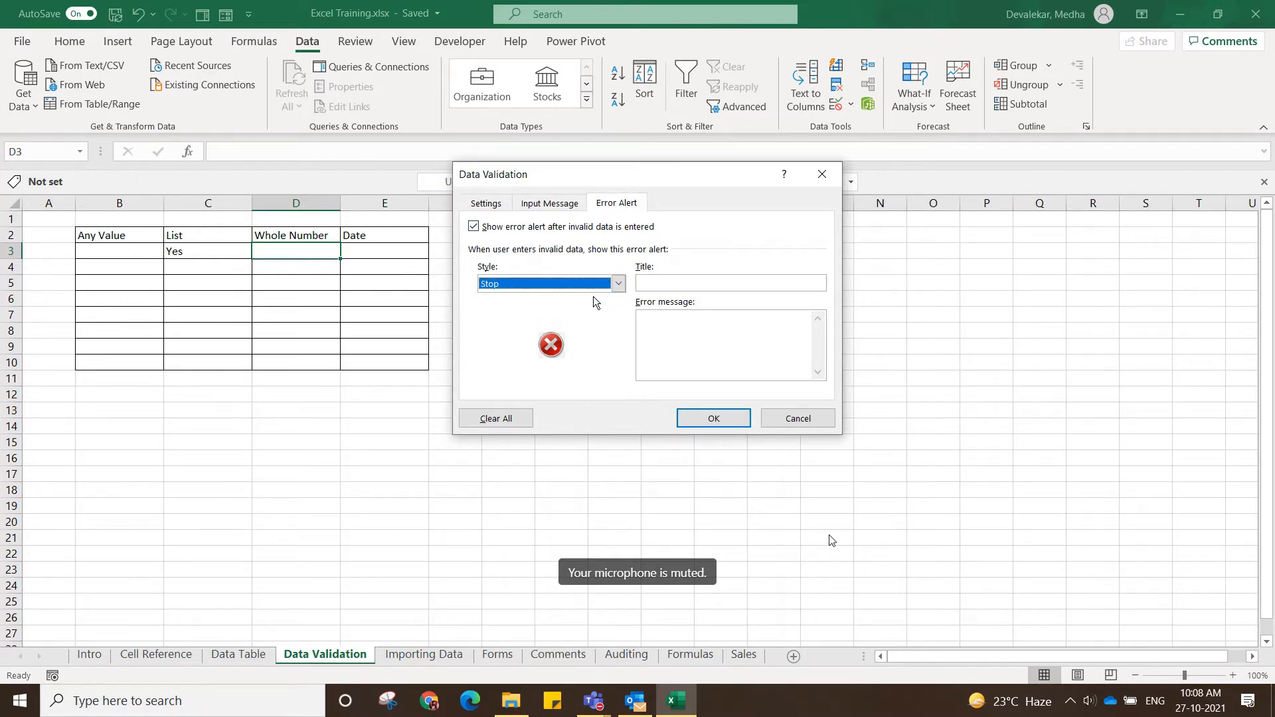
left_click(667, 286)
type("Error")
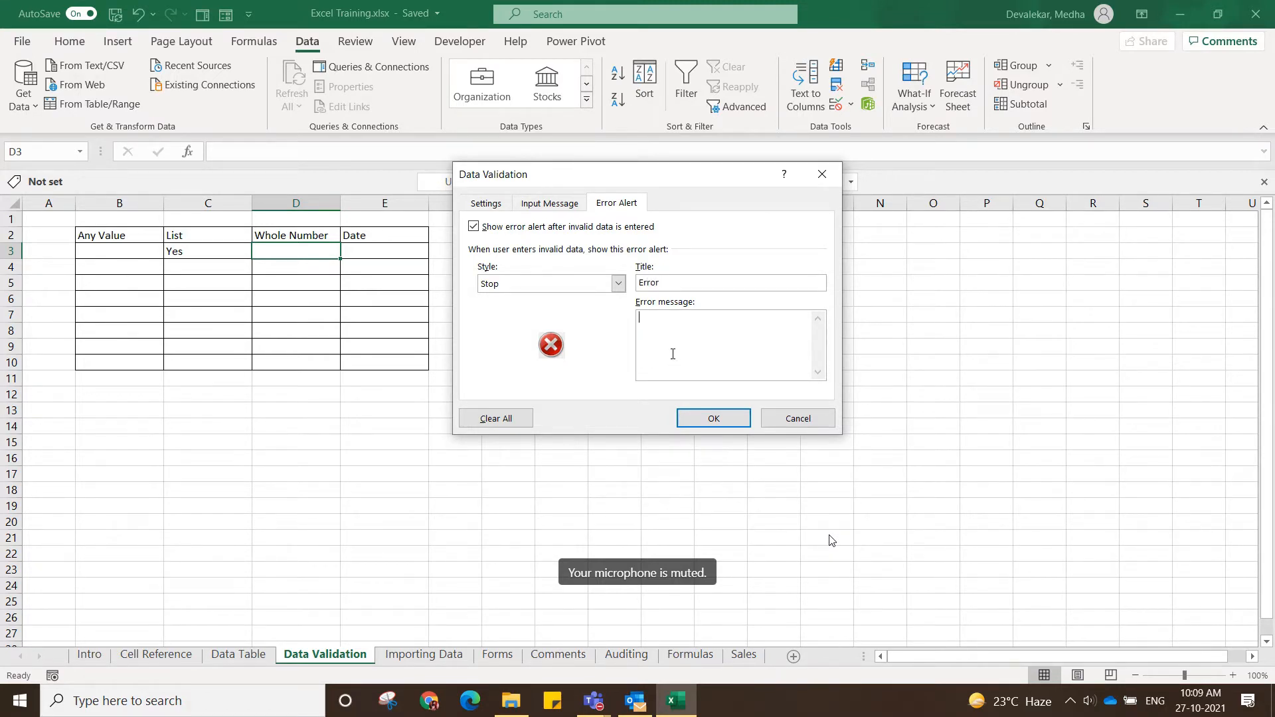
Set the error message to "Enter value between 1 and 100" and apply the alert to D3.
type("En")
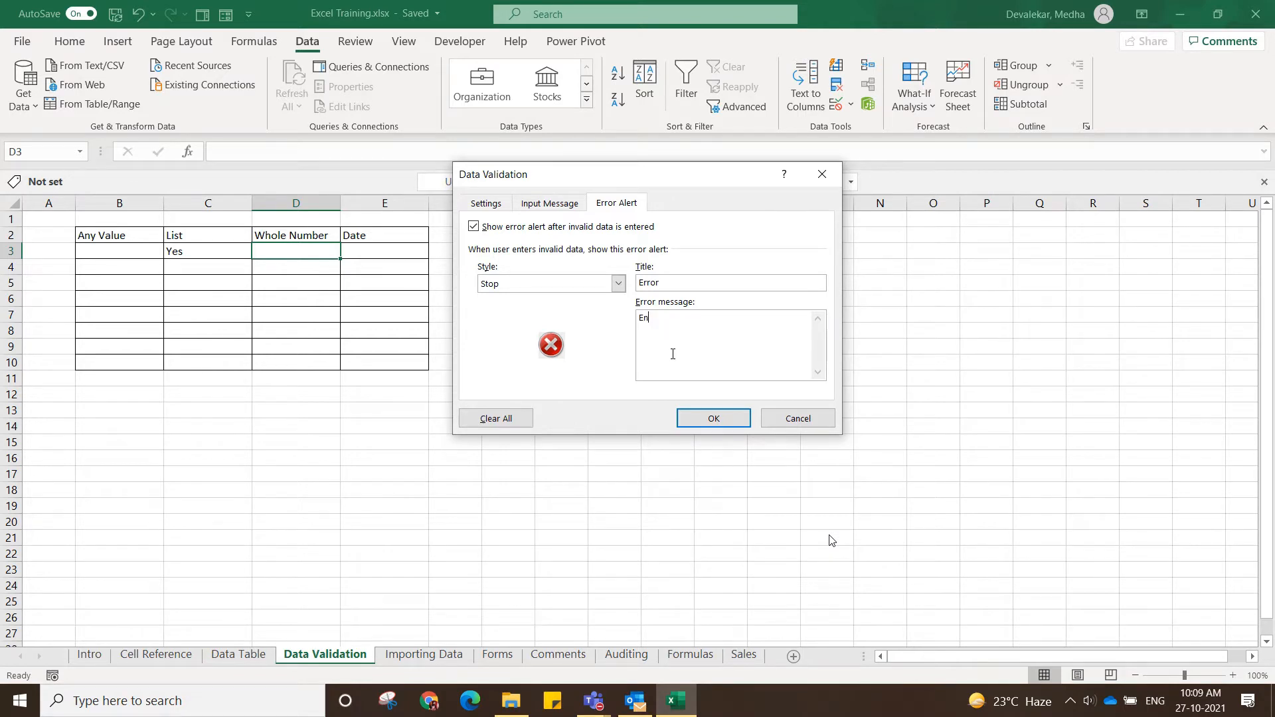
type("ter value between 1 and 100")
left_click(729, 420)
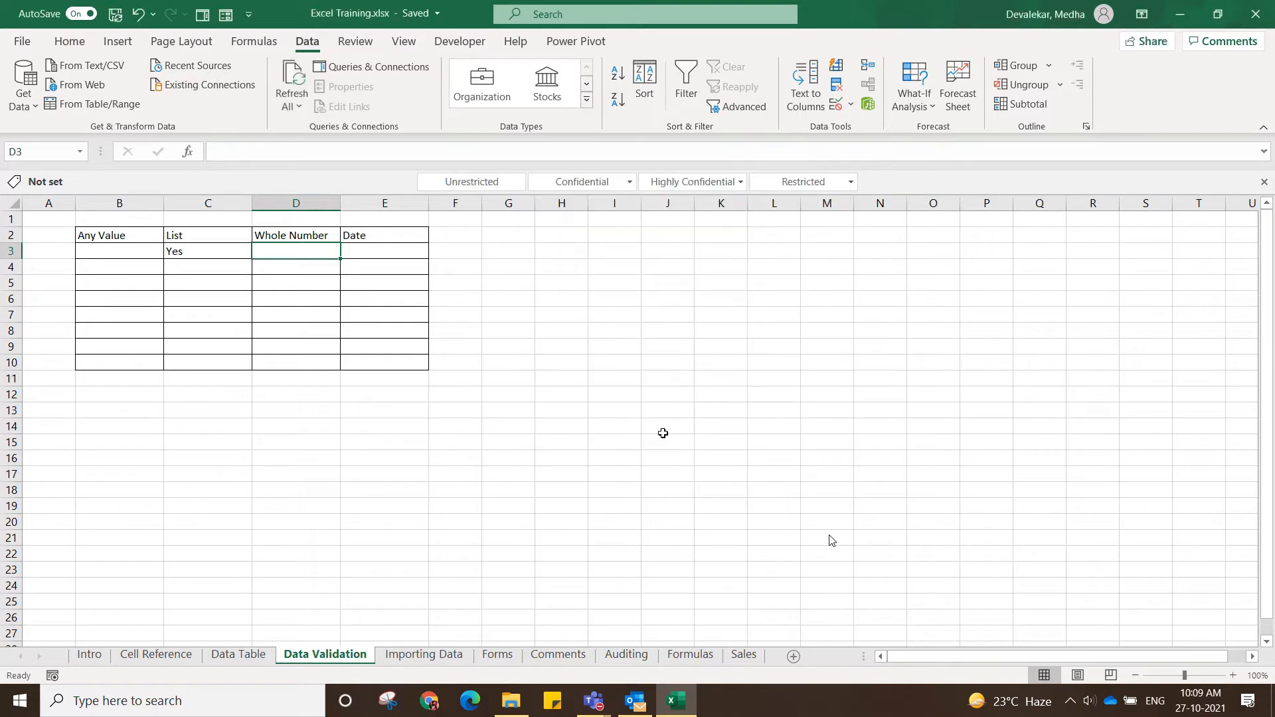
Test the whole-number rule by trying to enter 101 in D3.
left_click(503, 423)
left_click(327, 256)
type("101")
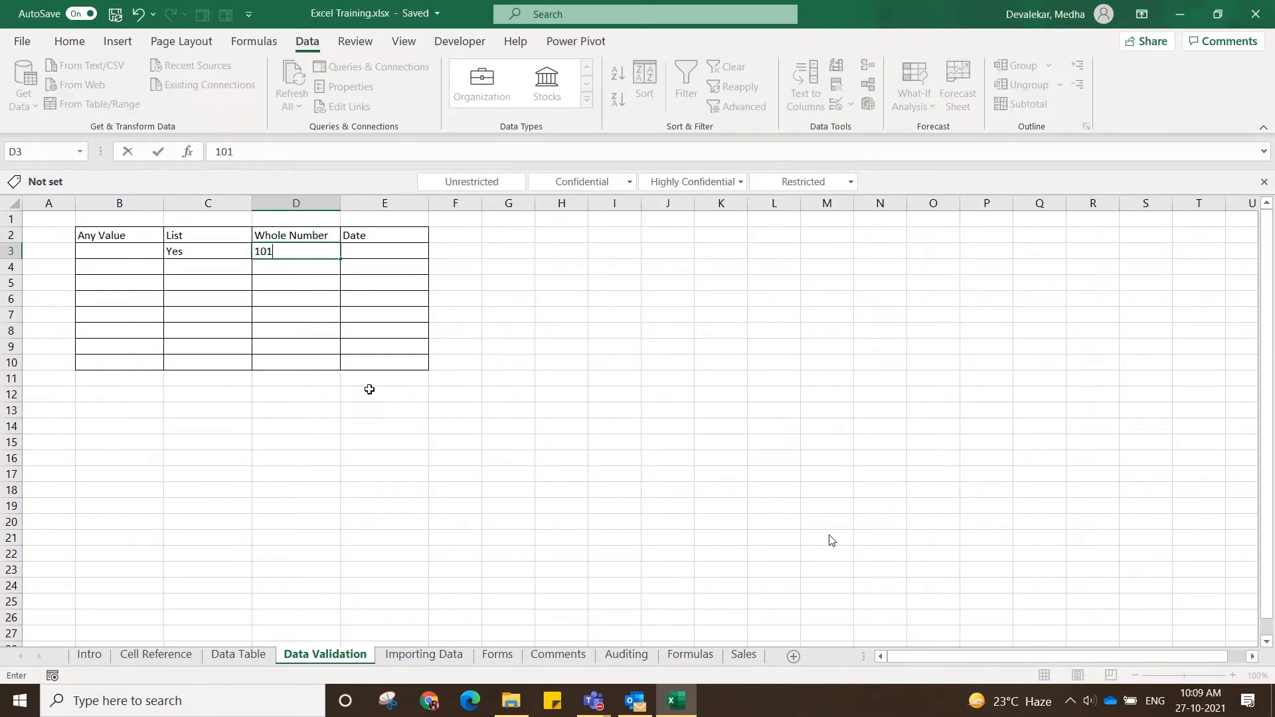
key("Return")
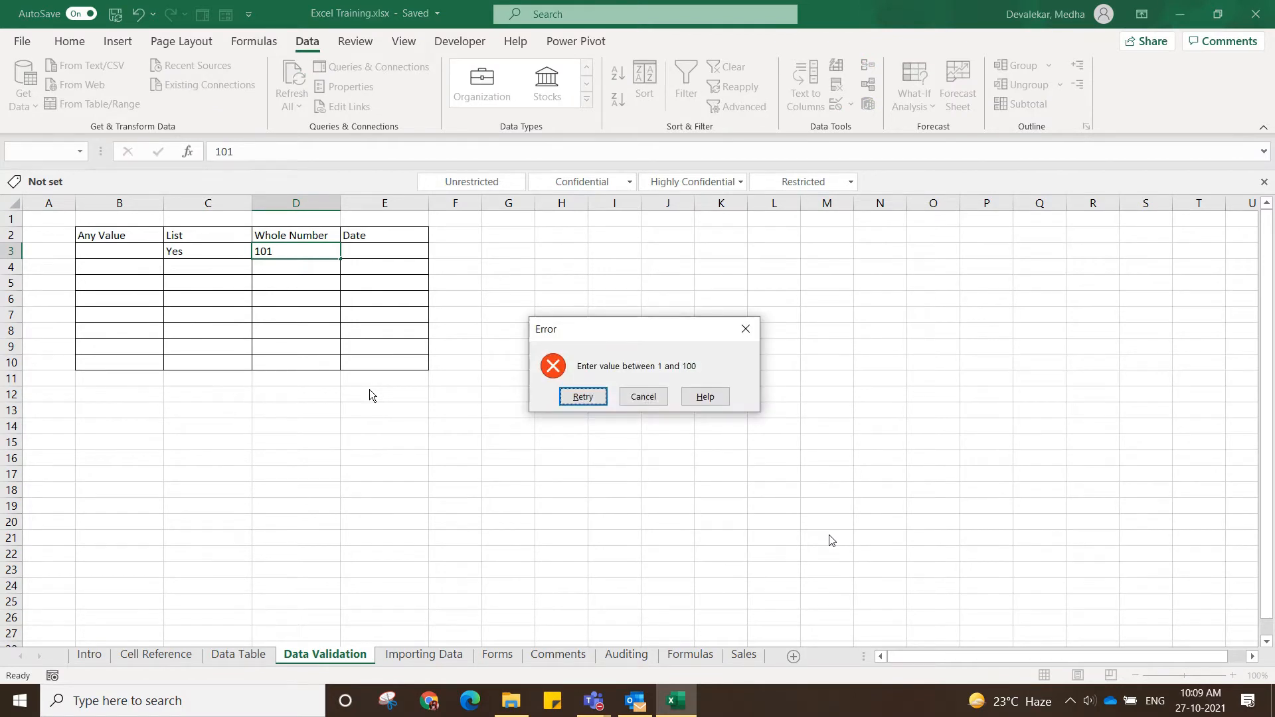
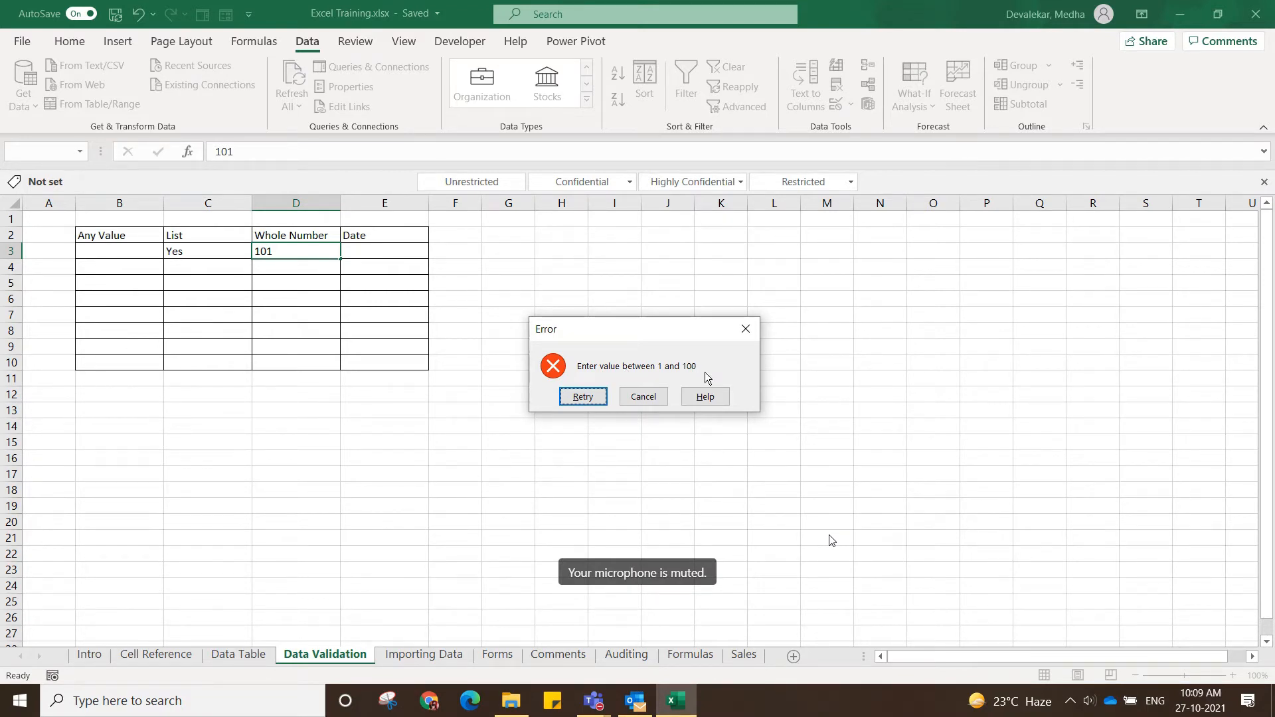
Retry the rejected entry and enter 93 in D3 instead.
left_click(583, 397)
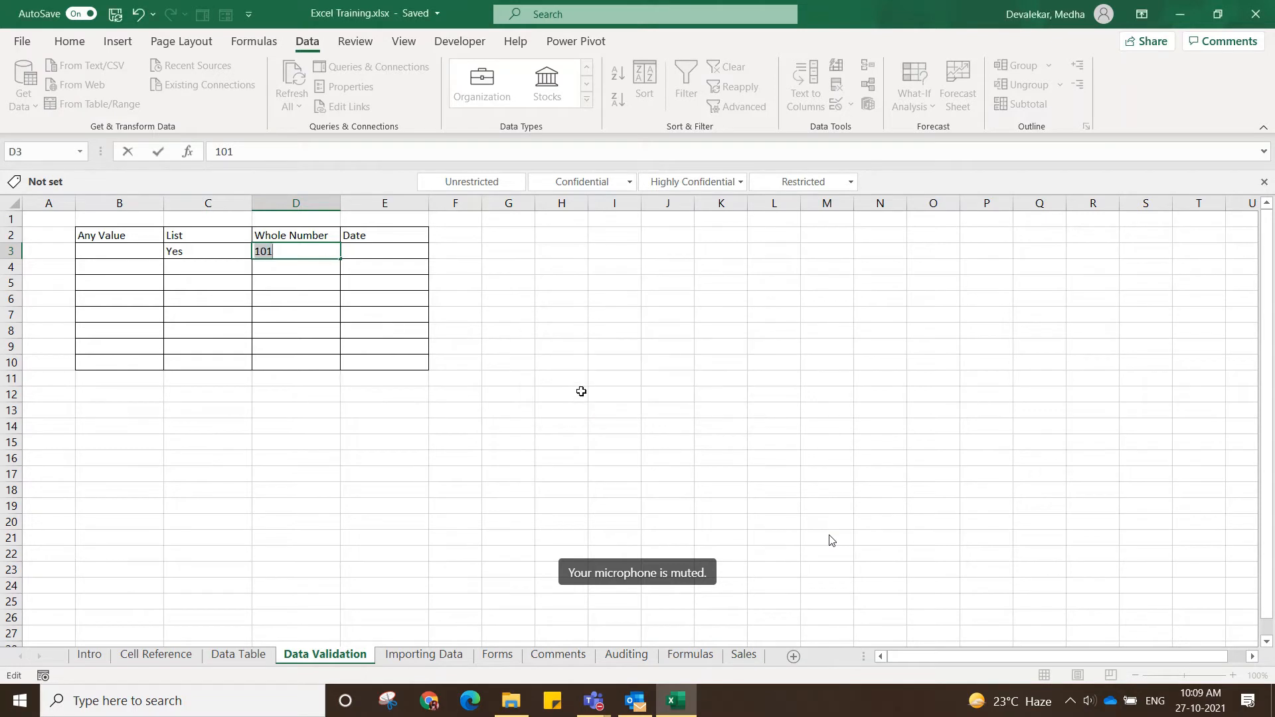
left_click(282, 247)
key("BackSpace")
key("BackSpace")
key("BackSpace")
type("9")
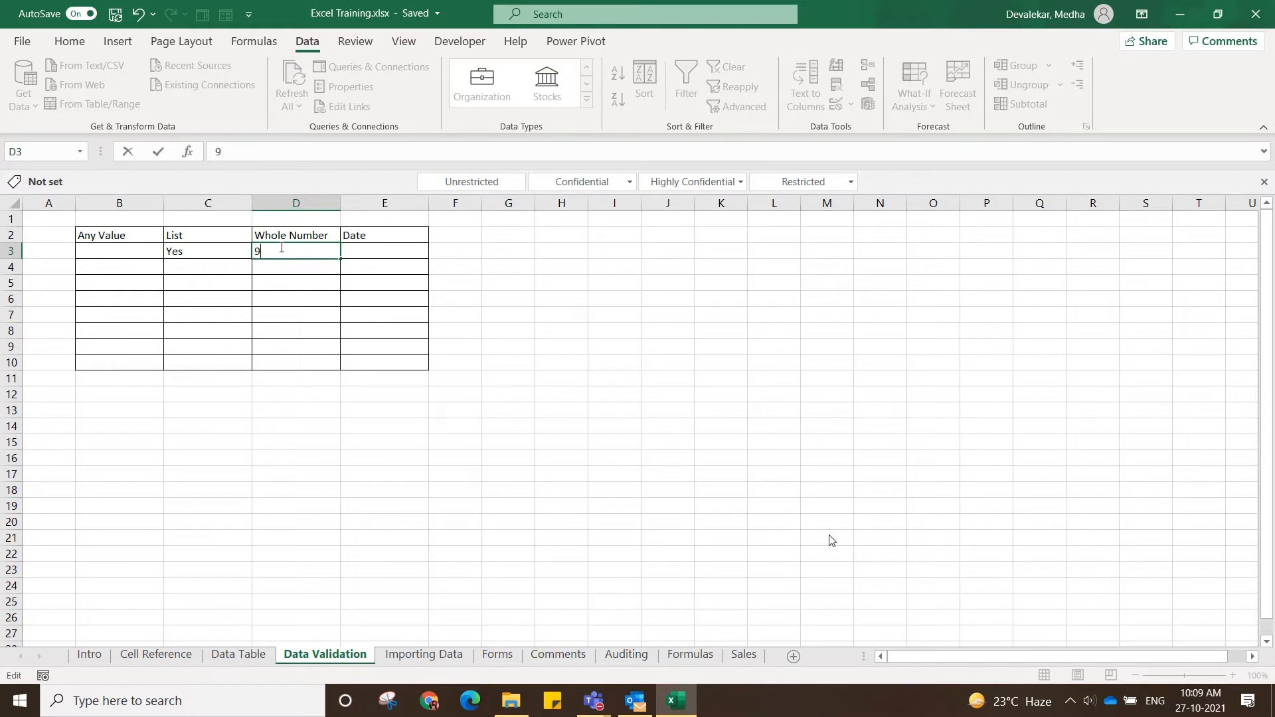
type("3")
key("Return")
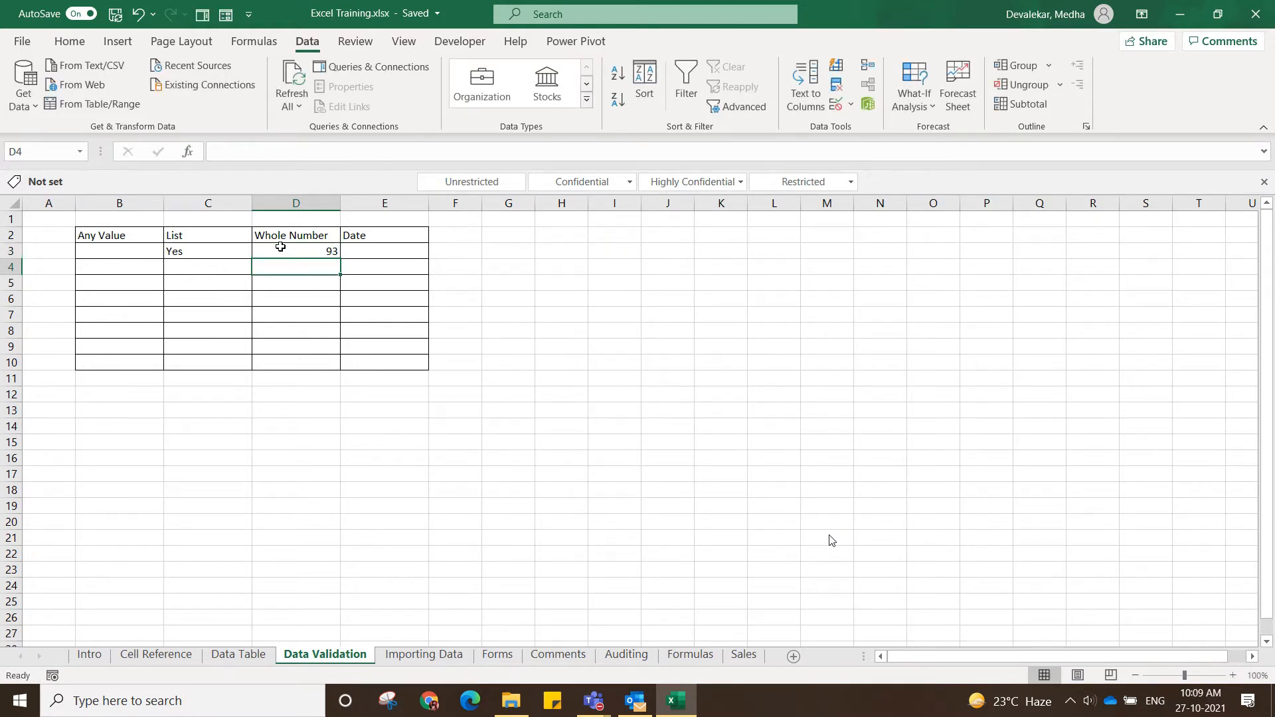
Clear the value in D3 and fill the empty cell with its validation rule down to D10.
left_click(322, 249)
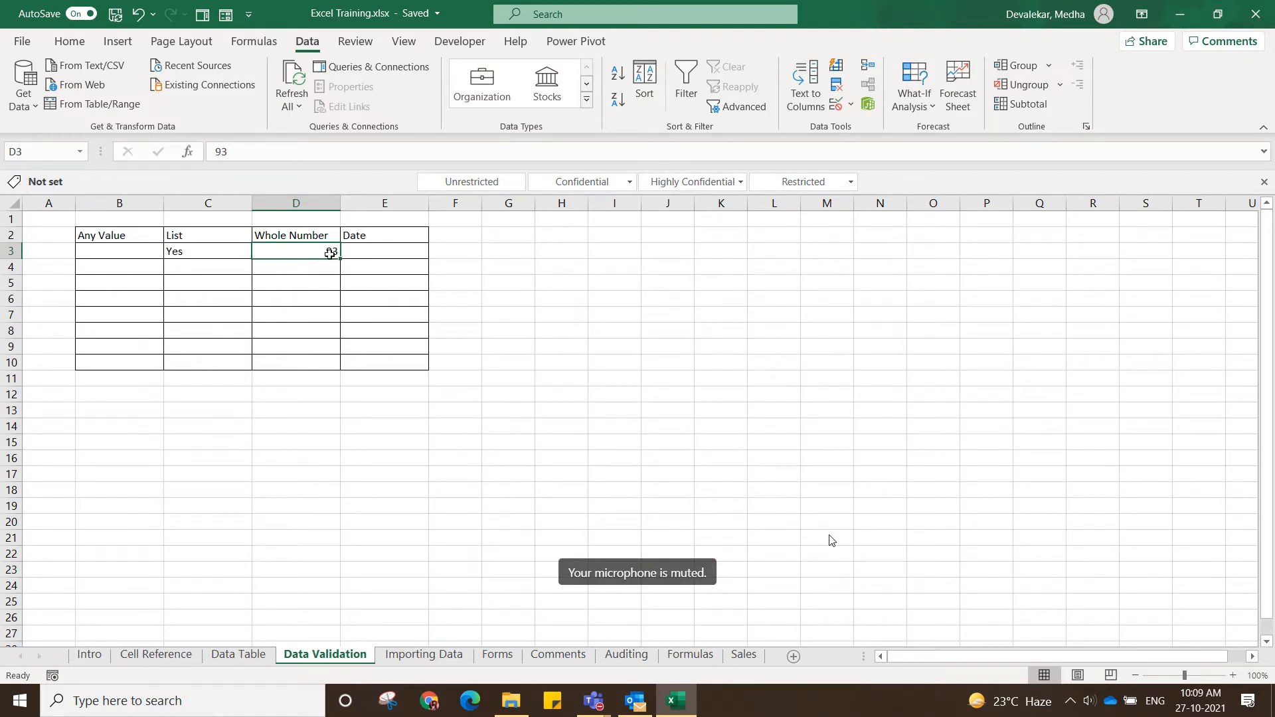
key("Delete")
left_click_drag(326, 250, 332, 365)
left_click(348, 430)
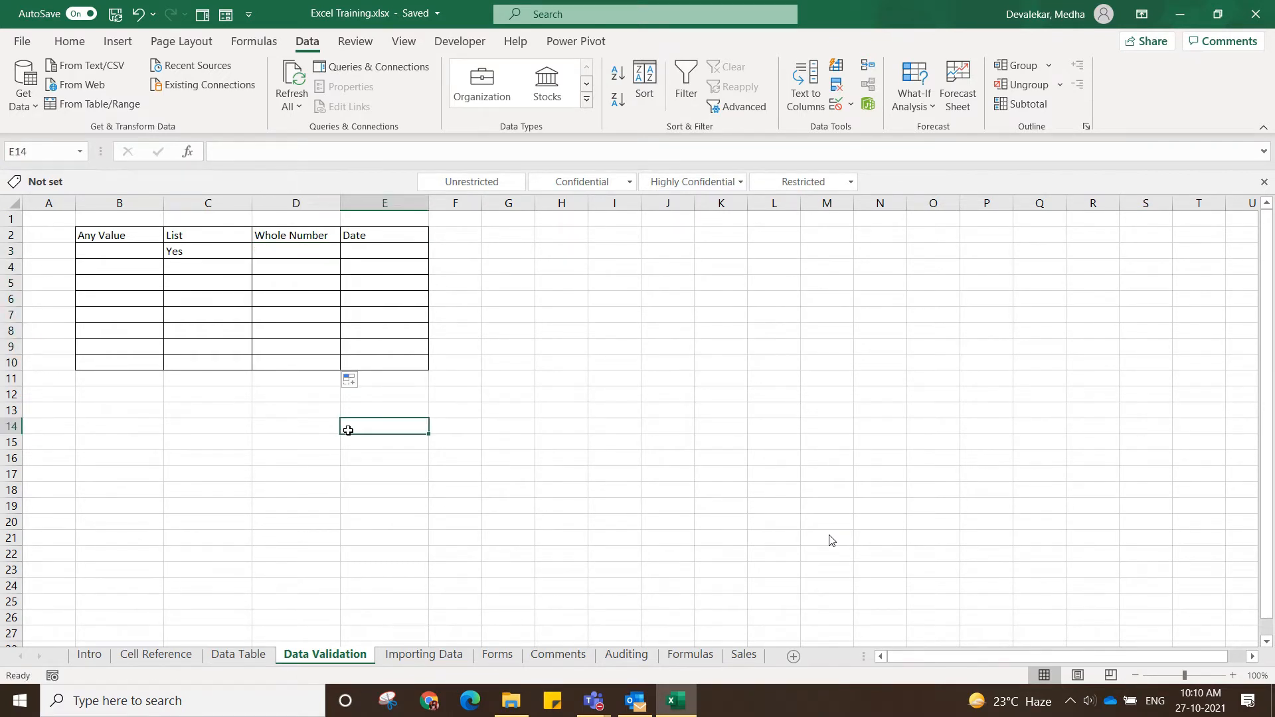
Test the copied whole-number rule by trying to enter 105 in D6, and clear the entry.
left_click(315, 271)
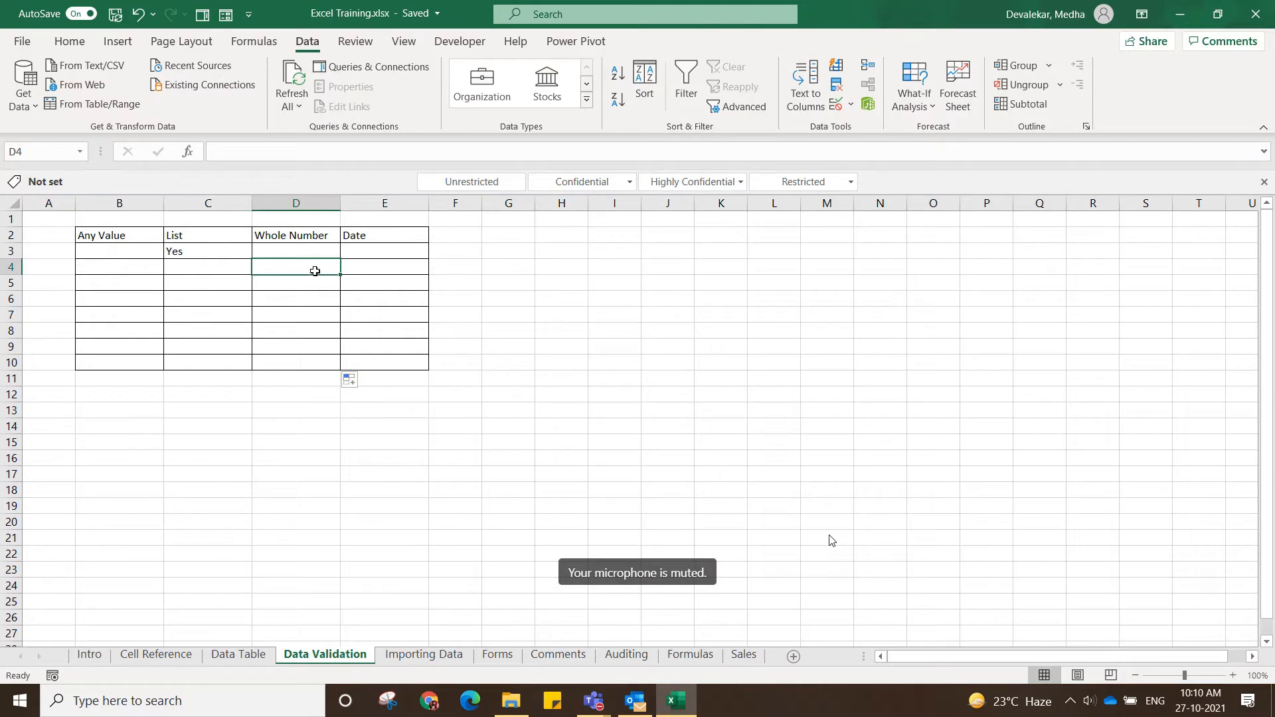
left_click(330, 297)
type("105")
key("Return")
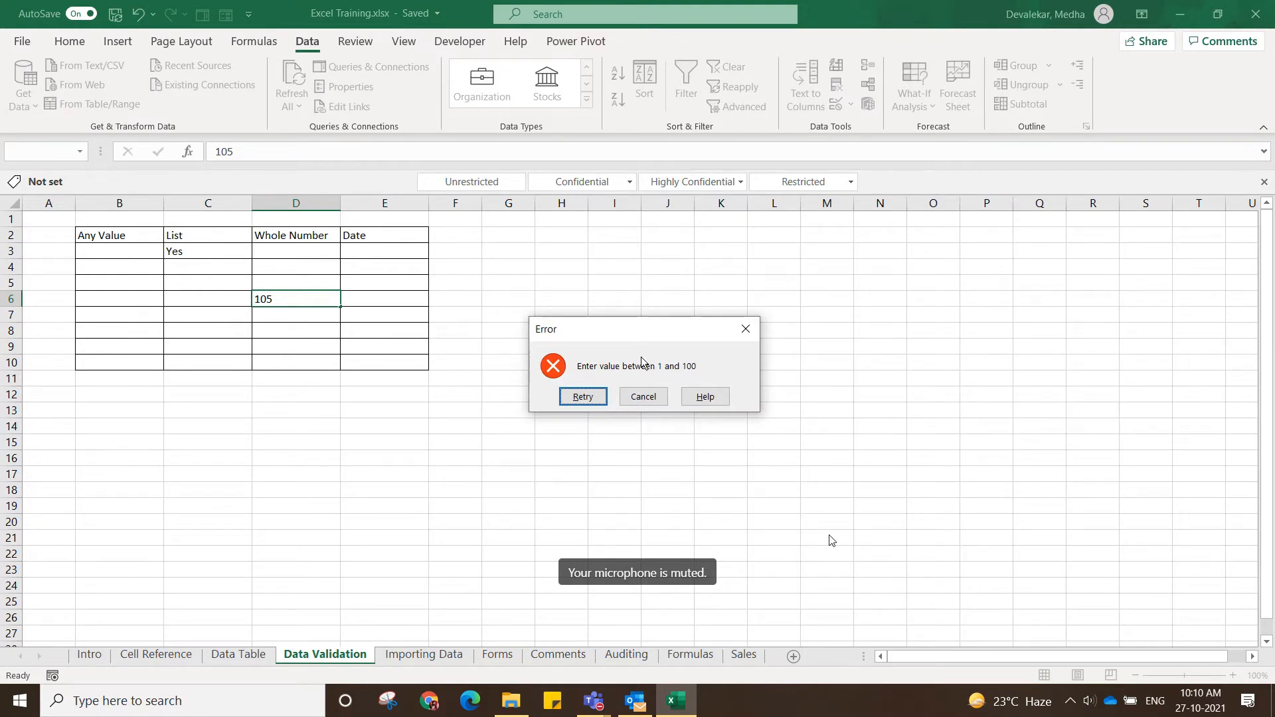
left_click(583, 396)
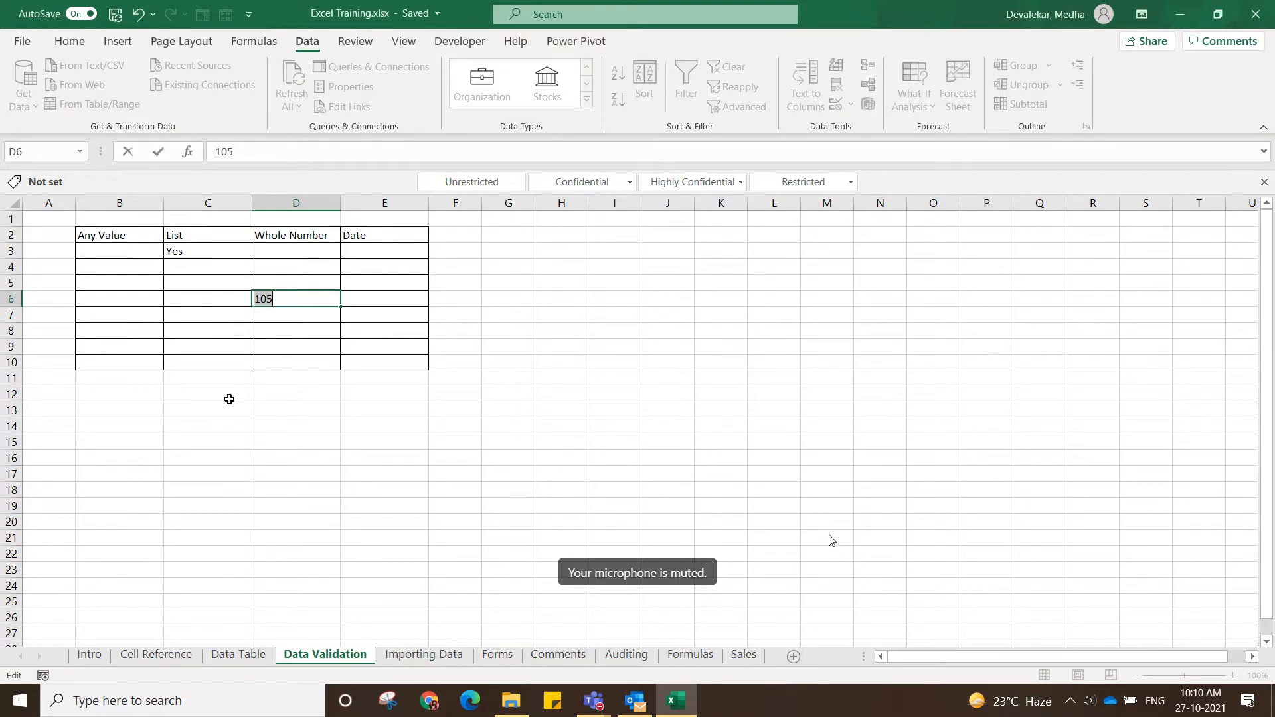
key("Return")
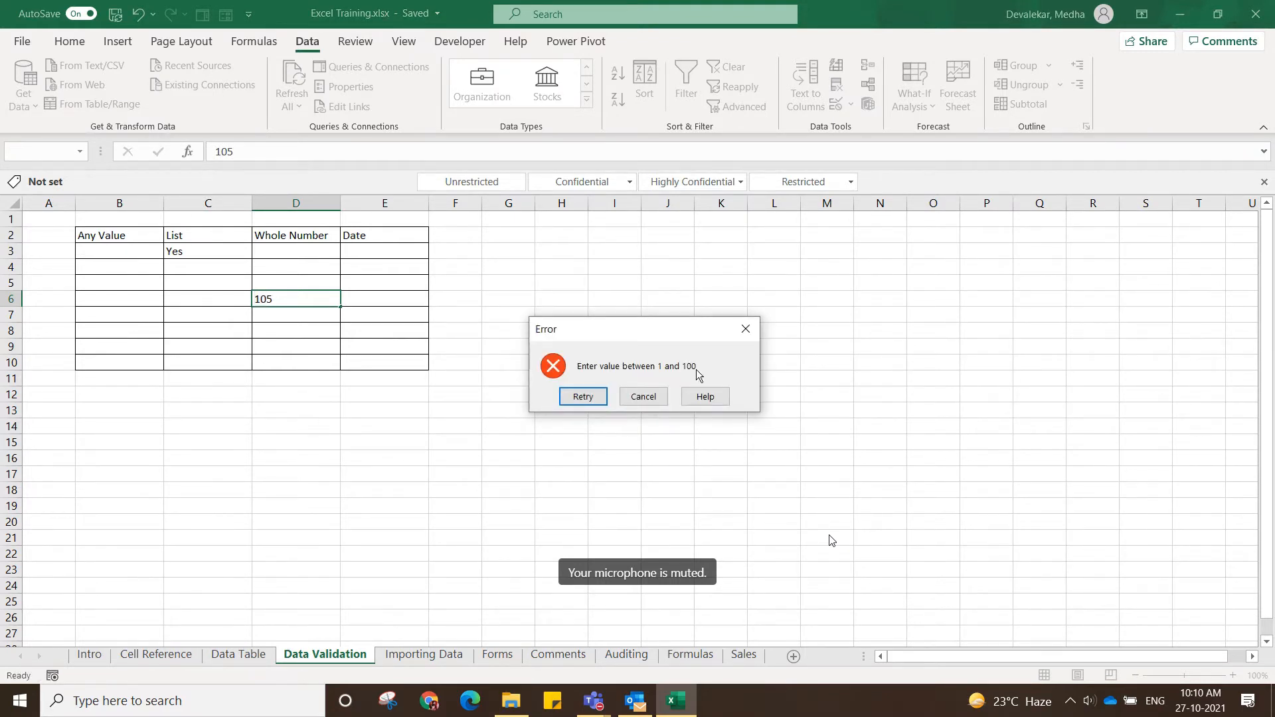
left_click(582, 397)
key("Delete")
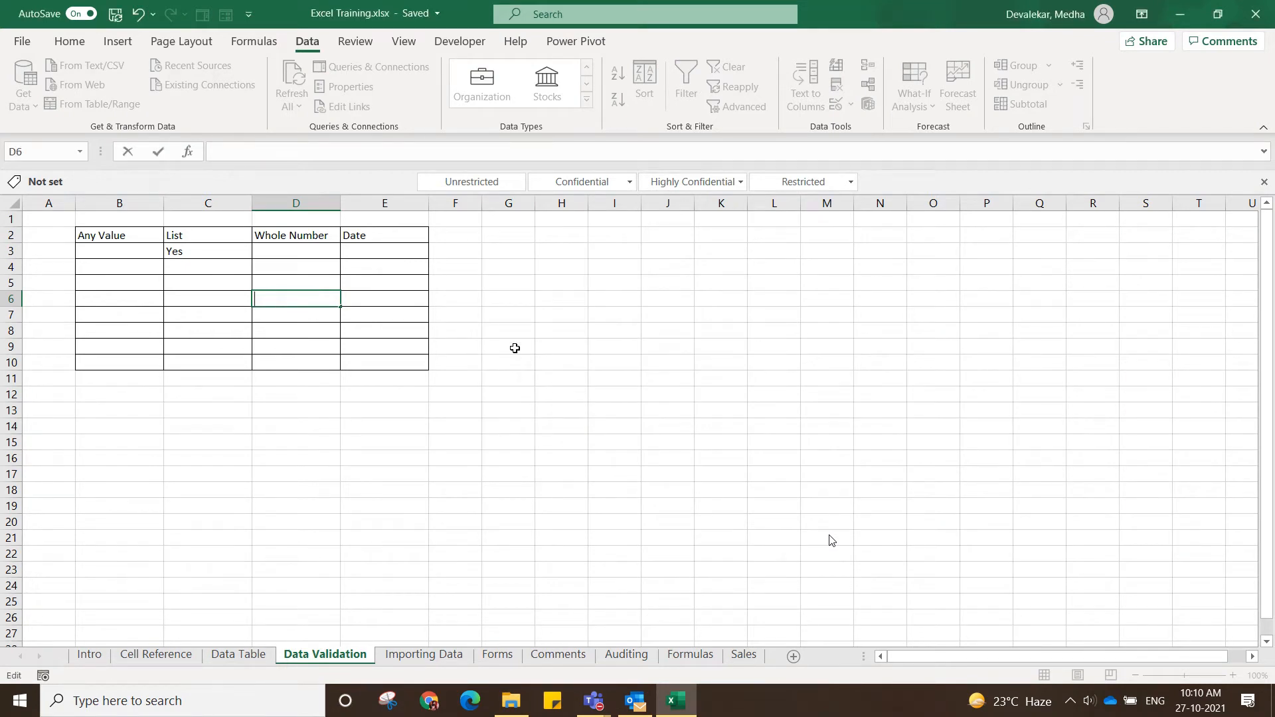
left_click(512, 411)
Look at the validation criteria types available for E3 in the Date column, and close the settings without changes.
left_click(375, 247)
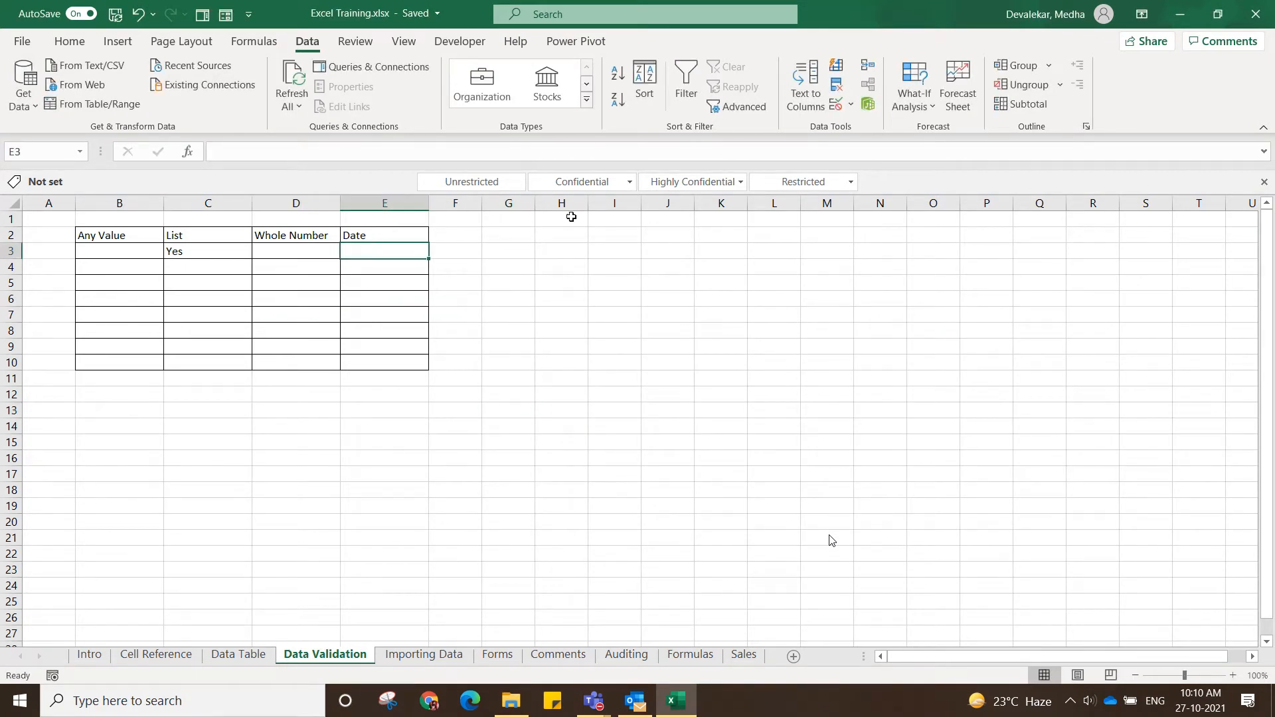
left_click(851, 105)
left_click(879, 128)
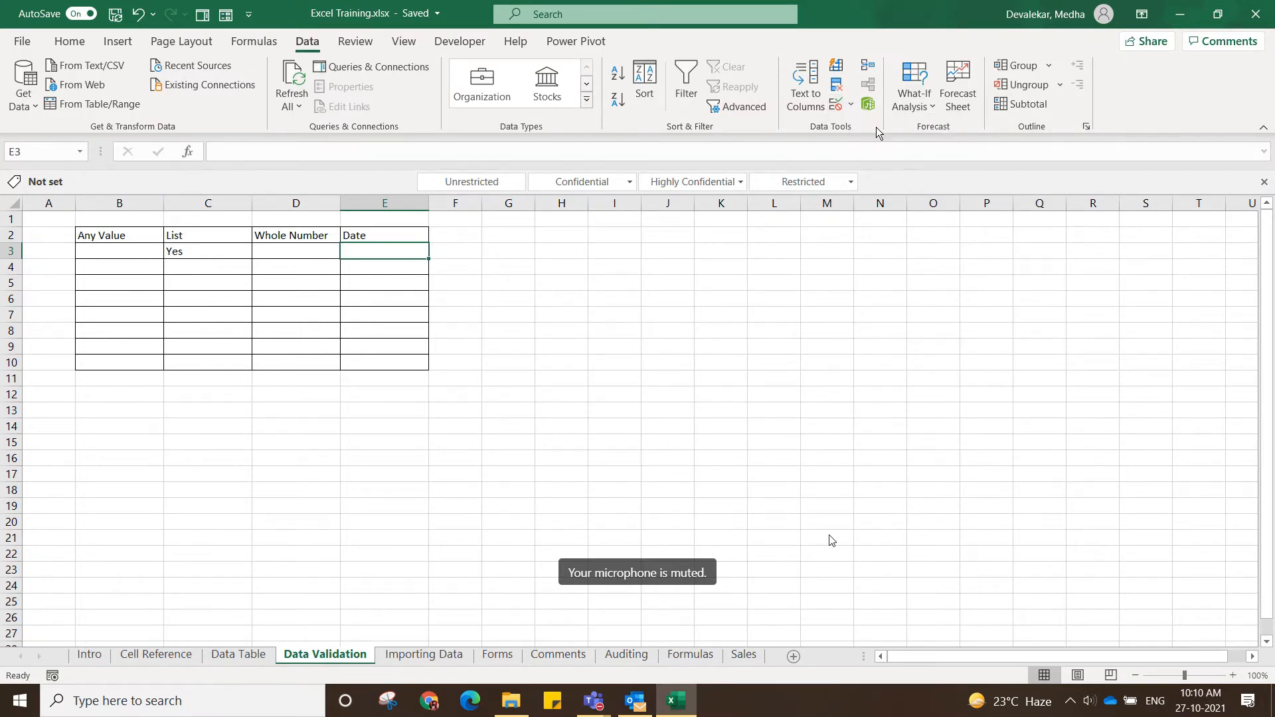
left_click(485, 206)
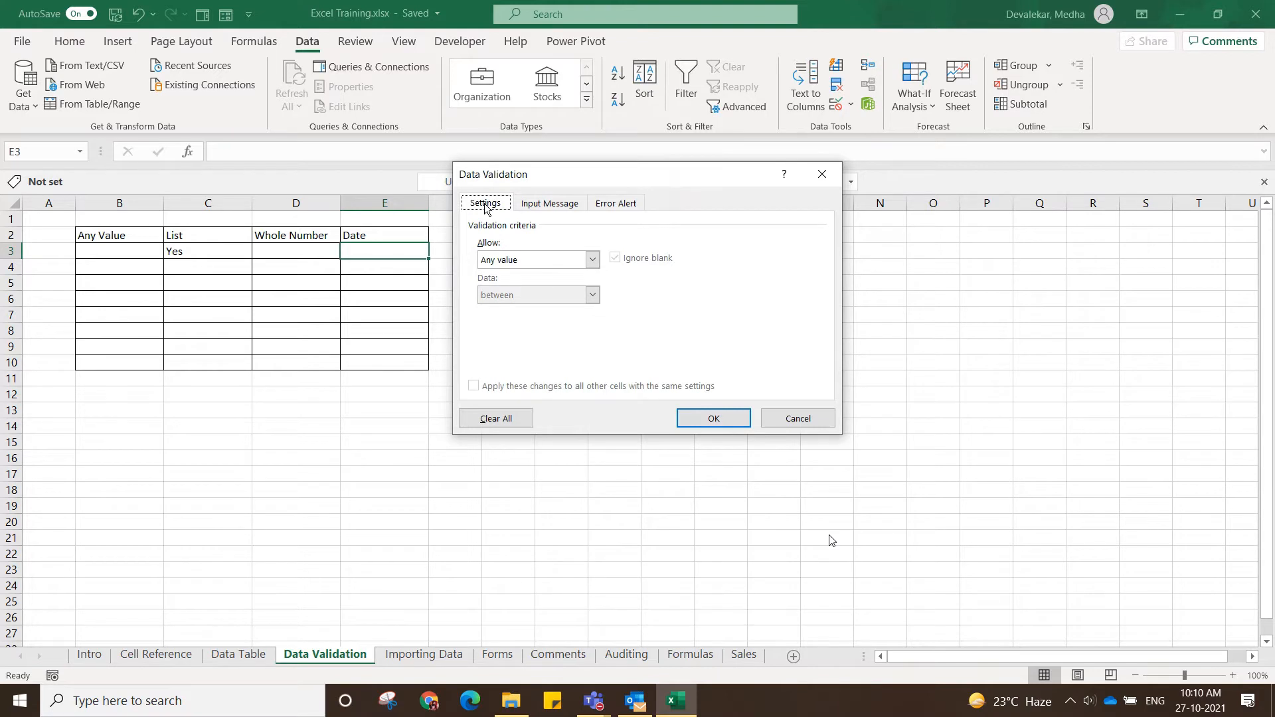
left_click(592, 259)
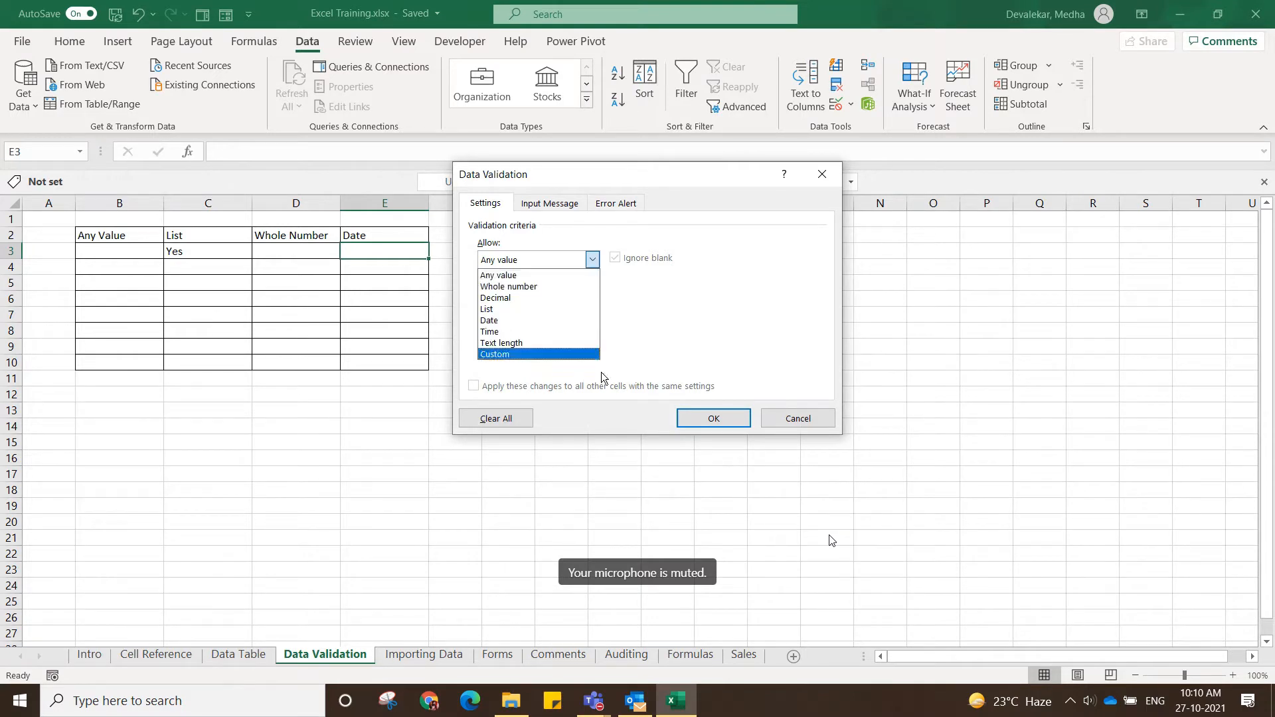
left_click(797, 419)
left_click(797, 418)
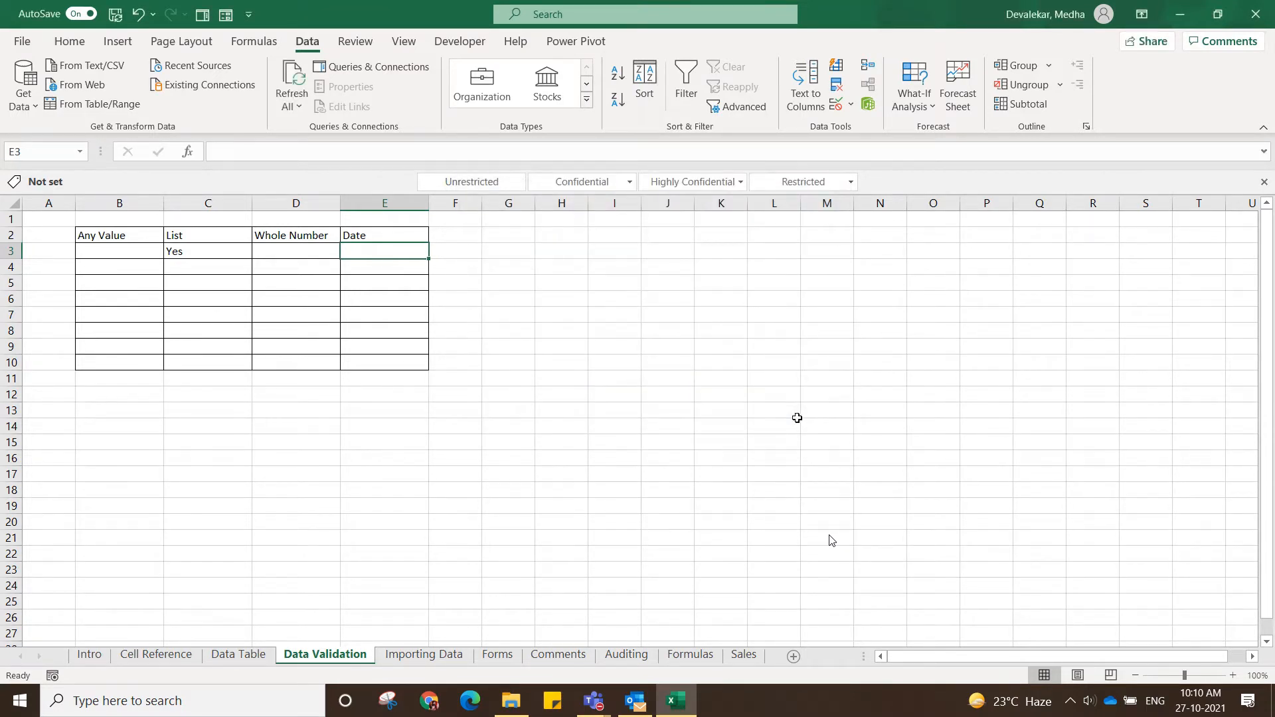
left_click(345, 535)
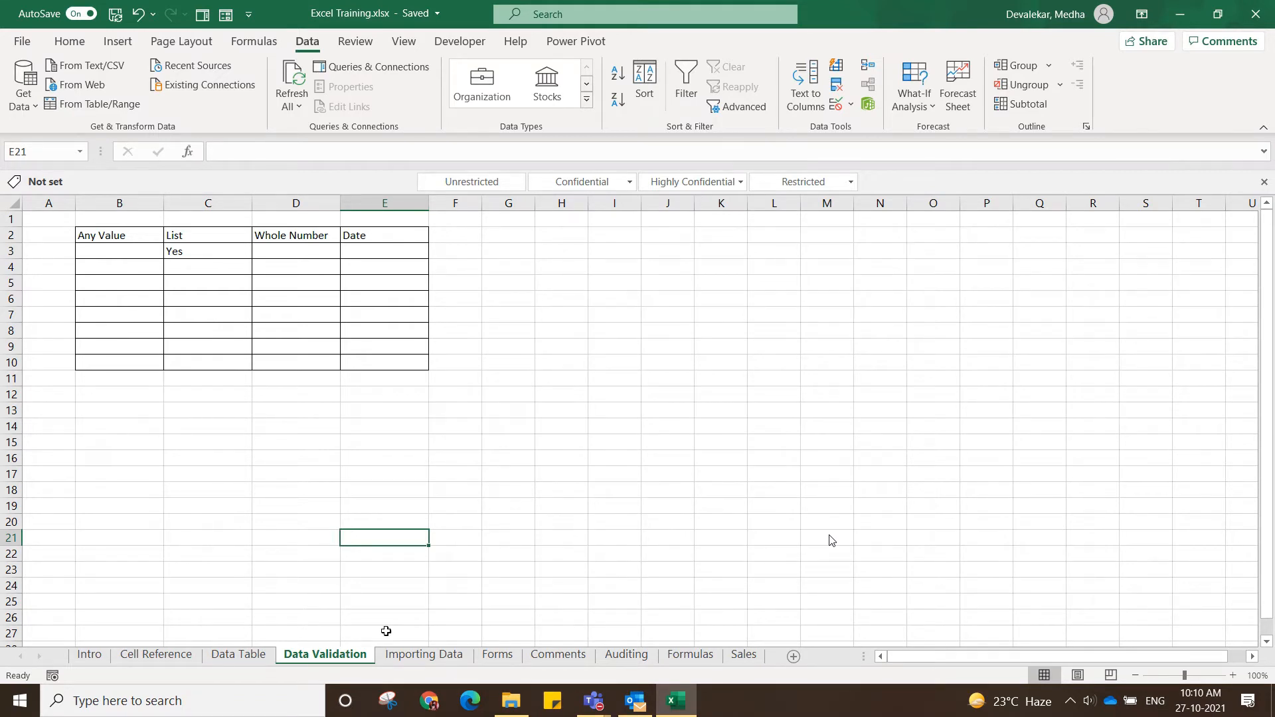
Switch to the Importing Data sheet.
left_click(422, 656)
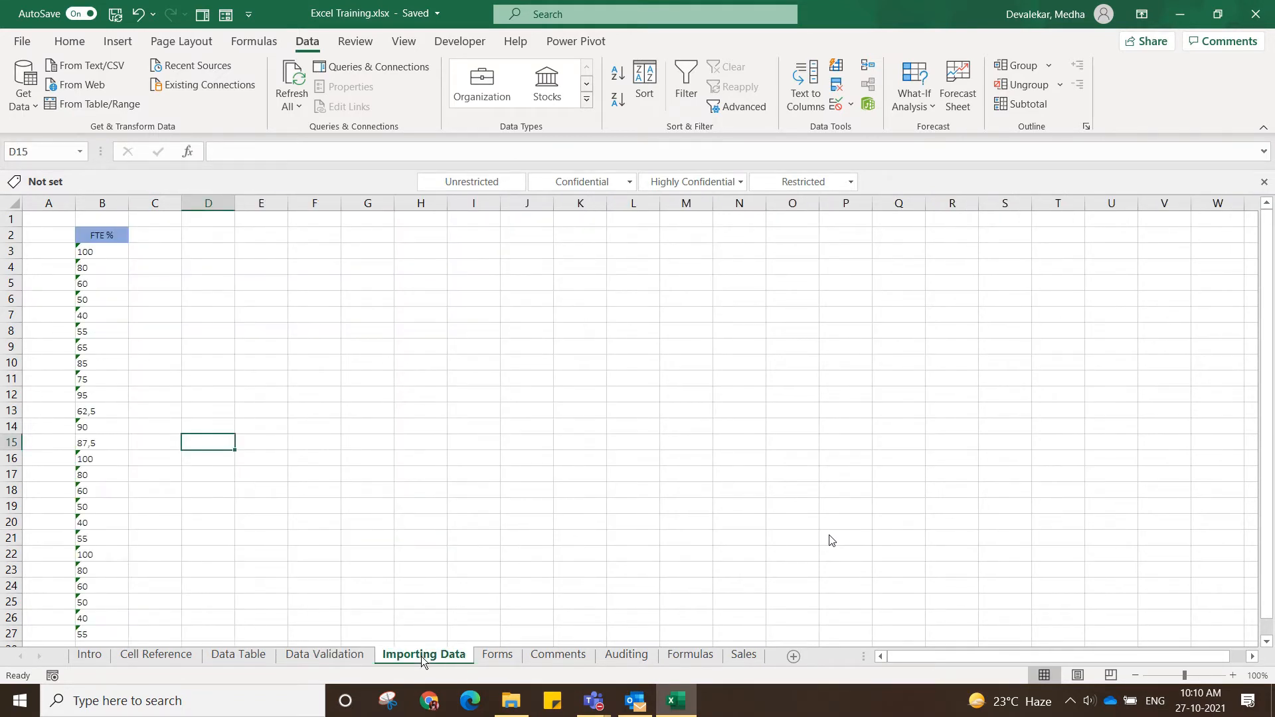
left_click(308, 657)
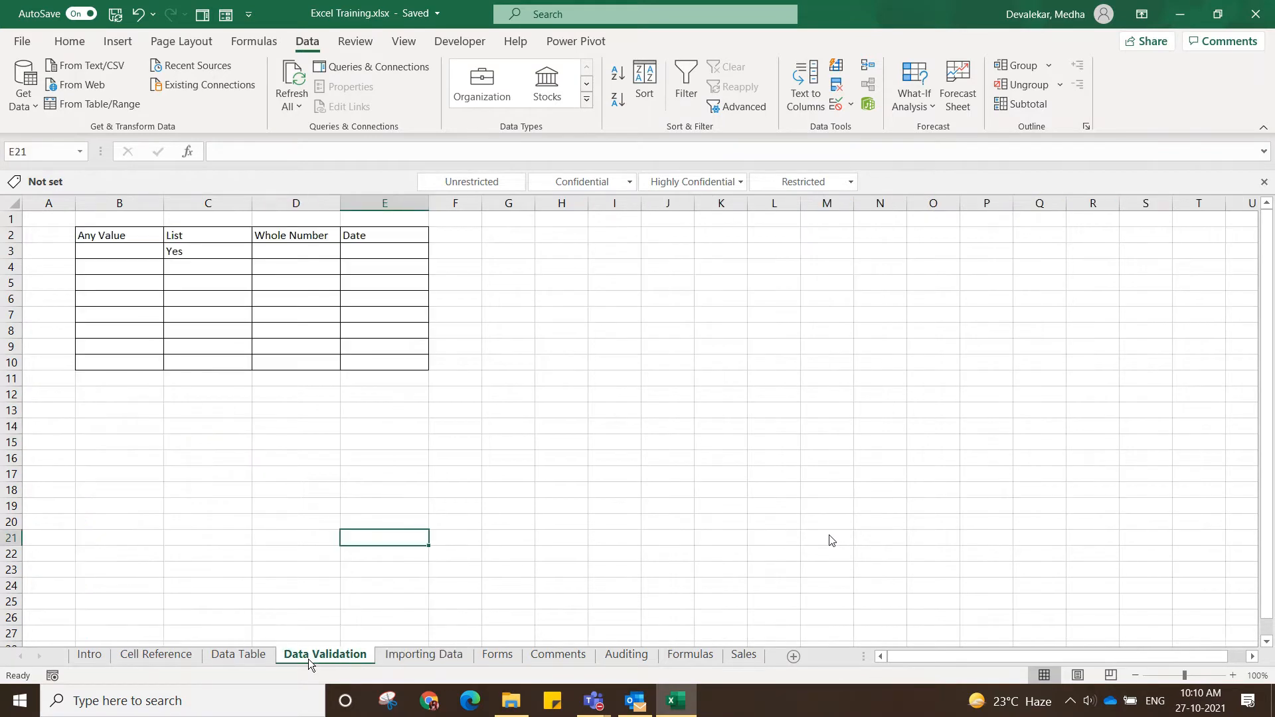
left_click(392, 657)
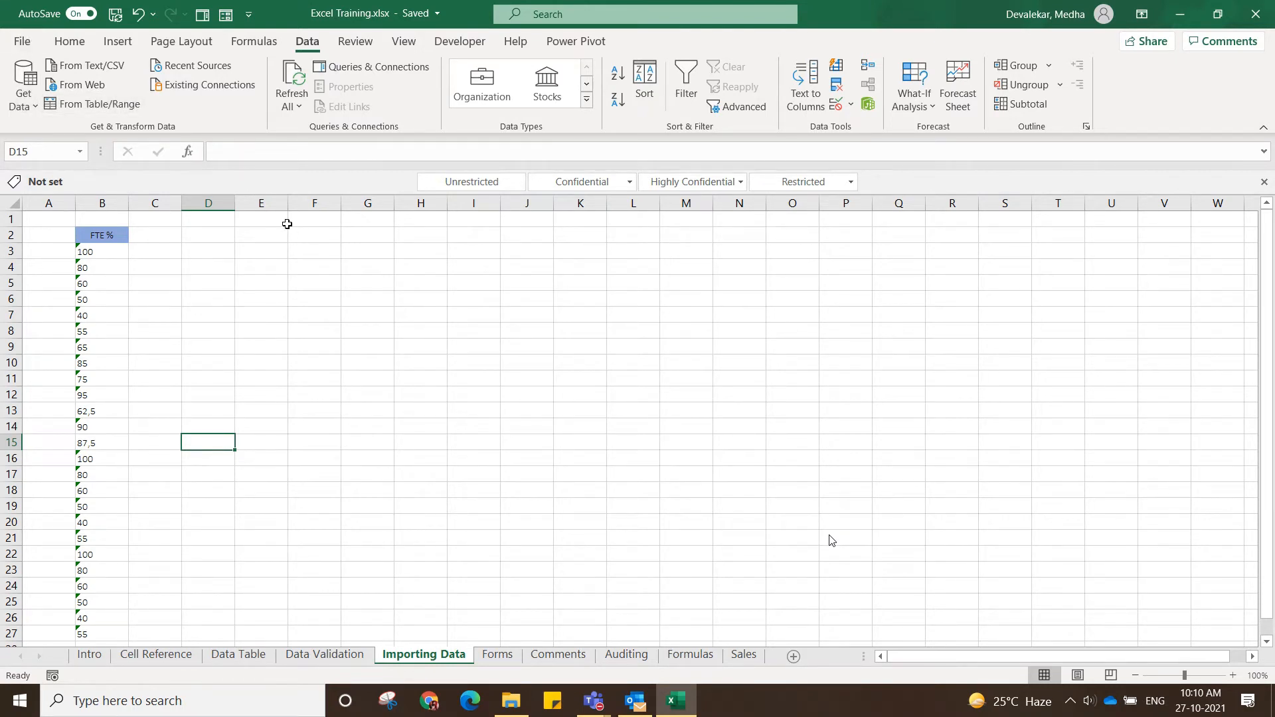
Examine the FTE % column and the error-checking options offered for the number in B3.
left_click(116, 231)
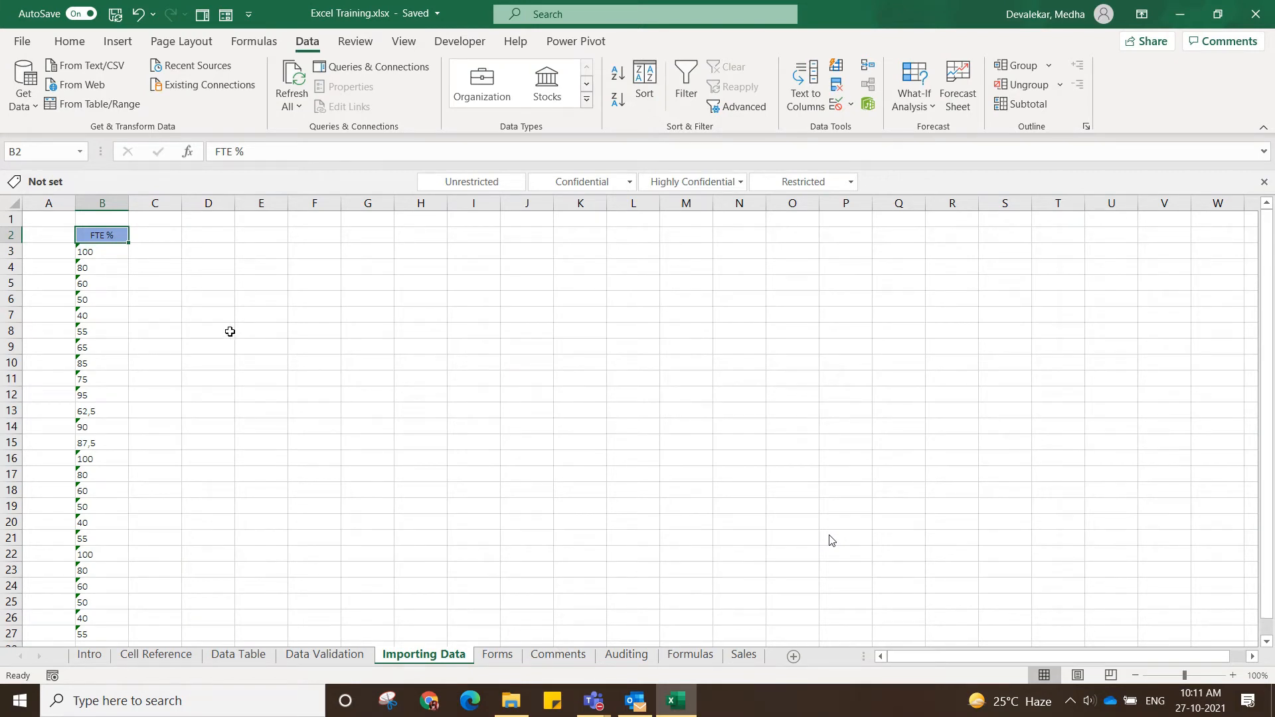
left_click(106, 251)
left_click(172, 263)
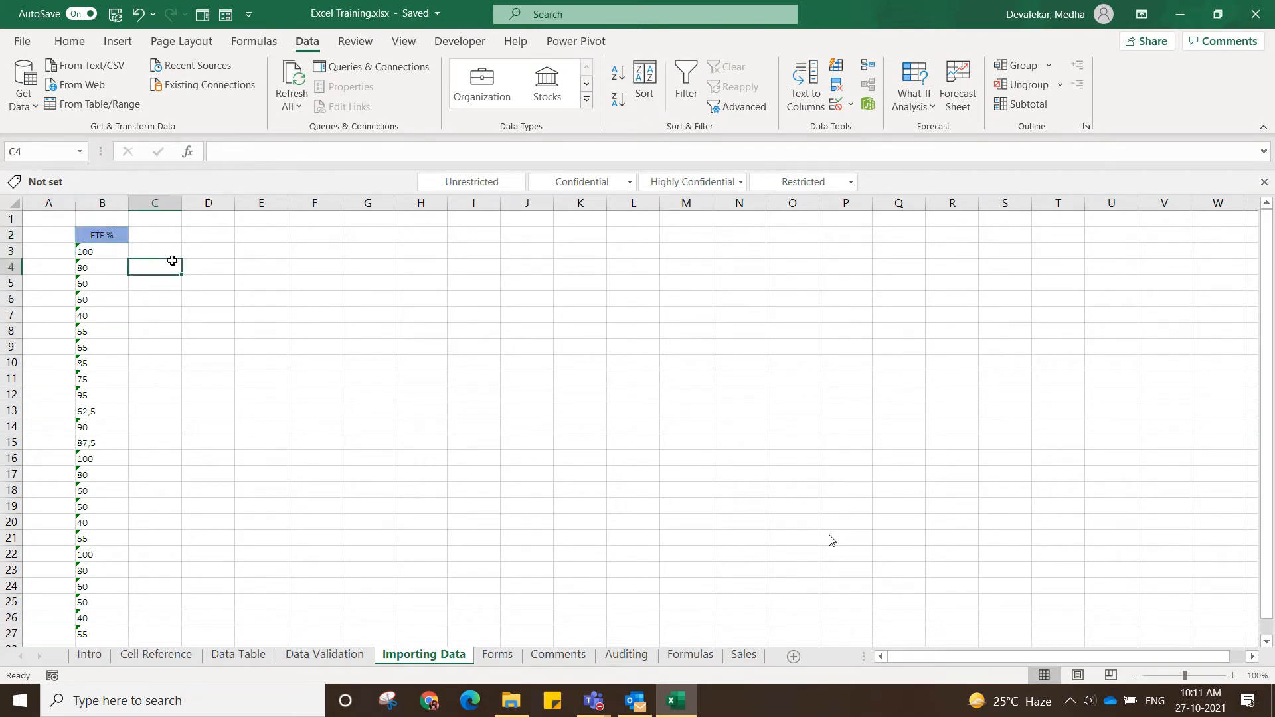
left_click(87, 250)
mouse_move(53, 252)
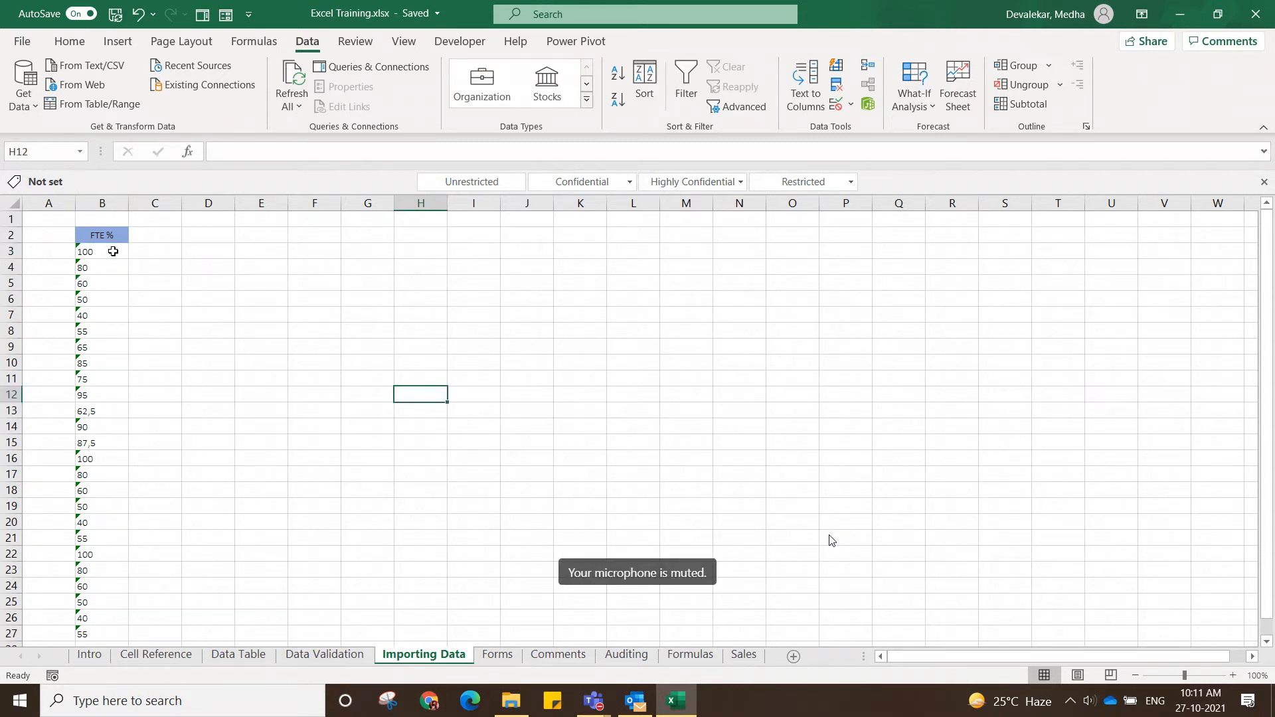
left_click(113, 251)
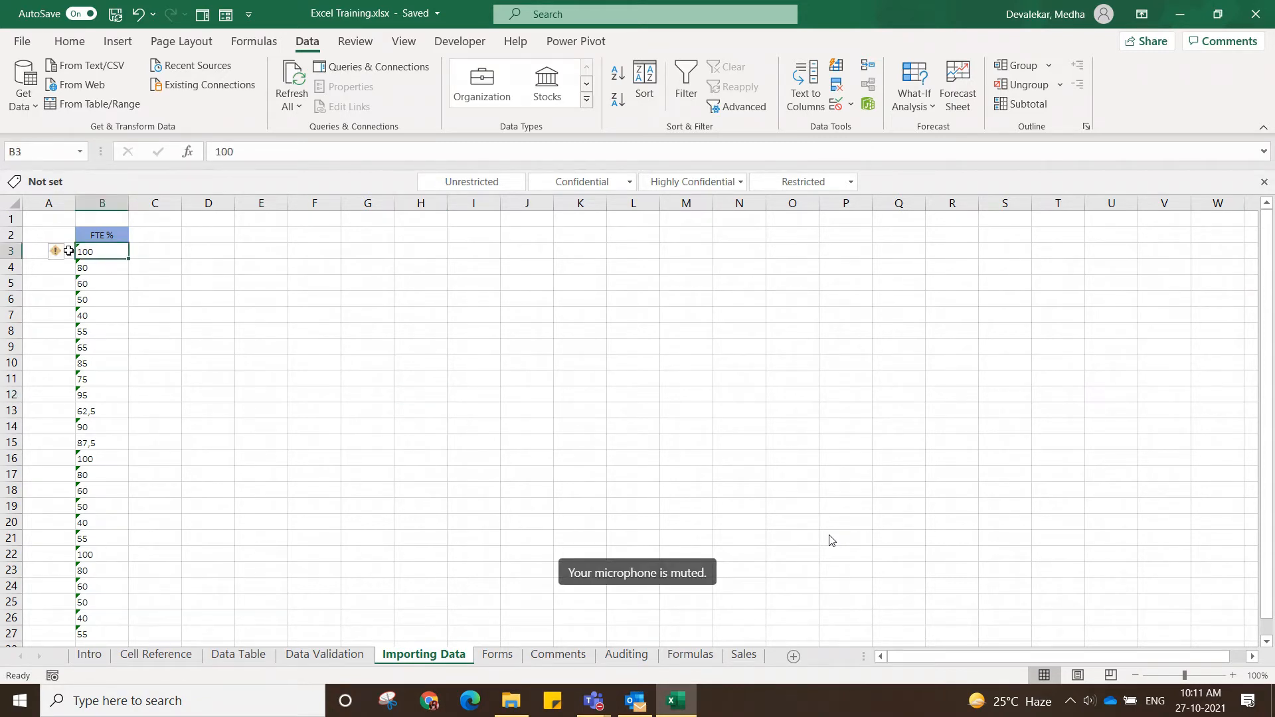
mouse_move(57, 260)
left_click(64, 256)
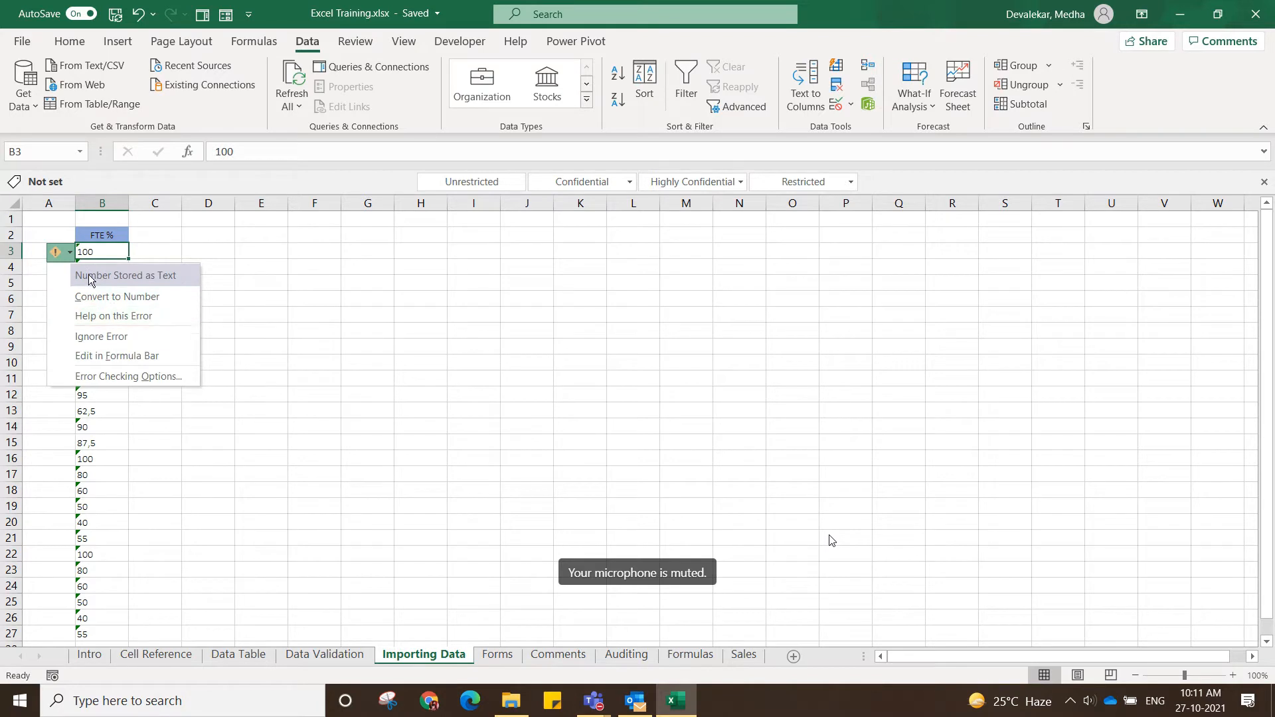
left_click(230, 321)
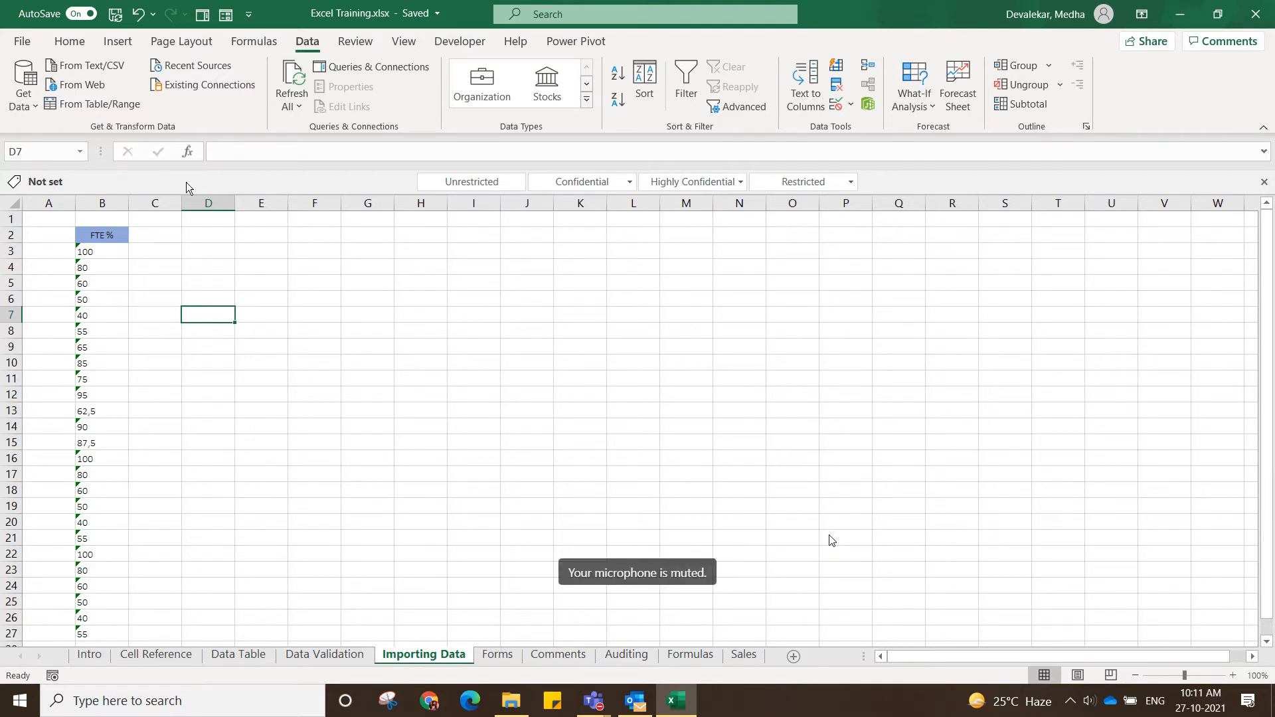
Convert column B to numbers with Text to Columns, using Delimited data, the Tab delimiter, General format and the existing advanced separator settings.
left_click(101, 198)
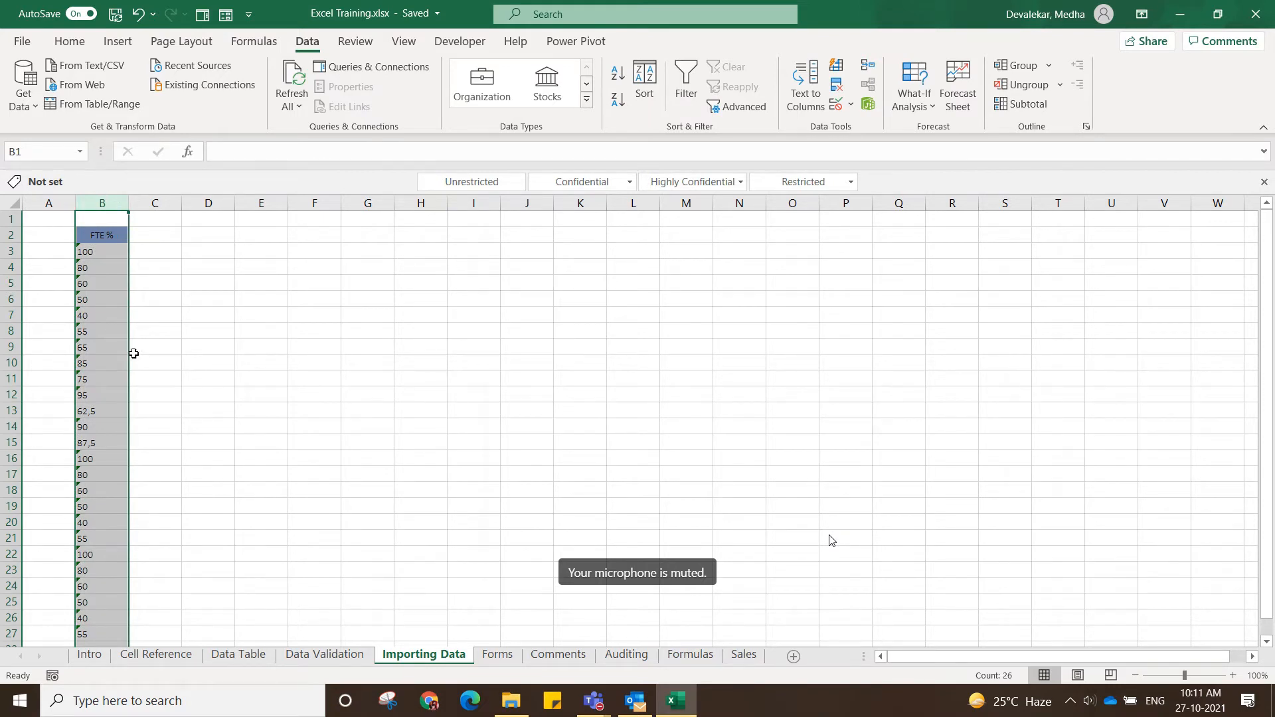
left_click(805, 107)
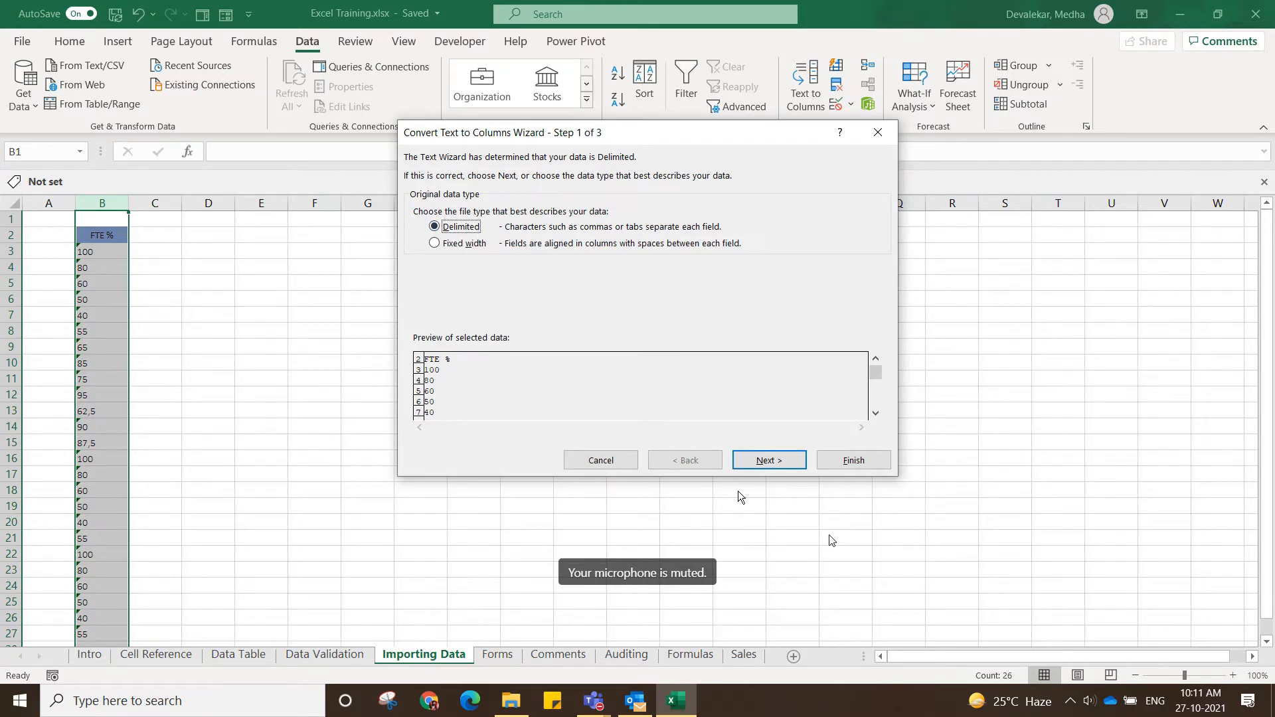
left_click(766, 462)
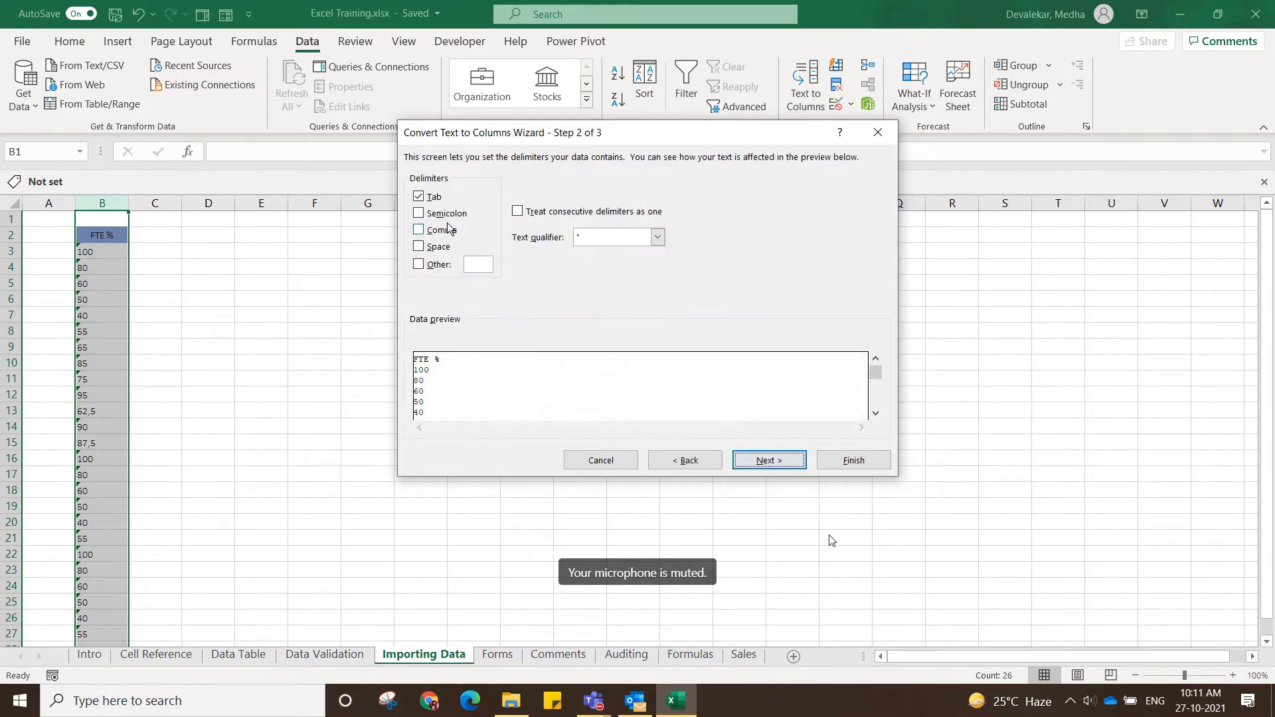
left_click(782, 465)
left_click(729, 231)
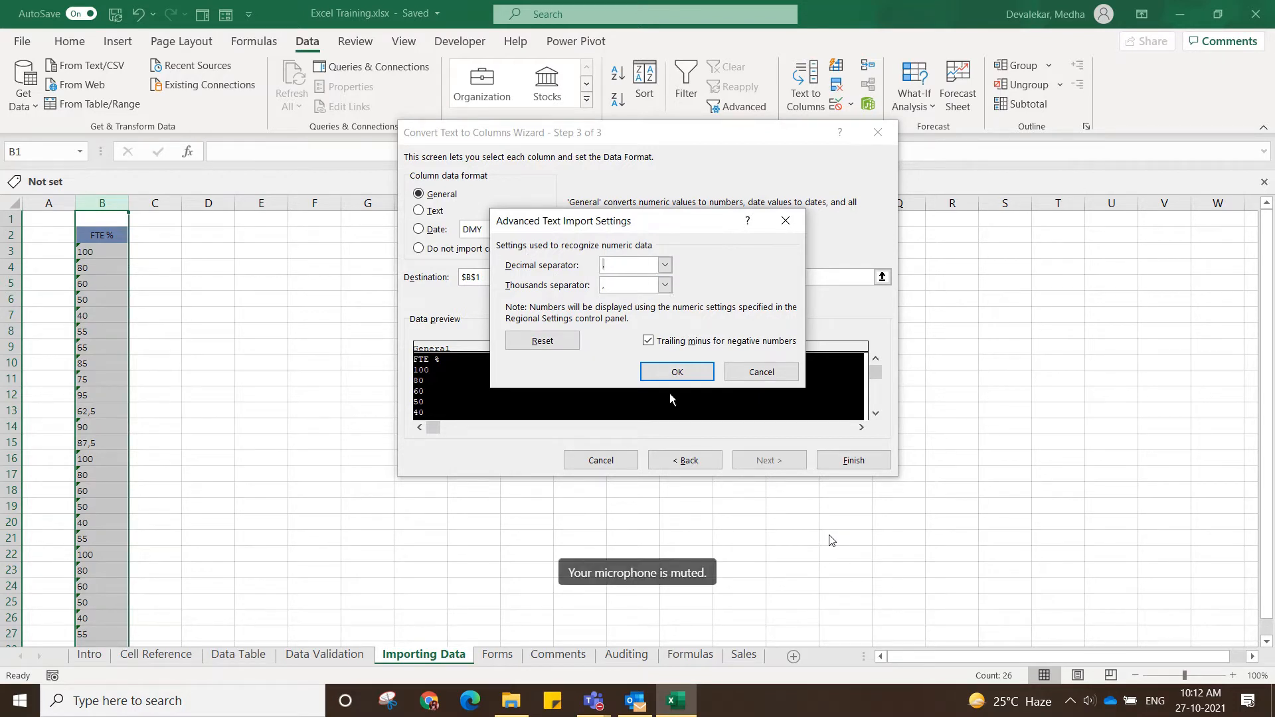
left_click(679, 377)
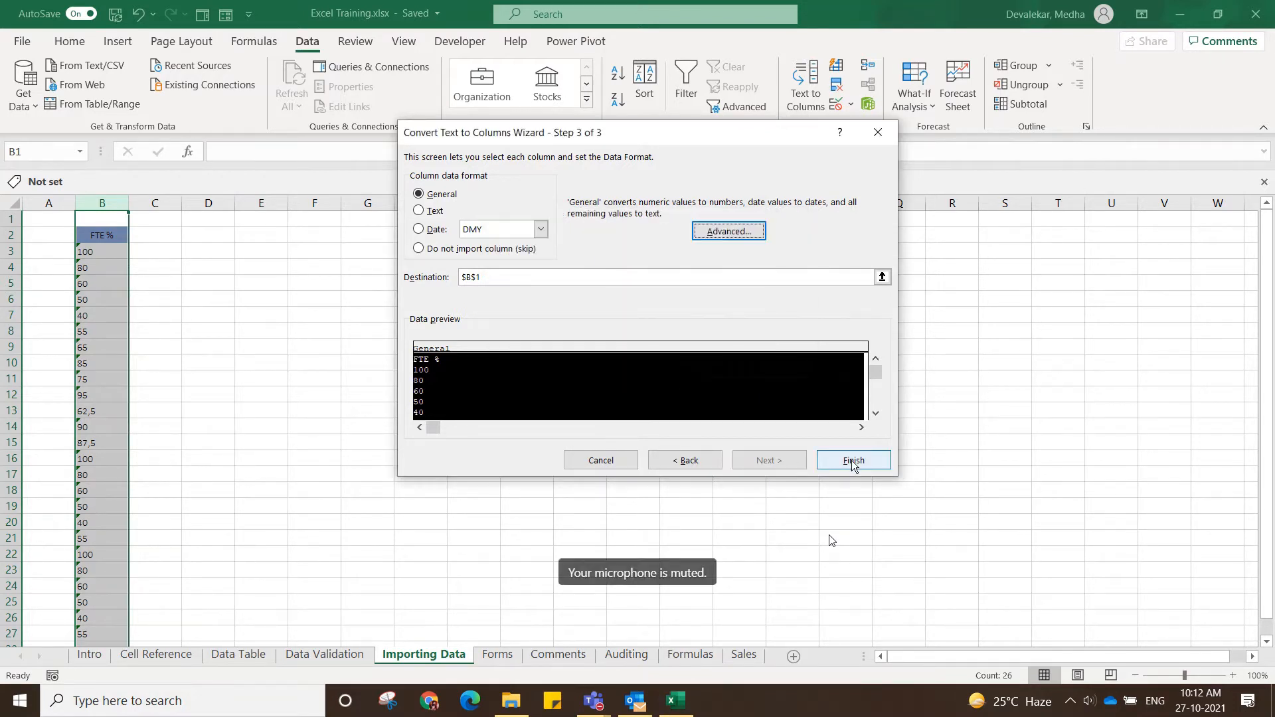
left_click(853, 460)
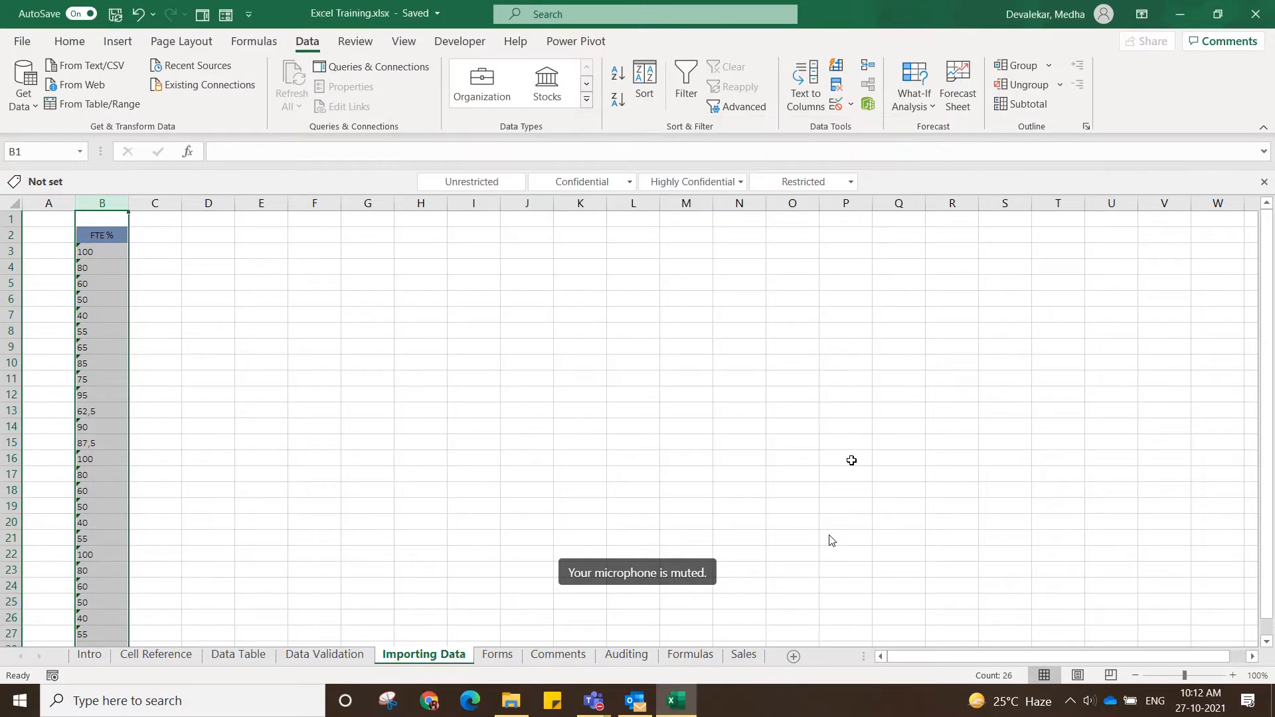
left_click(436, 393)
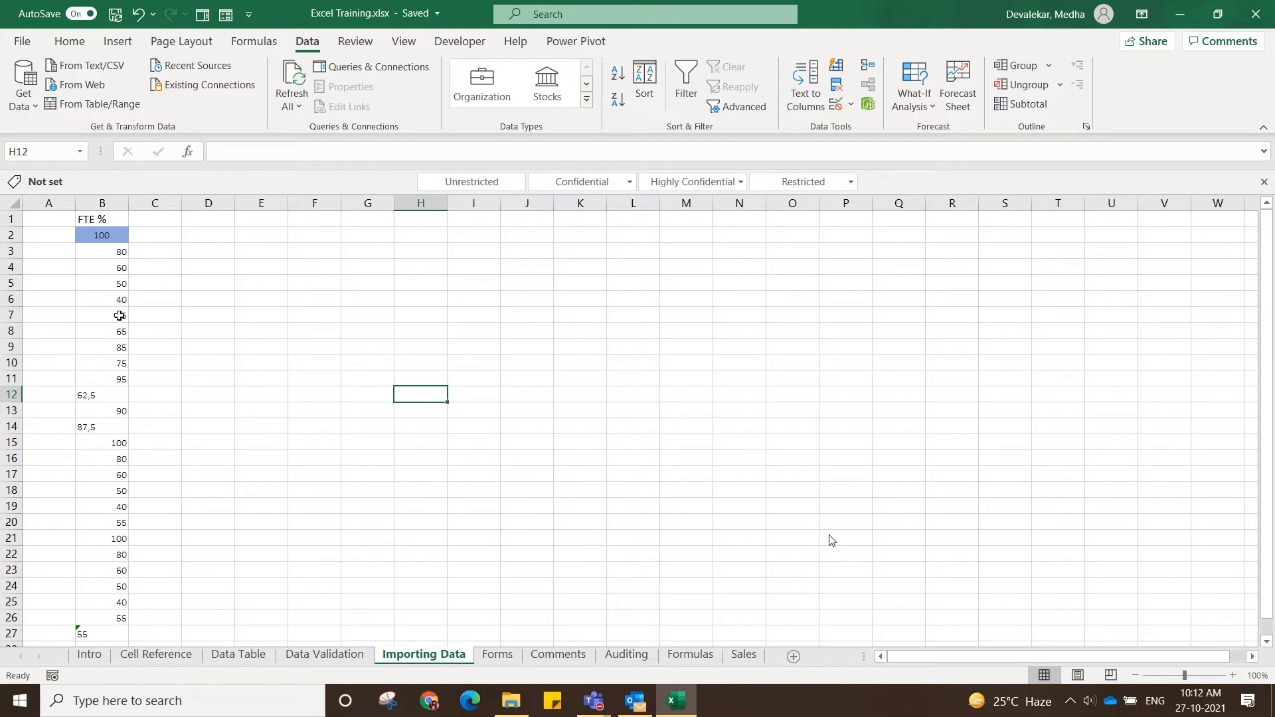
Replace the comma in B12 with a decimal point so the cell contains 62.5.
left_click(105, 396)
double_click(105, 395)
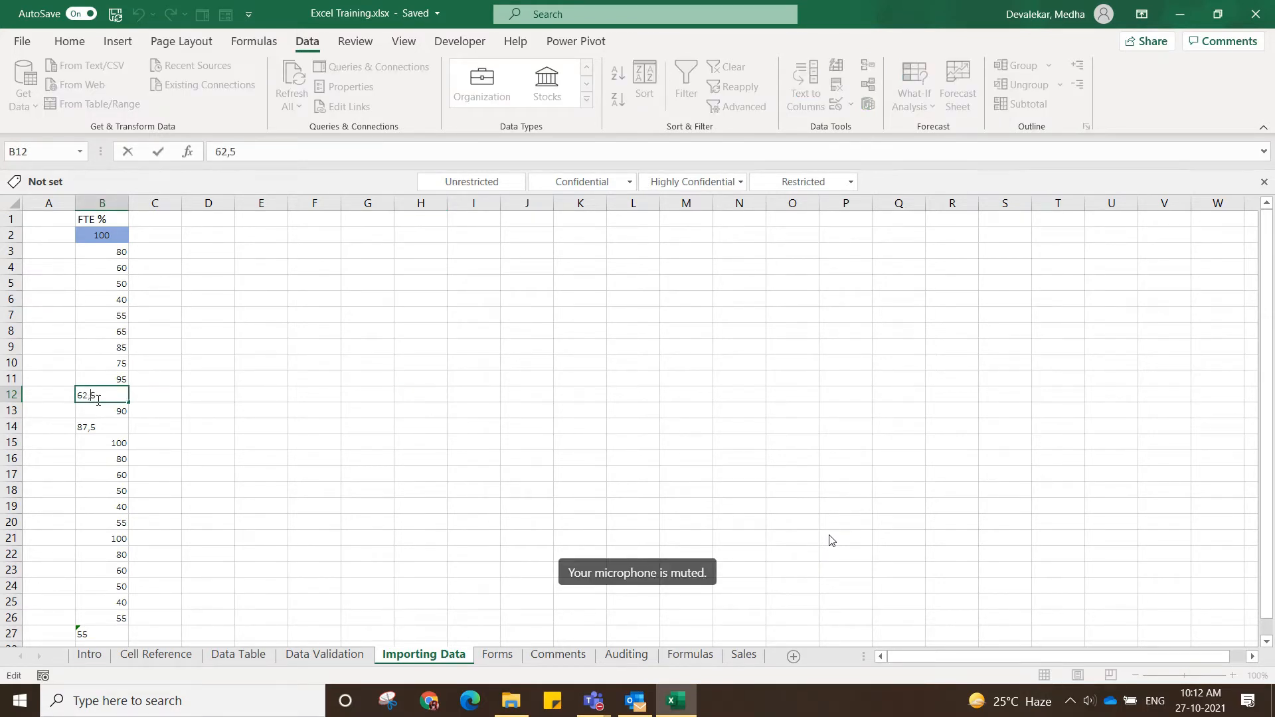
key("BackSpace")
type(".")
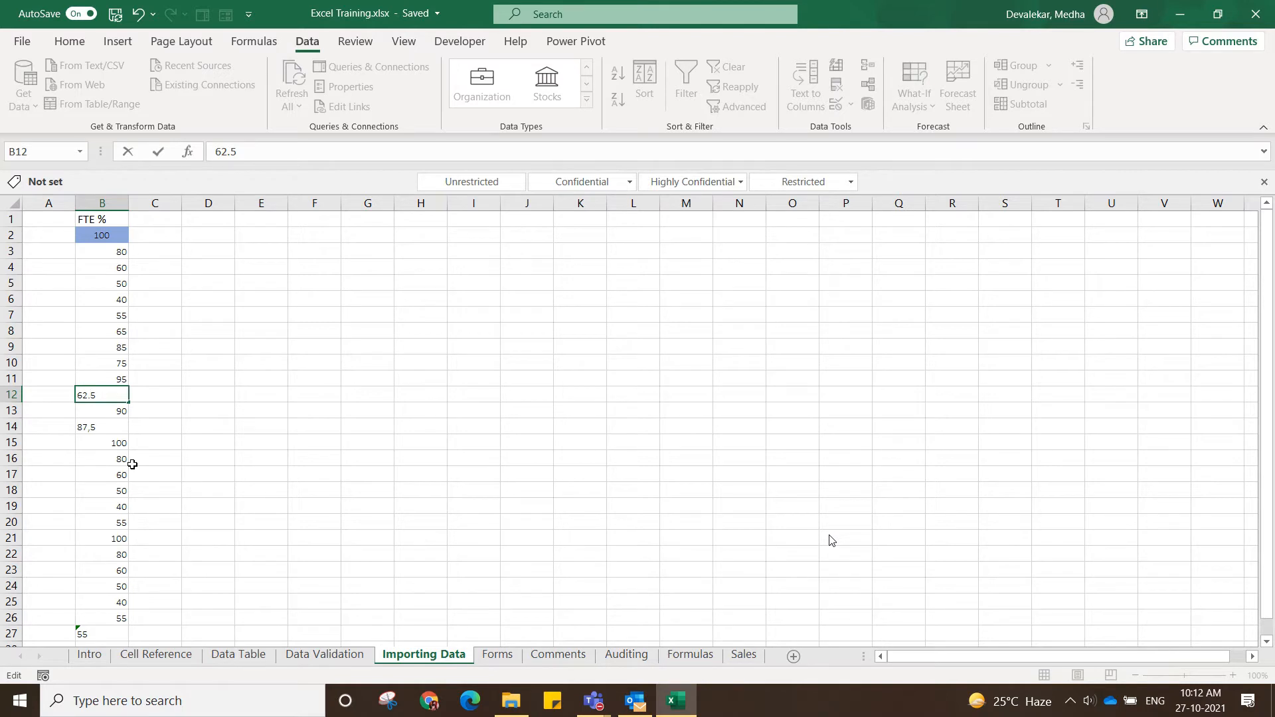
key("Return")
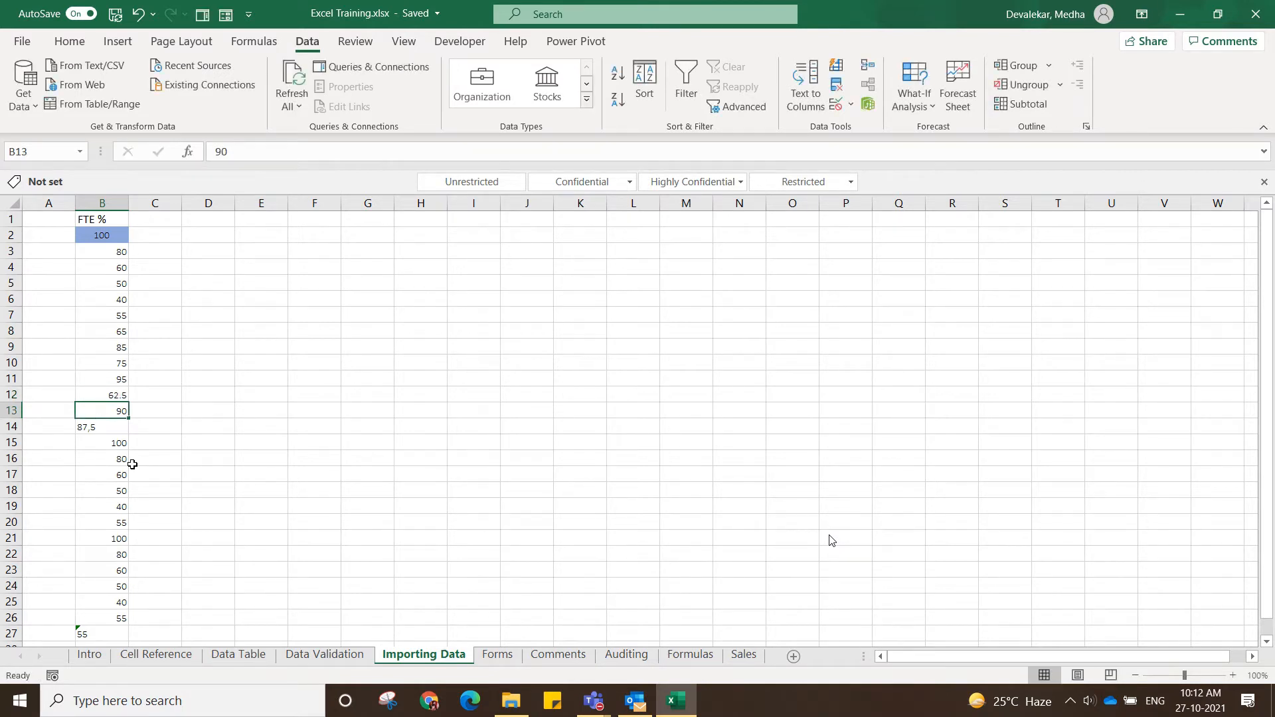
left_click(184, 439)
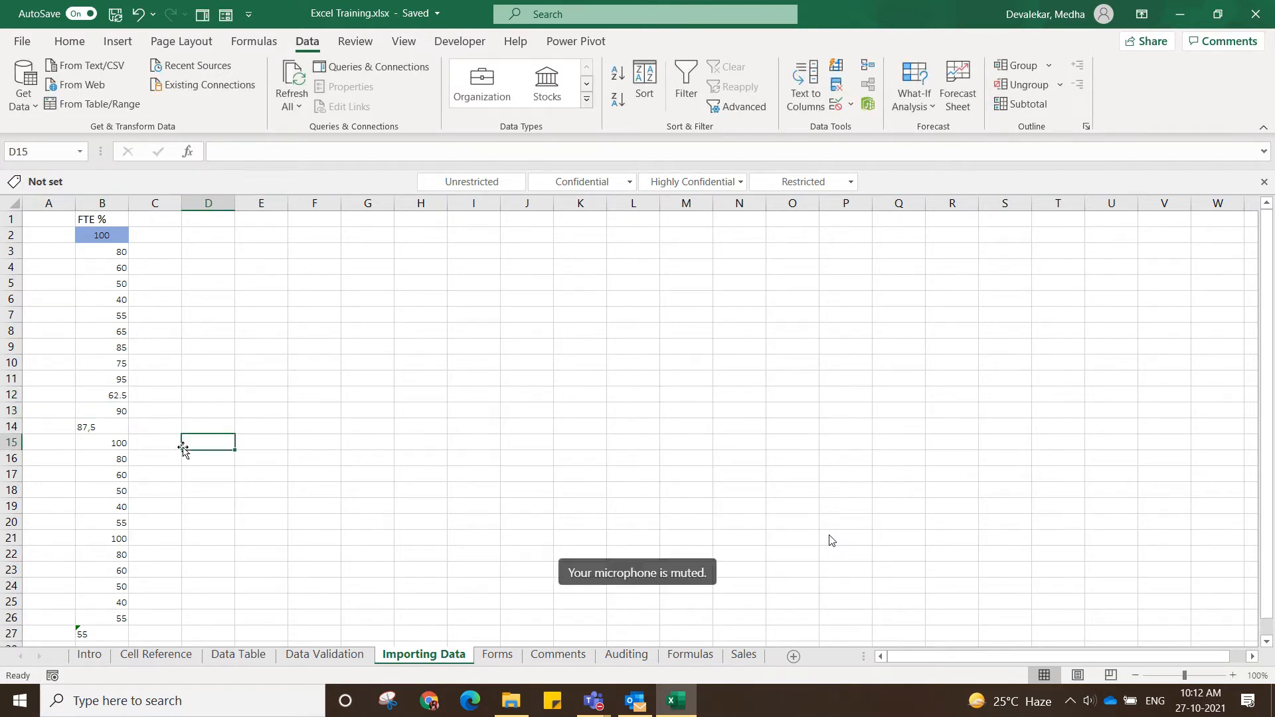
Enter the trainer's full e-mail address in cell D3 of the Importing Data sheet.
left_click(279, 349)
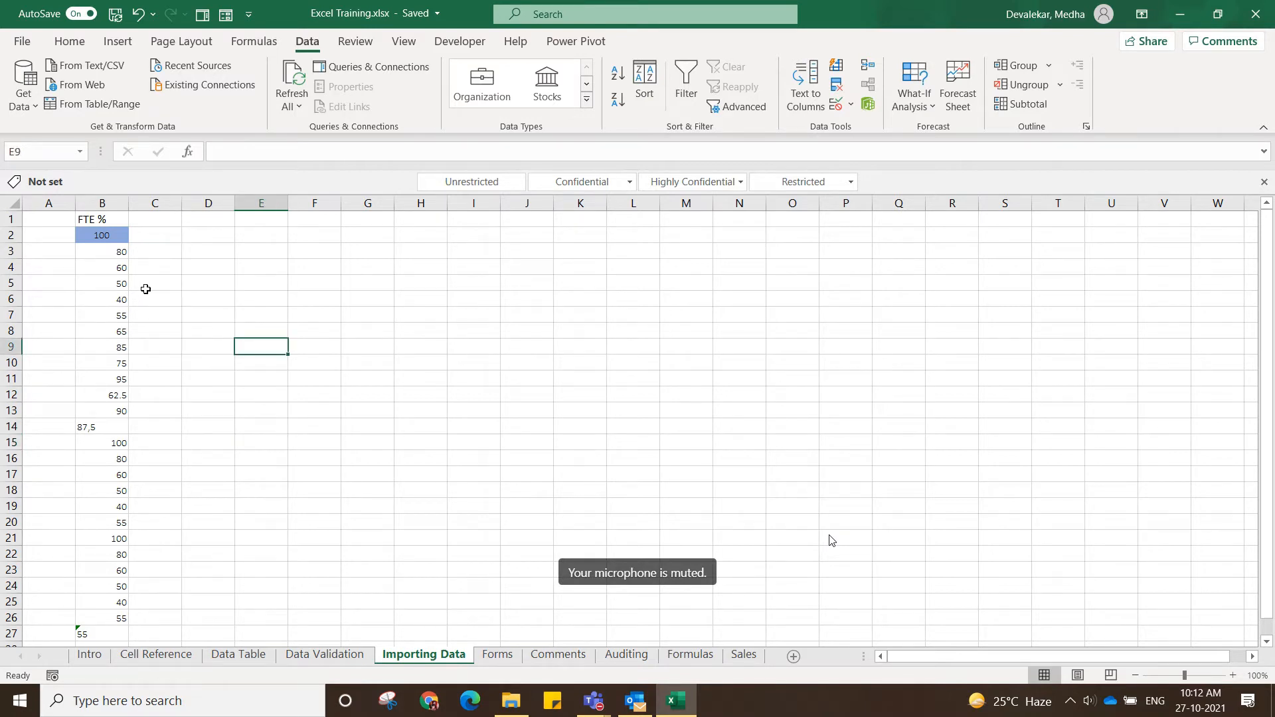
left_click(208, 284)
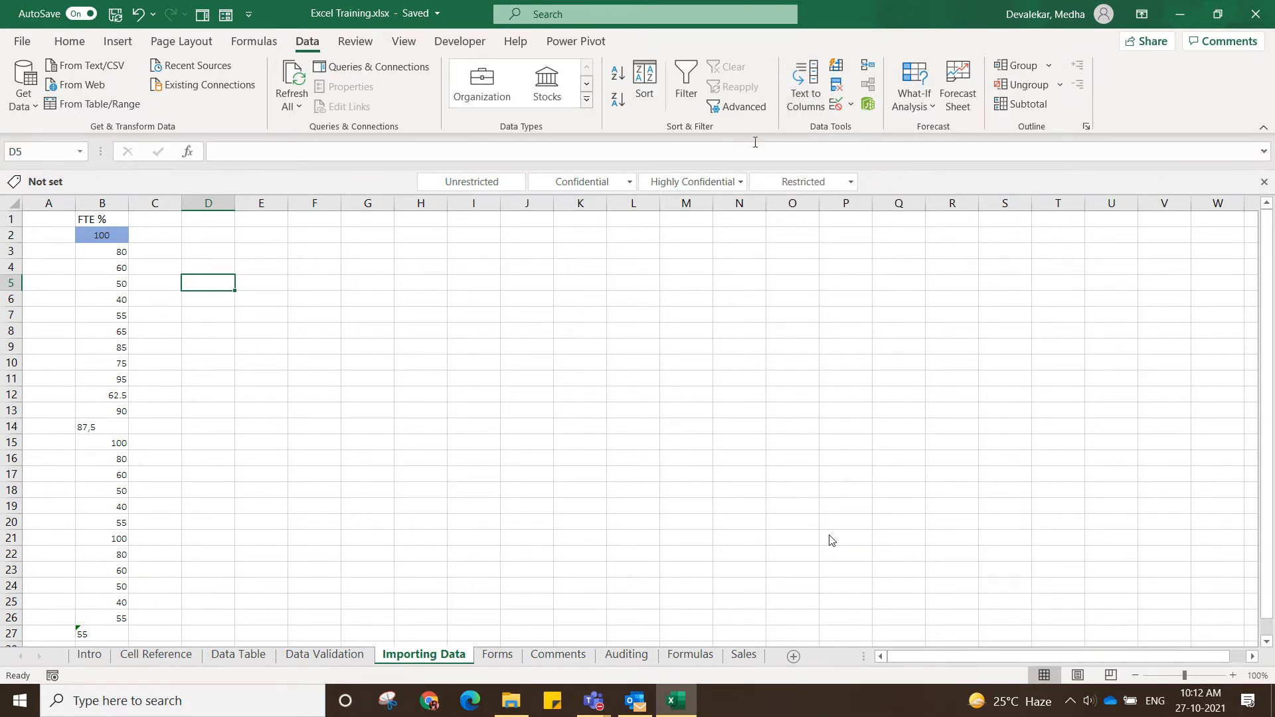
left_click(231, 253)
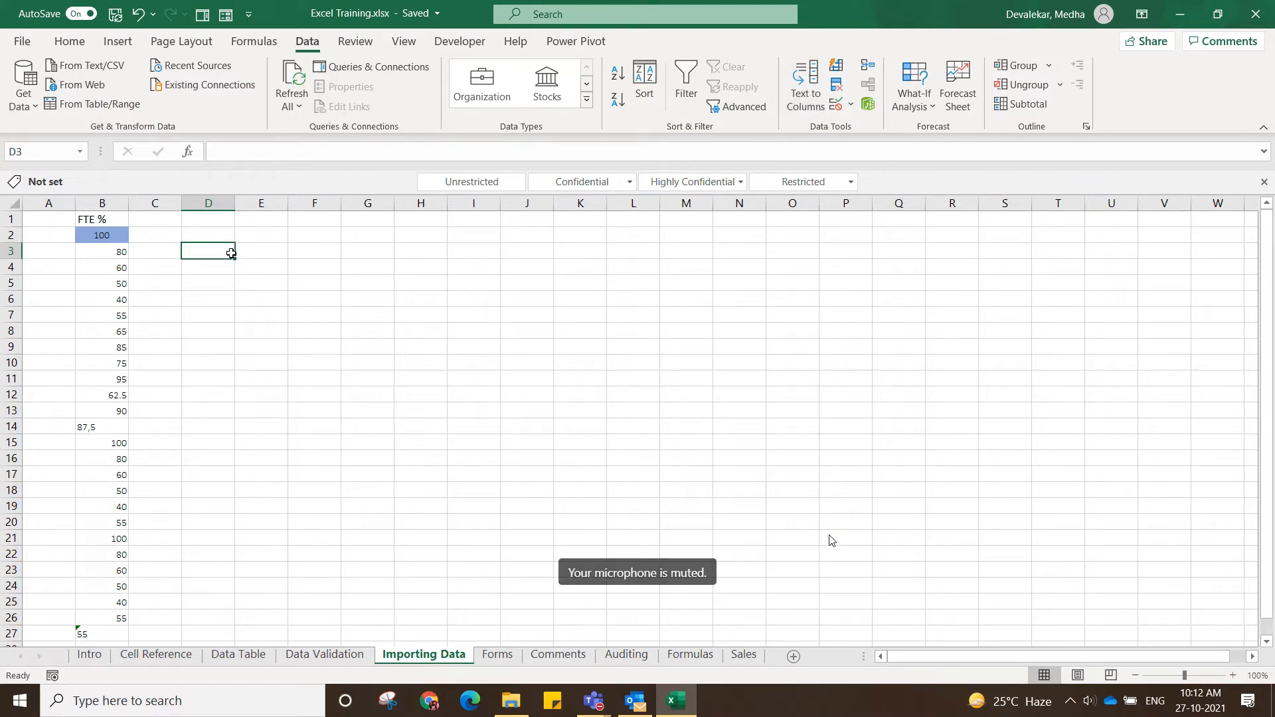
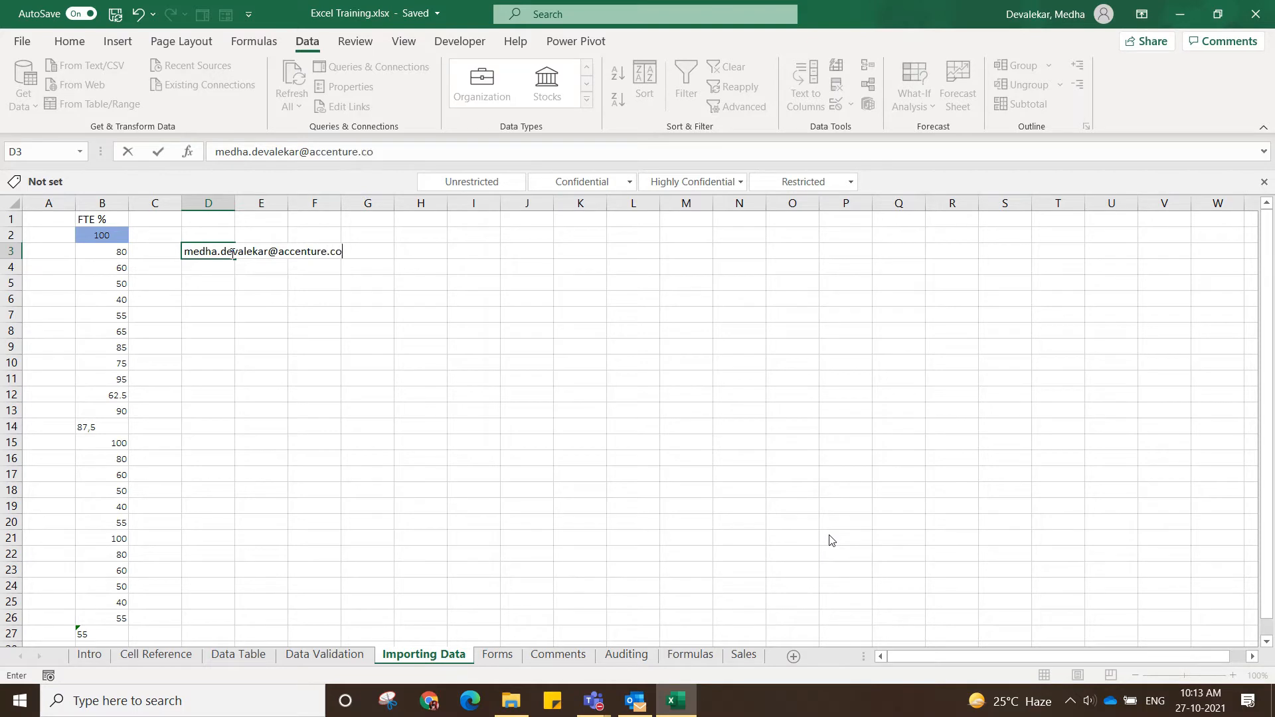
key("Return")
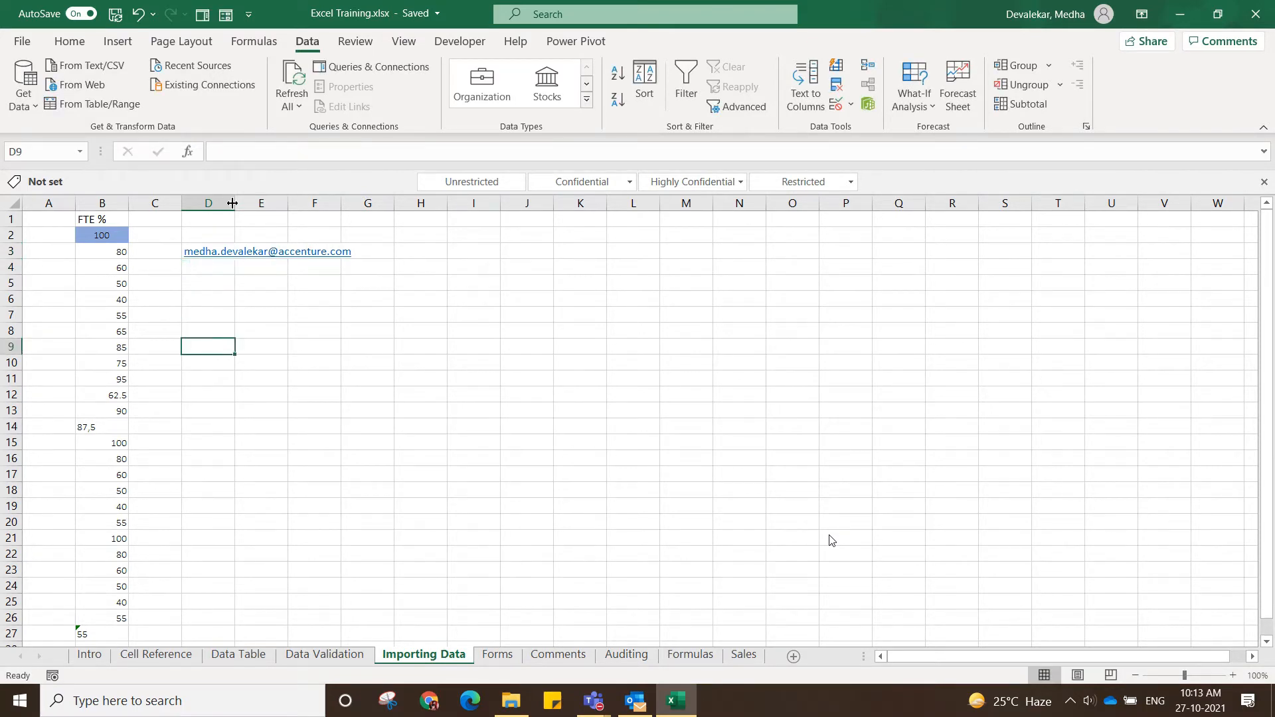
Split column D with Text to Columns as Delimited data, adding @ as the Other delimiter and keeping General format and destination $D$1.
left_click(223, 197)
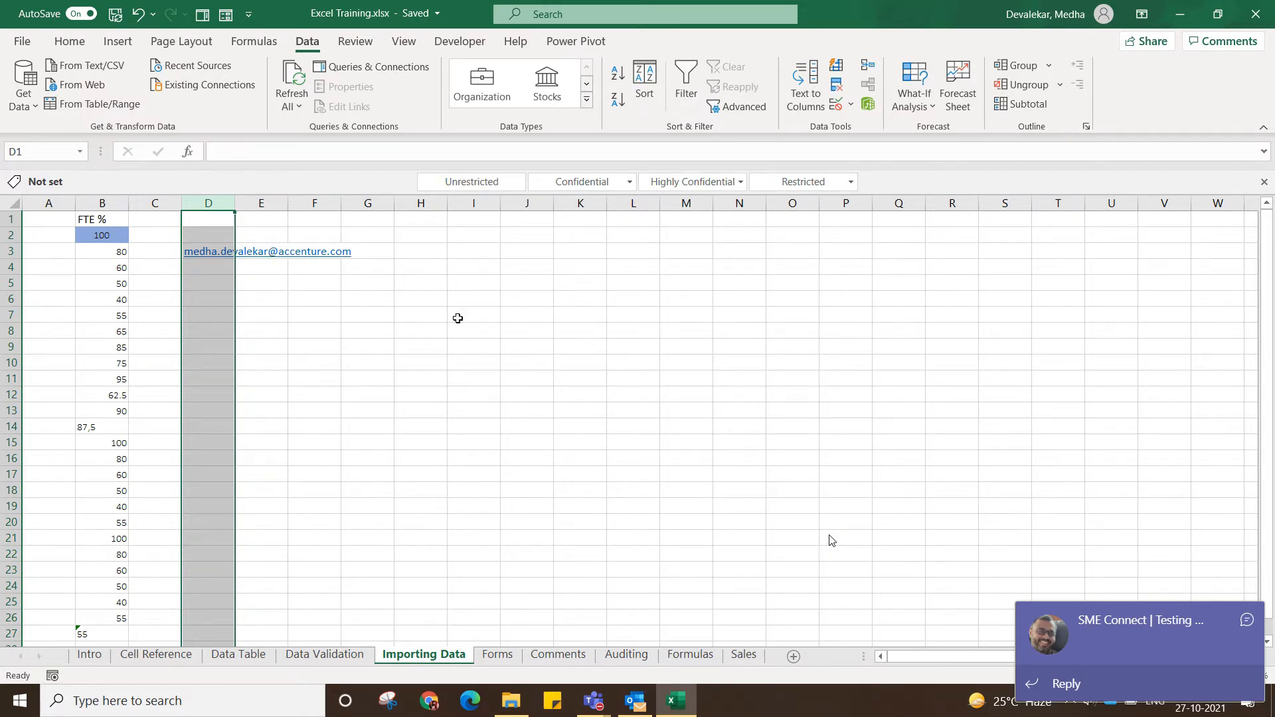
left_click(805, 105)
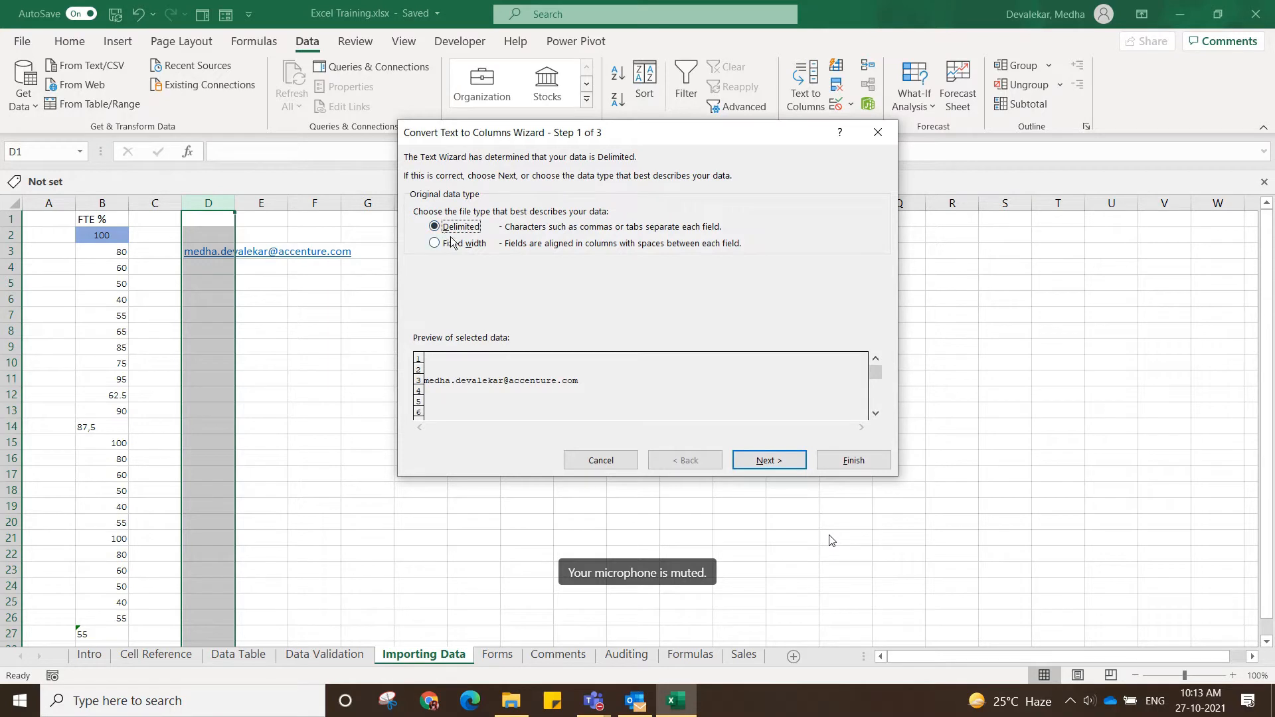
left_click(751, 467)
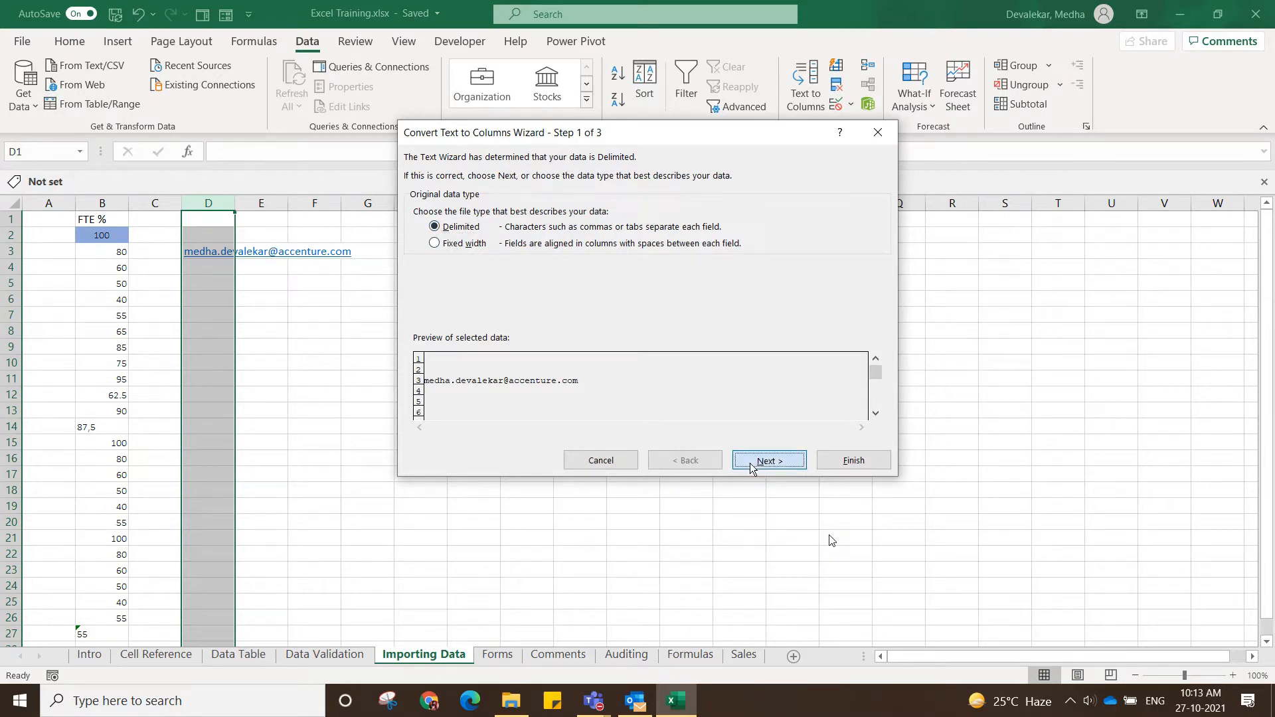
left_click(418, 263)
type("@")
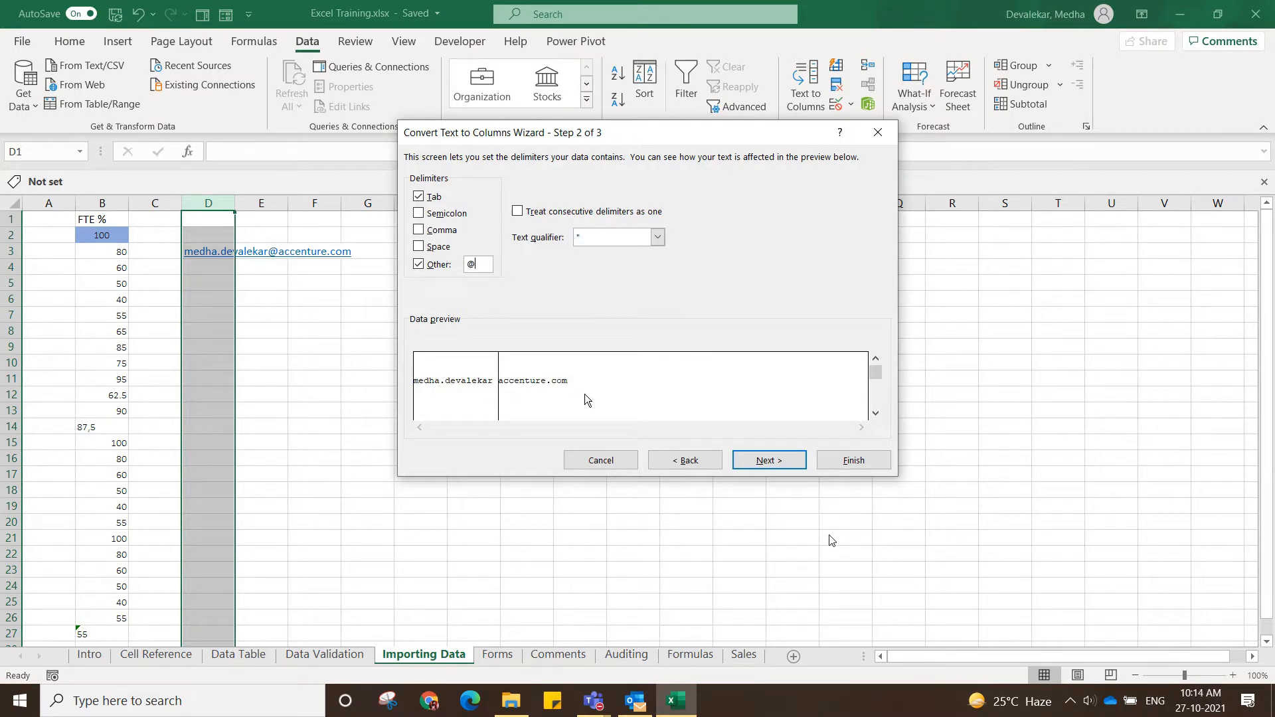
left_click(769, 461)
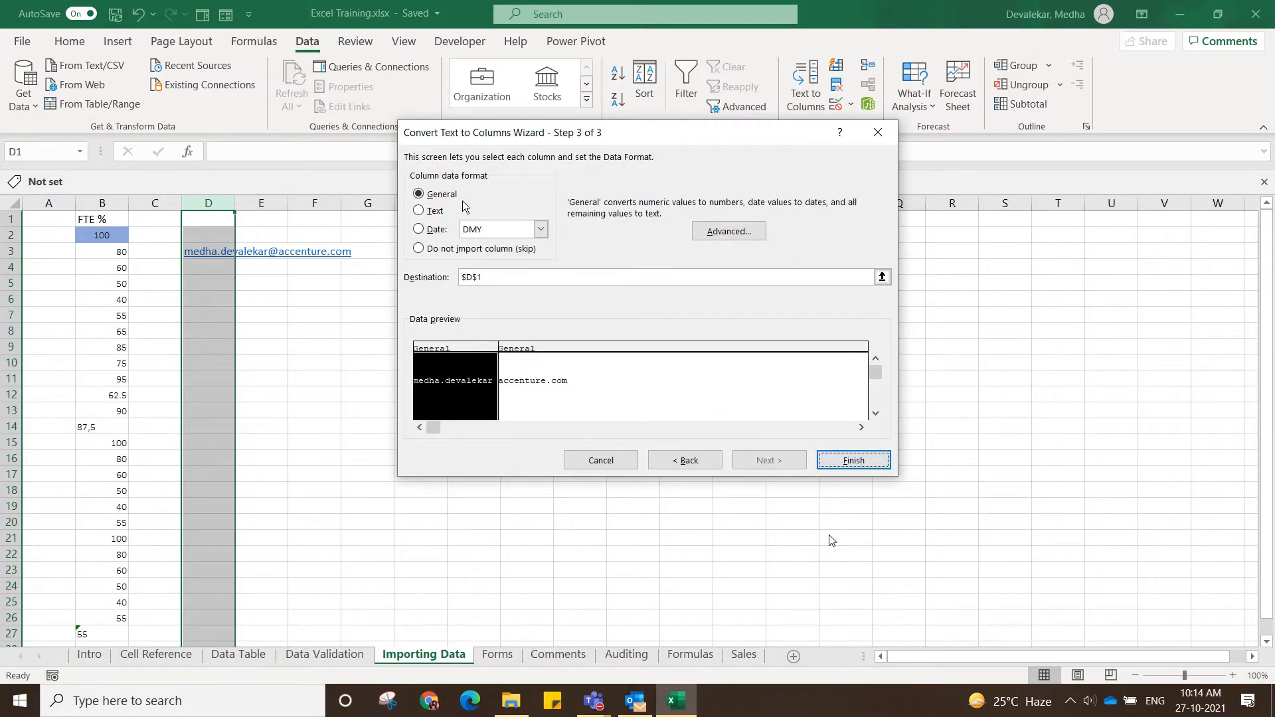
left_click(854, 461)
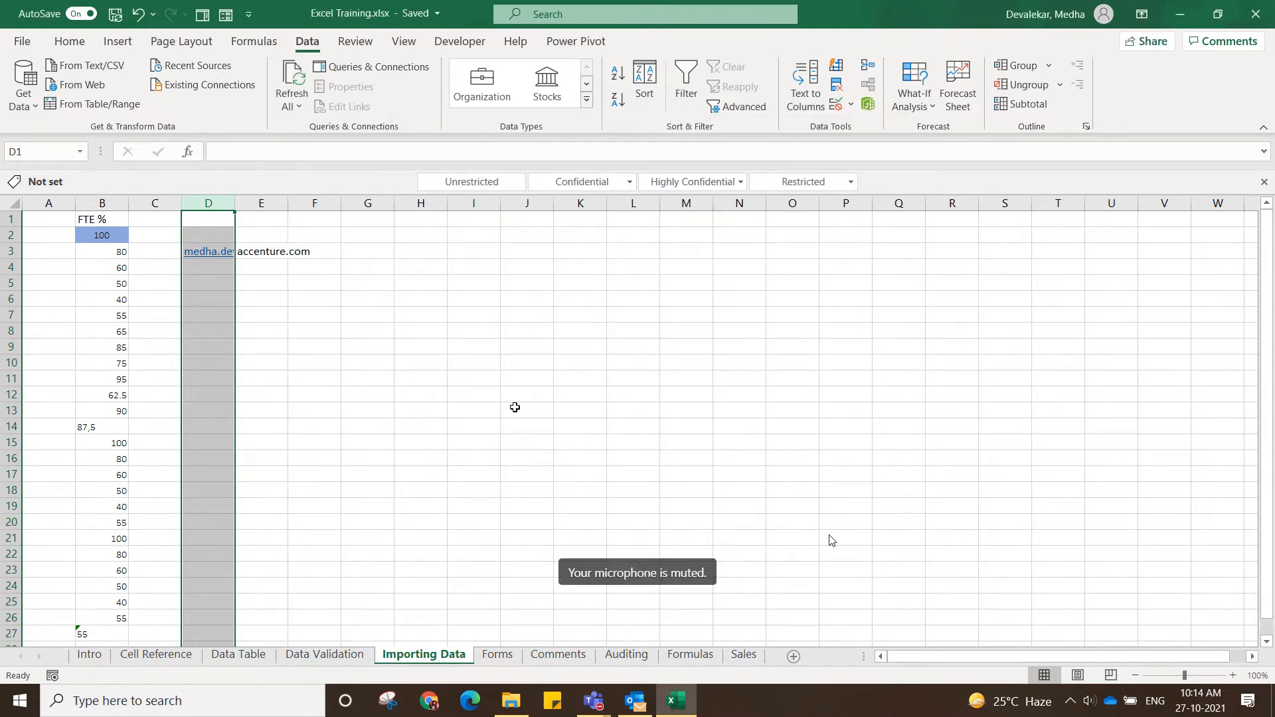
Autofit the widths of columns D and E to their contents.
left_click(515, 407)
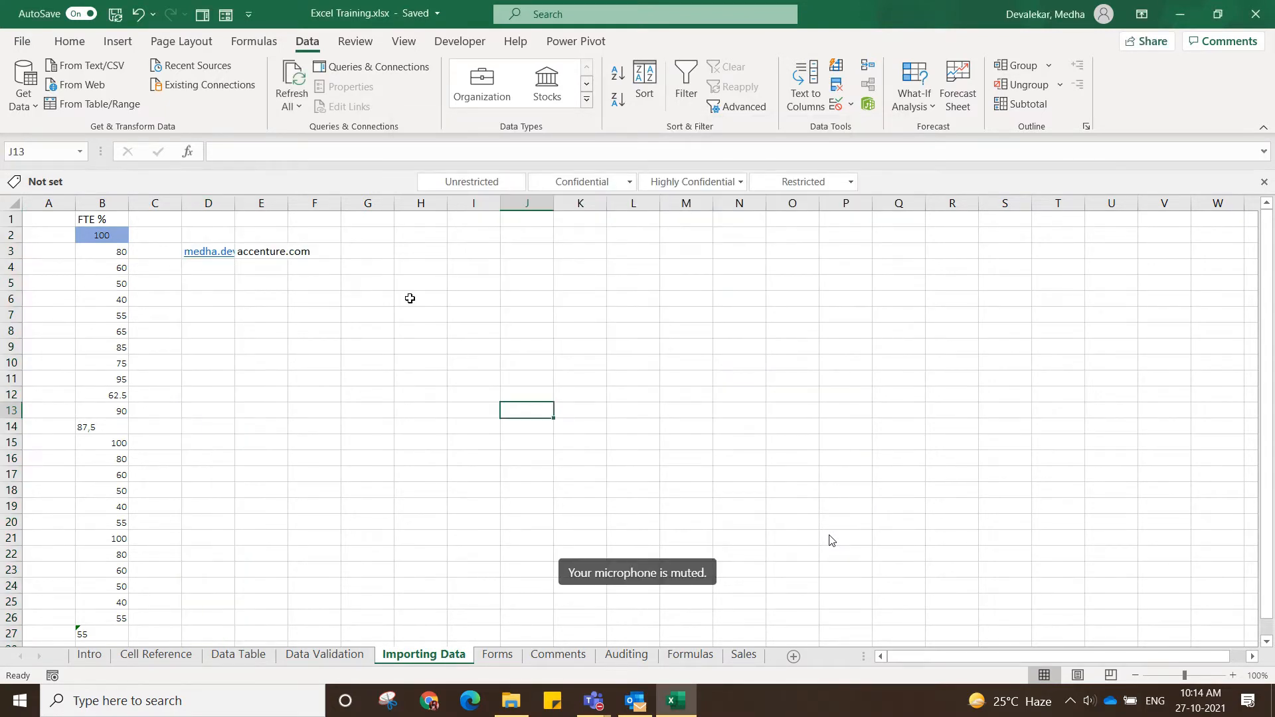
double_click(233, 206)
left_click(441, 399)
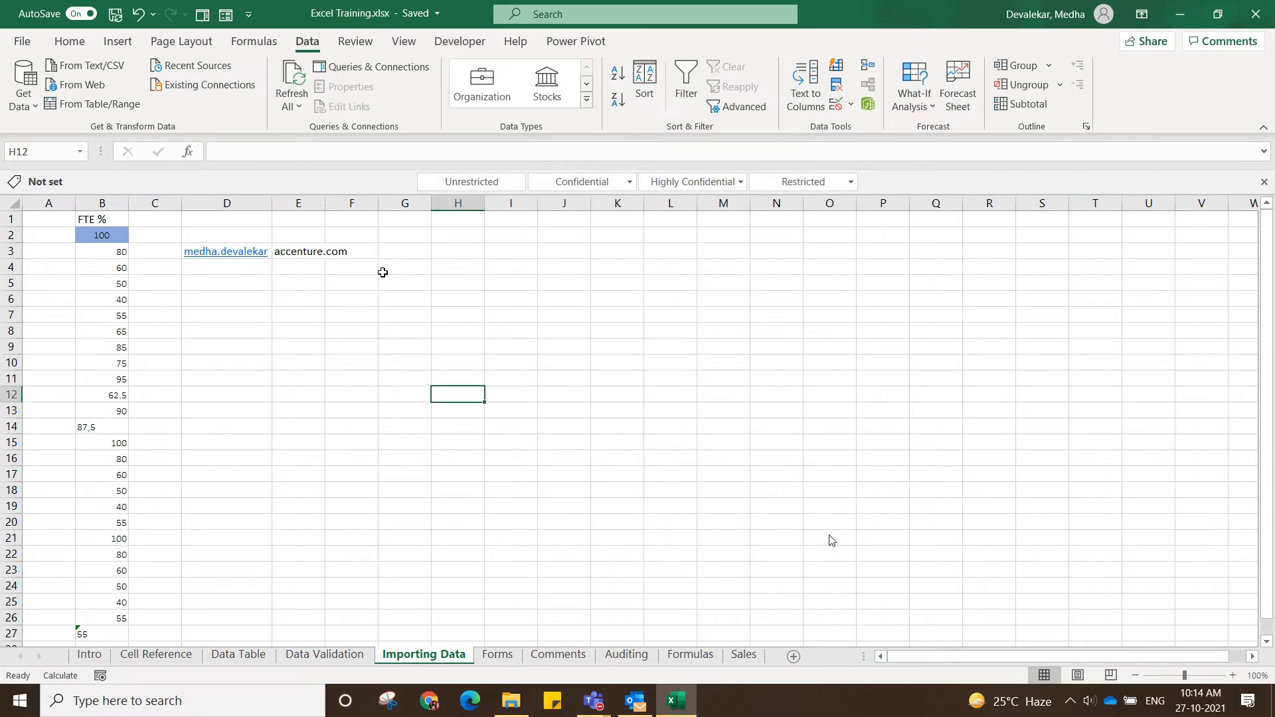
double_click(325, 202)
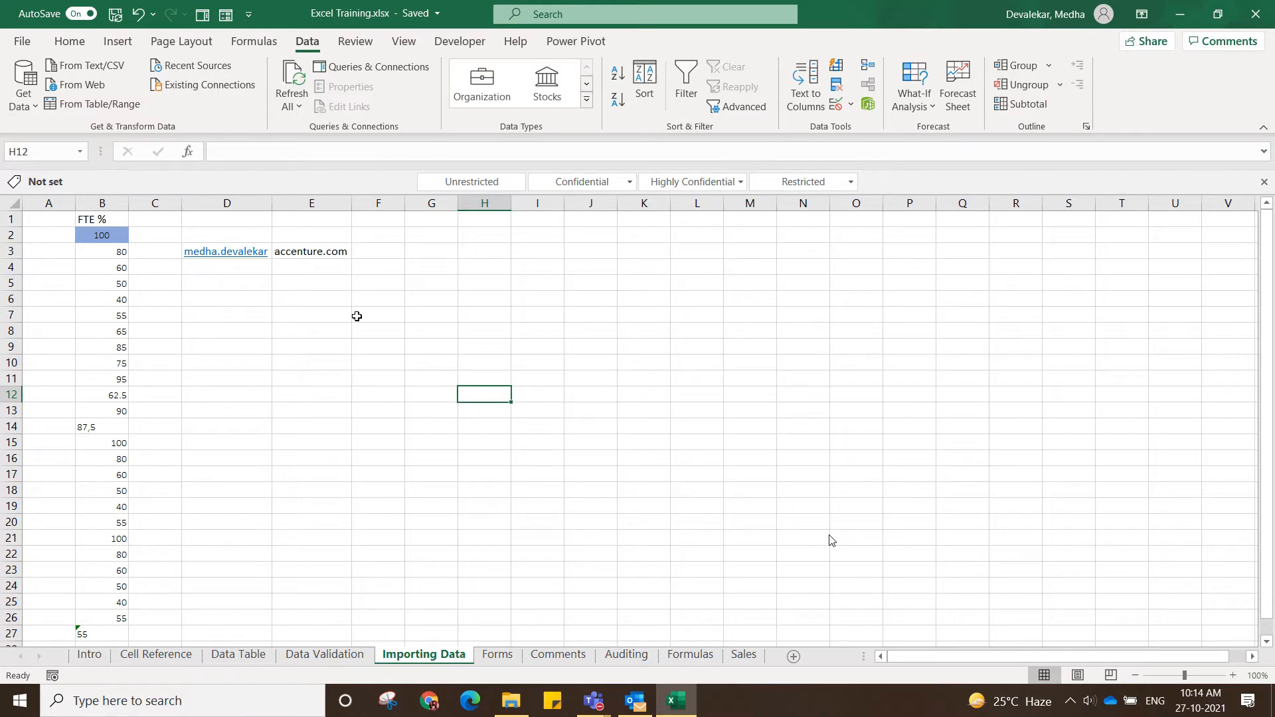
Enter the comma-separated text "yes, no, abc" in D5 and select the adjacent cells E5:G5.
left_click(329, 279)
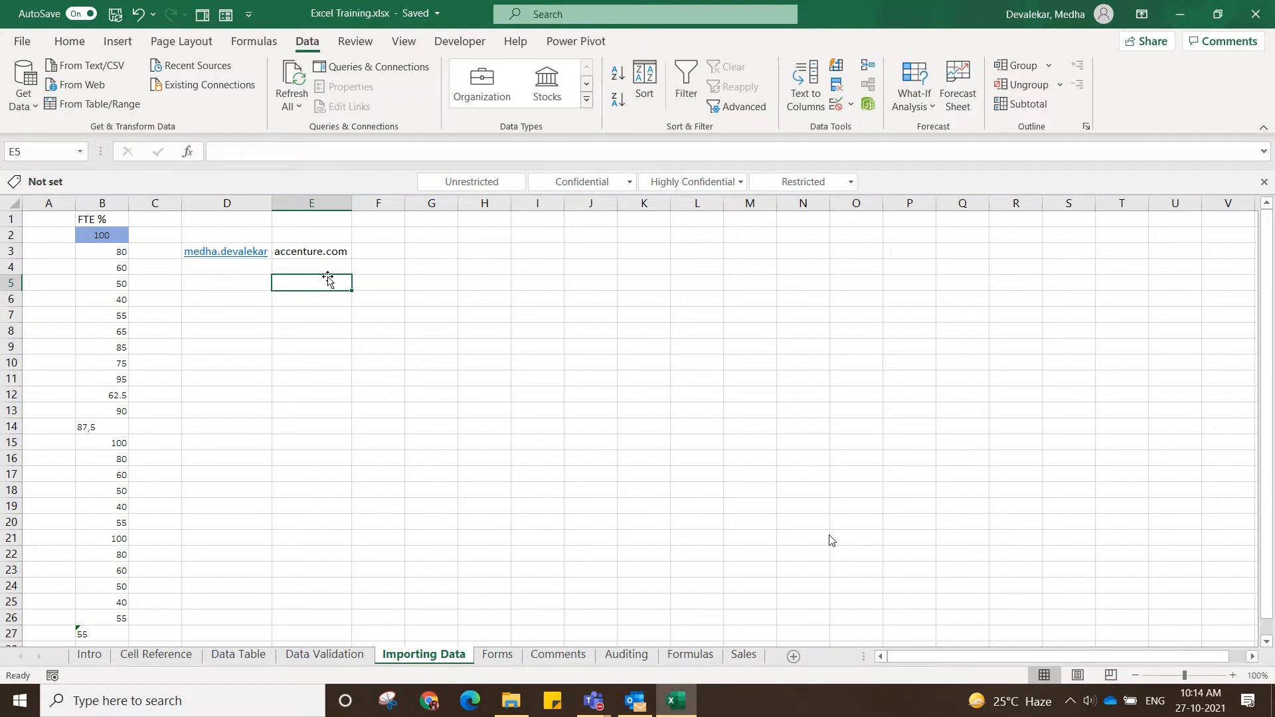
left_click(328, 301)
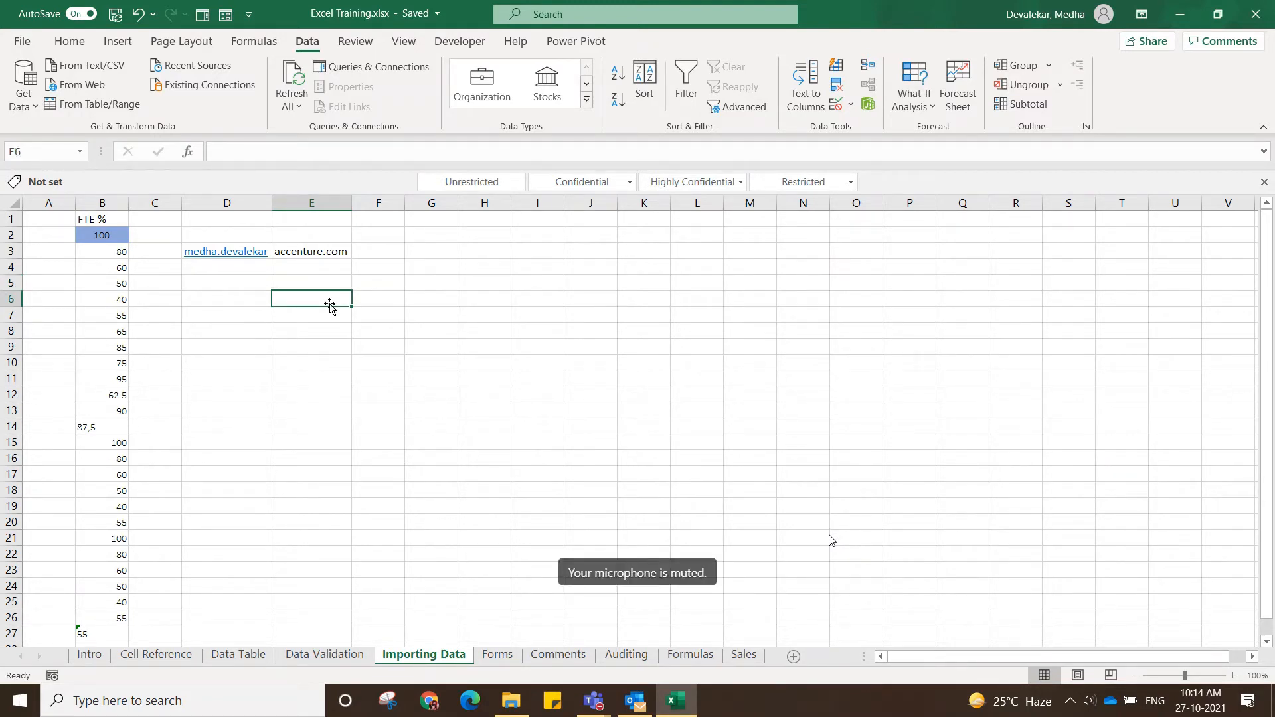
left_click(213, 281)
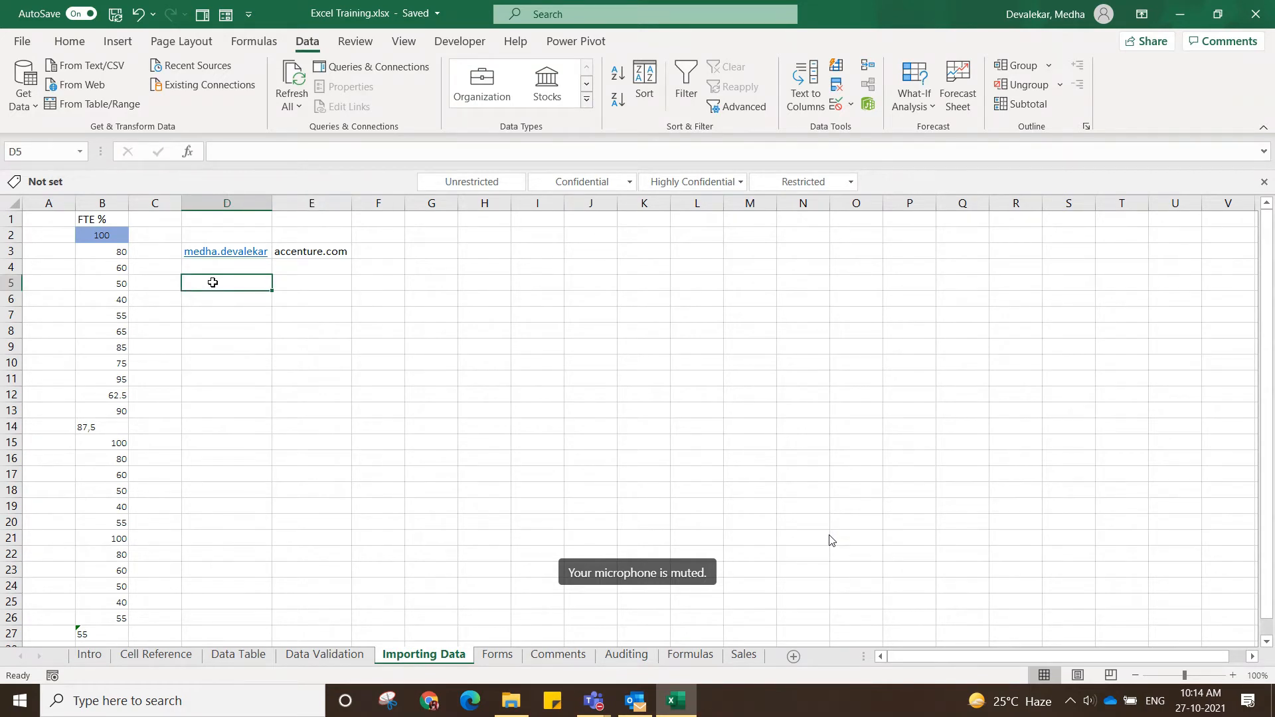
type("yes")
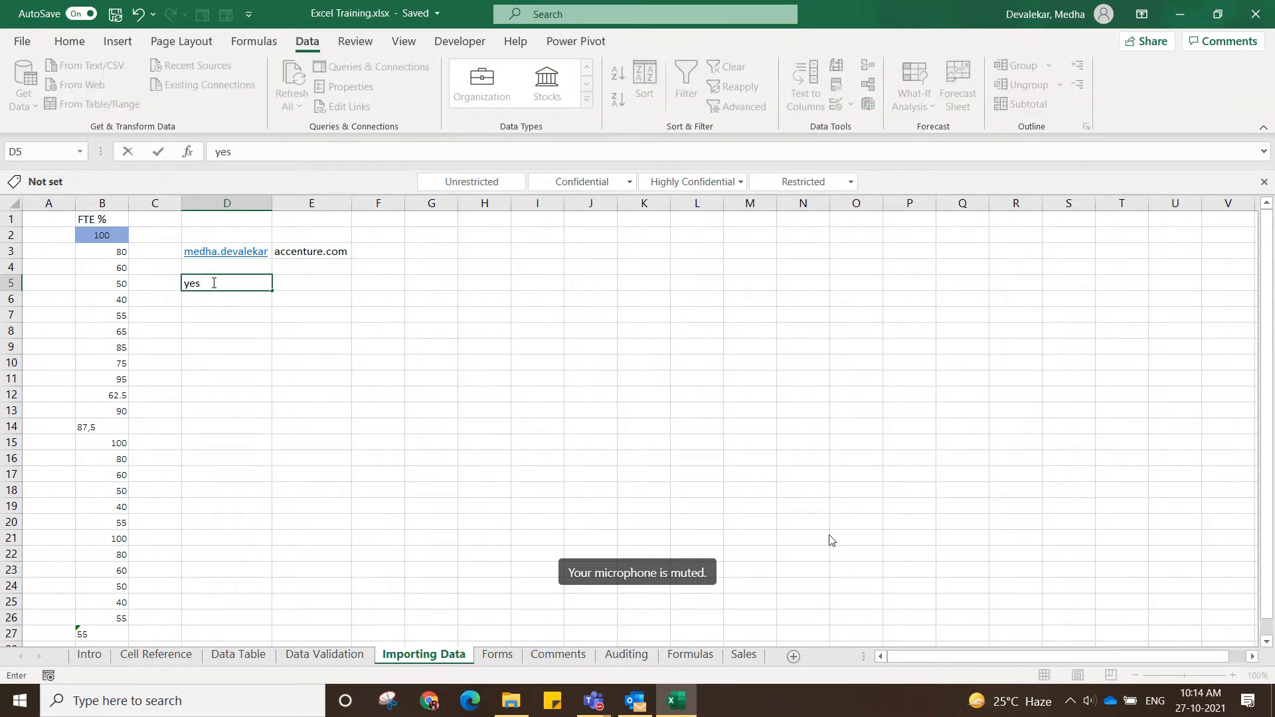
type(", no, abc")
left_click(274, 330)
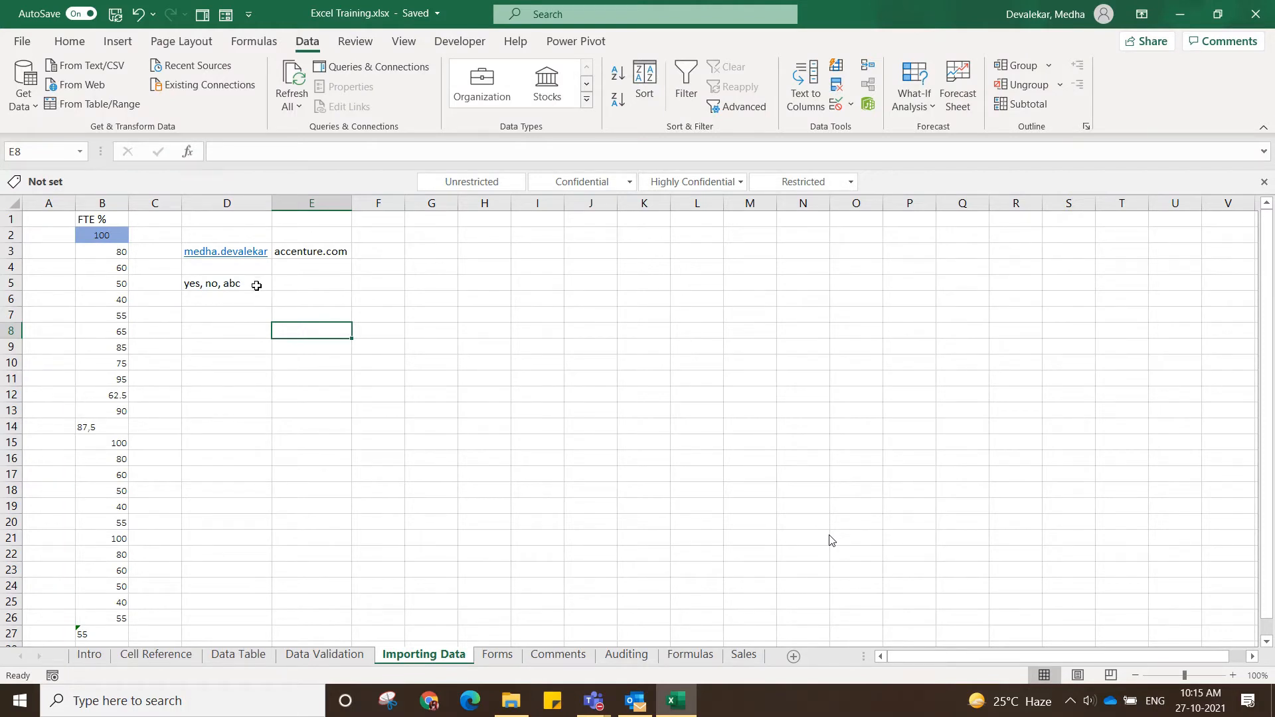
left_click(316, 279)
left_click_drag(316, 279, 419, 296)
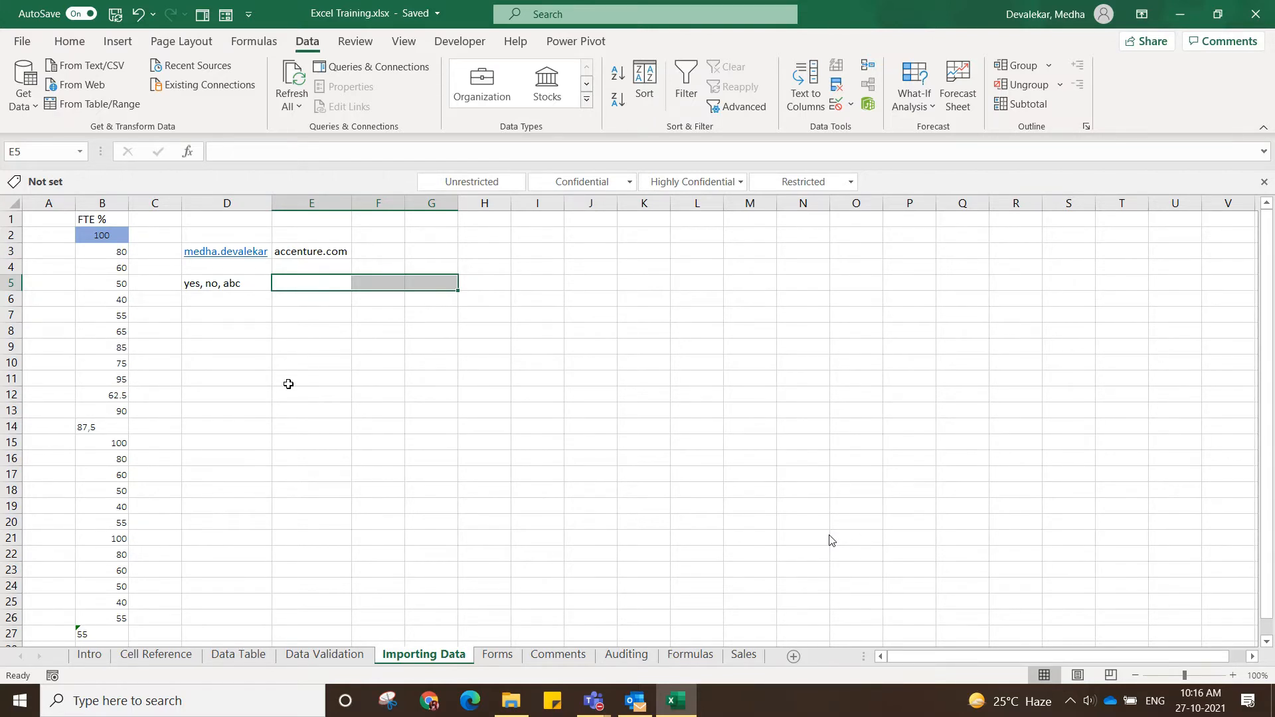
left_click(829, 6)
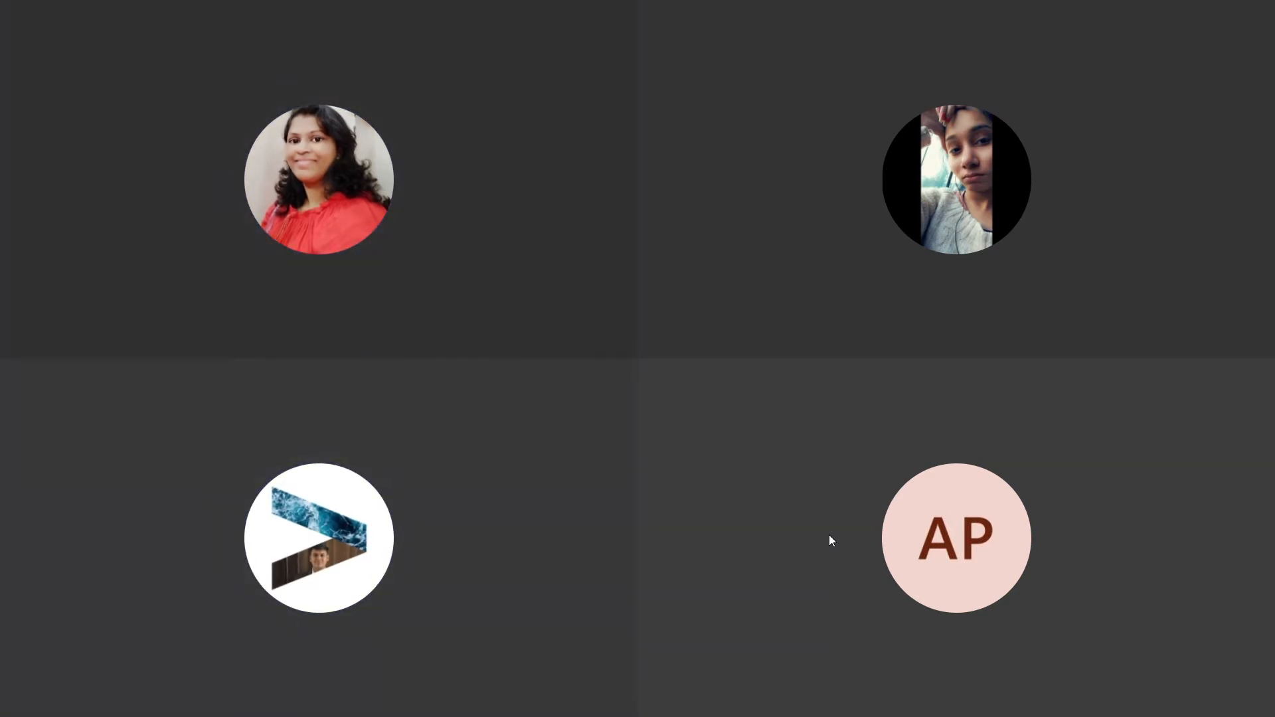
key("ctrl+shift+m")
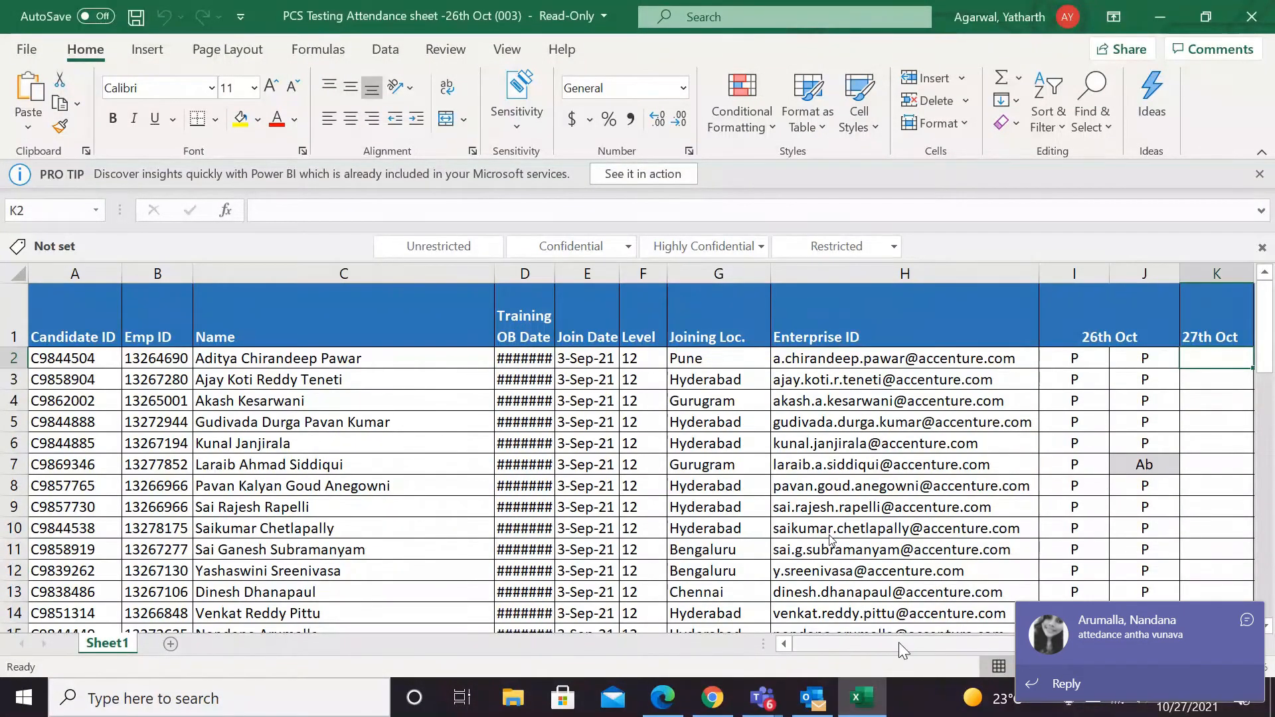
Mark attendance as p in cells K2 to K4 of the 27th Oct column in the attendance sheet.
left_click_drag(898, 643, 1024, 639)
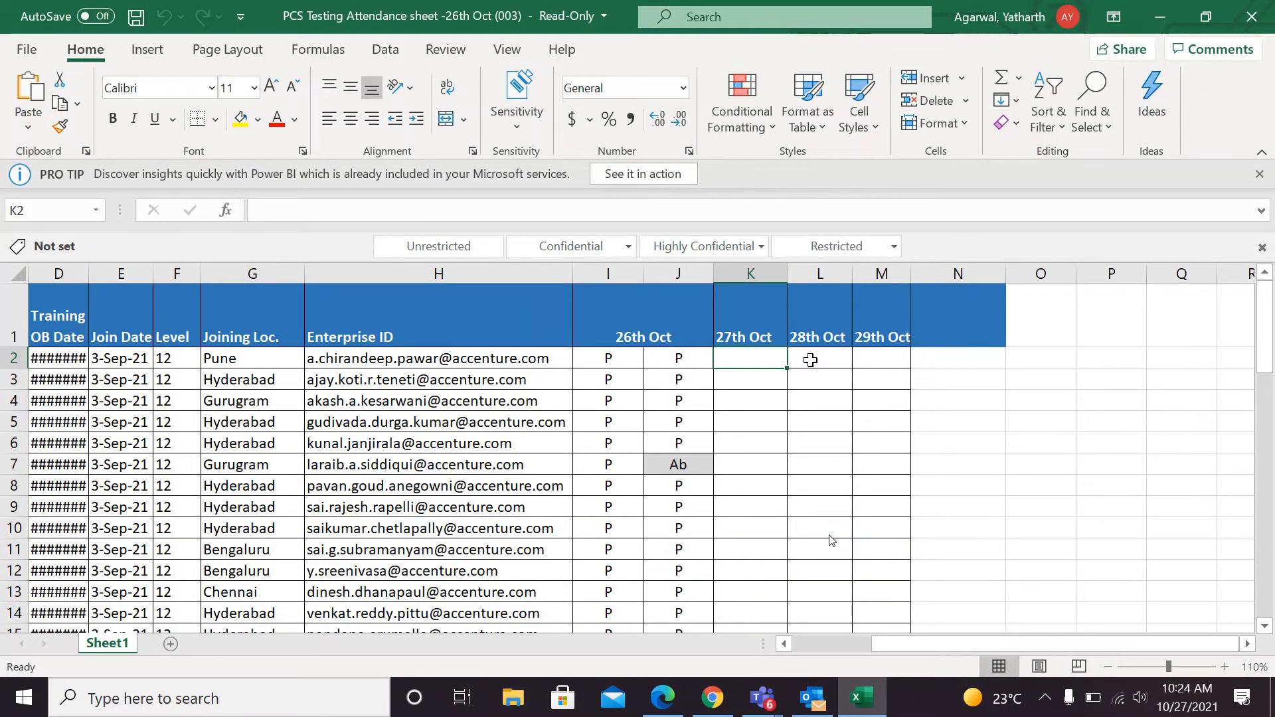
type("p")
key("Return")
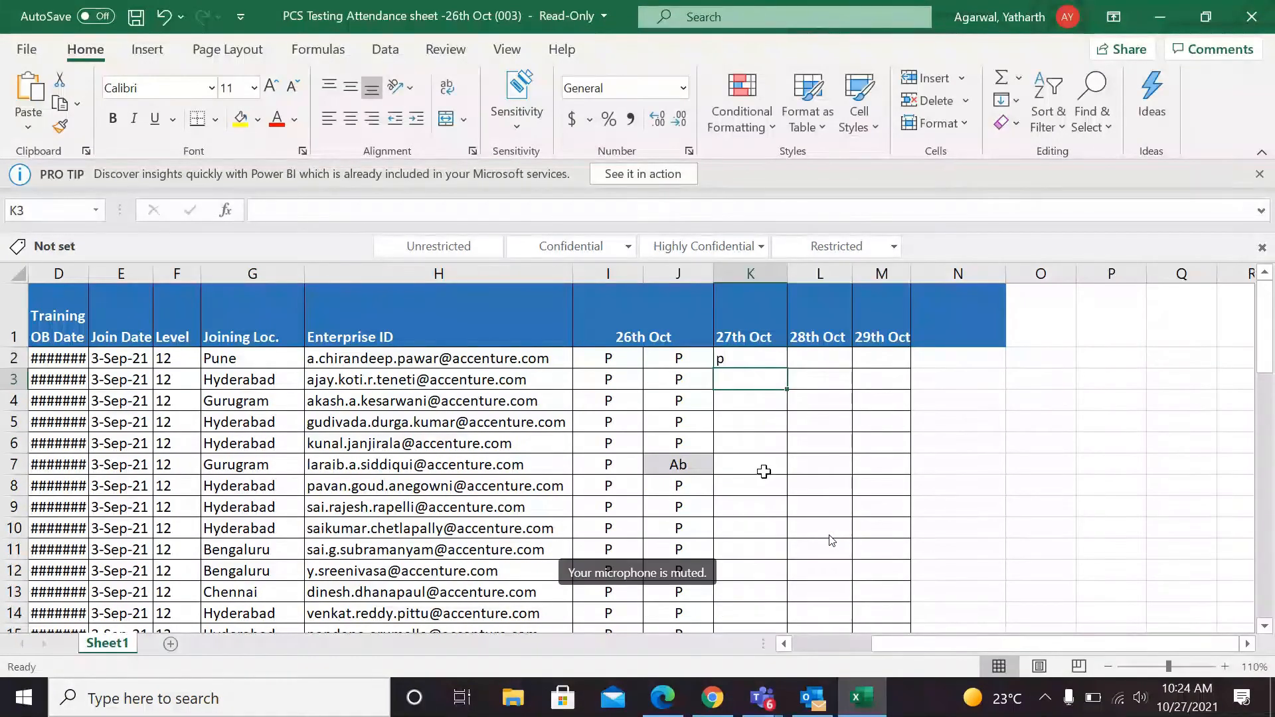
left_click_drag(860, 643, 842, 658)
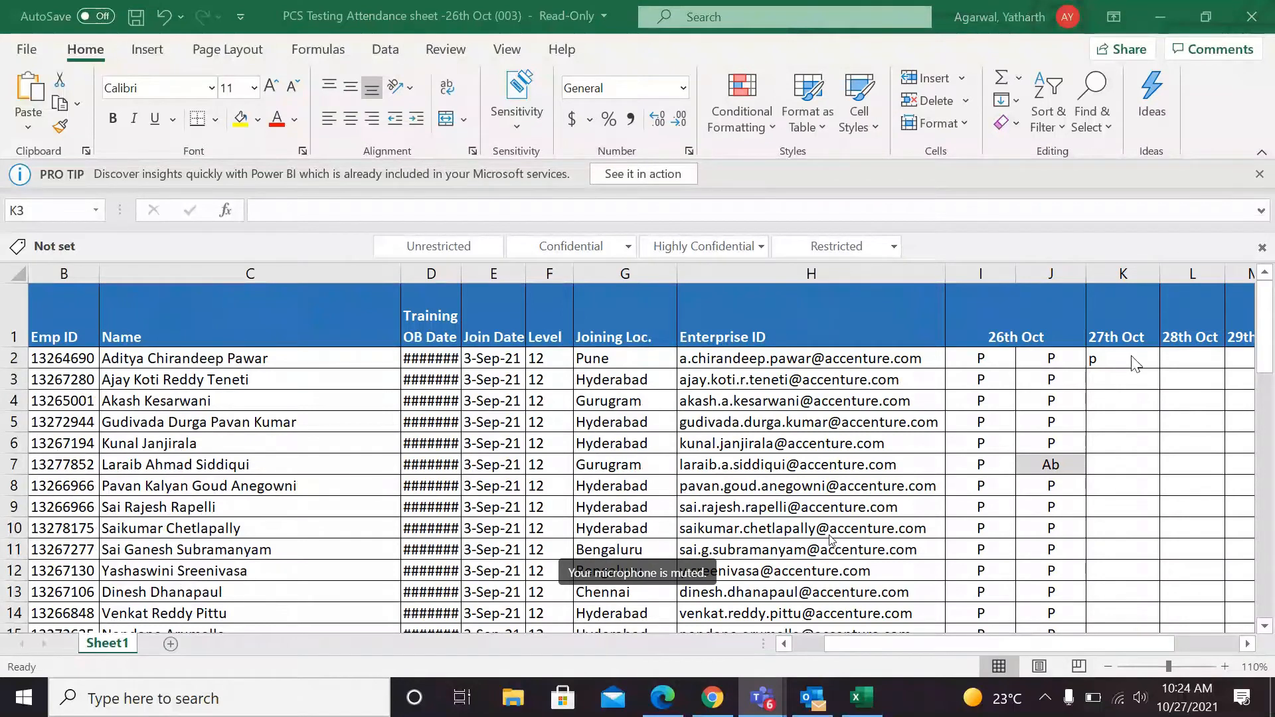
left_click(1121, 380)
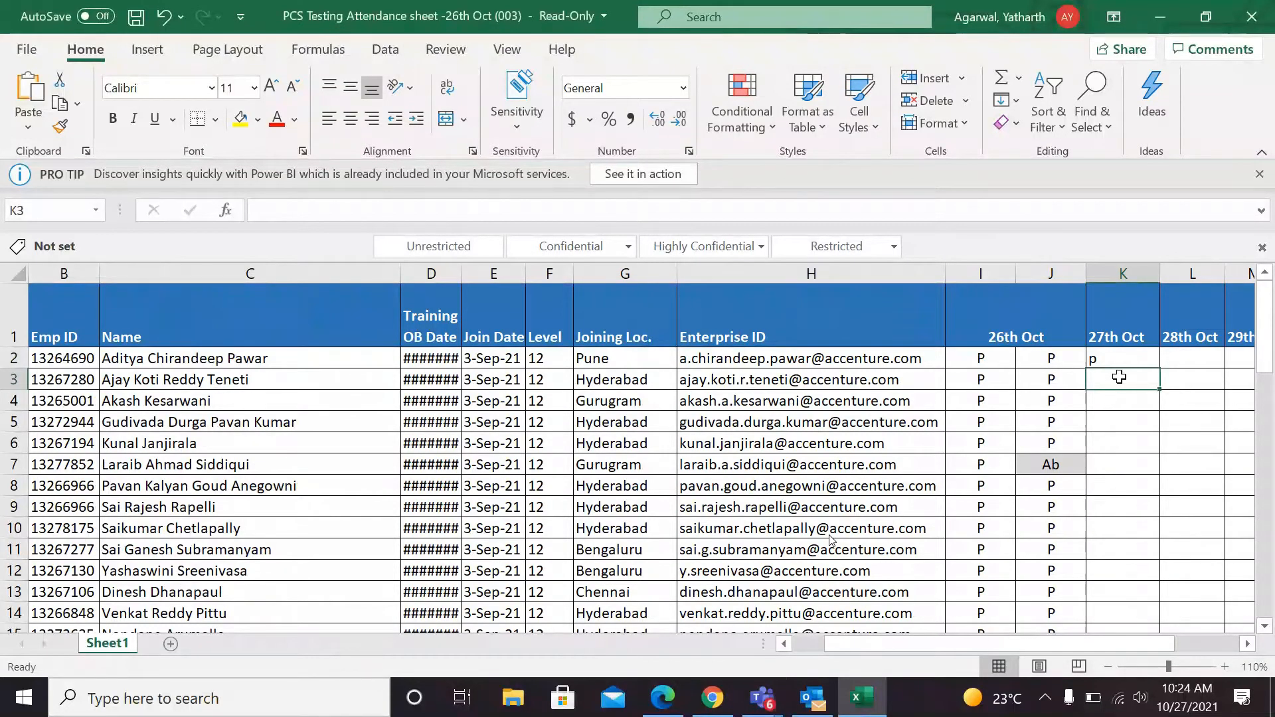
type("p")
key("Return")
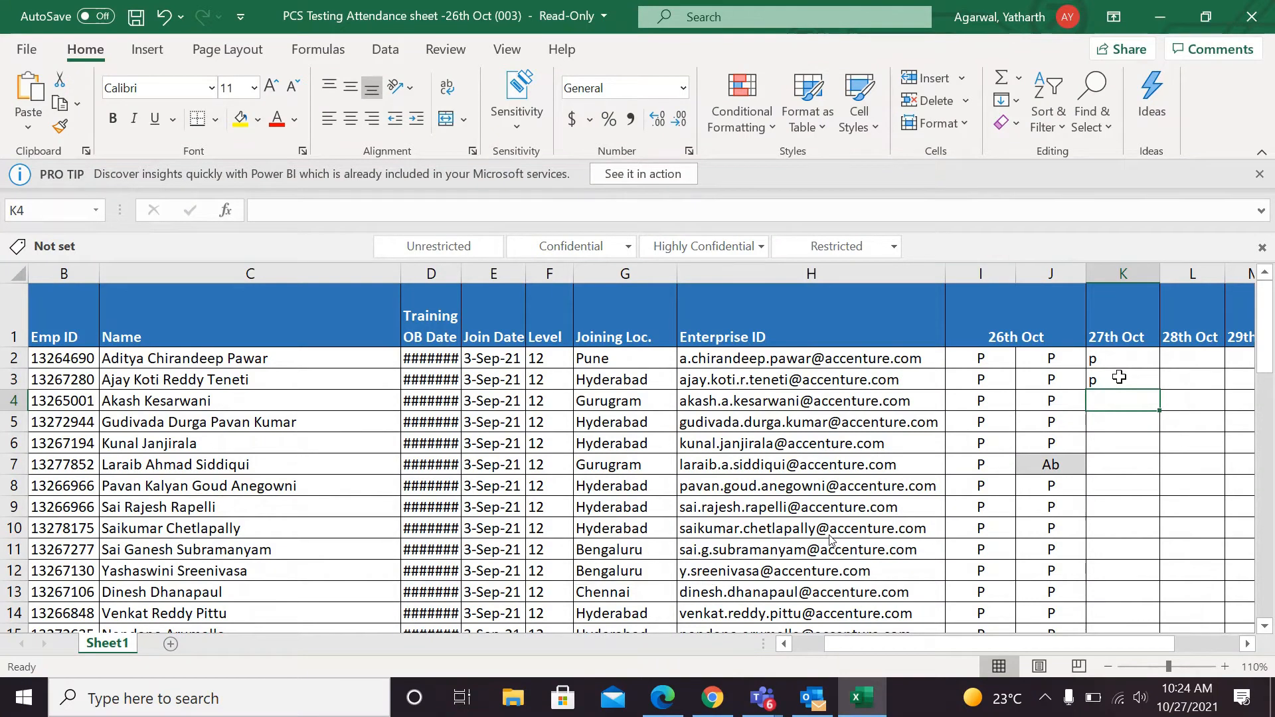
type("p")
key("Return")
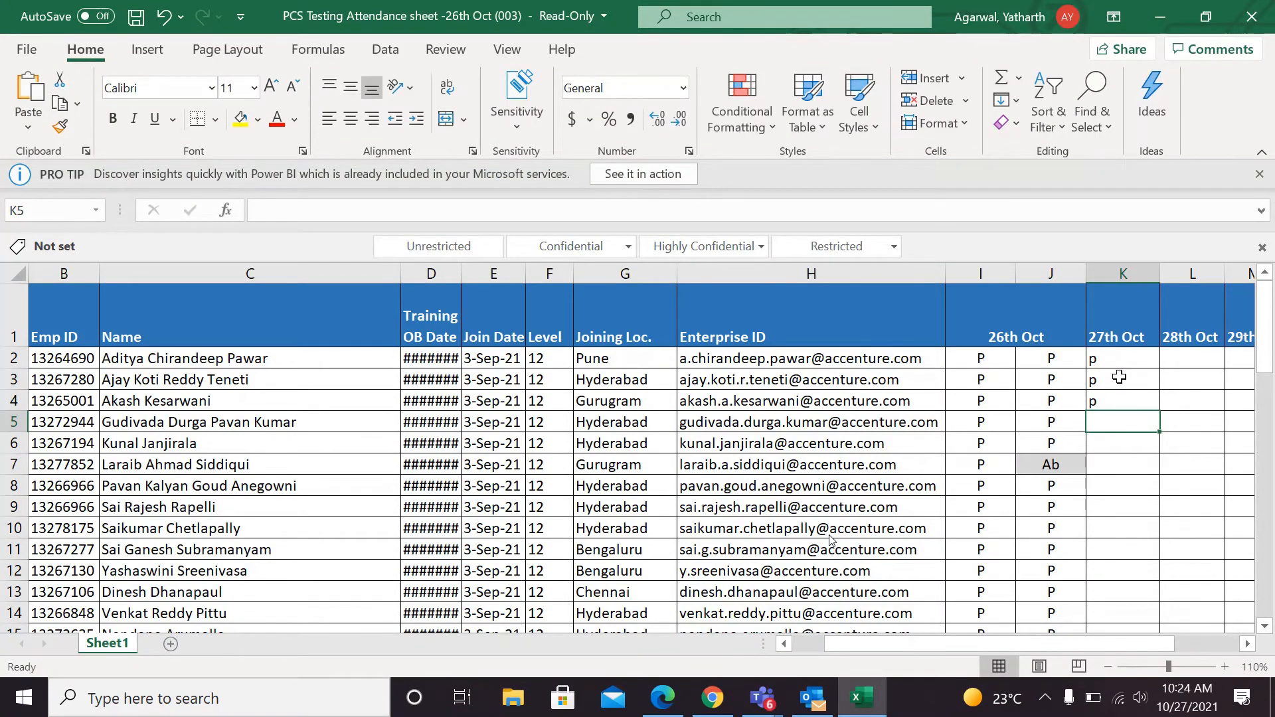
Mark cell K5 in the 27th Oct column with p and clear that entry again.
key("Return")
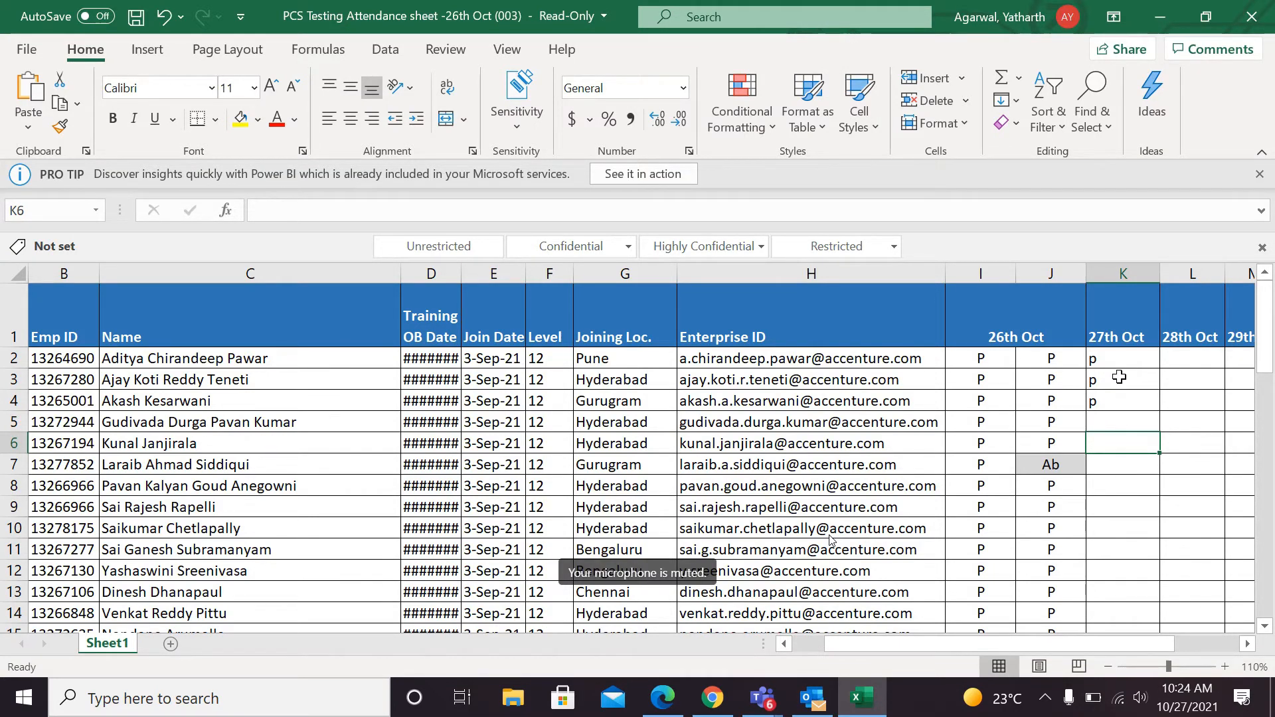
key("Up")
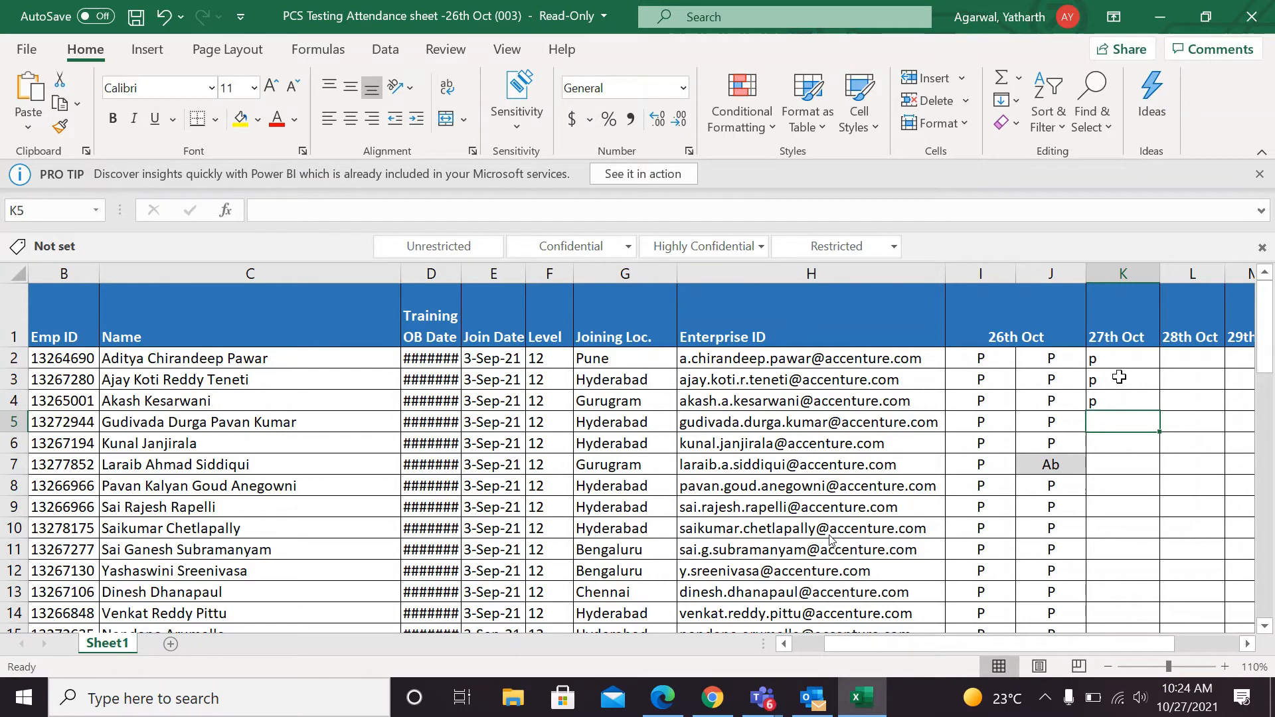
type("p")
key("Return")
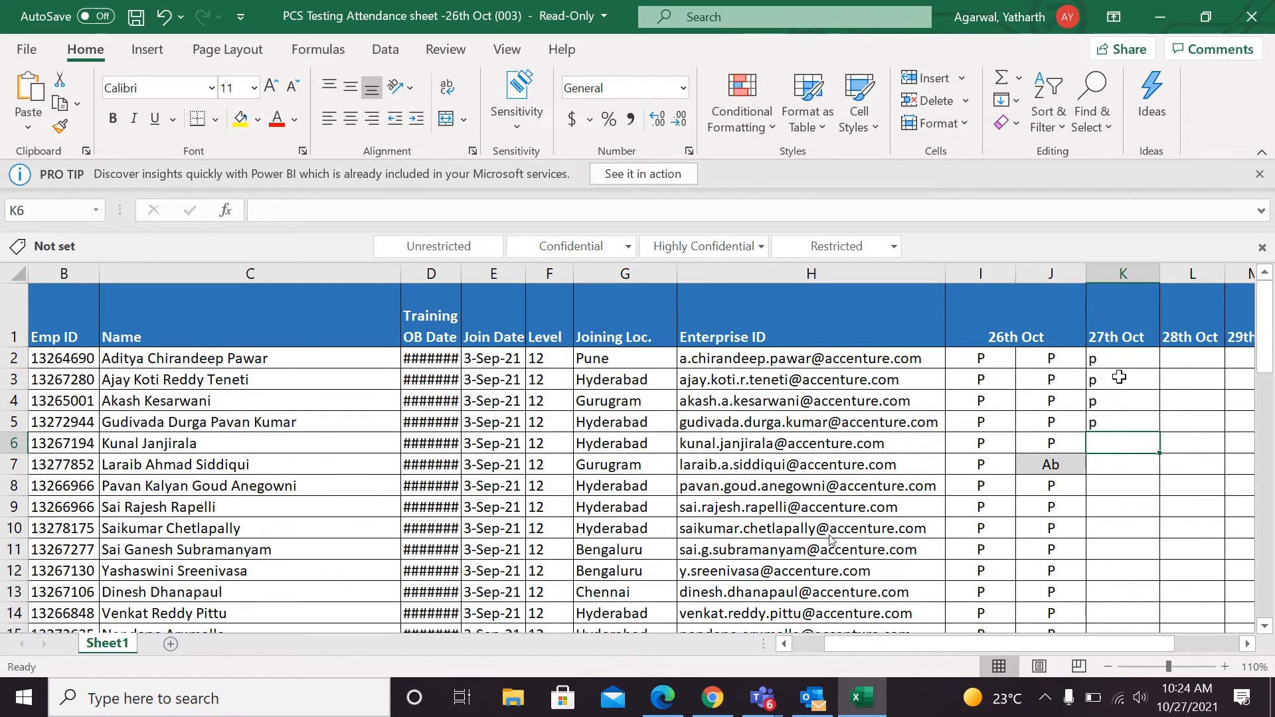
key("Up")
key("Delete")
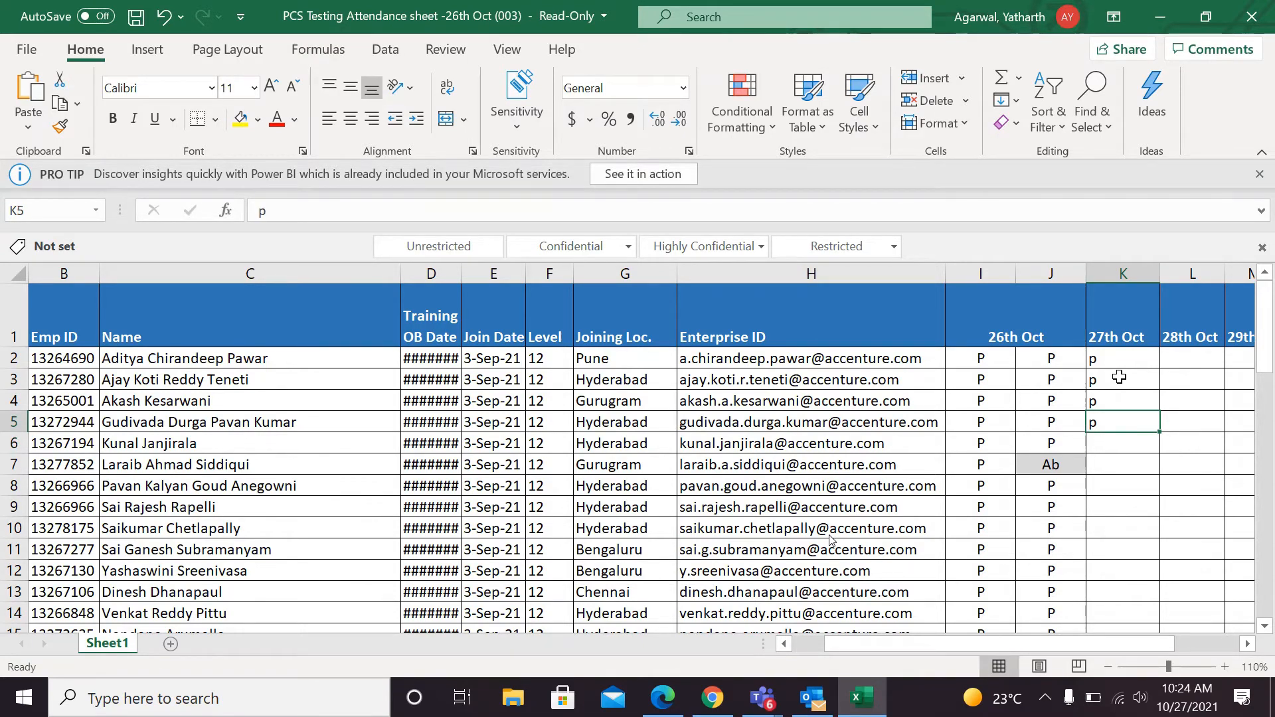
Mark attendance as p in K6 of the 27th Oct column and skip K7.
key("Down")
type("p")
key("Return")
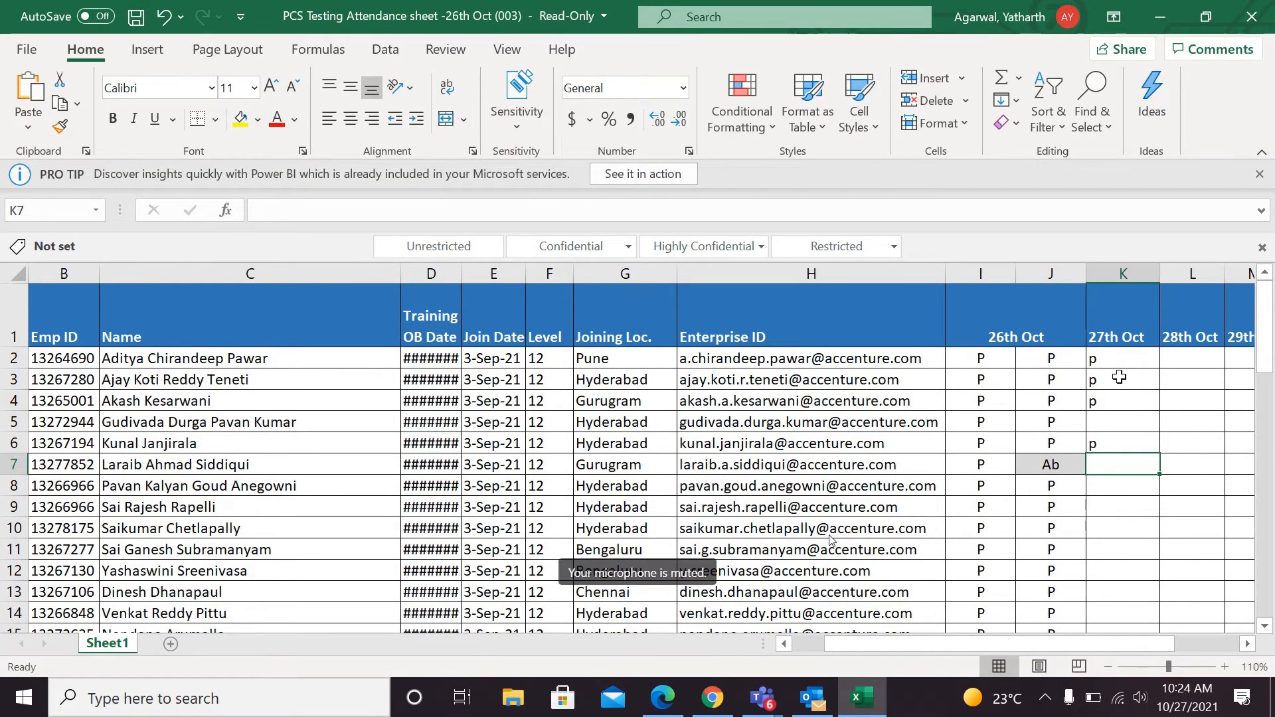
key("Down")
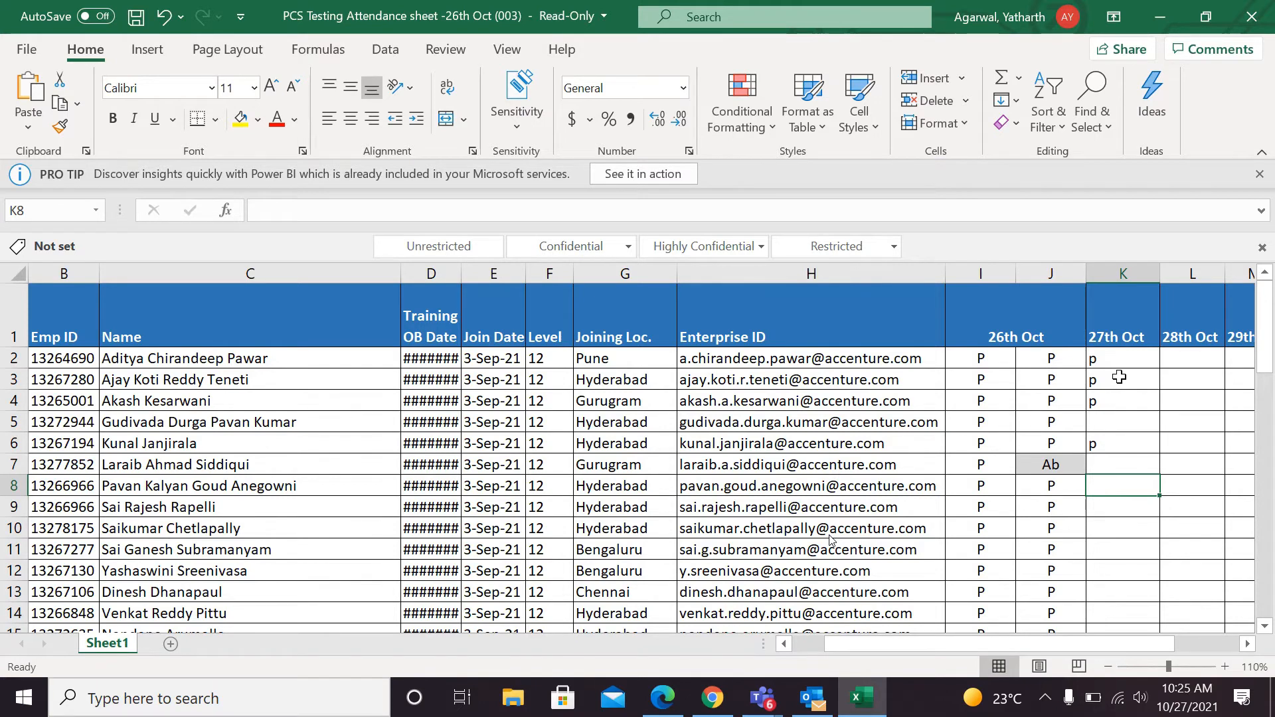
Mark attendance as p in K8 of the 27th Oct column and in the previously skipped cell K5.
type("p")
key("Return")
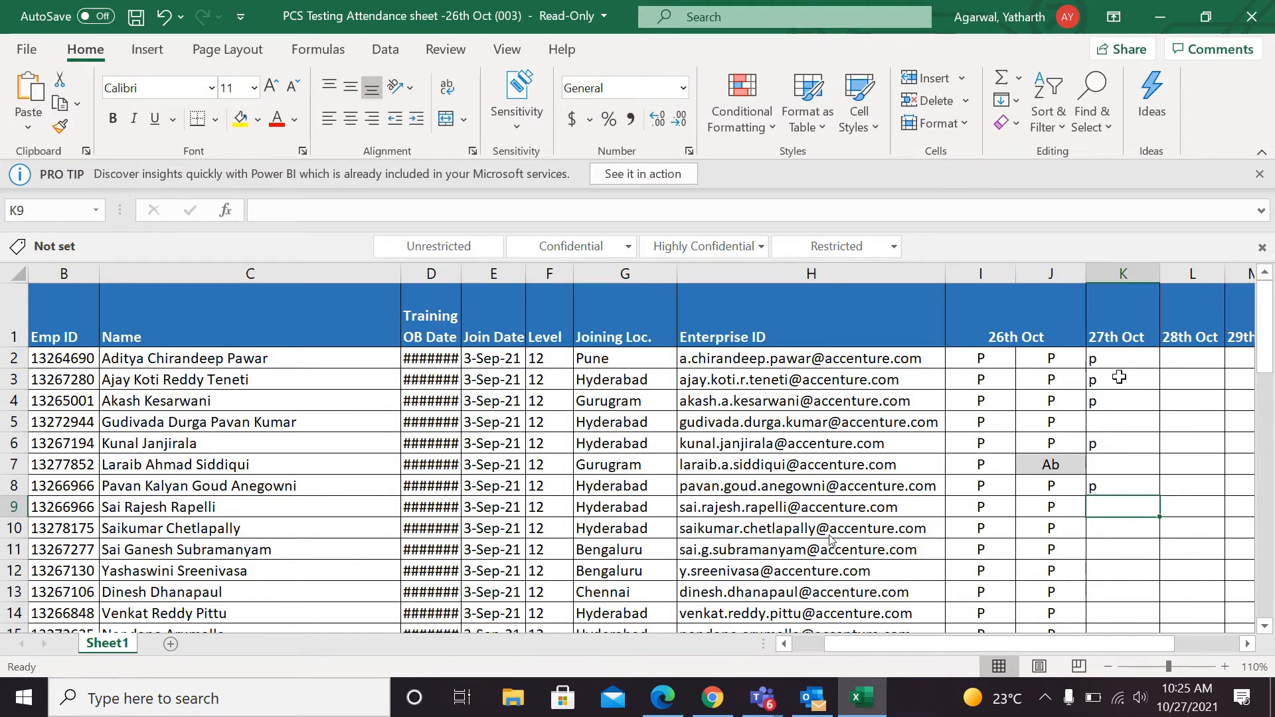
left_click(1049, 651)
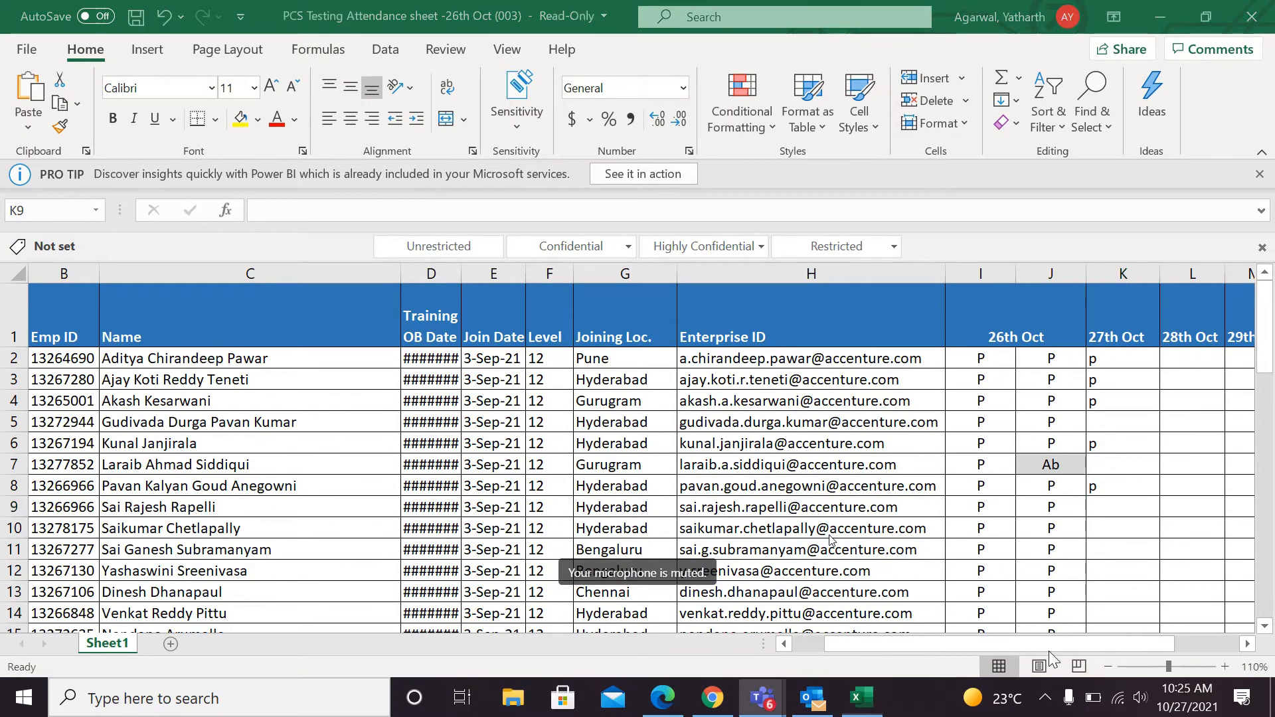
left_click(1119, 432)
key("Up")
key("Up")
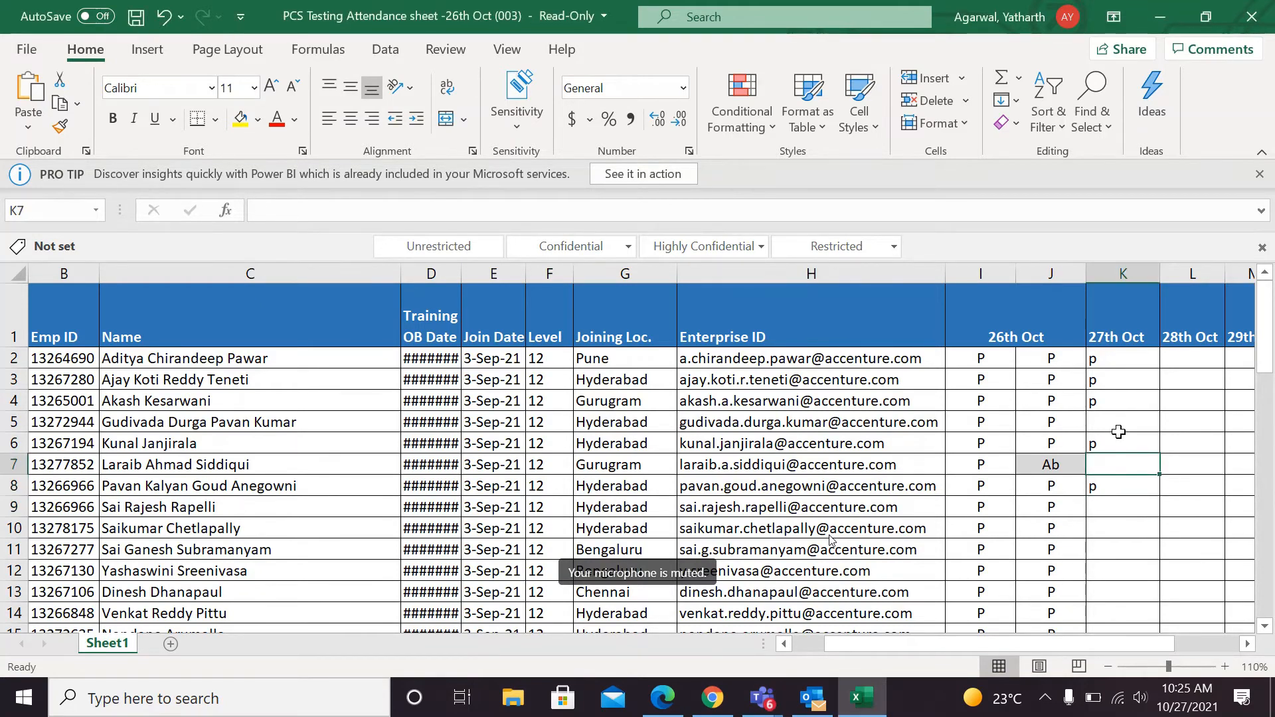
key("Up")
key("Up")
type("p")
key("Return")
key("Return")
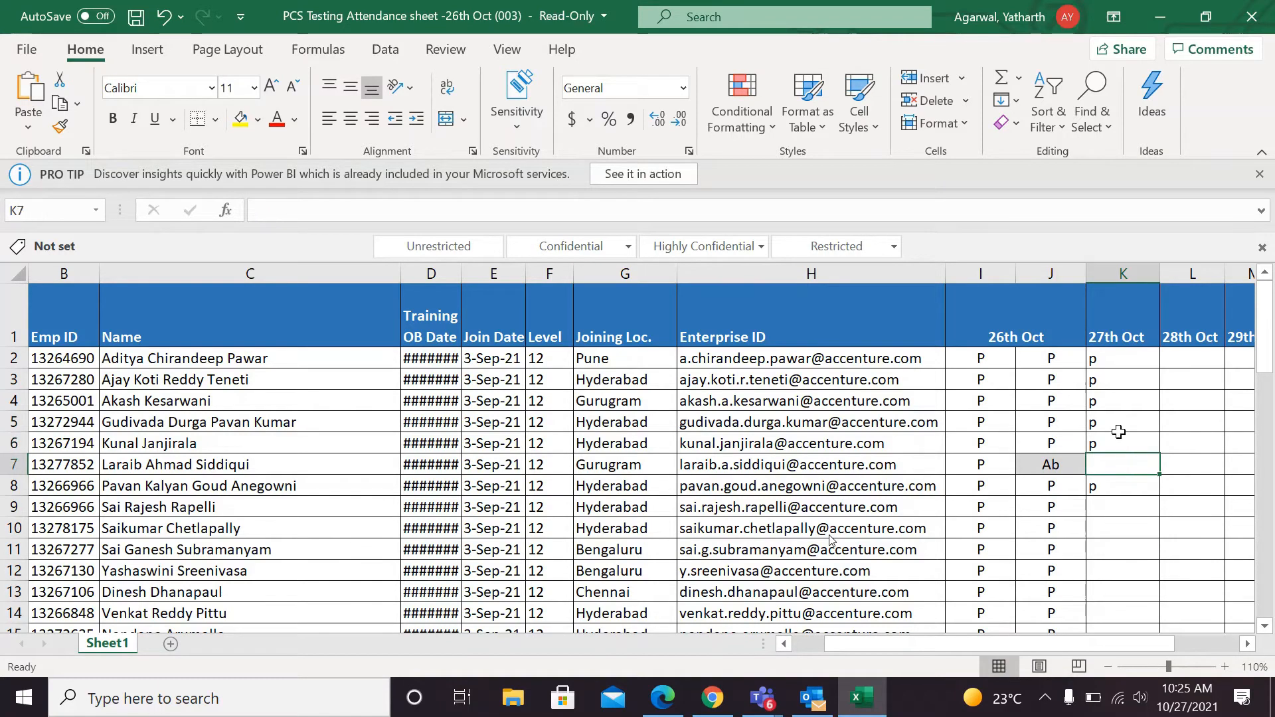
Mark attendance as p in cells K9 and K10 of the 27th Oct column.
key("Down")
key("Down")
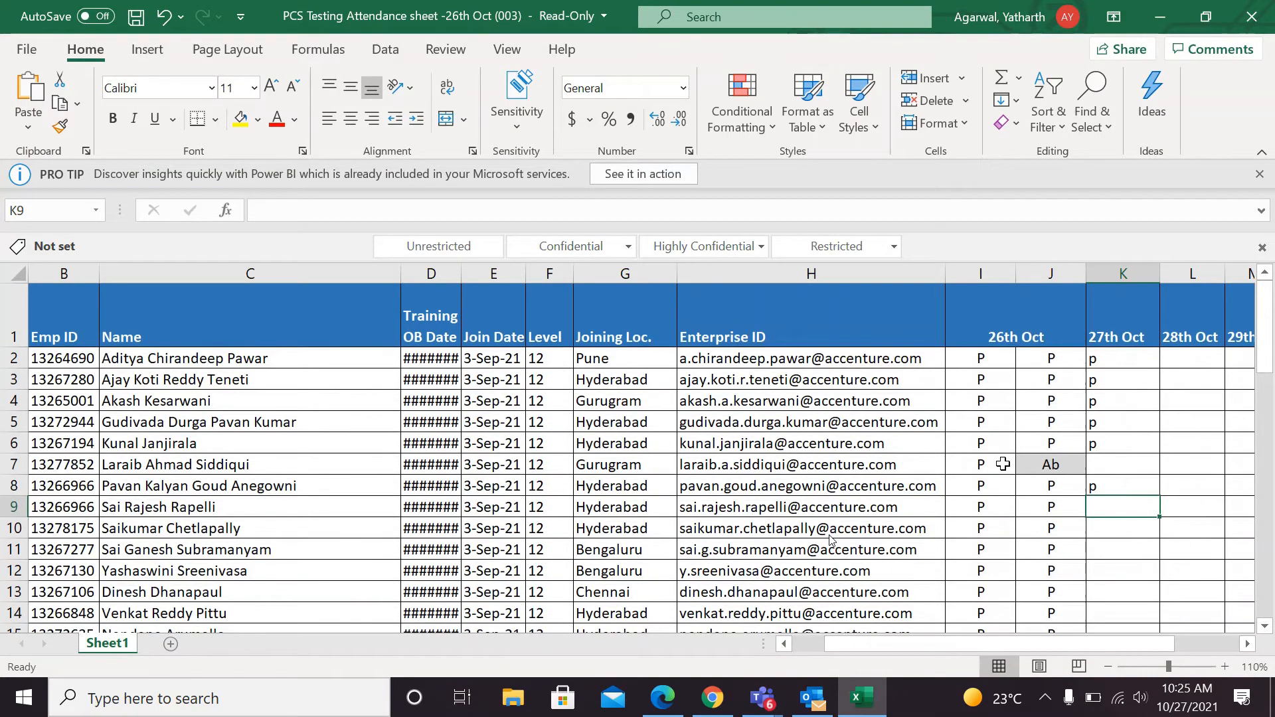
scroll(1002, 464, "down", 1)
scroll(1003, 465, "right", 1)
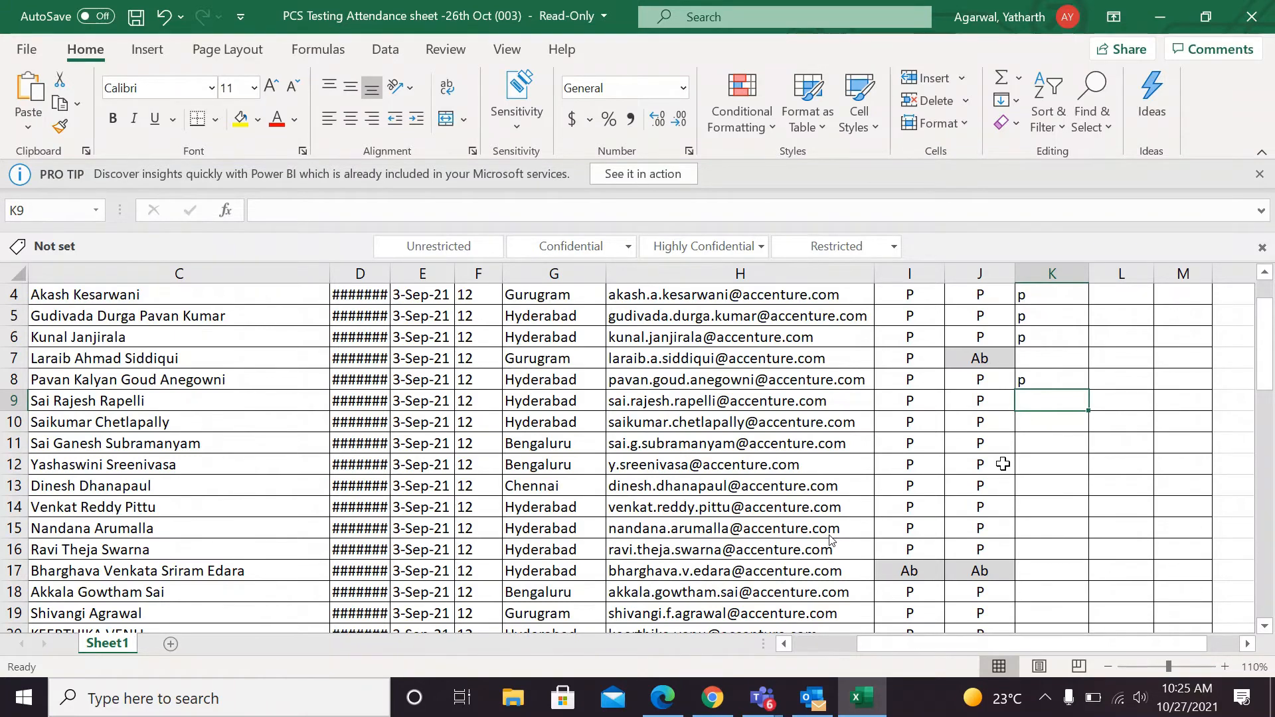
type("p")
key("Return")
type("p")
key("Escape")
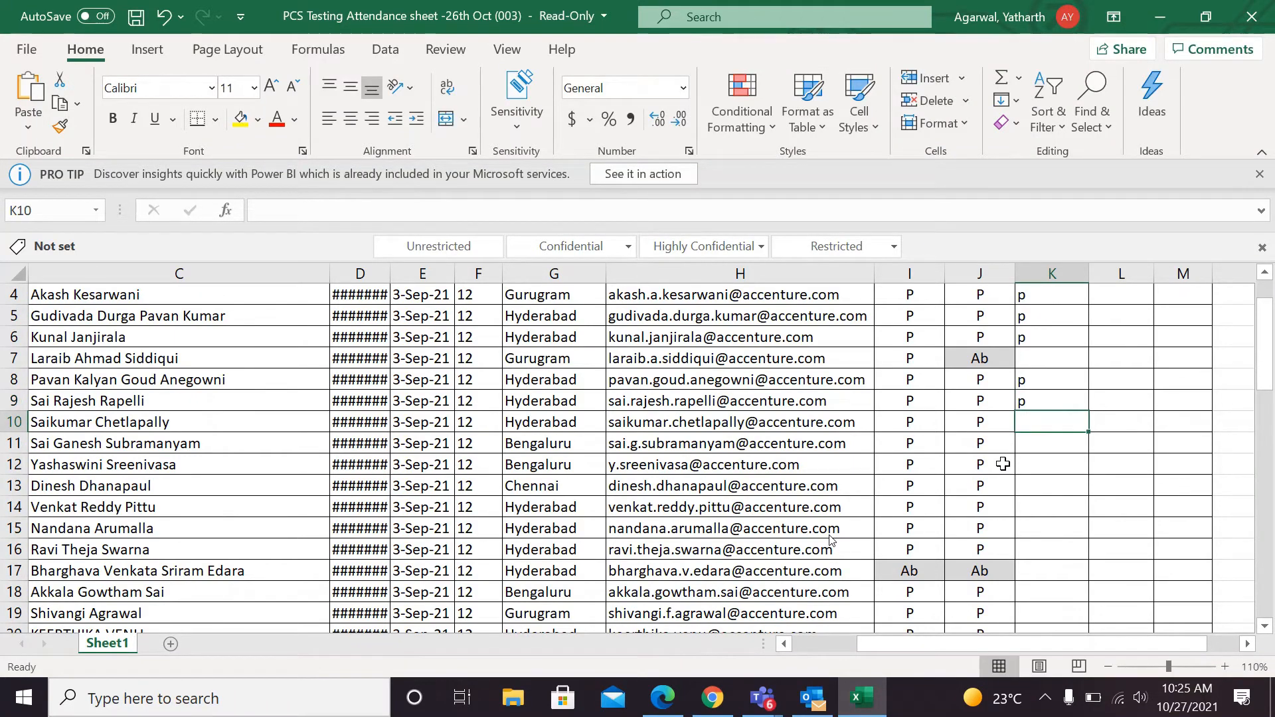
type("p")
key("Return")
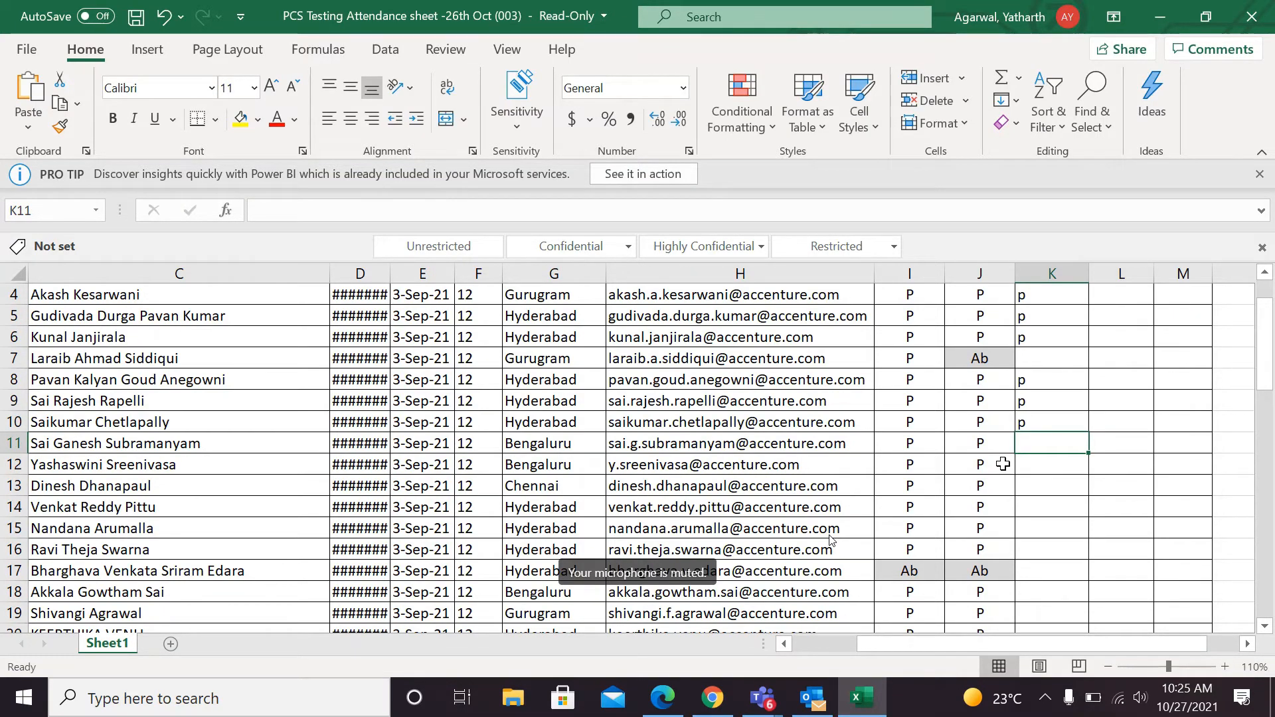
Mark attendance as p in cells K11 and K12 of the 27th Oct column.
type("p")
key("Return")
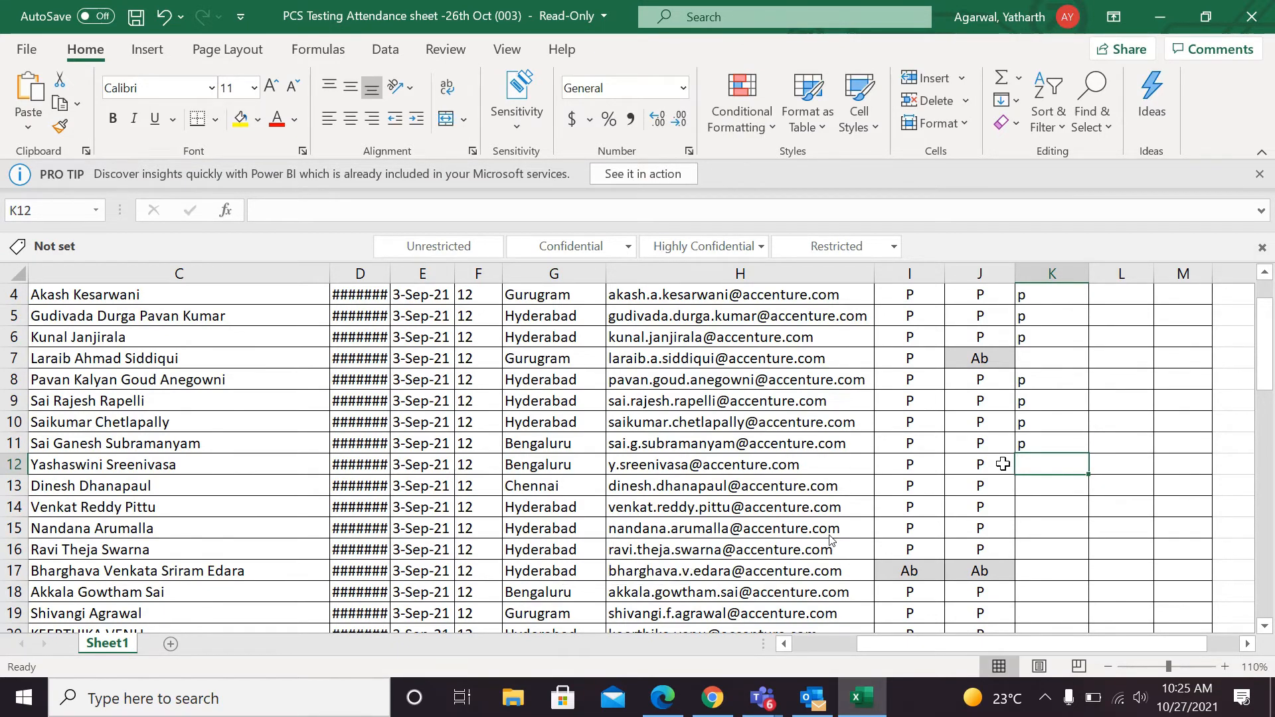
type("p")
key("Return")
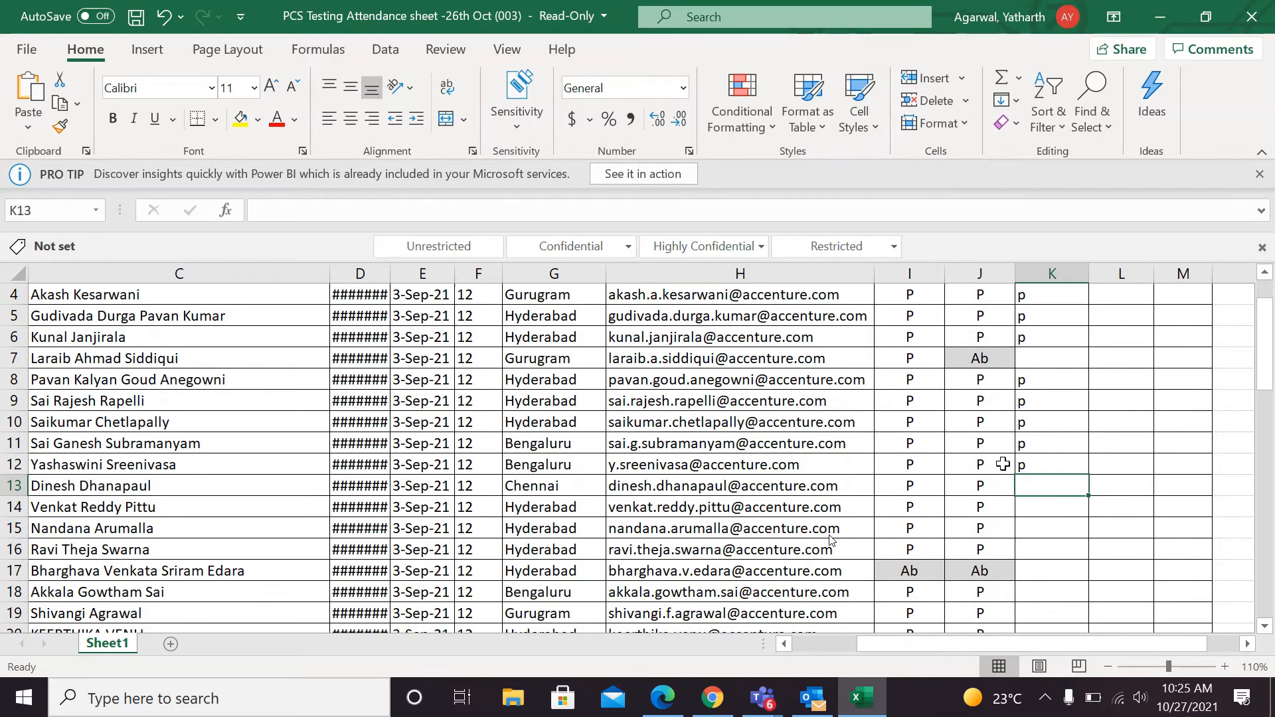
Mark attendance as p in K14 of the 27th Oct column, and go back to mark K13 as p.
key("Down")
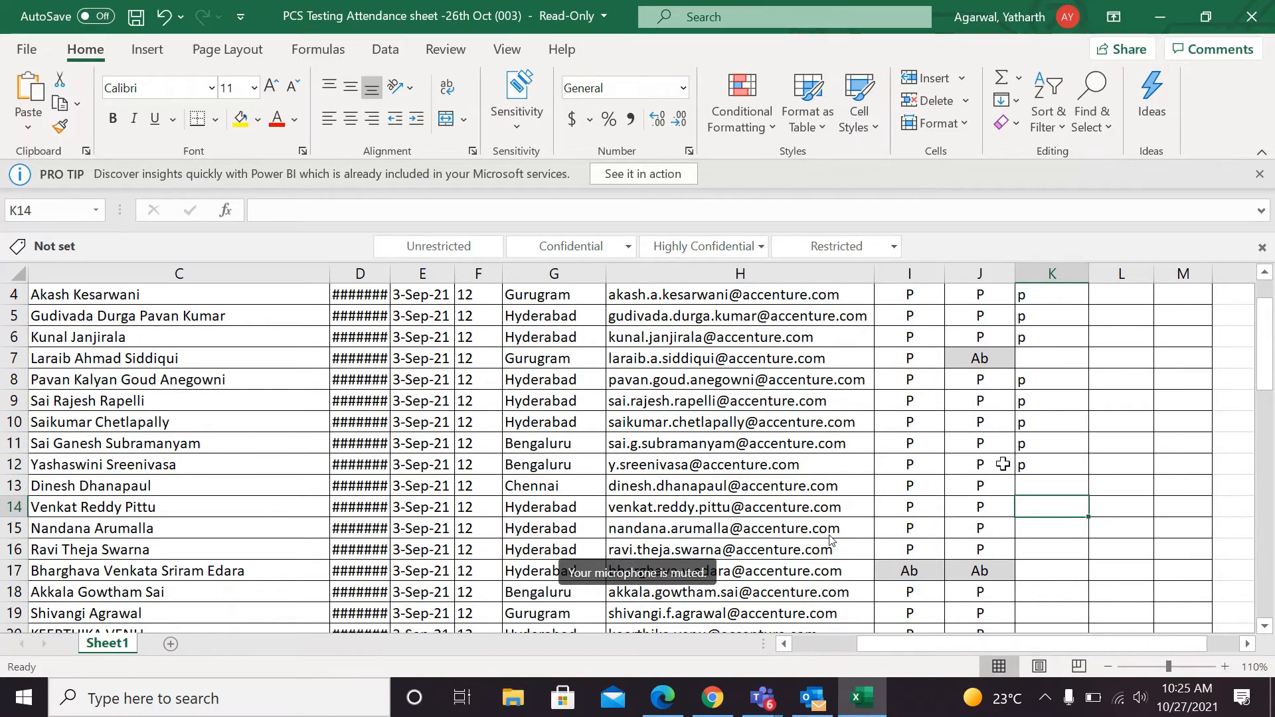
type("p")
key("Return")
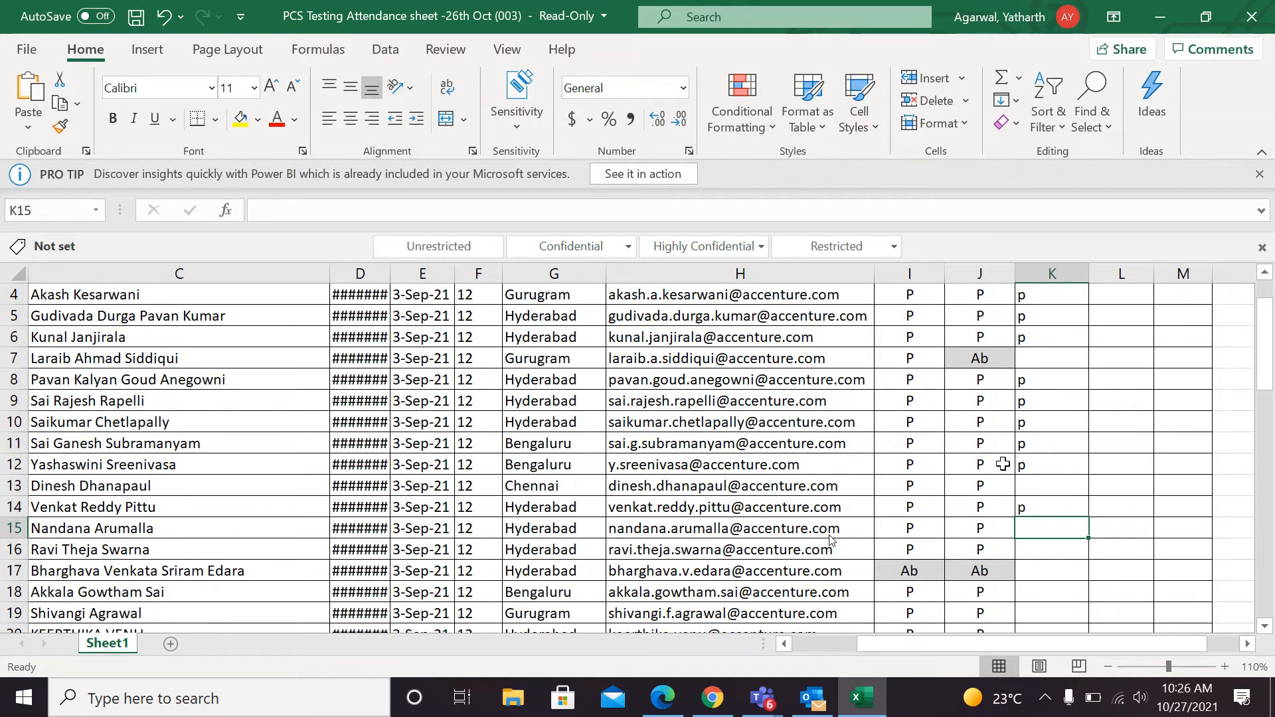
key("Up")
key("Up")
type("p")
key("Return")
key("Return")
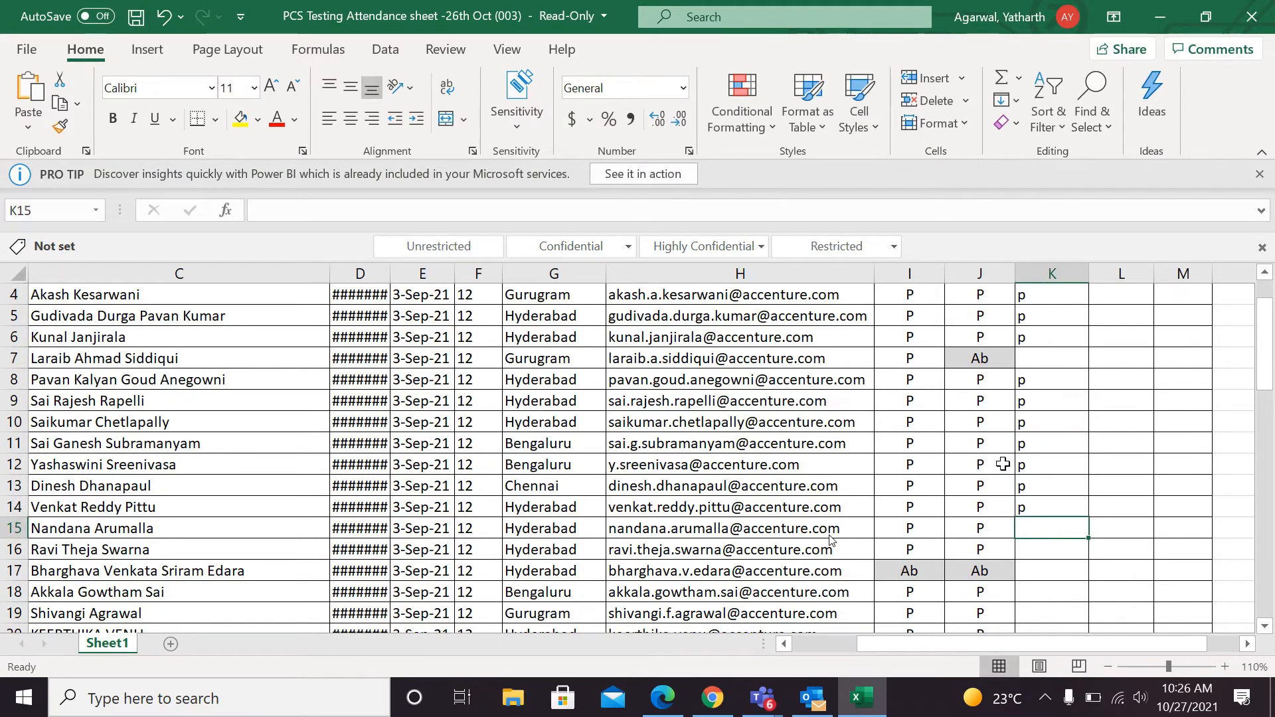
Mark attendance as p in cells K15 and K16 of the 27th Oct column.
key("Down")
key("Up")
key("Down")
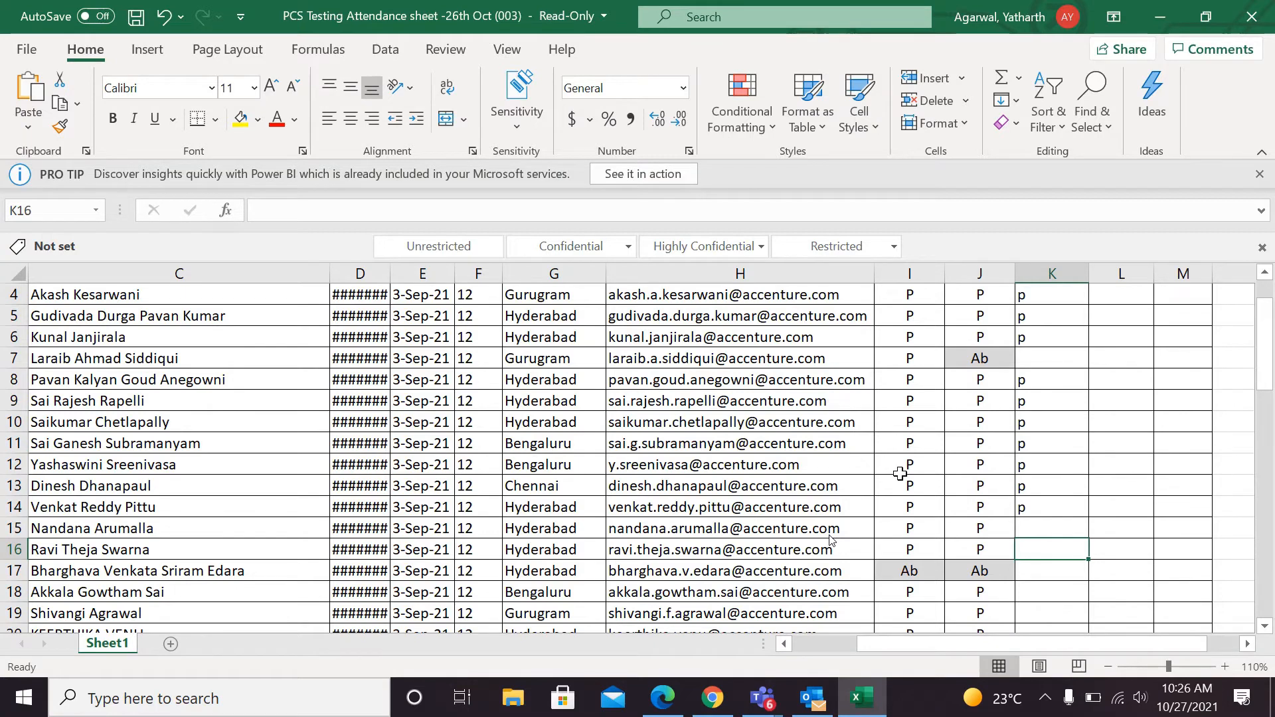
scroll(1088, 500, "down", 1)
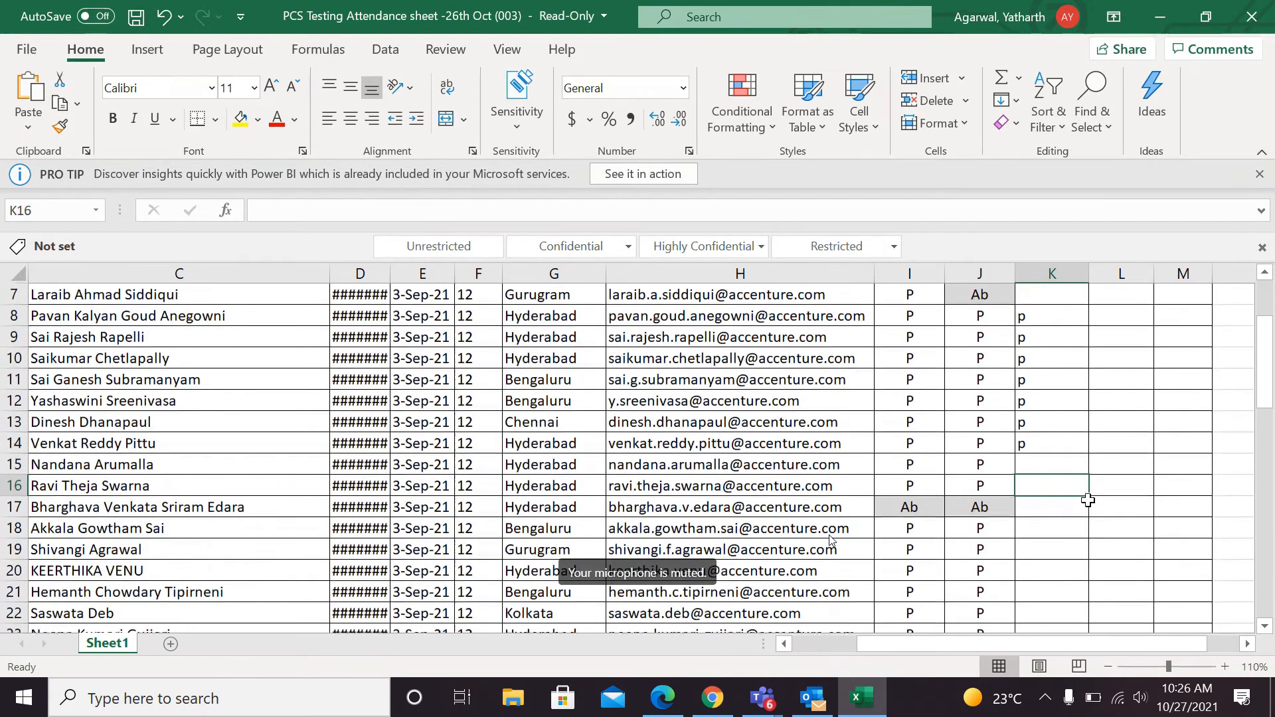
key("Up")
type("p")
key("Return")
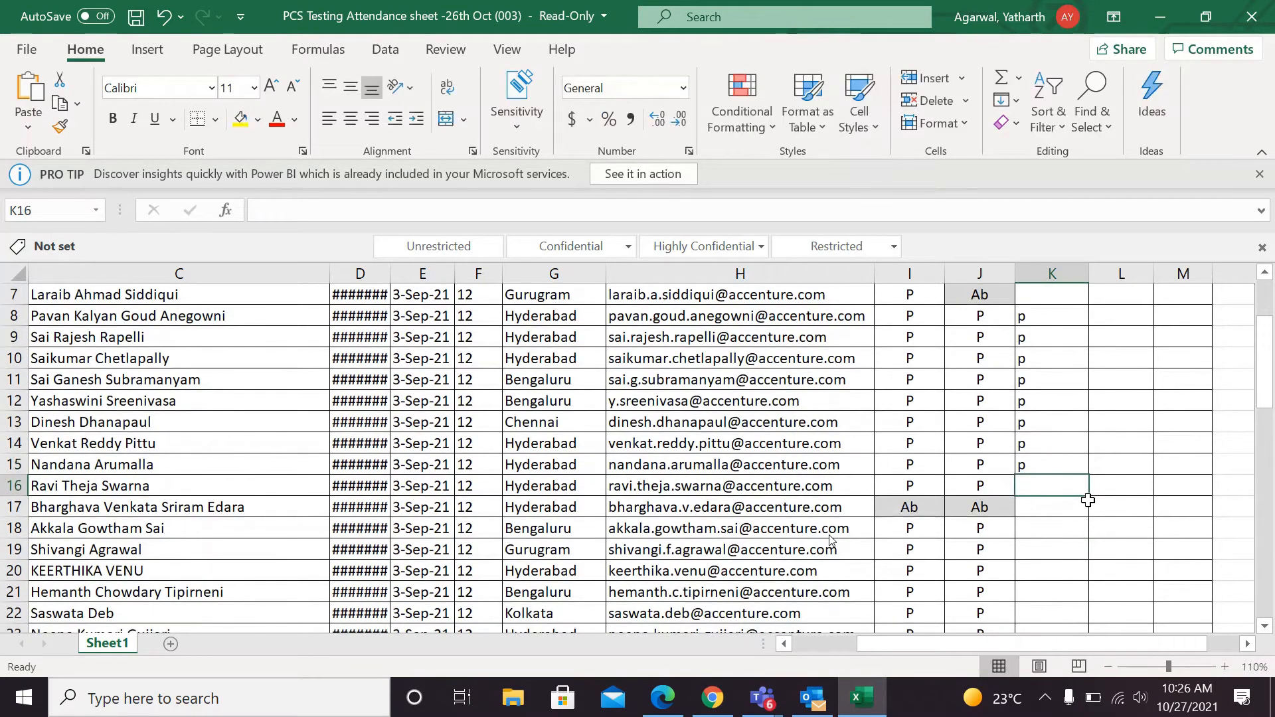
type("p")
key("Return")
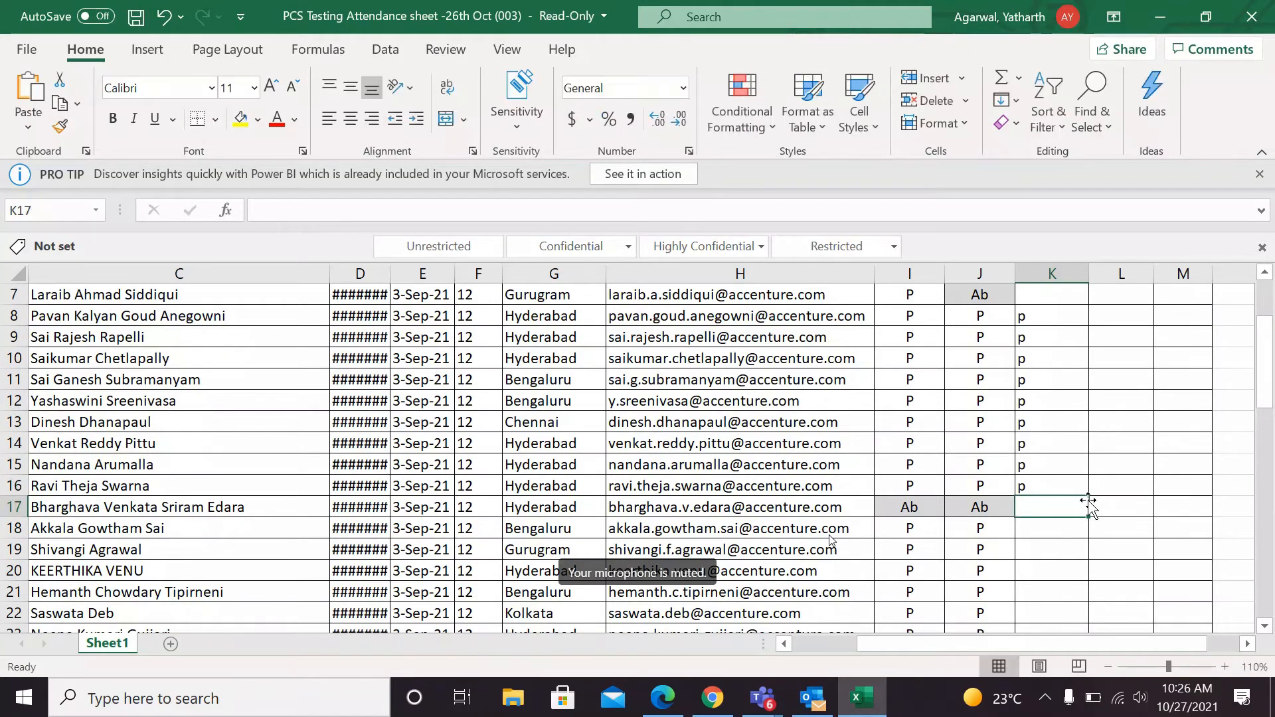
Leave K17 blank and mark attendance as p in K18 and K19 of the 27th Oct column.
key("Down")
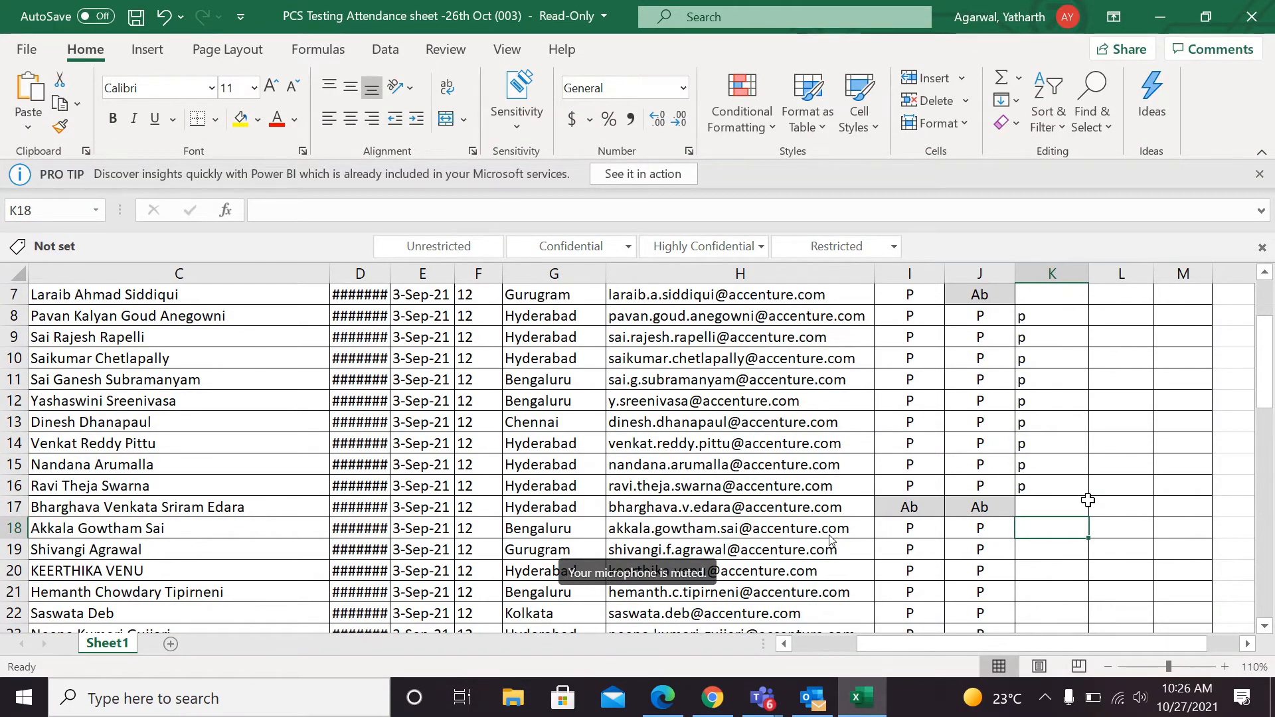
key("Down")
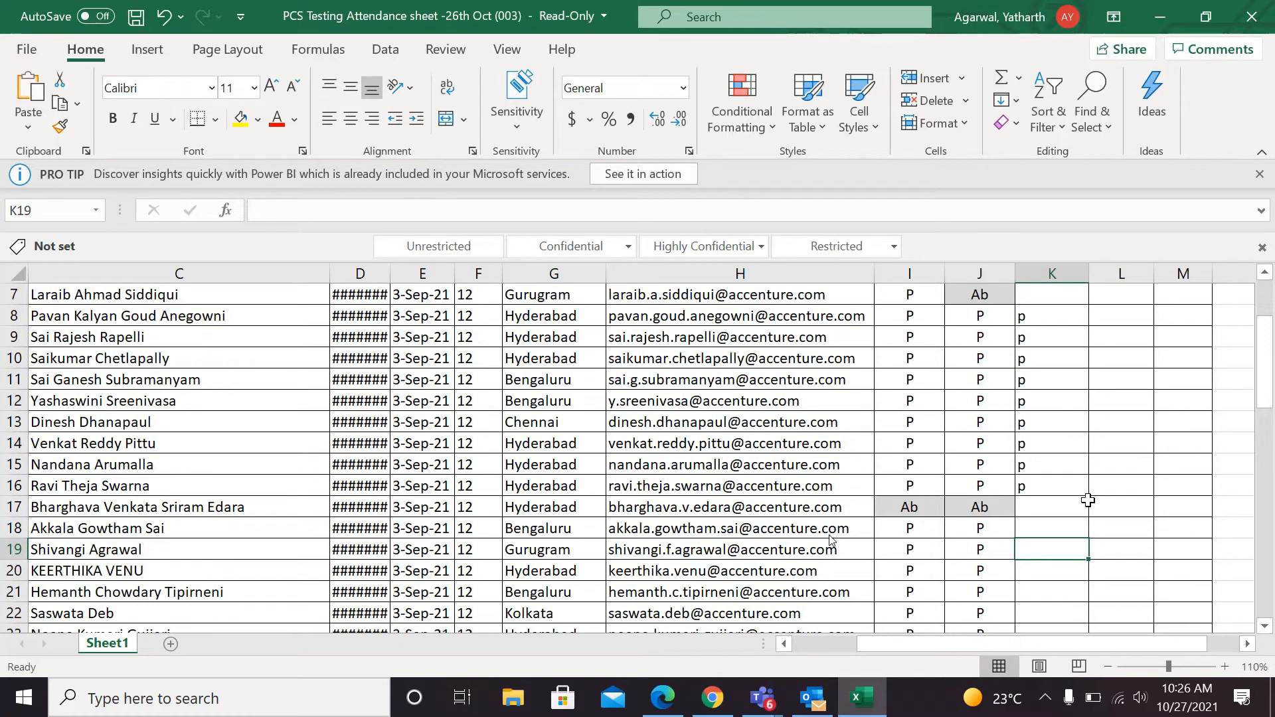
key("Up")
type("p")
key("Down")
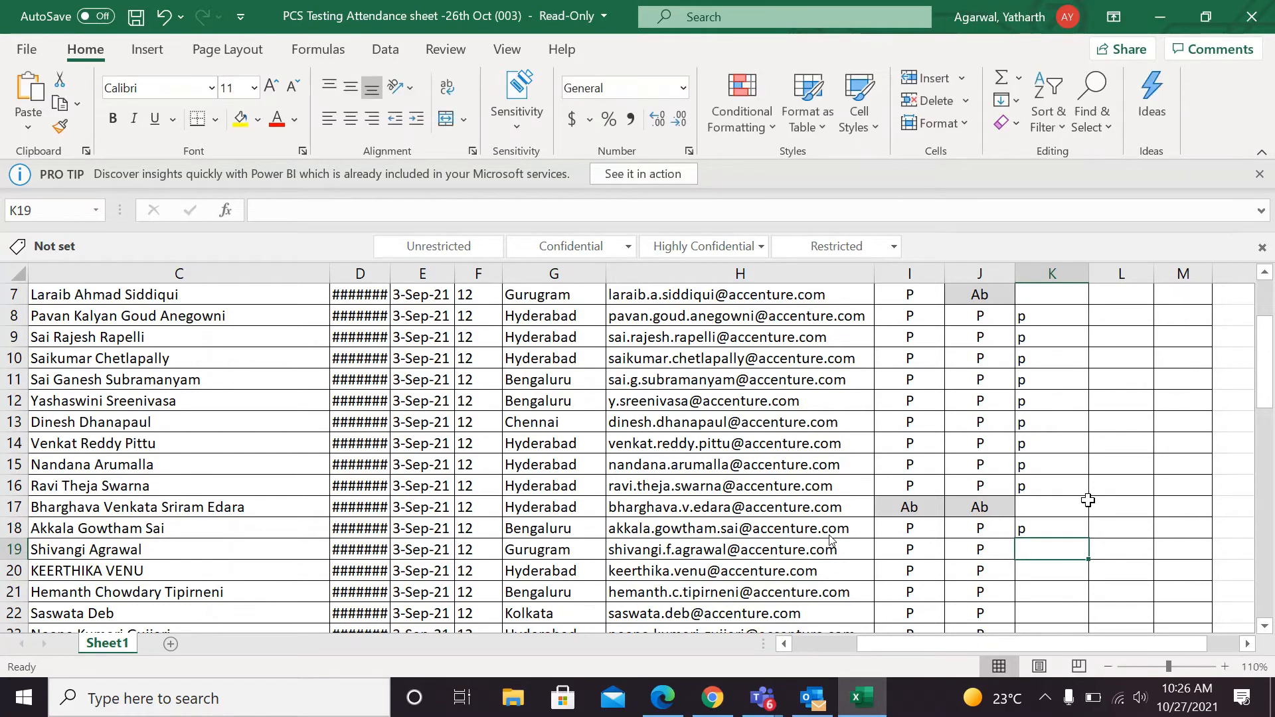
type("p")
key("Down")
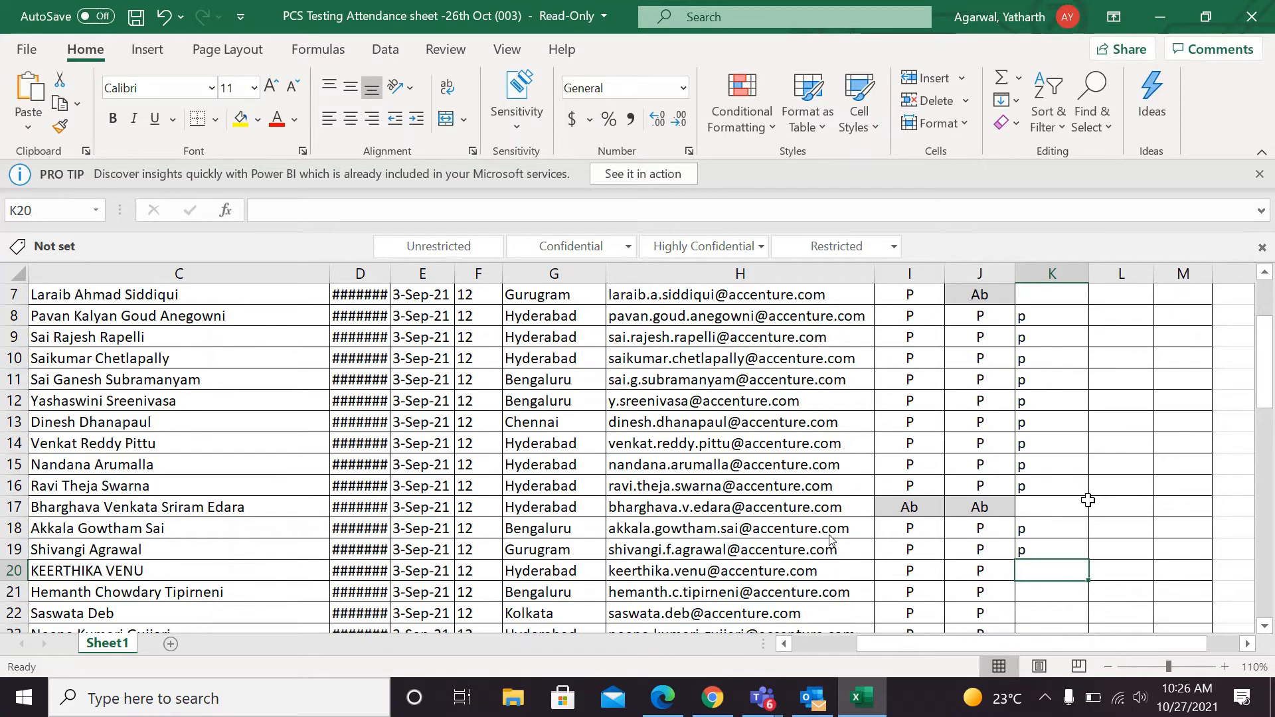
Mark attendance as p in cell K20 of the 27th Oct column.
scroll(1088, 500, "down", 1)
scroll(1088, 500, "down", 3)
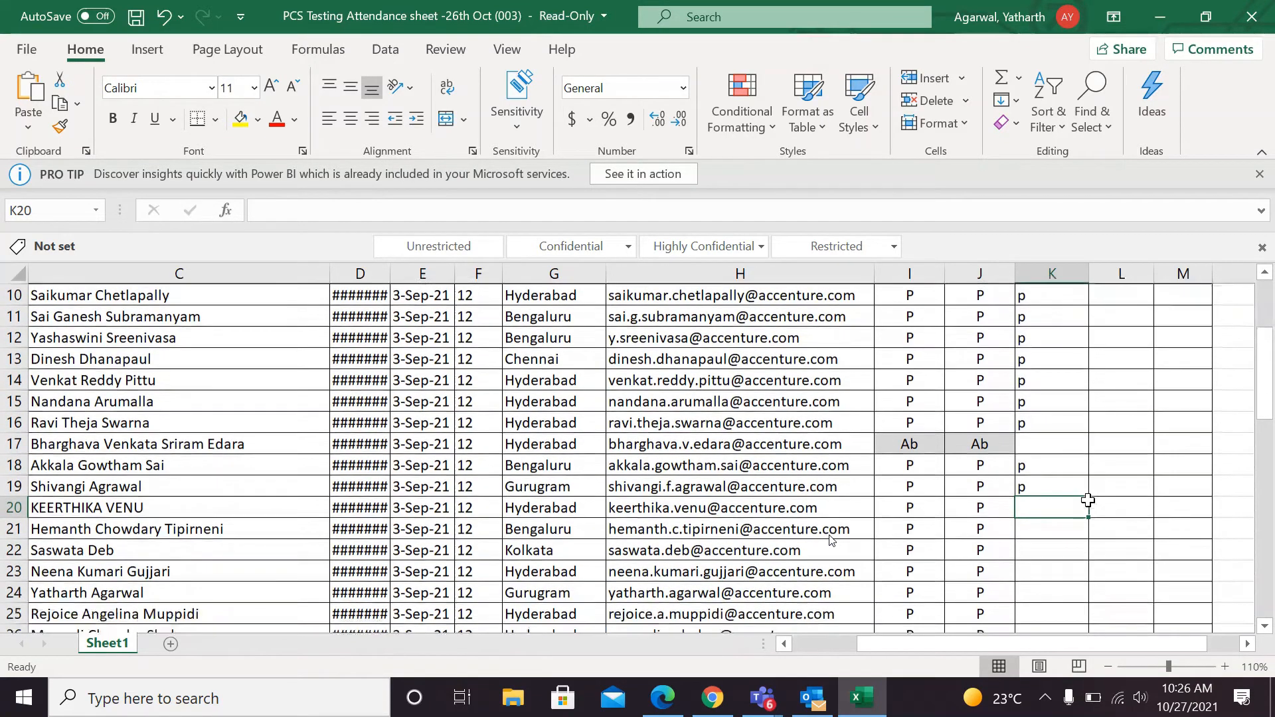
type("p")
key("Return")
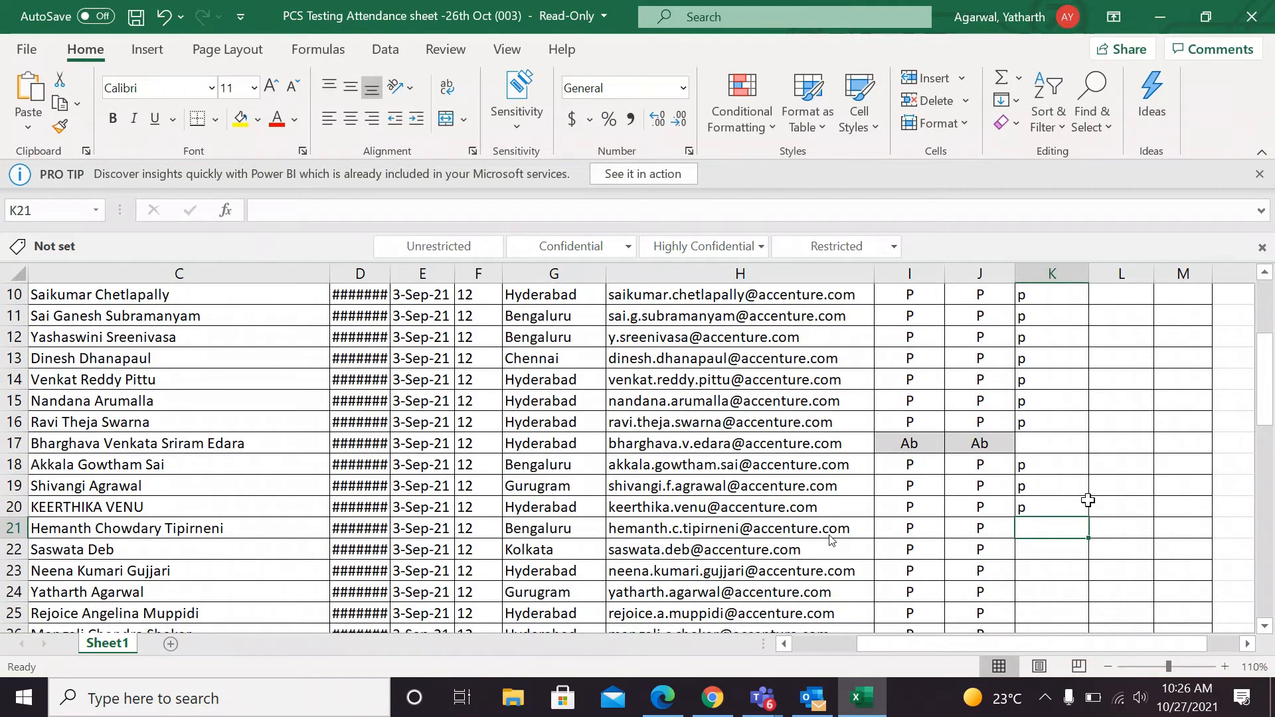
Leave K21 blank and mark attendance as p in K22 of the 27th Oct column.
key("Return")
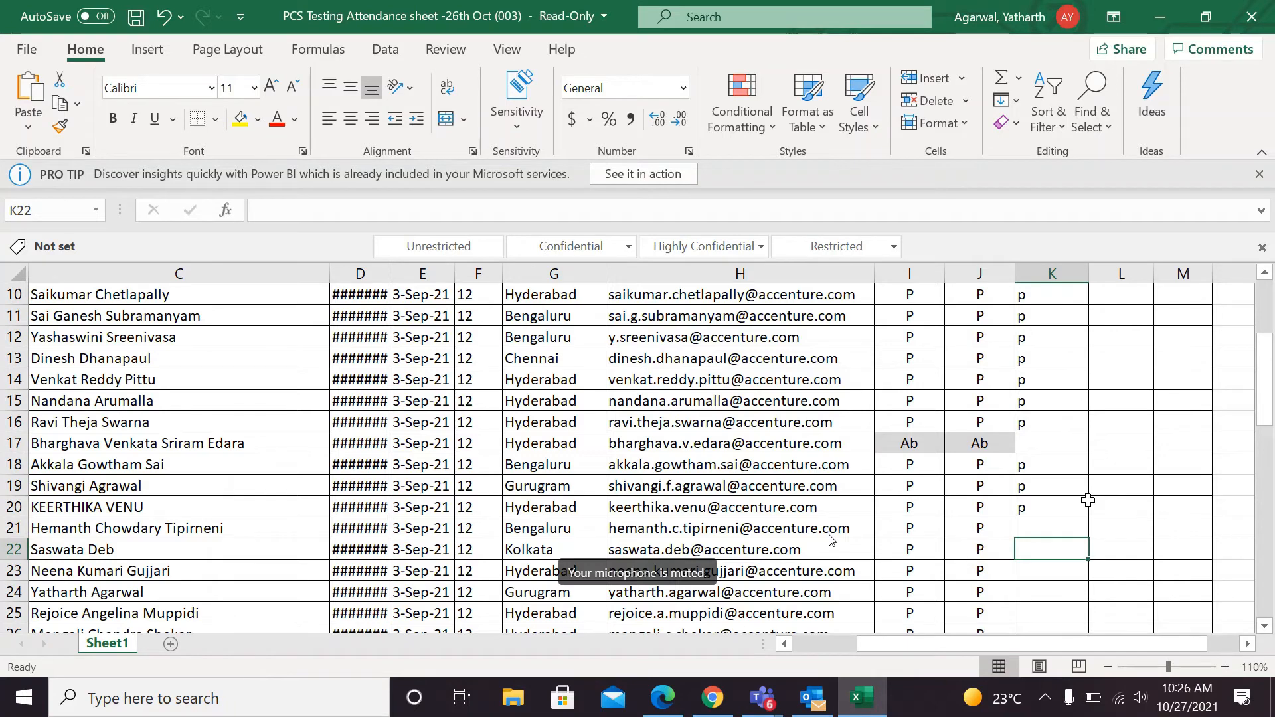
key("Return")
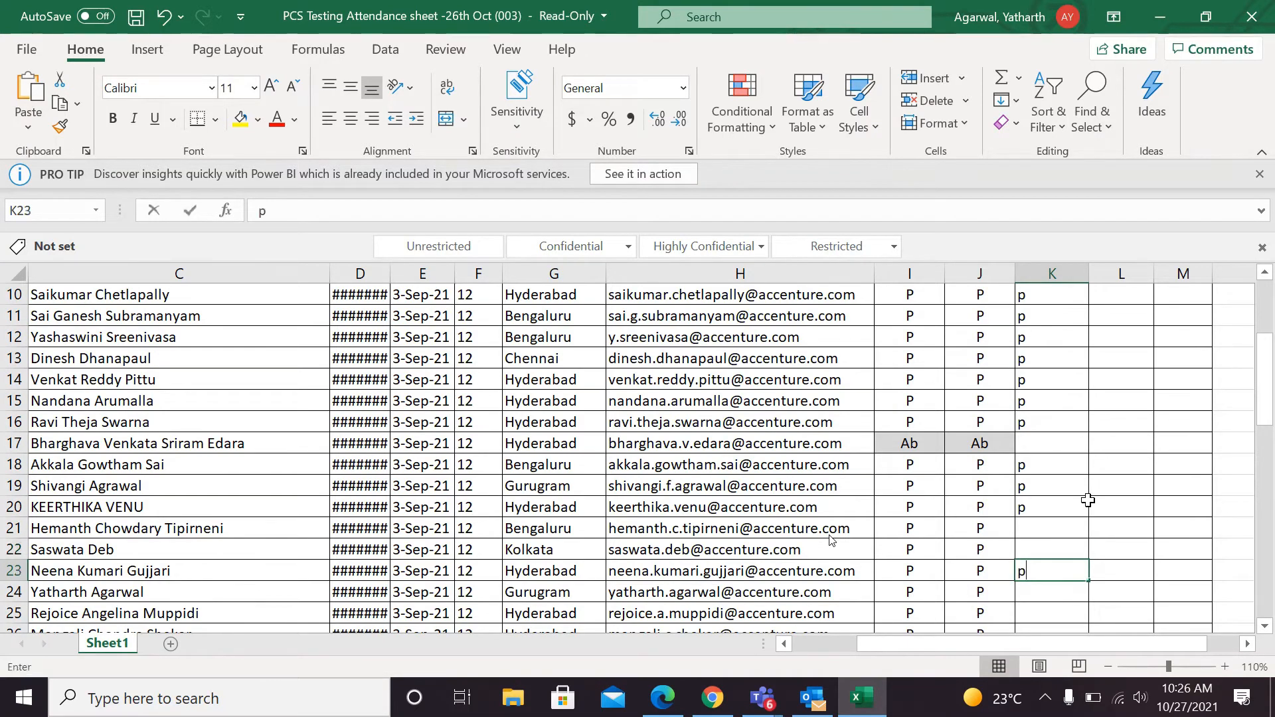
type("p")
key("Escape")
key("Up")
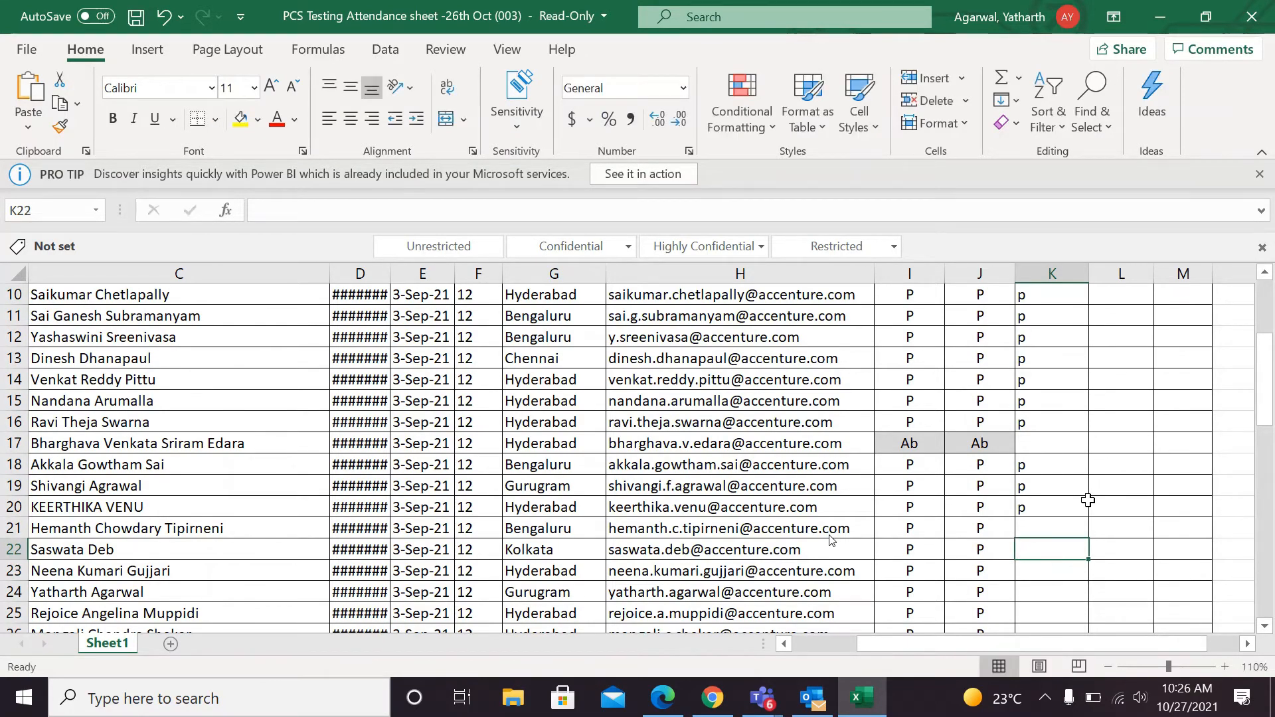
type("p")
key("Return")
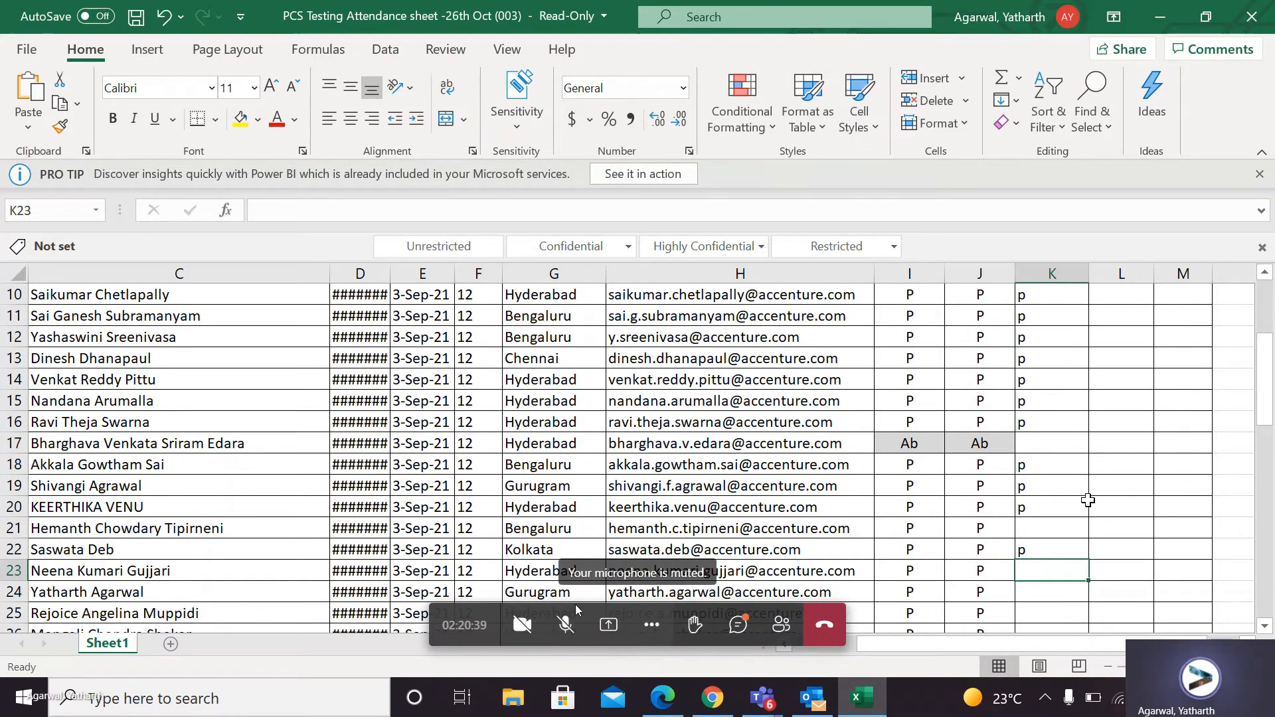
Leave K23 blank and mark attendance as p in K24 and K25 of the 27th Oct column.
key("Down")
type("p")
key("Return")
type("p")
key("Return")
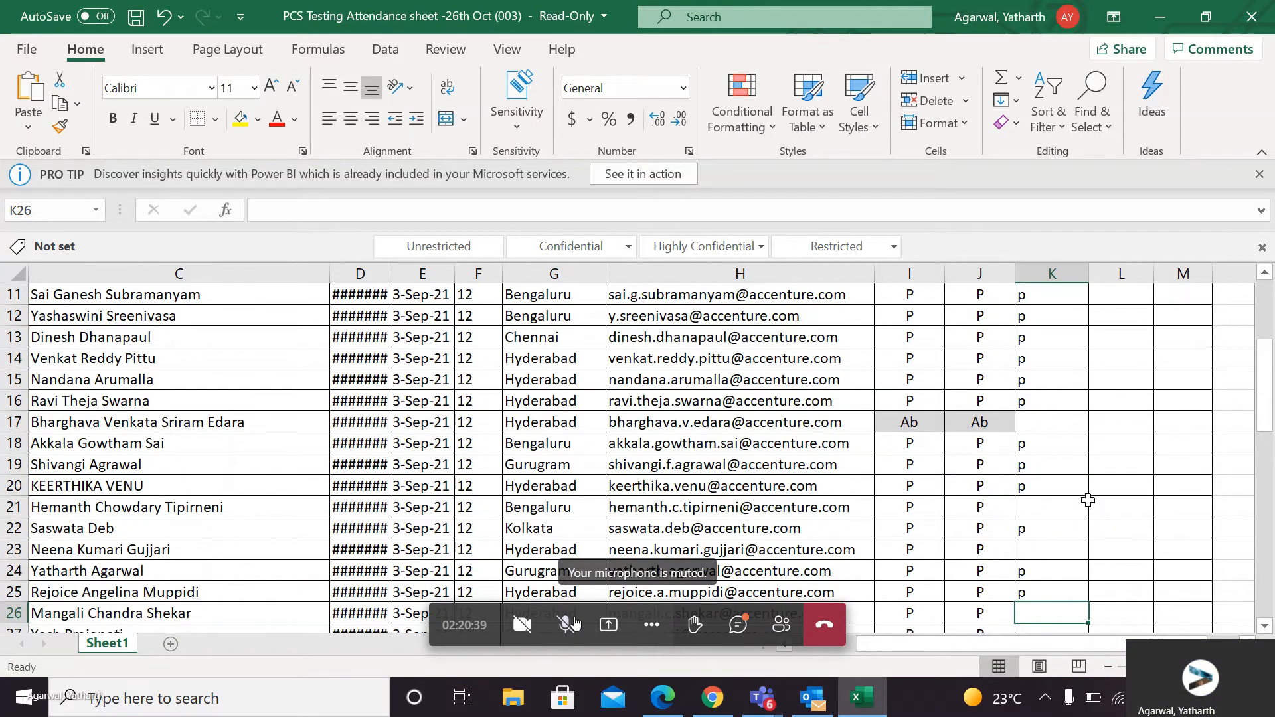
Unmute the microphone in the Teams meeting briefly and mute it again.
scroll(571, 625, "down", 2)
left_click(567, 626)
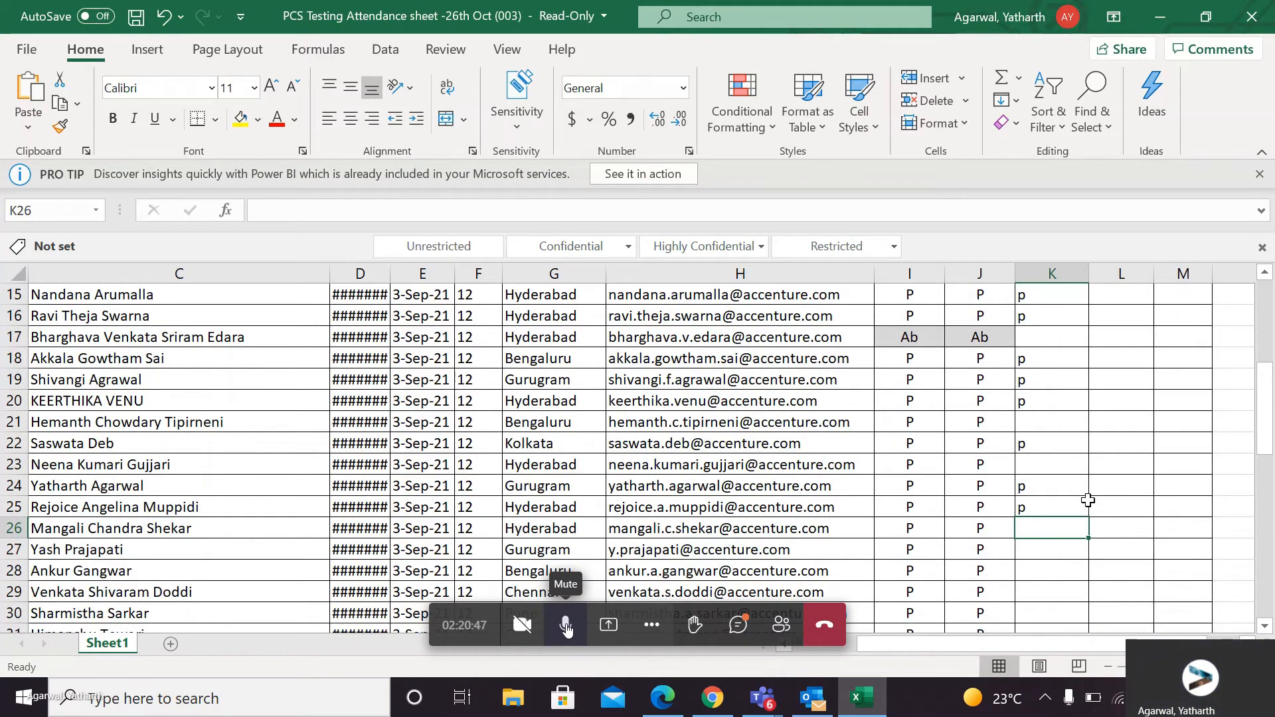
left_click(566, 625)
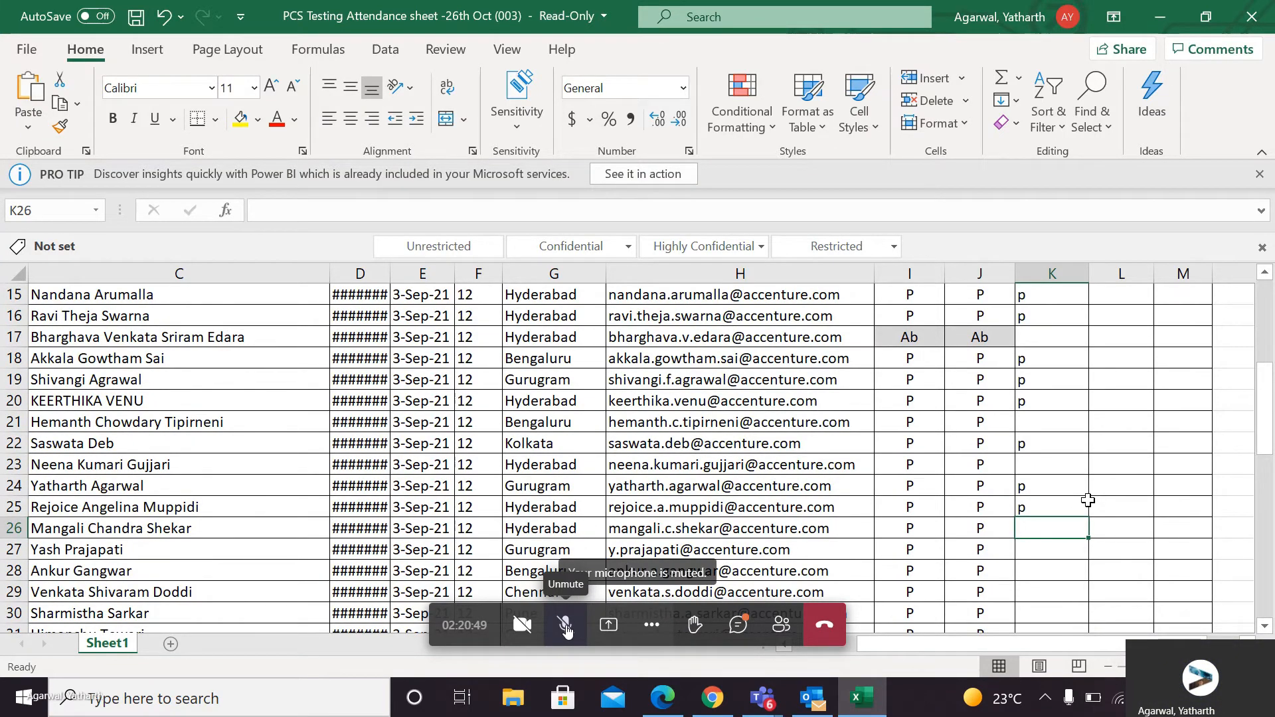
Leave K26 and K27 blank and mark attendance as p in K28 of the 27th Oct column.
scroll(1088, 502, "up", 5)
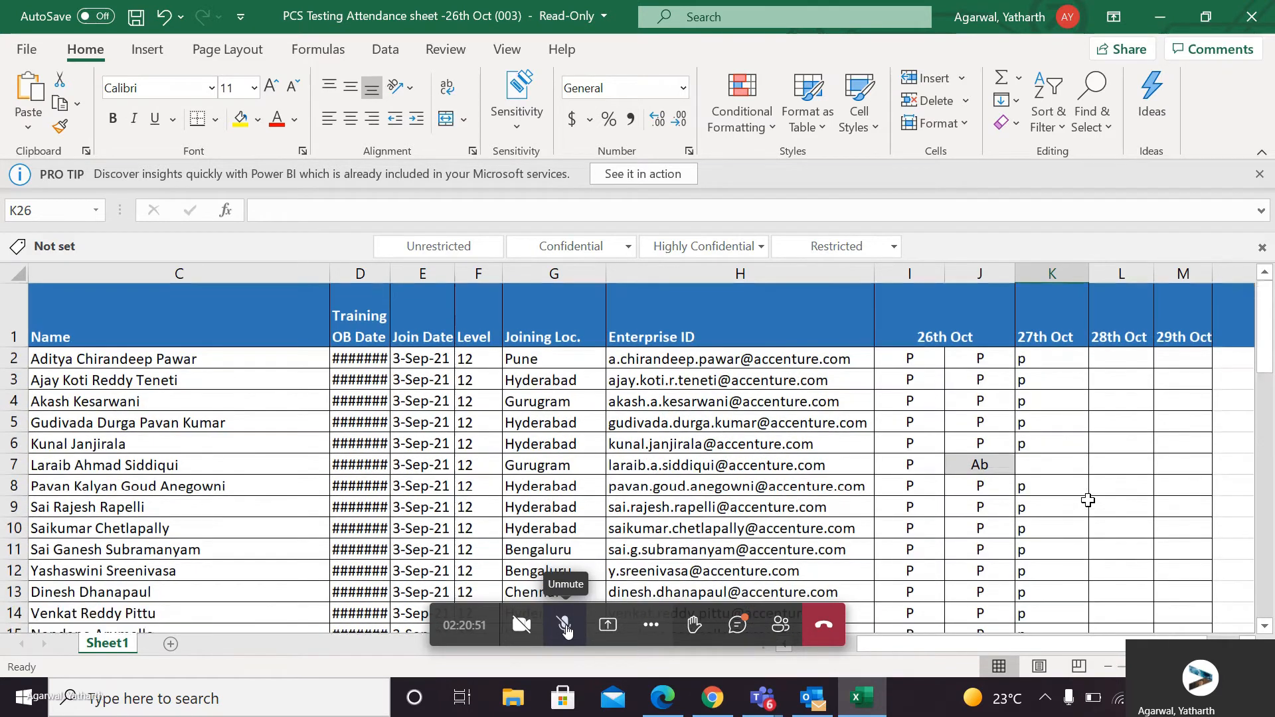
scroll(1051, 405, "down", 7)
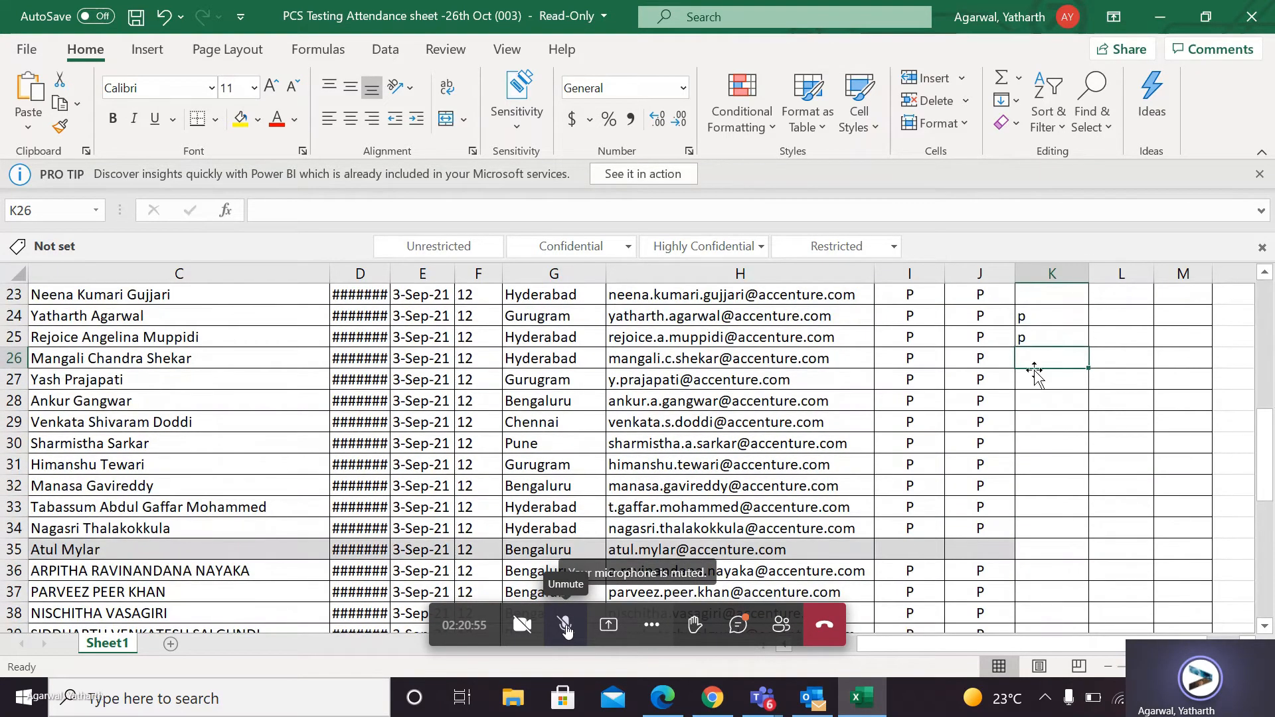
left_click(1047, 376)
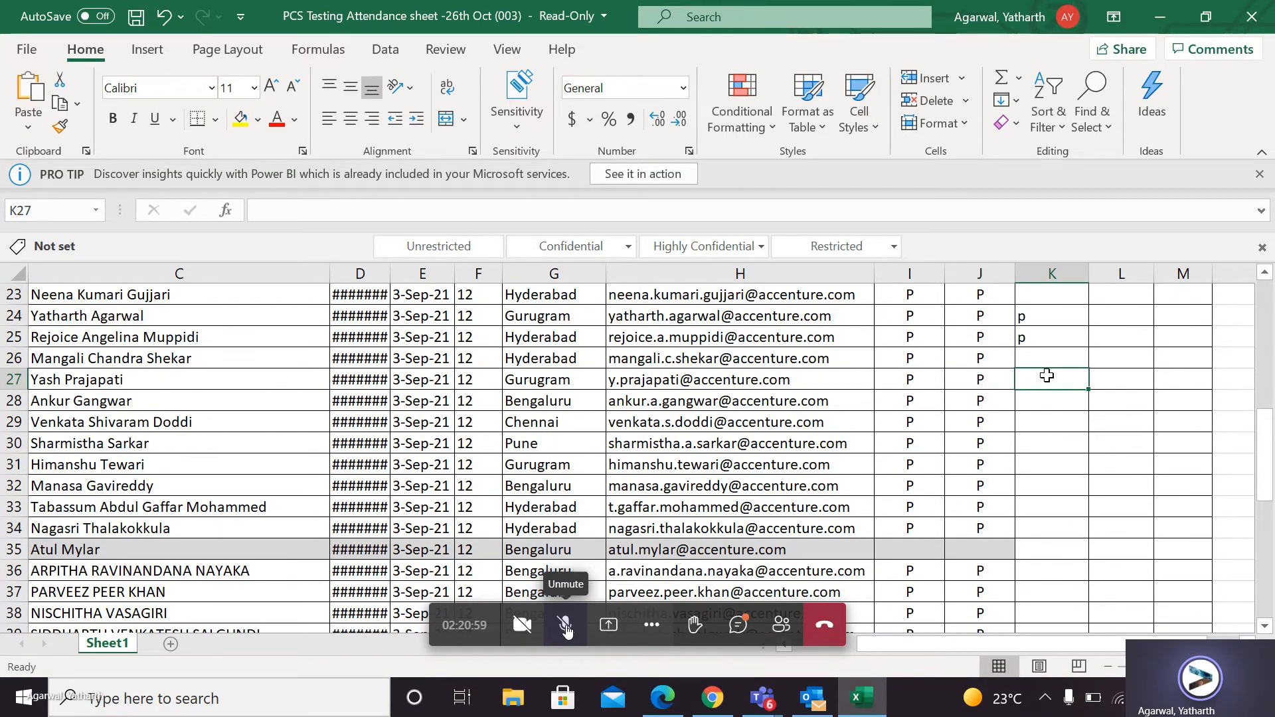
key("Down")
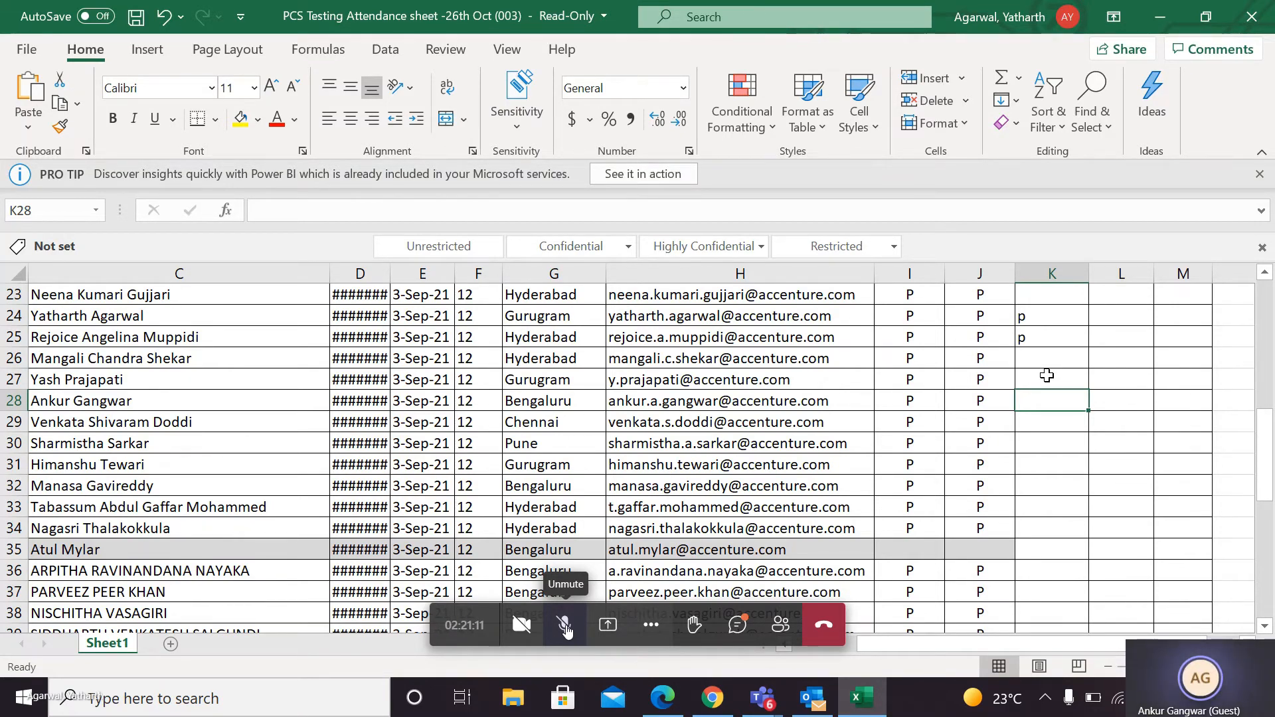
type("p")
key("Return")
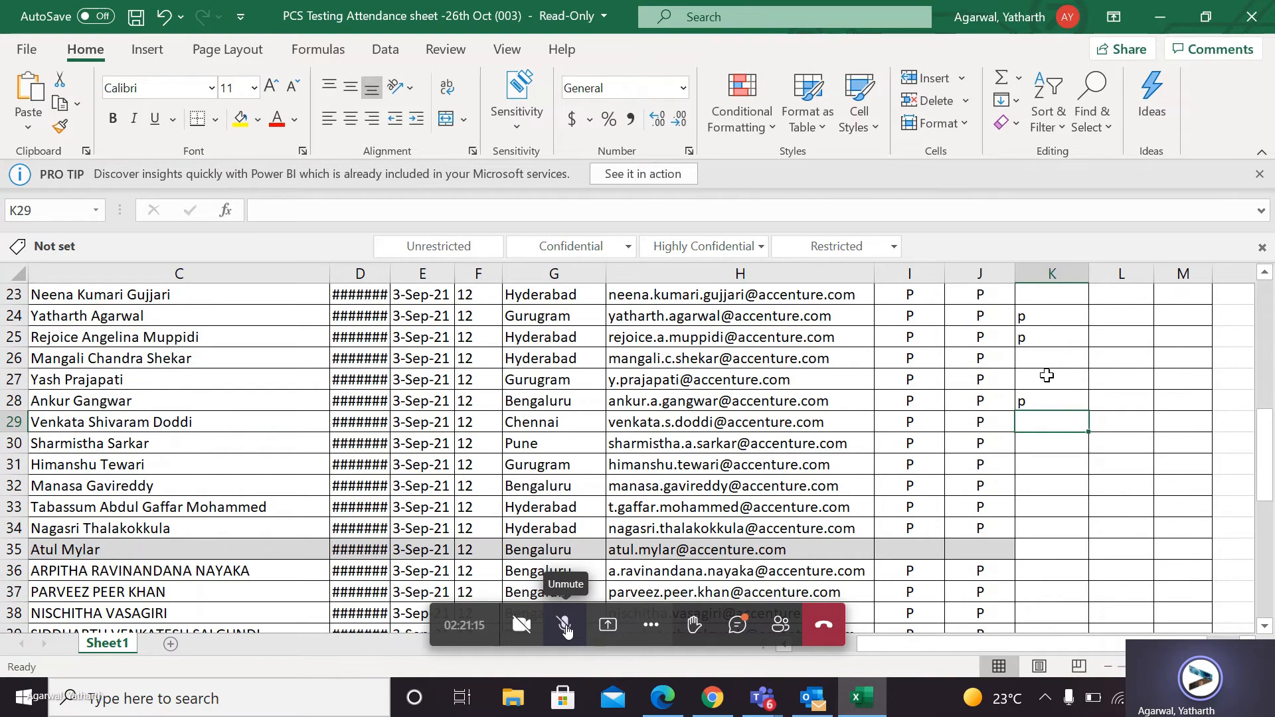
Mark attendance as p in K27 and K29 of the 27th Oct column, keeping the existing K28 entry.
left_click(1047, 375)
type("p")
key("Return")
key("Return")
type("p")
key("Return")
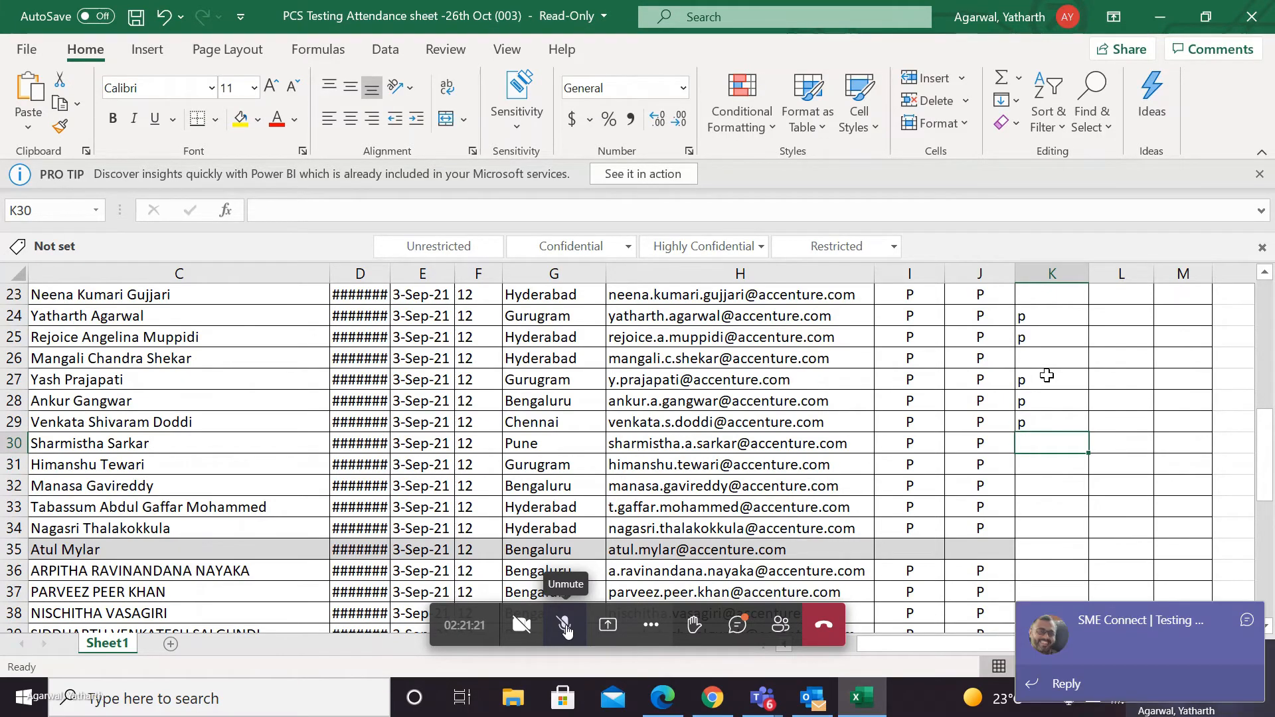
Go back over the entries above and mark attendance as p in K30 of the 27th Oct column.
key("Up")
key("Up")
key("Up")
key("Up")
key("Down")
key("Down")
key("Down")
key("Down")
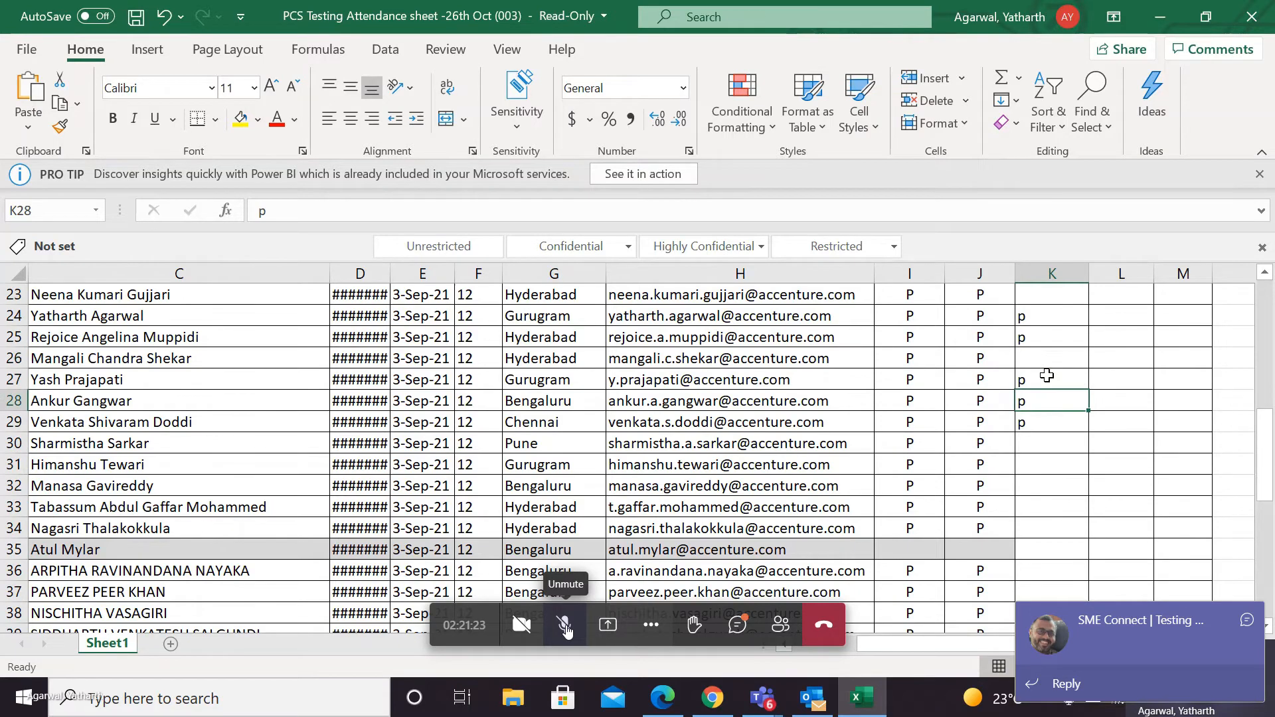
type("p")
key("Return")
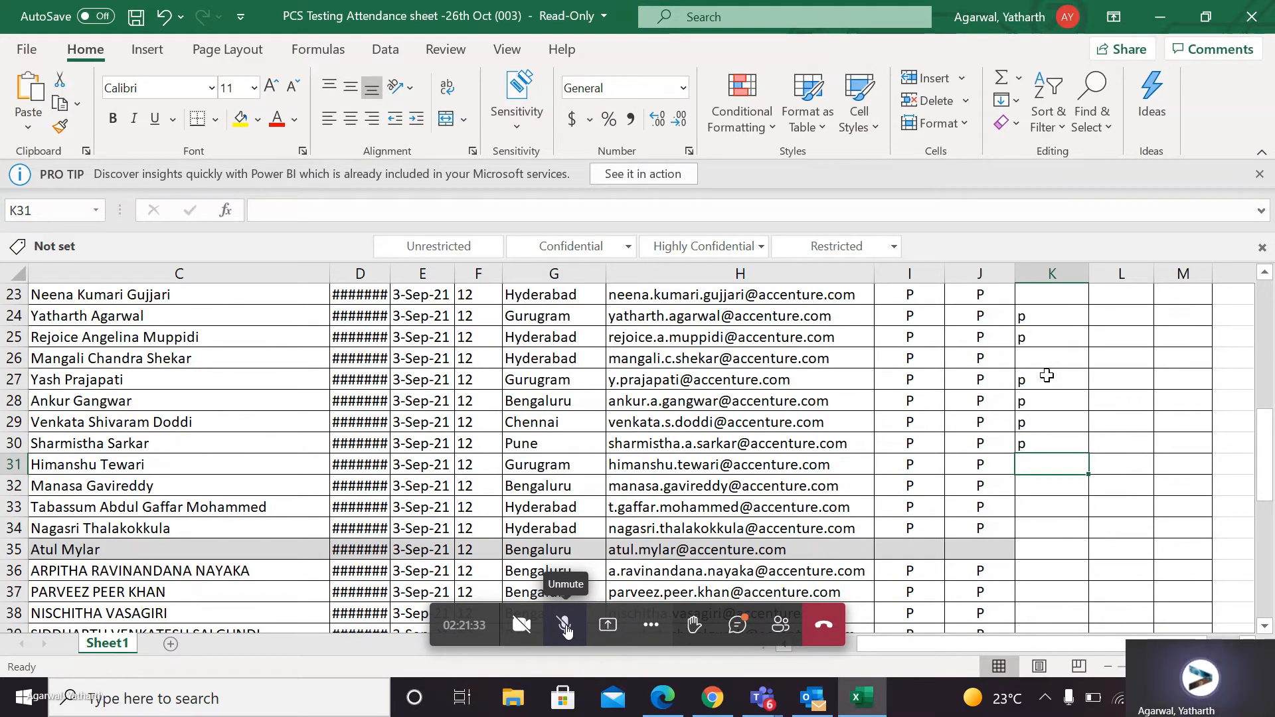
Fill in the skipped attendance in K26 as p and return to K32.
key("Down")
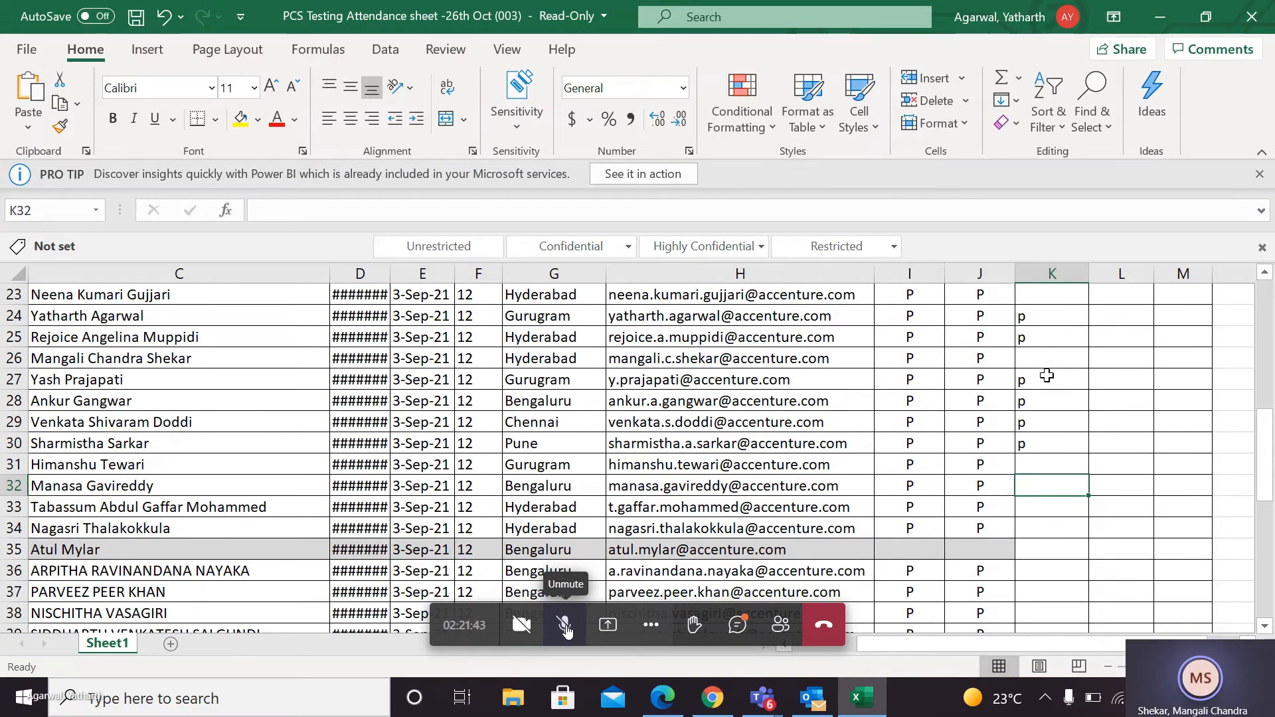
left_click(1038, 352)
type("p")
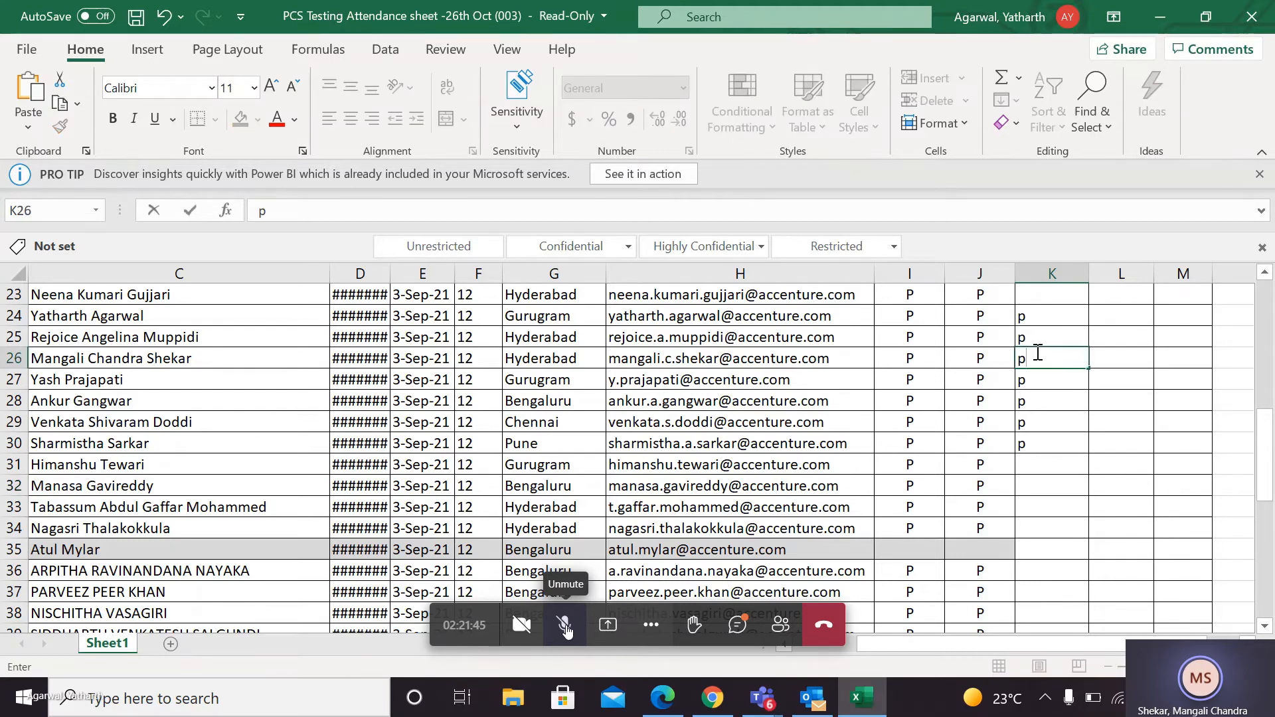
left_click(1032, 485)
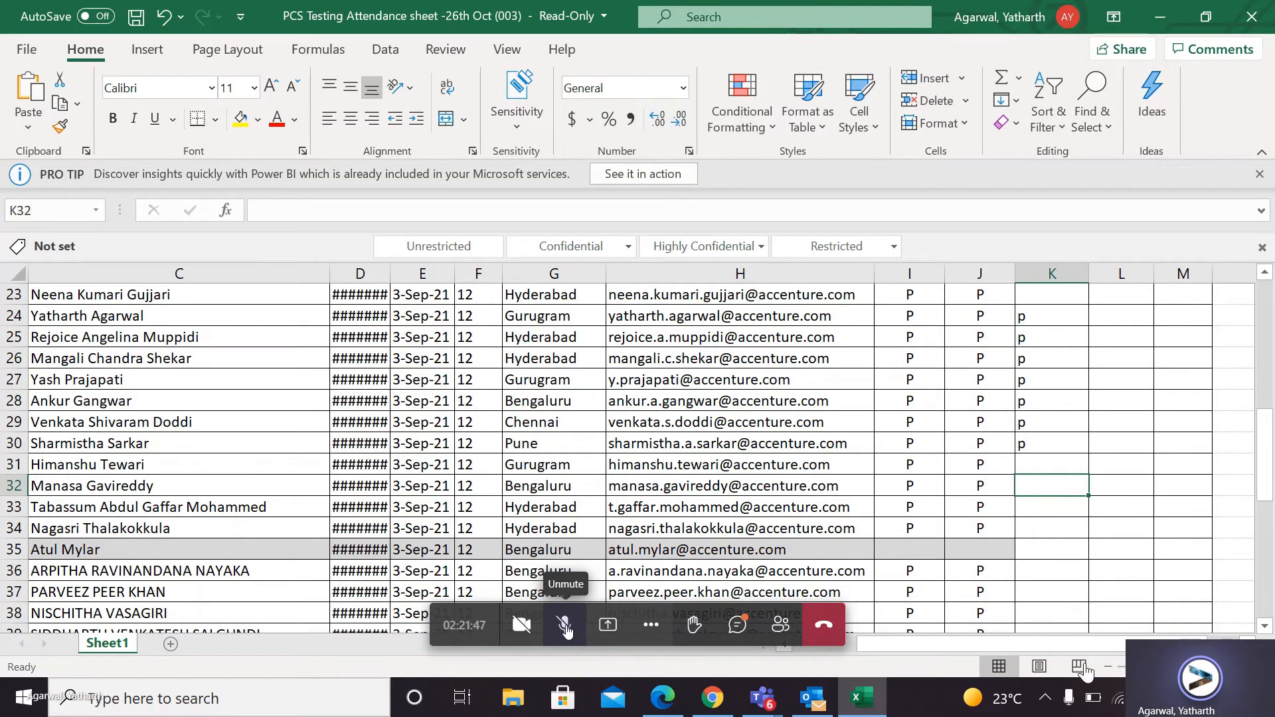
Leave K31 and K32 blank and mark attendance as p in K33 of the 27th Oct column.
left_click(1146, 443)
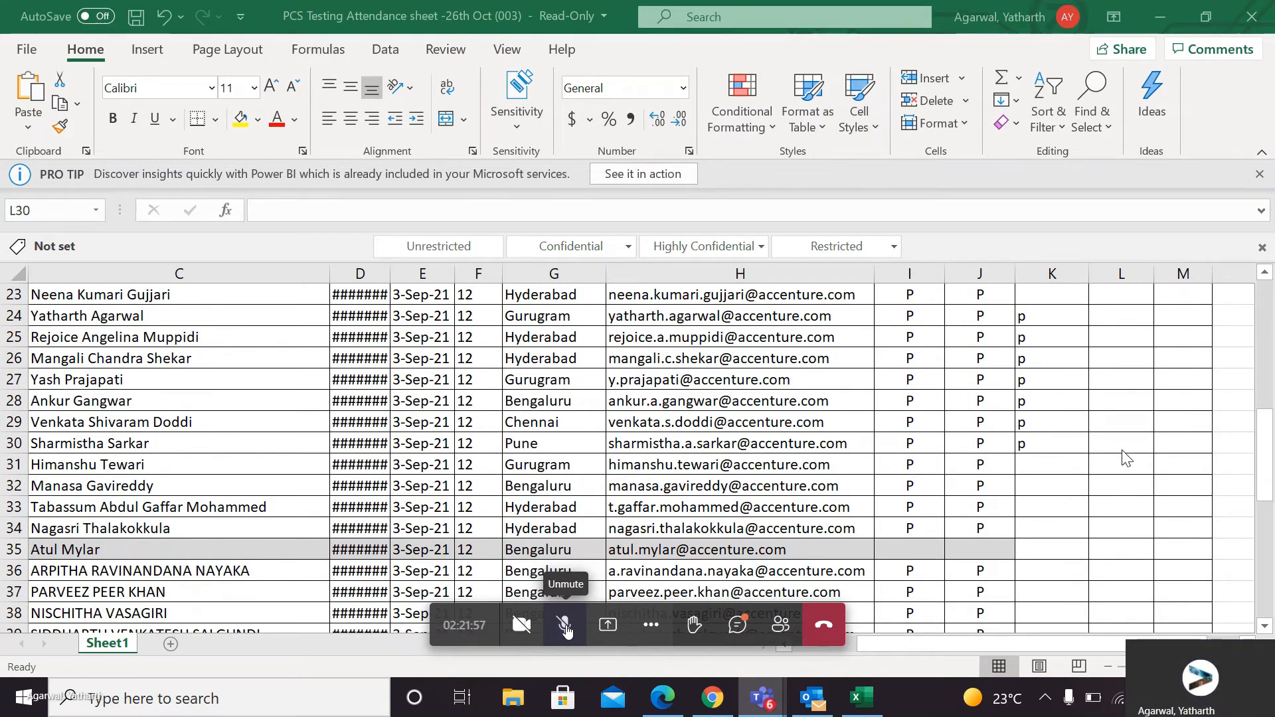
left_click(1029, 457)
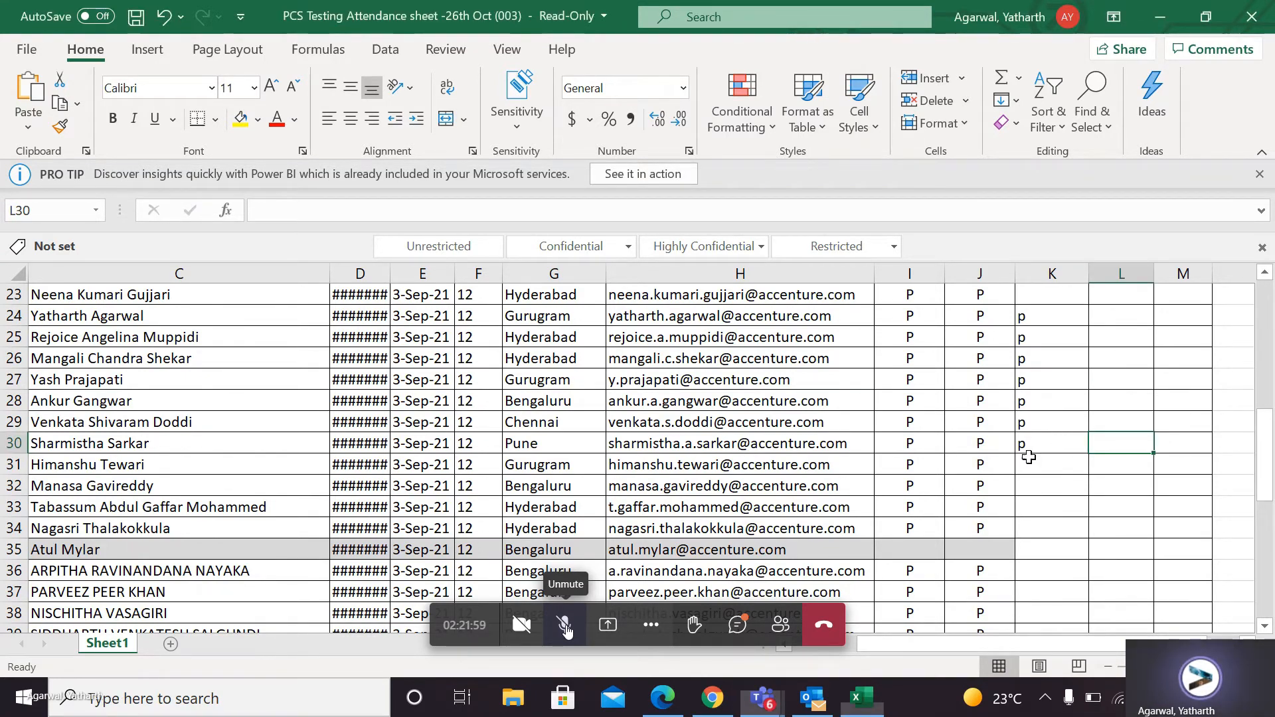
left_click(1029, 457)
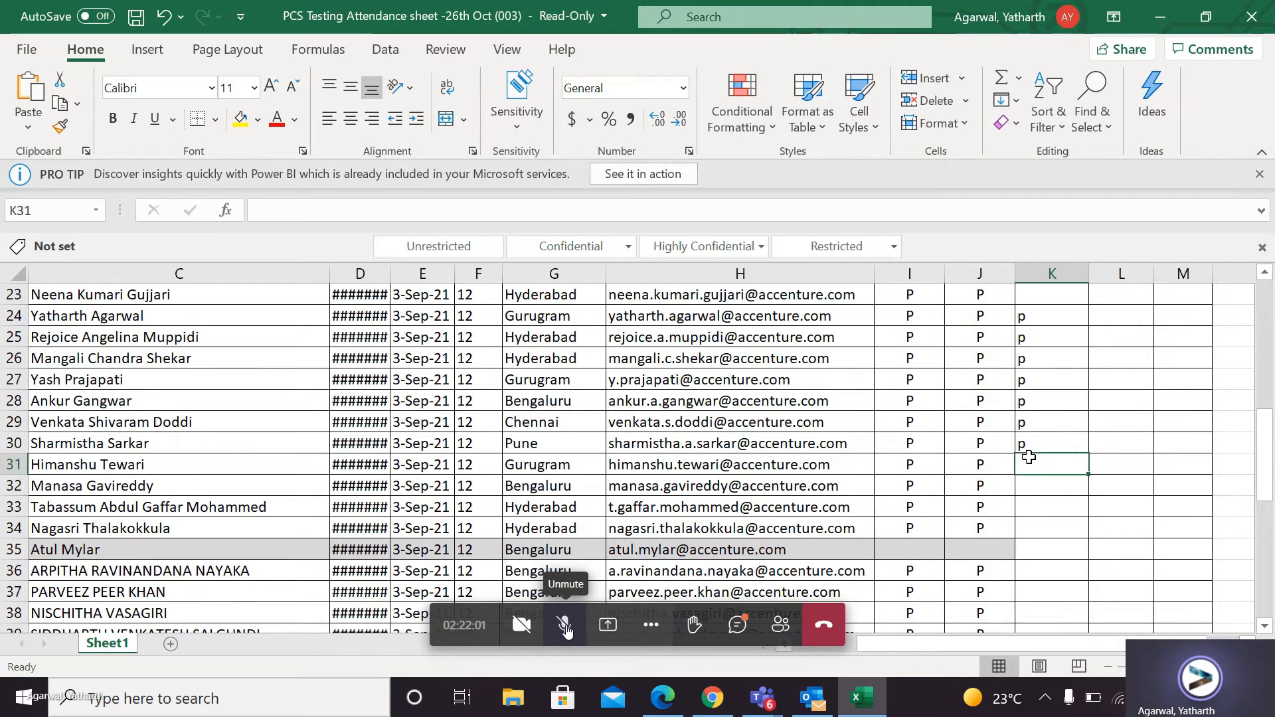
key("Down")
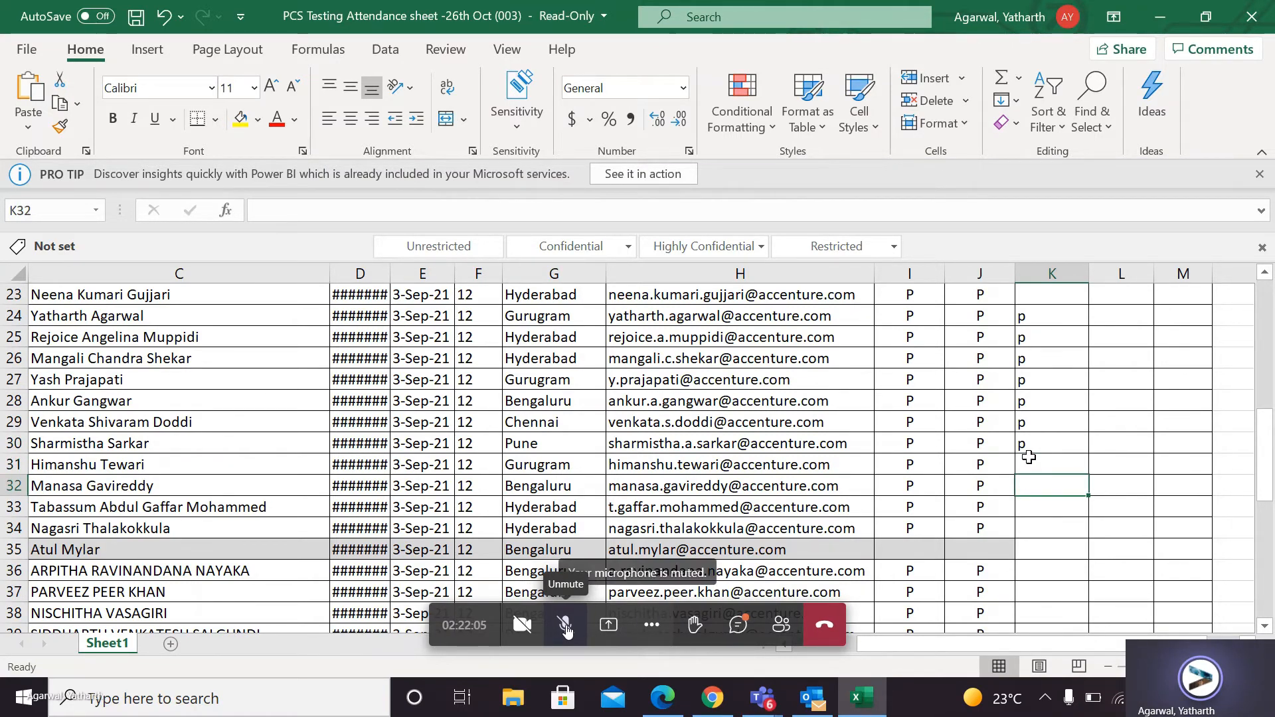
key("Down")
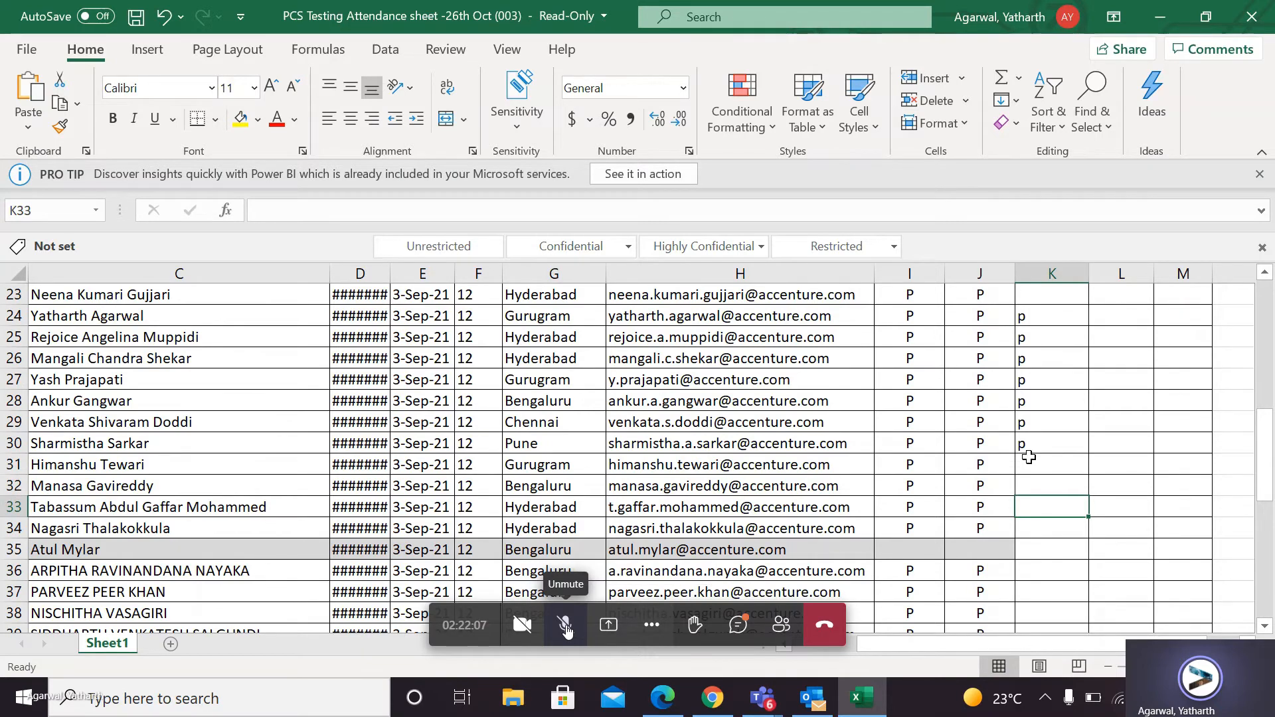
type("p")
key("Return")
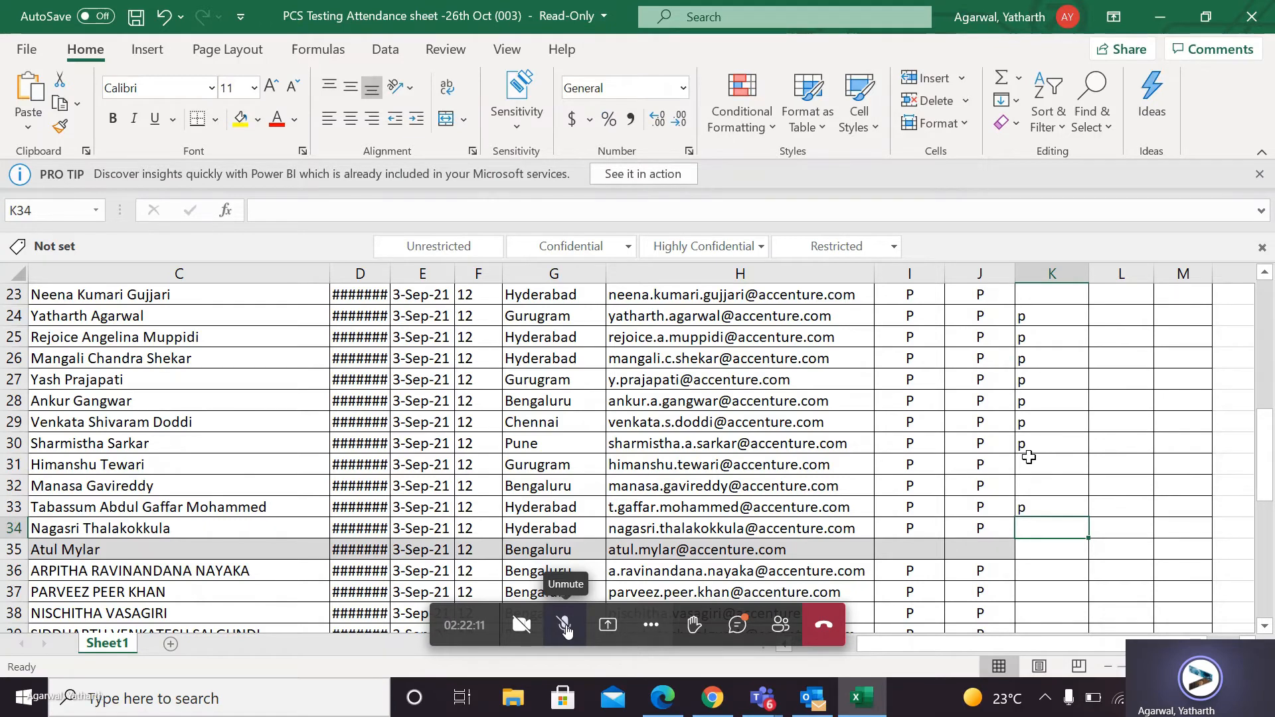
Mark attendance as p in K34 of the 27th Oct column and leave the greyed-out trainee's K35 blank.
key("Return")
type("p")
key("BackSpace")
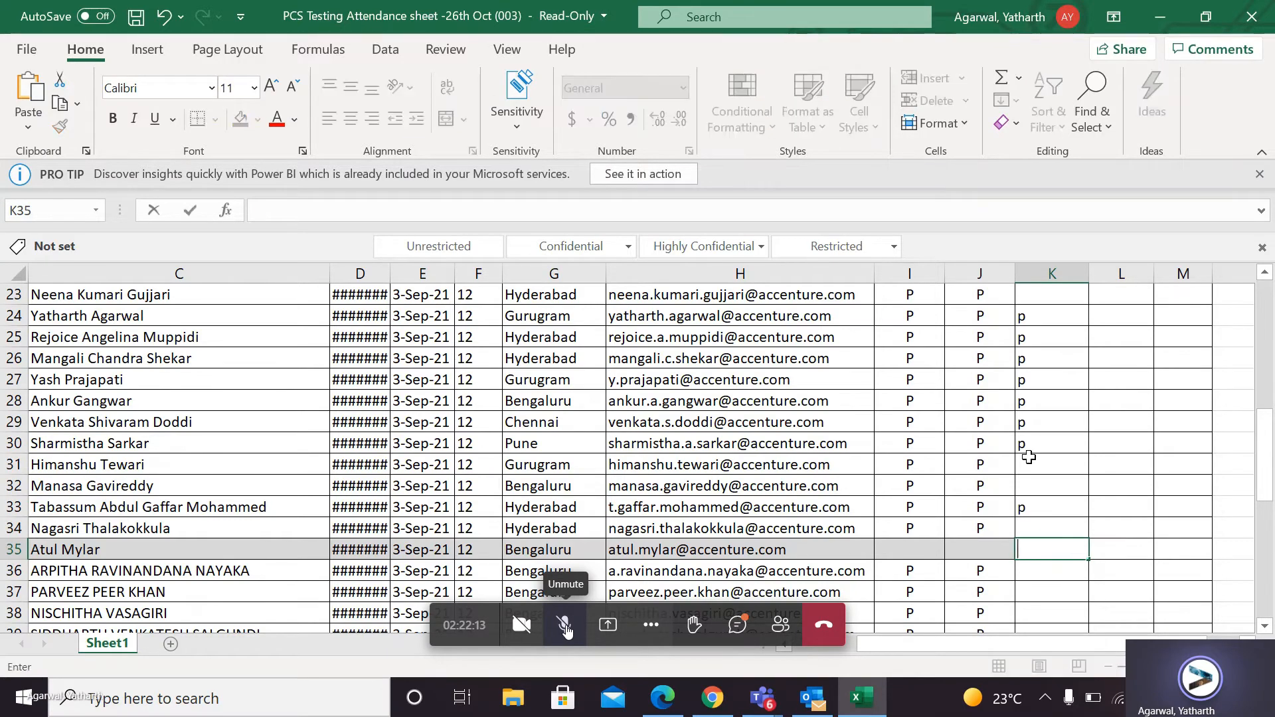
key("Escape")
key("Up")
type("p")
key("Return")
key("Return")
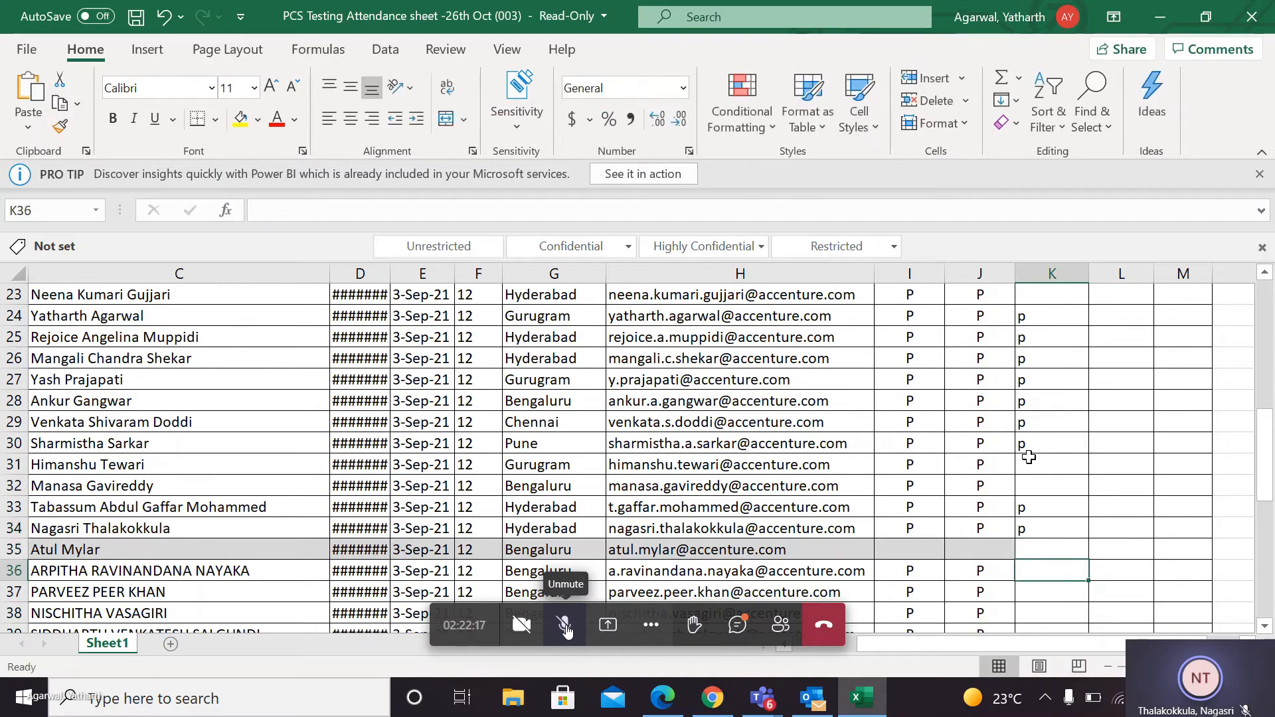
Mark attendance as p in K36, K37 and K38 of the 27th Oct column.
scroll(1029, 457, "down", 2)
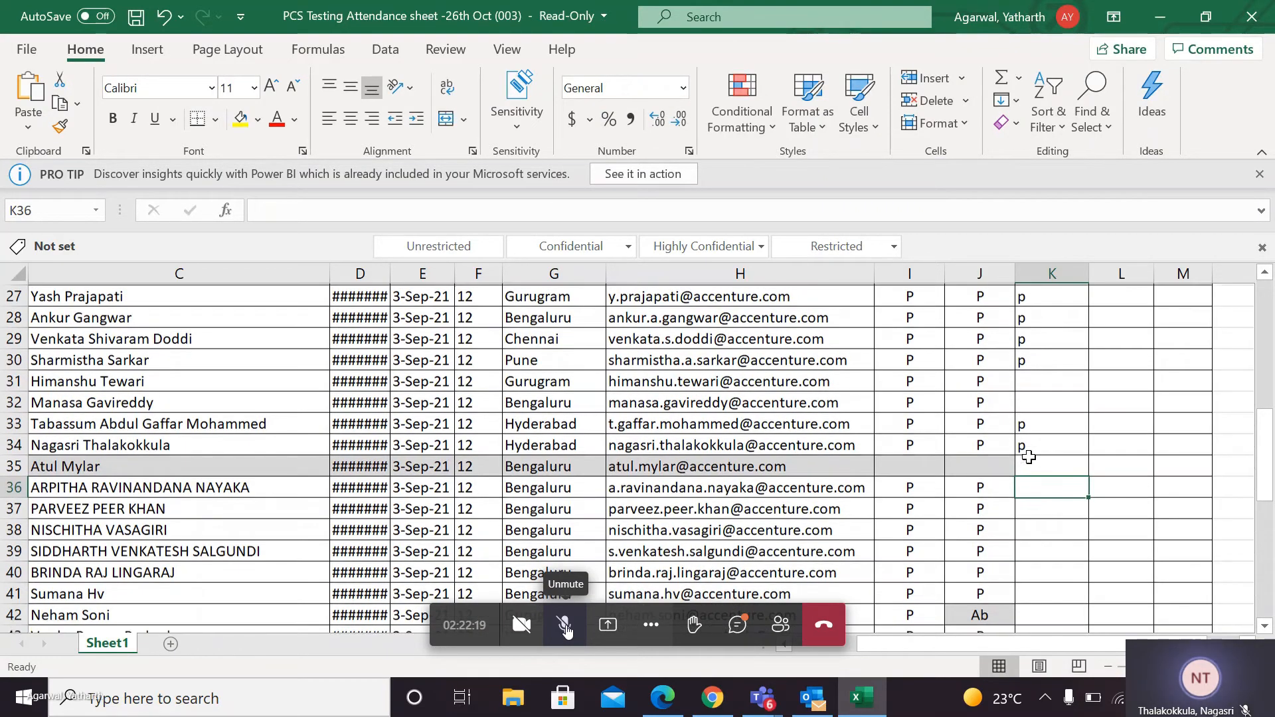
scroll(1029, 457, "down", 1)
type("p")
key("Return")
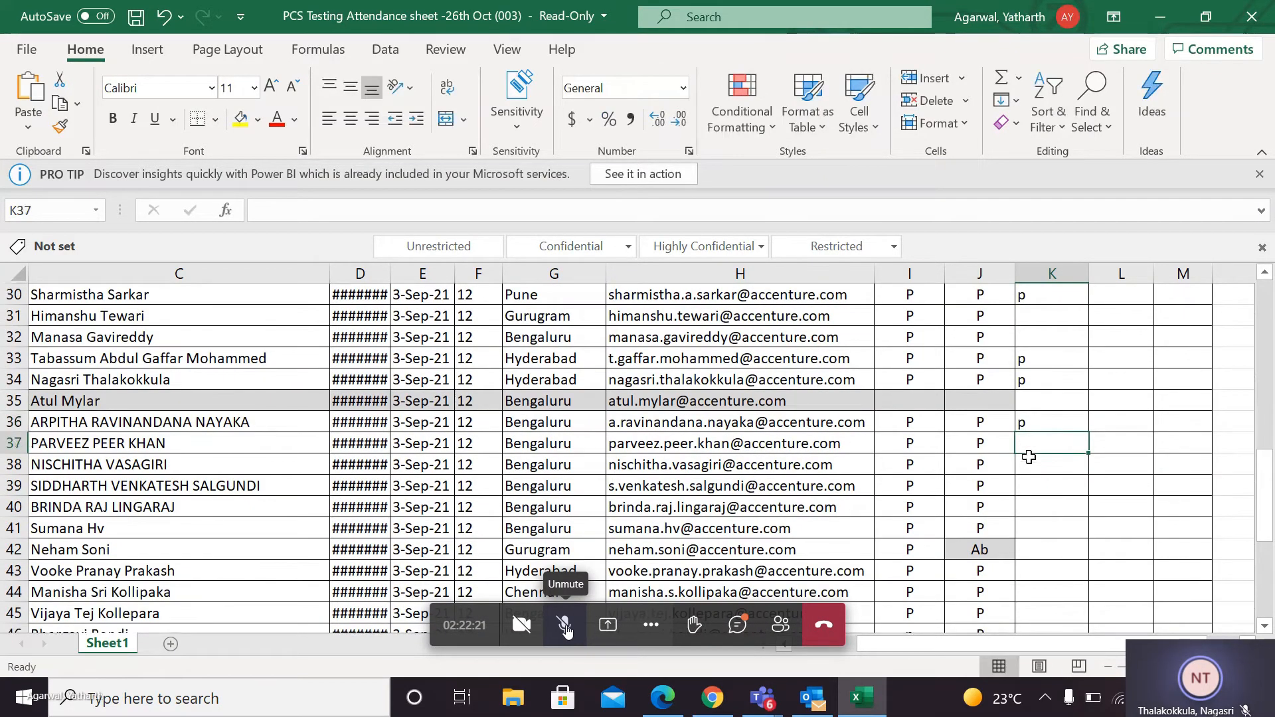
type("p")
key("Return")
type("p")
key("Return")
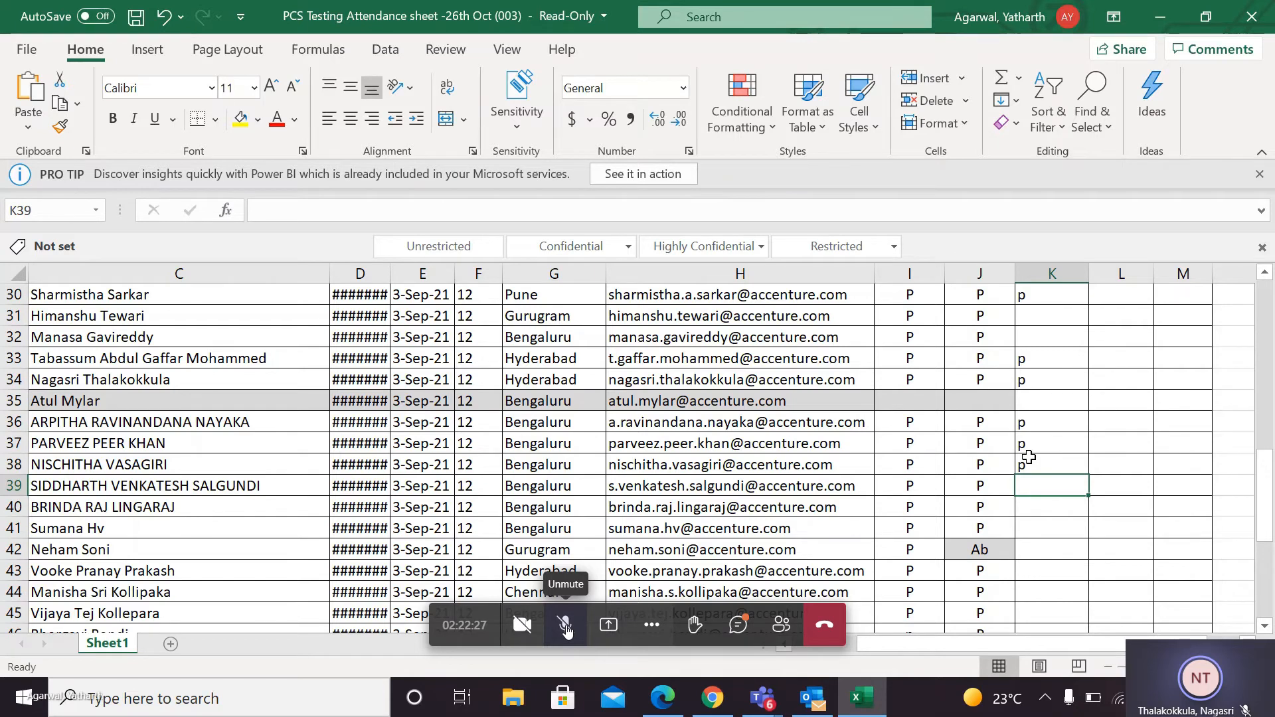
Mark attendance as p in K39, K40 and K41 of the 27th Oct column.
type("p")
key("Return")
type("p")
key("Return")
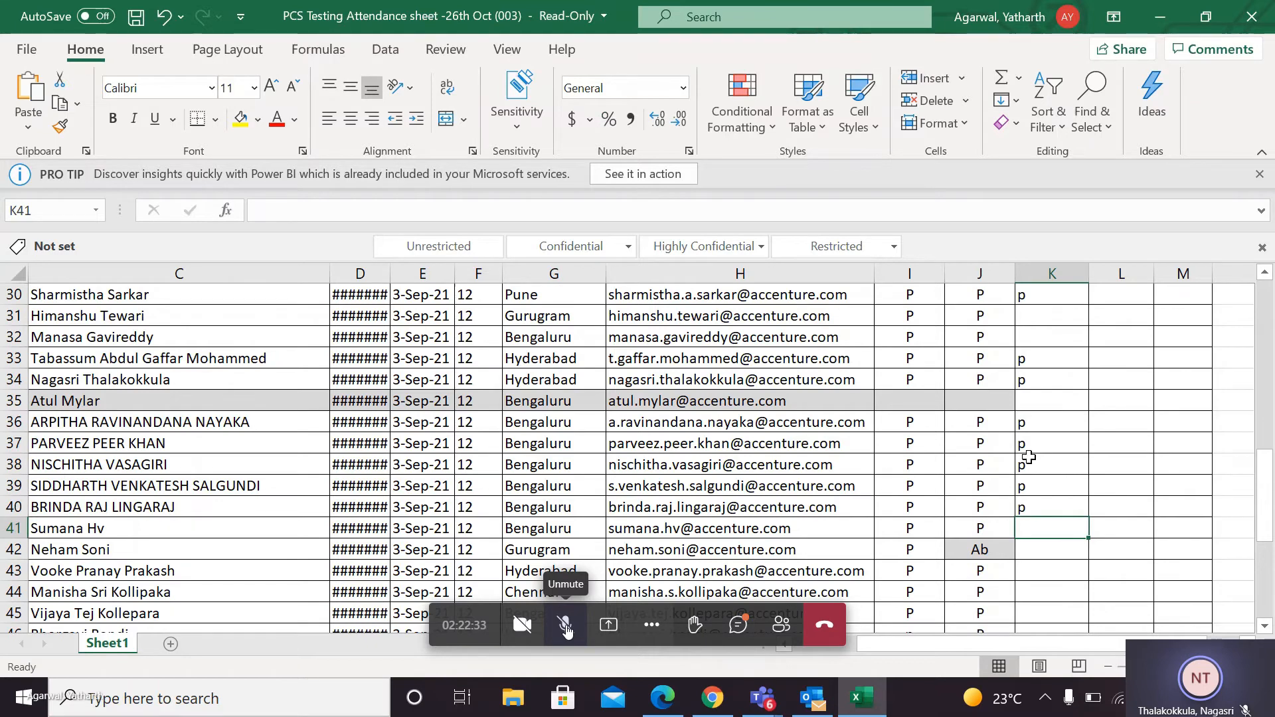
type("p")
key("Return")
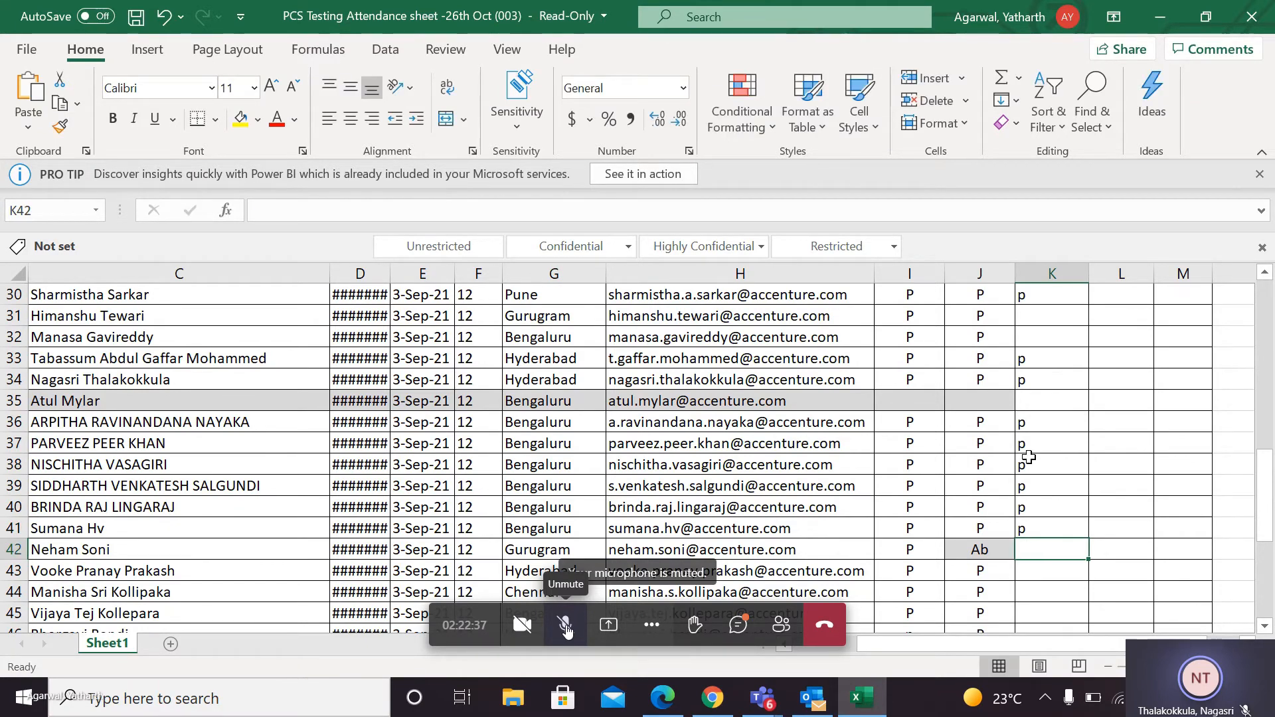
Leave K42 blank and mark attendance as p in K43, K44 and K45 of the 27th Oct column.
key("Down")
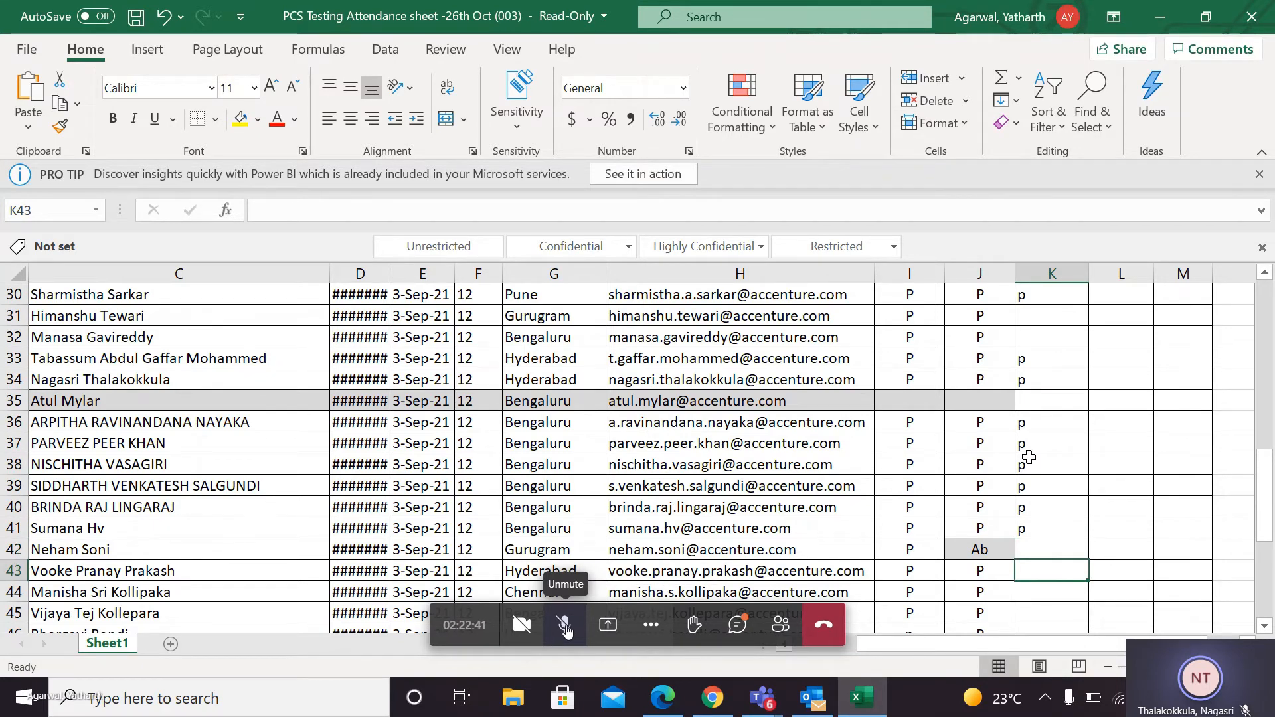
scroll(1029, 457, "down", 2)
type("p")
key("Return")
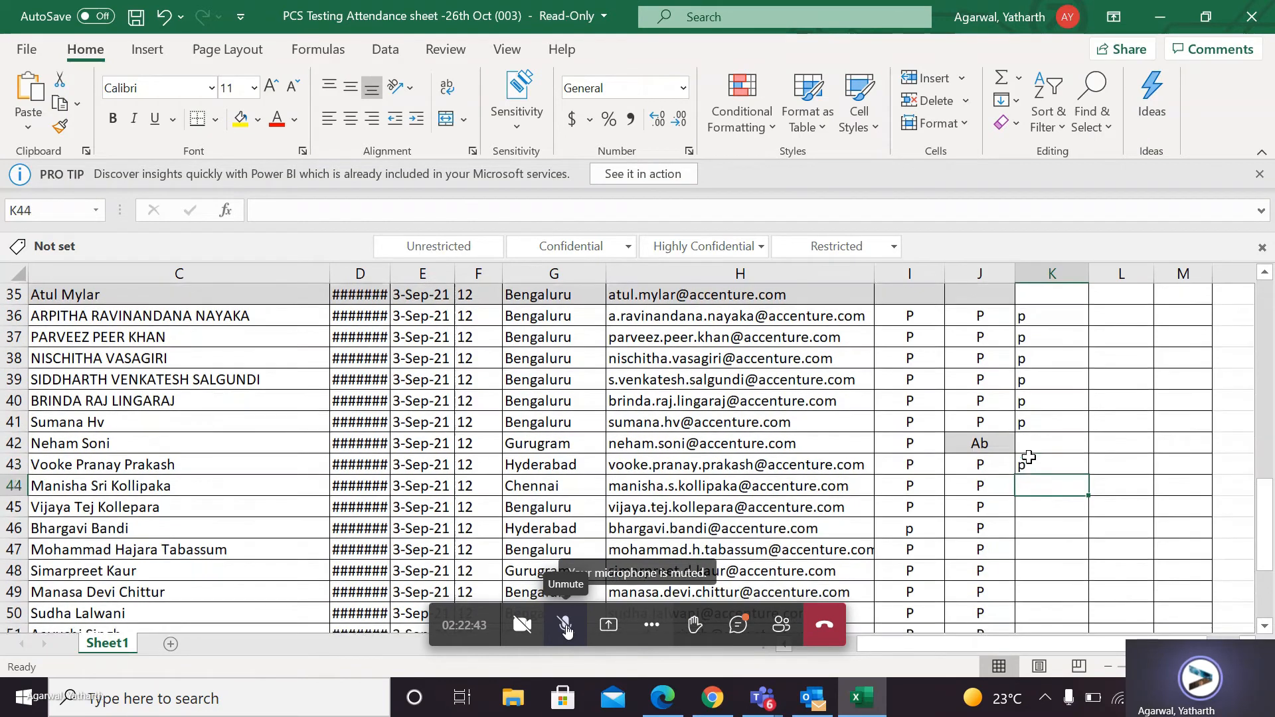
key("Return")
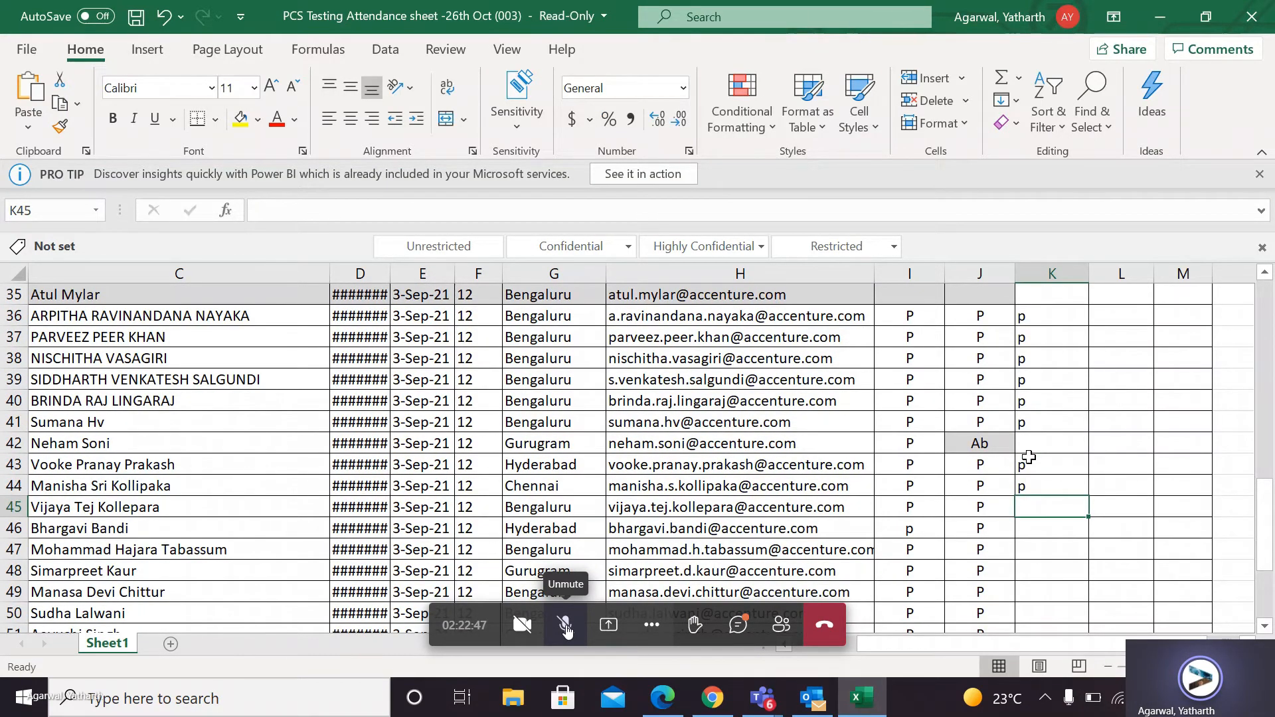
type("p")
key("Return")
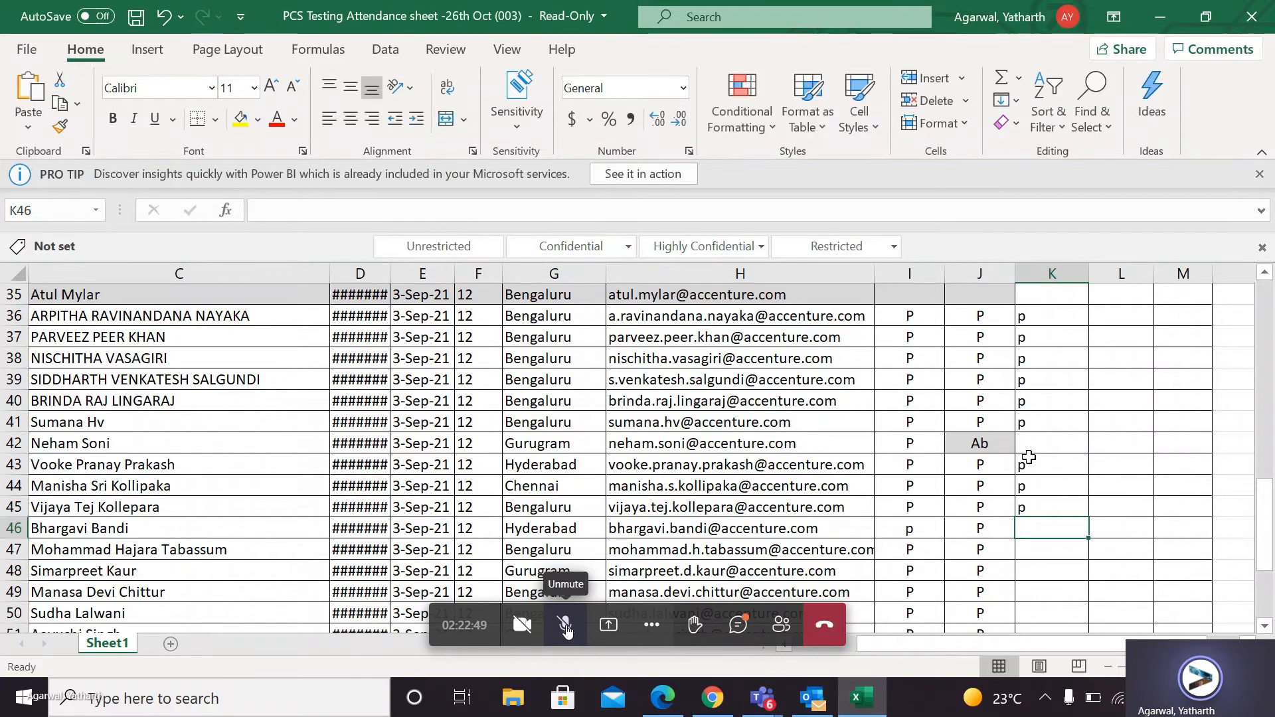
Leave K46 and K47 blank and mark attendance as p in K48 of the 27th Oct column.
key("Return")
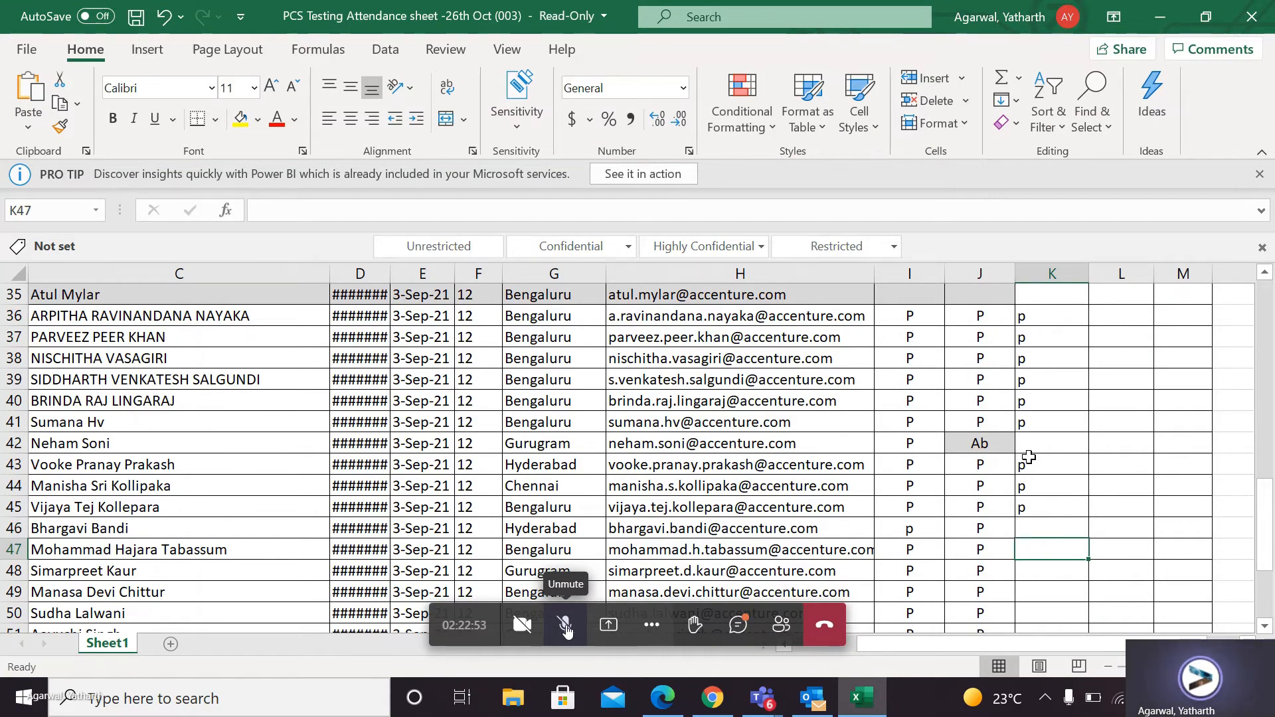
key("Return")
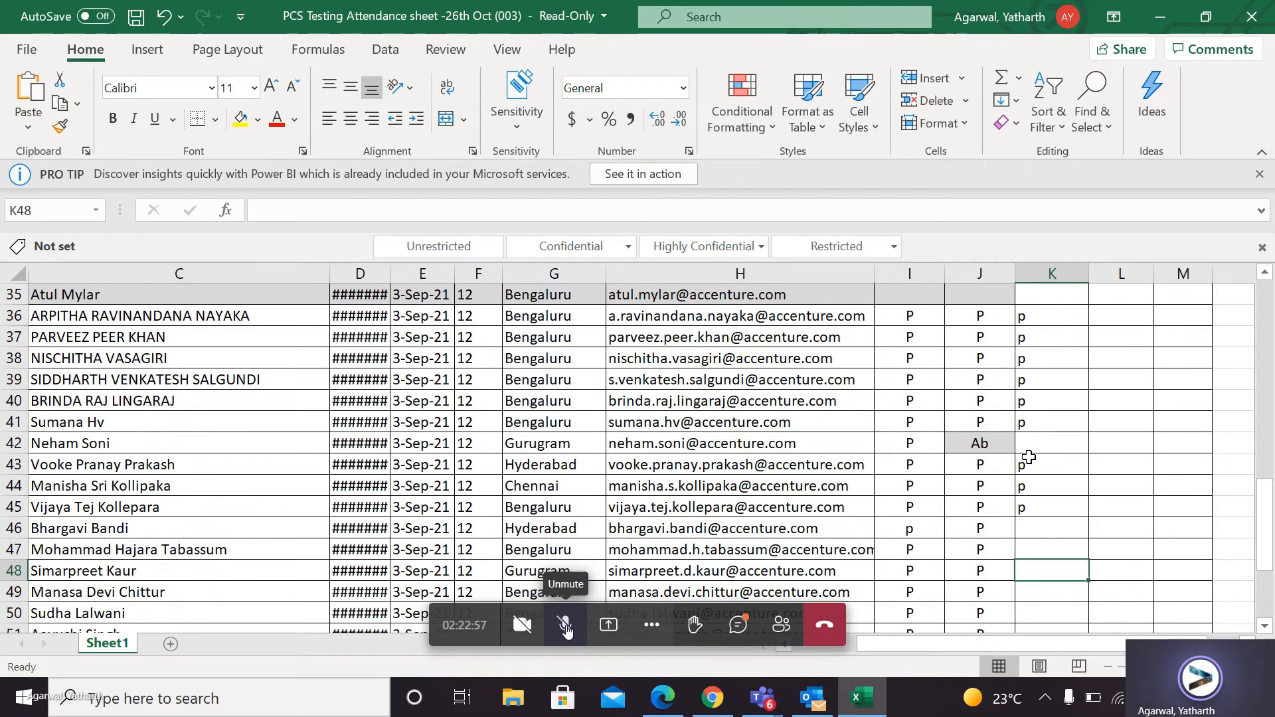
type("p")
key("Return")
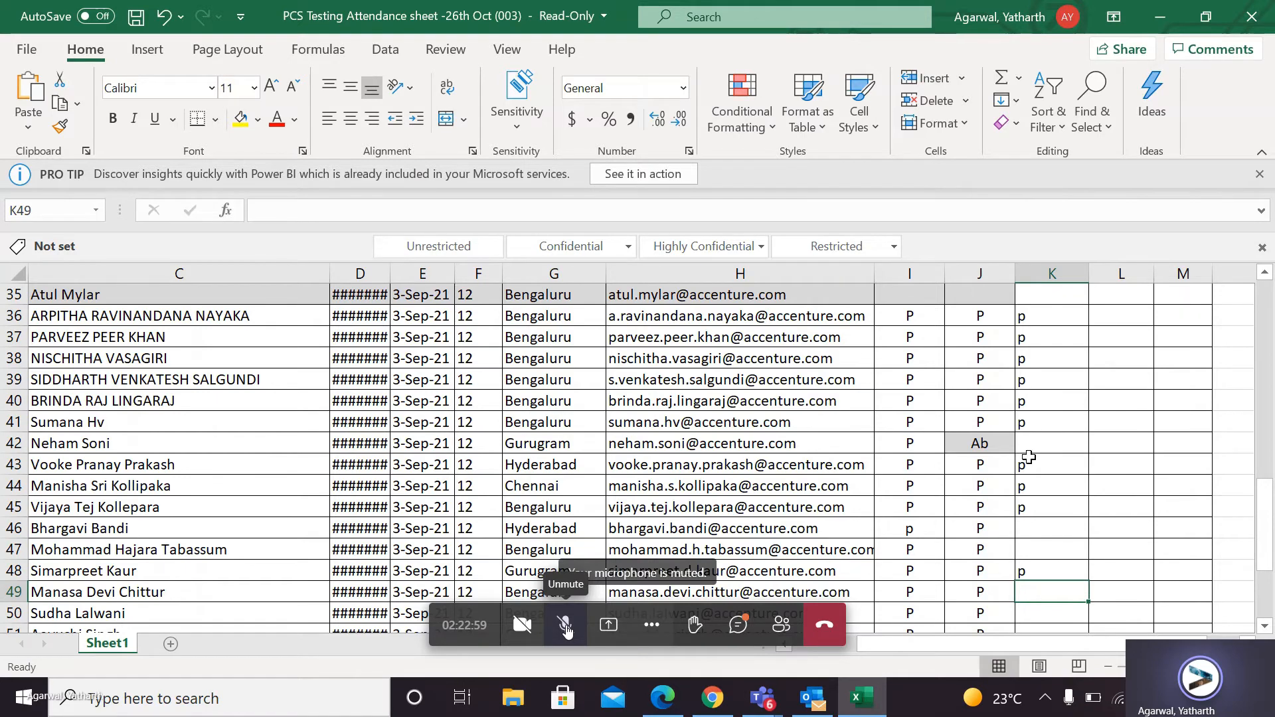
Mark attendance as p in K49 and K50 of the 27th Oct column.
key("Return")
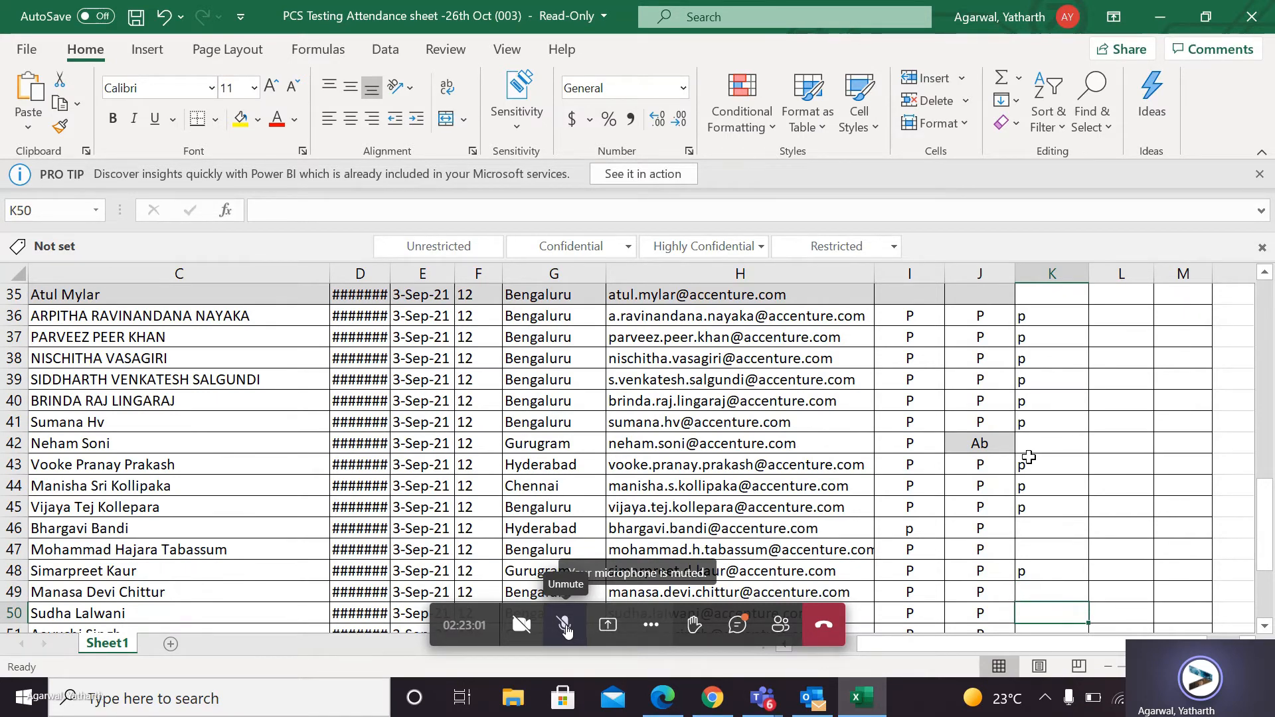
key("Up")
type("p")
key("Return")
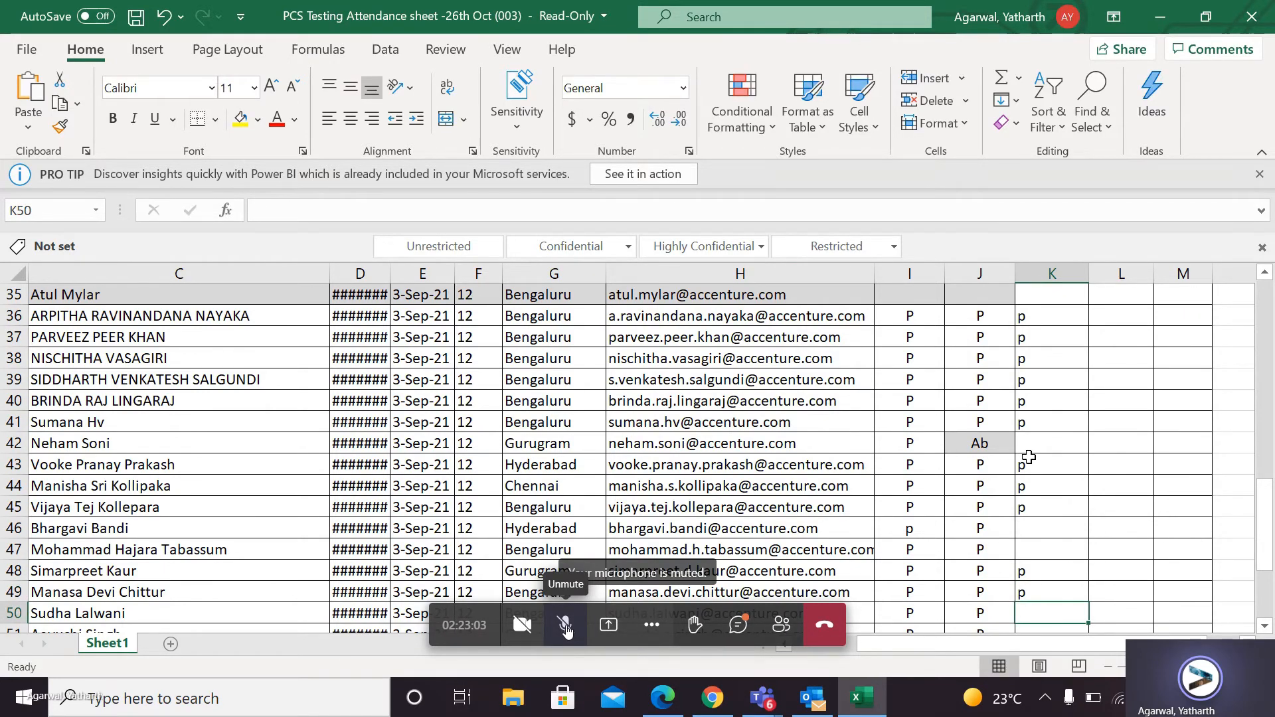
scroll(1029, 457, "down", 4)
type("p")
key("Return")
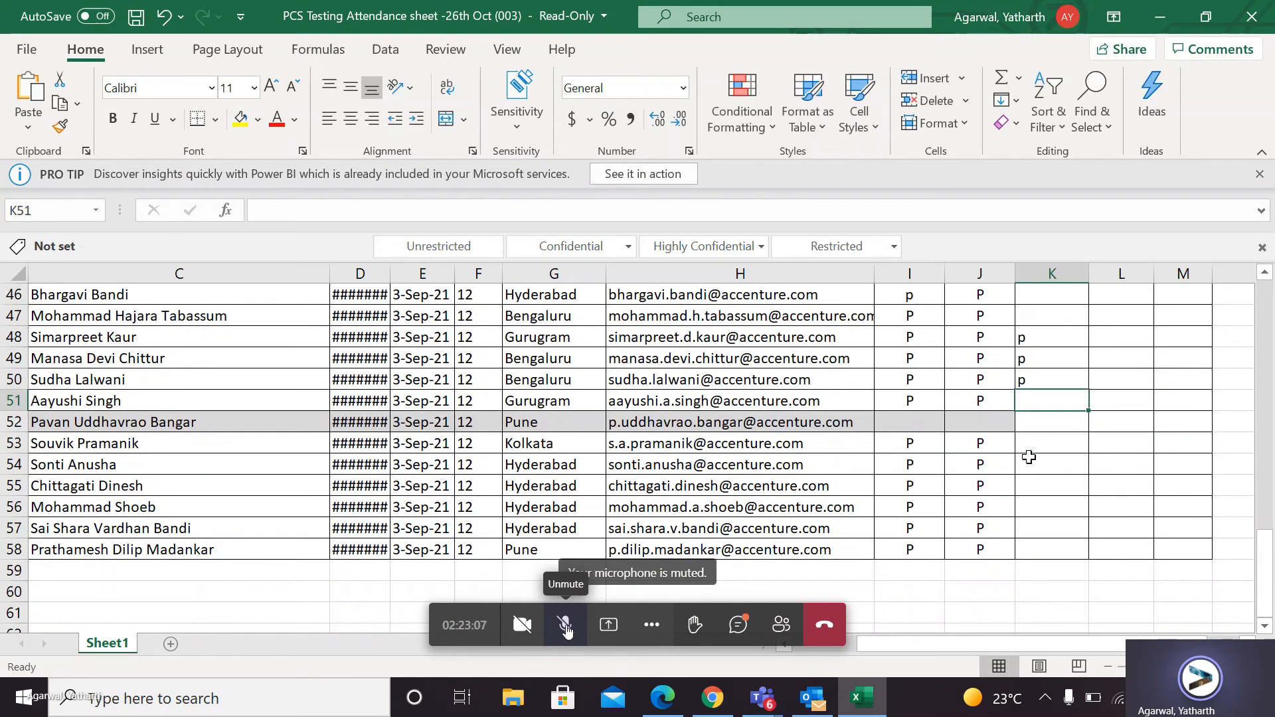
Leave K51 and K52 blank and mark attendance as p in K53 of the 27th Oct column.
key("Down")
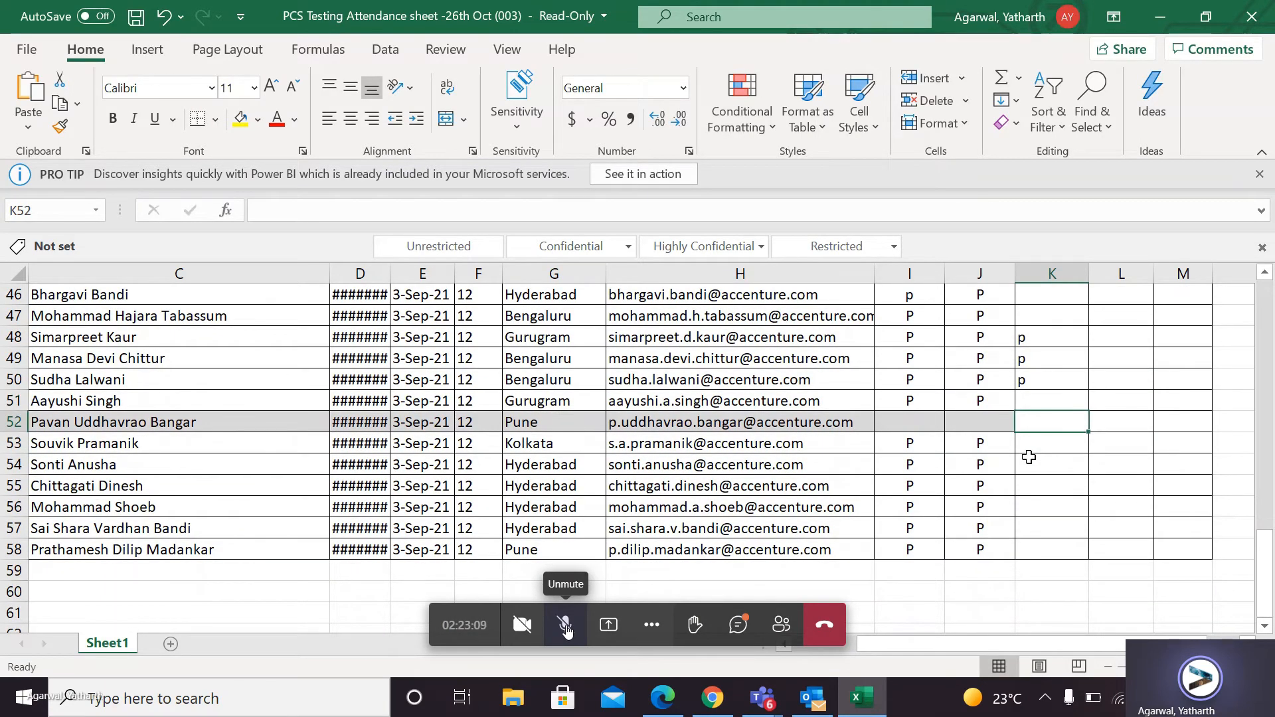
key("Down")
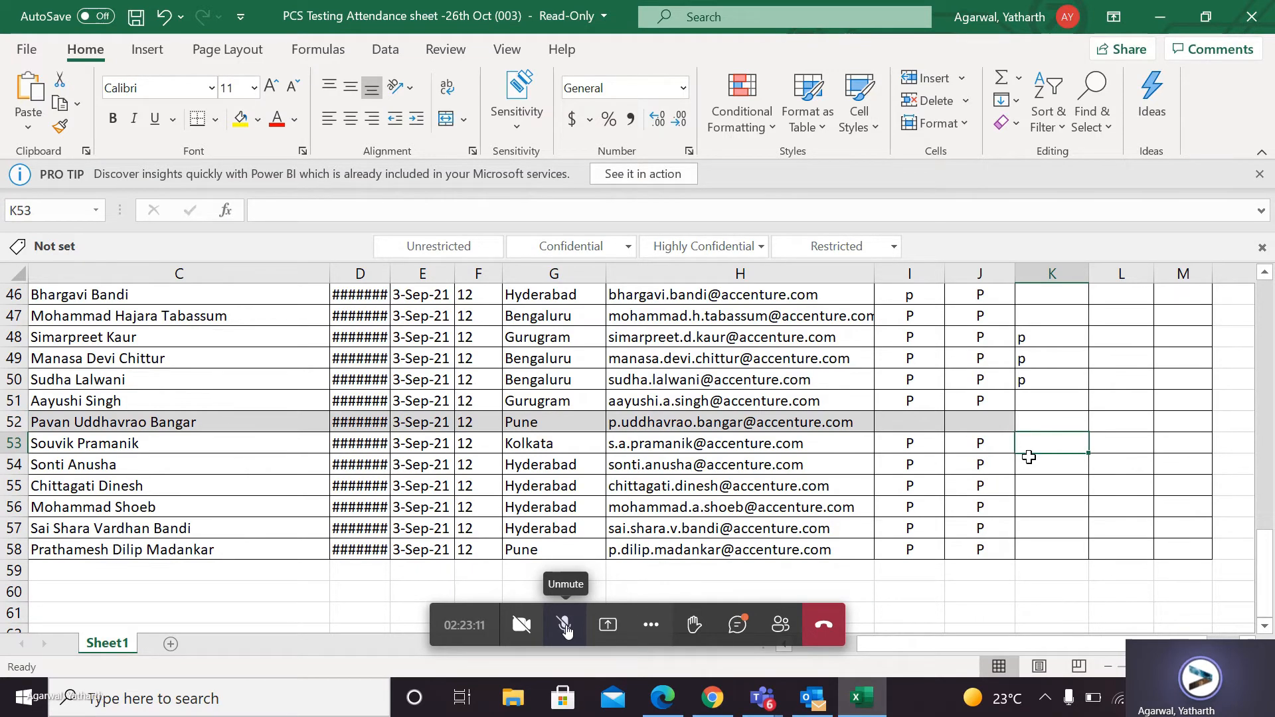
type("p")
key("Return")
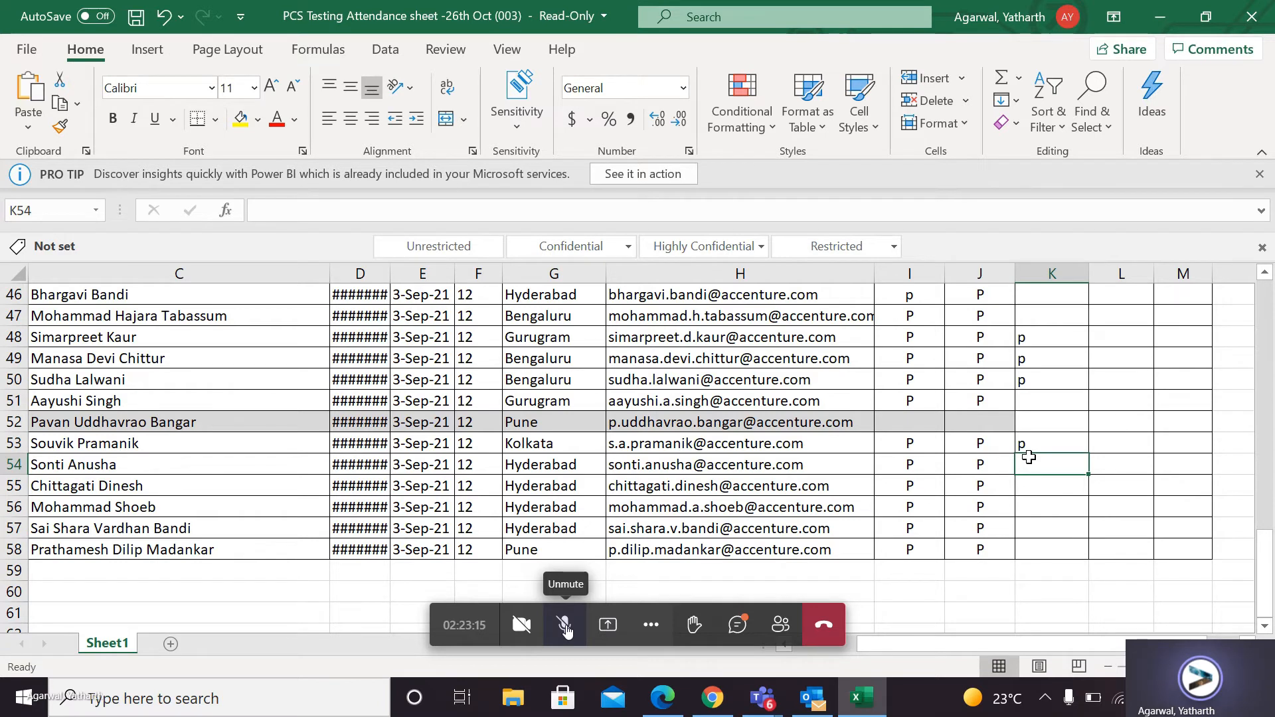
Fill in the skipped attendance in K51 as p and return to K54.
key("Return")
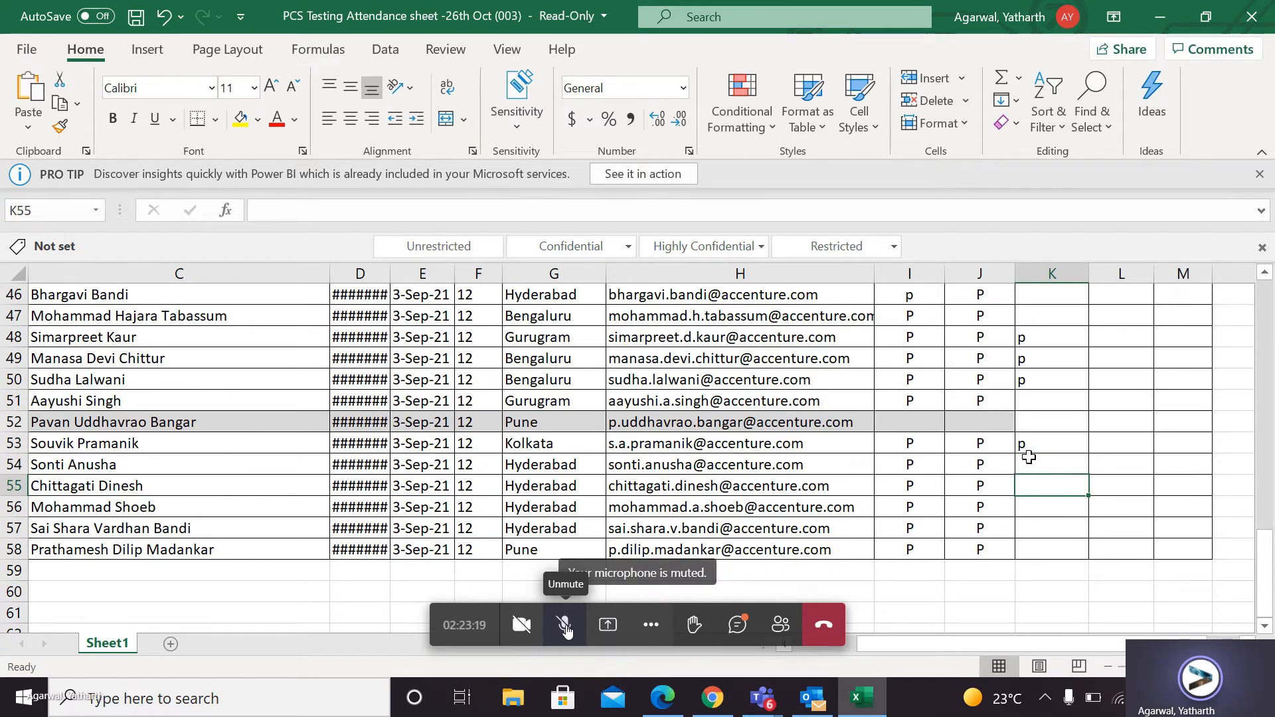
key("Up")
key("Up")
key("Up")
key("Up")
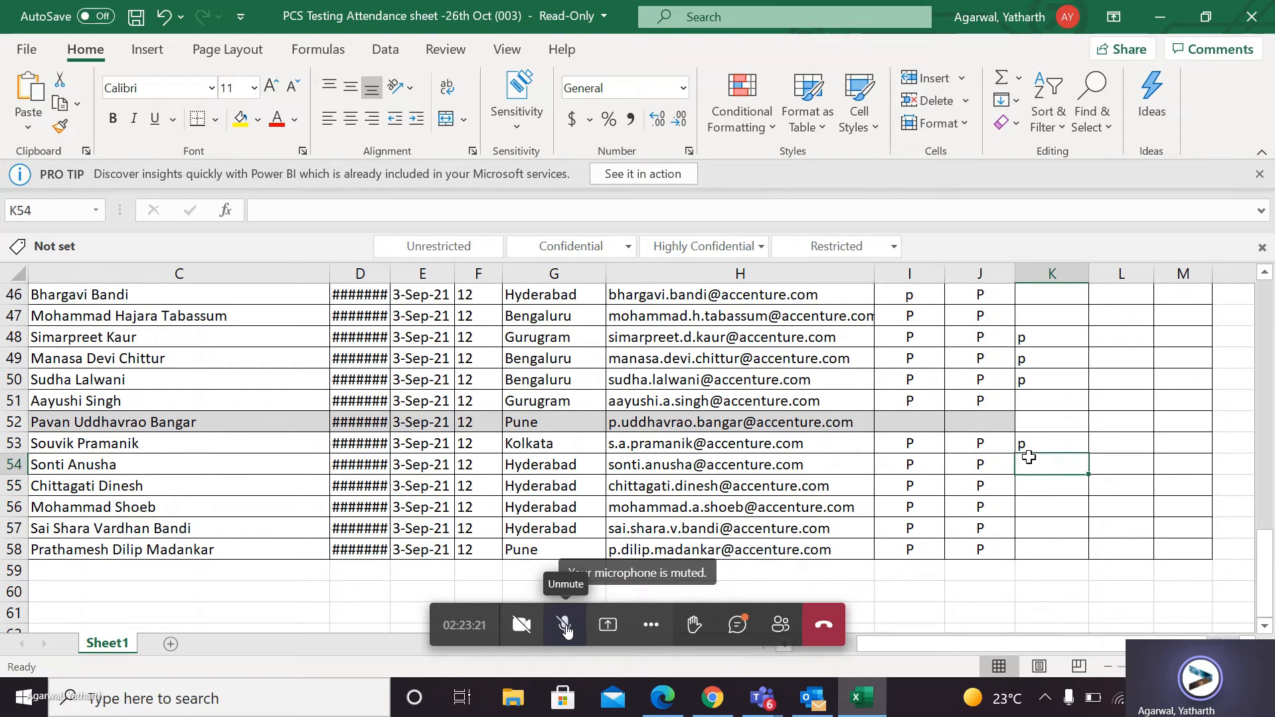
type("p")
key("Return")
key("Down")
key("Down")
key("Down")
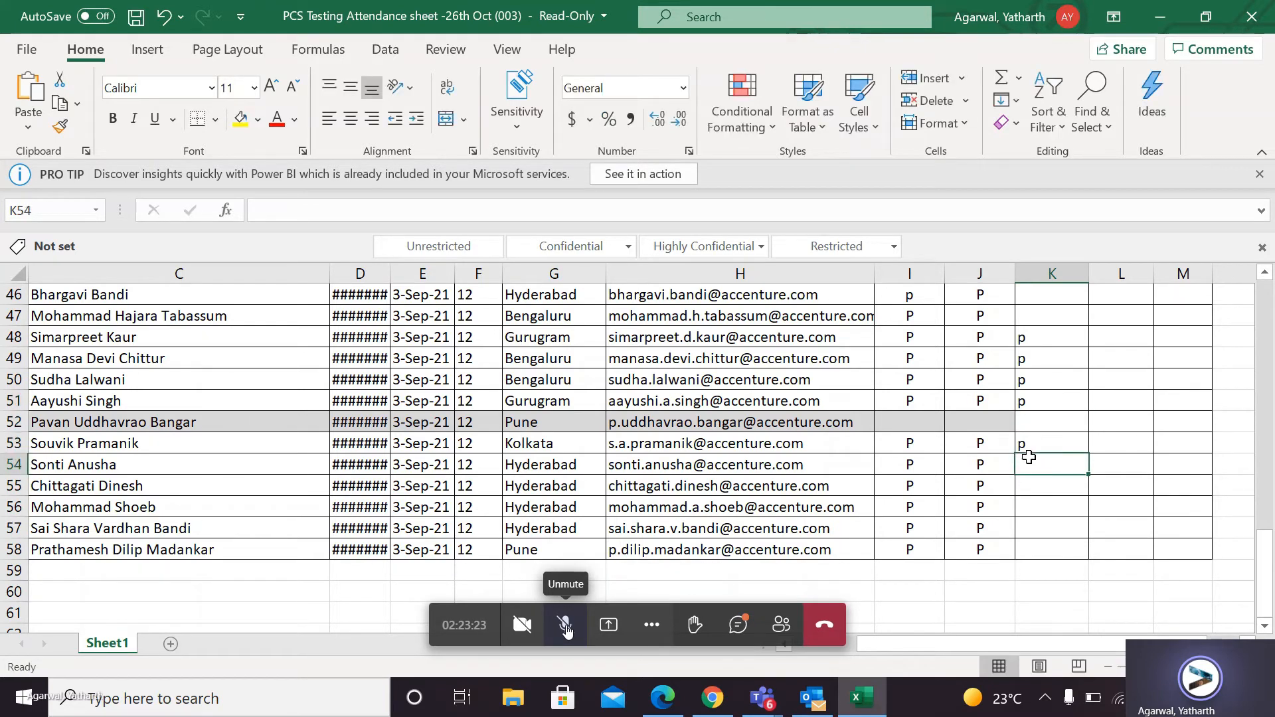
Mark attendance as p in K54 and K55 of the 27th Oct column.
key("Up")
type("p")
key("Return")
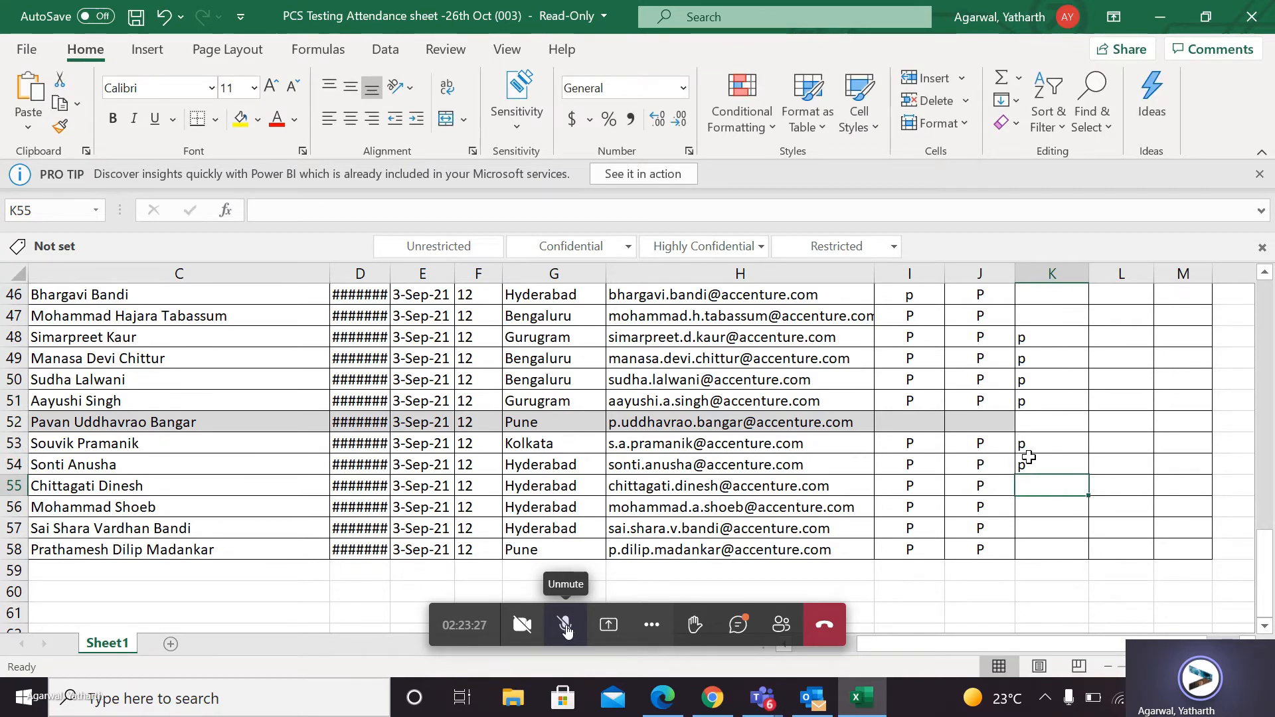
key("Up")
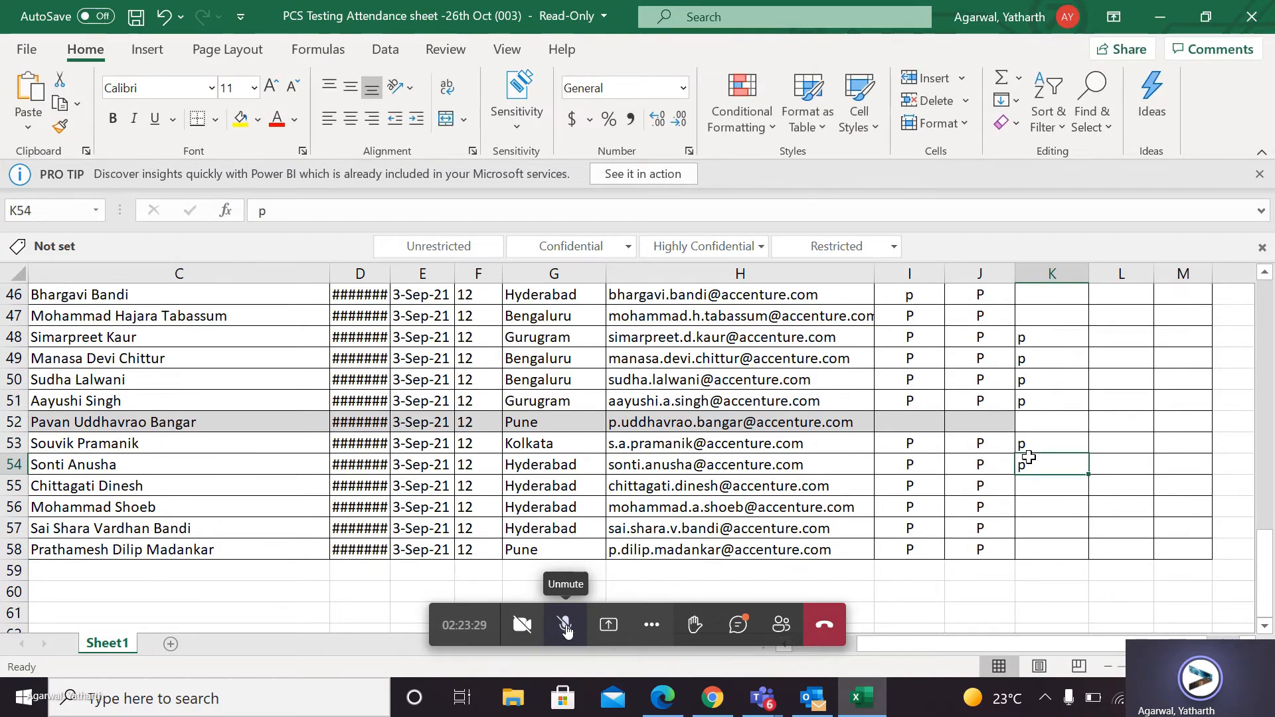
key("Down")
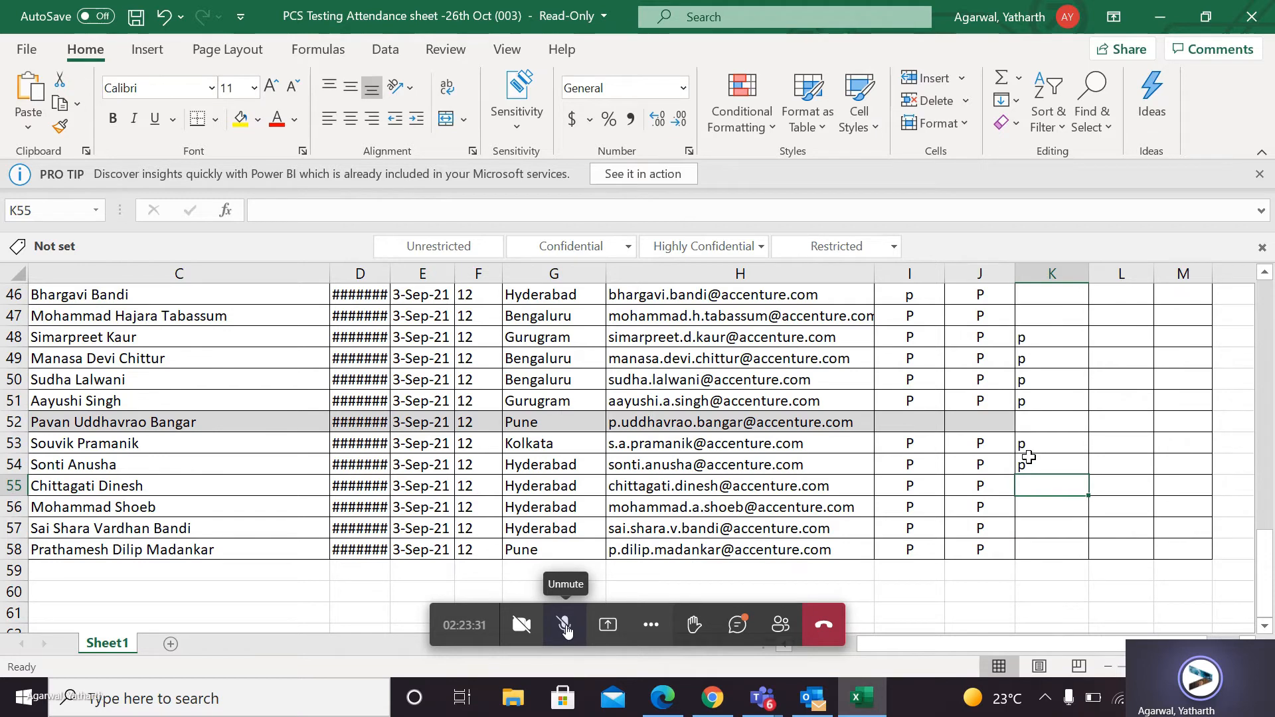
type("p")
key("Return")
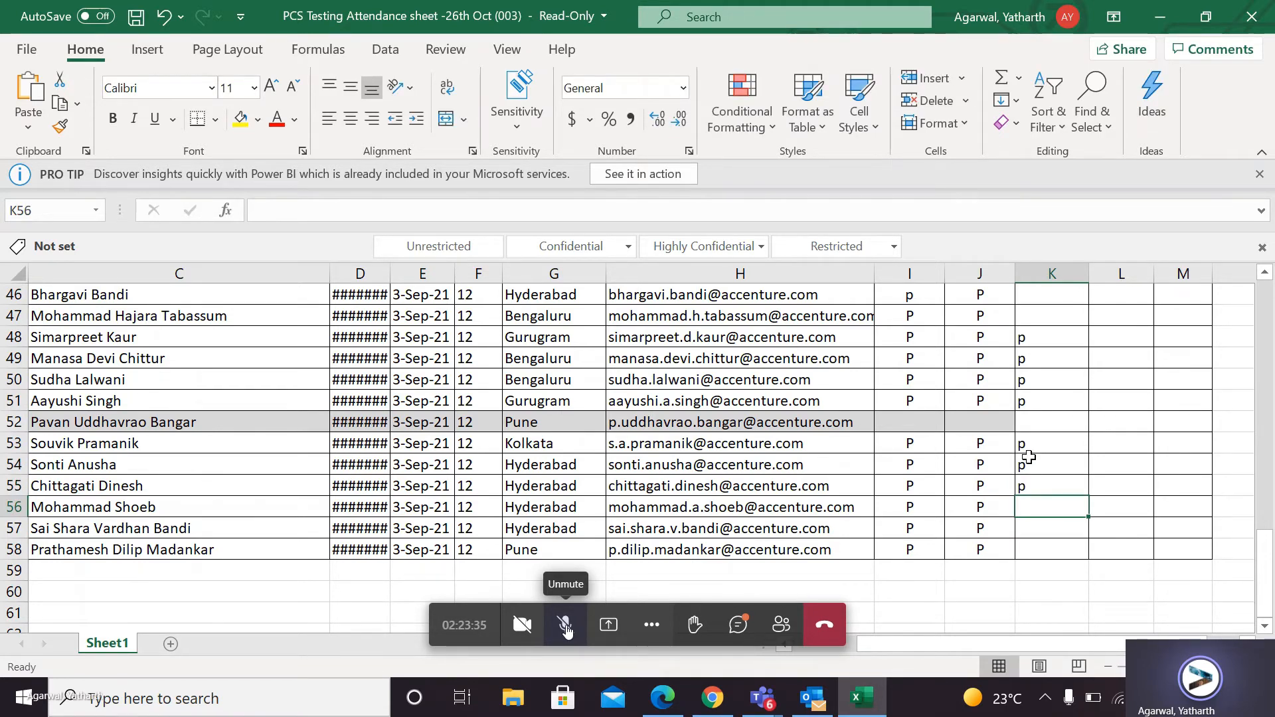
Mark attendance as p in K56, K57 and K58 of the 27th Oct column.
key("Down")
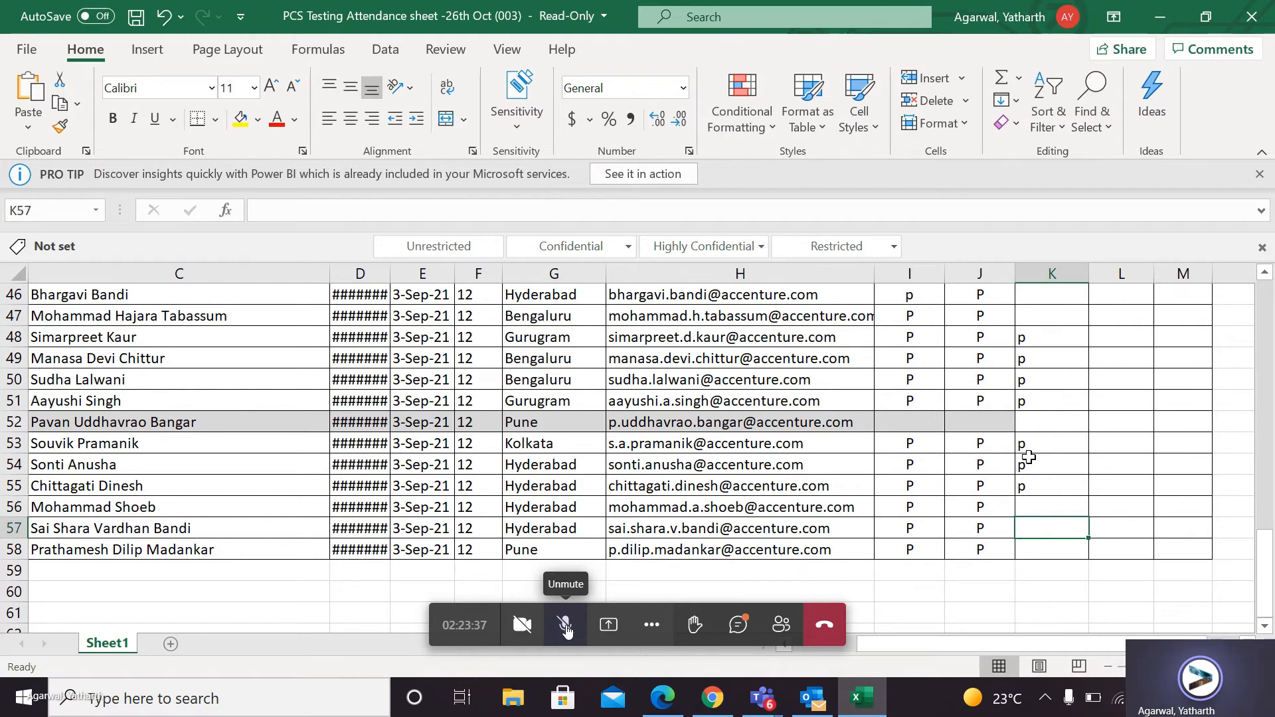
key("Up")
type("p")
key("Return")
type("p")
key("Return")
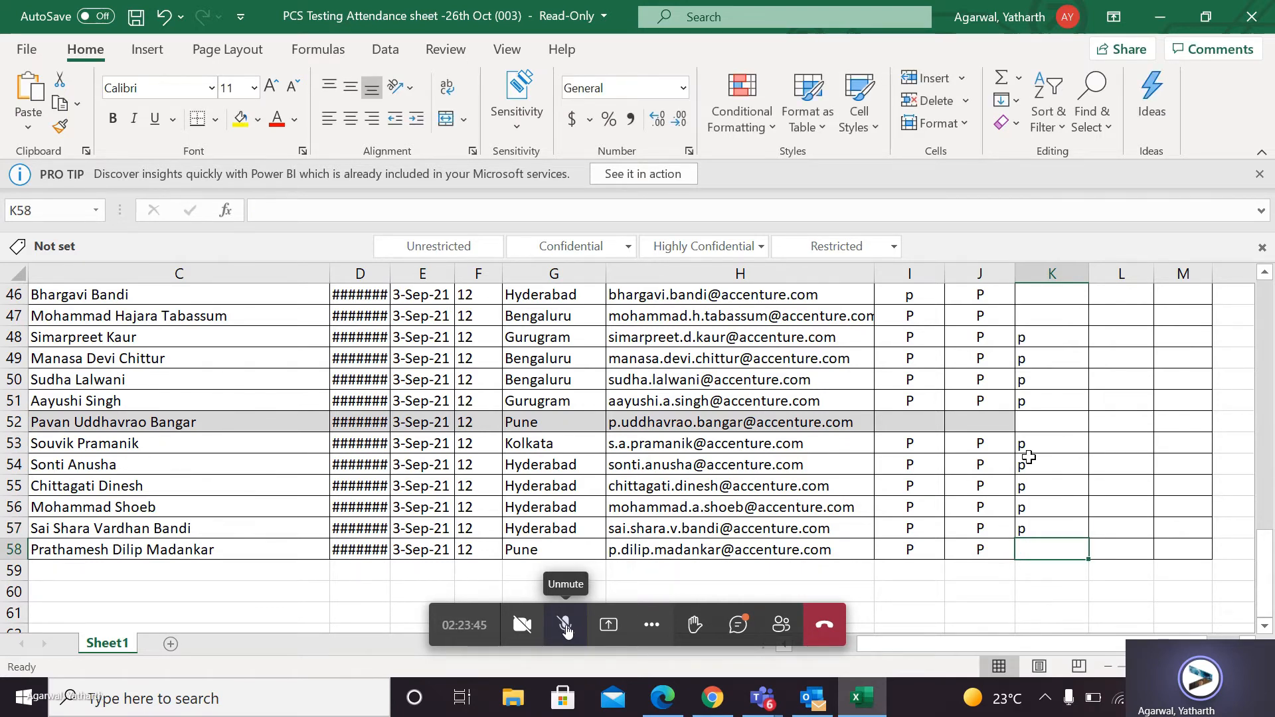
type("p")
left_click(1109, 647)
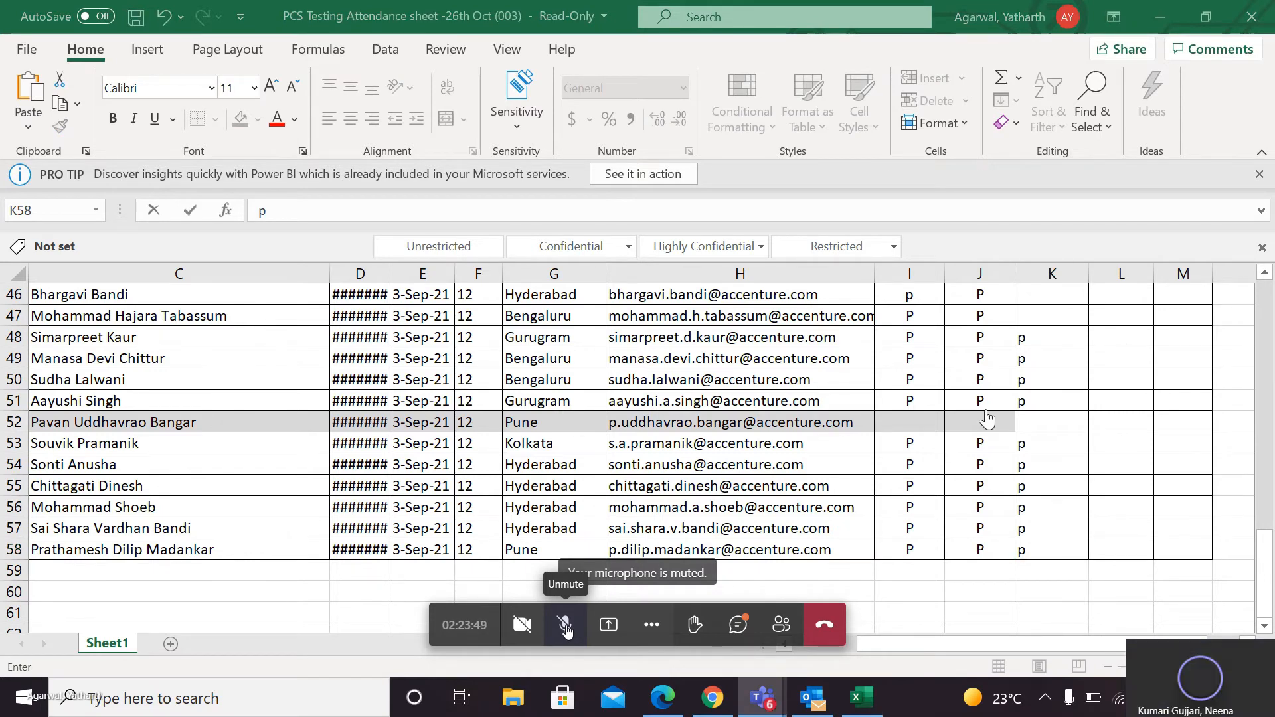
Review the blank attendance cells higher up in the 27th Oct column and mark K23 as p.
scroll(859, 451, "up", 1)
scroll(859, 450, "up", 1)
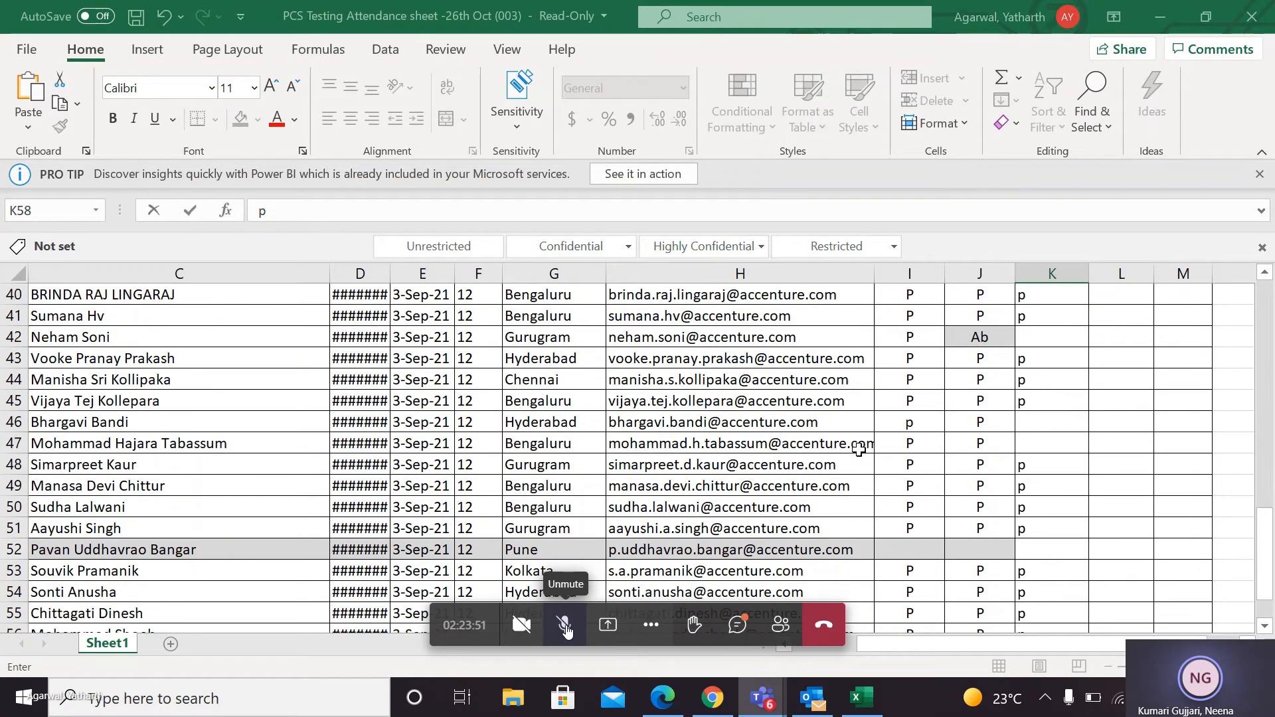
scroll(859, 449, "up", 1)
scroll(859, 450, "up", 2)
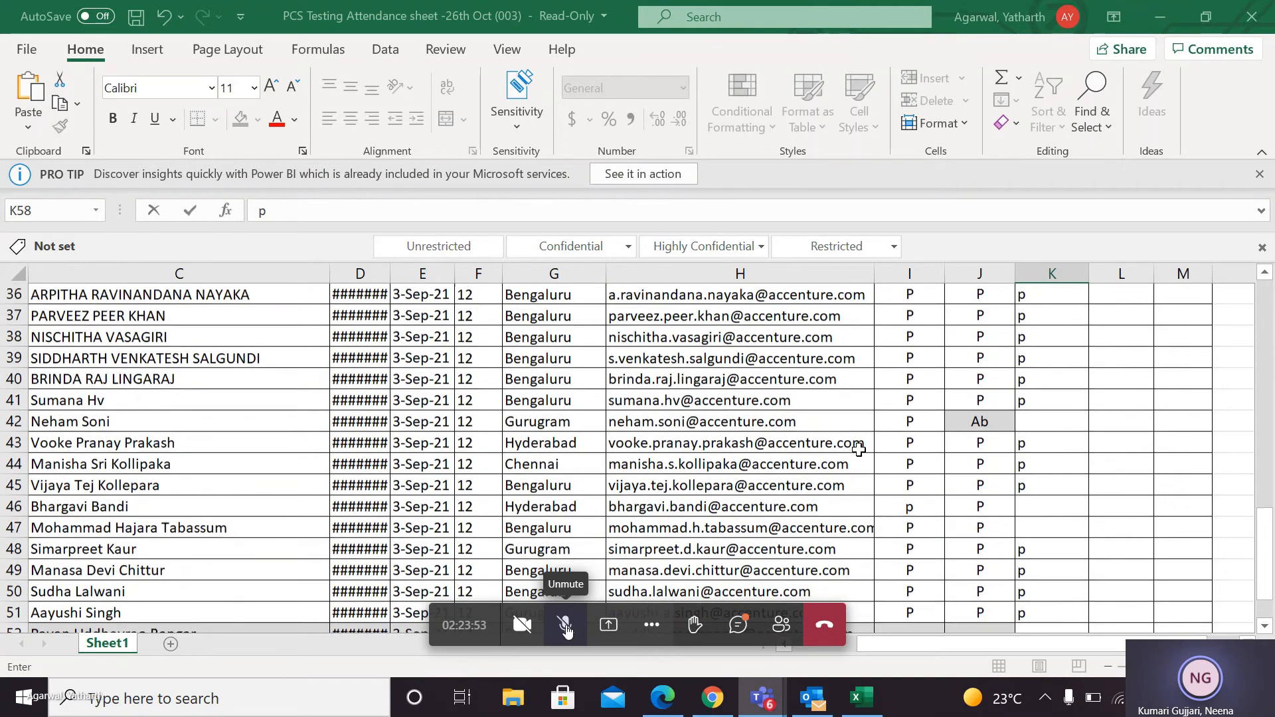
scroll(572, 540, "up", 5)
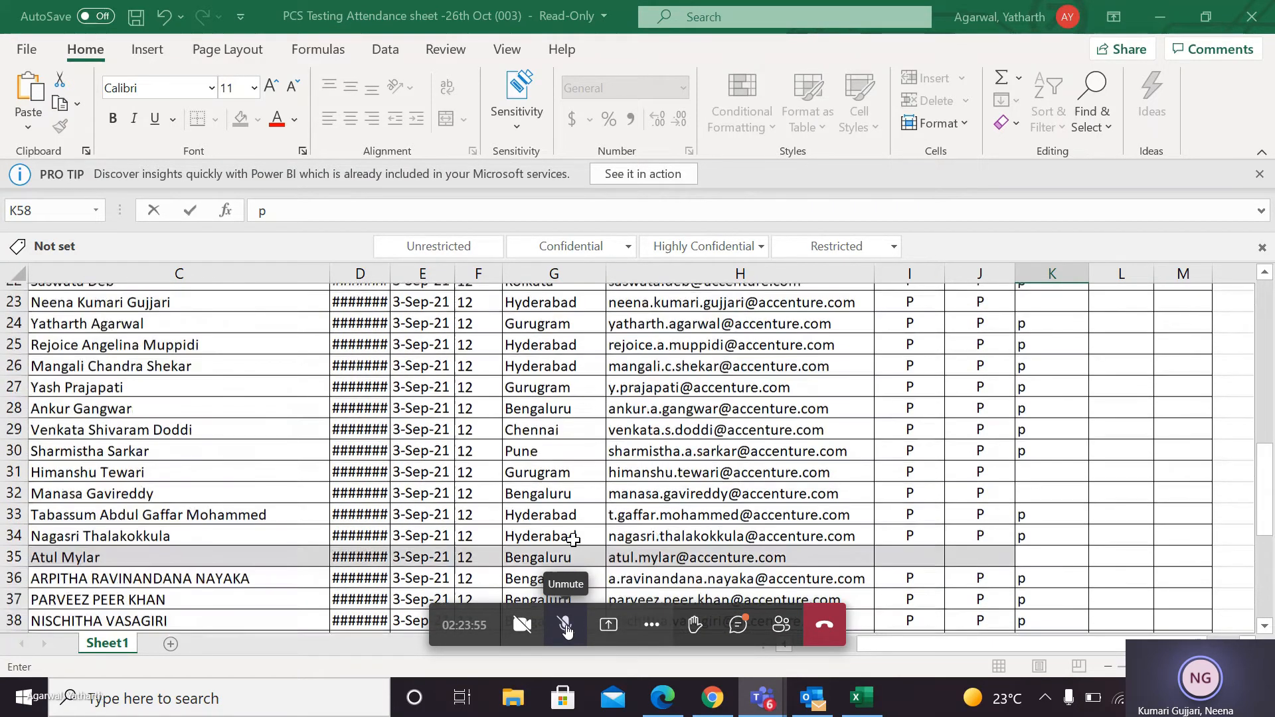
scroll(573, 539, "up", 1)
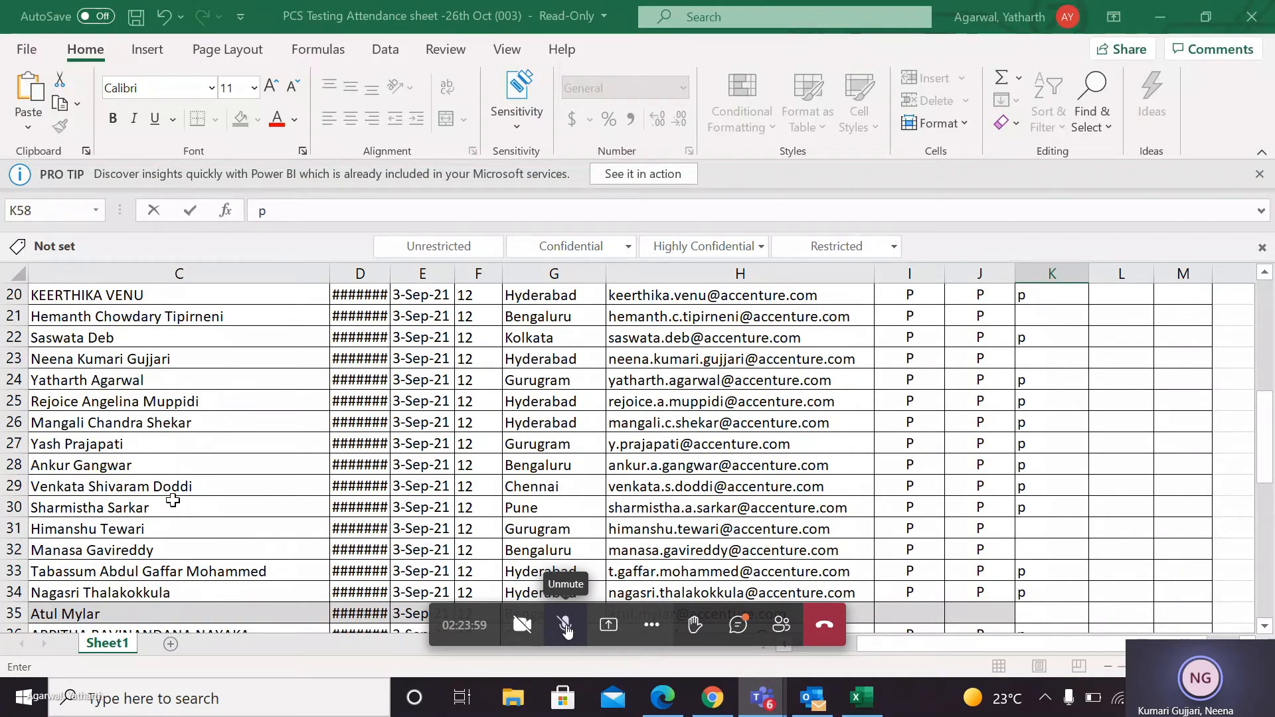
scroll(894, 359, "down", 2)
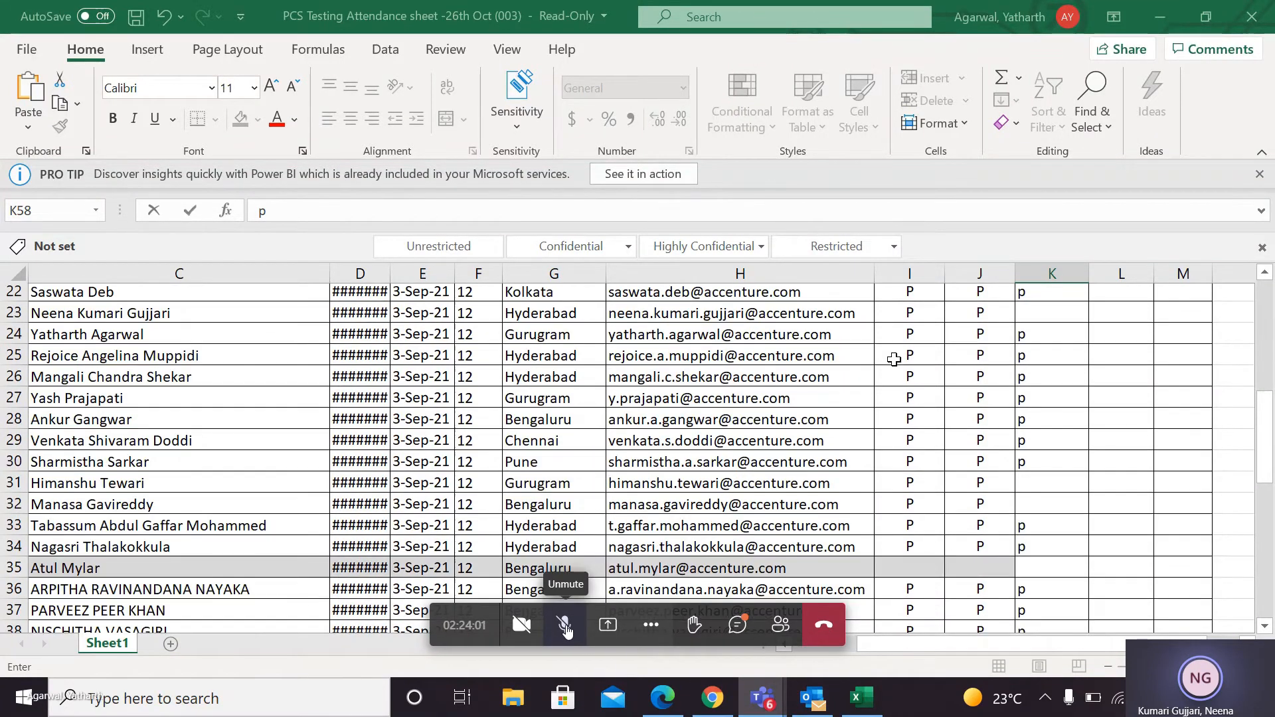
scroll(1041, 359, "up", 2)
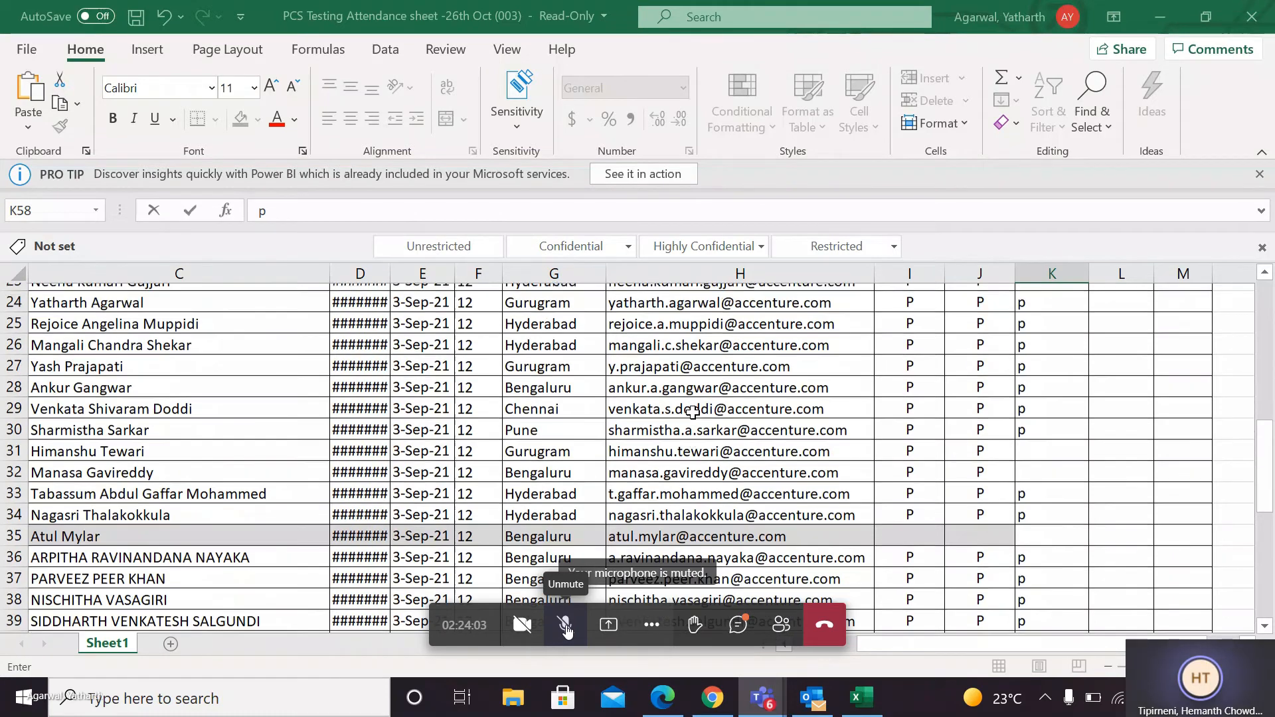
left_click(1042, 359)
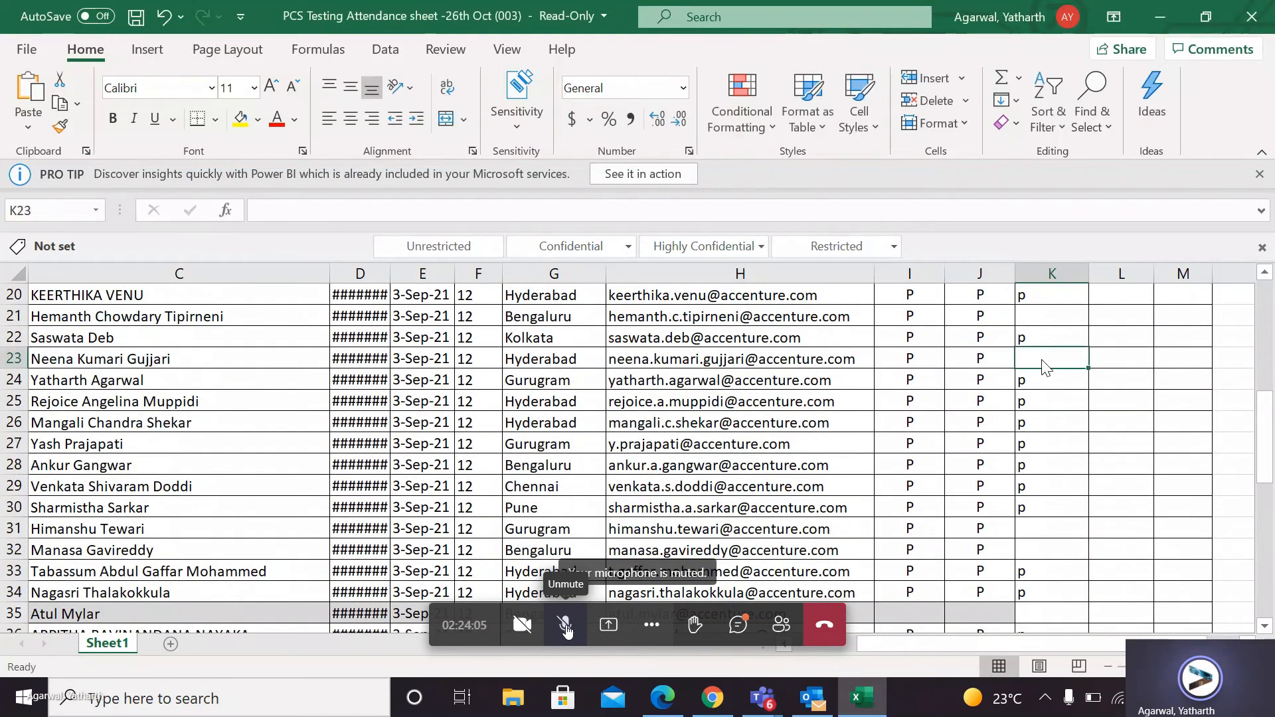
type("p")
key("Return")
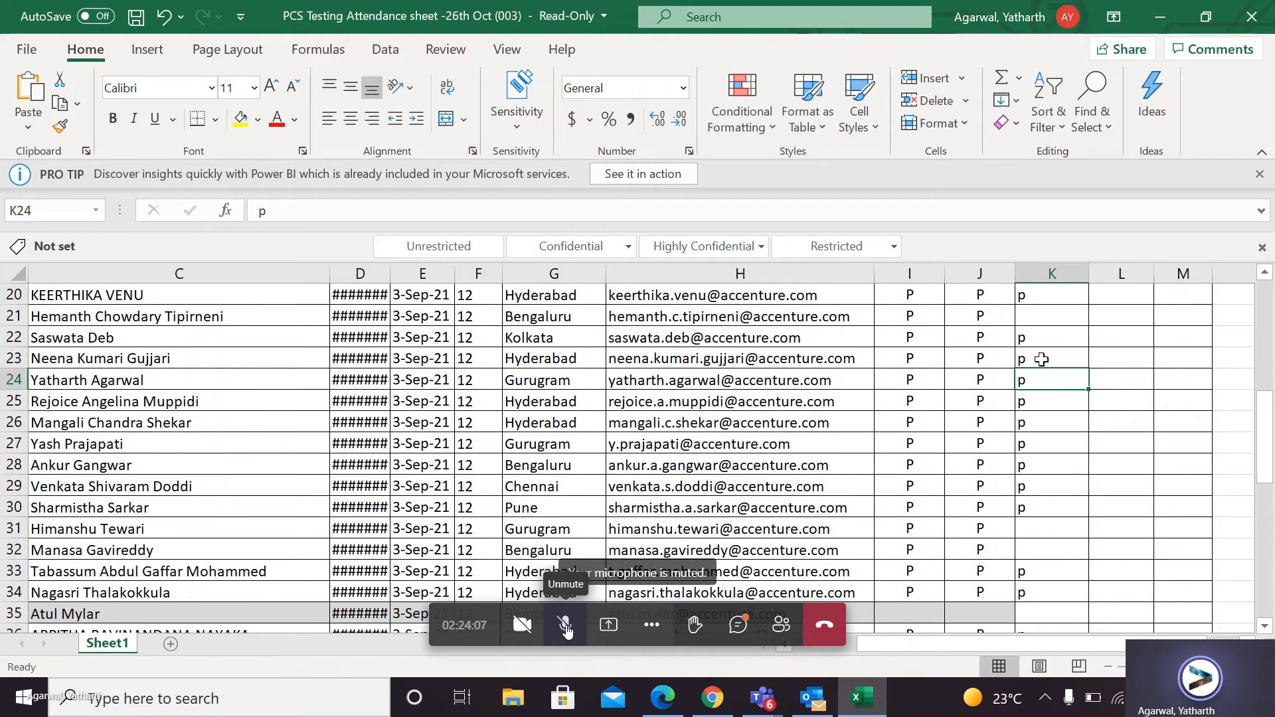
Fill in the skipped attendance in K21 as p and check the rows above it.
key("Up")
key("Up")
key("Up")
type("p")
key("Return")
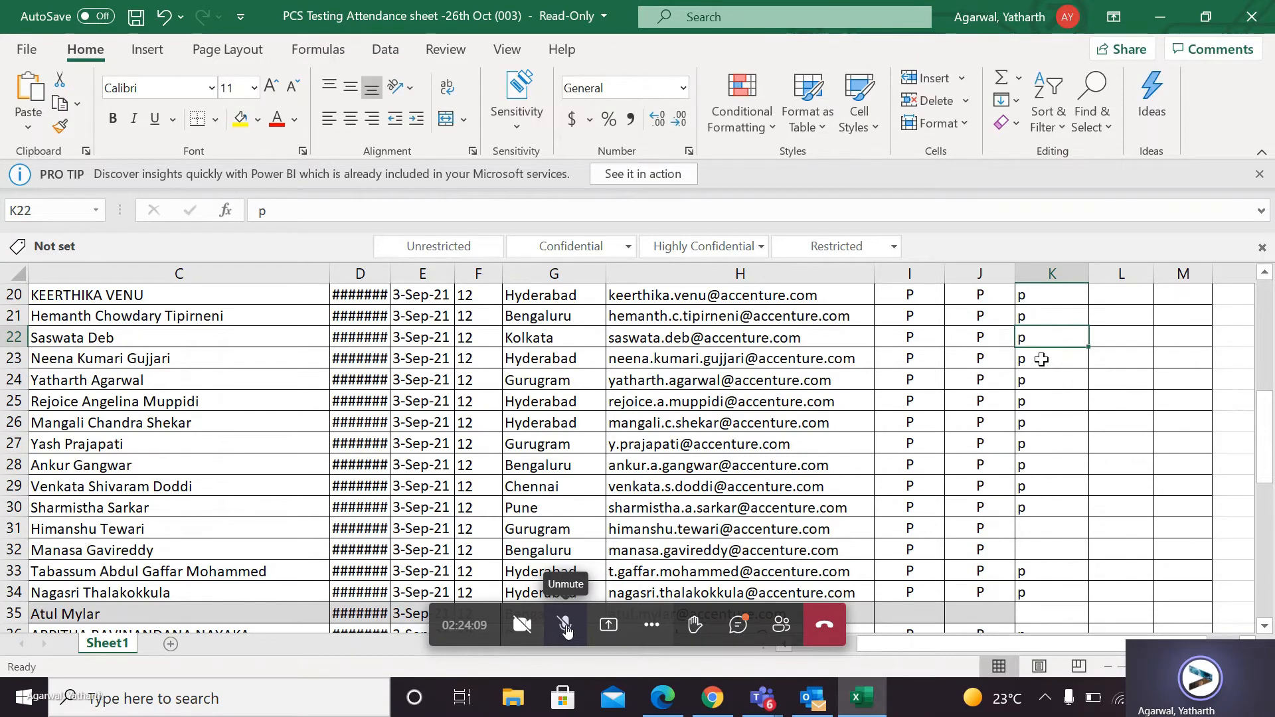
scroll(1099, 389, "up", 1)
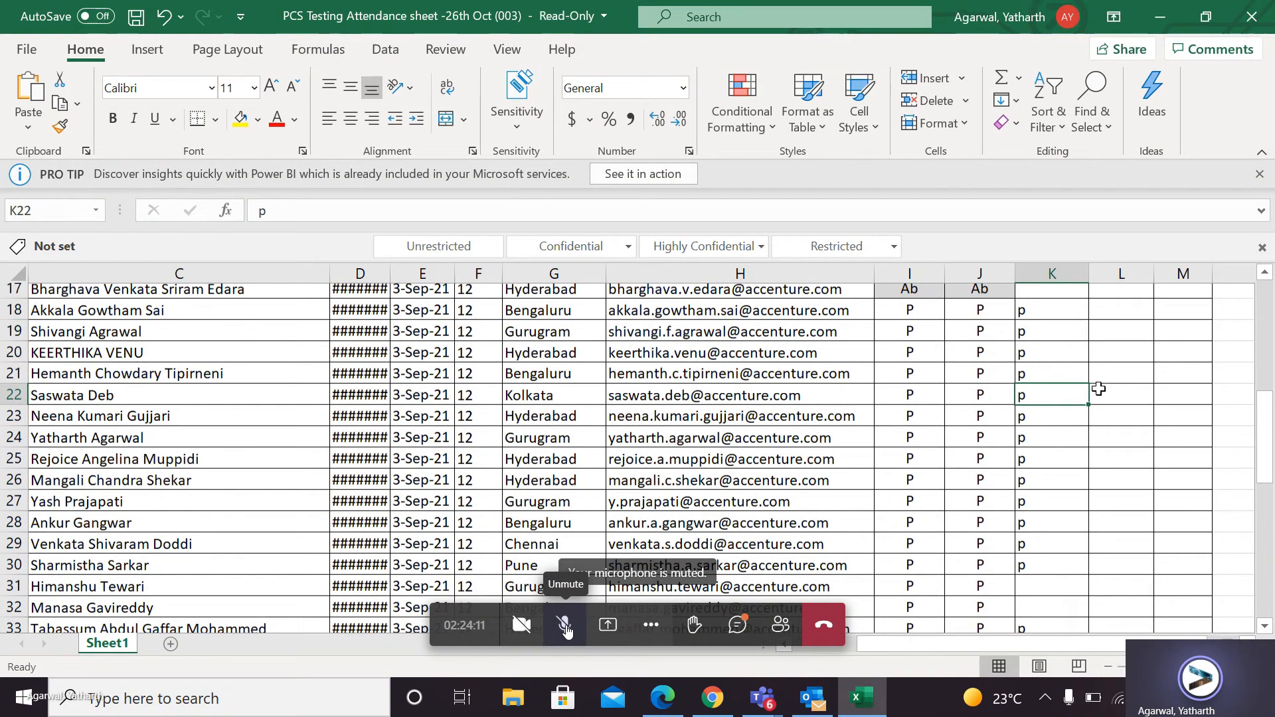
scroll(1127, 614, "up", 1)
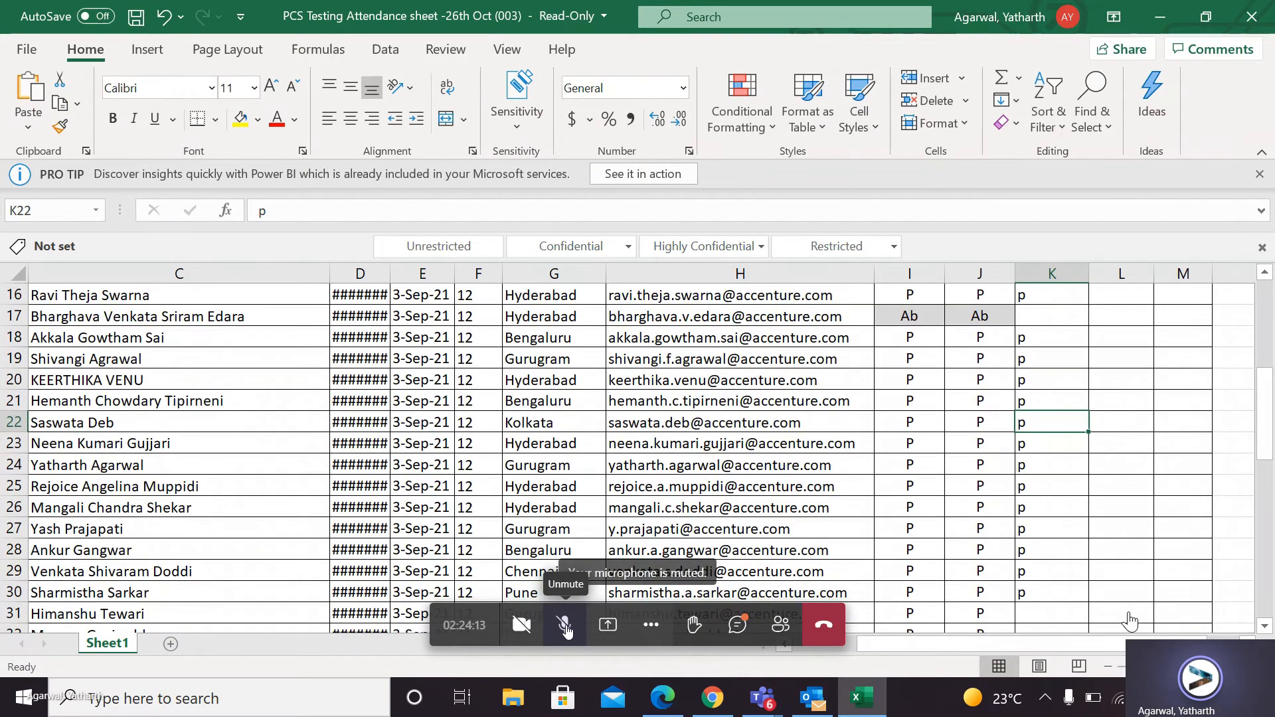
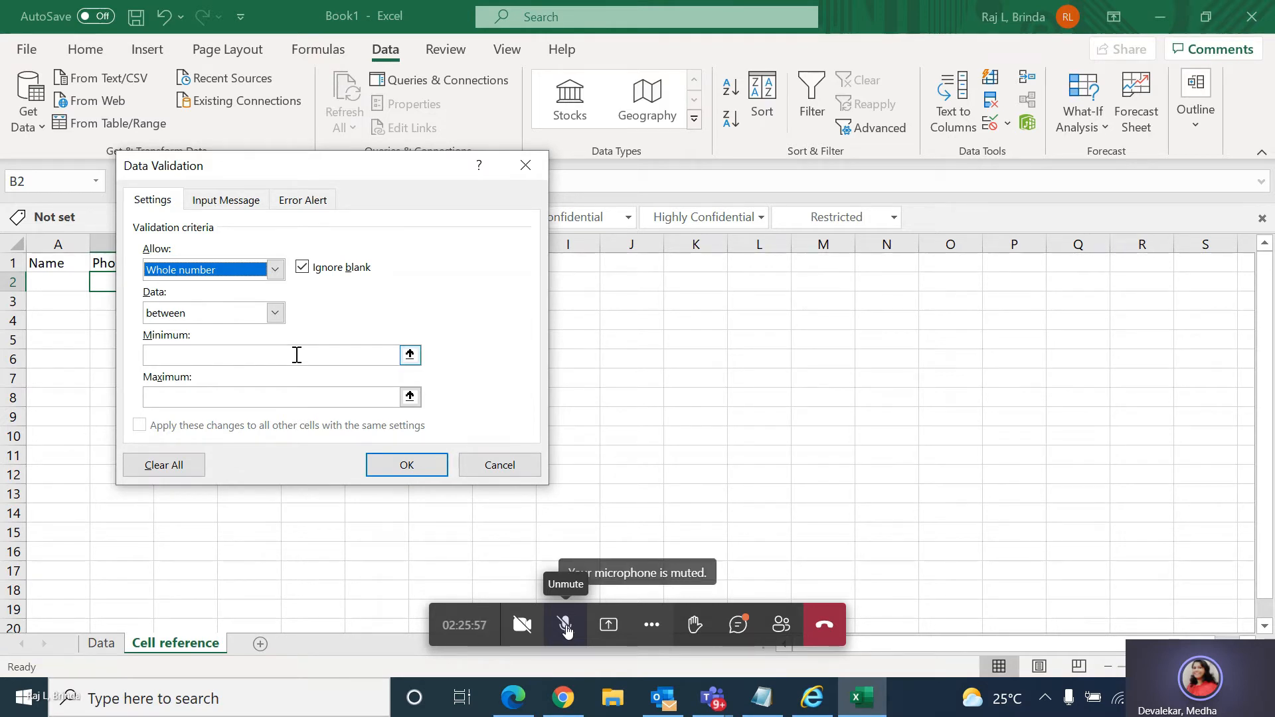
left_click(297, 356)
left_click(1098, 631)
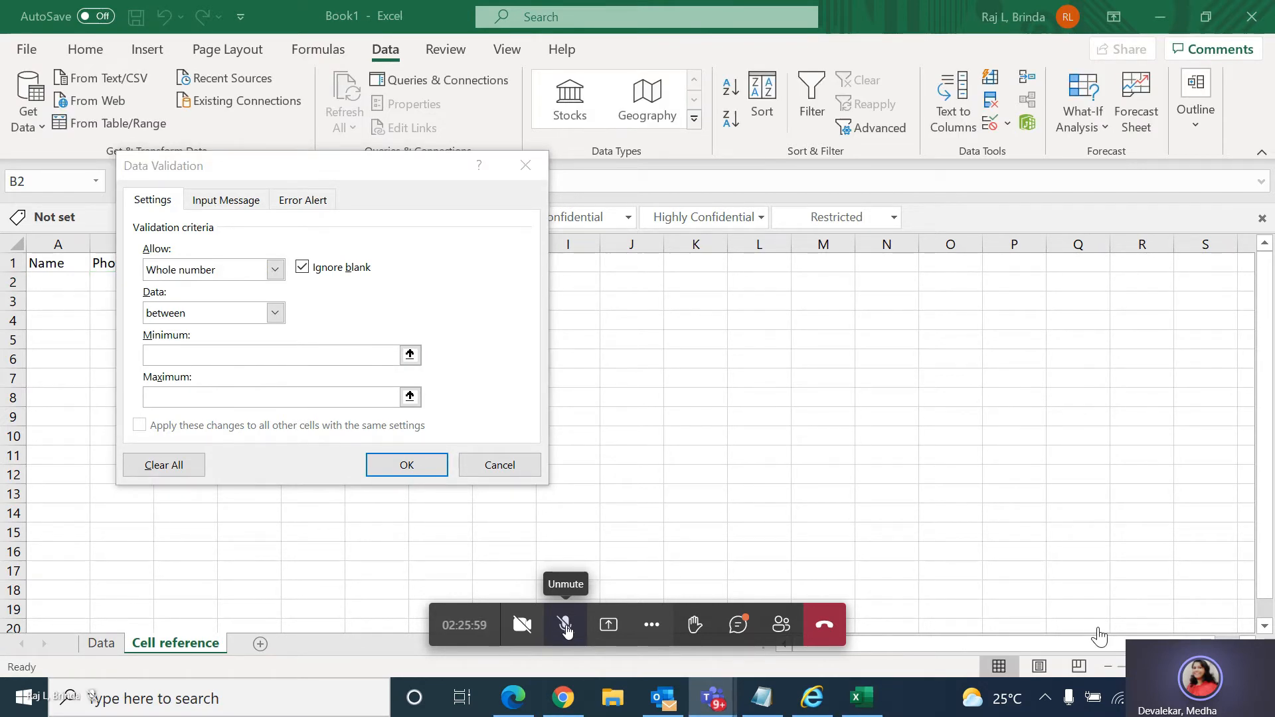
left_click(351, 355)
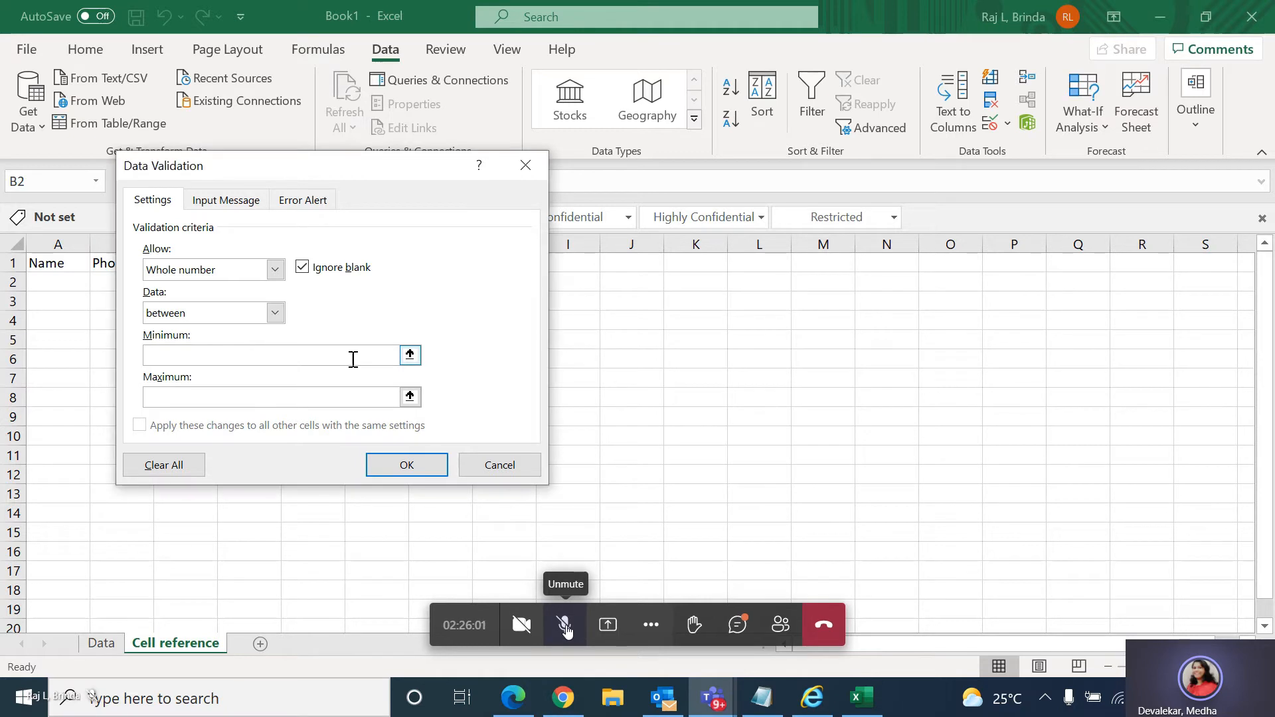
left_click(275, 313)
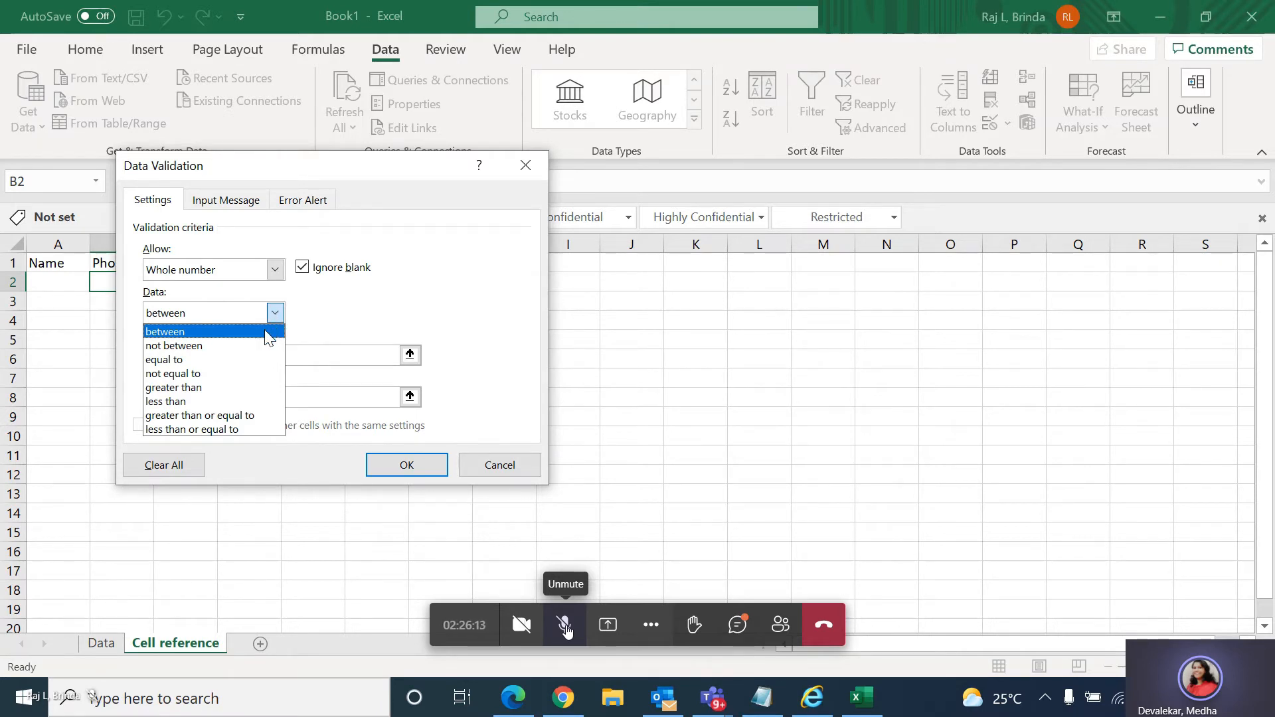
left_click(268, 332)
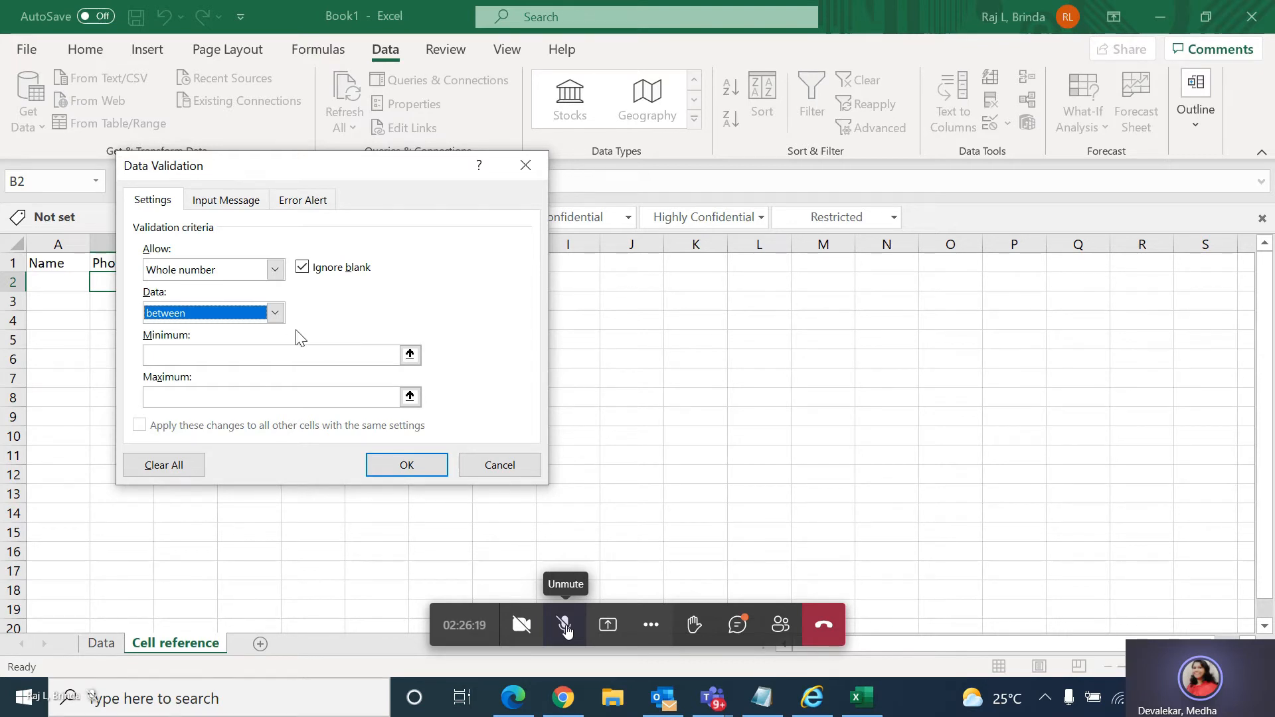
left_click(306, 354)
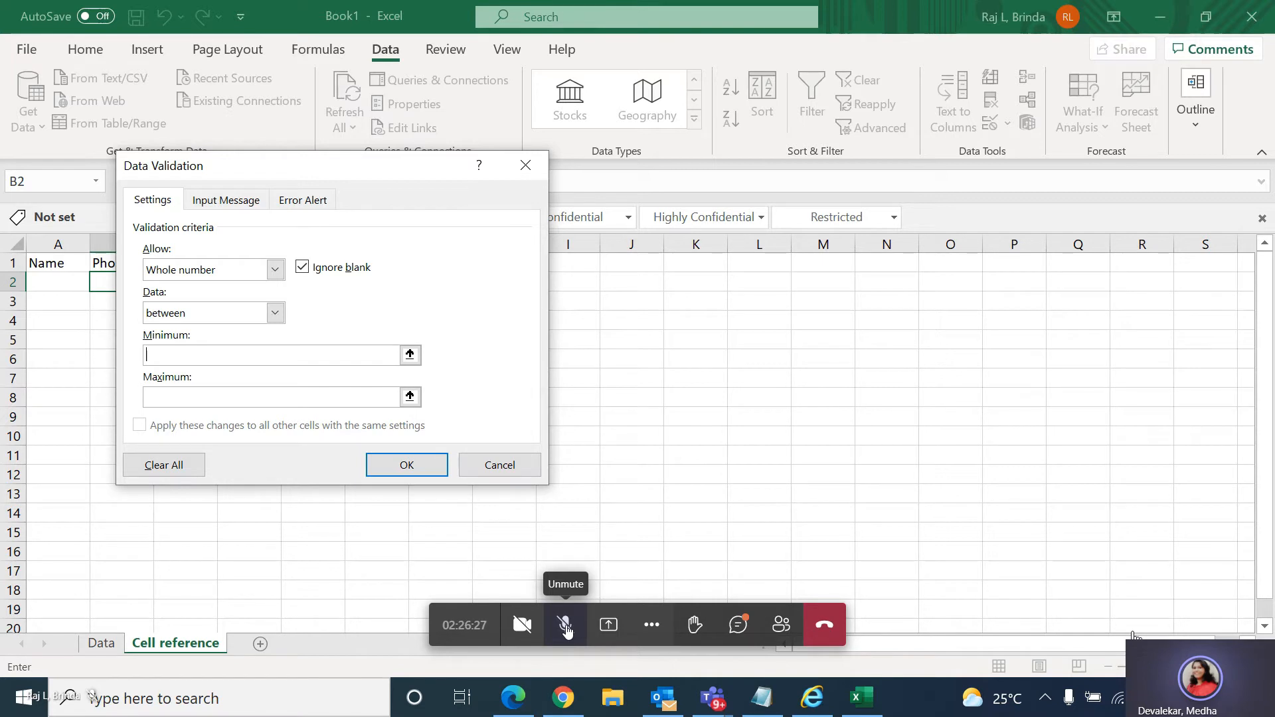
left_click(1102, 630)
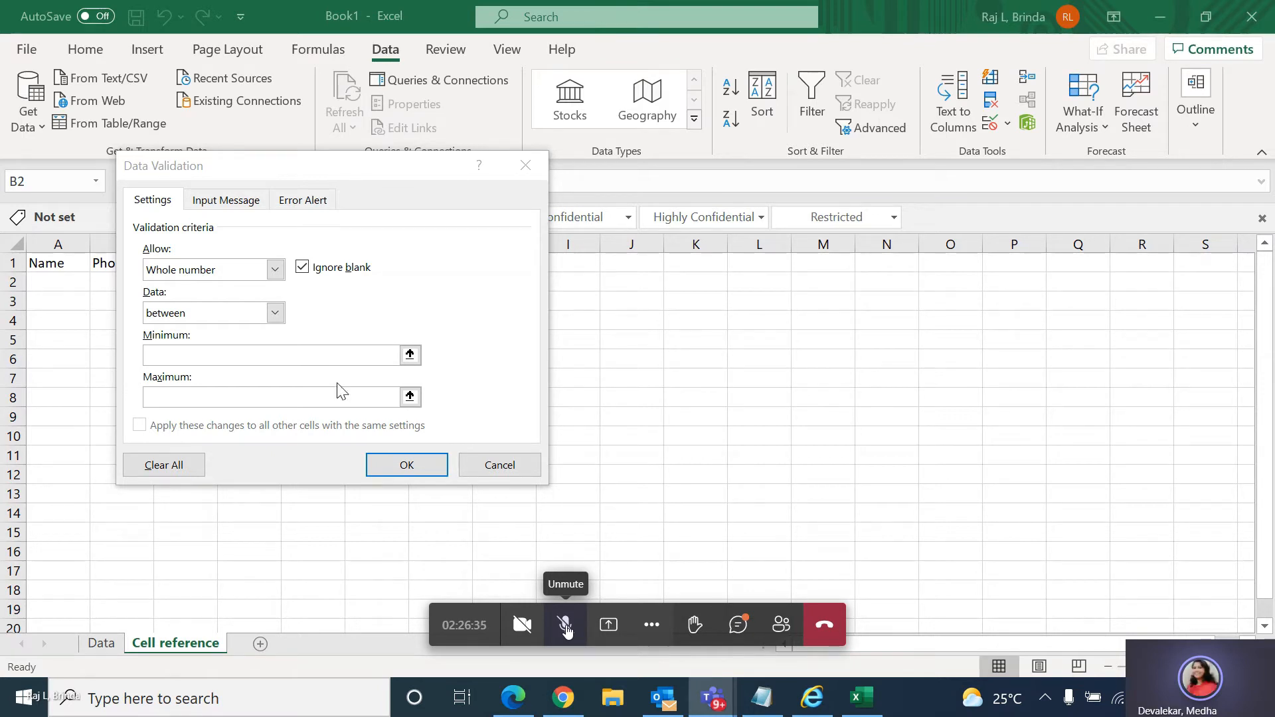
left_click(326, 355)
type("100")
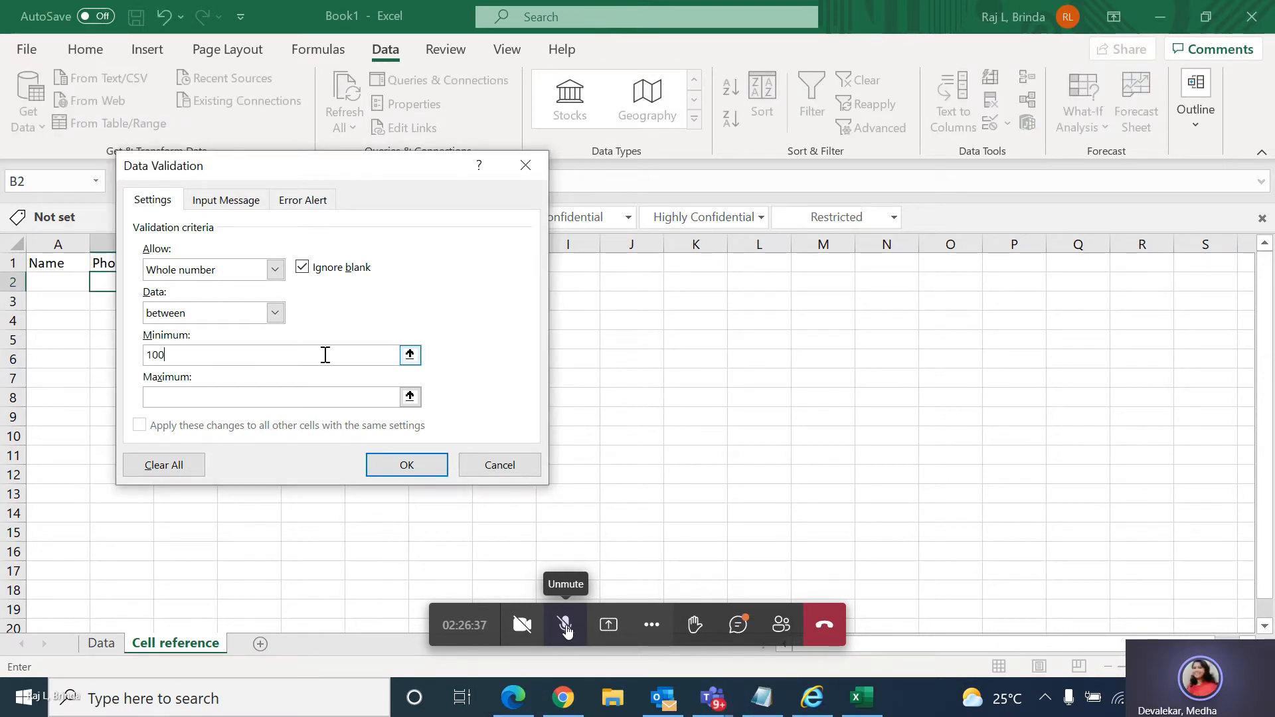
type("0000000")
left_click(318, 398)
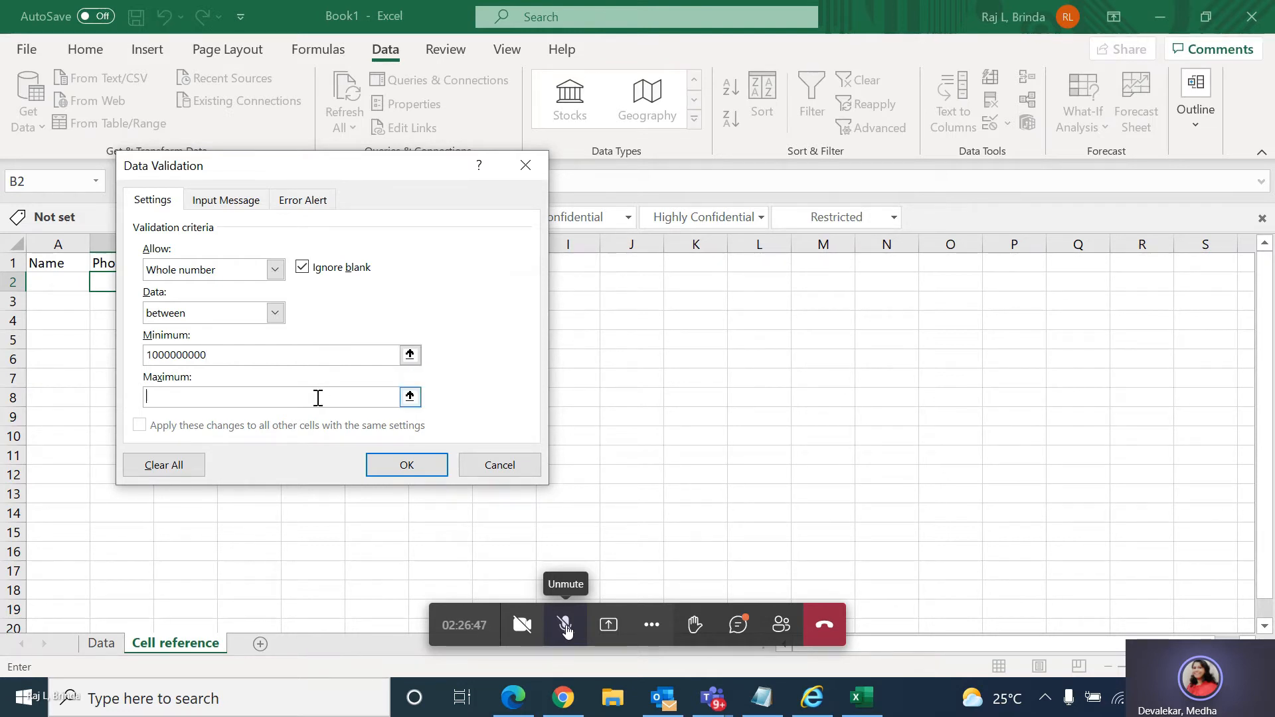
type("1000000")
key("BackSpace")
key("BackSpace")
key("BackSpace")
key("BackSpace")
key("BackSpace")
key("BackSpace")
key("BackSpace")
type("9999999999")
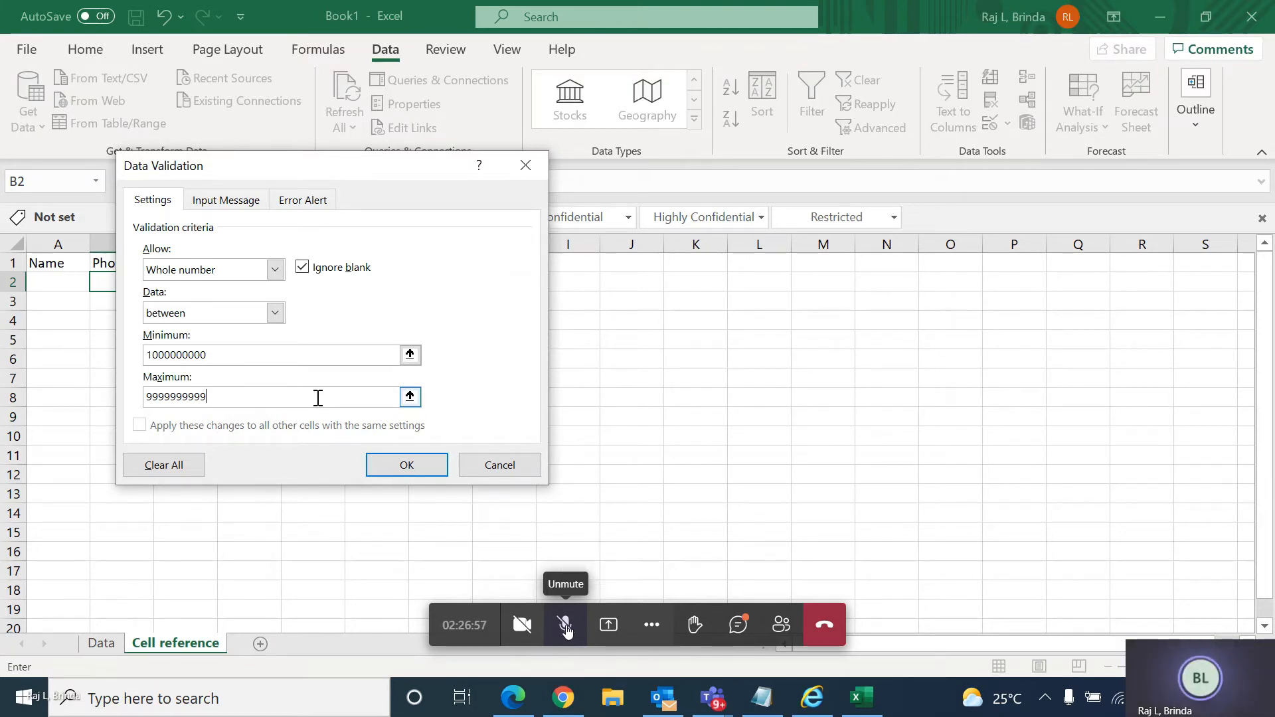
left_click(411, 468)
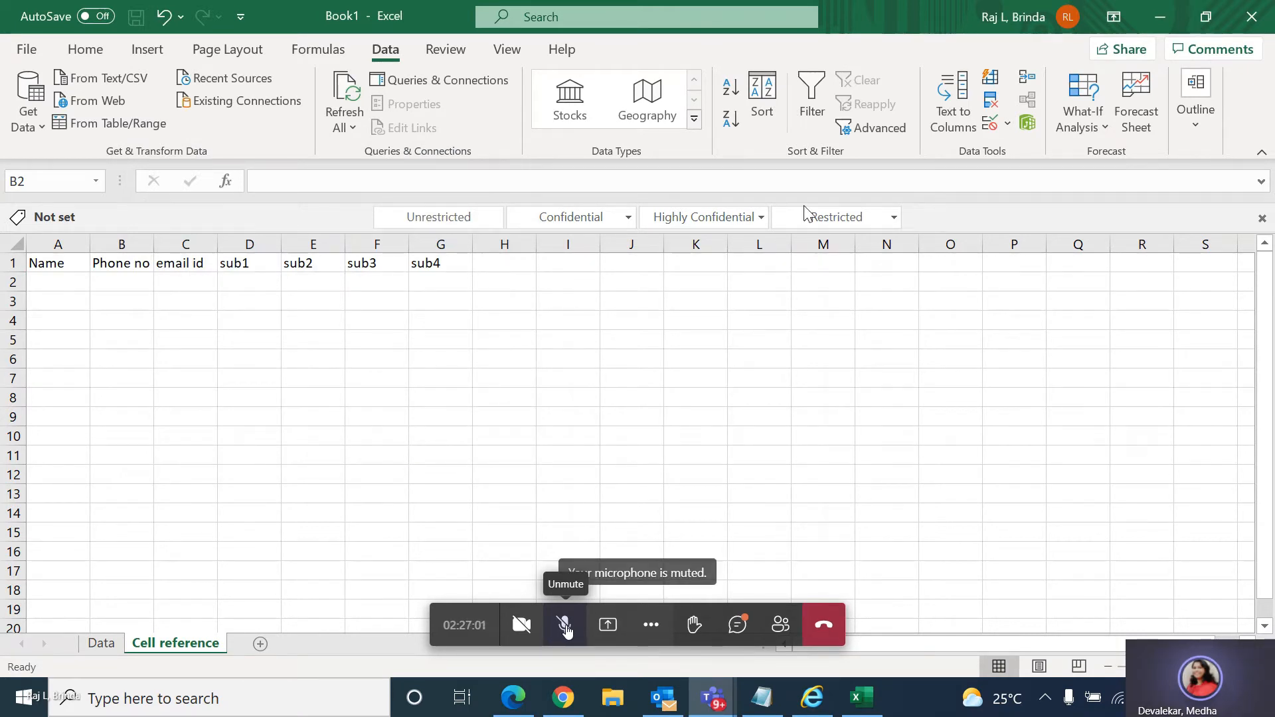
Reopen the data validation of B2 and give its error alert the title Error.
left_click(110, 282)
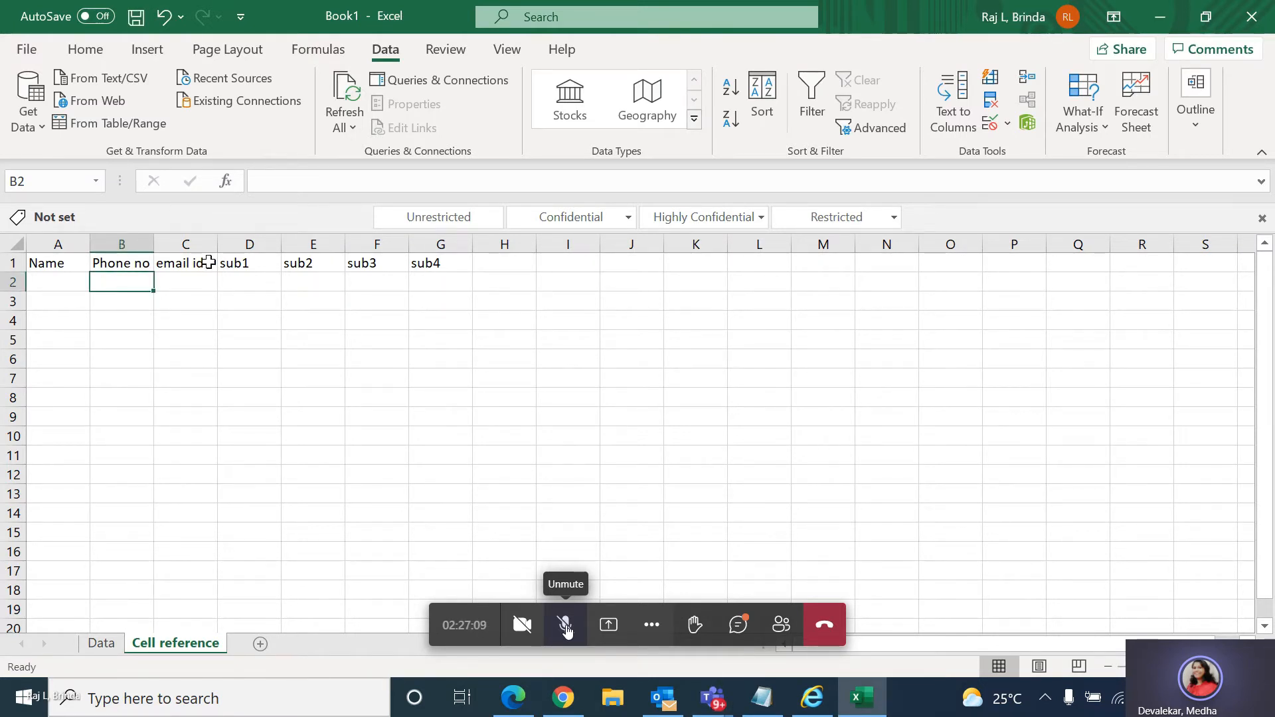
left_click(1006, 125)
left_click(1013, 147)
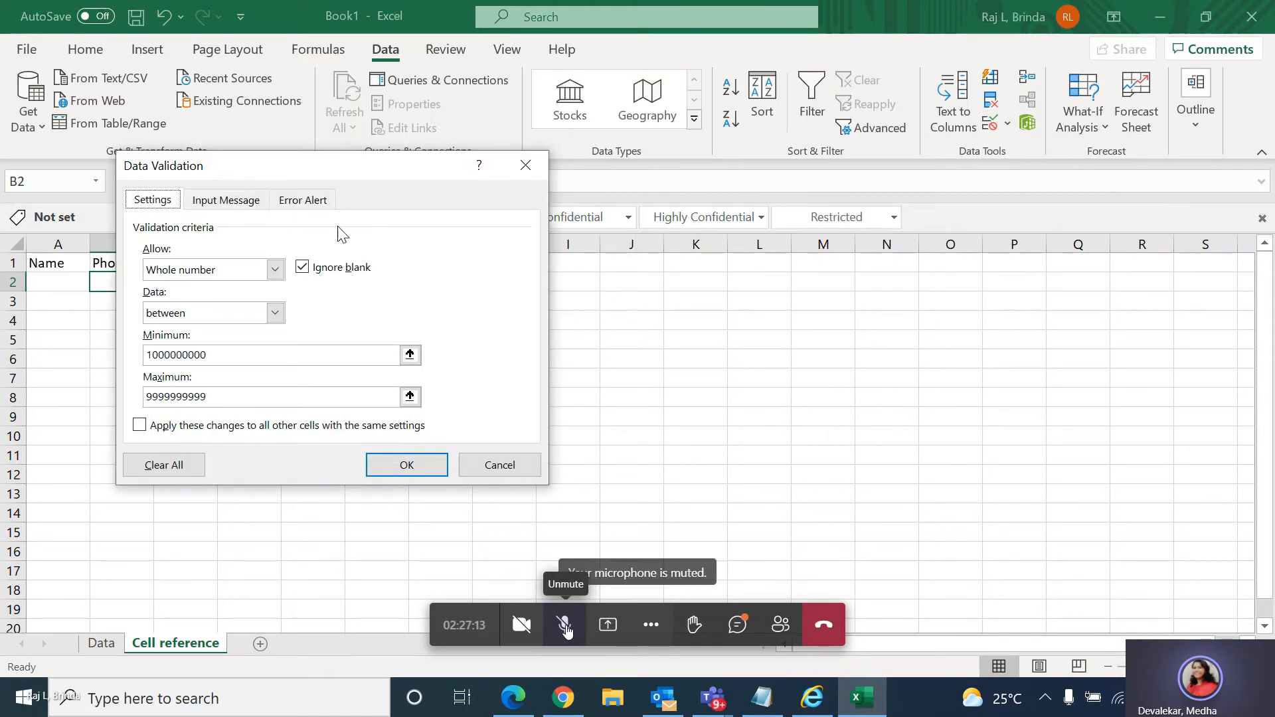
left_click(299, 203)
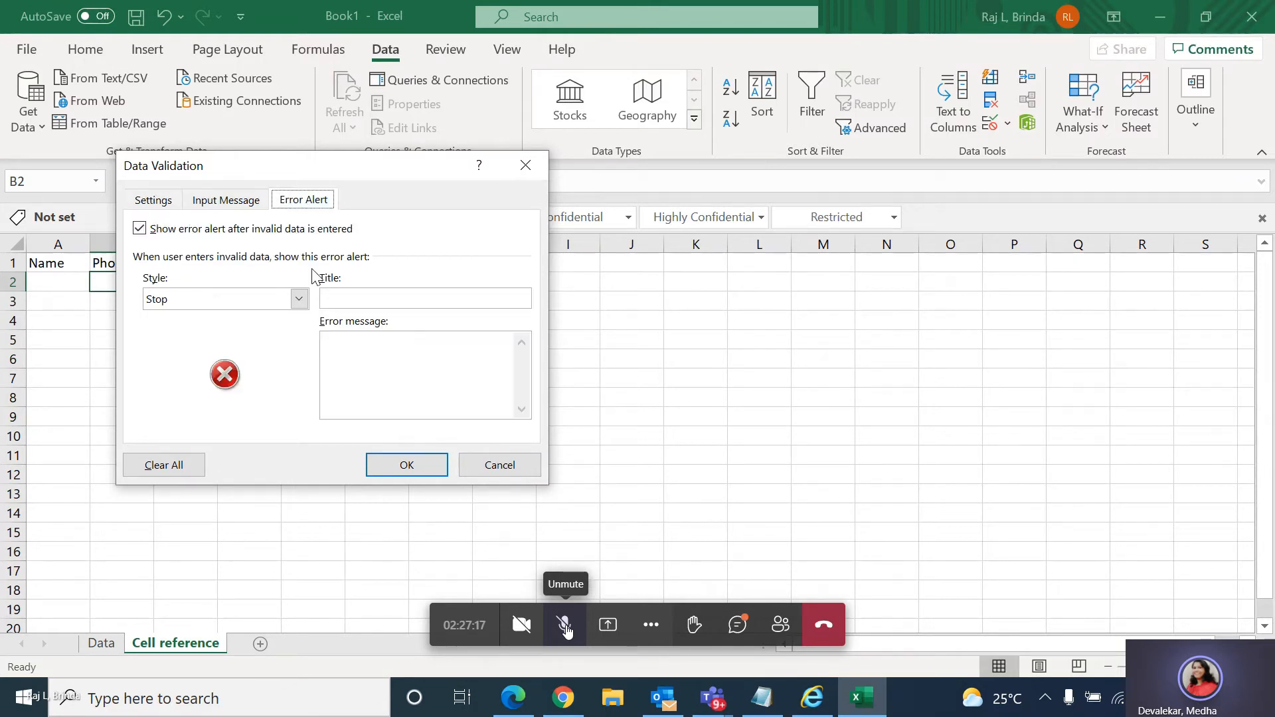
left_click(350, 306)
type("Error")
Set the error message to "Please enter valid phone number", apply it, and fill B2's validation down to B18.
left_click(357, 348)
type("Please")
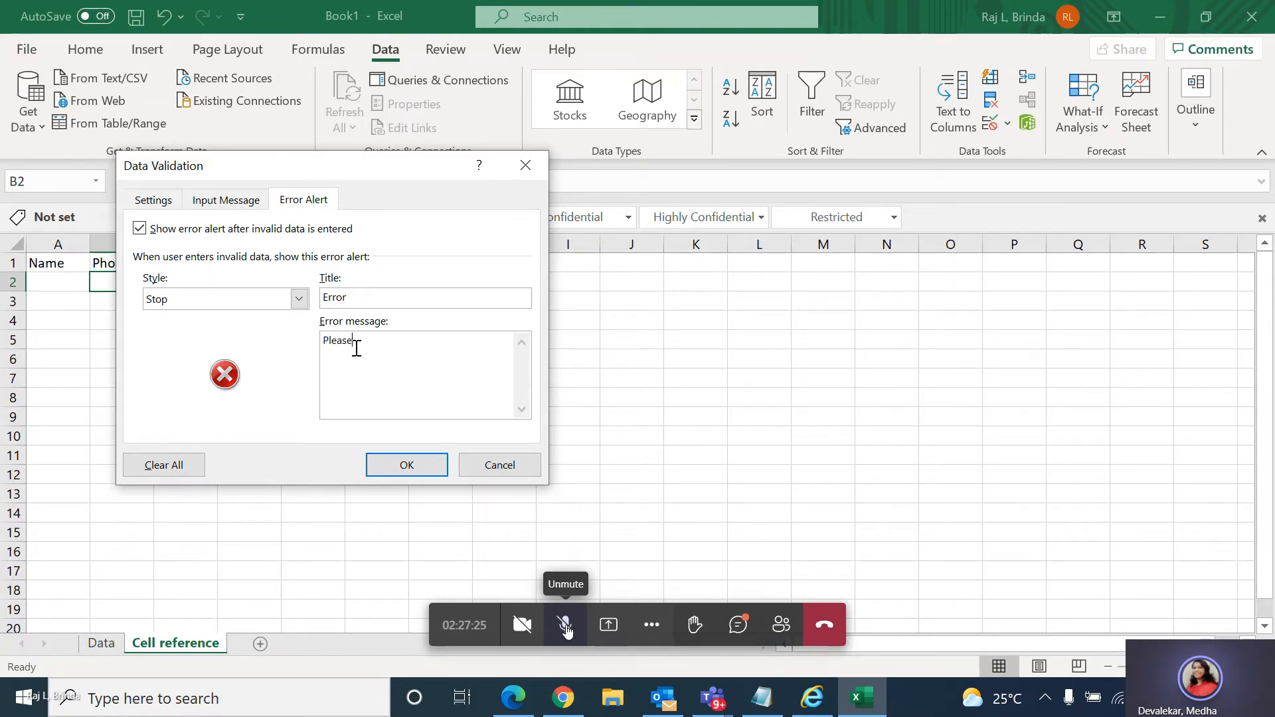
type(" enter valid phone number")
left_click(422, 464)
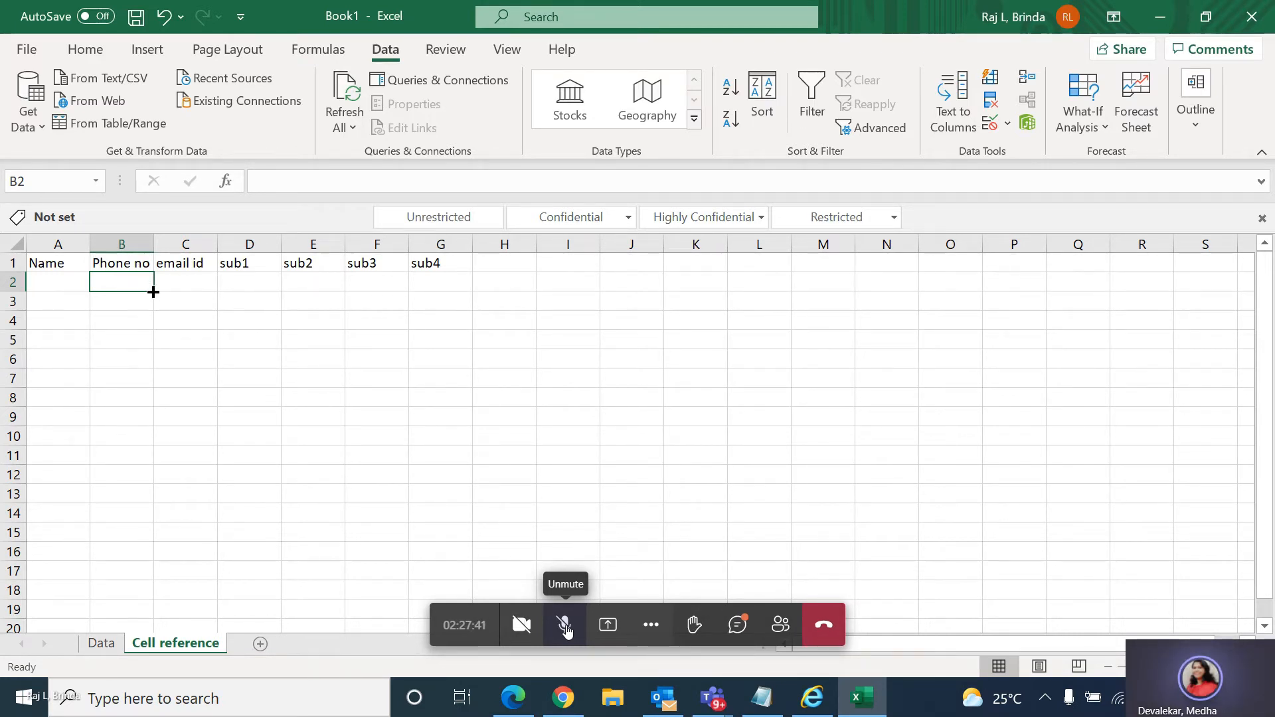
left_click_drag(153, 293, 155, 601)
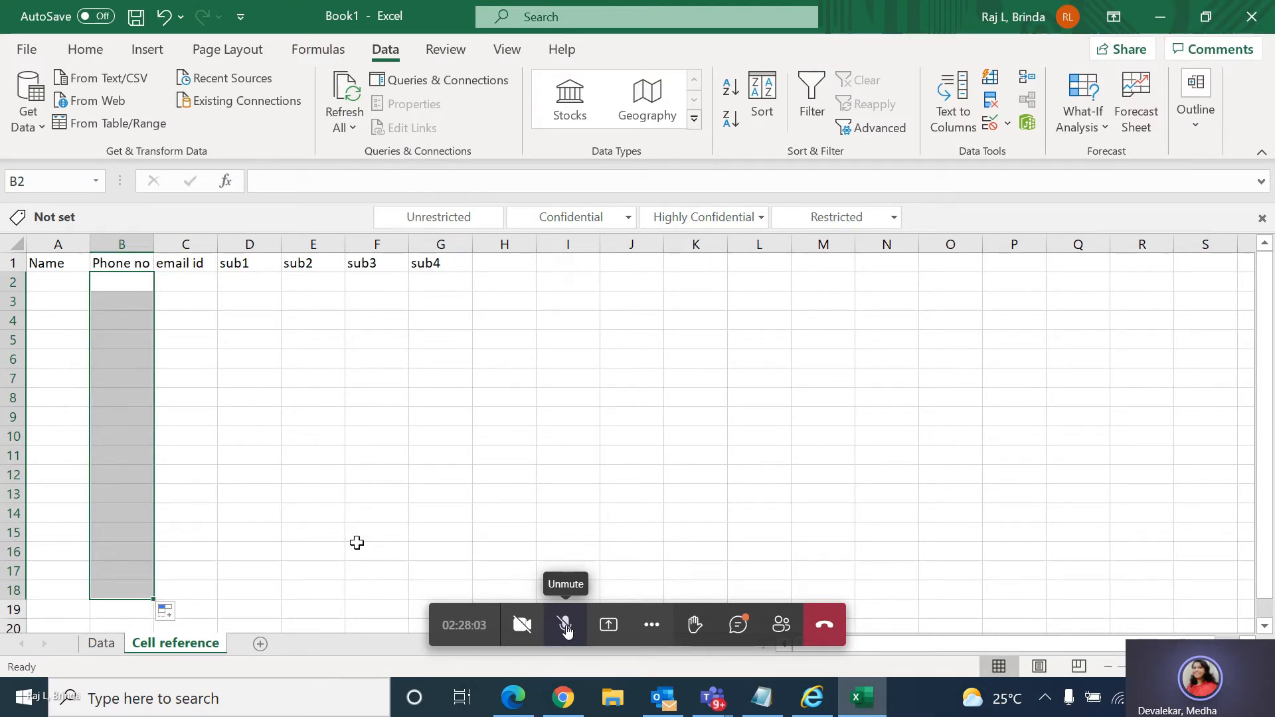
Test the phone number validation by entering 12 in B3, and discard the entry.
left_click(108, 301)
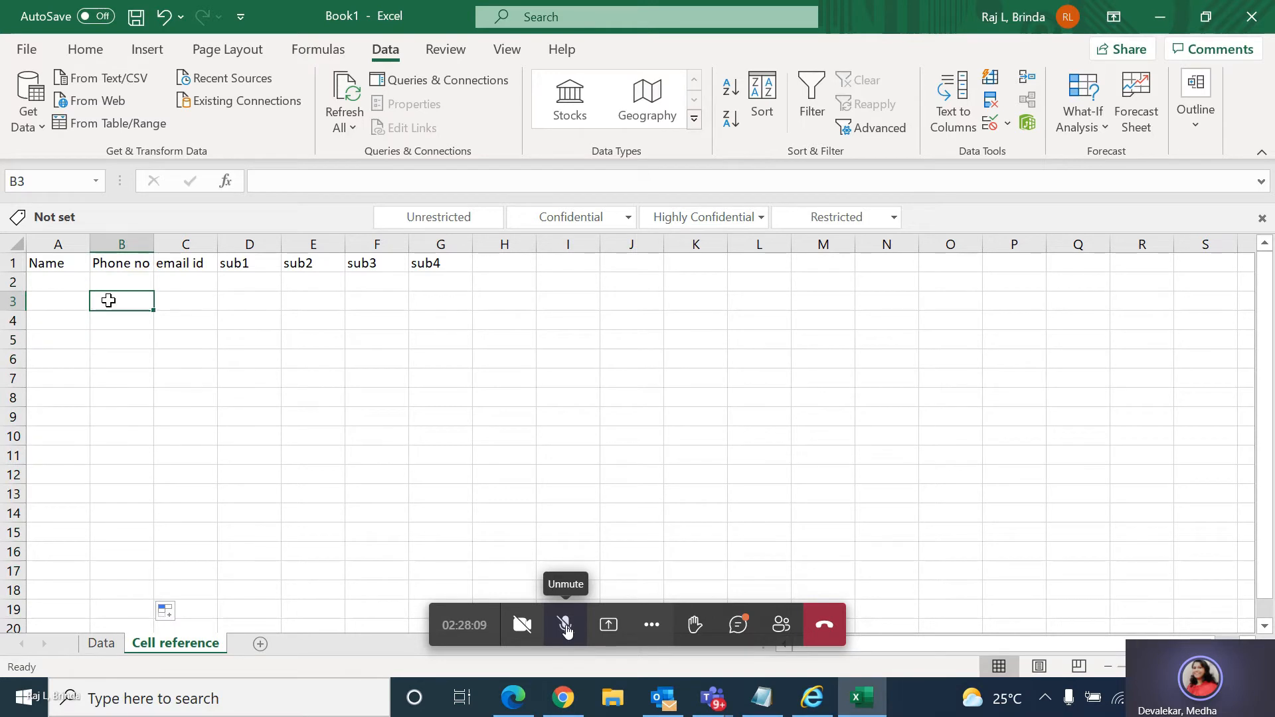
type("12")
key("Return")
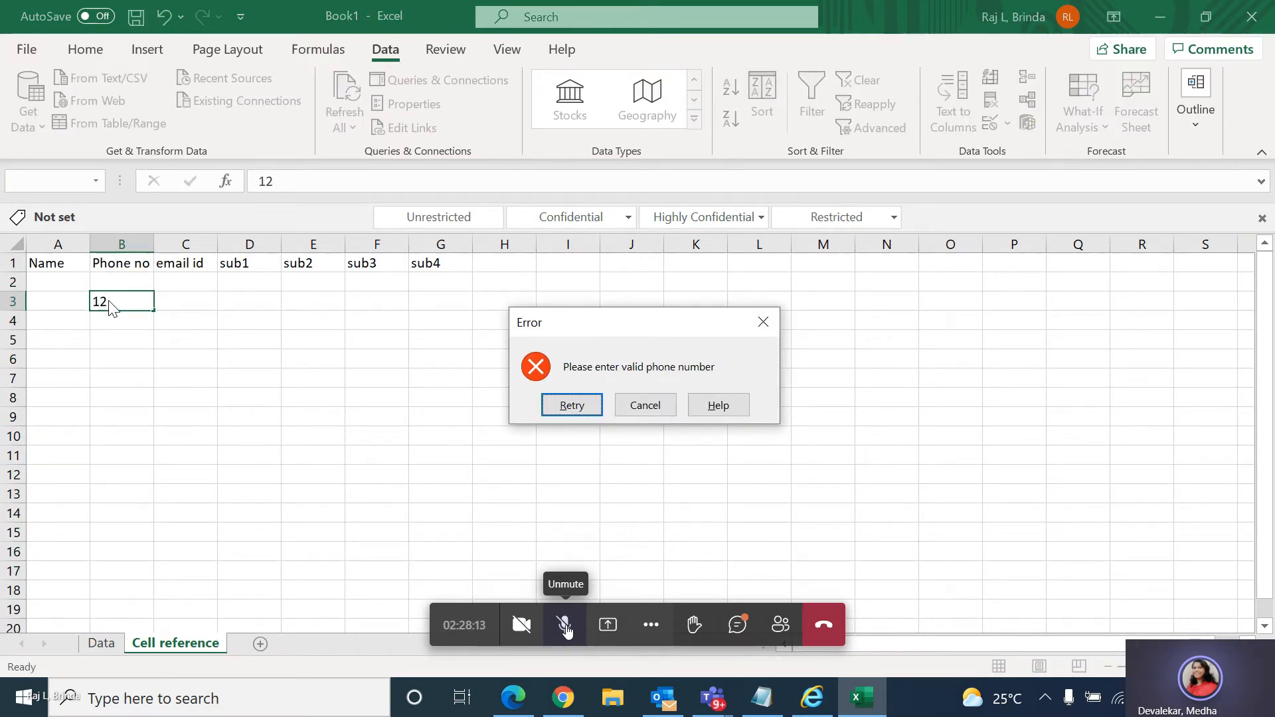
left_click(572, 405)
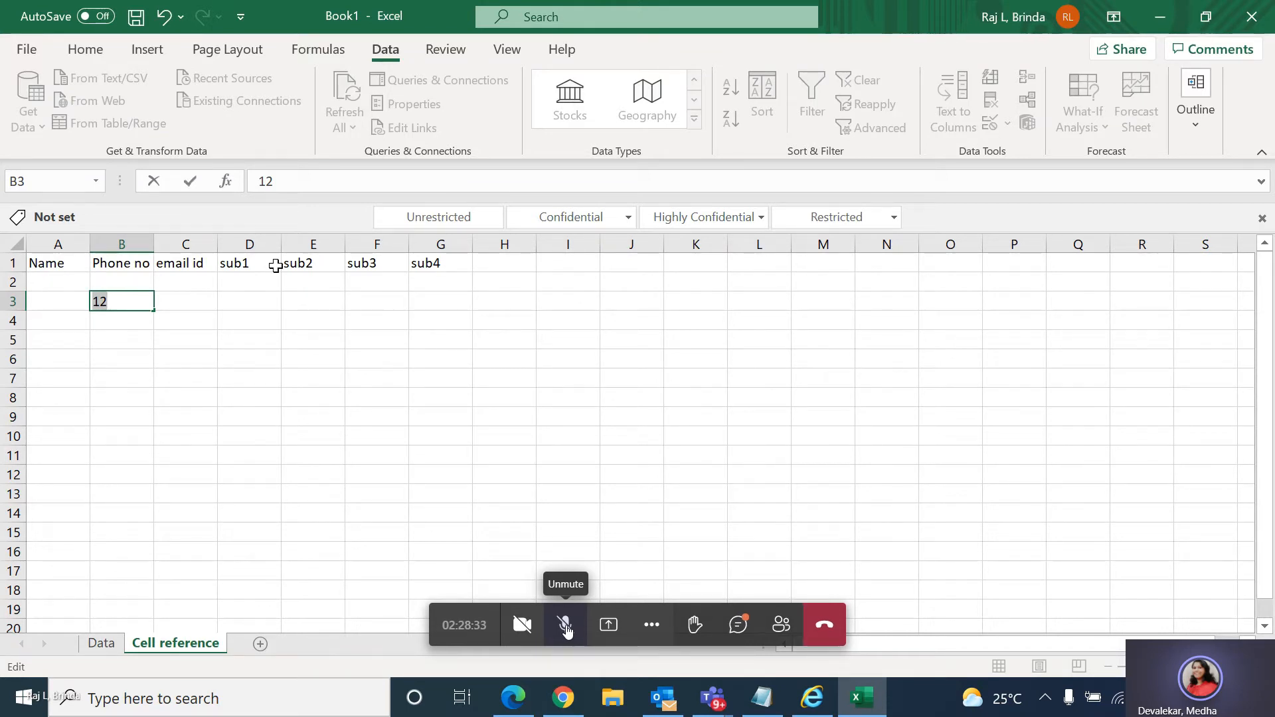
left_click(66, 286)
left_click(658, 409)
Open data validation for A2 under Name and allow Custom values.
left_click(67, 278)
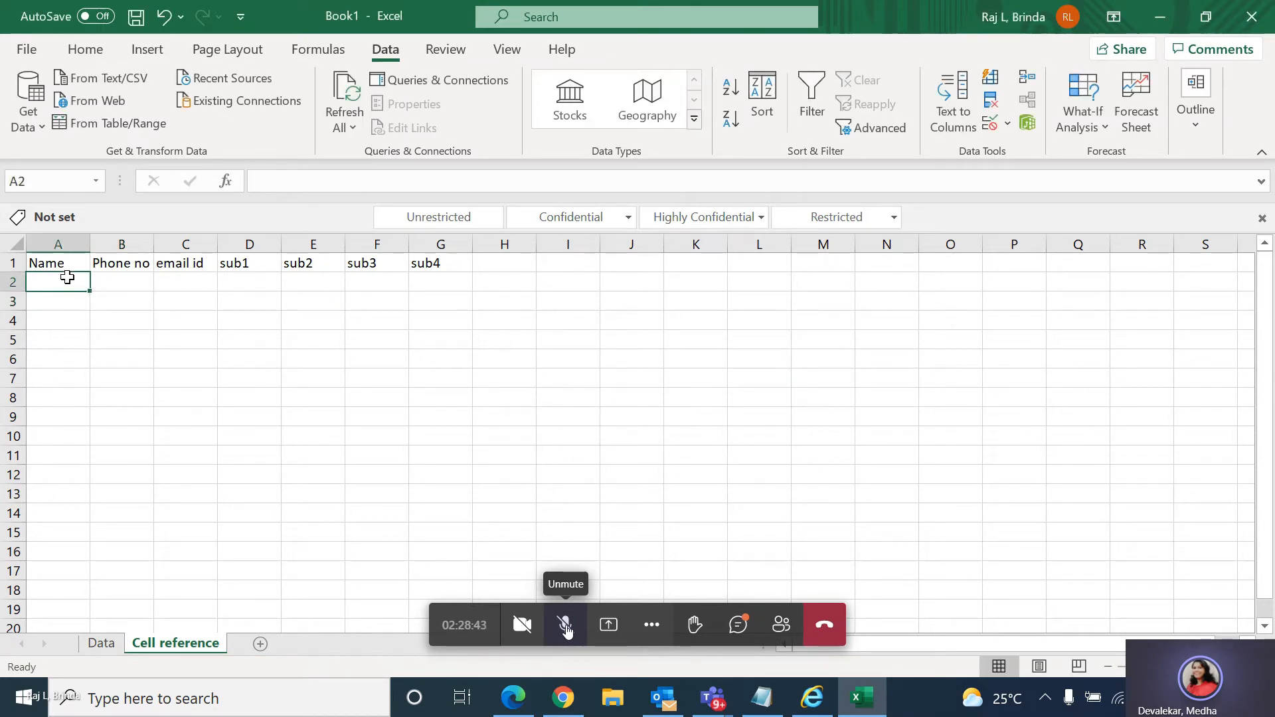
left_click(1008, 124)
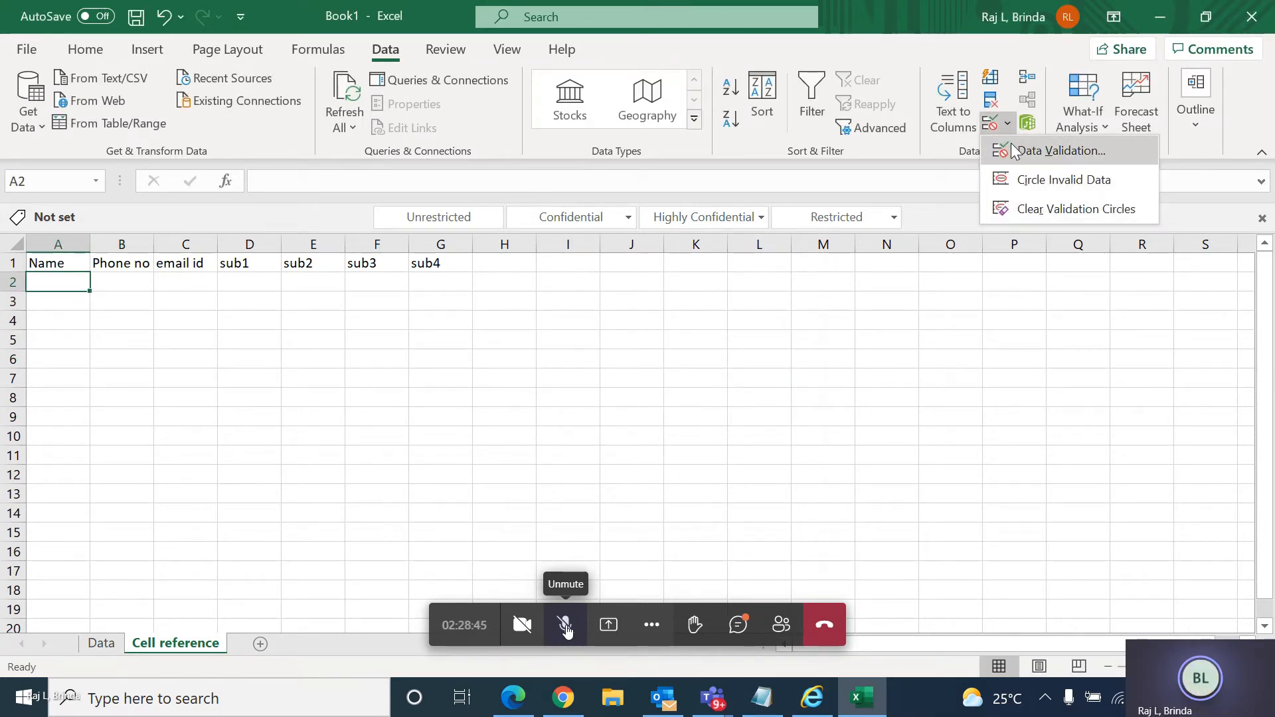
left_click(1015, 150)
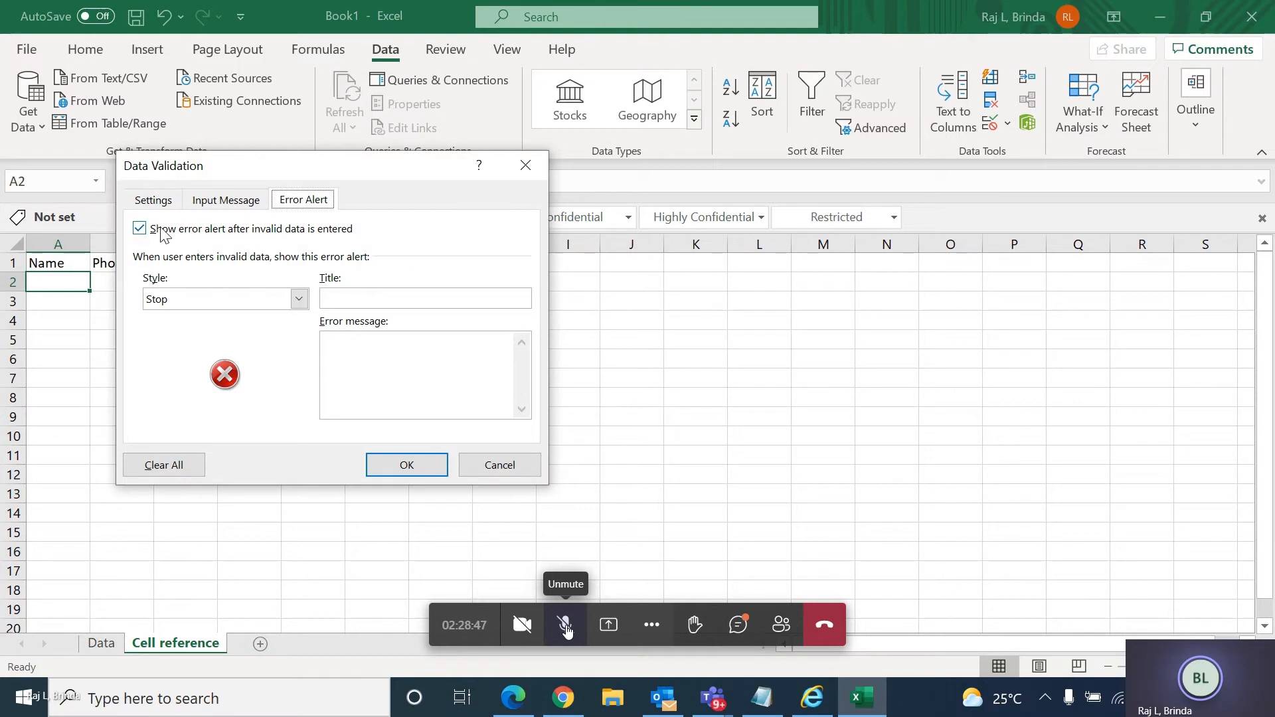
left_click(153, 200)
left_click(276, 269)
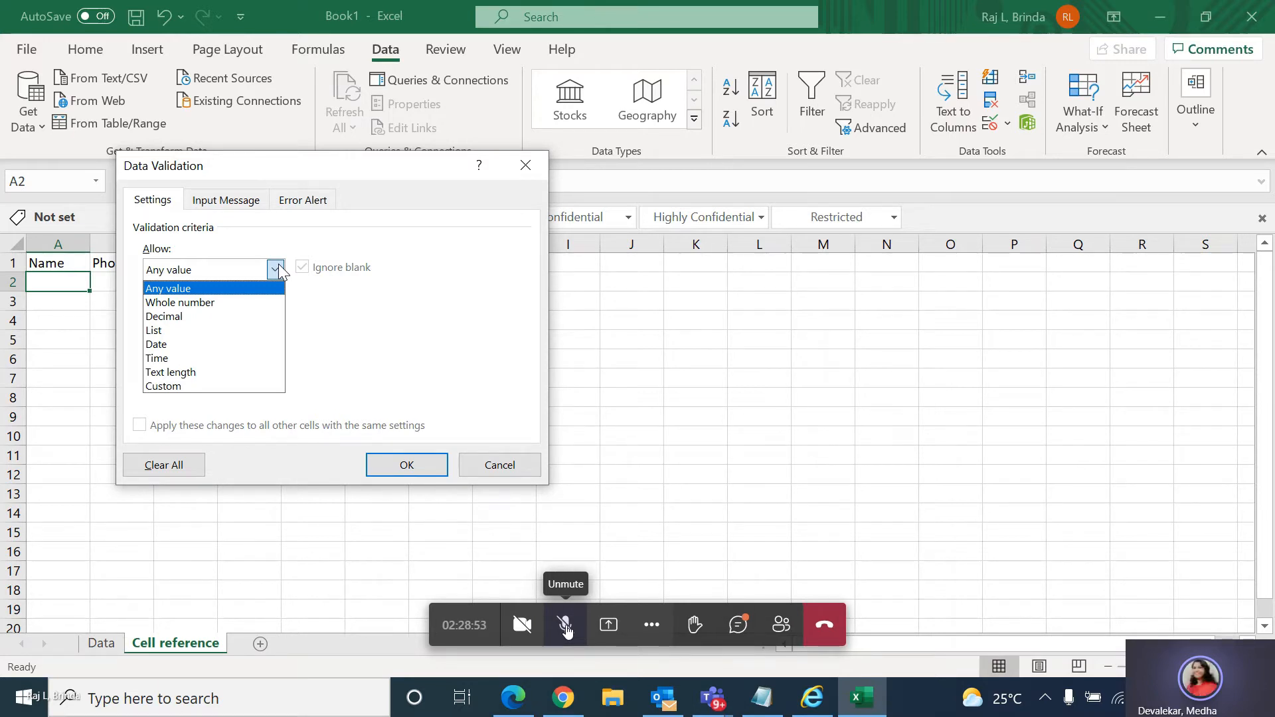
left_click(213, 388)
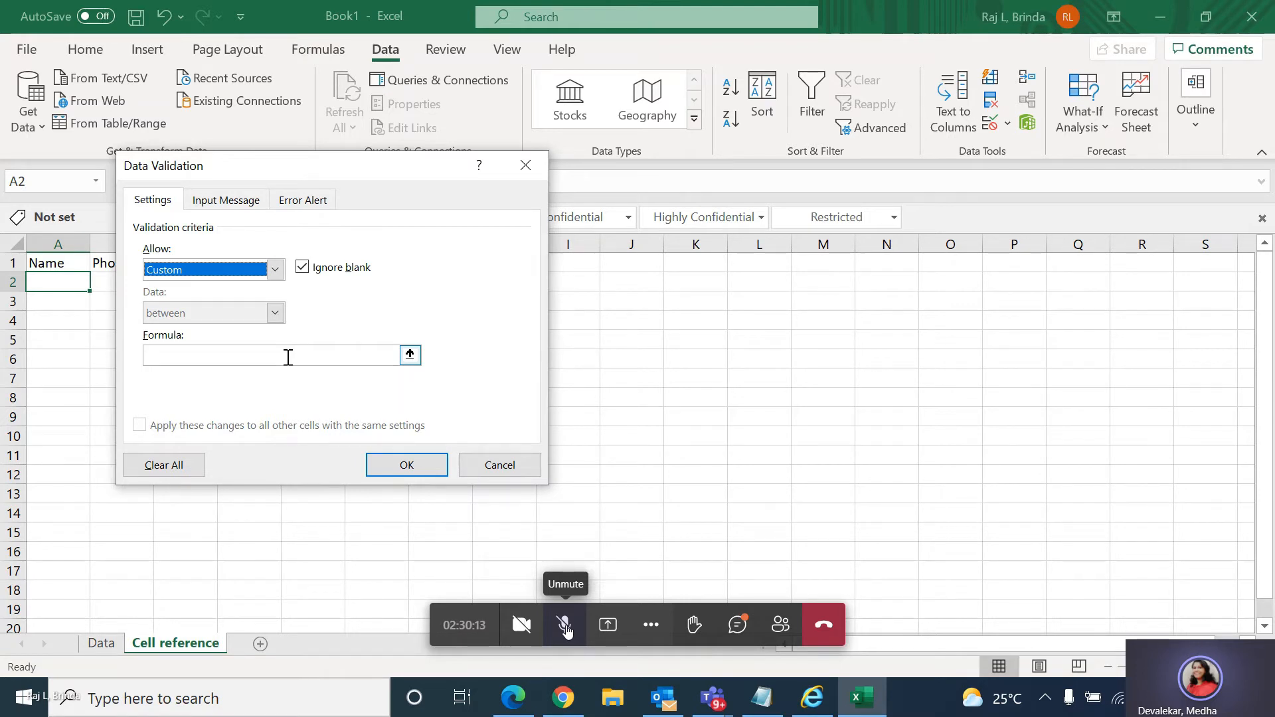
Enter [A-Z,a-z as the custom validation formula for A2.
left_click(288, 357)
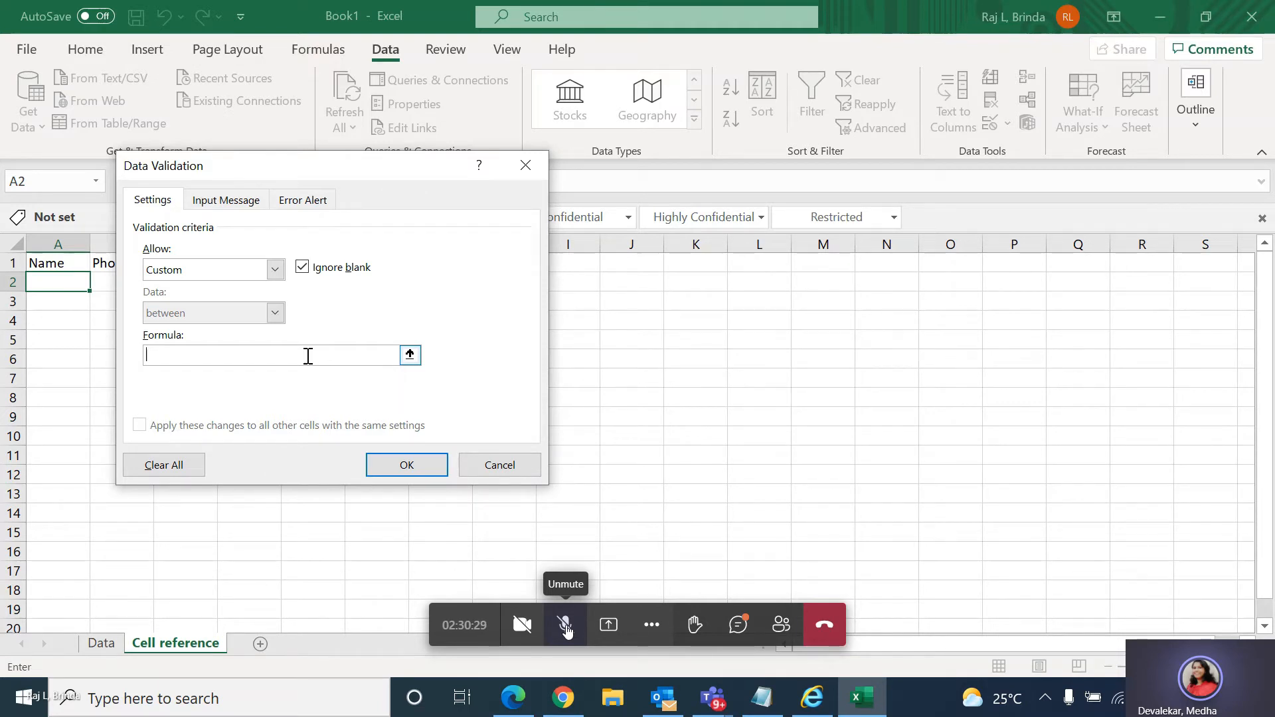
type("=A")
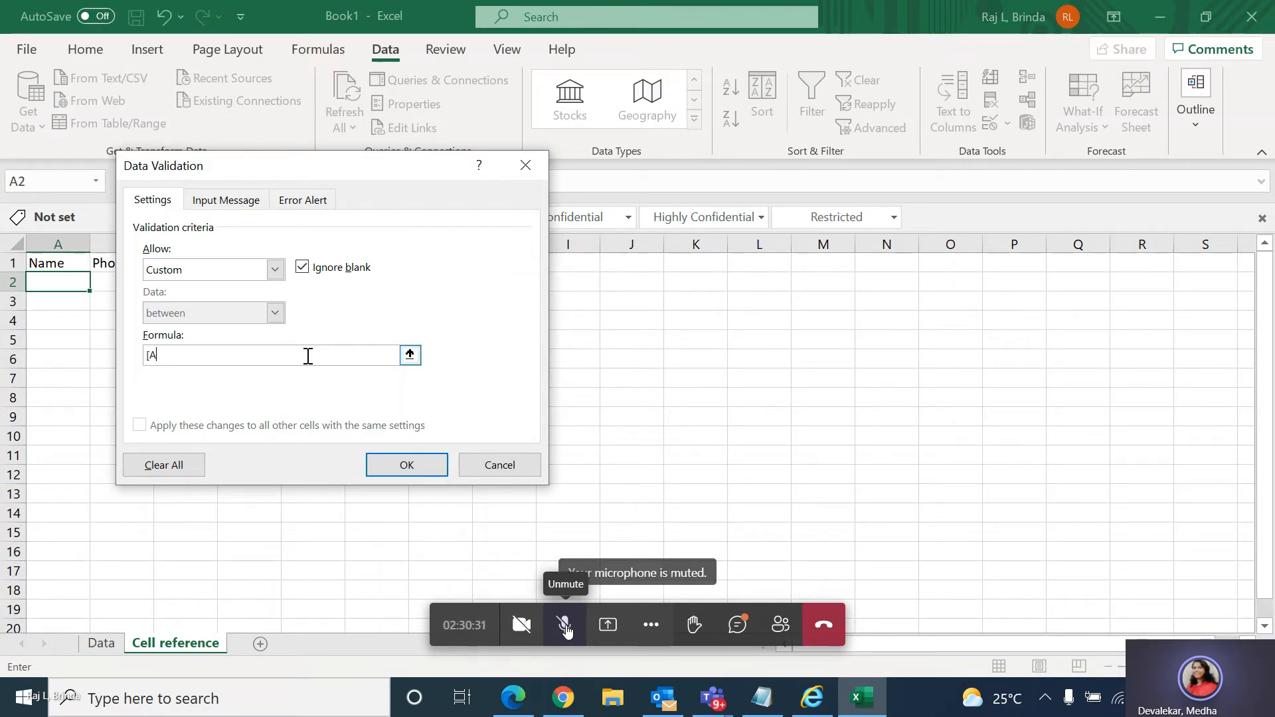
type("-")
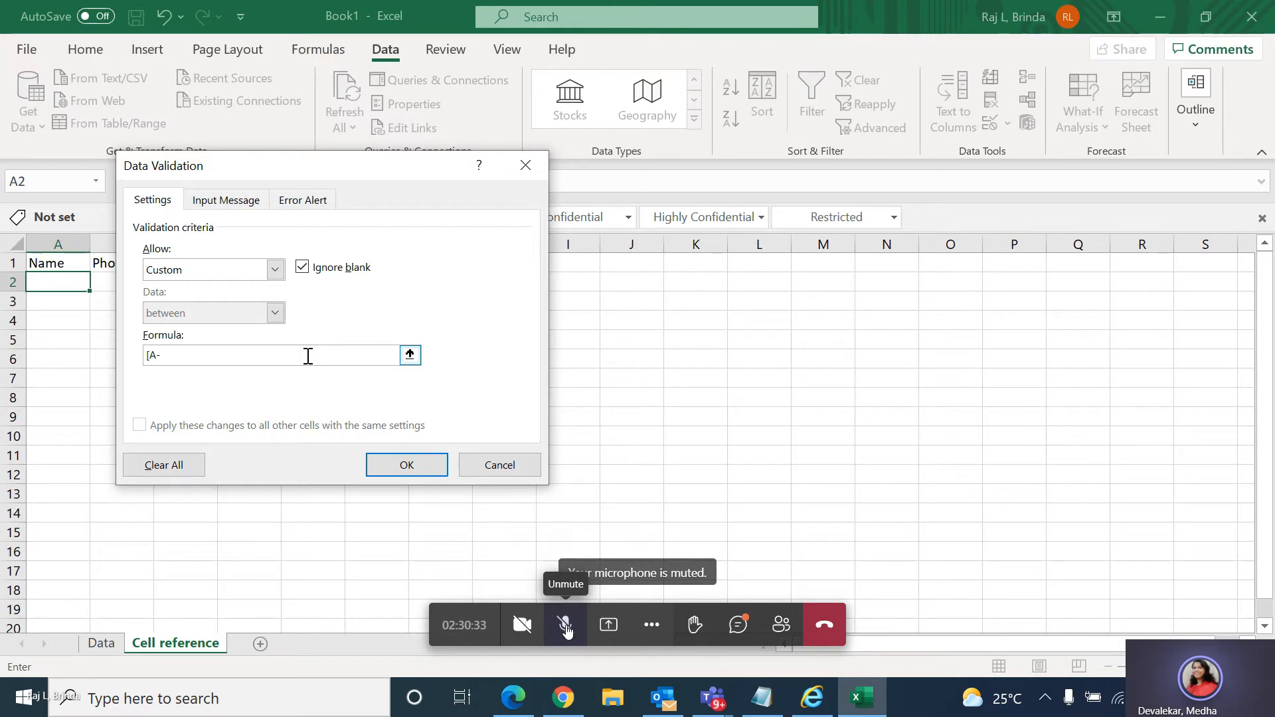
type("Za-z+A2")
key("BackSpace")
key("BackSpace")
key("BackSpace")
key("BackSpace")
key("BackSpace")
key("BackSpace")
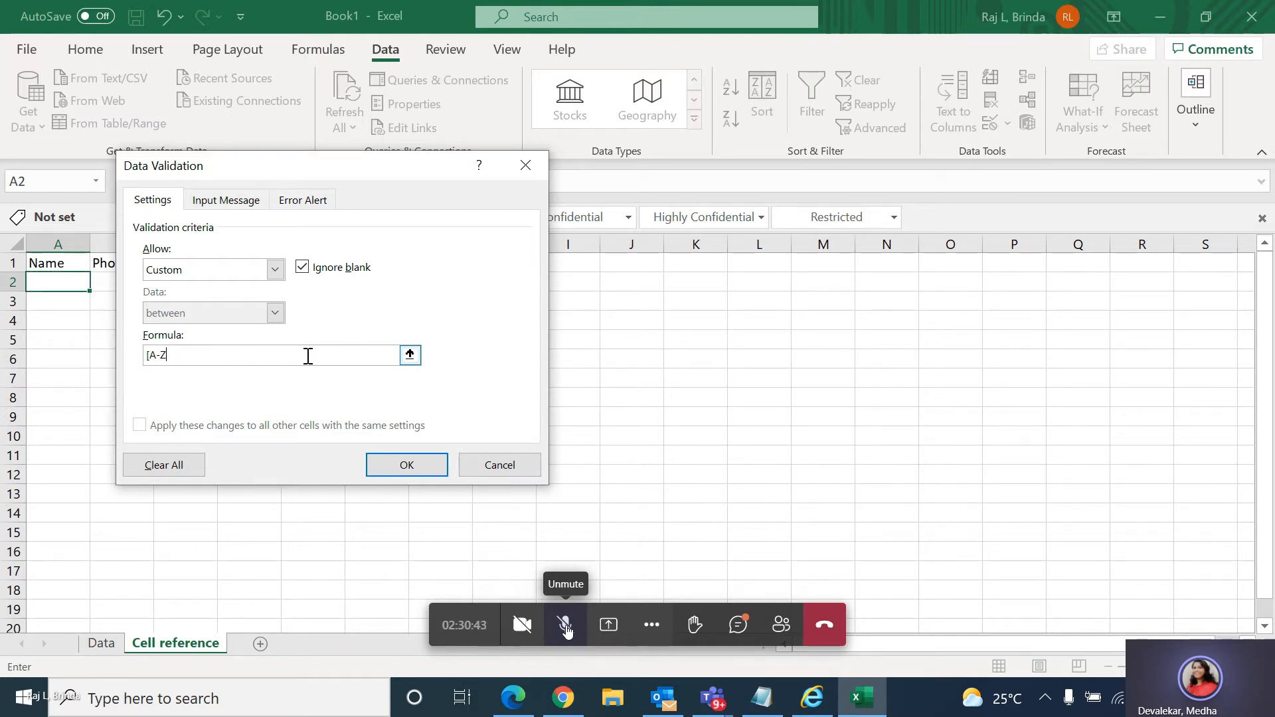
type(",a-z")
left_click(1100, 636)
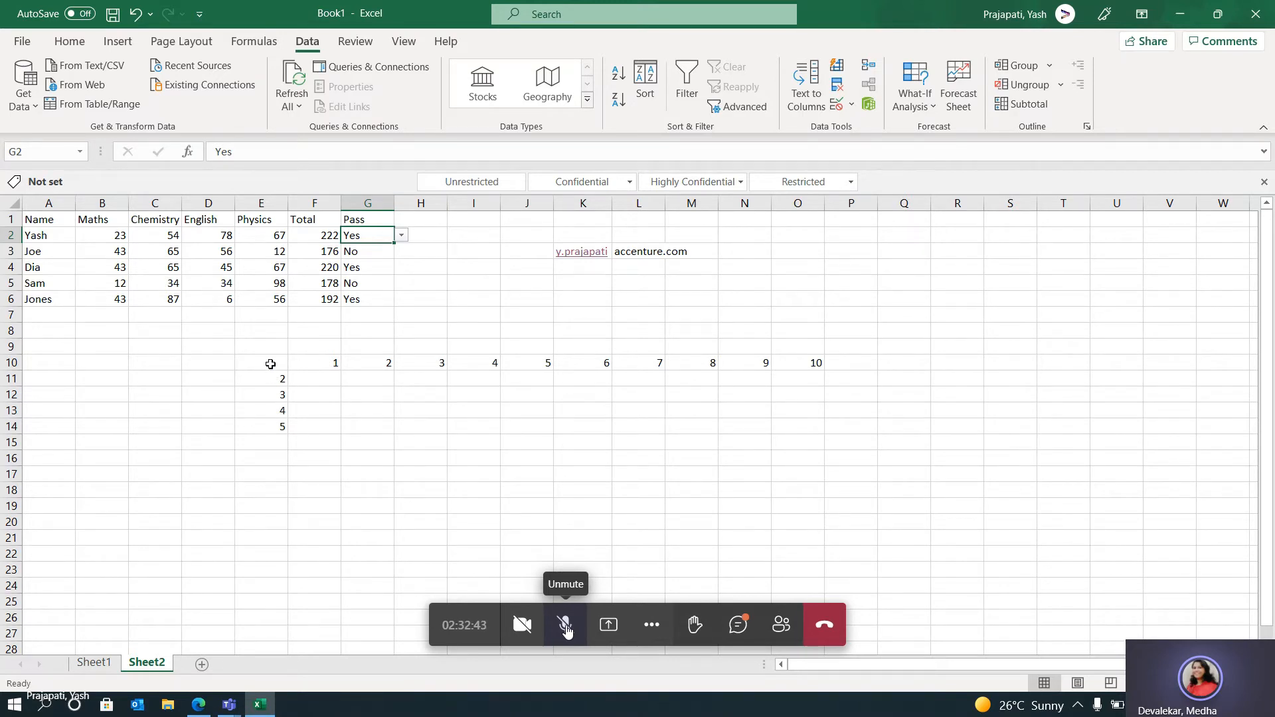
In Sheet2 of the other shared workbook, select the number grid E10:O14 with its row and column headings.
left_click_drag(807, 417, 799, 413)
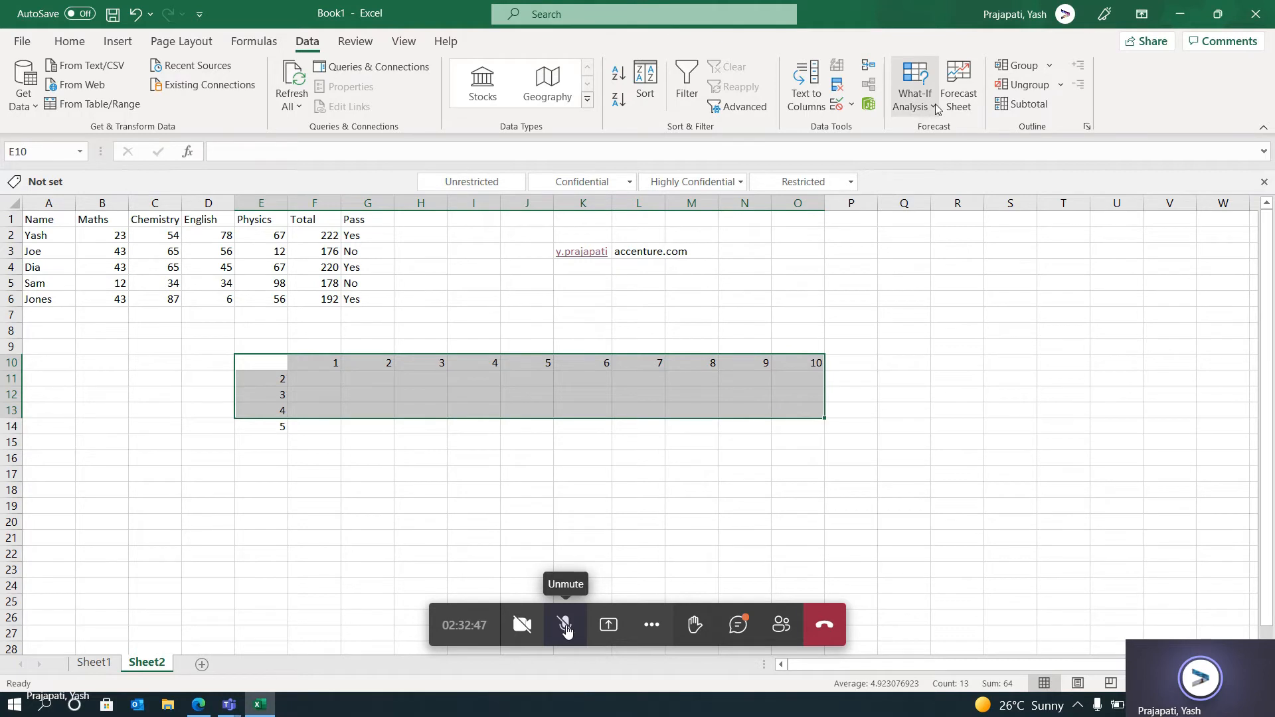
left_click(355, 431)
left_click(285, 366)
left_click_drag(286, 377, 808, 418)
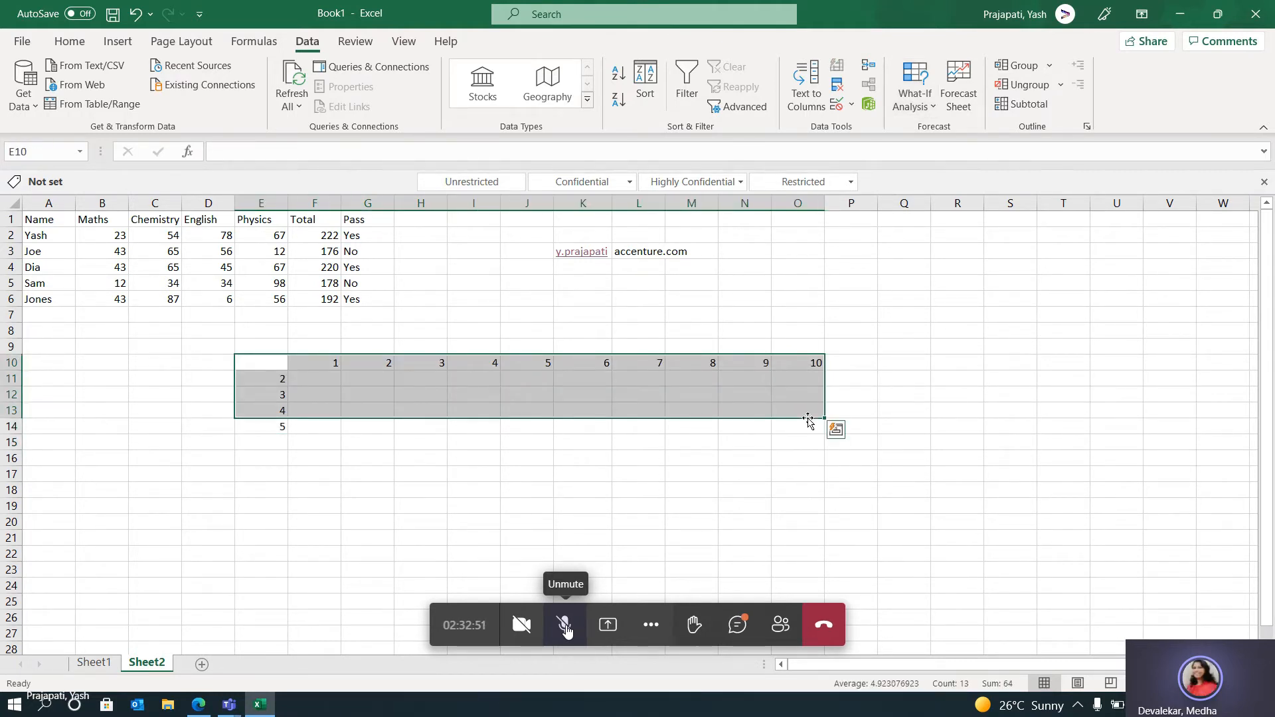
left_click(757, 444)
left_click(286, 370)
left_click_drag(286, 370, 785, 431)
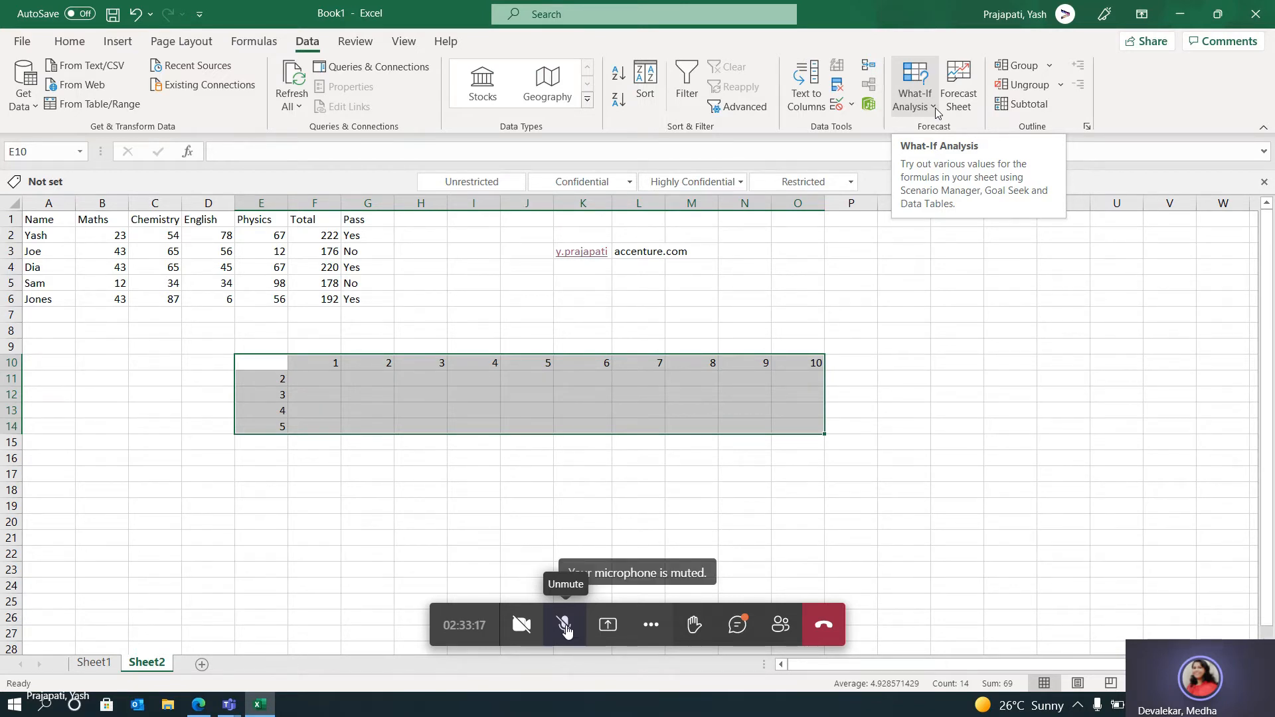
Point out the number series in row 10 and in column E that form the grid's headings.
left_click(849, 359)
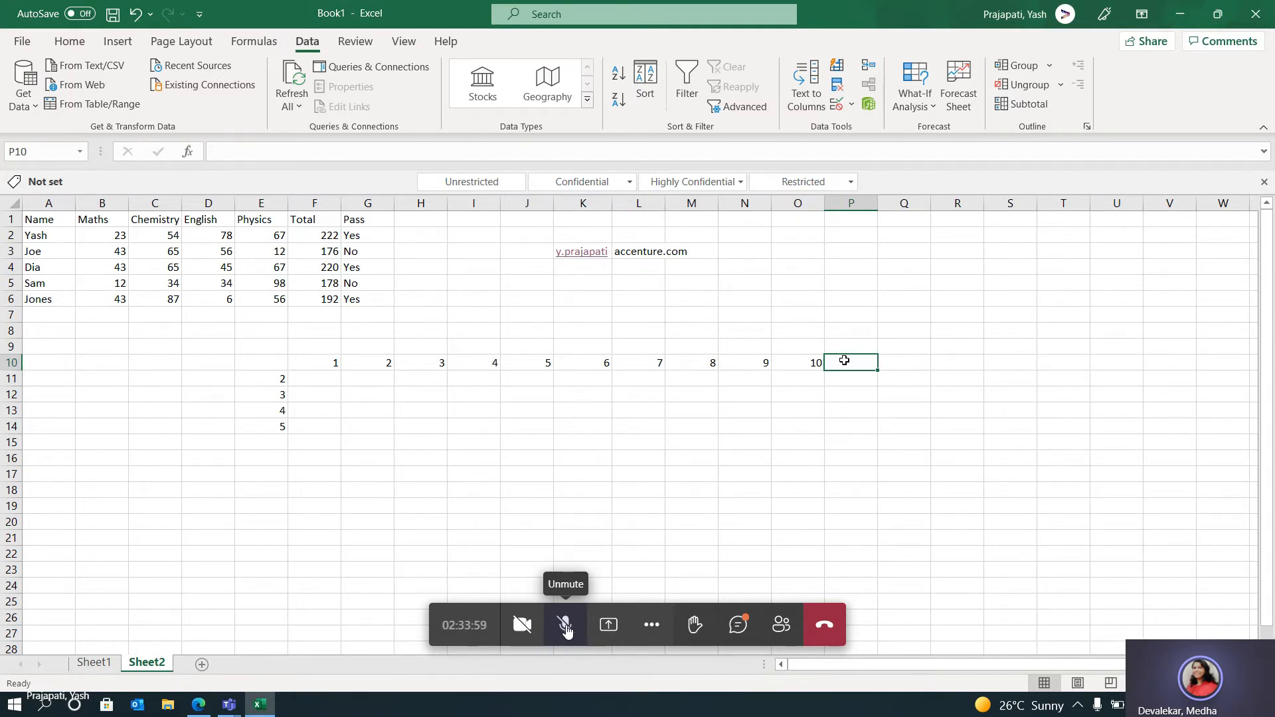
left_click(325, 365)
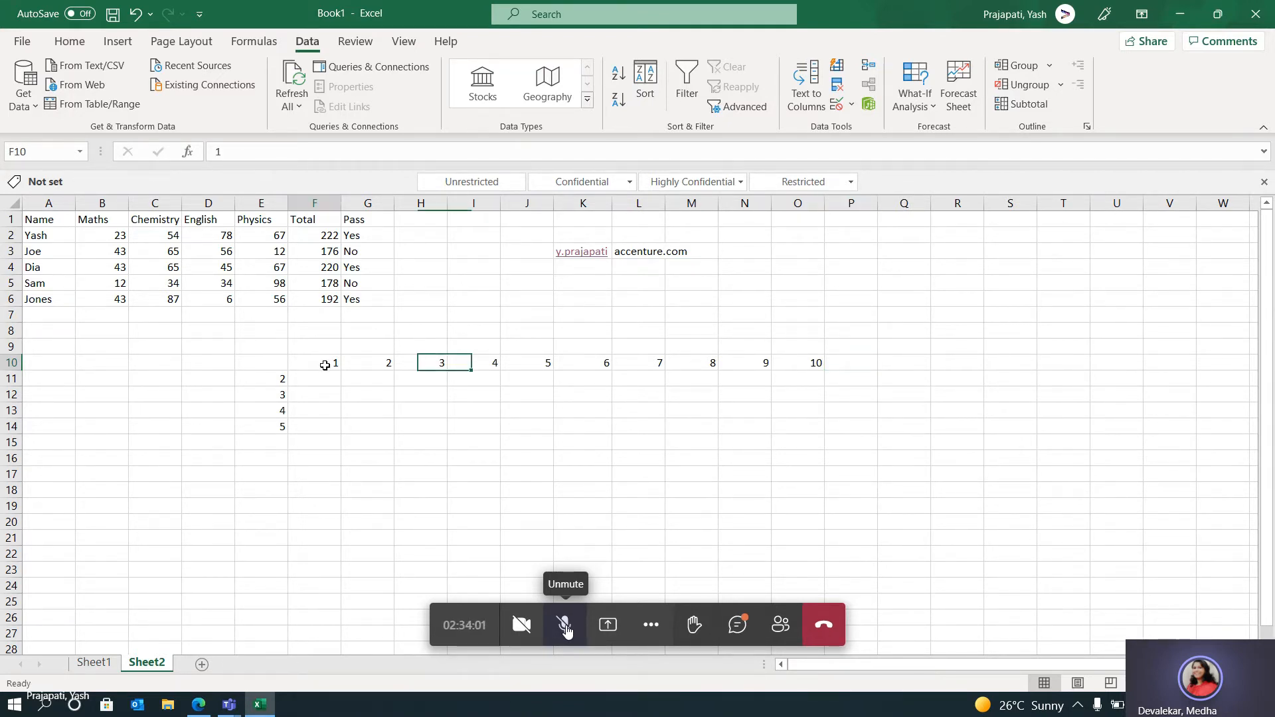
left_click_drag(325, 365, 541, 367)
left_click_drag(262, 379, 266, 426)
left_click_drag(324, 366, 597, 378)
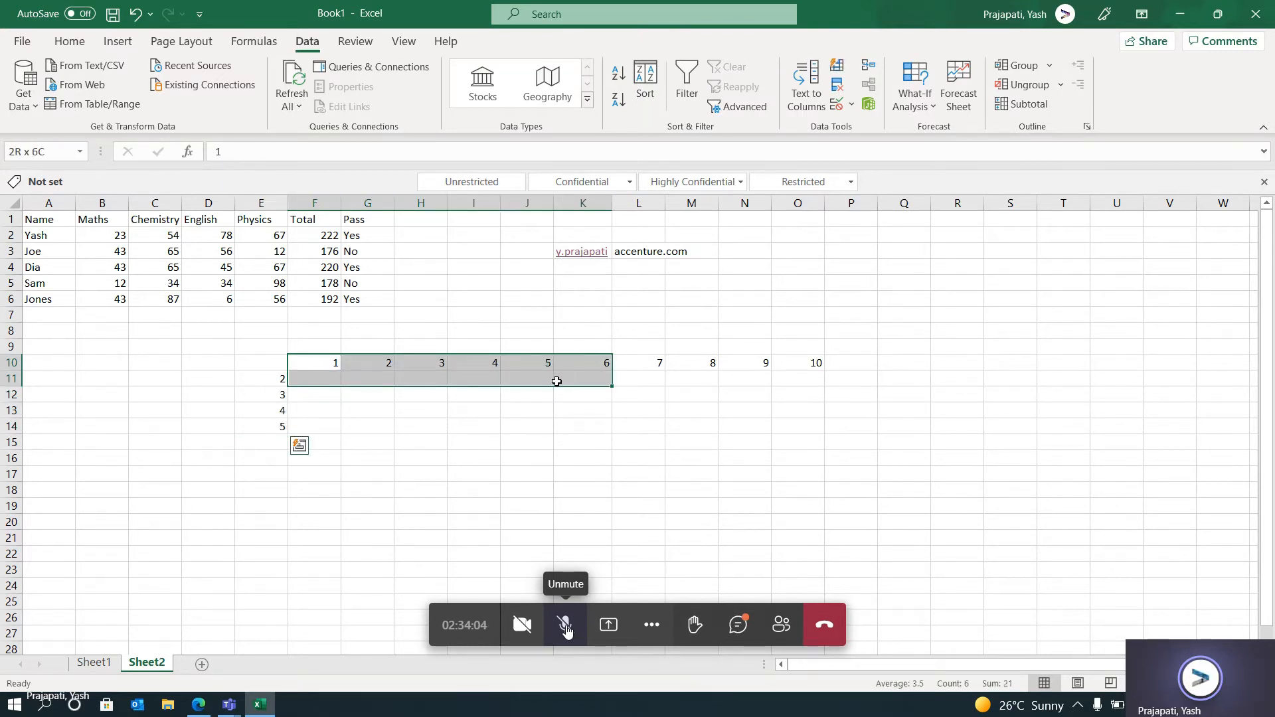
Inspect the formula behind the Total value in F2 of Sheet2.
left_click(560, 442)
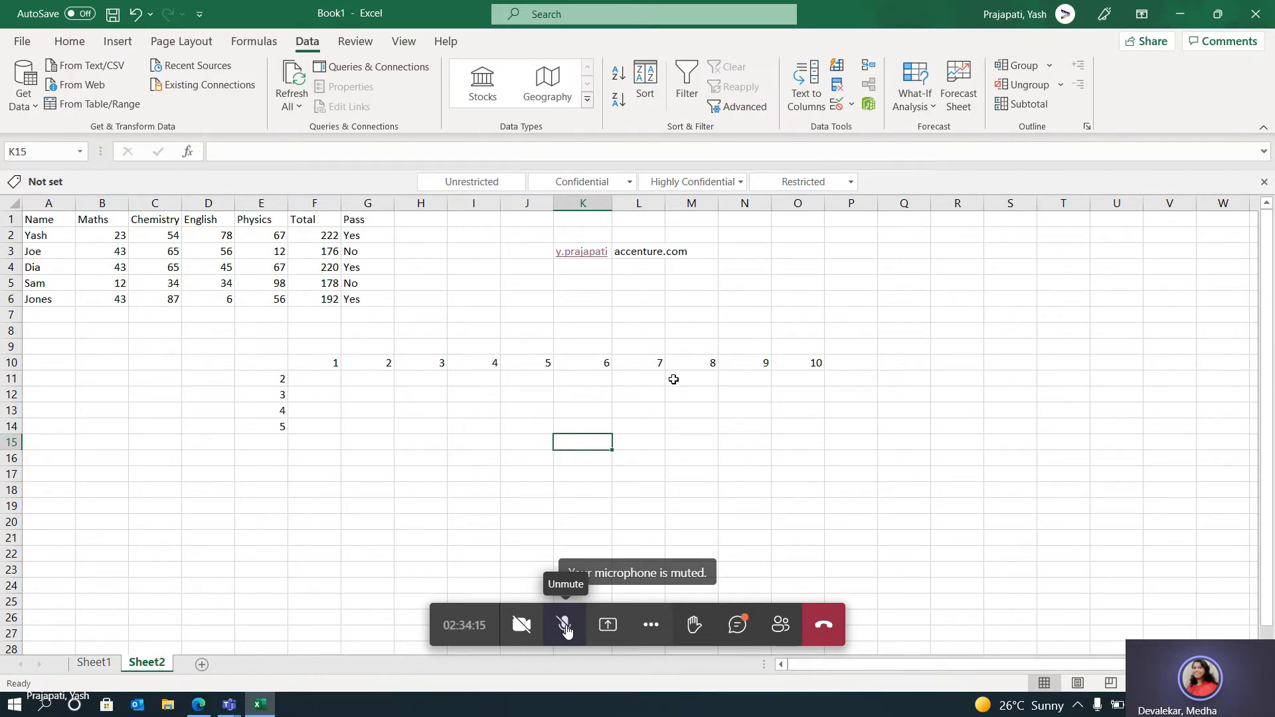
left_click(326, 234)
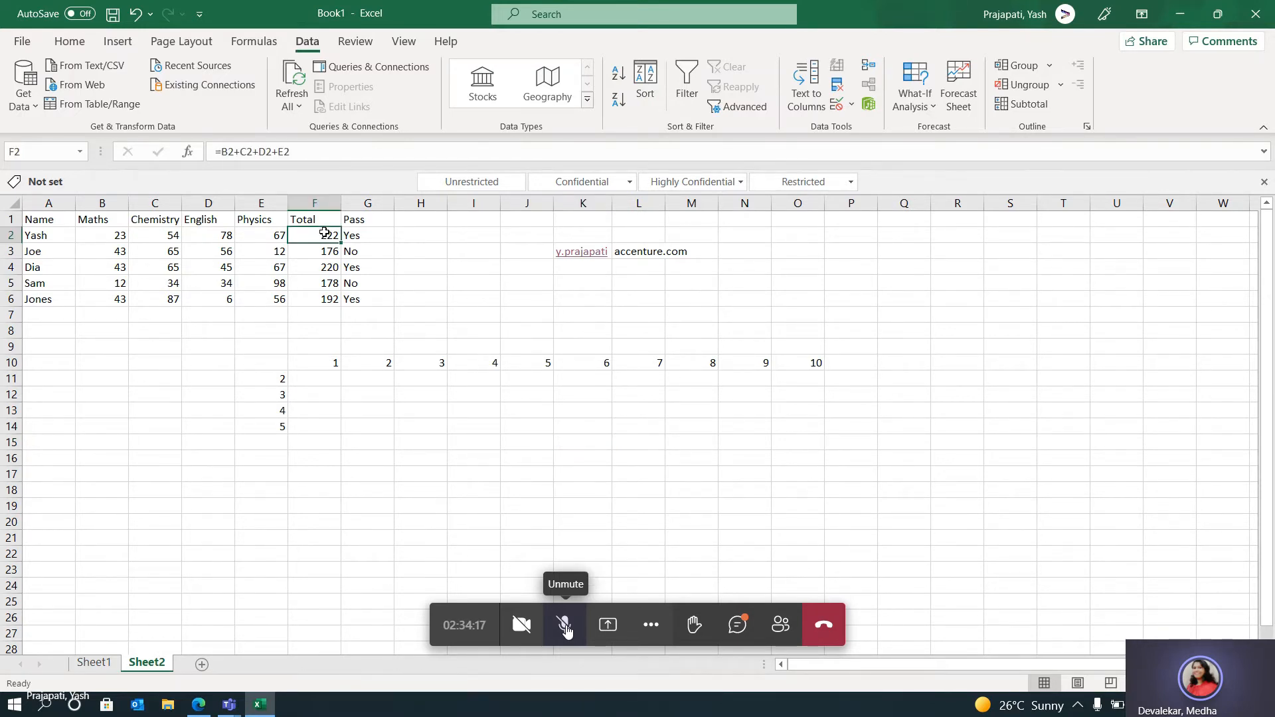
left_click(387, 152)
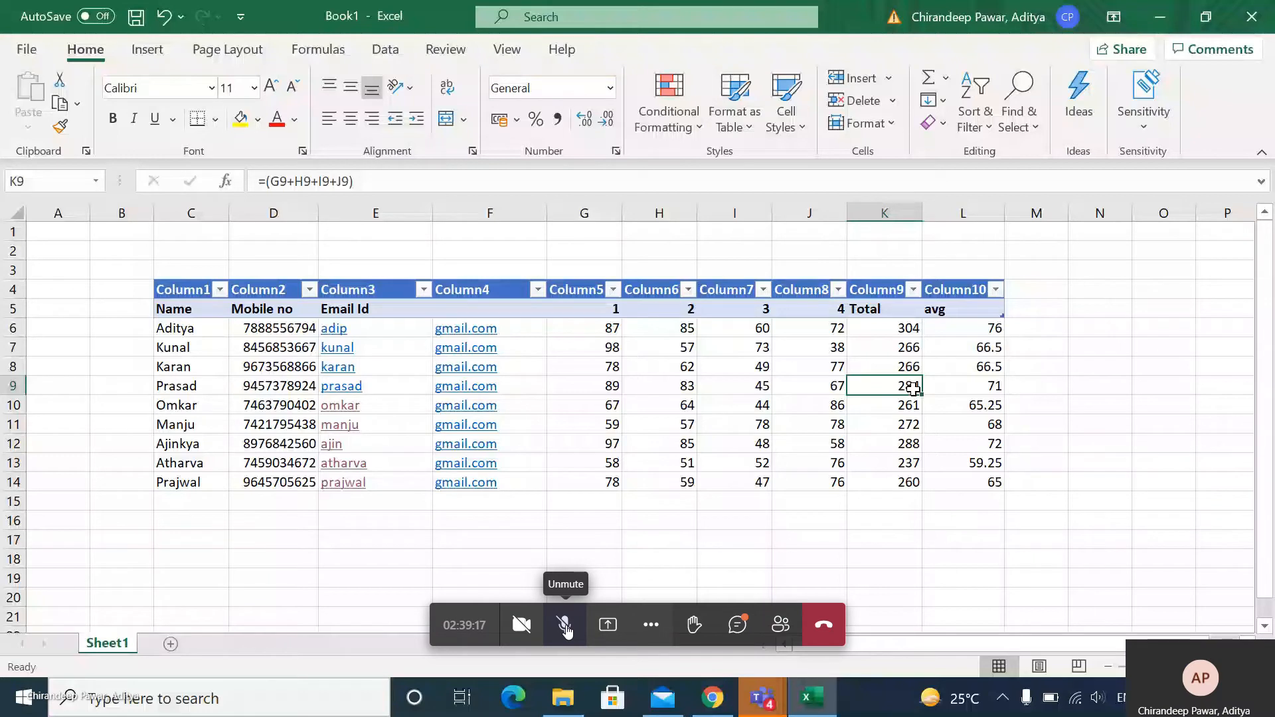
In the other shared workbook, open data validation for M6 beside the avg column and allow List values.
left_click(1032, 302)
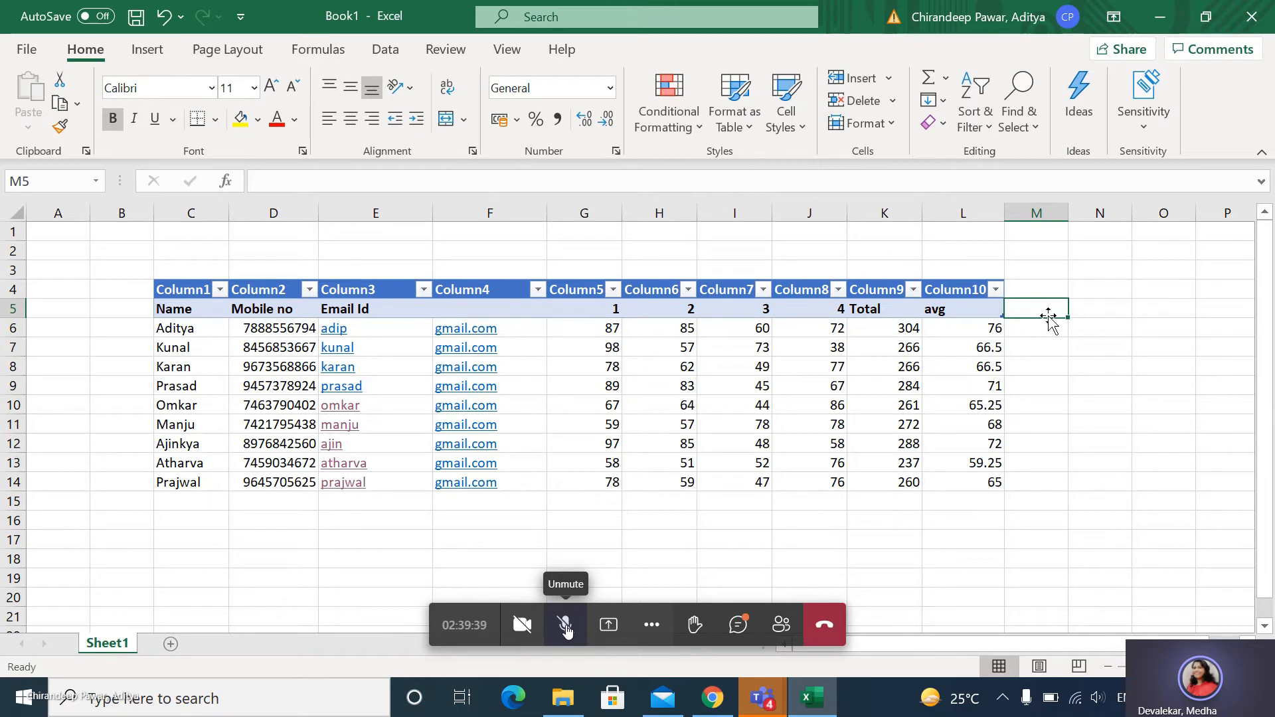
left_click(1036, 329)
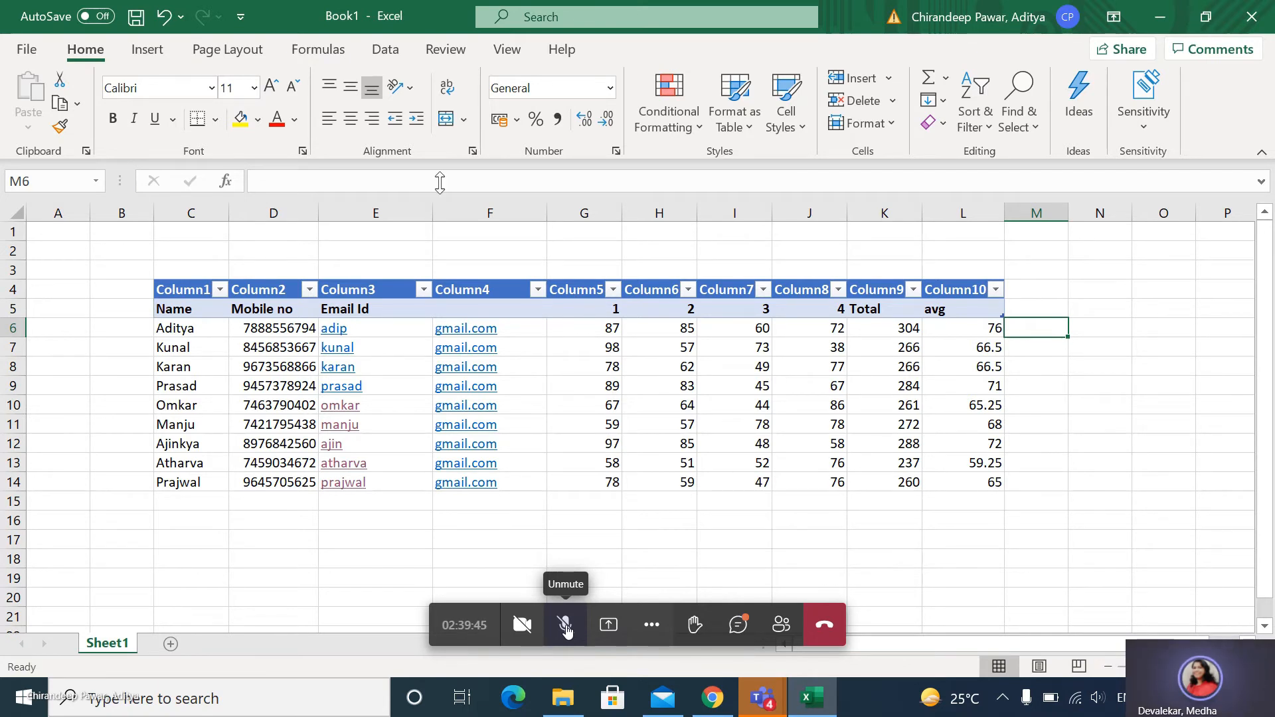
left_click(368, 53)
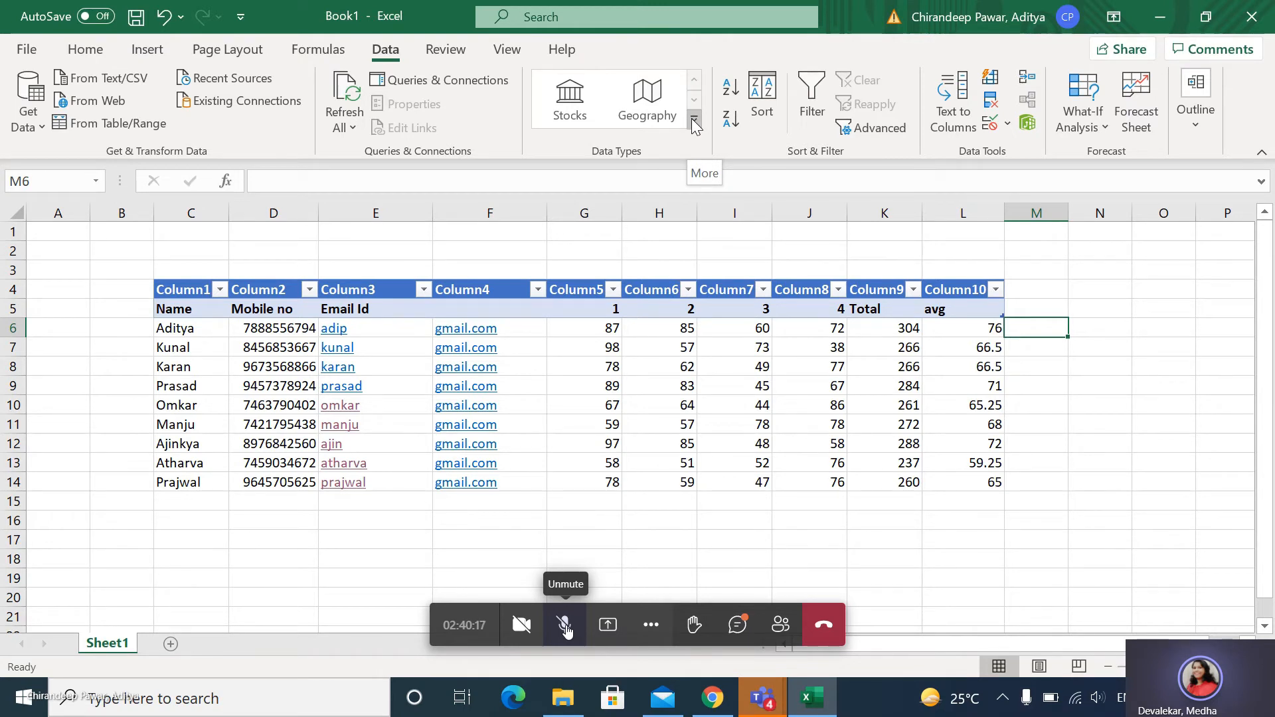
left_click(1008, 123)
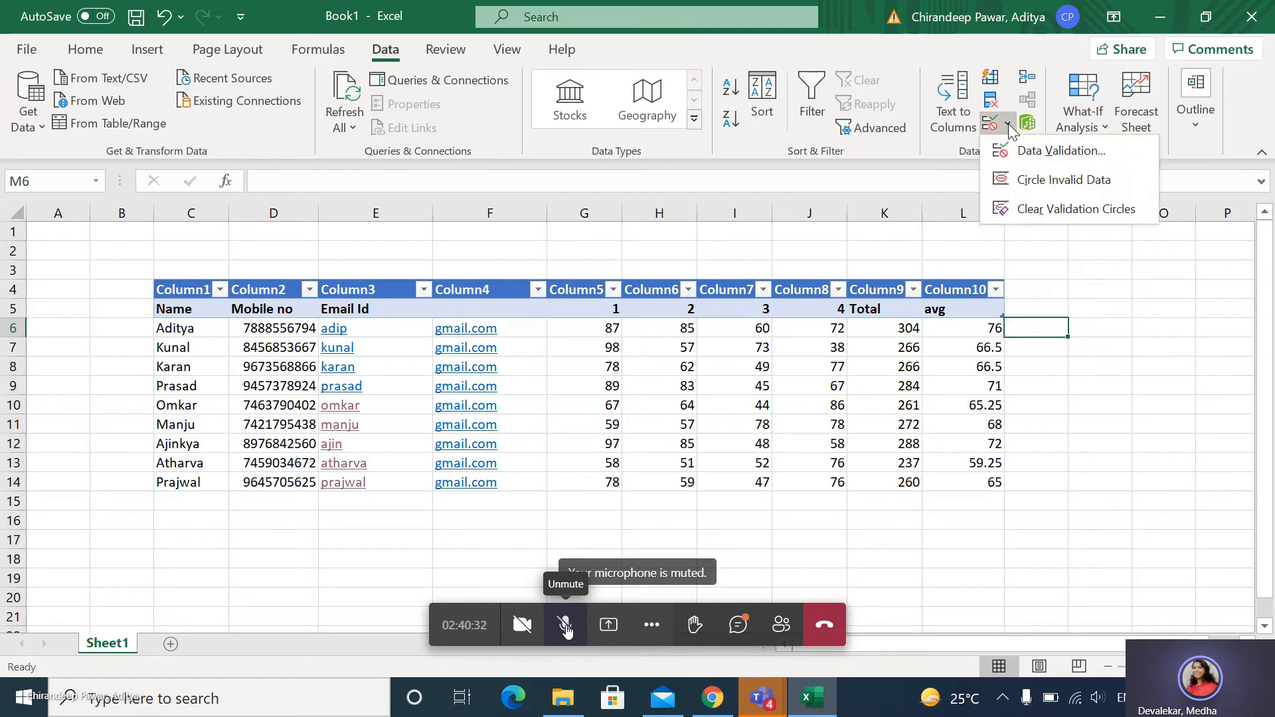
left_click(1031, 150)
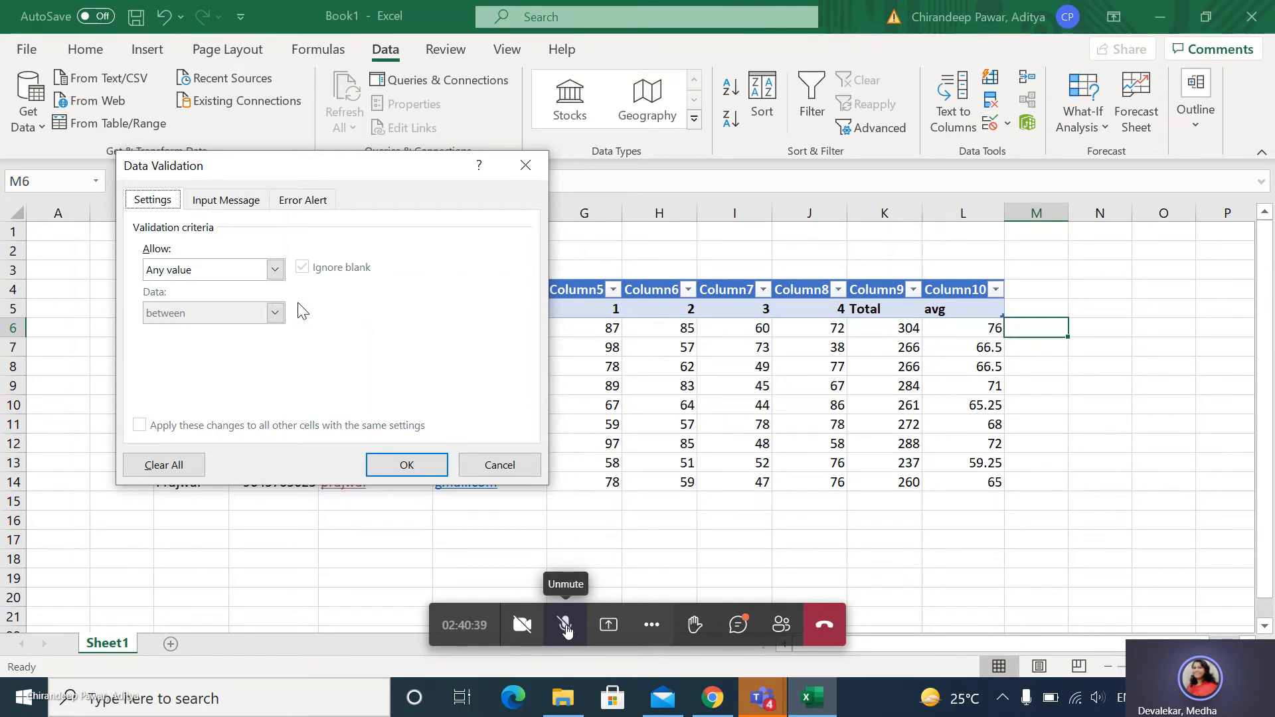
left_click(275, 271)
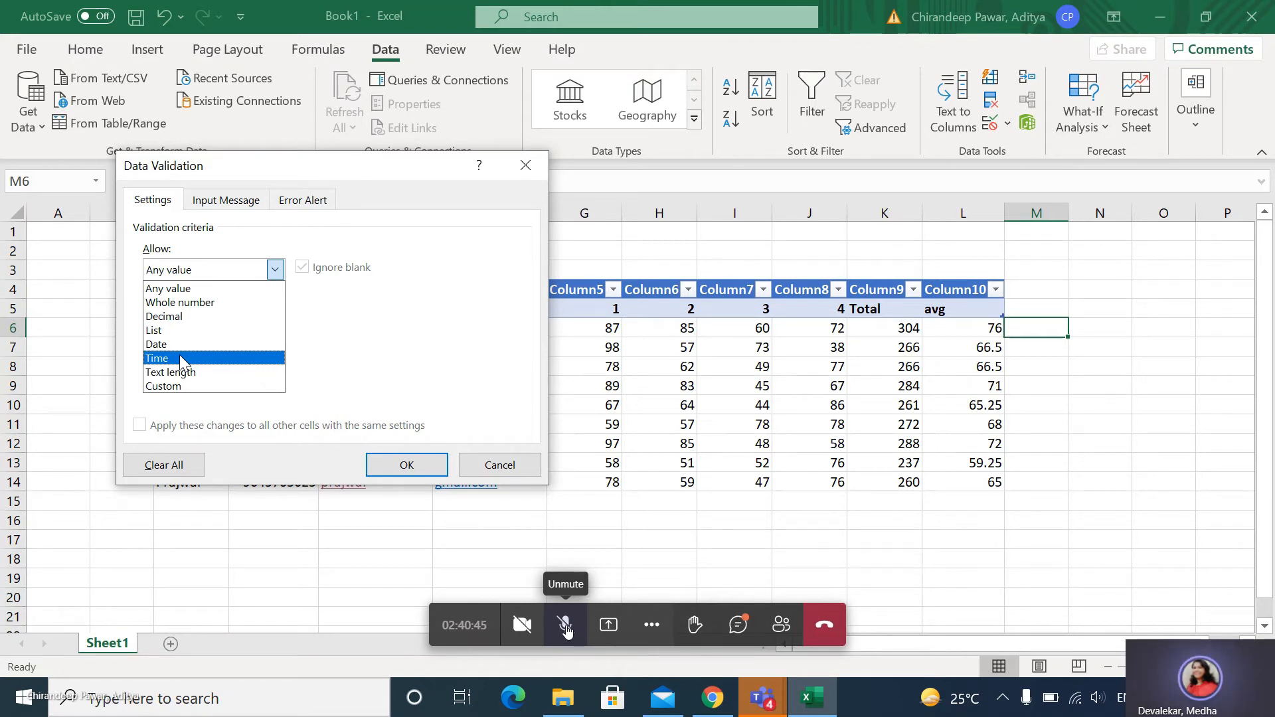
left_click(170, 330)
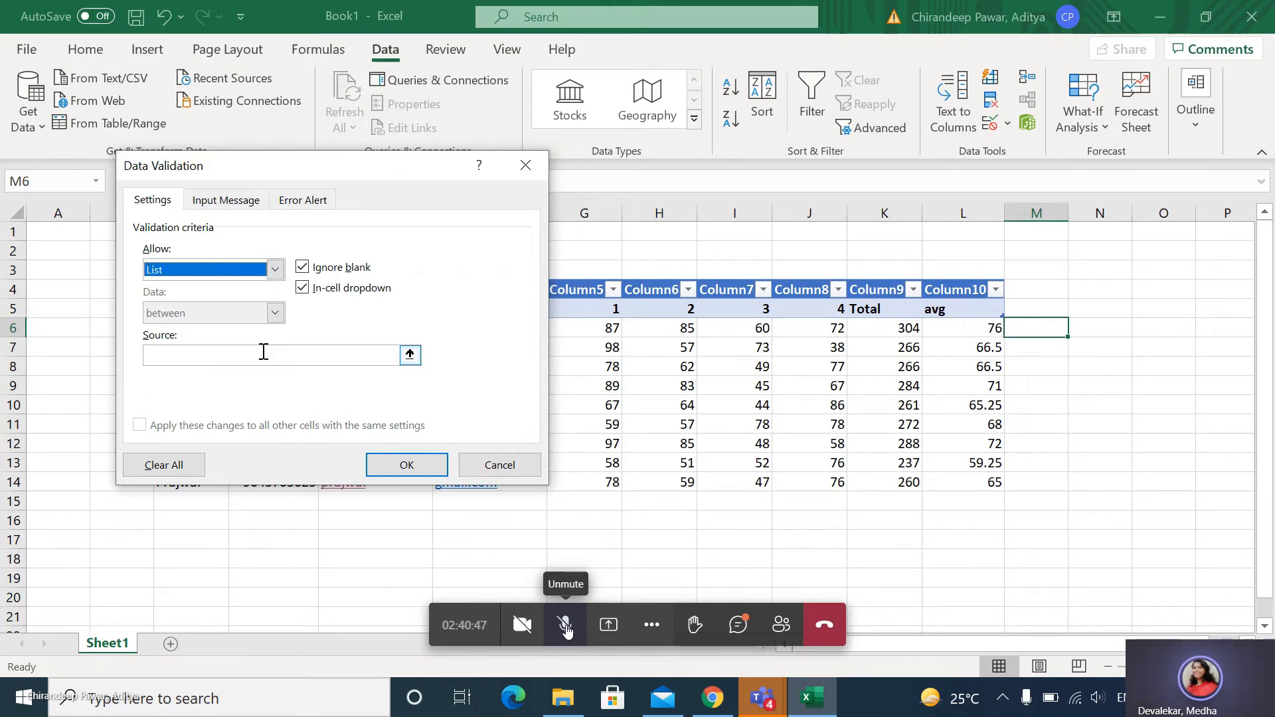
left_click(264, 352)
type("C")
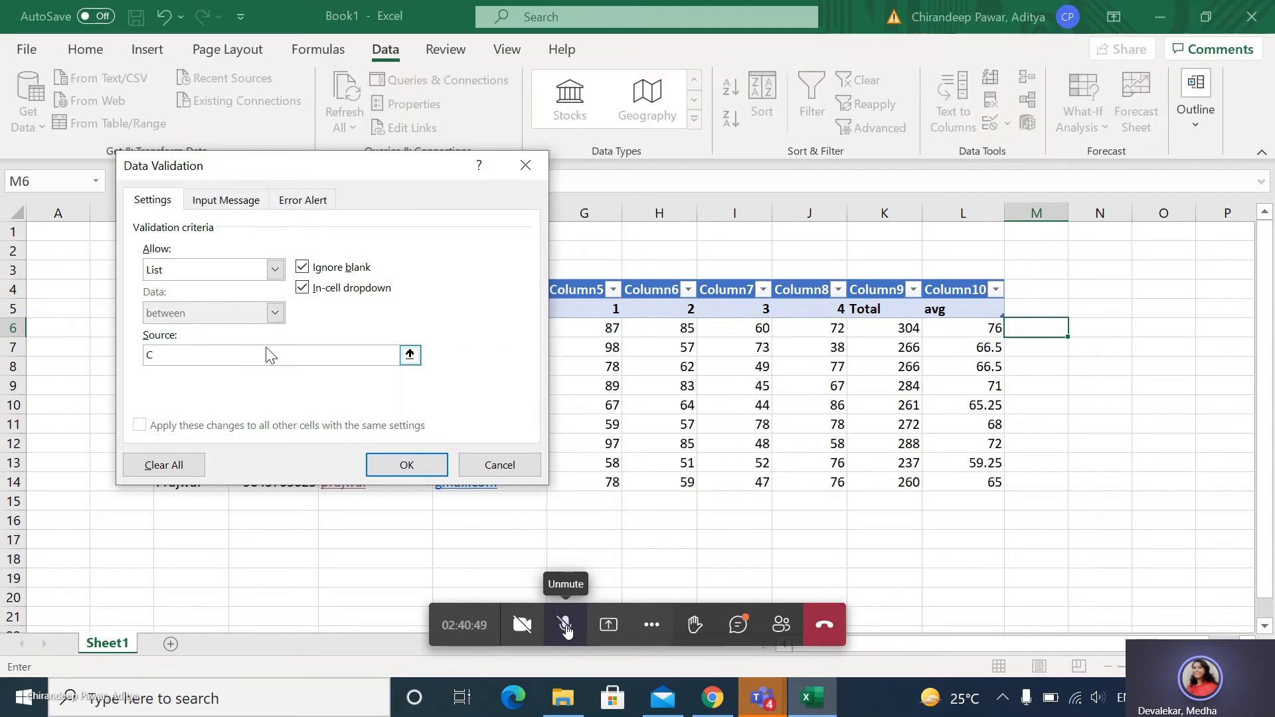
type("ountry")
key("ctrl+a")
key("BackSpace")
Enter India,UK,USA,Spain,France as the list source and apply the validation to M6.
type("I")
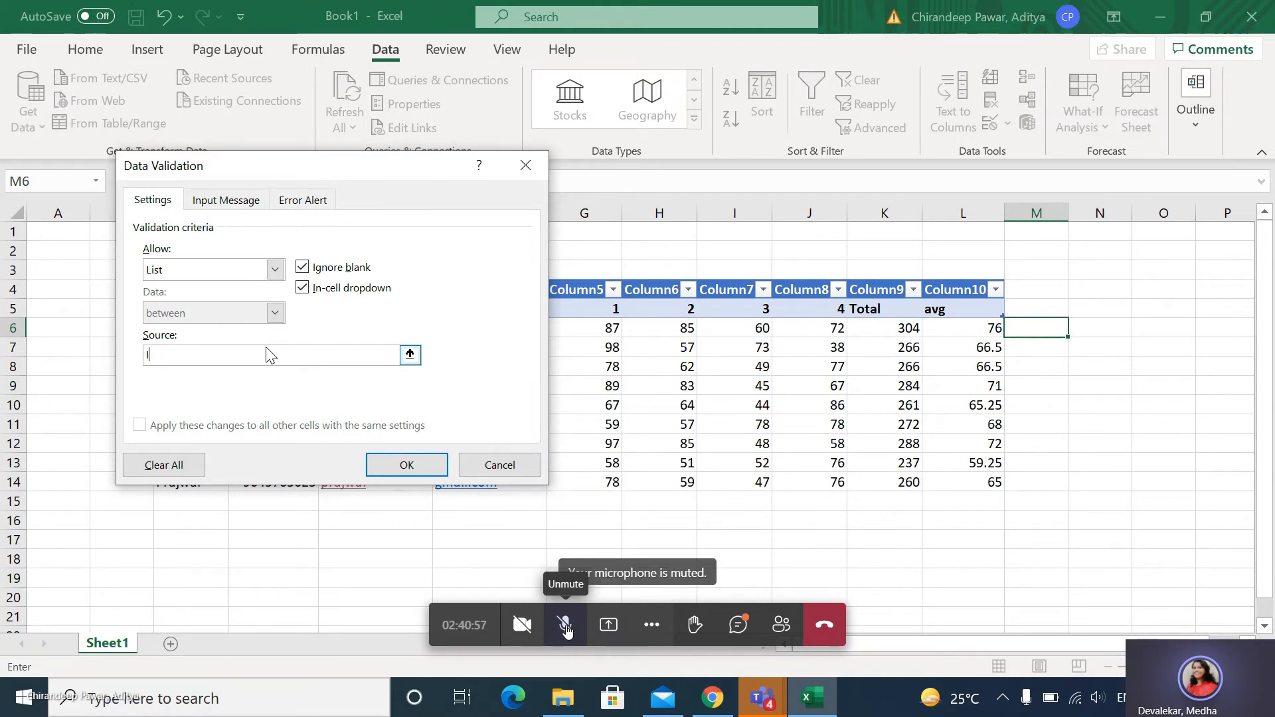
type("ndia")
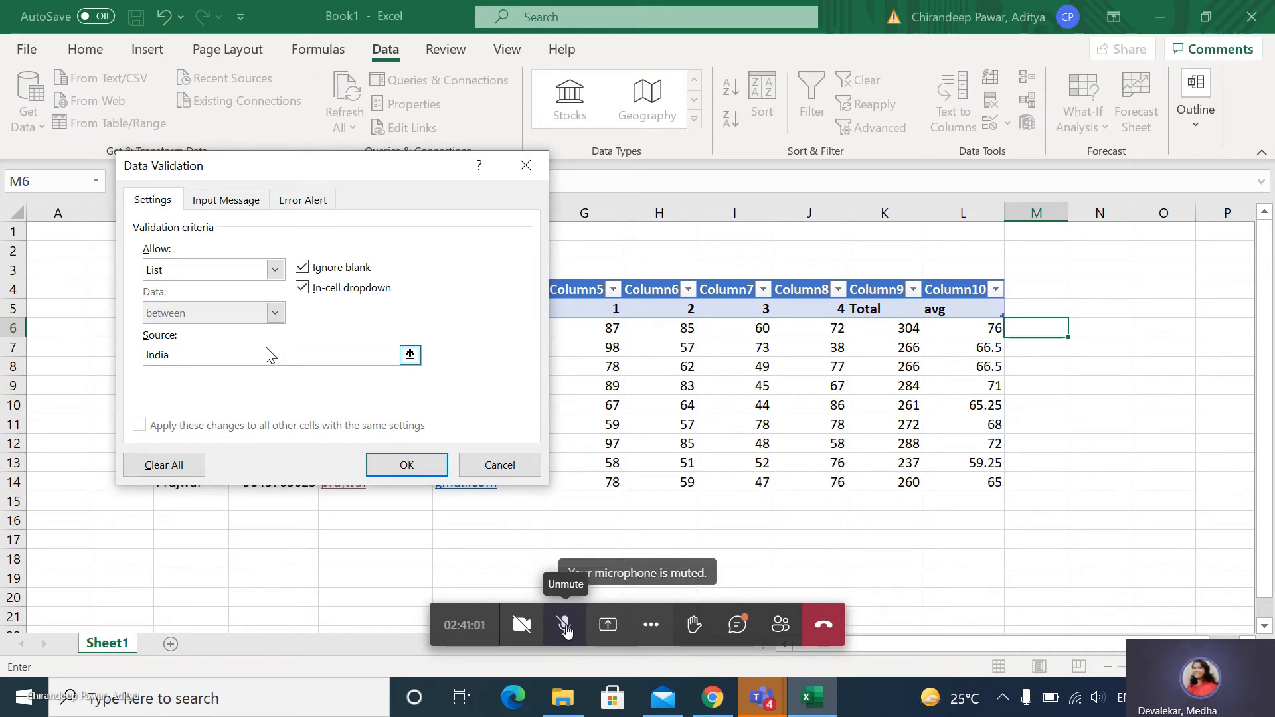
type(",")
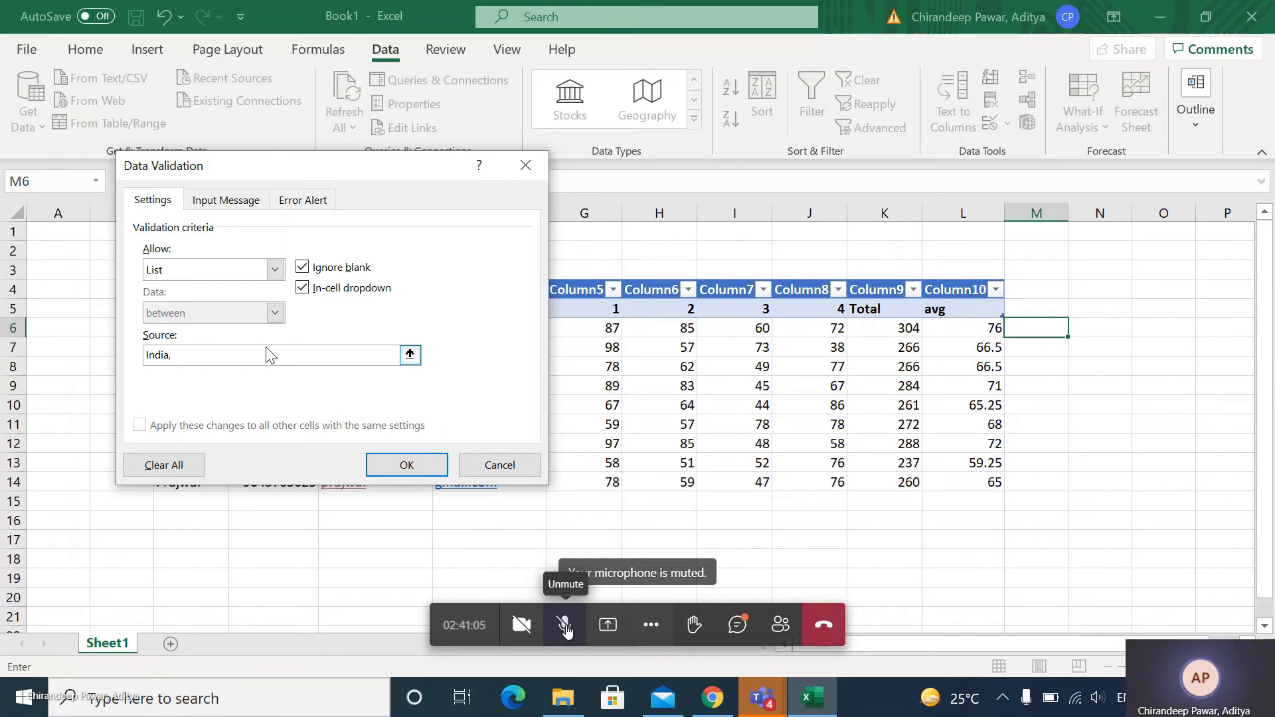
type("UK")
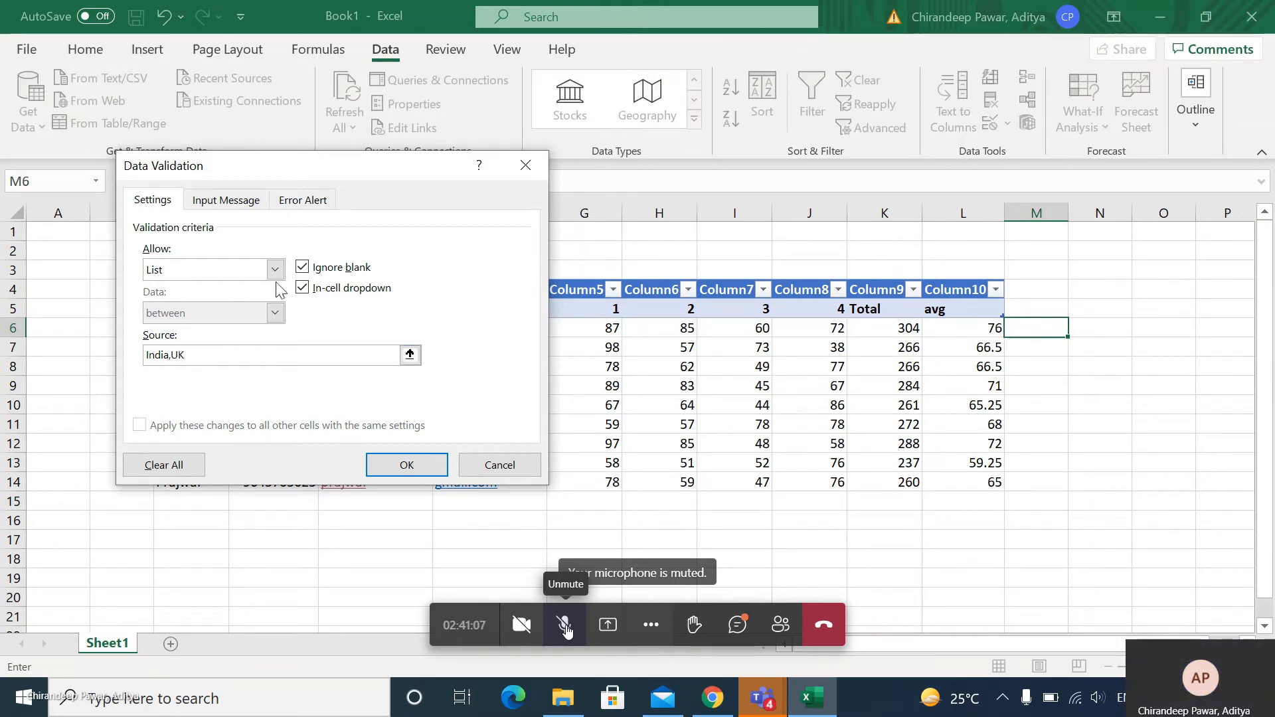
type(",USA,S")
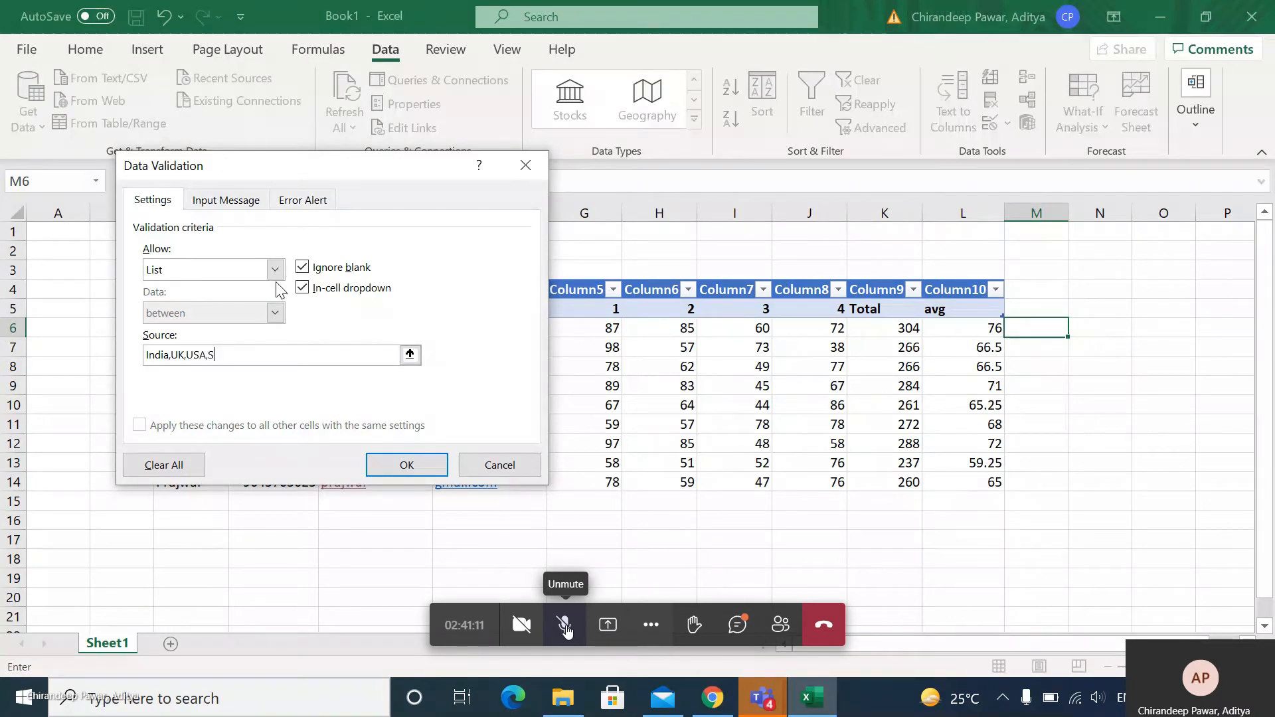
type("pain,France")
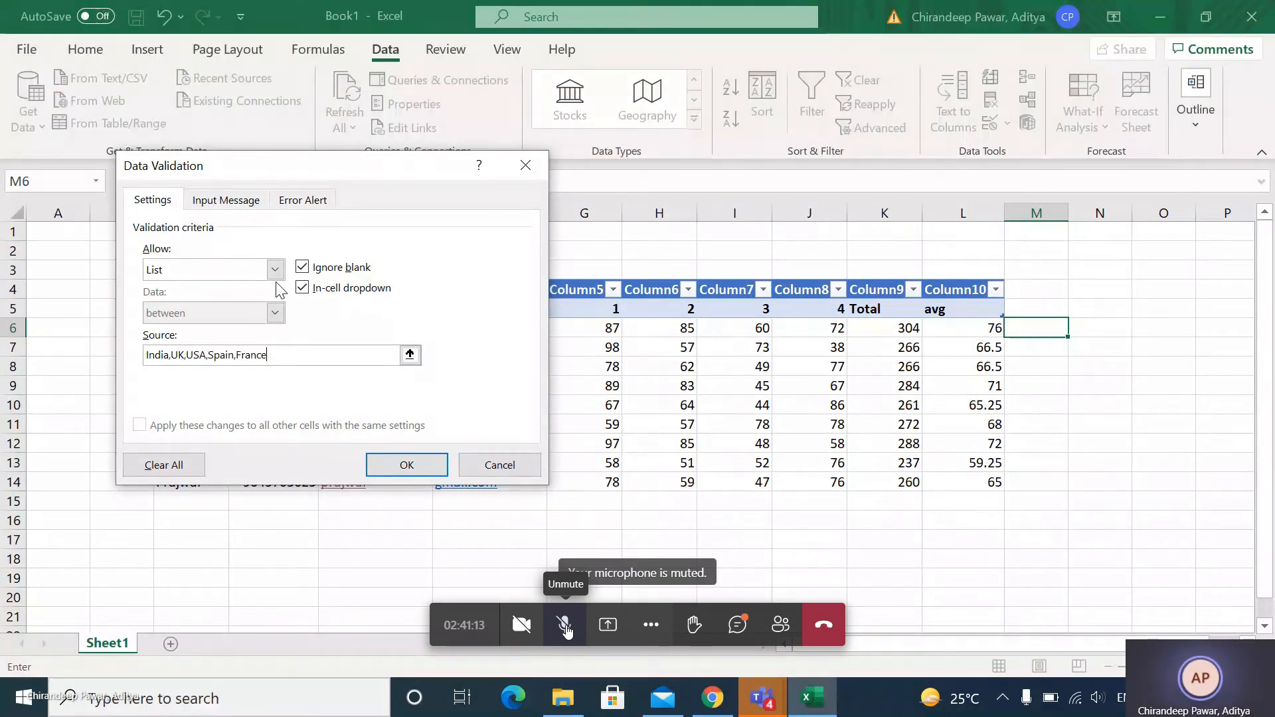
left_click(407, 465)
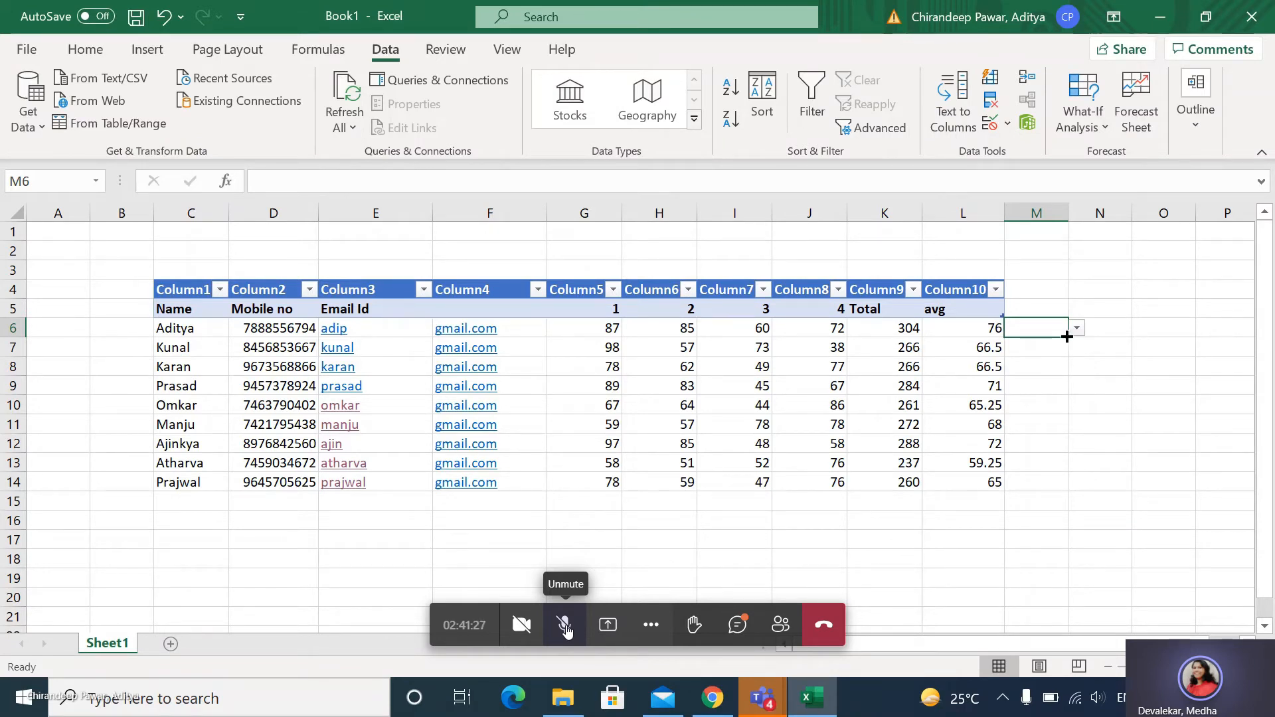
Copy M6's list validation down through M14 and check the drop-down in M7.
left_click_drag(1068, 337, 1059, 492)
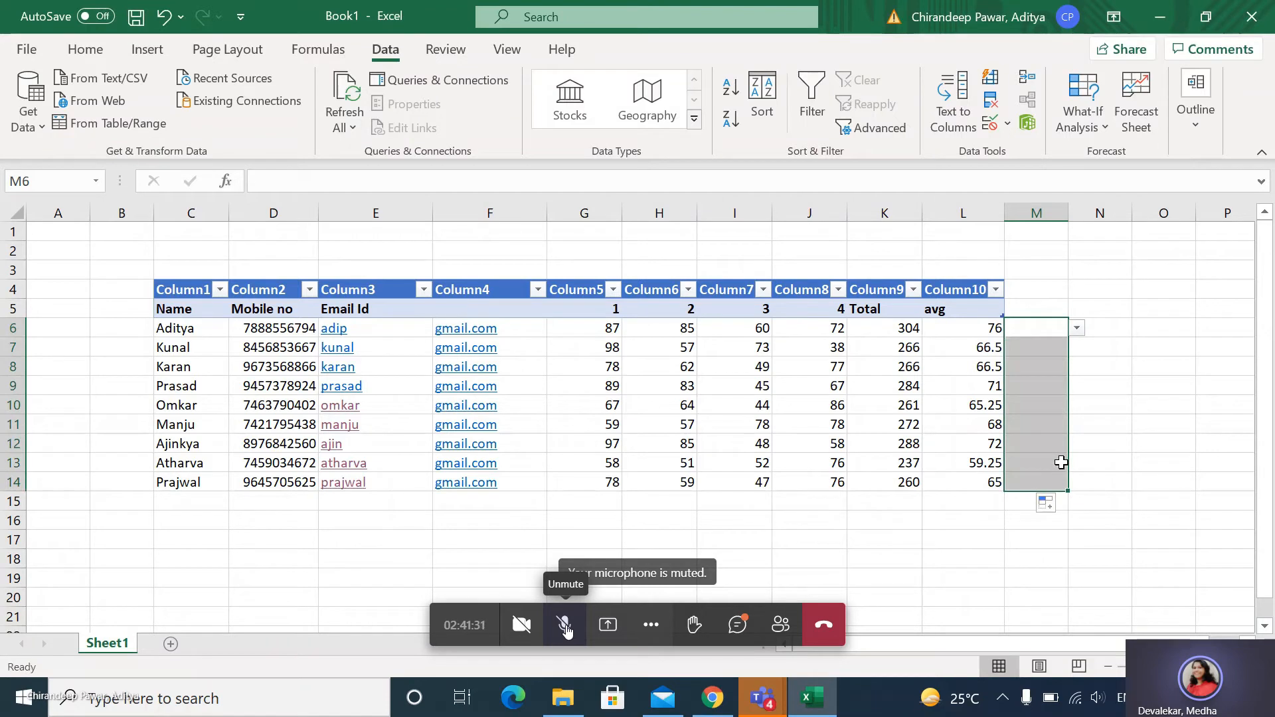
left_click(1048, 344)
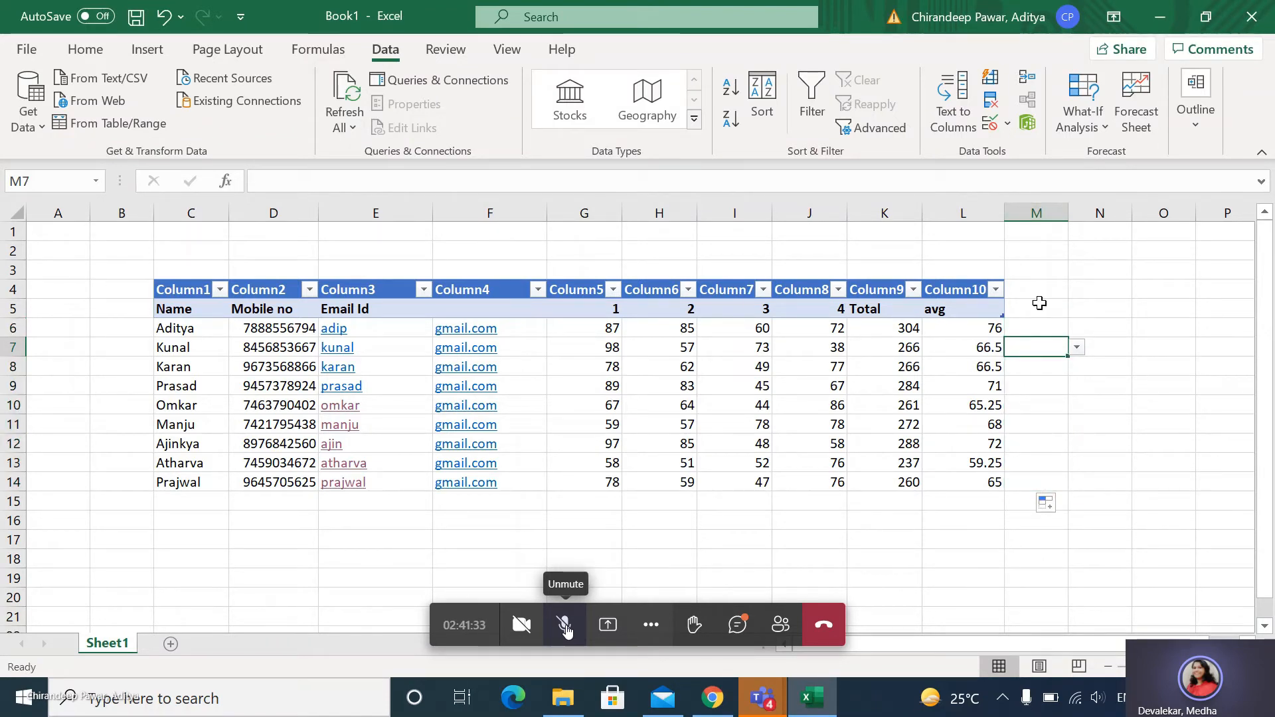
Enter Error as the title of the error alert for M6's list validation, and dismiss the settings without applying them.
left_click(1040, 327)
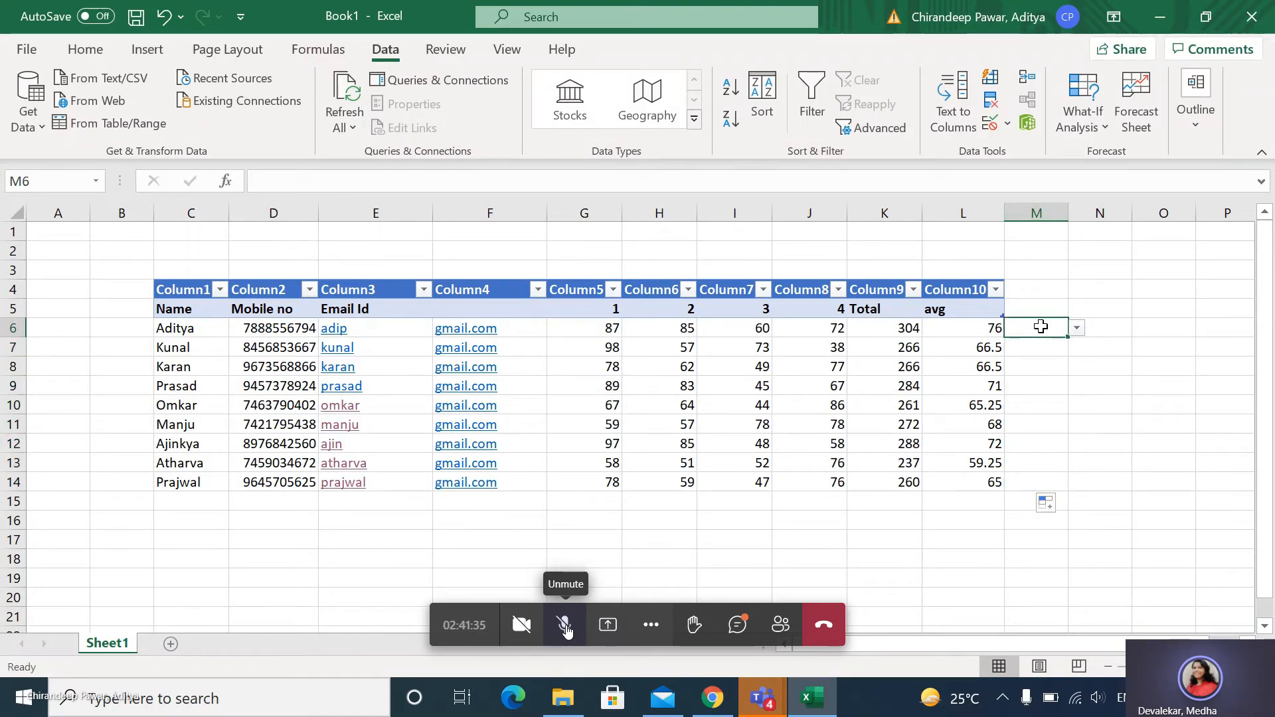
left_click(1008, 123)
left_click(1017, 156)
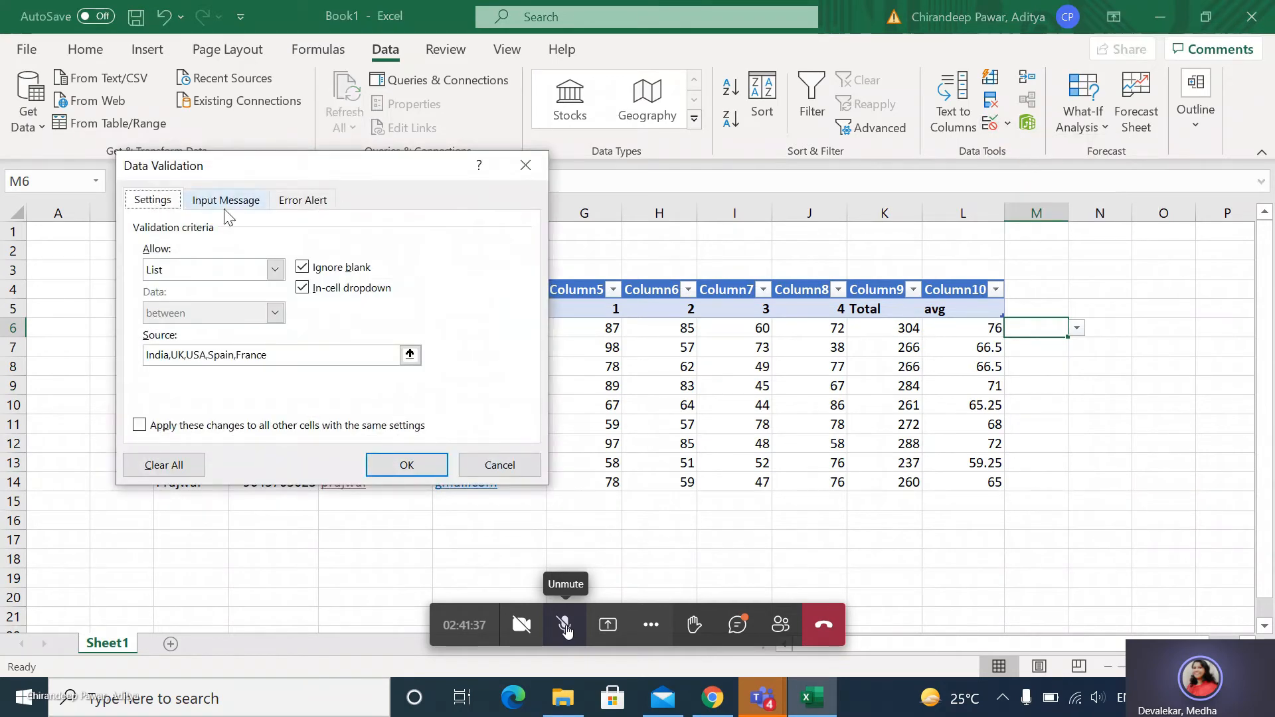
left_click(308, 202)
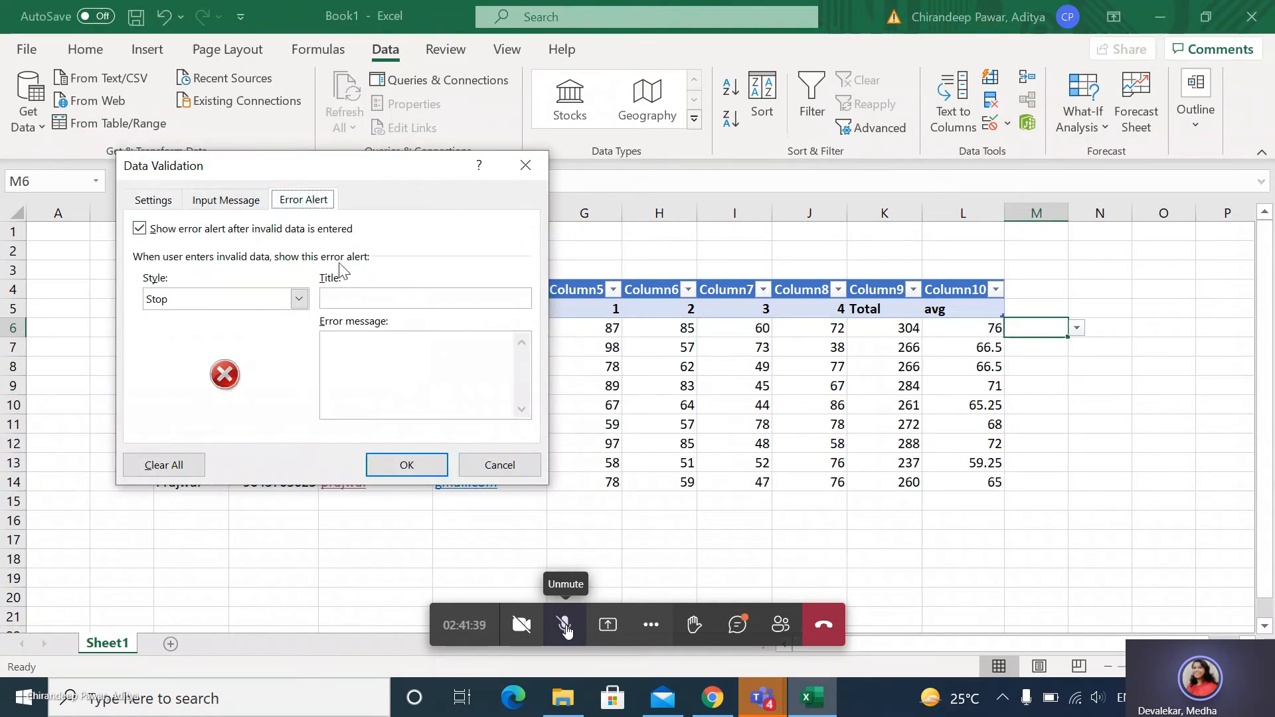
left_click(352, 301)
type("Error")
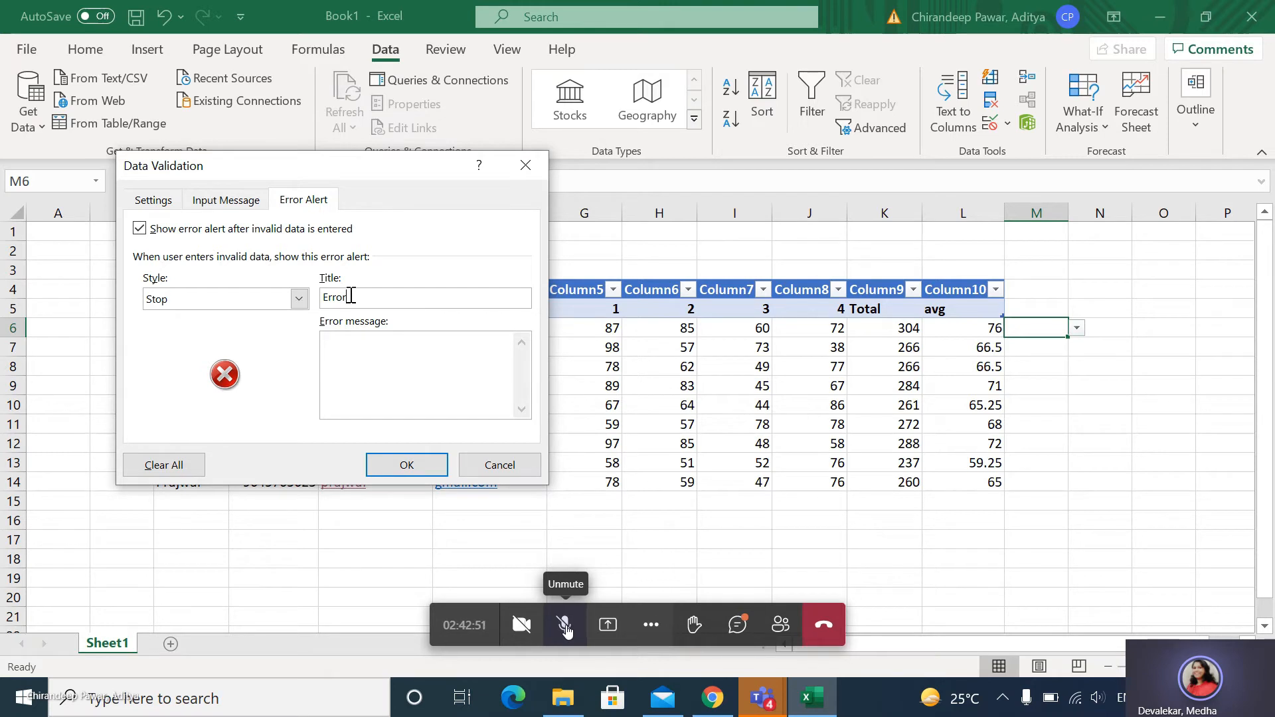
left_click(398, 353)
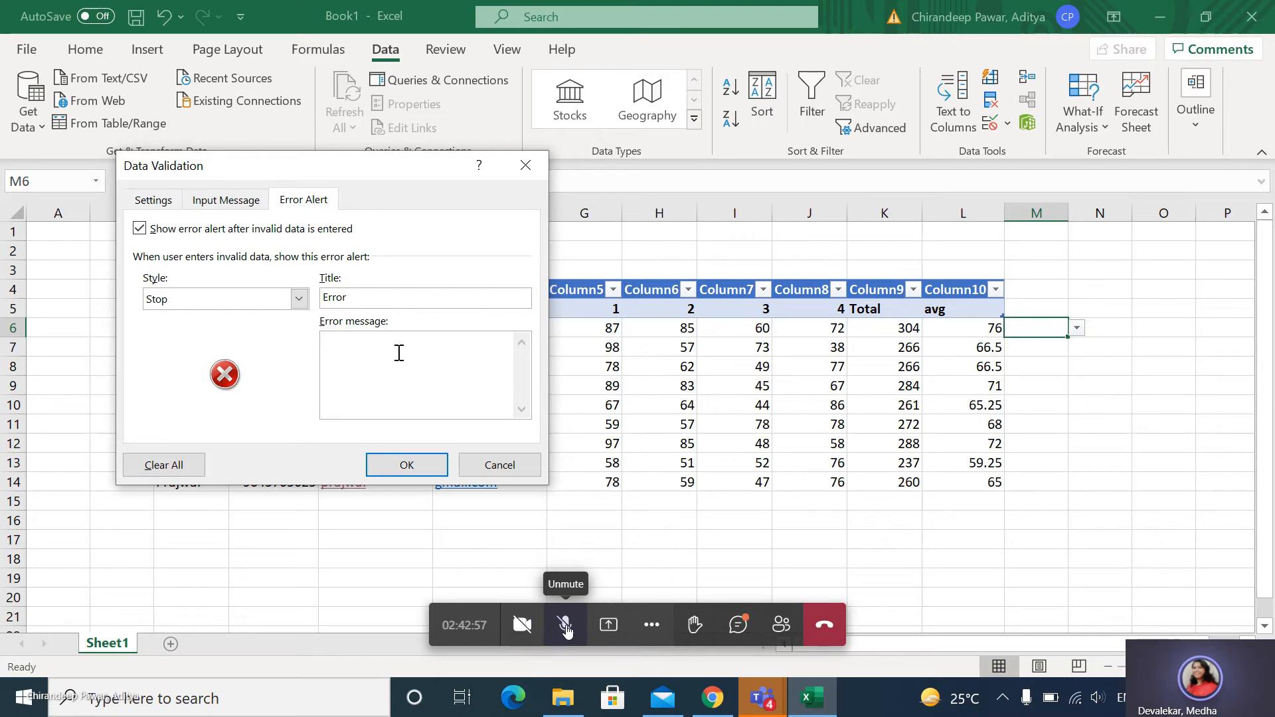
key("Escape")
Minimize the workbook and the browser window showing the GitLab slides.
left_click(1158, 21)
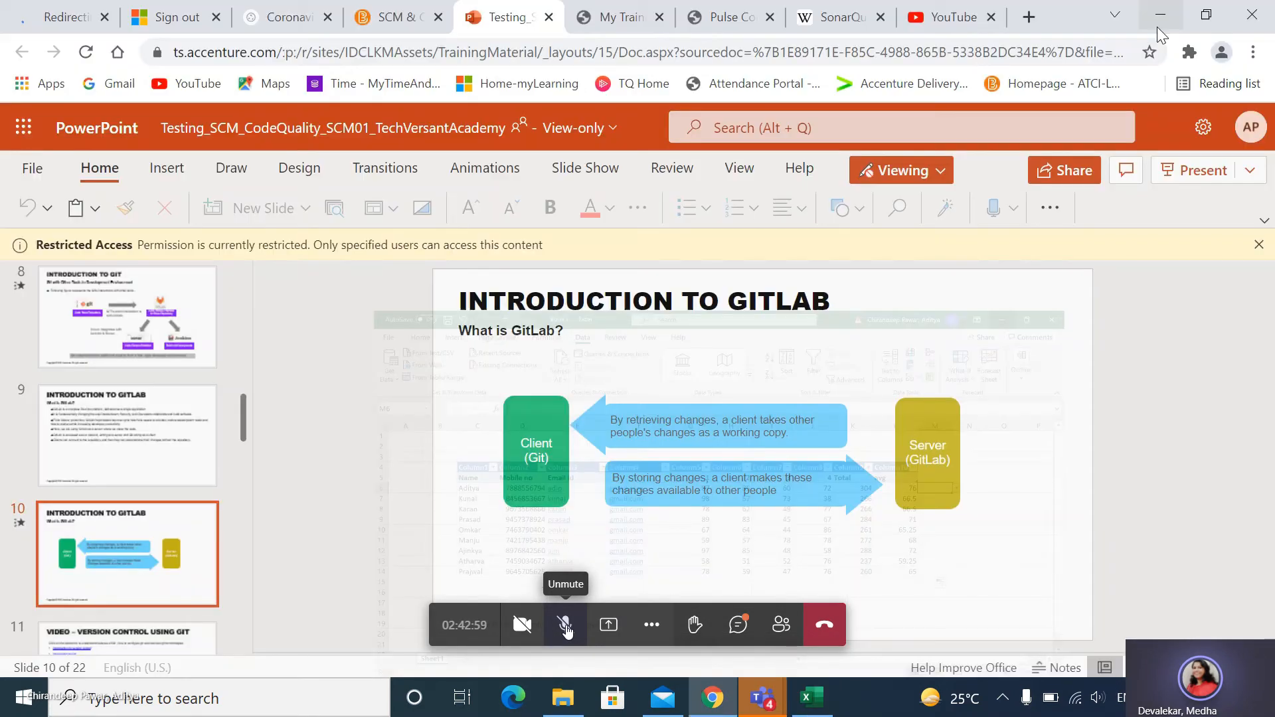
left_click(1154, 11)
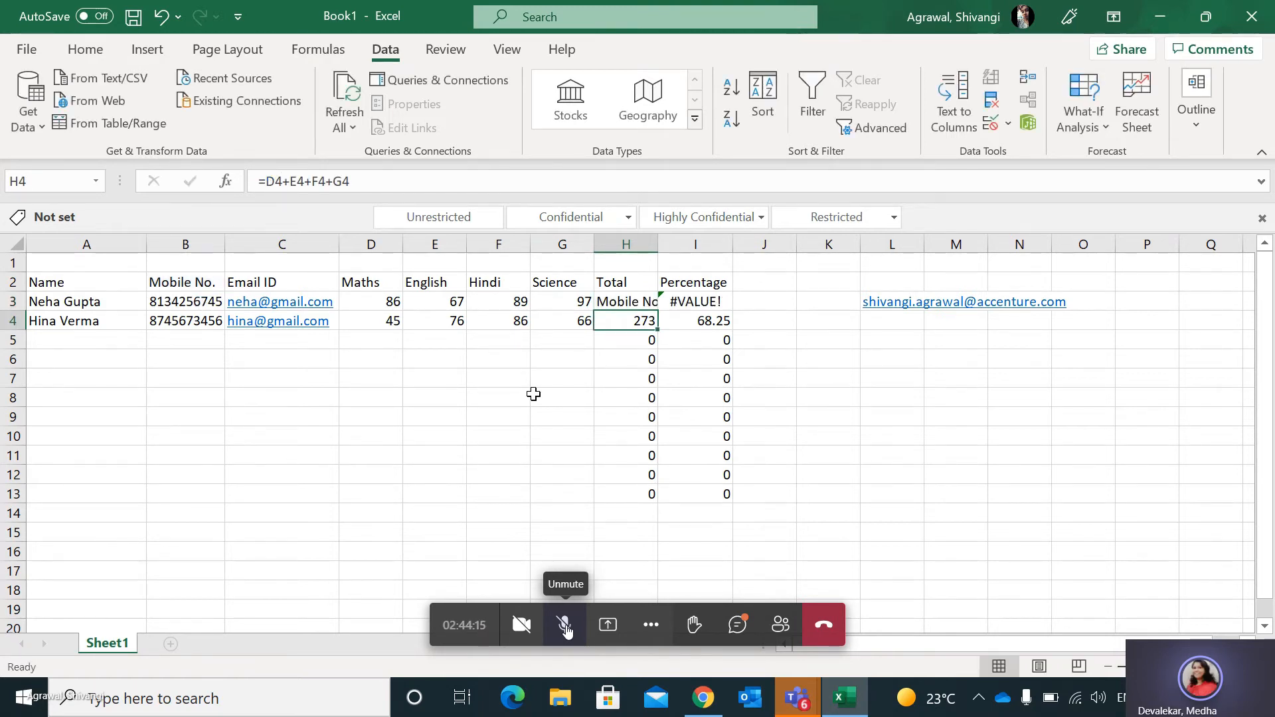
In the next shared workbook, undo the last change to the Total formula in H3.
left_click(627, 306)
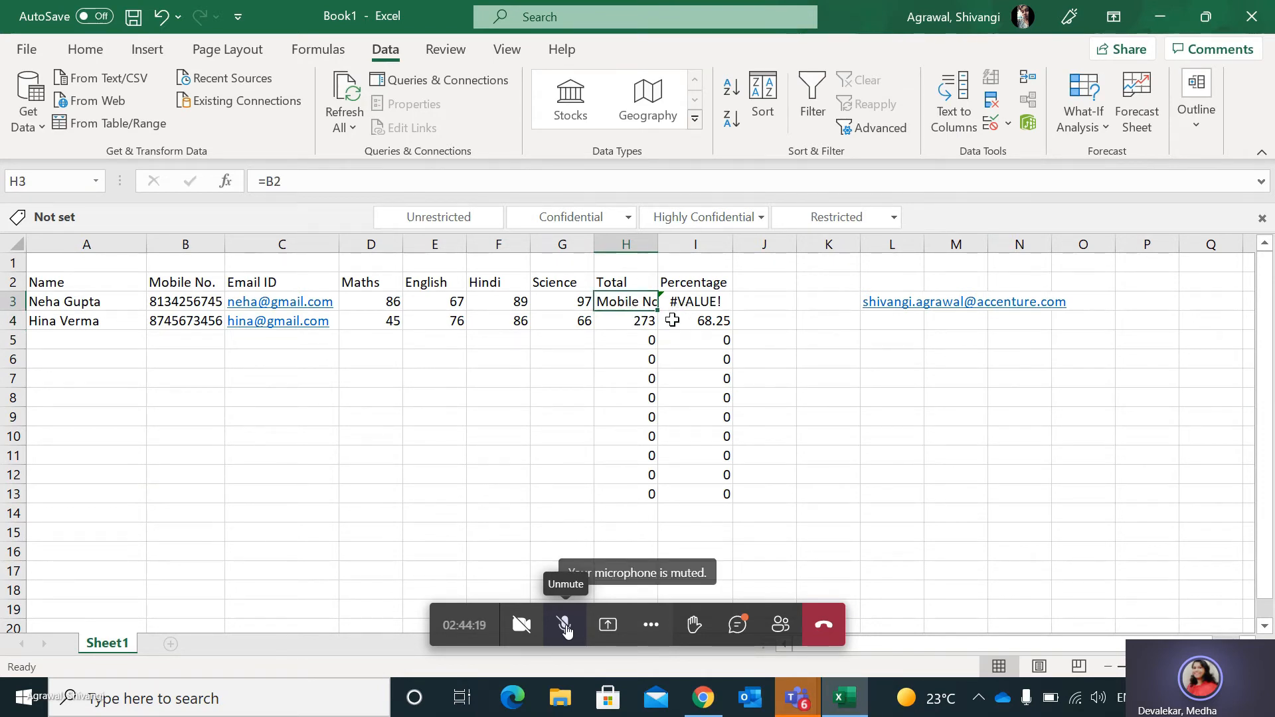
key("ctrl+z")
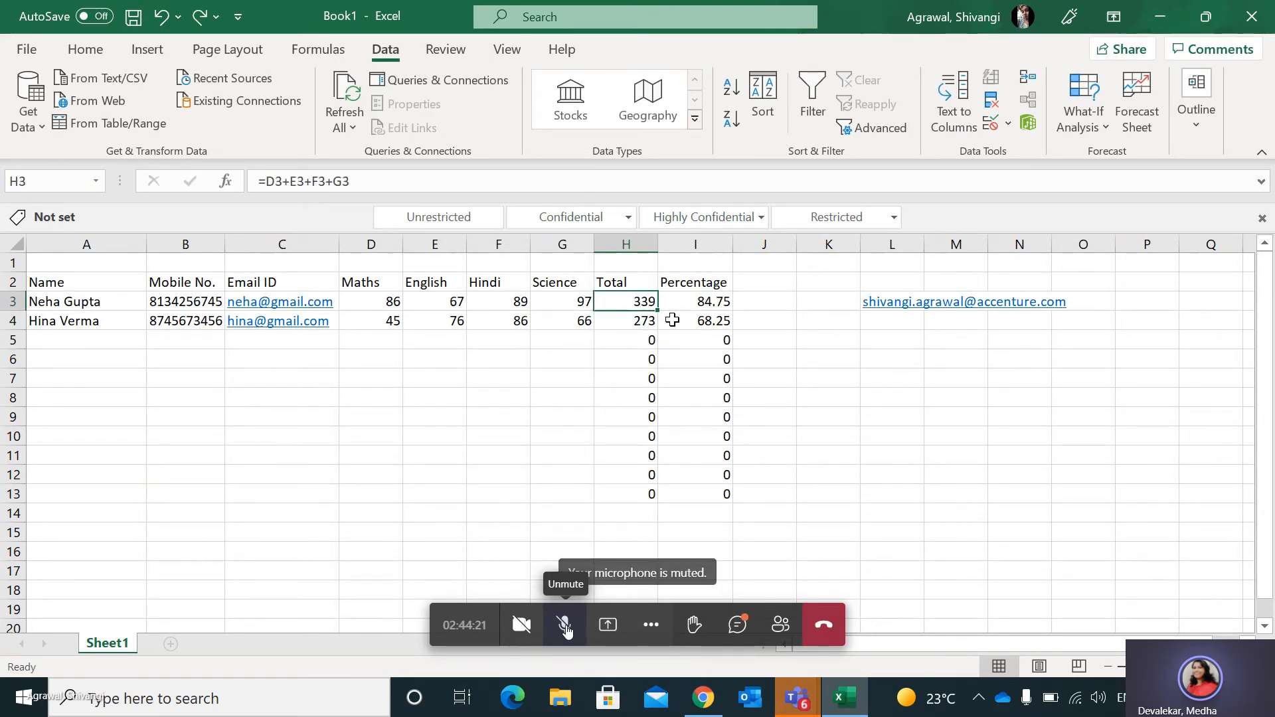
left_click(503, 397)
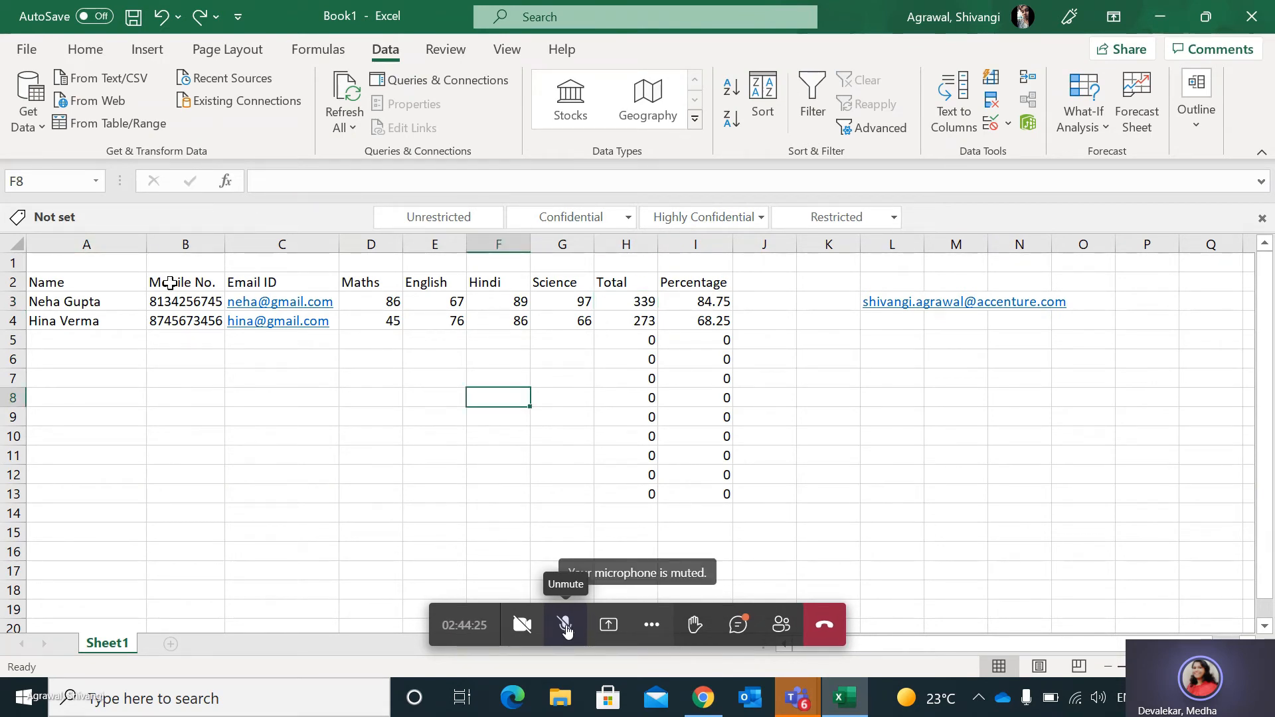
Test the mobile number validation by trying to enter dgh in B5, retry once, and cancel the entry.
left_click(188, 305)
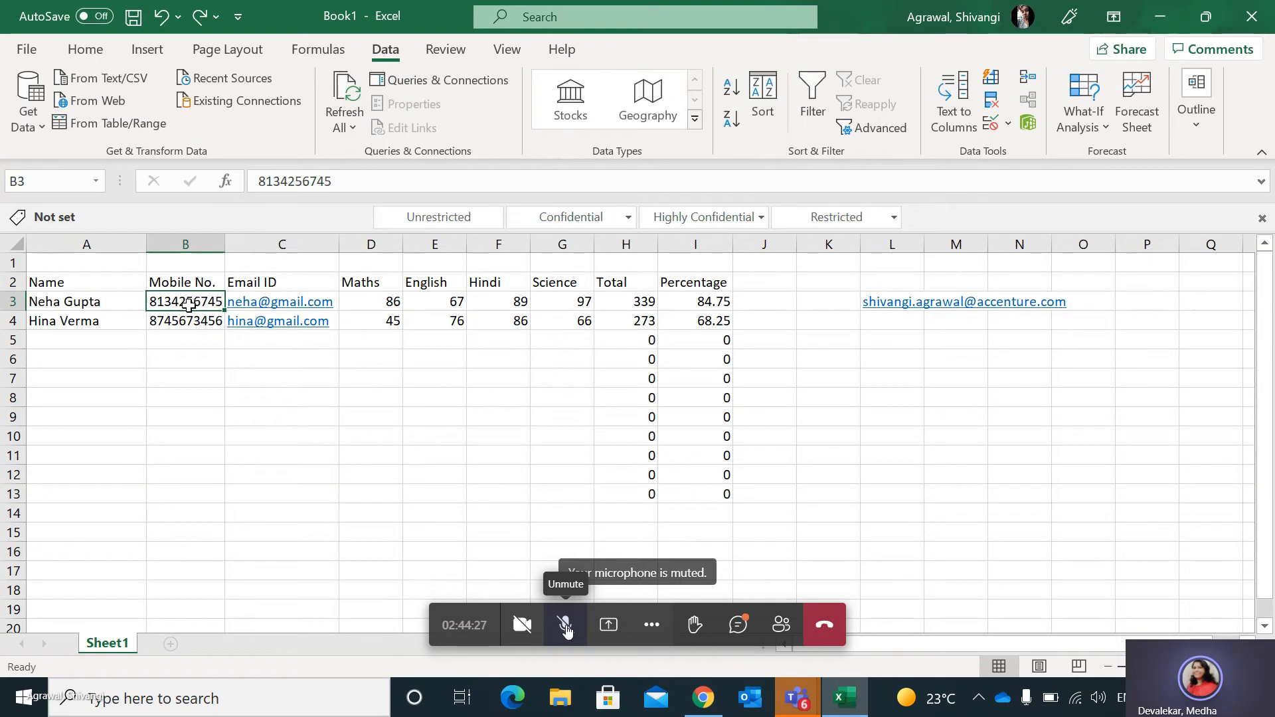
left_click(186, 340)
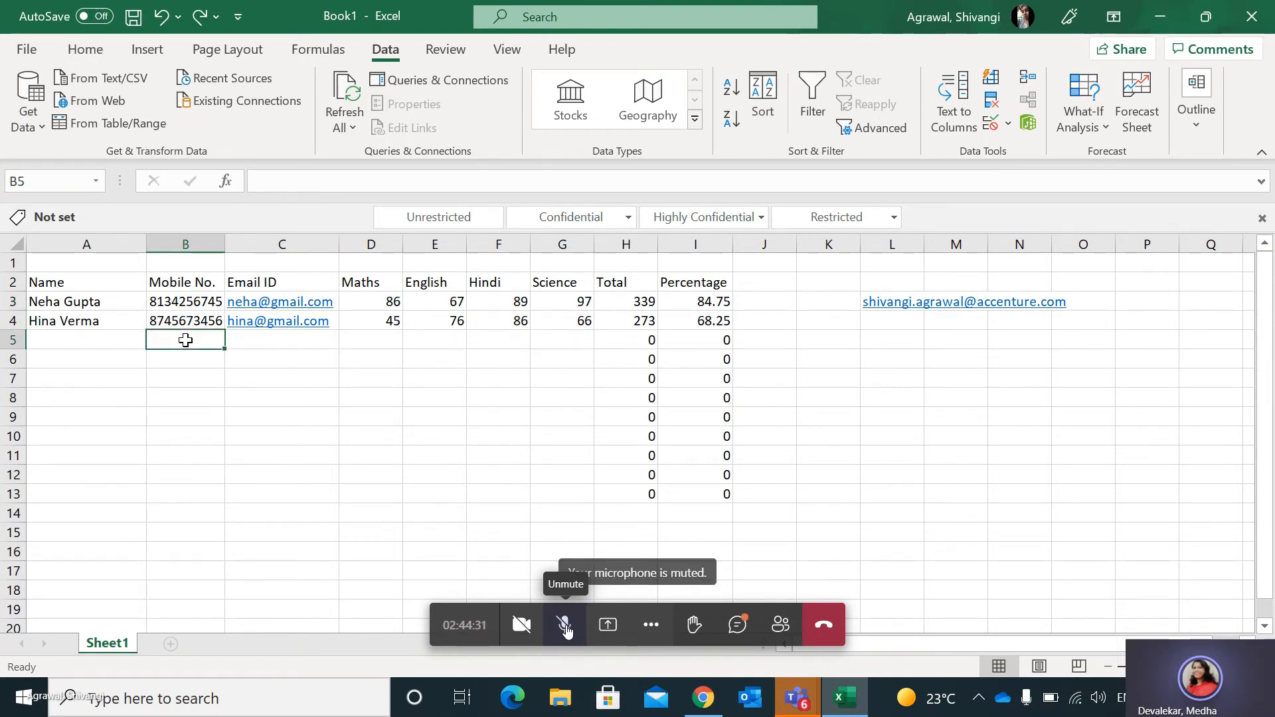
type("dgh")
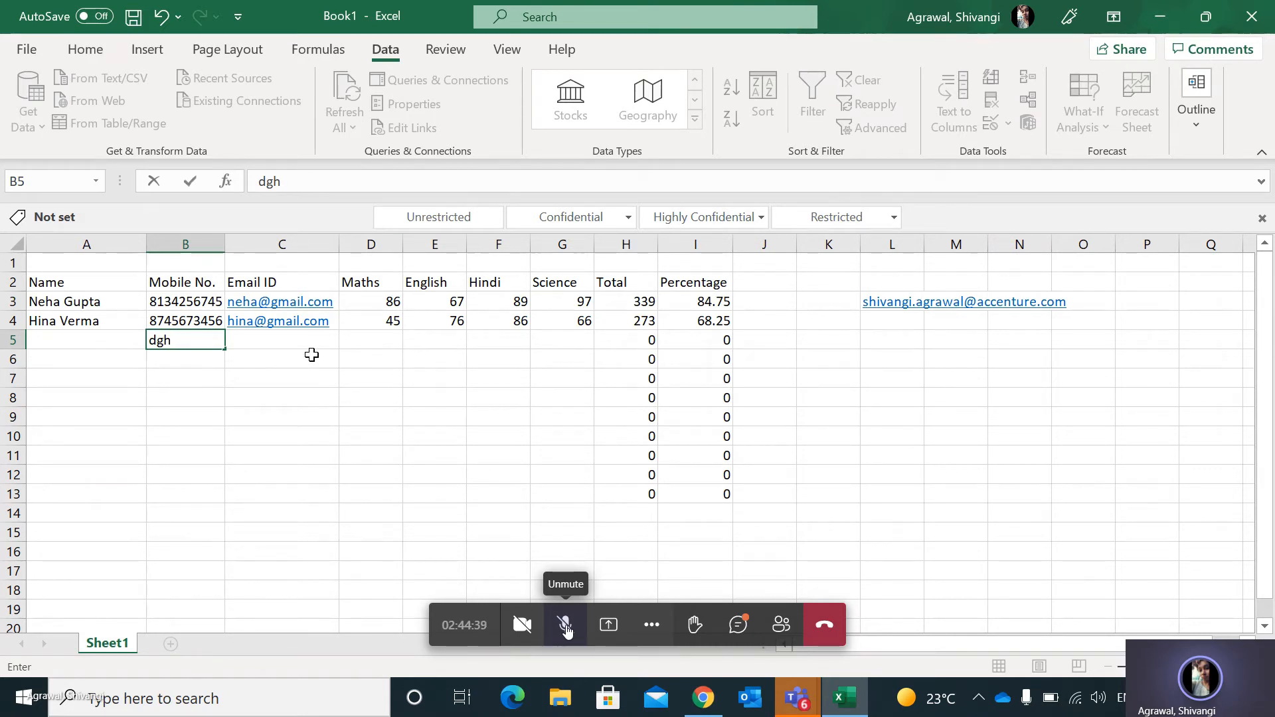
key("Return")
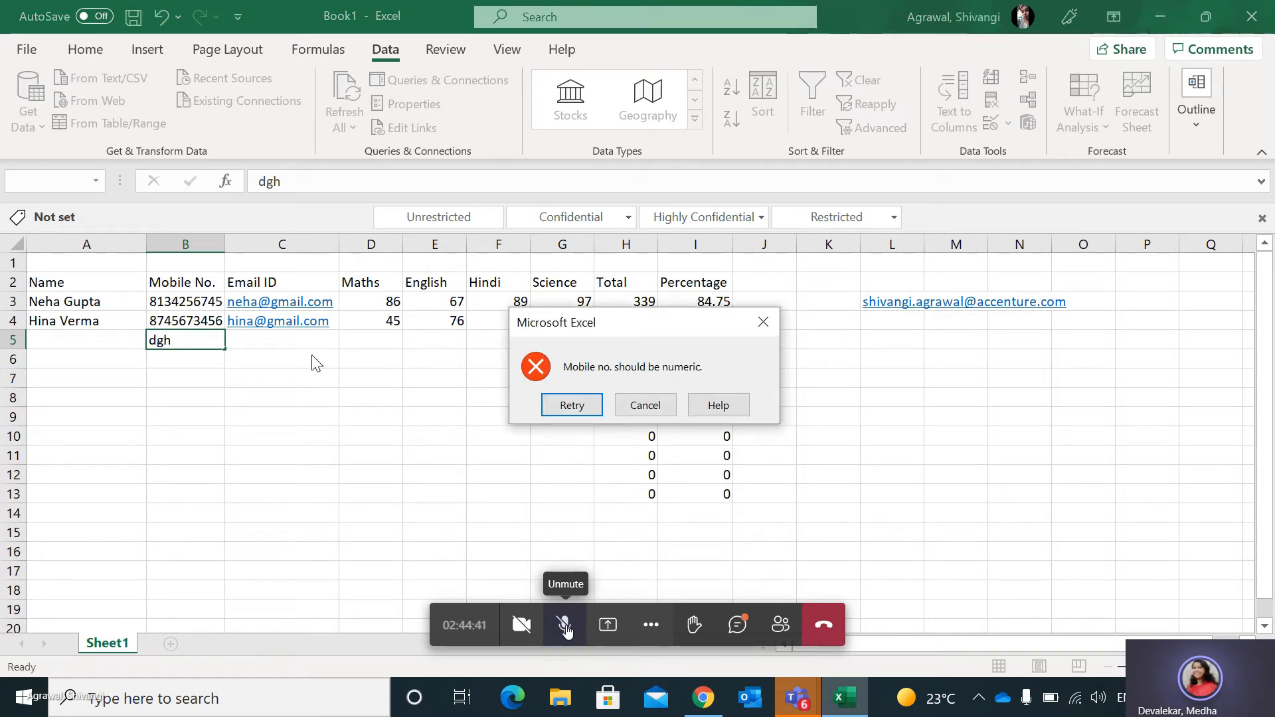
left_click(572, 405)
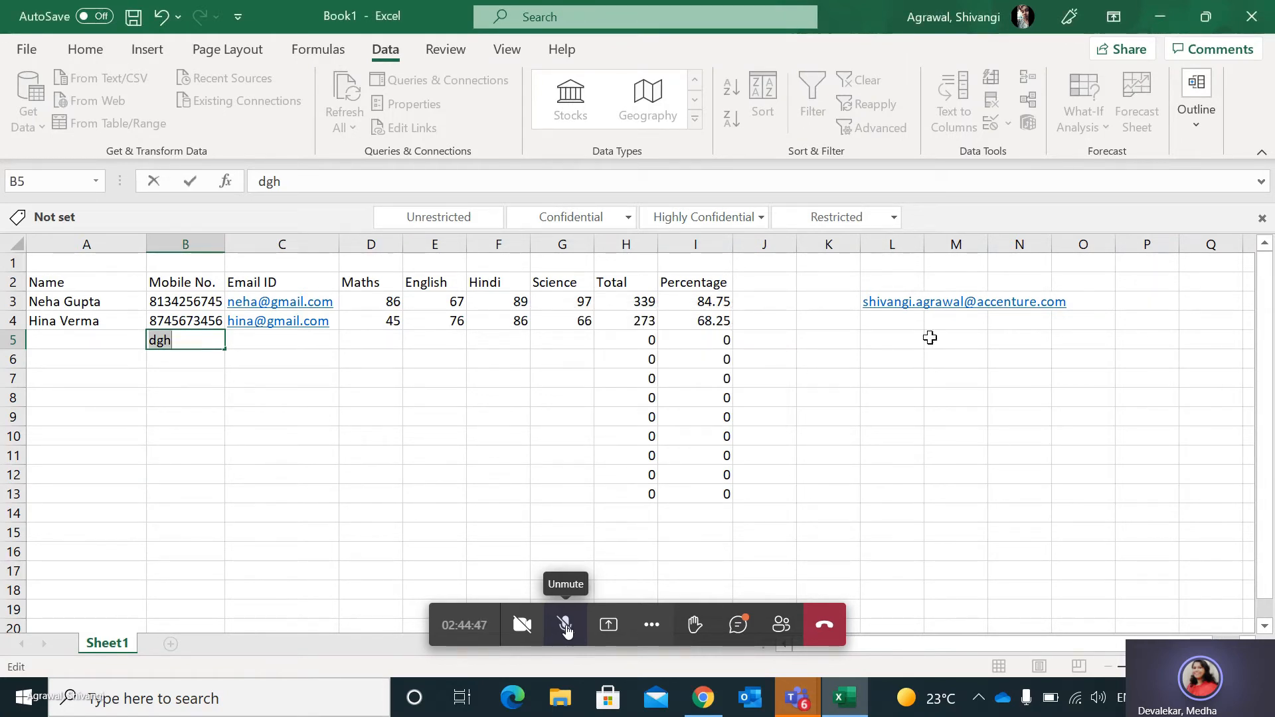
left_click(898, 303)
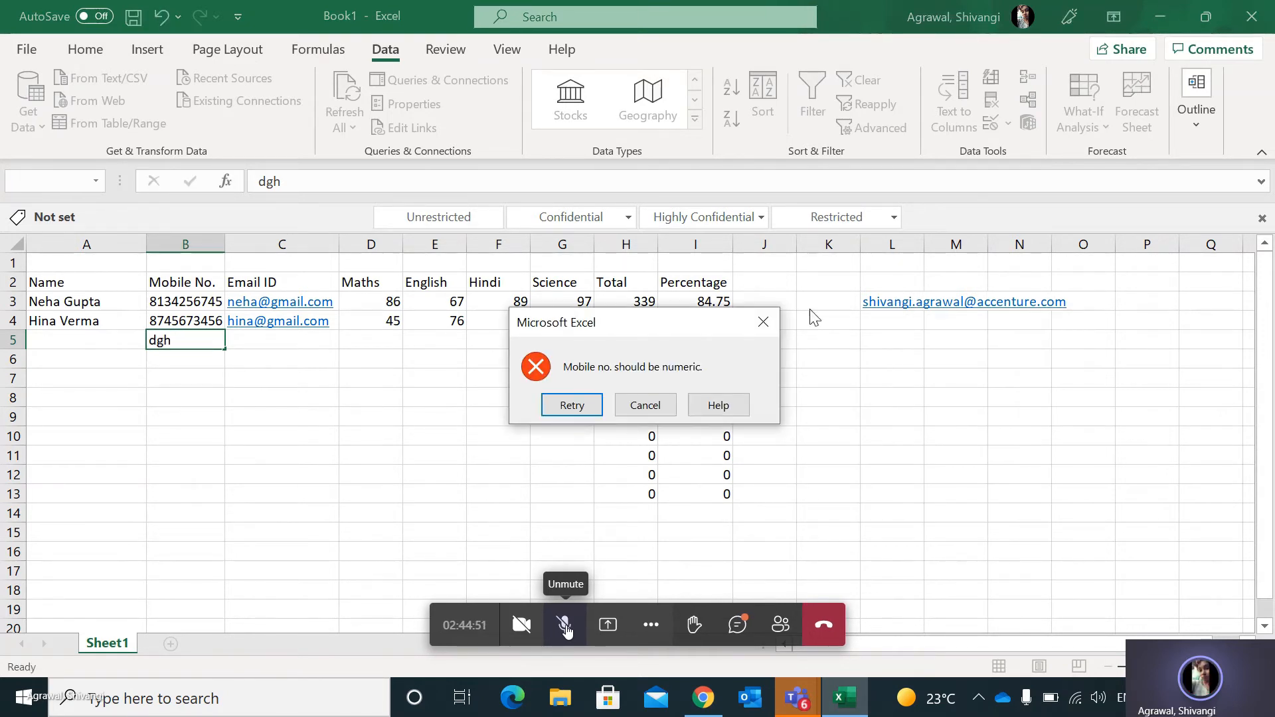
left_click(761, 325)
left_click(911, 376)
key("Down")
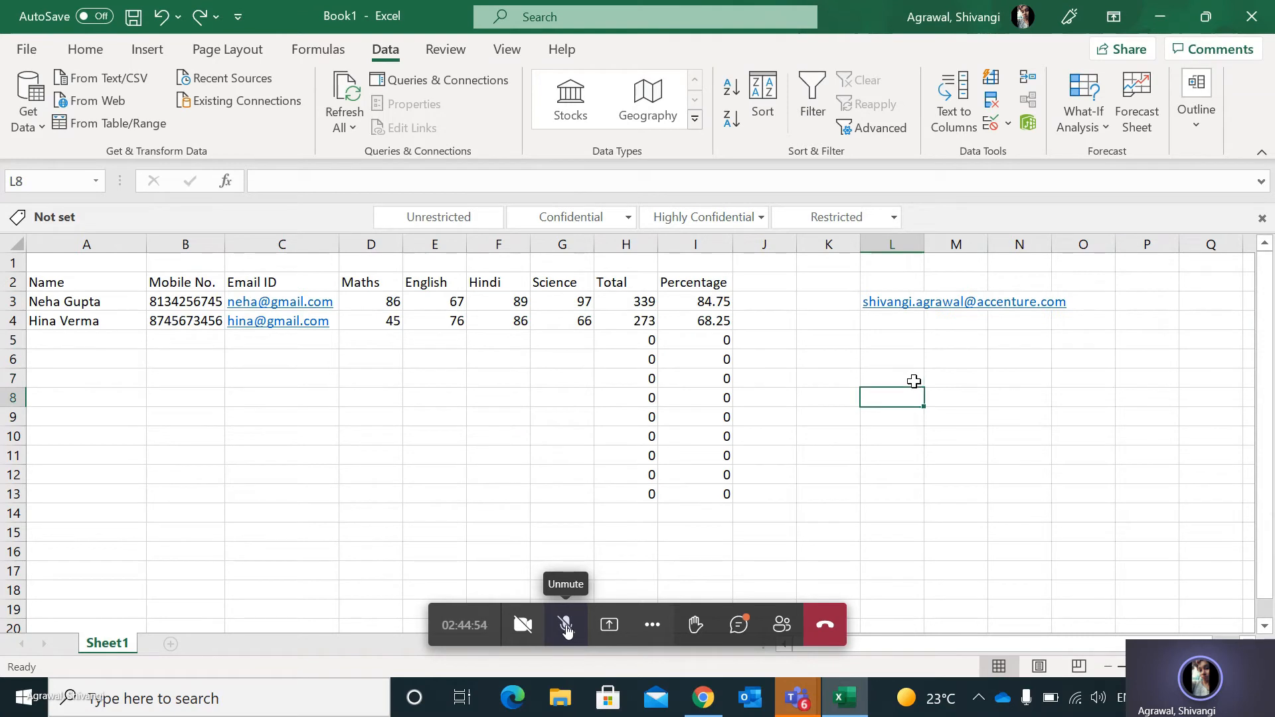
Open a new message from the e-mail link in L3 and discard it without saving.
left_click(898, 305)
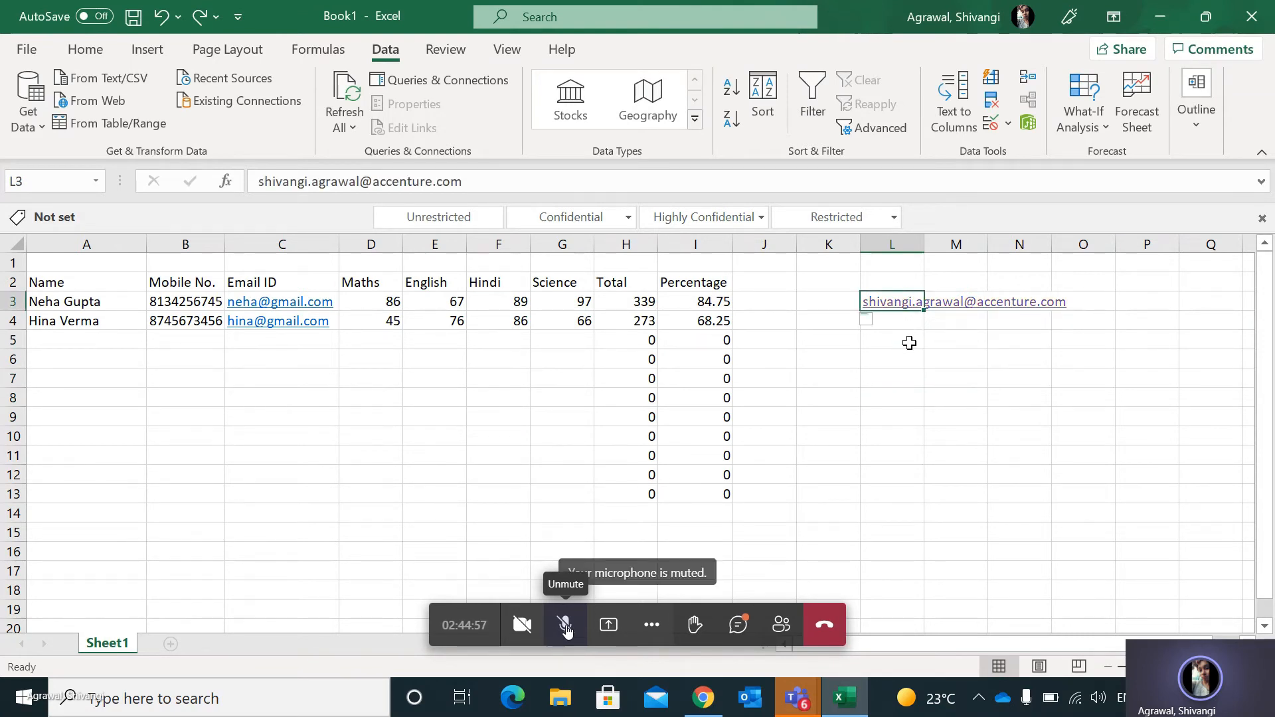
left_click(903, 304)
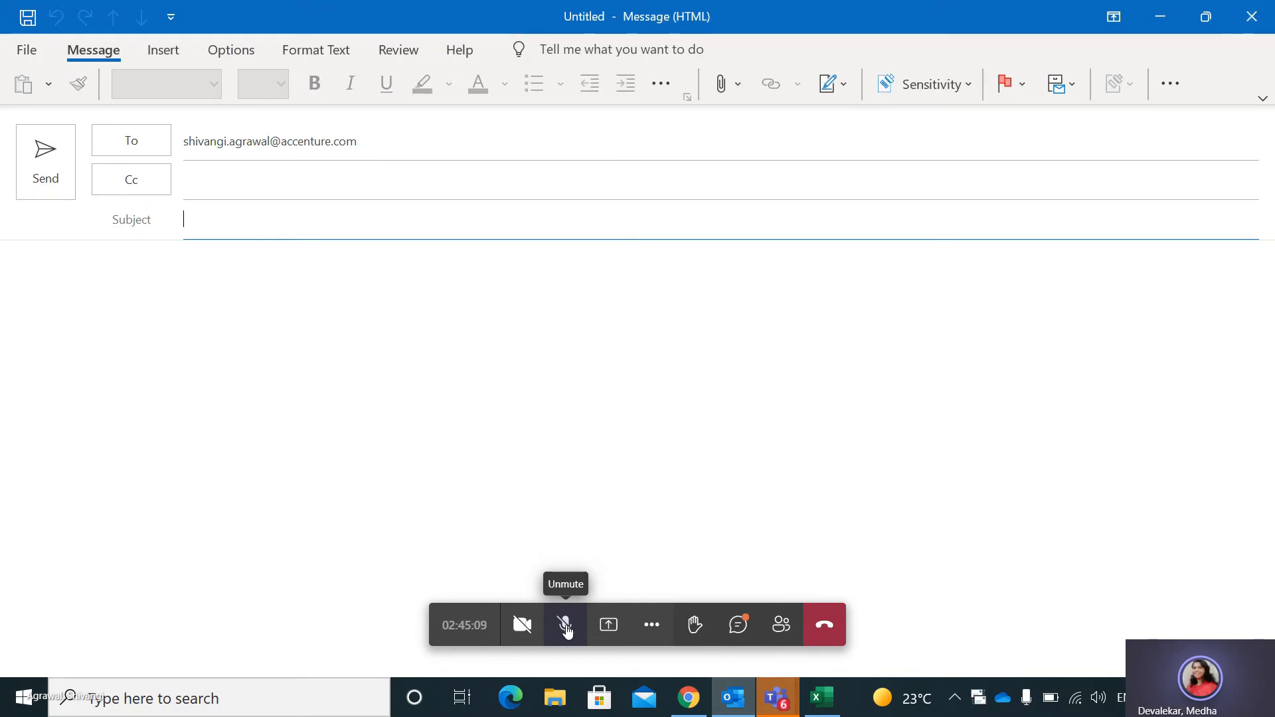
left_click(1253, 18)
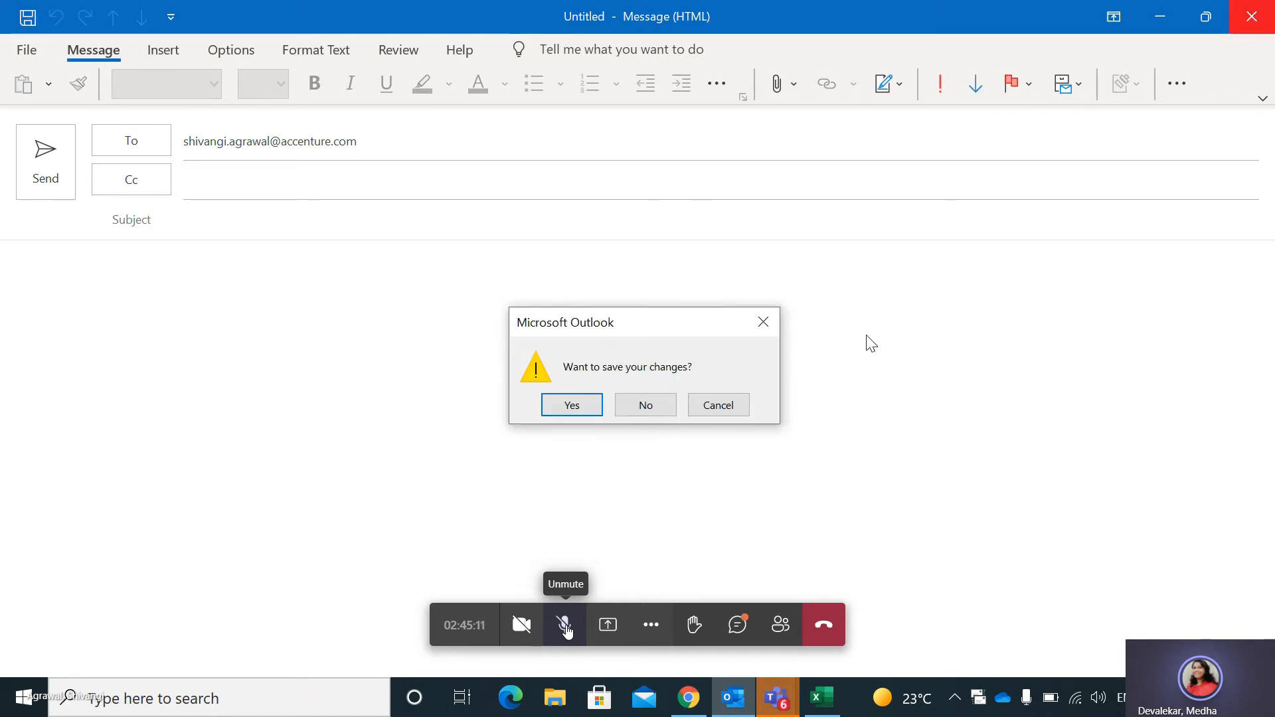
left_click(640, 410)
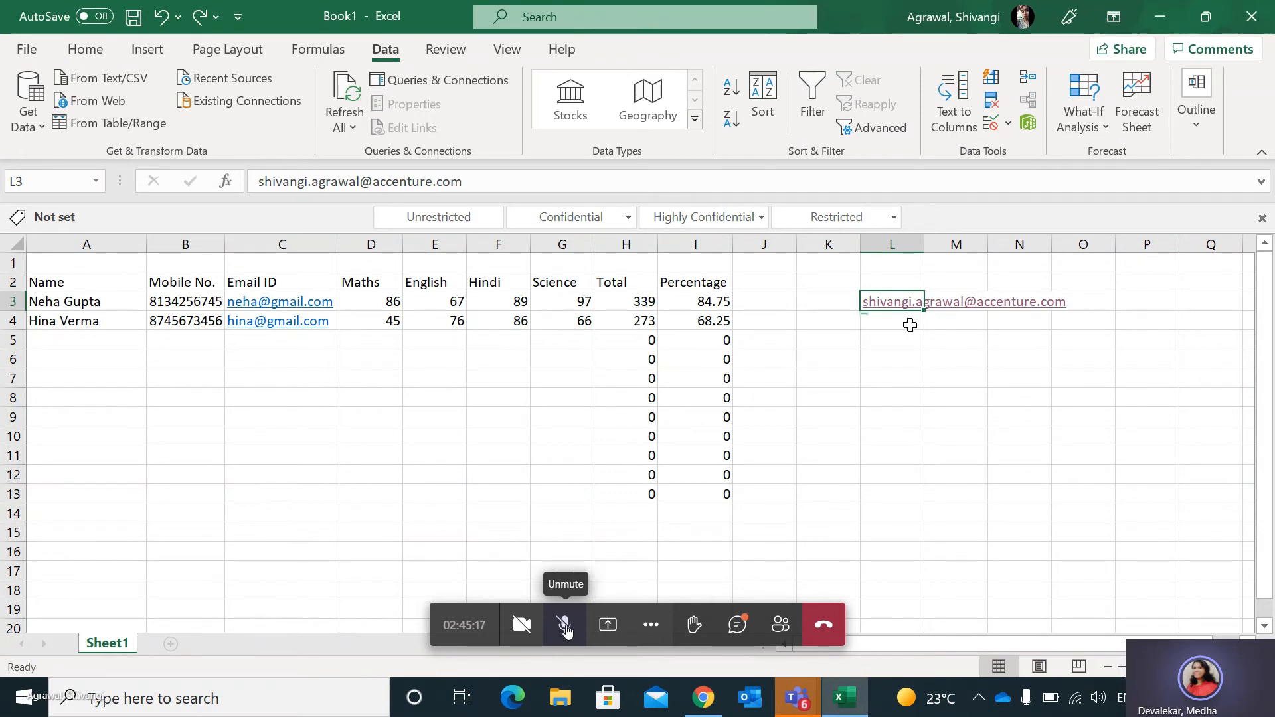
Split column L's e-mail address into two columns with Text to Columns, using @ as the additional delimiter, and widen column L.
left_click(902, 245)
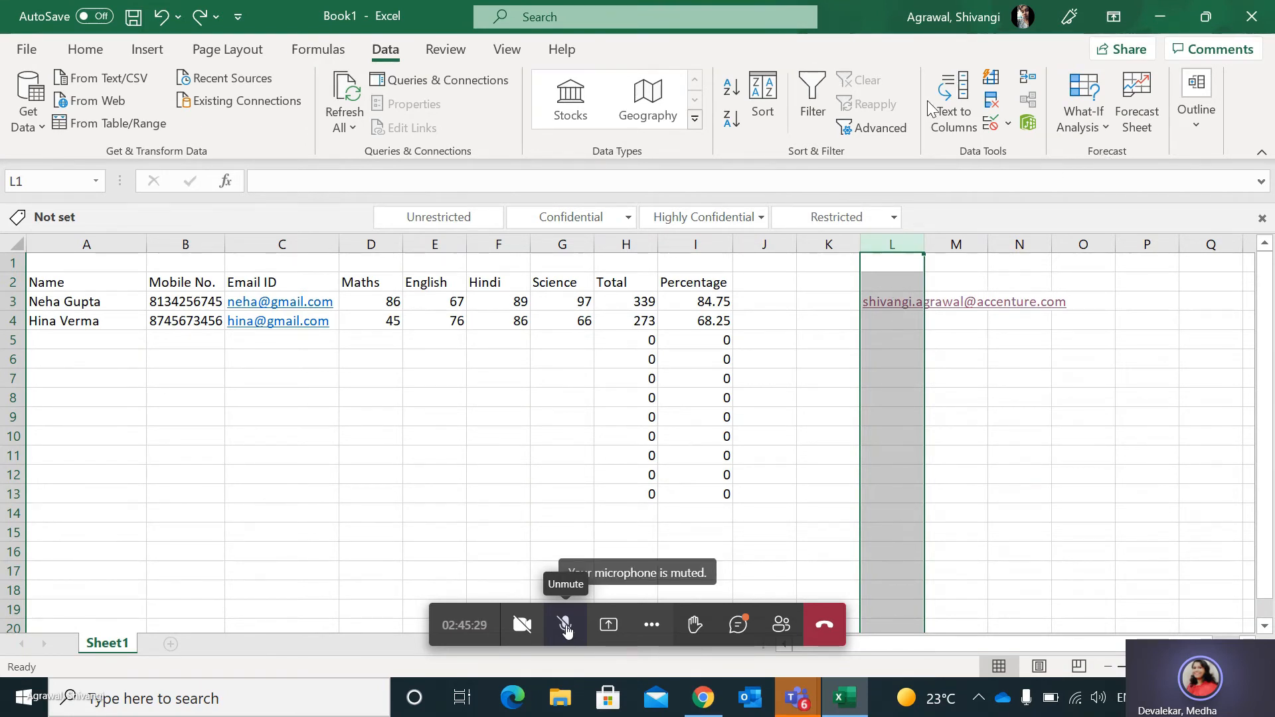
left_click(968, 110)
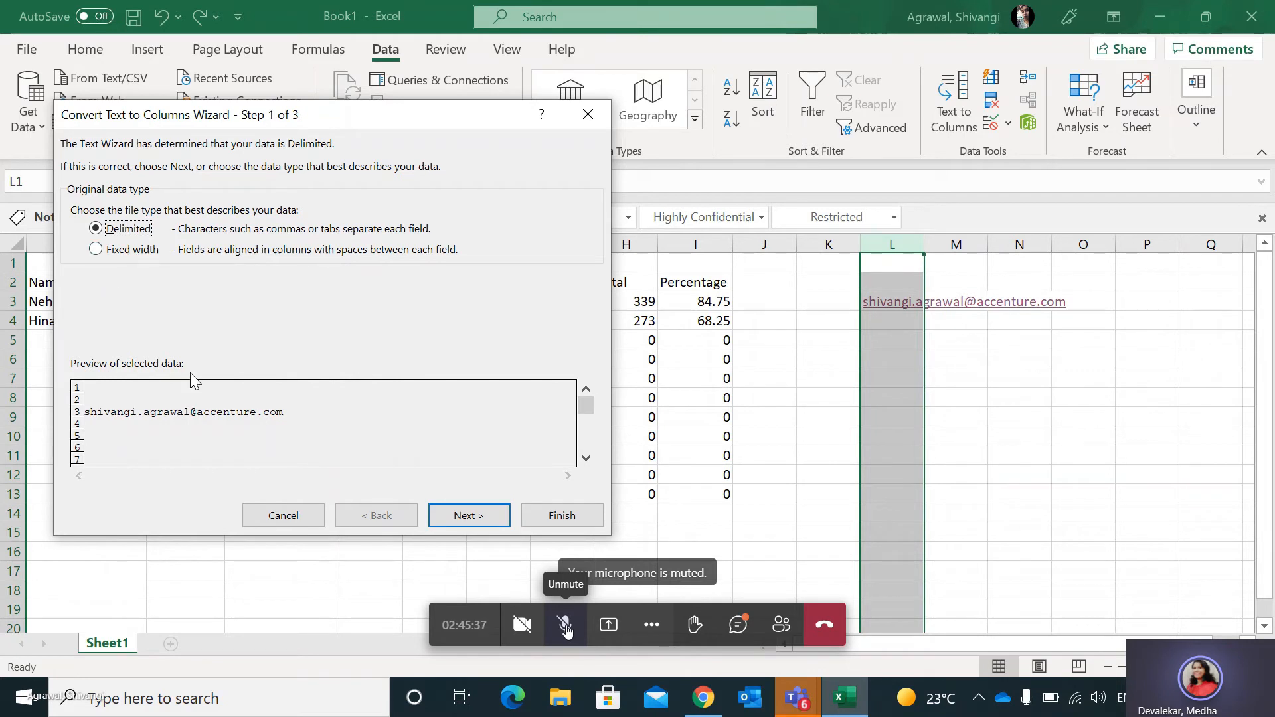
left_click(480, 513)
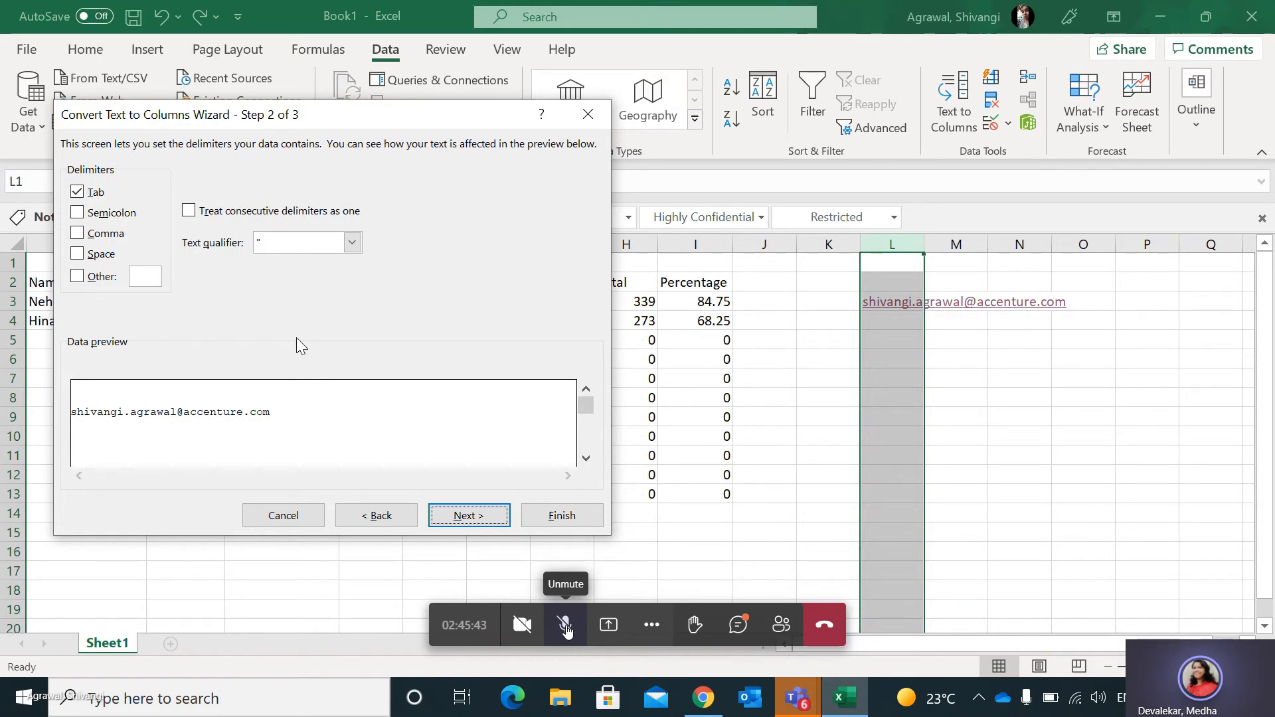
left_click(77, 276)
type("@")
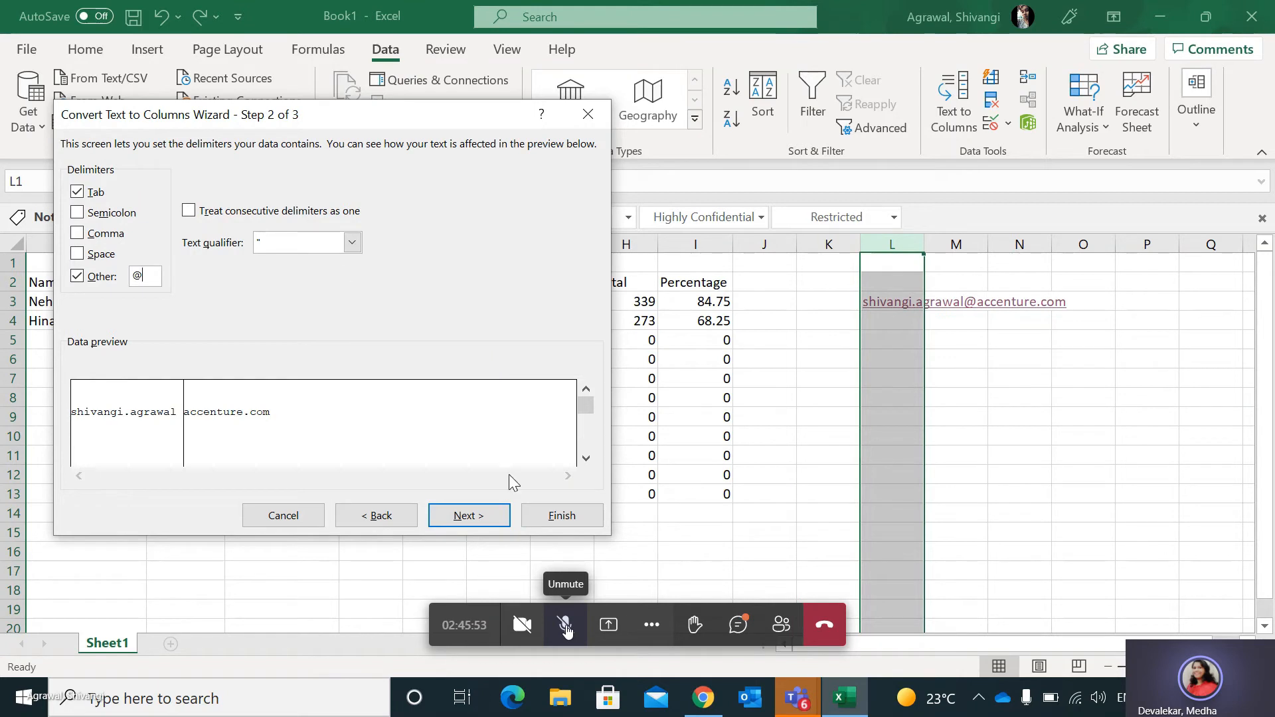
left_click(472, 517)
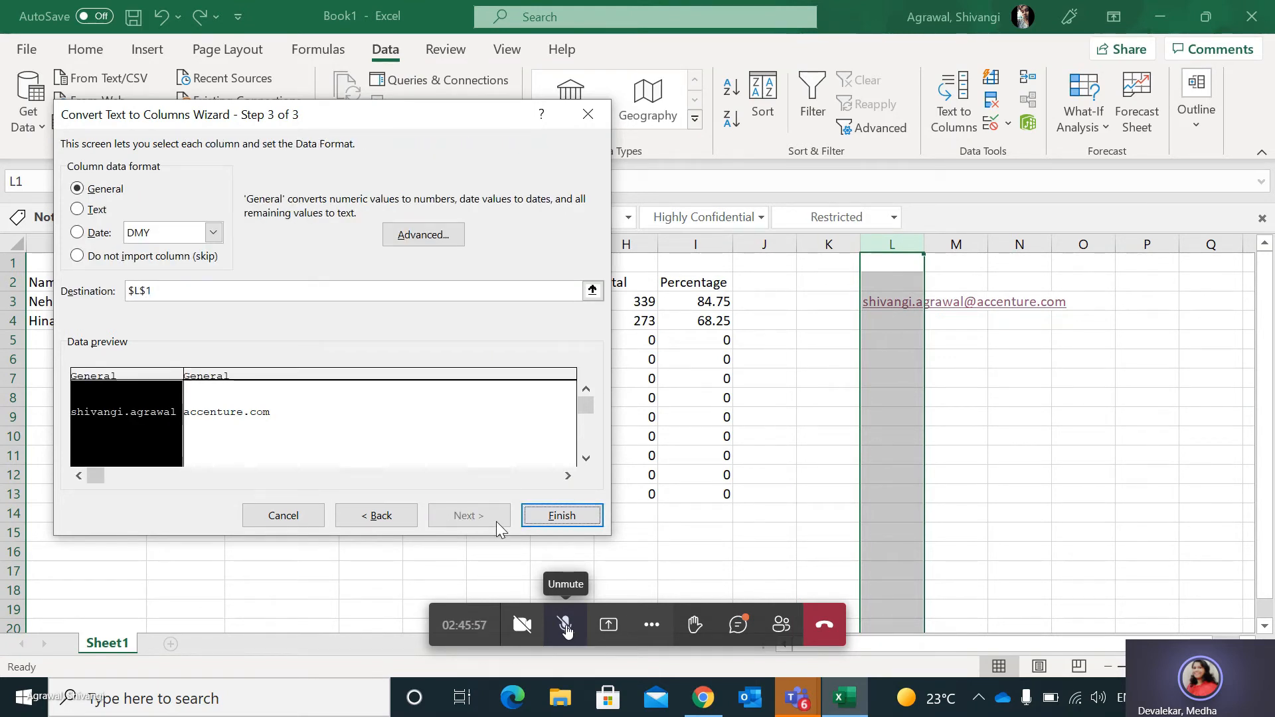
left_click(562, 516)
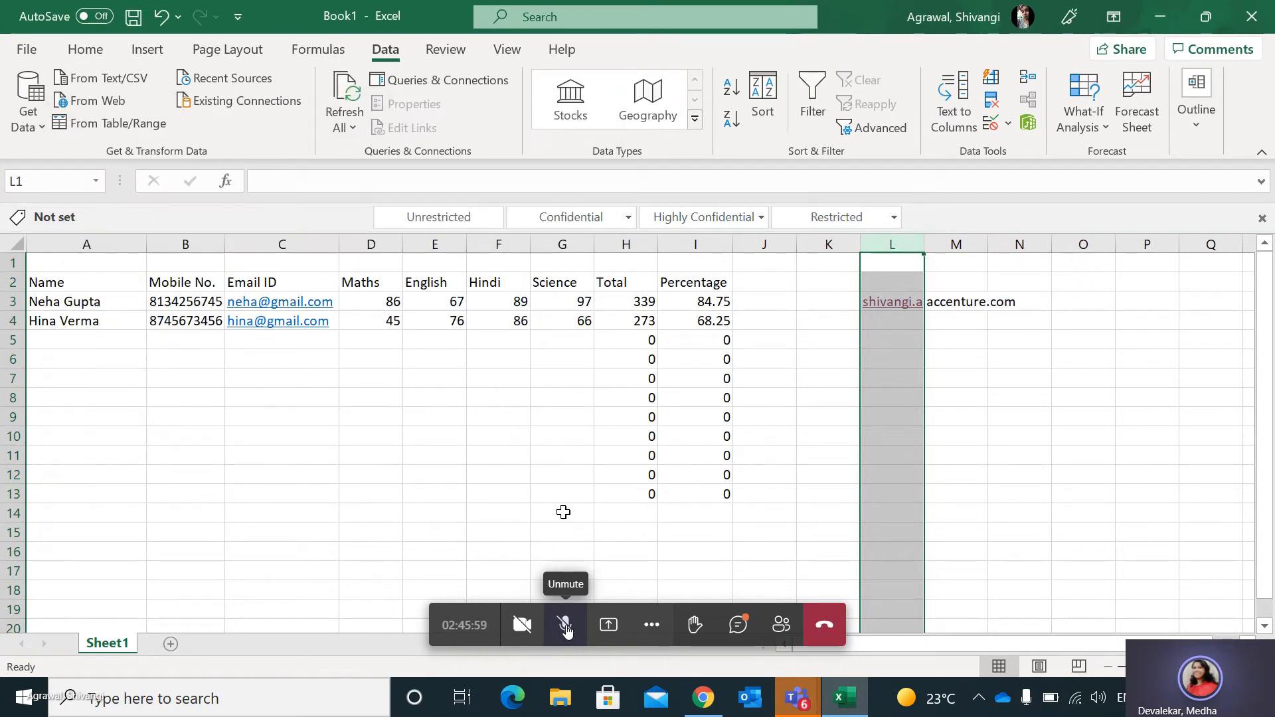
left_click_drag(924, 246, 980, 247)
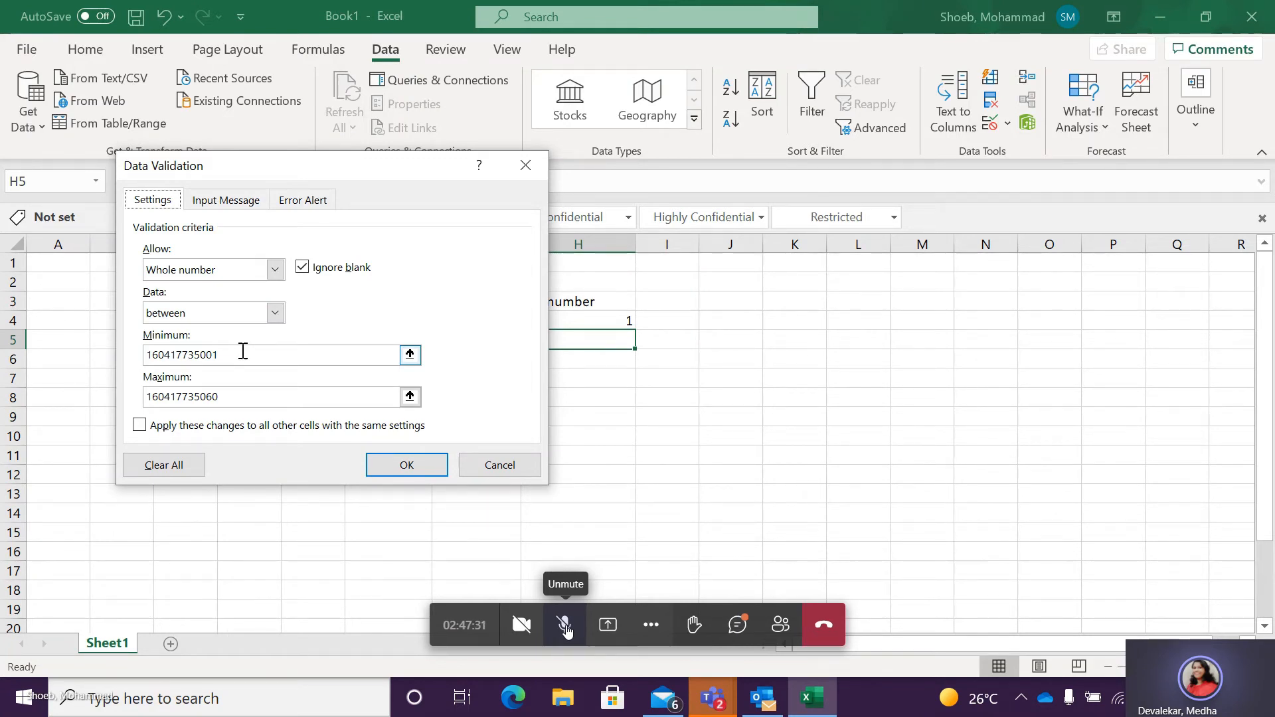
In the roll number workbook, set H5's whole number validation to between 1 and 100 and copy it down through H15.
left_click(243, 351)
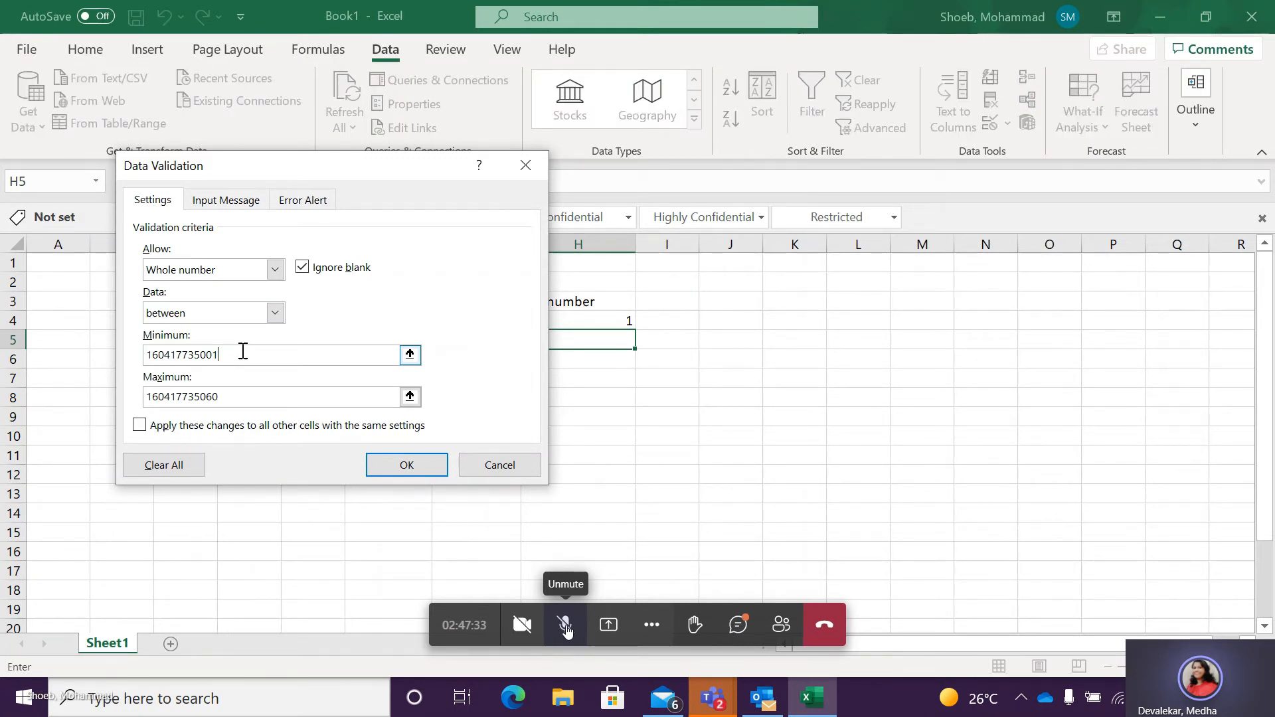
key("BackSpace")
key("BackSpace")
key("BackSpace")
key("BackSpace")
key("BackSpace")
key("BackSpace")
key("BackSpace")
key("BackSpace")
key("BackSpace")
key("BackSpace")
key("BackSpace")
key("BackSpace")
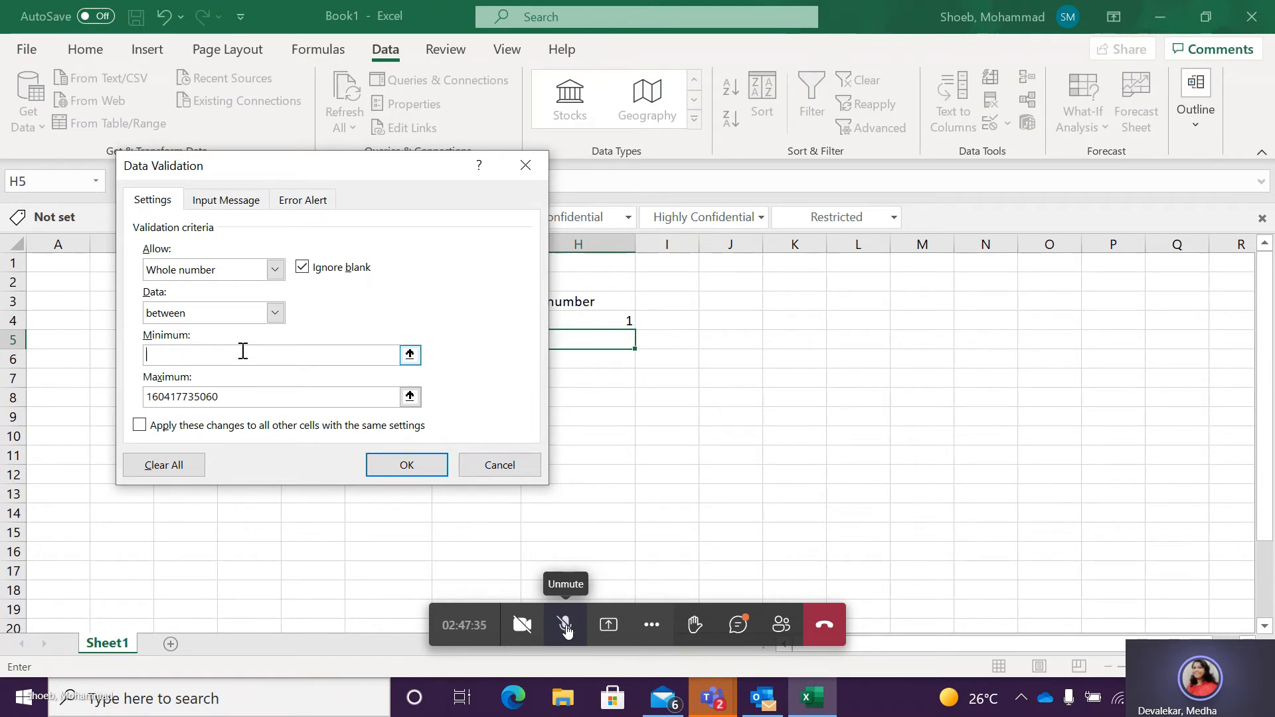
type("1")
left_click(261, 400)
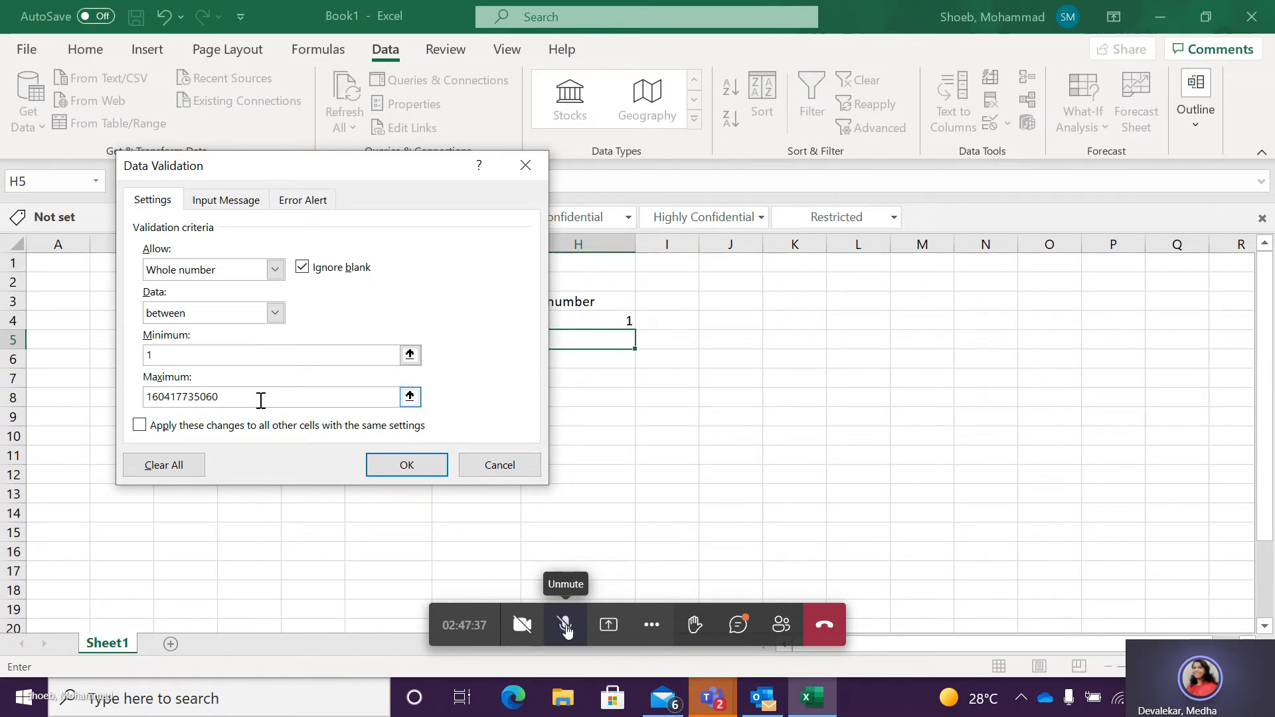
key("BackSpace")
key("BackSpace")
key("BackSpace")
key("BackSpace")
key("BackSpace")
key("BackSpace")
key("BackSpace")
key("BackSpace")
key("BackSpace")
key("BackSpace")
key("BackSpace")
type("00")
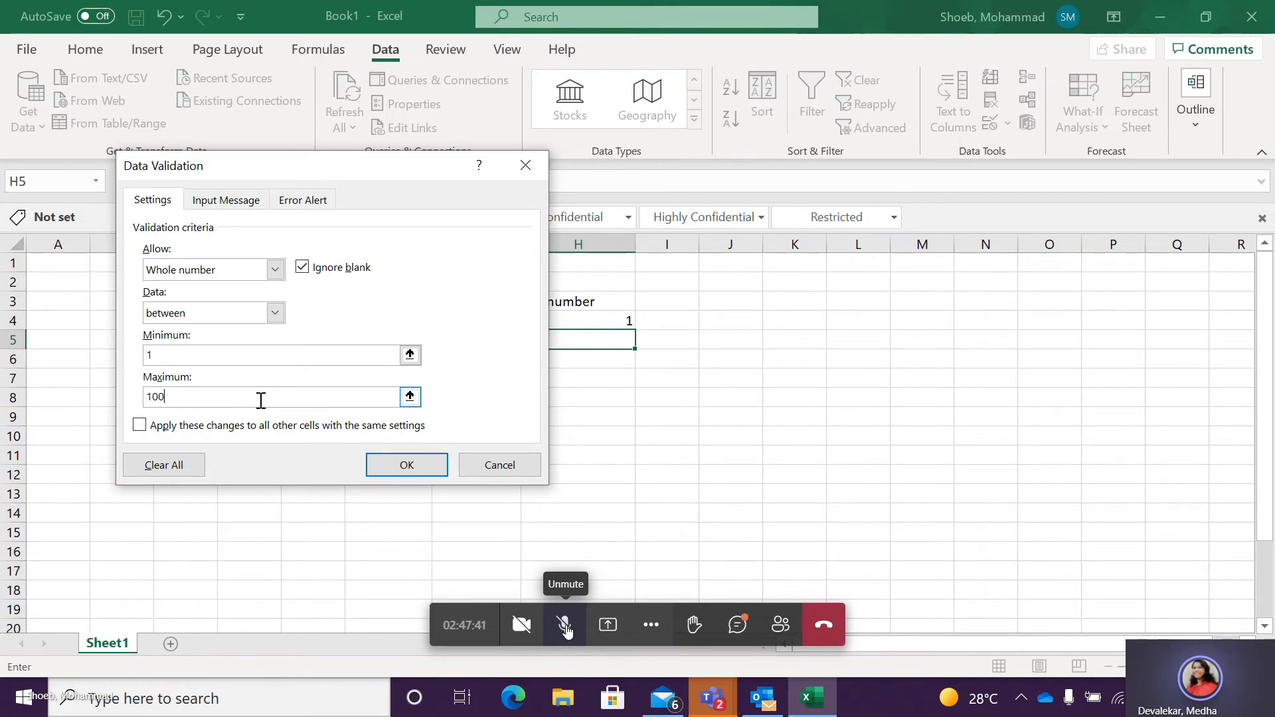
left_click(412, 473)
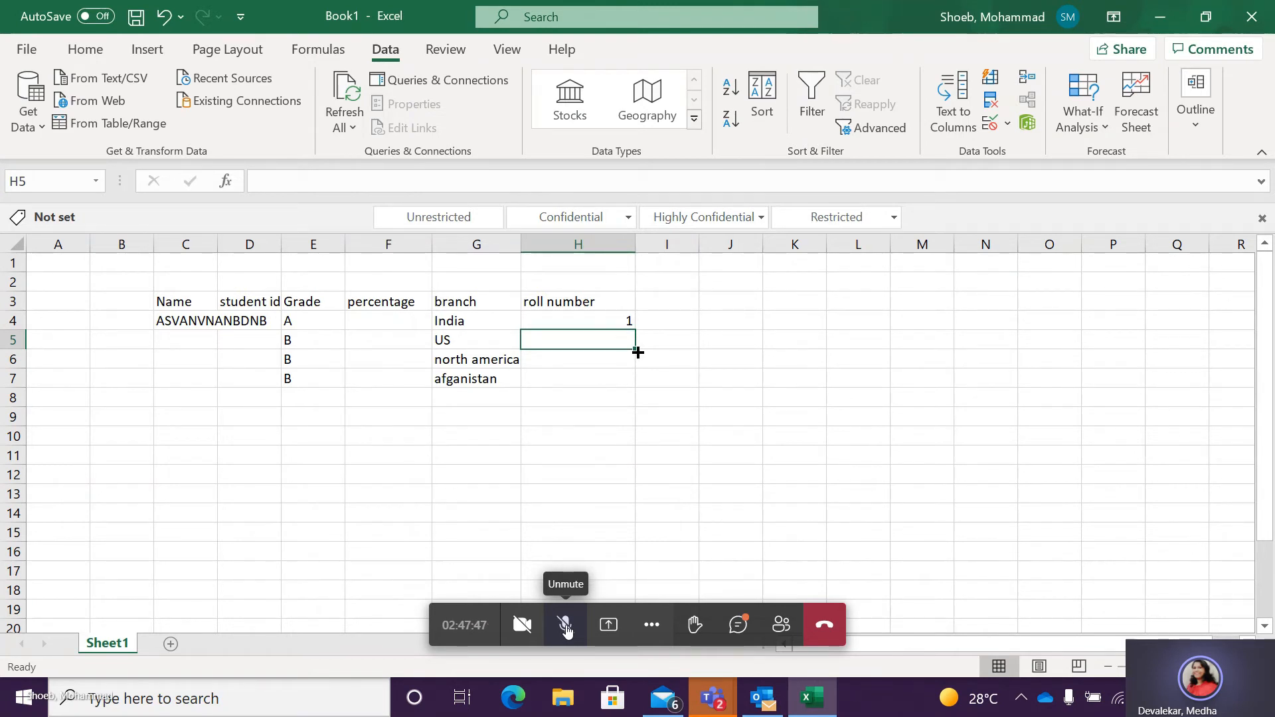
left_click_drag(635, 349, 644, 538)
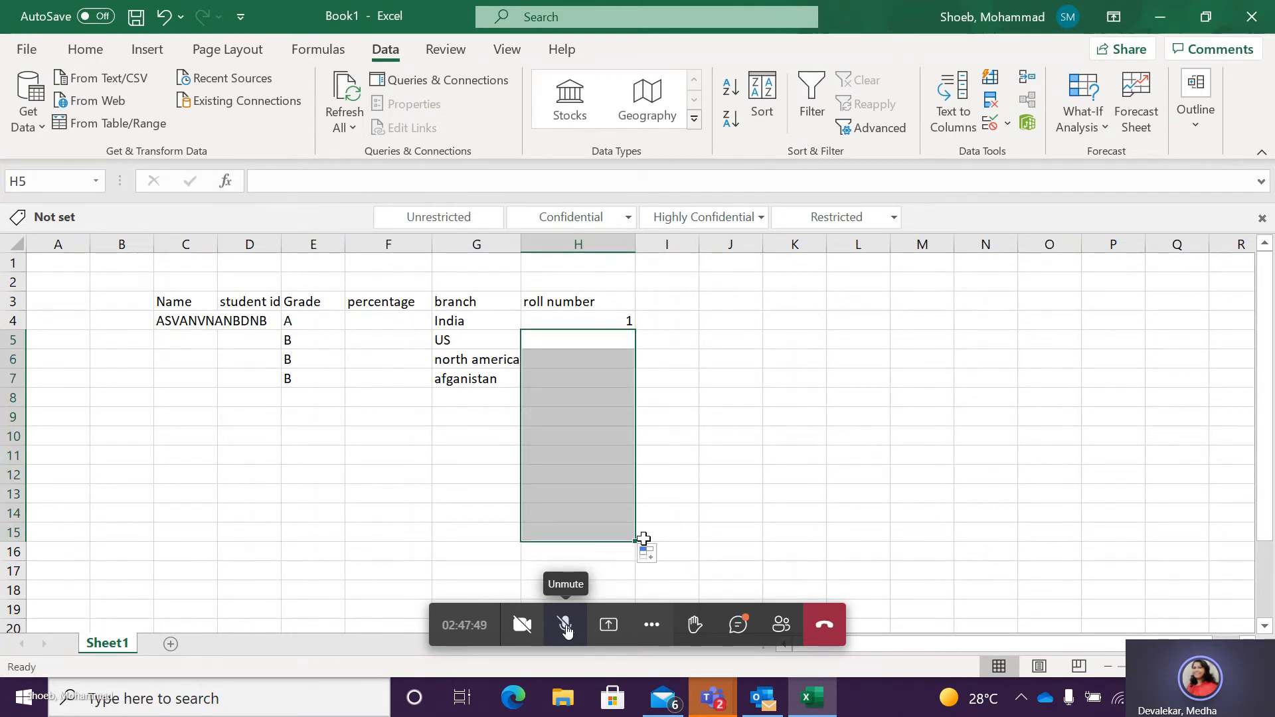
Enter the roll numbers 2 in H5 and 4 in H6.
left_click(579, 343)
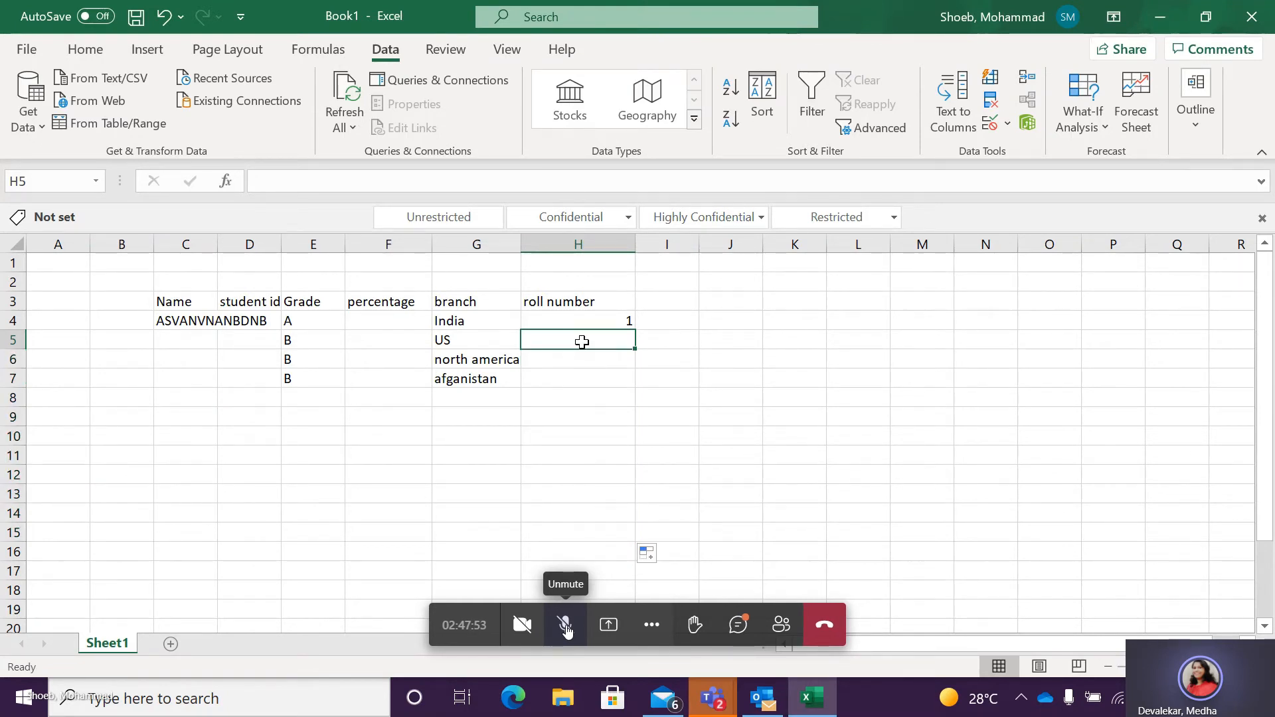
type("2")
left_click(582, 362)
type("4")
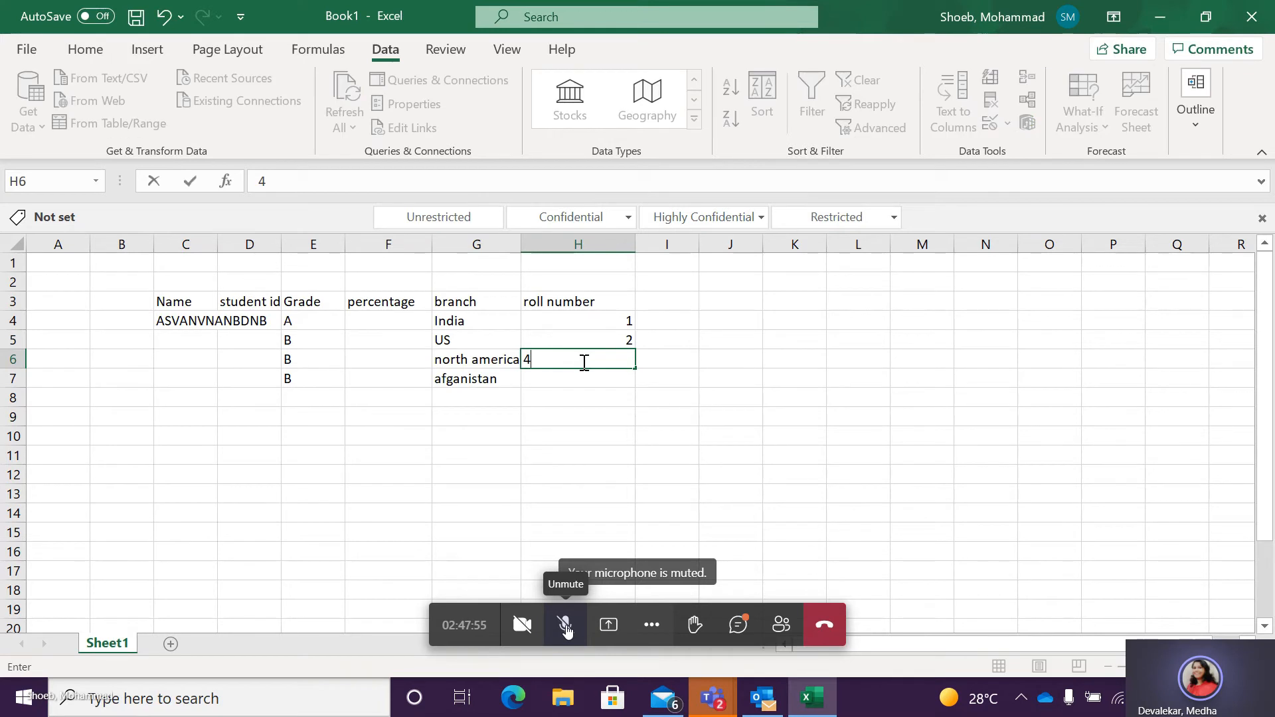
Test the roll number validation by trying to enter 101 in H7, and choose to retry the entry.
left_click(582, 376)
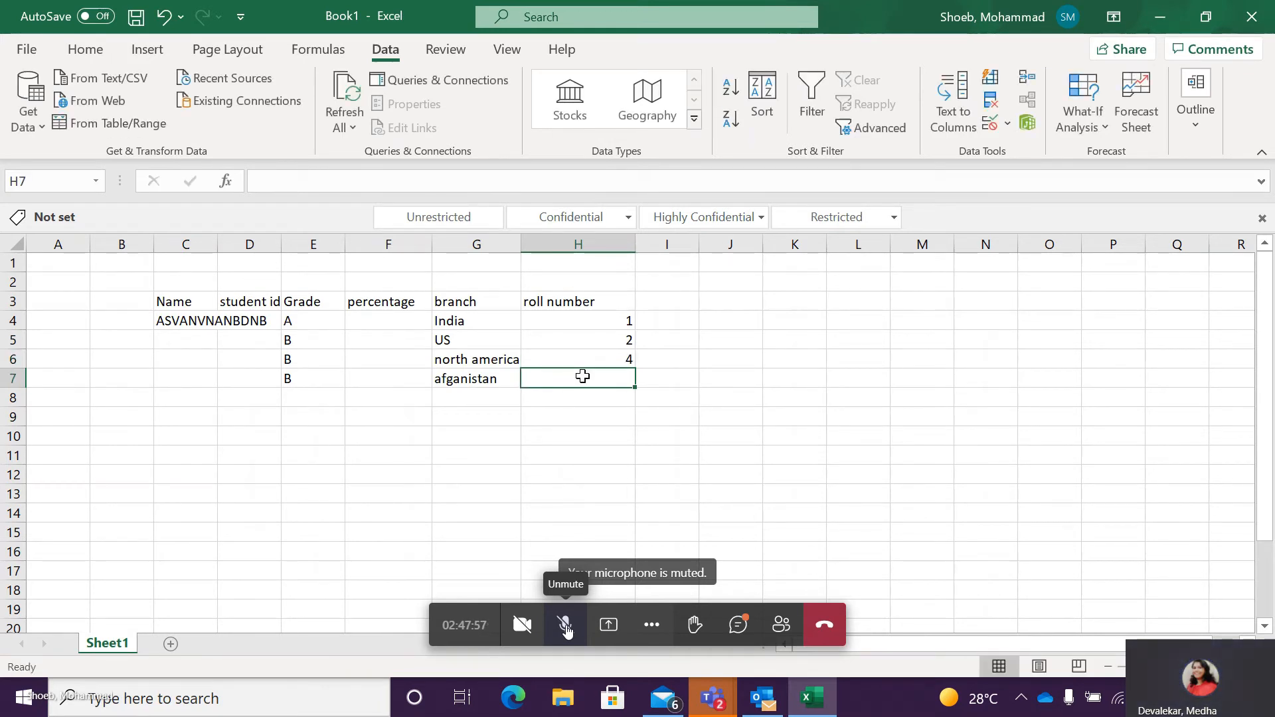
type("101")
key("Return")
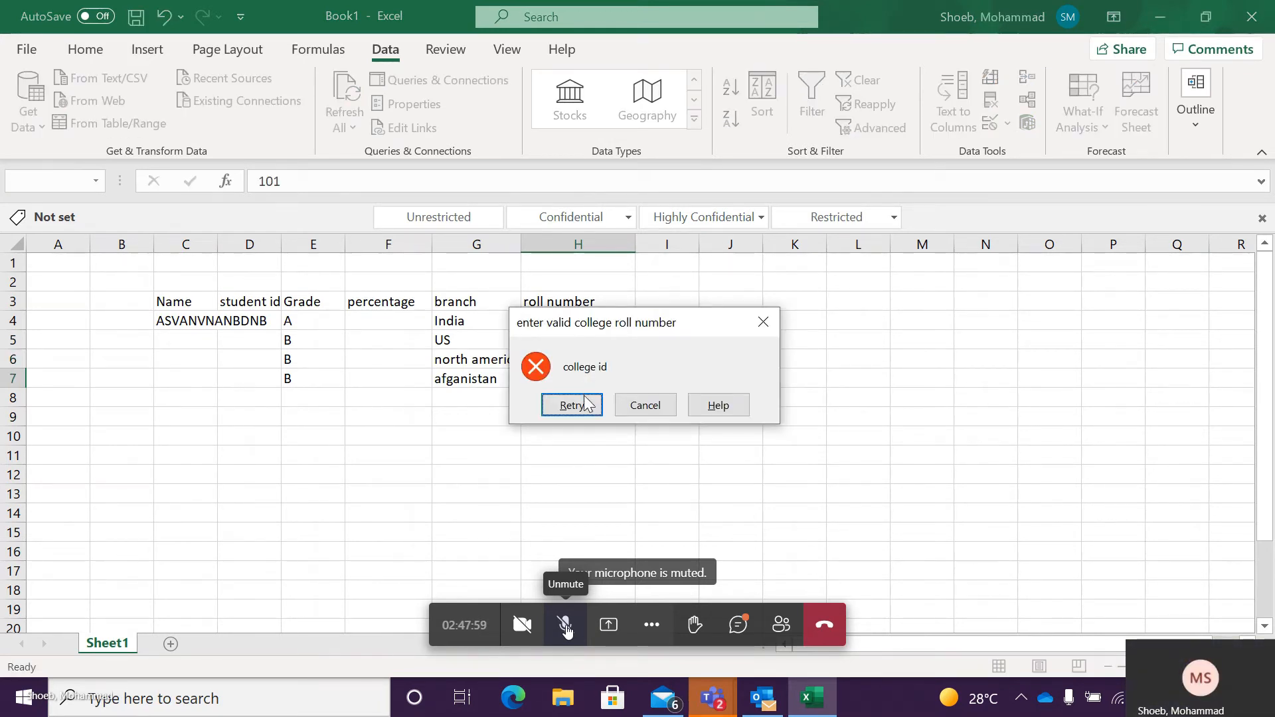
left_click(572, 405)
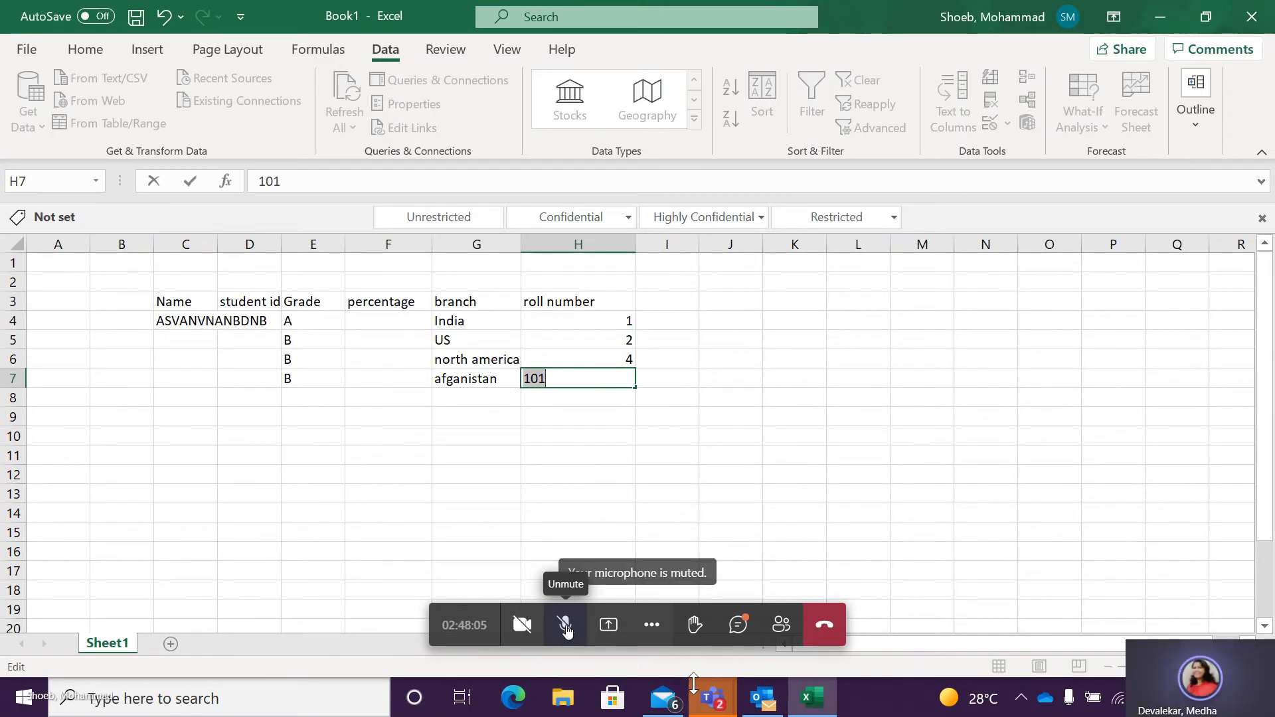
Switch to the PCS Training meeting window in Teams and stop sharing the screen.
mouse_move(721, 698)
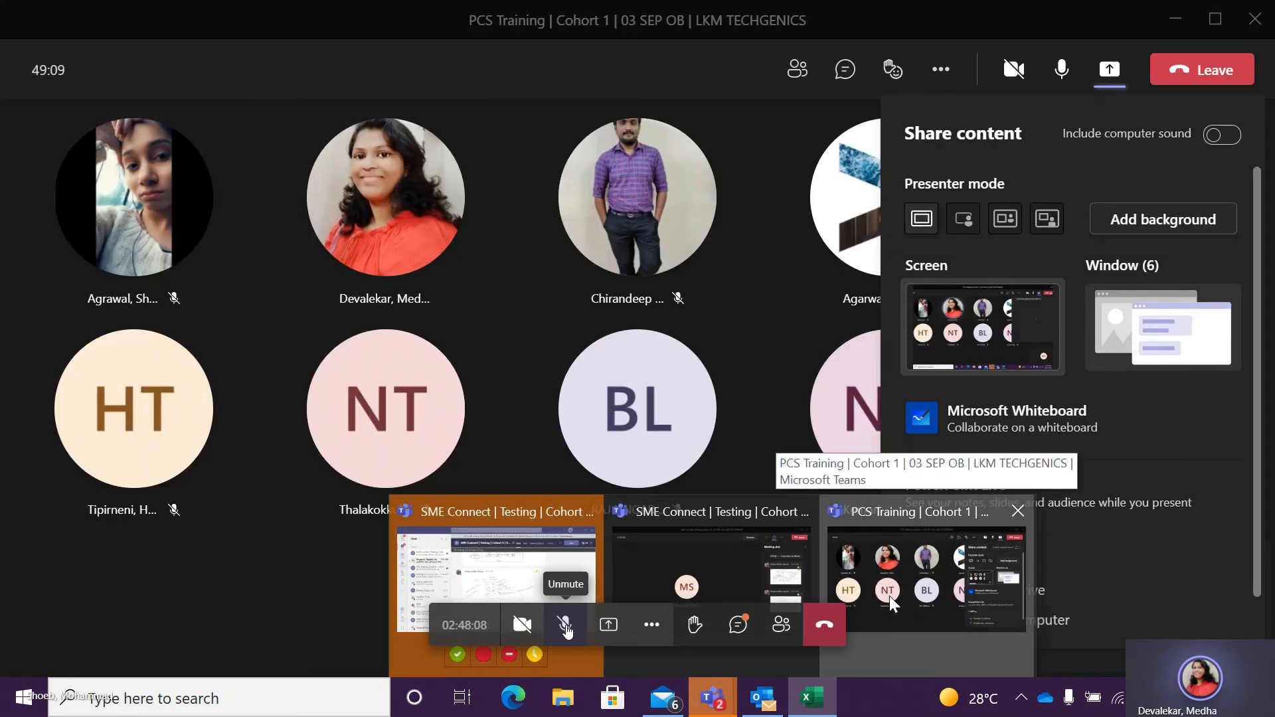
left_click(890, 596)
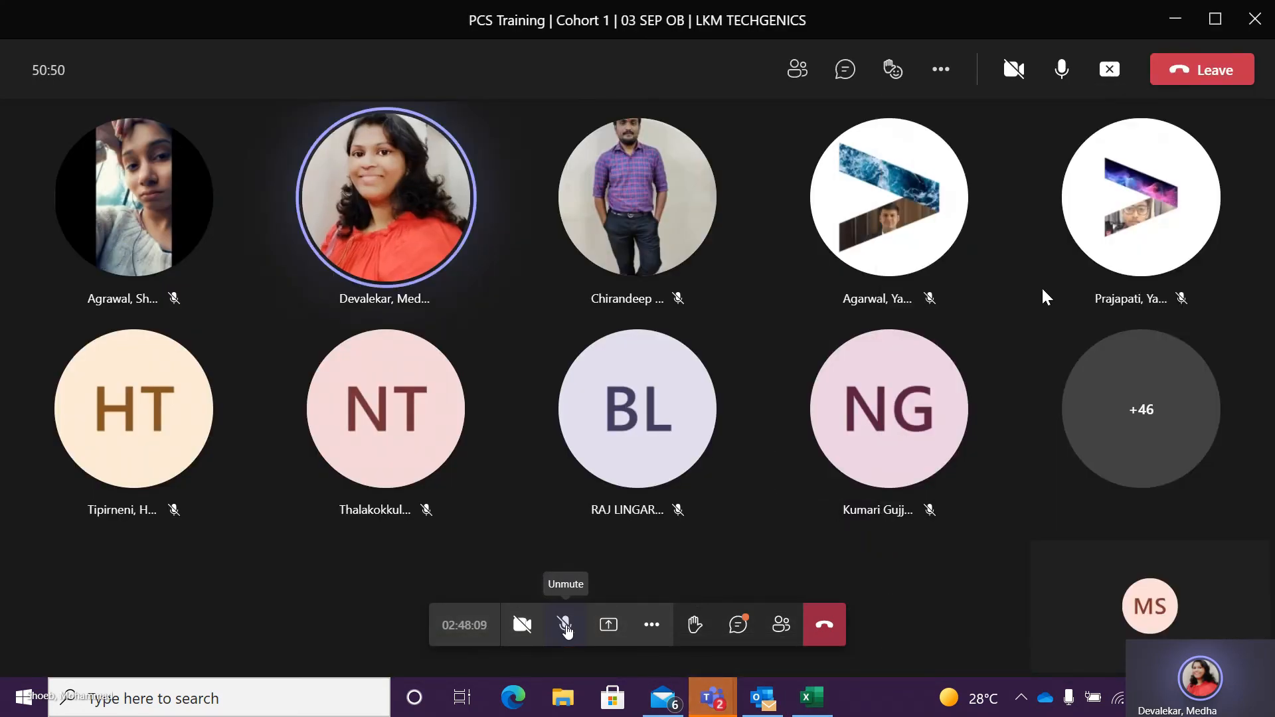
left_click(1110, 71)
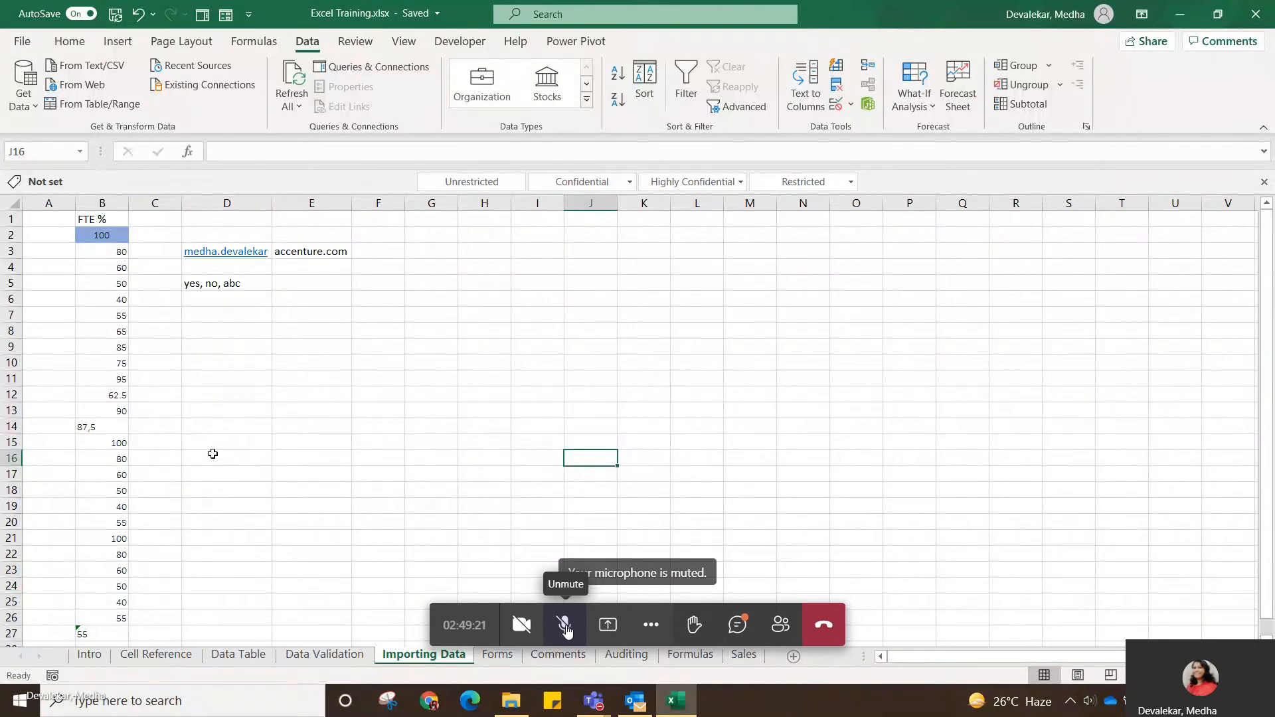
On the Importing Data sheet of Excel Training.xlsx, correct the FTE % value in B14 to 87.5.
double_click(92, 427)
key("BackSpace")
type(".")
key("Return")
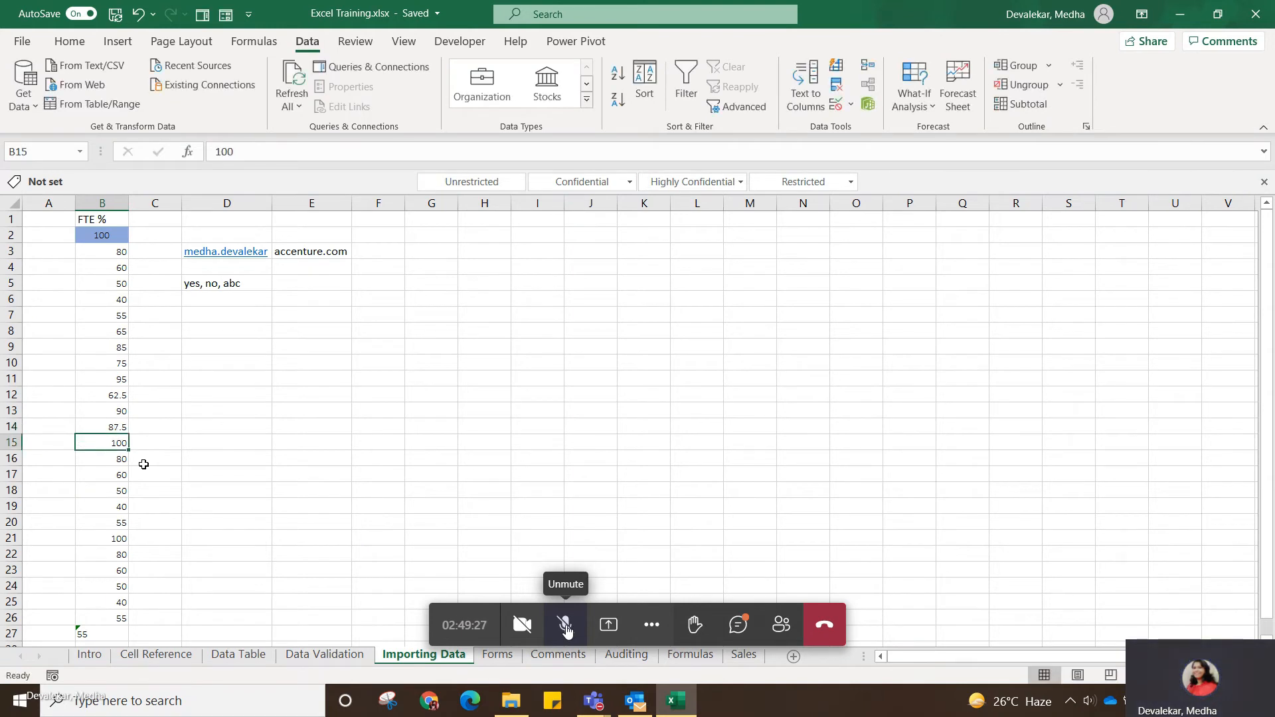
Convert the FTE % value stored as text in B27 to a number.
left_click(109, 638)
left_click(59, 635)
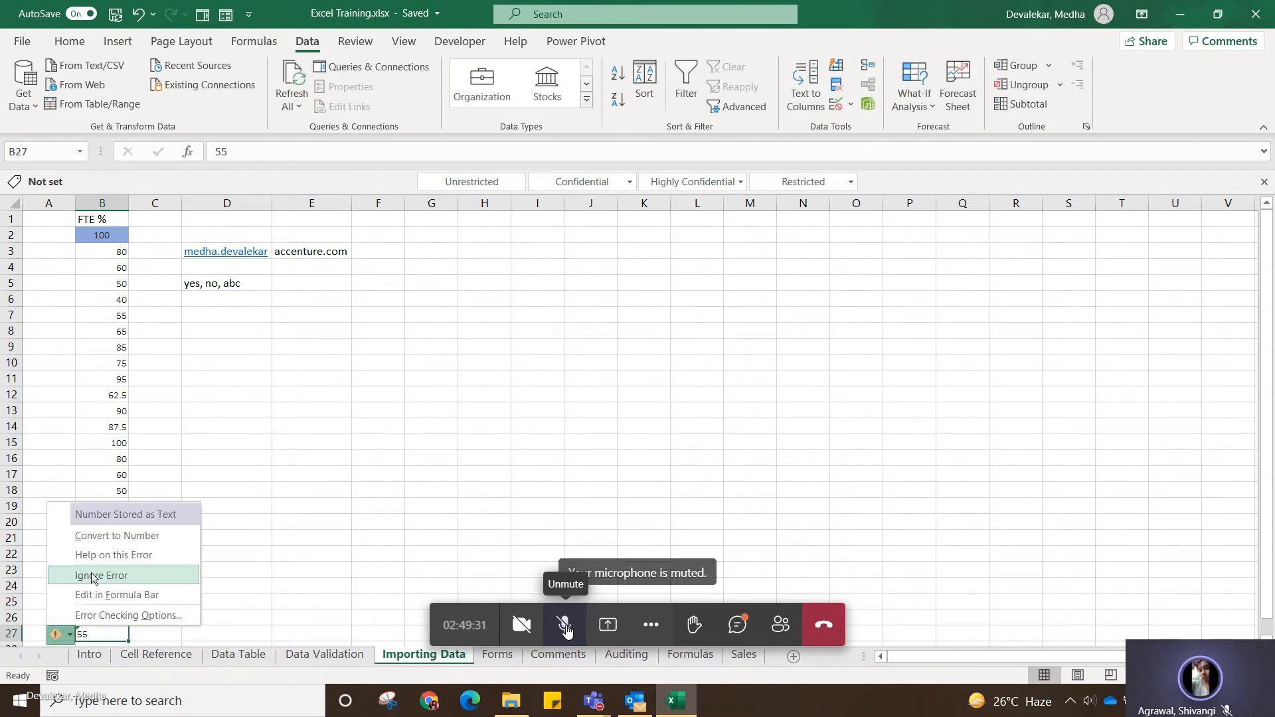
left_click(126, 537)
left_click(275, 463)
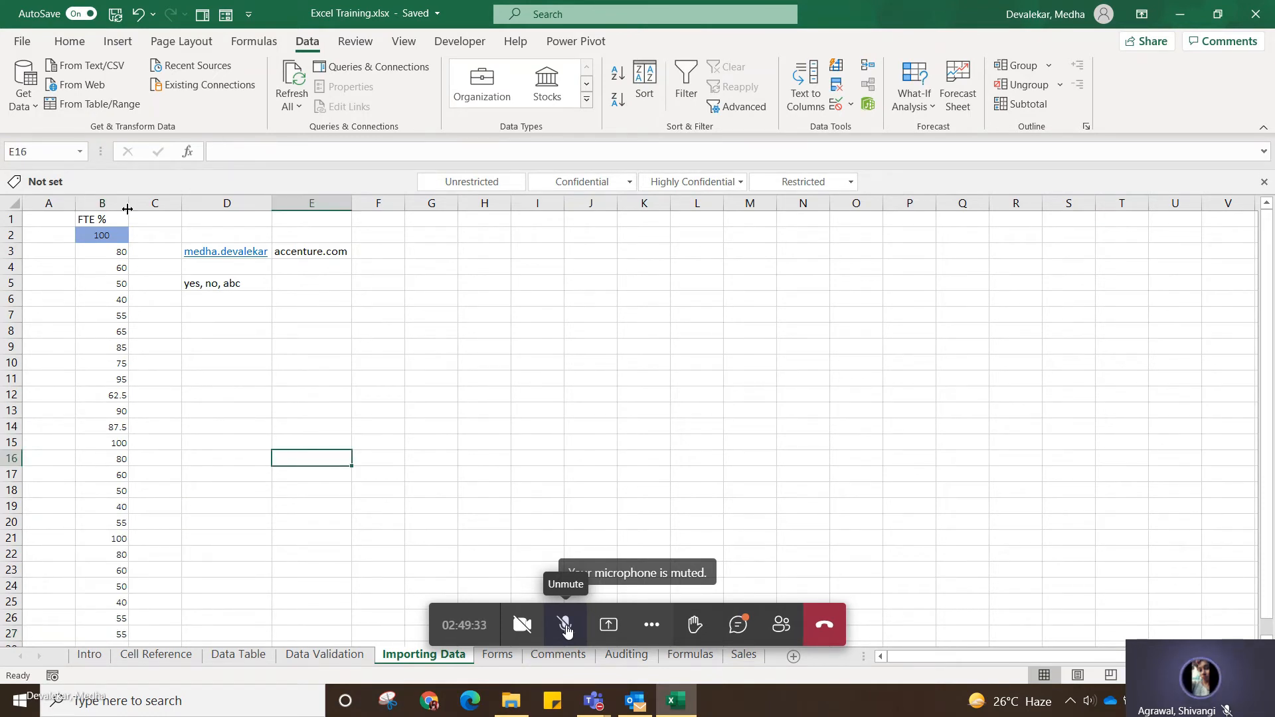
Copy the blue centred formatting of cell B2 onto the FTE % header in B1 with Format Painter.
left_click(102, 235)
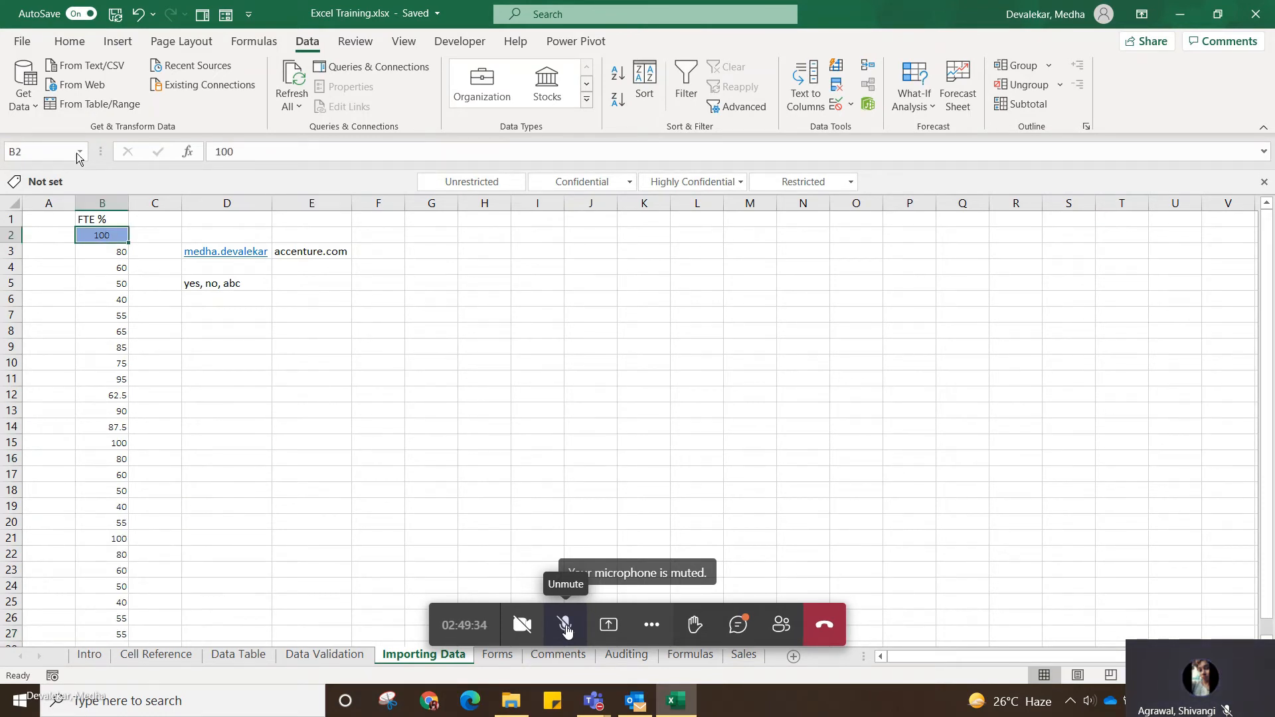
left_click(69, 41)
left_click(77, 106)
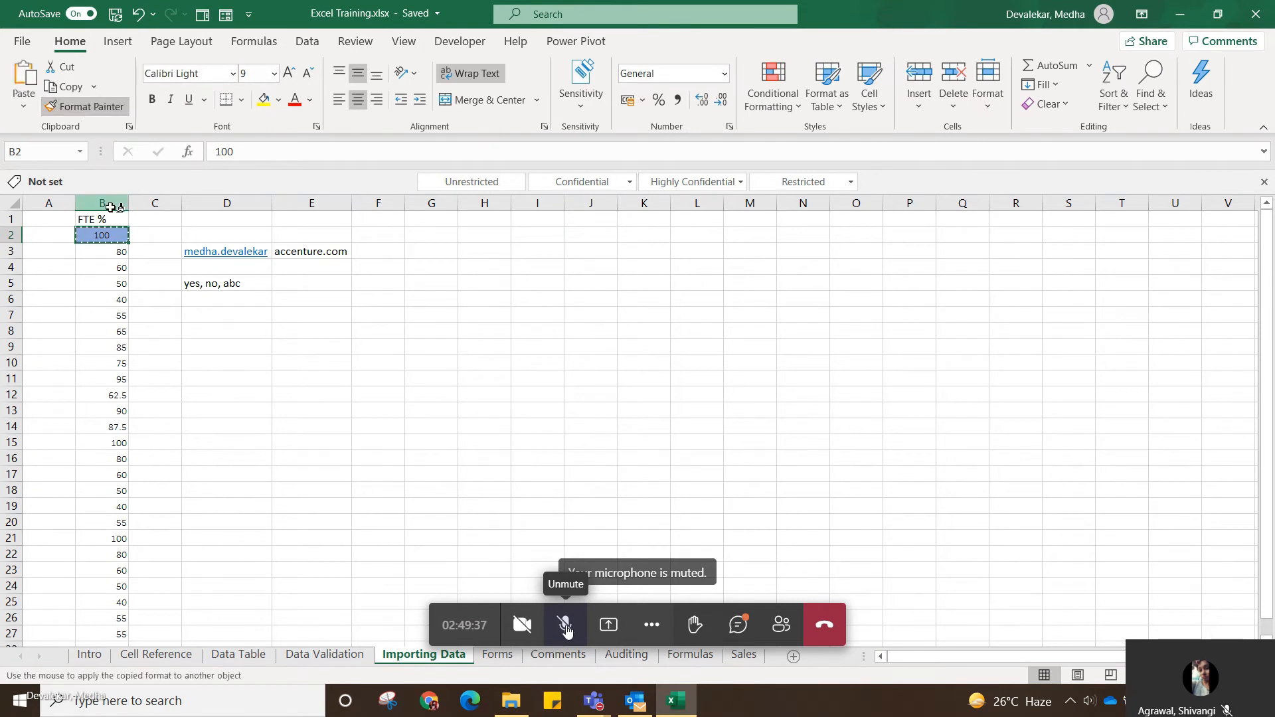
left_click(101, 219)
left_click(124, 256)
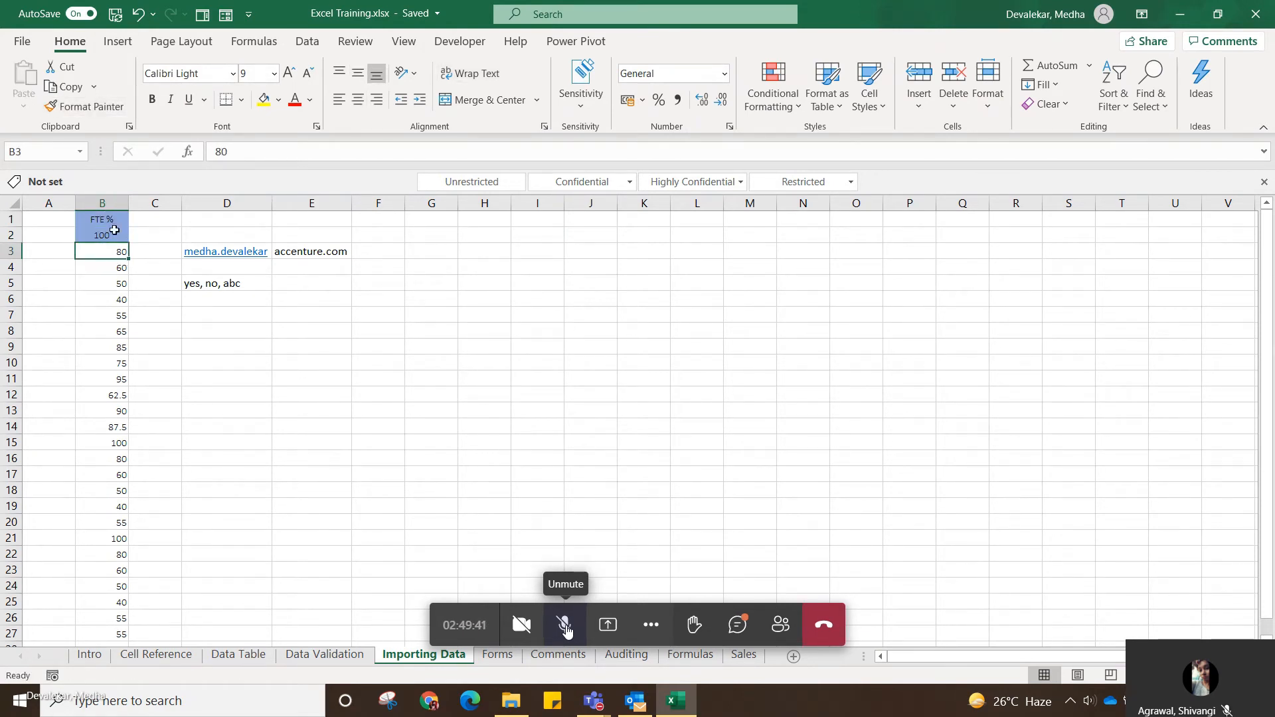
Copy the plain formatting of cell B3 onto the value in B2 with Format Painter.
left_click(118, 234)
left_click(117, 251)
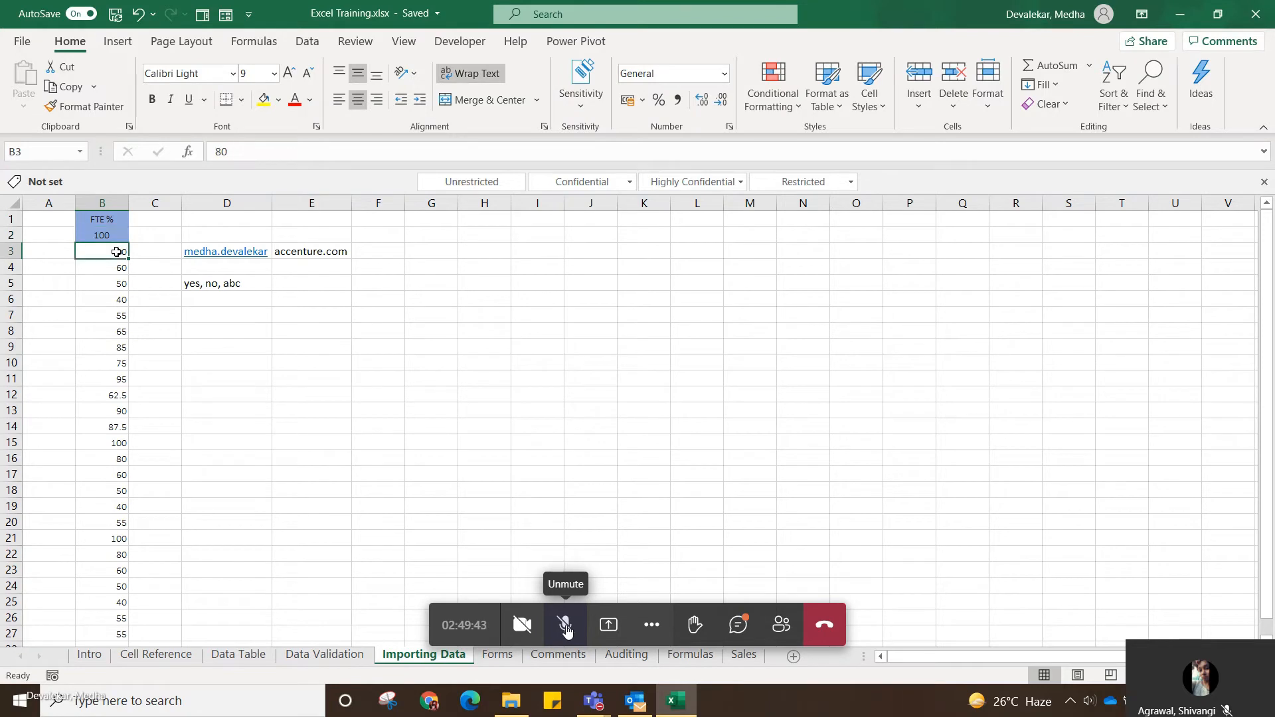
left_click(109, 107)
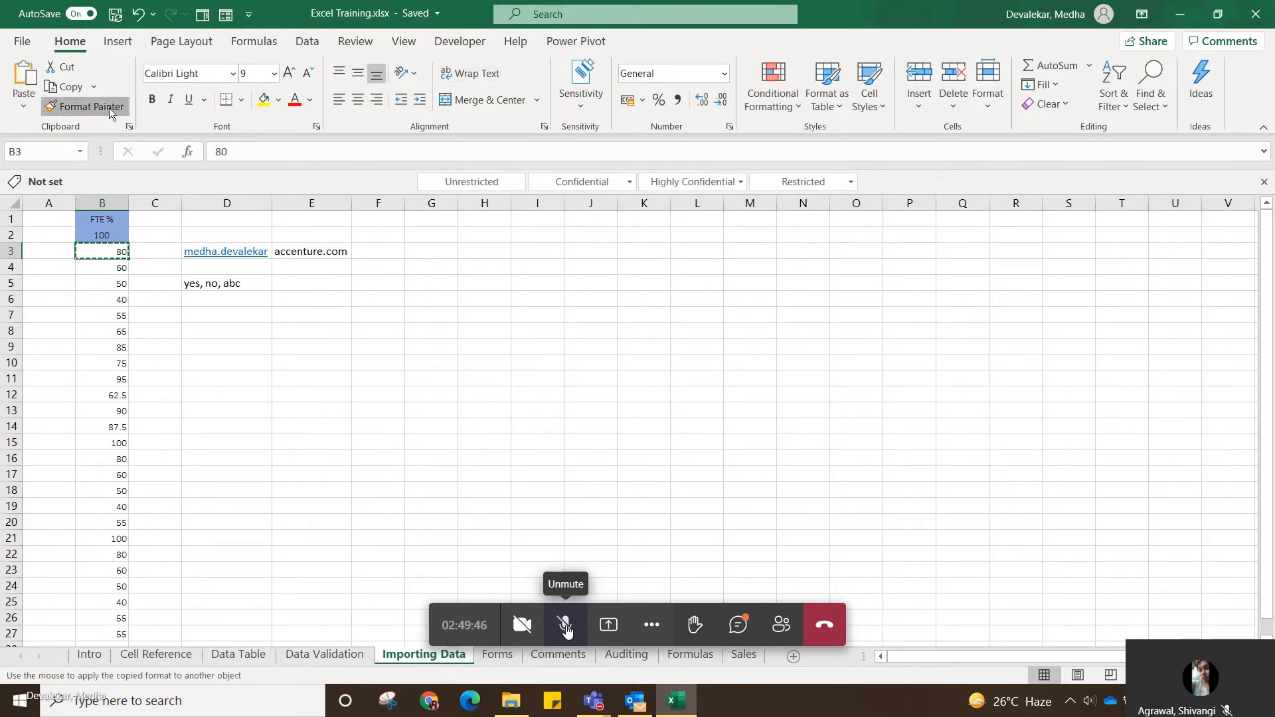
left_click(113, 235)
left_click(454, 404)
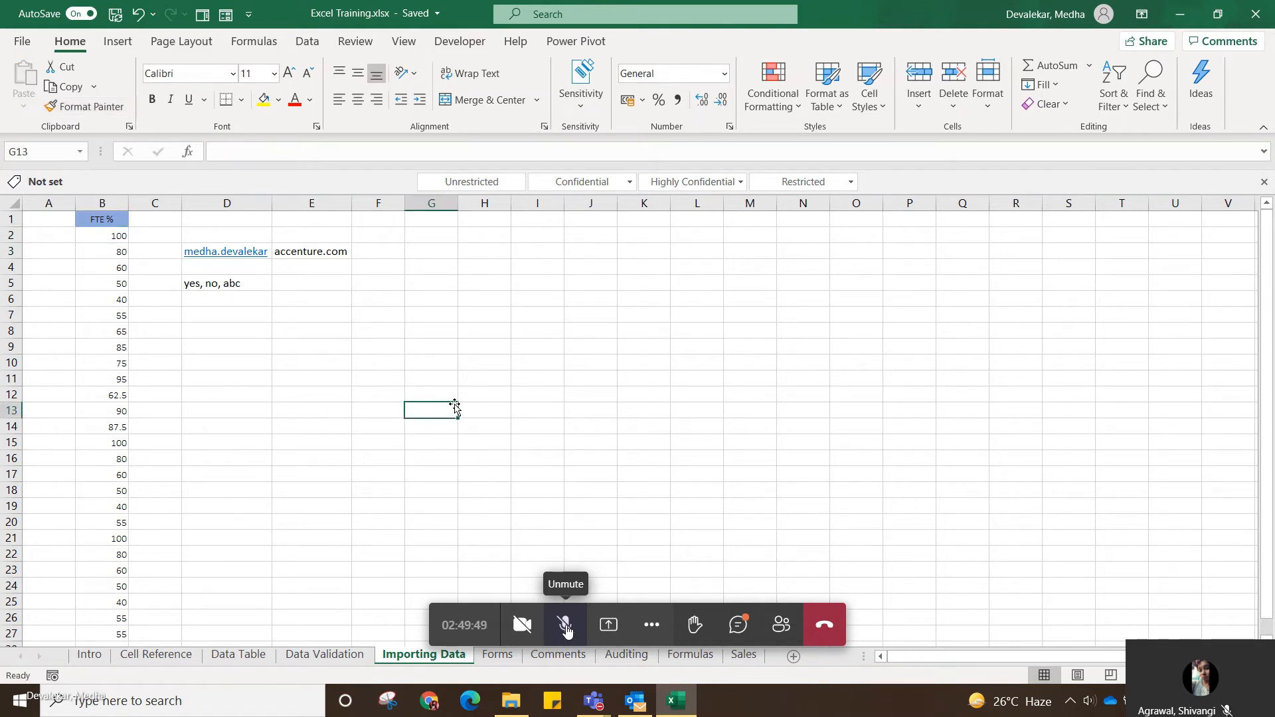
Clear the leftover Text to Columns sample entries by deleting the contents of columns C to G.
left_click(1242, 557)
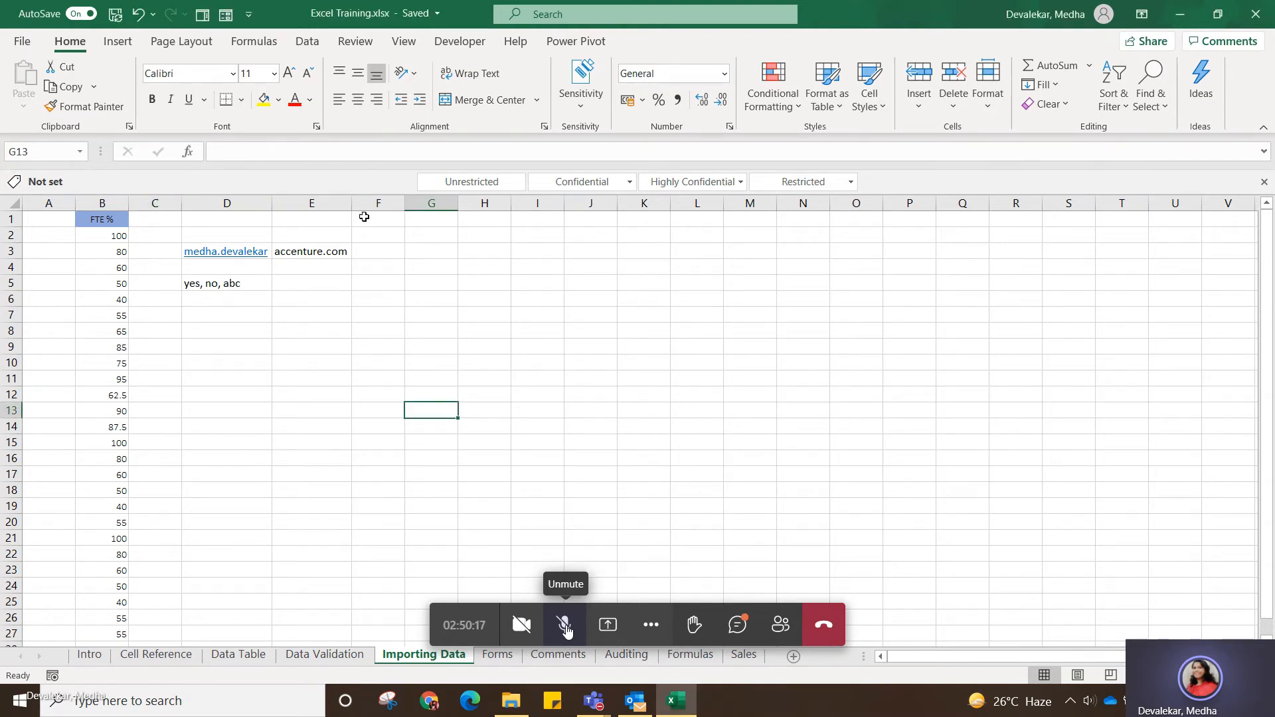
left_click_drag(172, 203, 429, 207)
key("Delete")
left_click(546, 472)
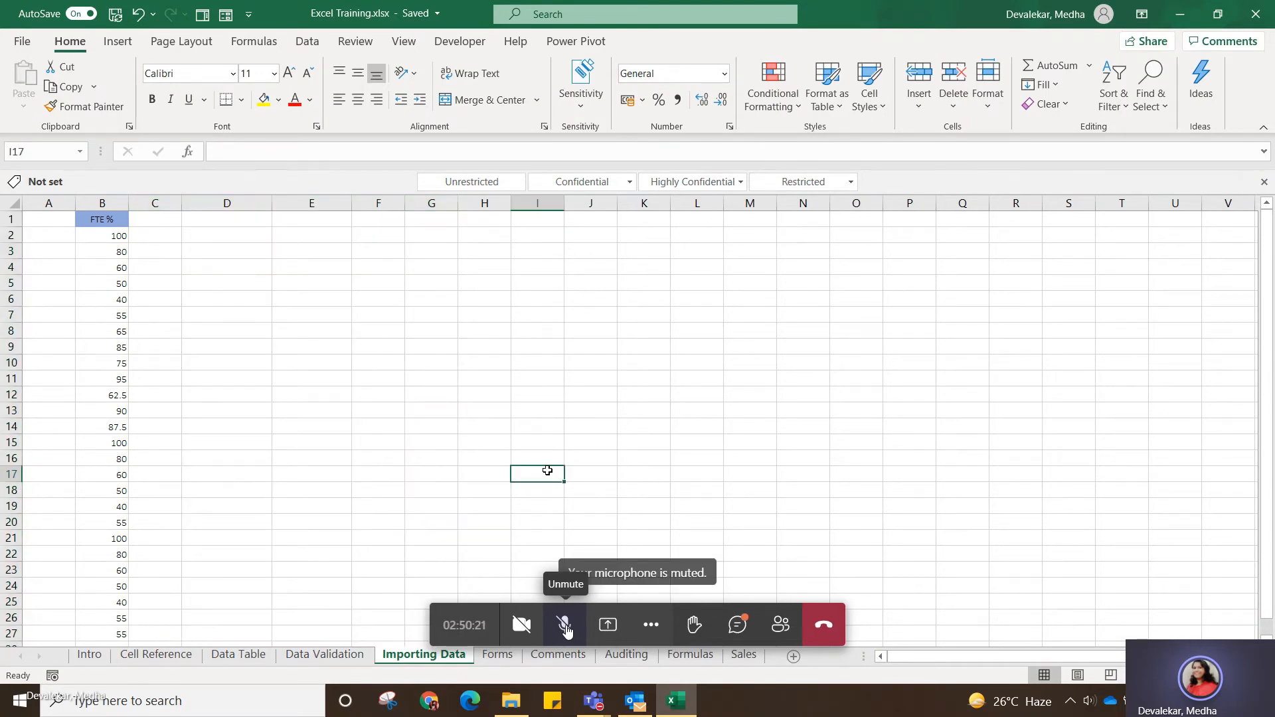
Look through the FTE % values in rows 2 to 27 for repeated entries, such as those in B7 and B27.
left_click_drag(13, 235, 19, 633)
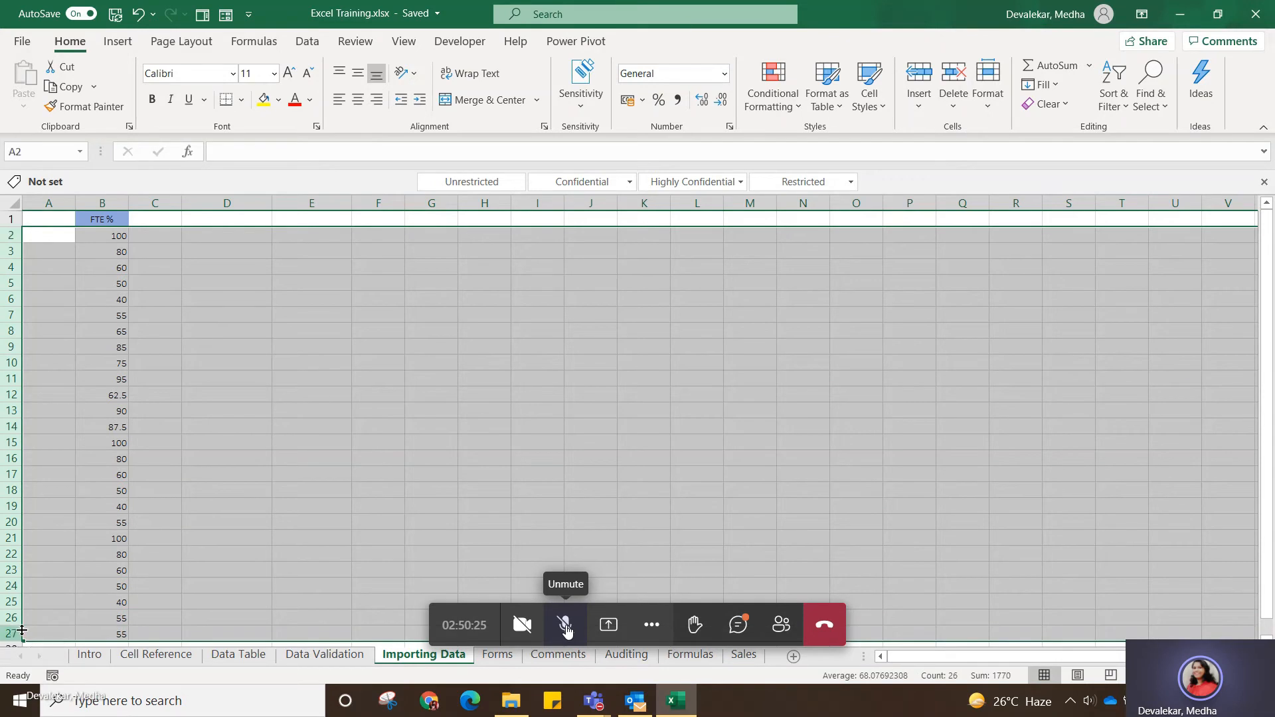
left_click(350, 496)
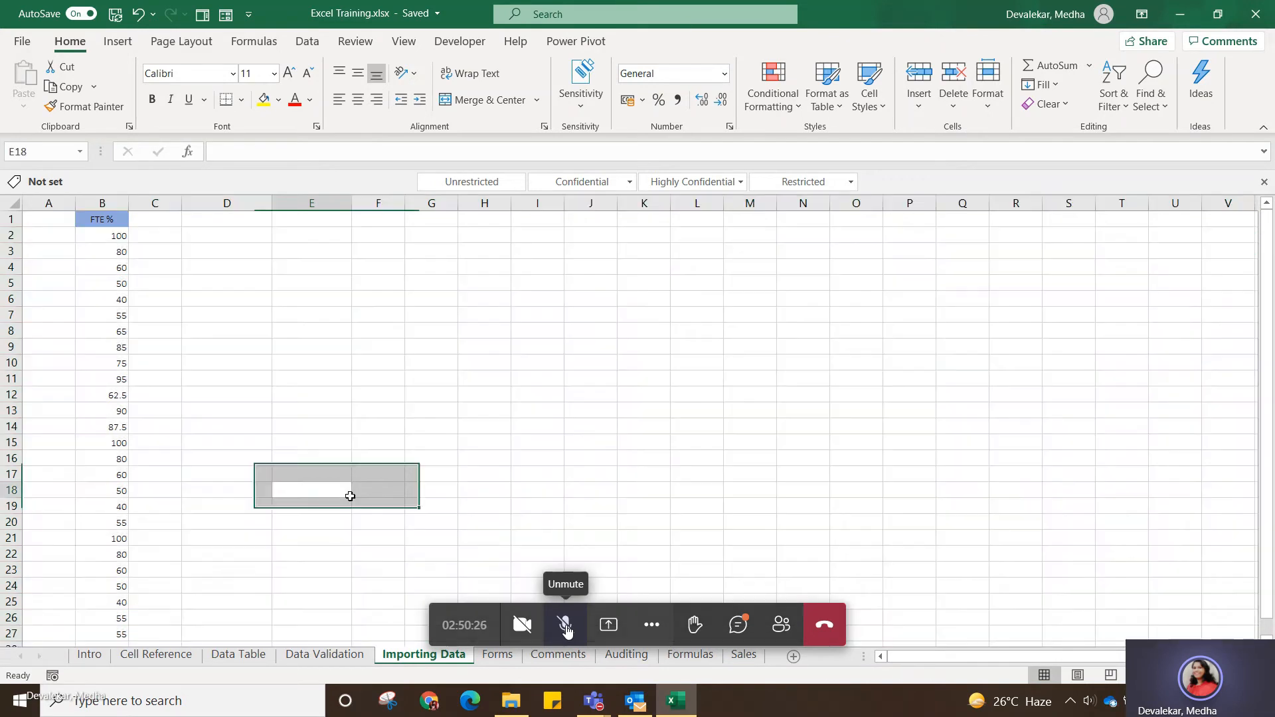
left_click(127, 312)
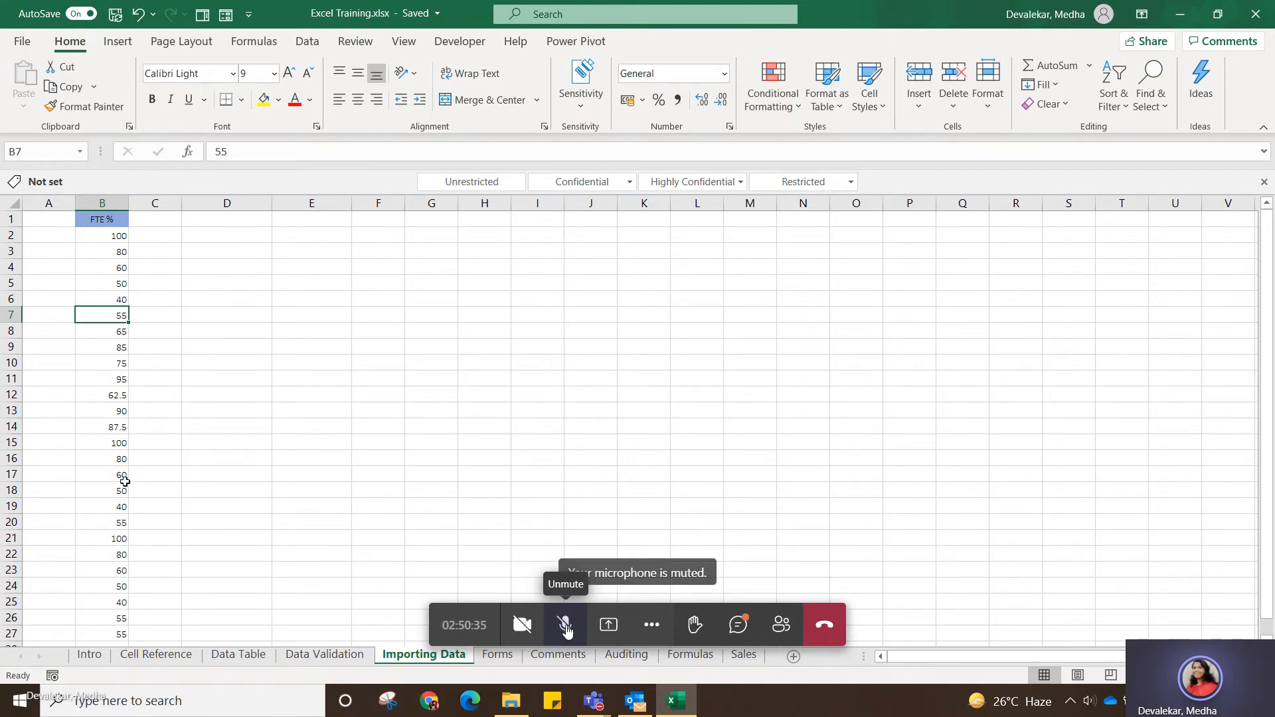
left_click(225, 476)
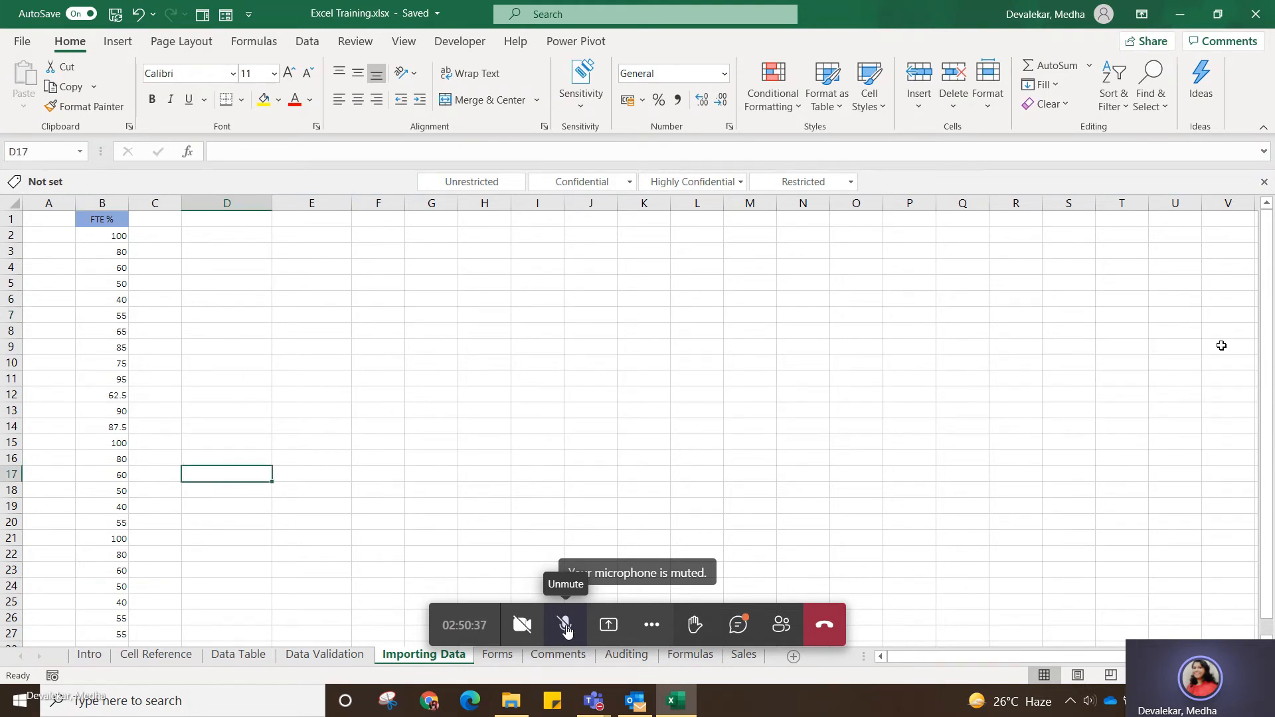
left_click(106, 637)
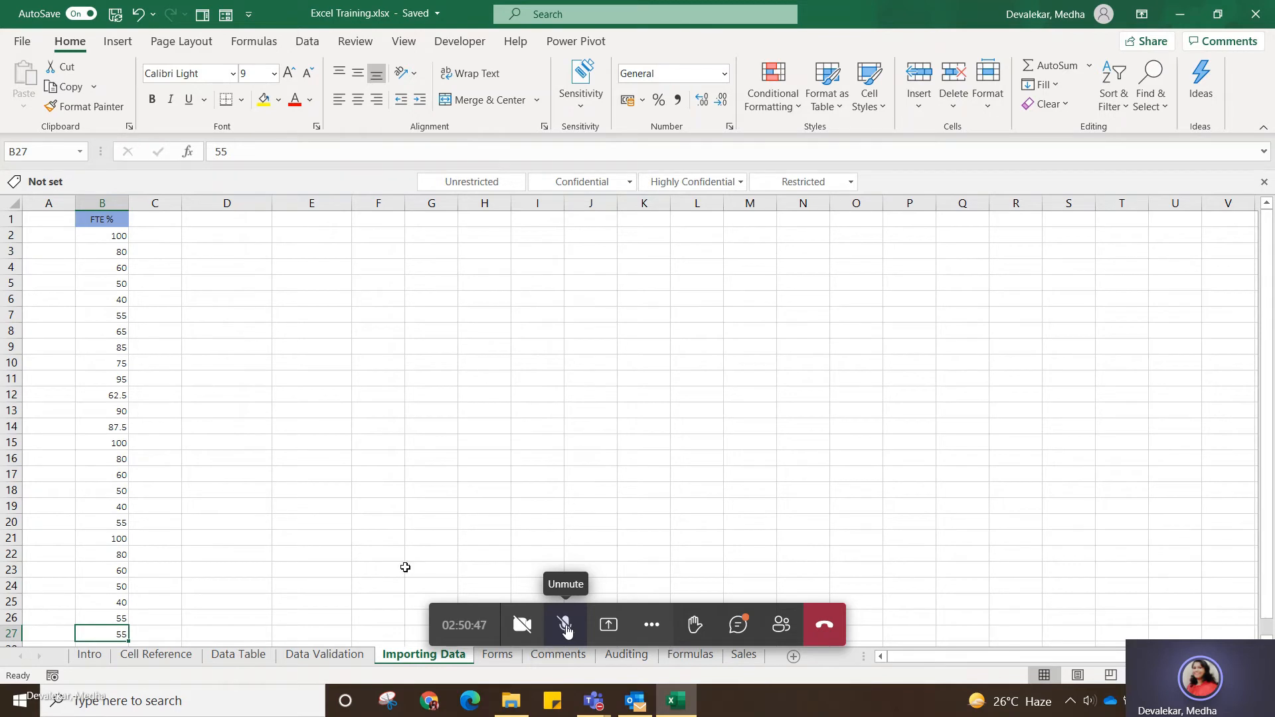
left_click(281, 405)
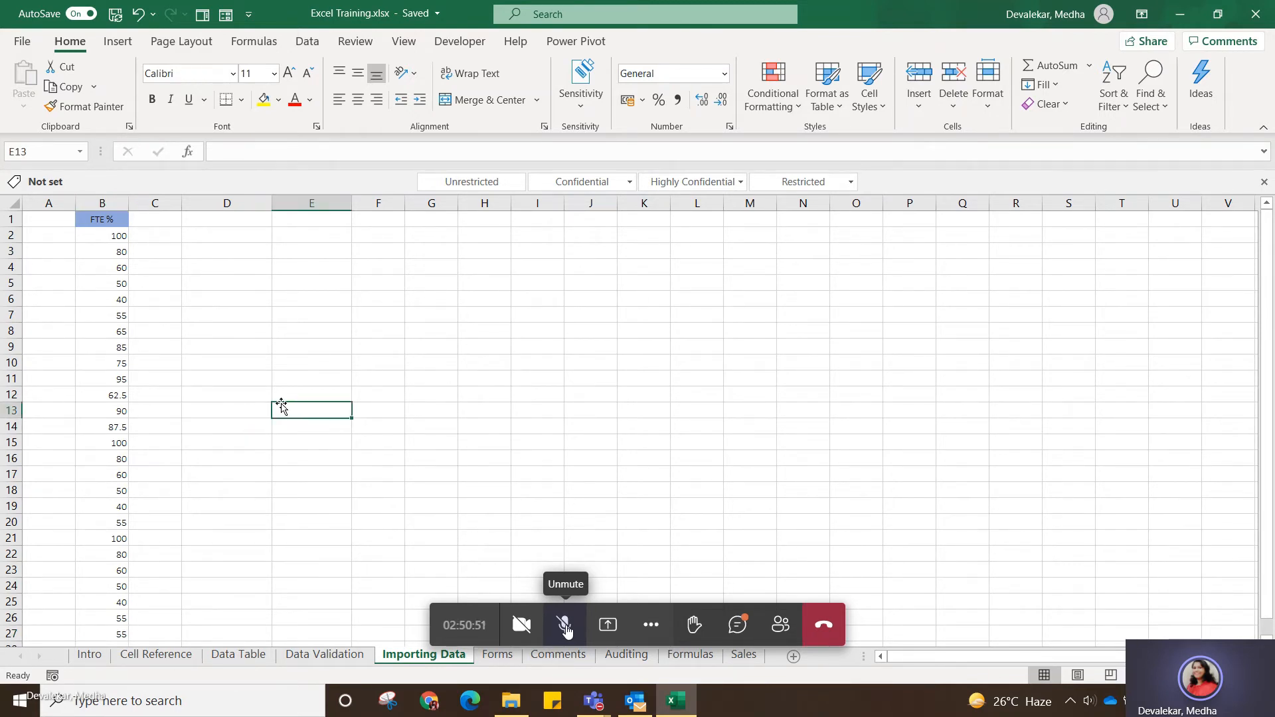
Remove the duplicate values from the FTE % column, treating the first row as a header.
left_click(109, 204)
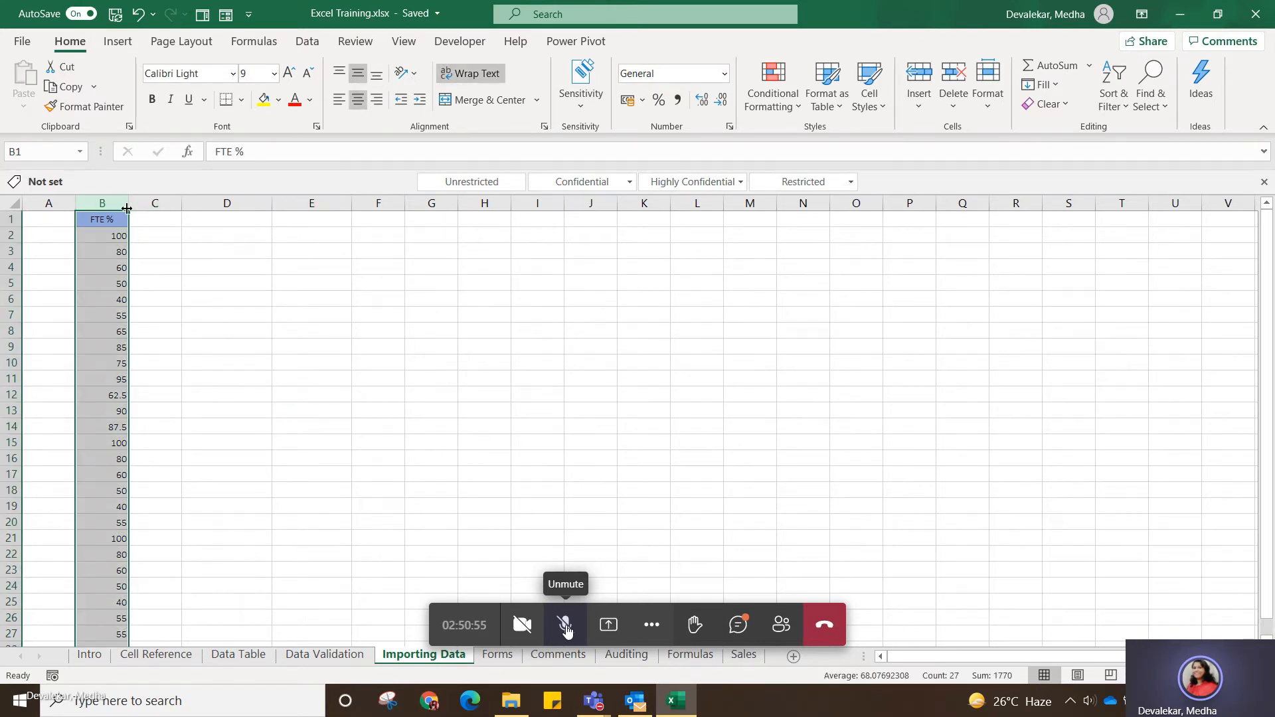
left_click(114, 207)
mouse_move(114, 207)
left_mouse_down()
mouse_move(526, 214)
mouse_move(339, 219)
mouse_move(112, 202)
left_mouse_up()
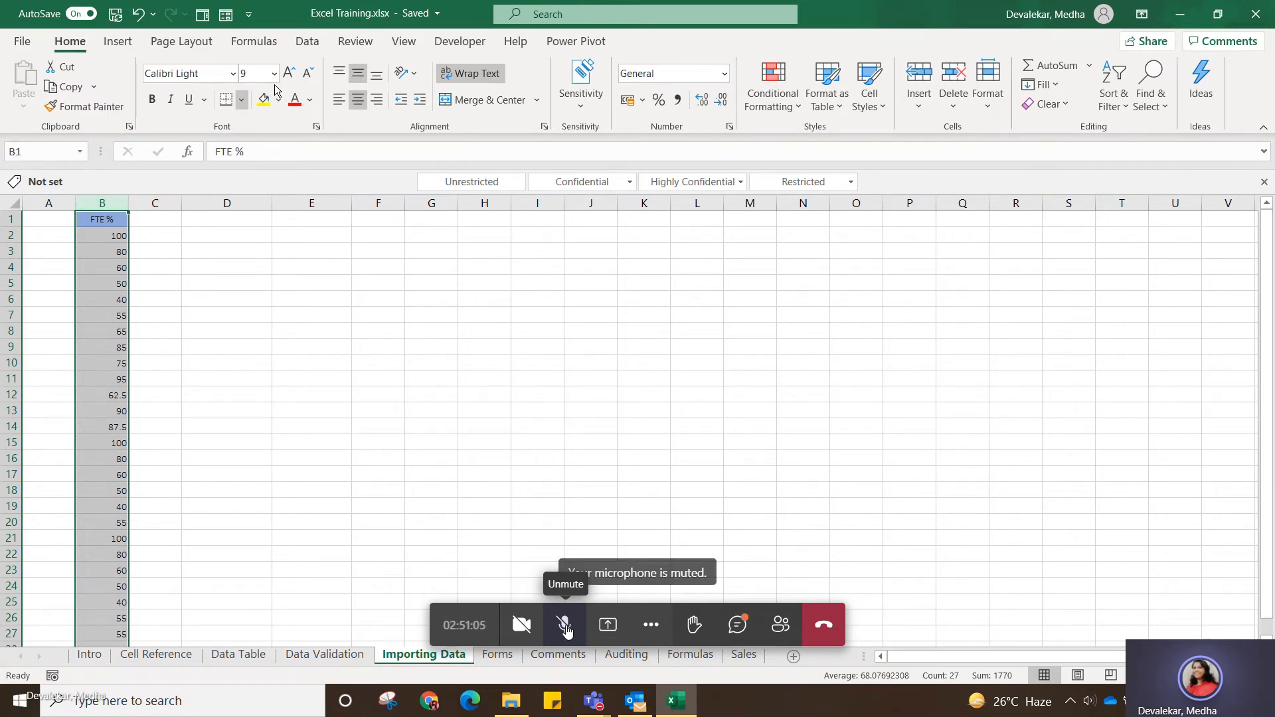
left_click(303, 42)
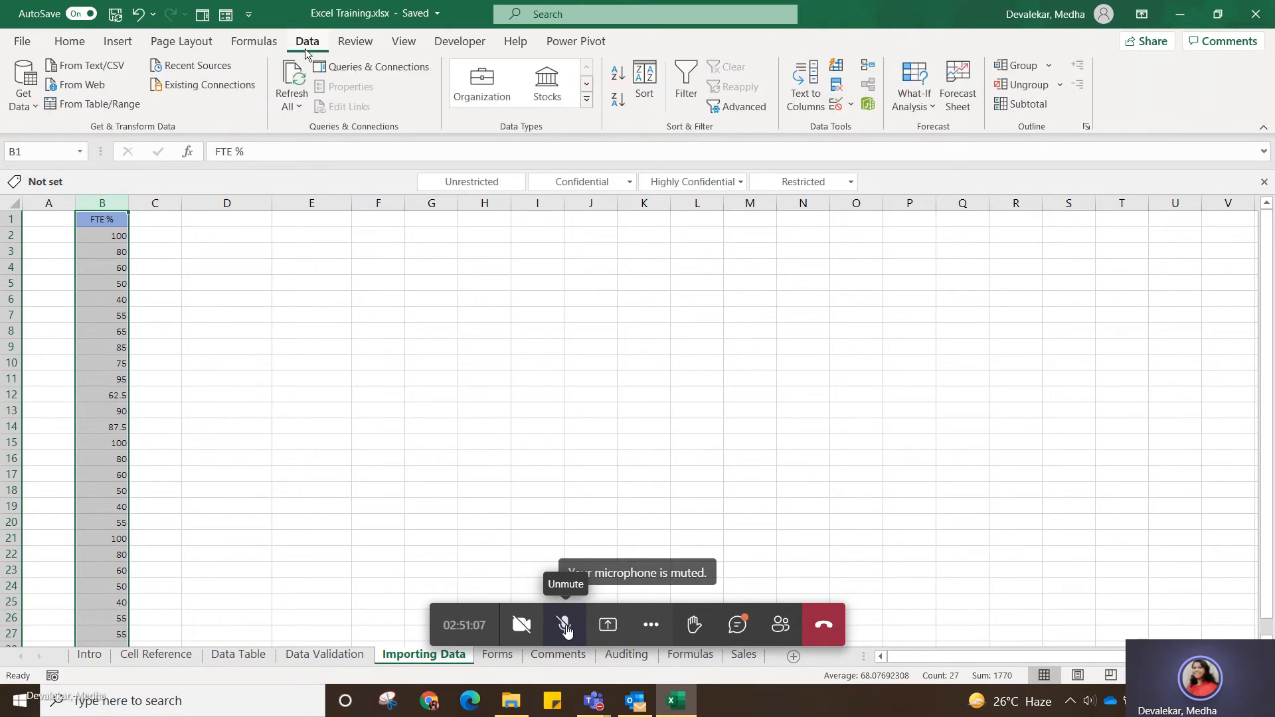
left_click(837, 89)
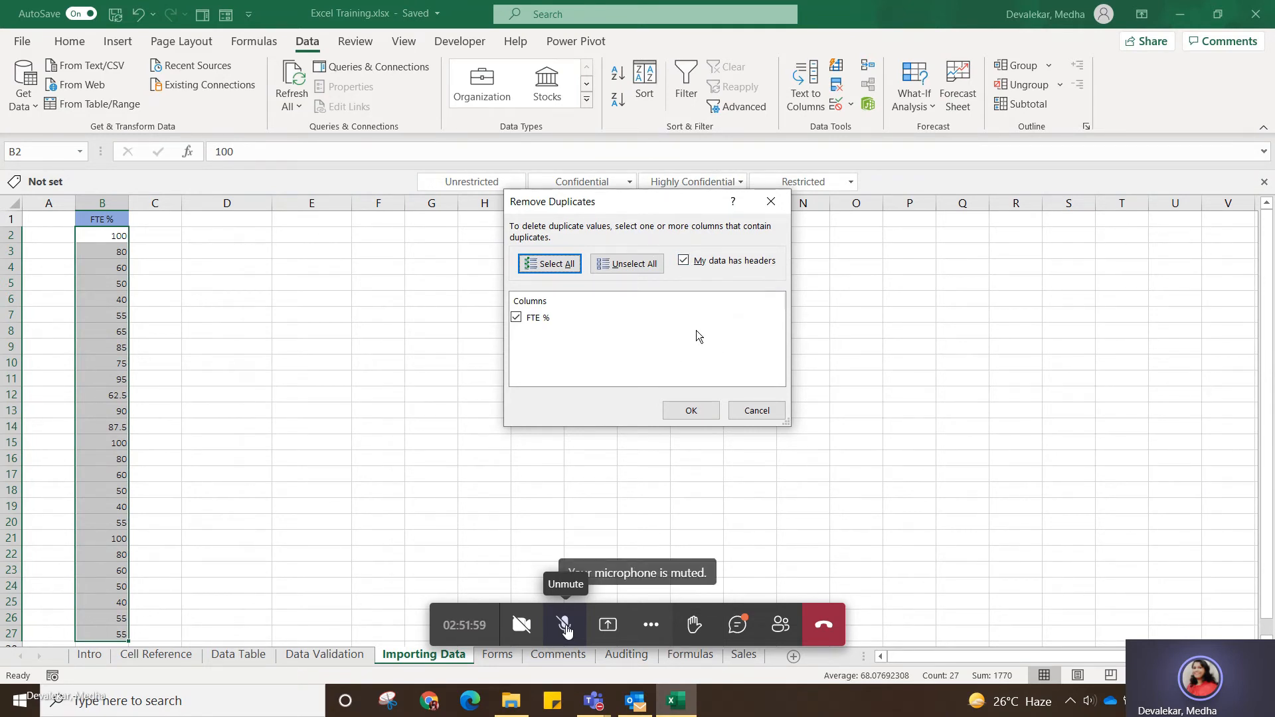
left_click(691, 412)
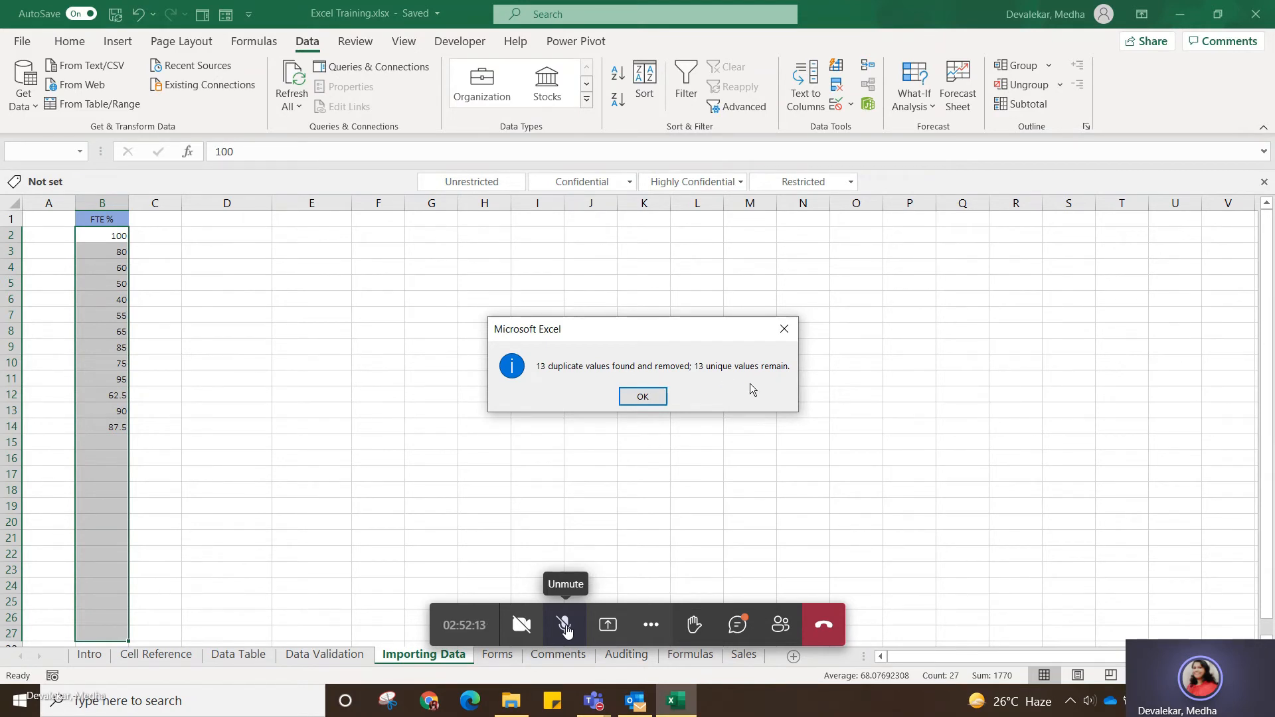
left_click(650, 400)
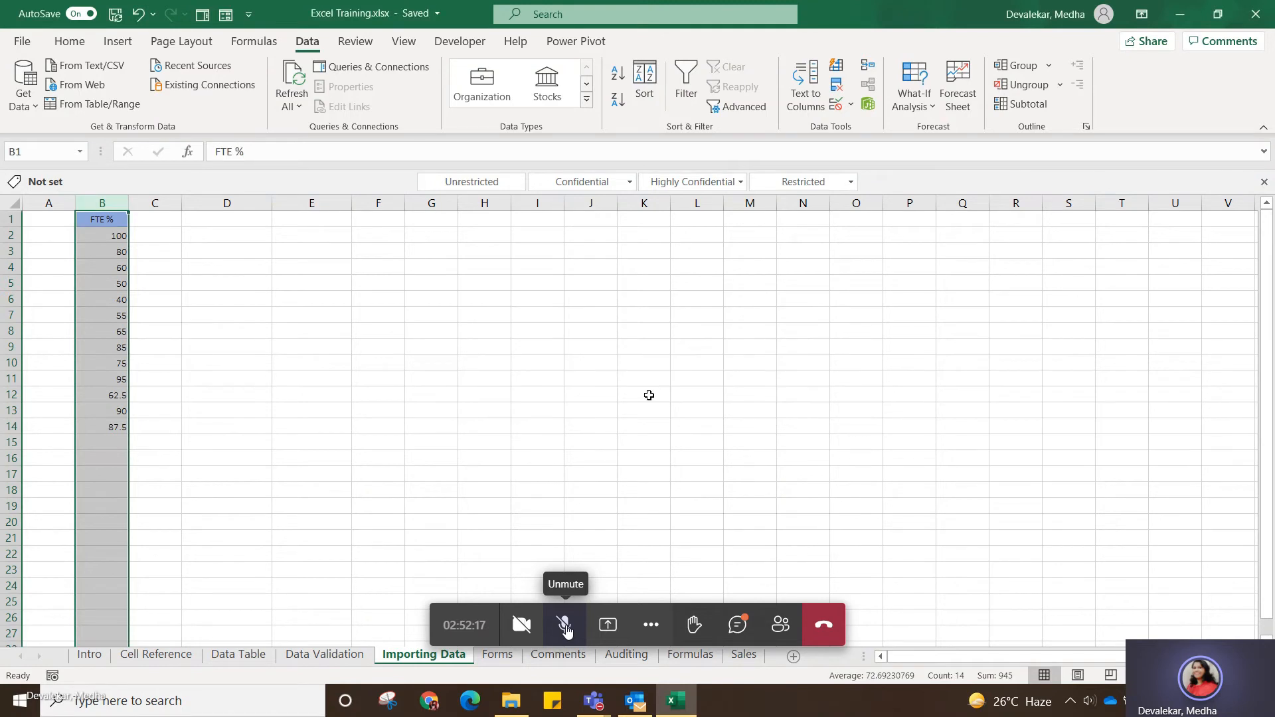
left_click(321, 487)
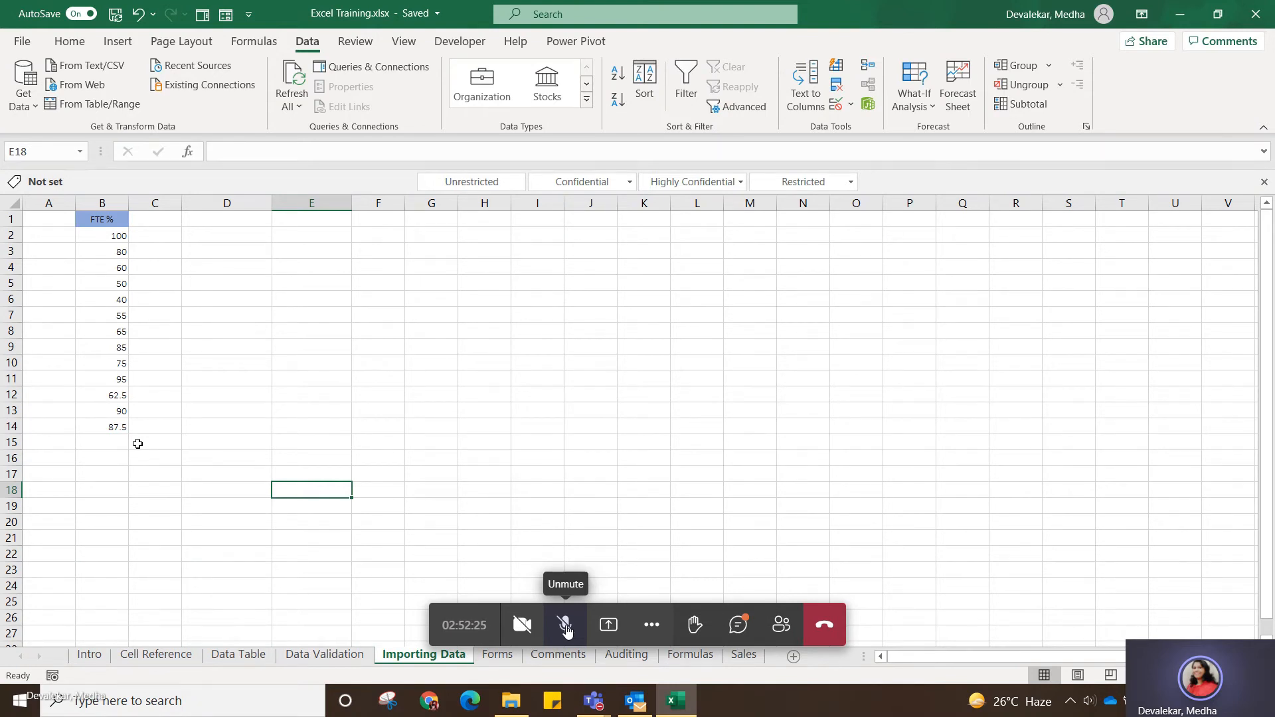
Run Remove Duplicates on the FTE % column again to check for any remaining repeats.
left_click(116, 197)
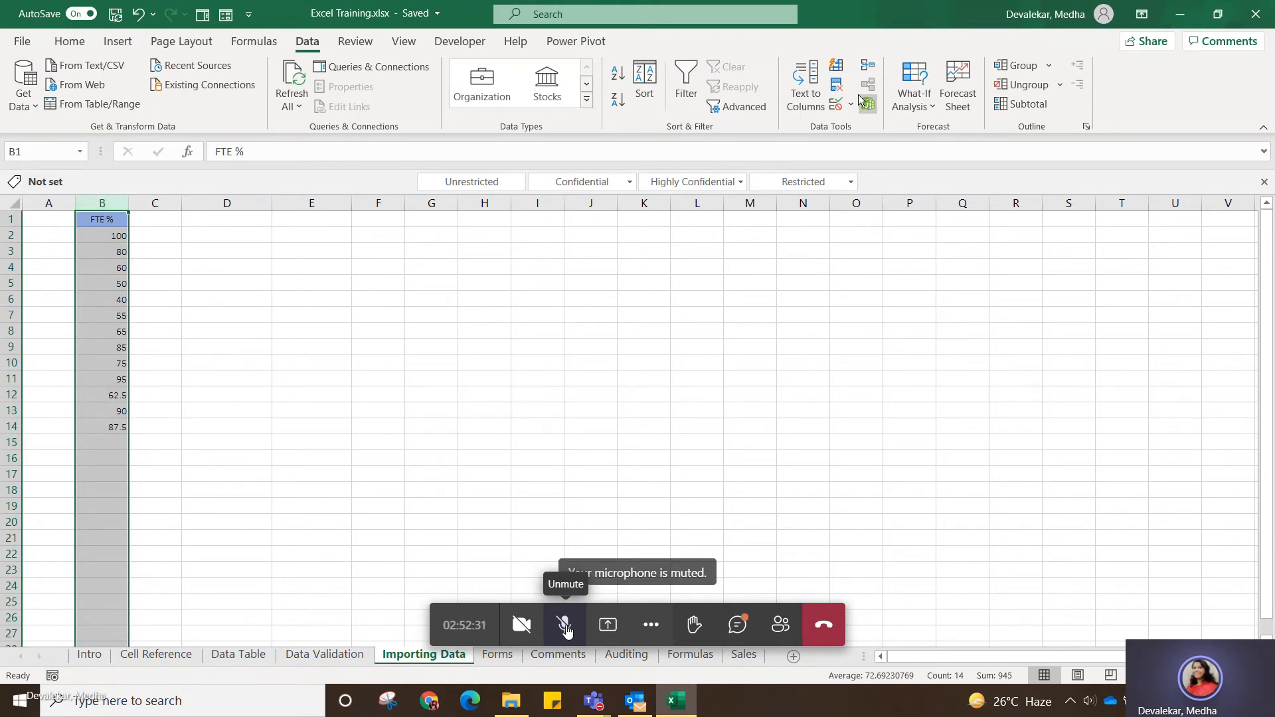
left_click(837, 85)
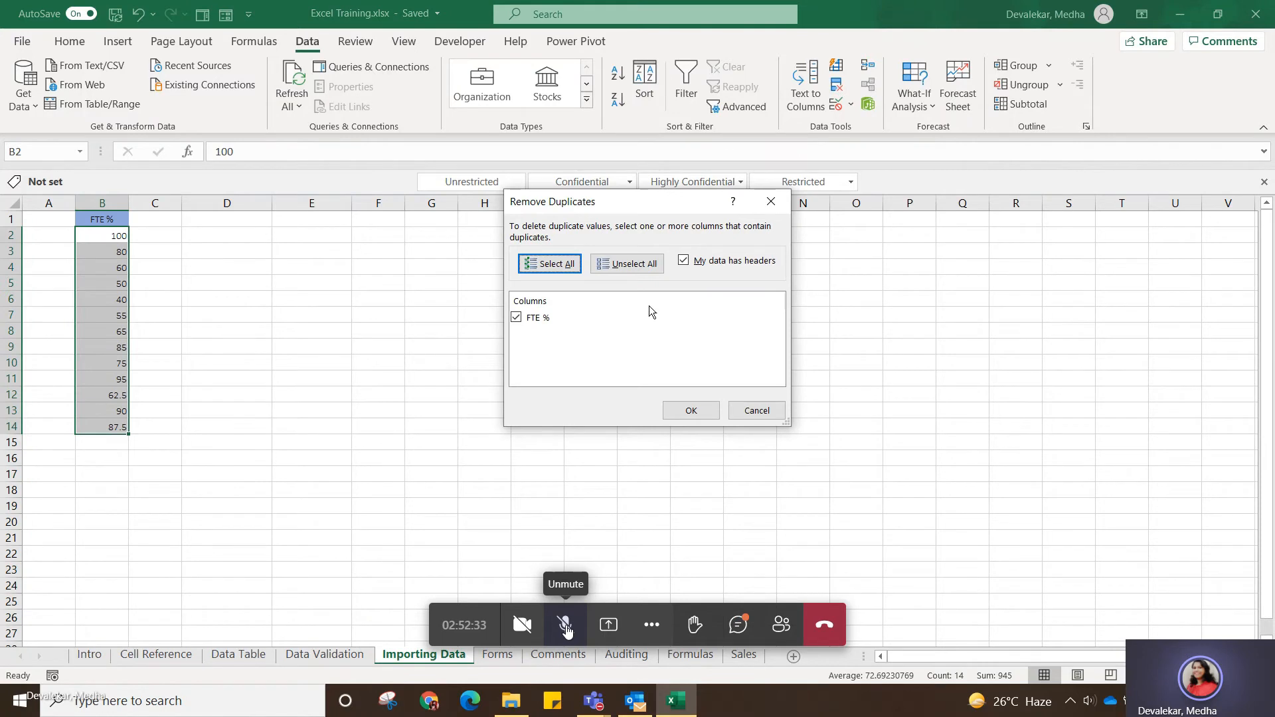
left_click(688, 409)
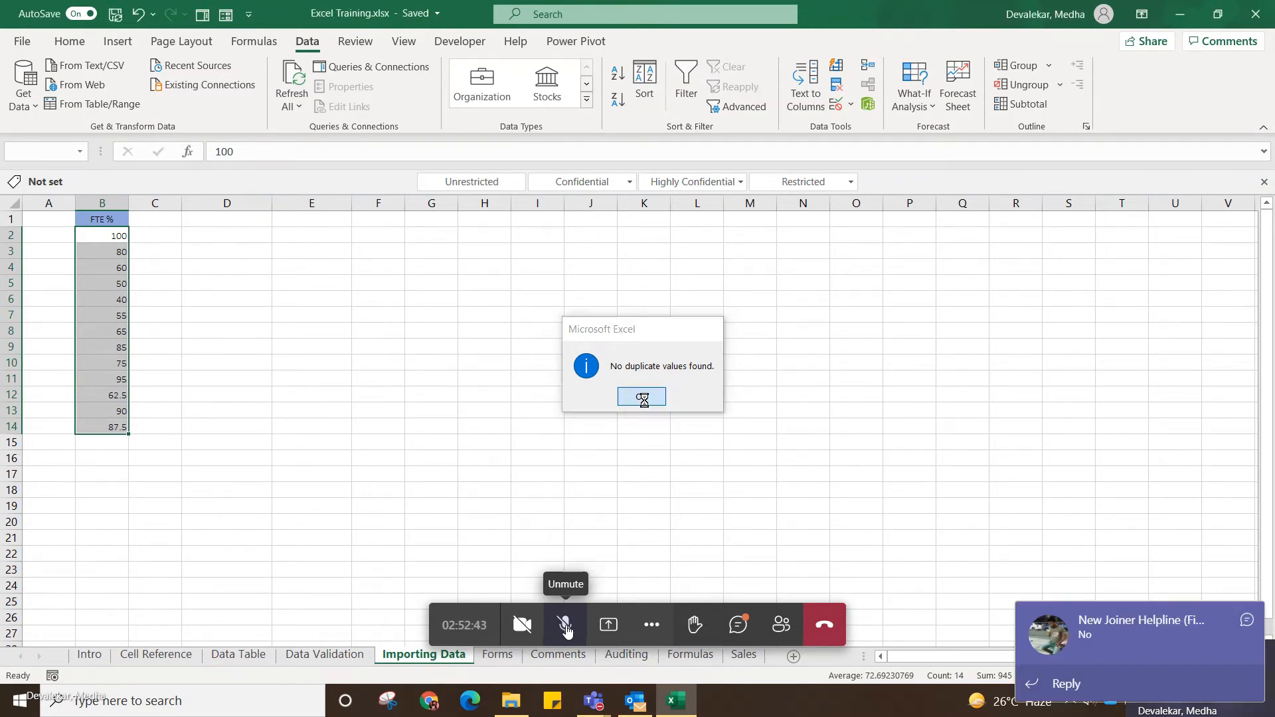
left_click(644, 403)
left_click(560, 490)
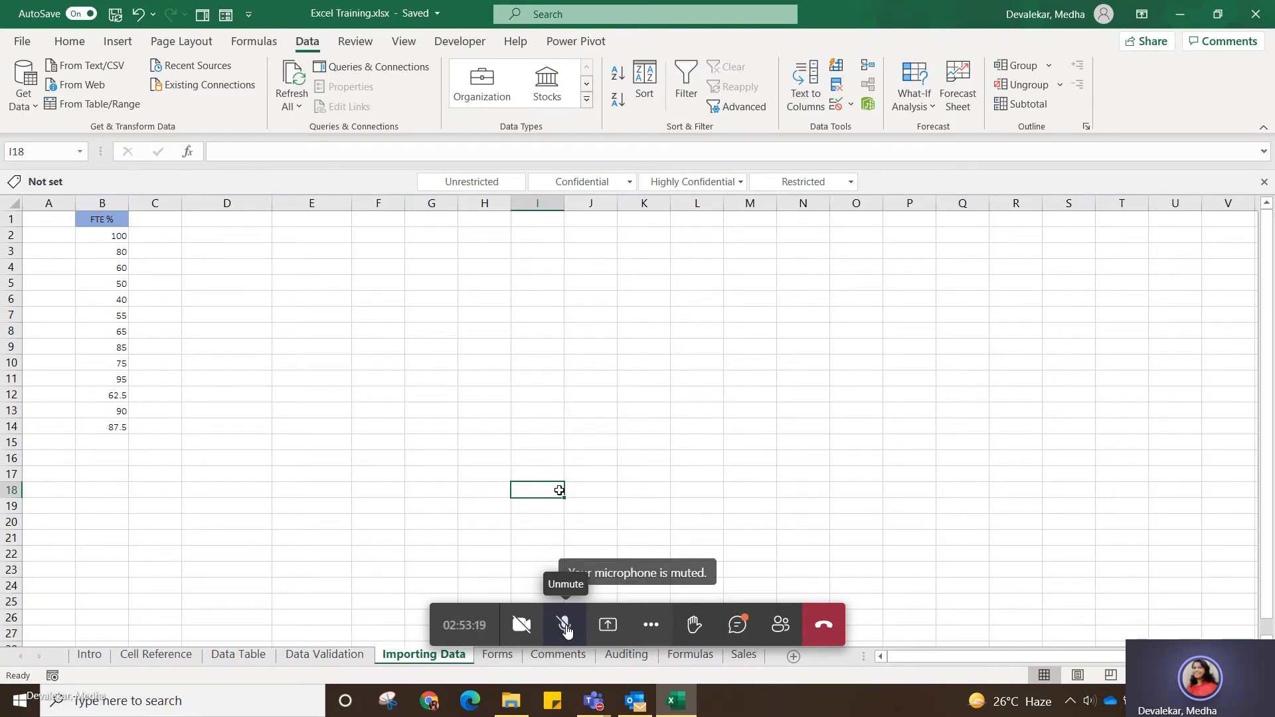
Open the Forms sheet and select empty cell F11 below its table.
left_click(500, 656)
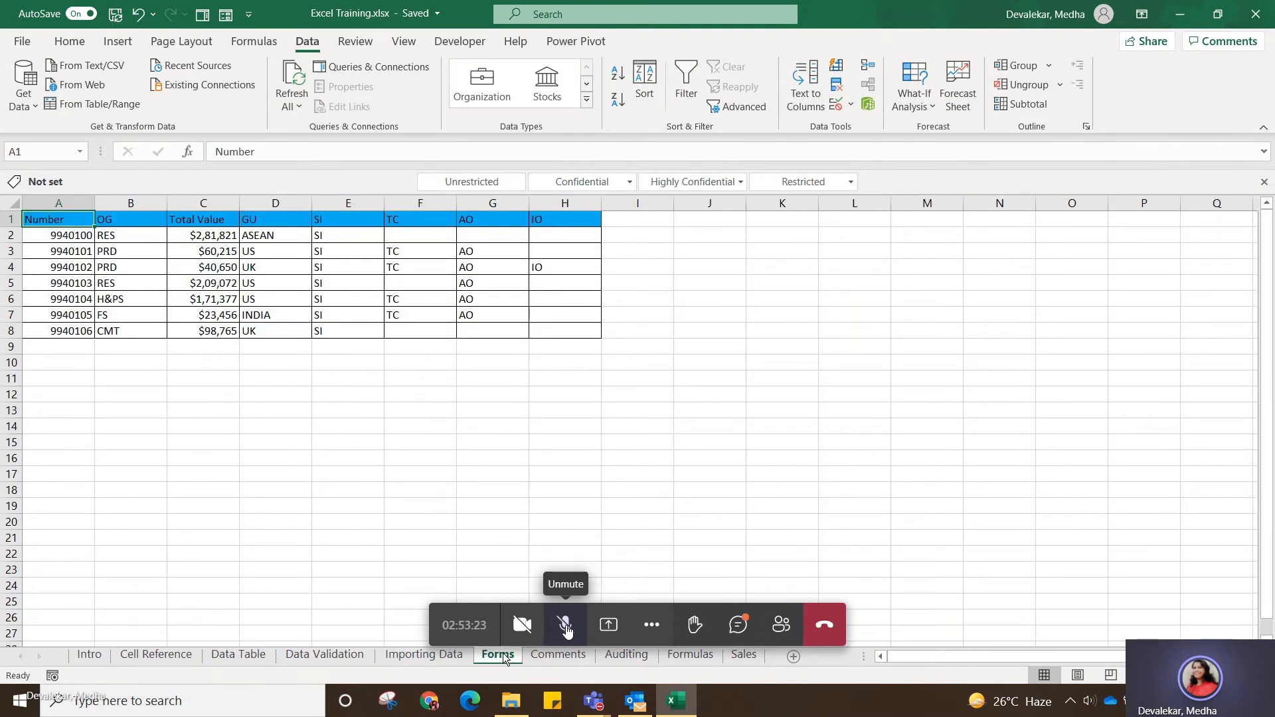
left_click(391, 384)
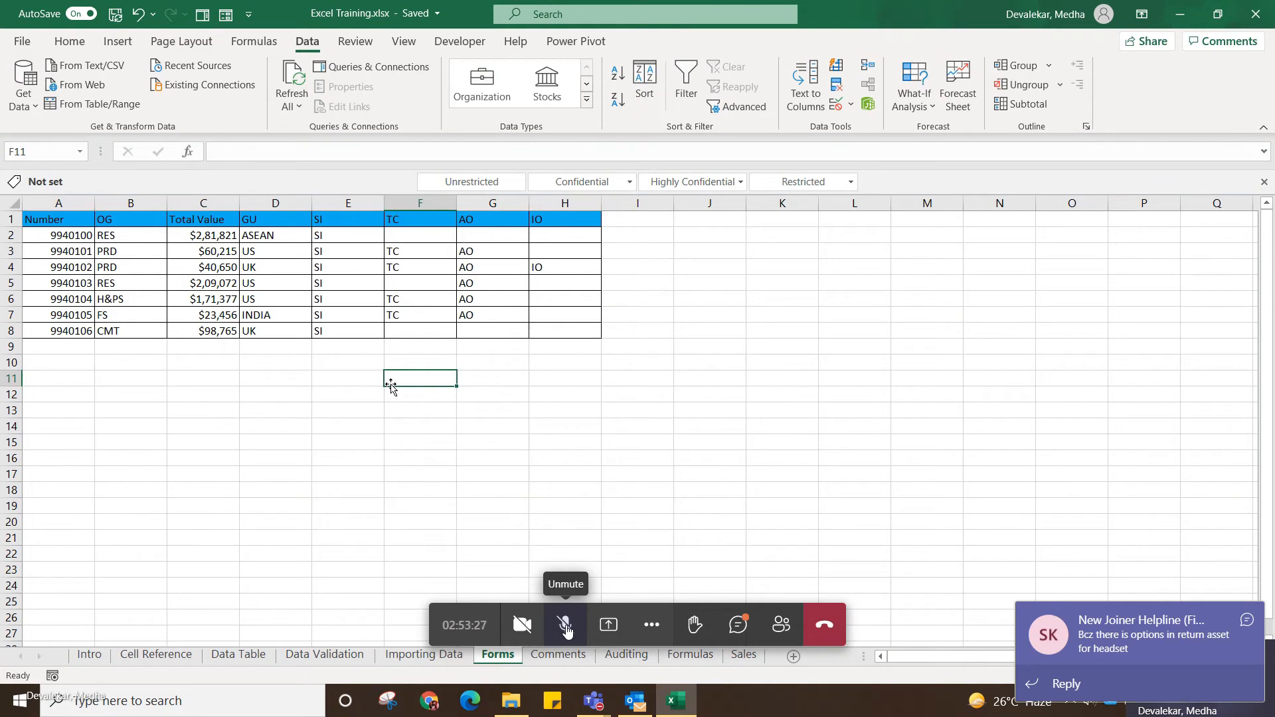
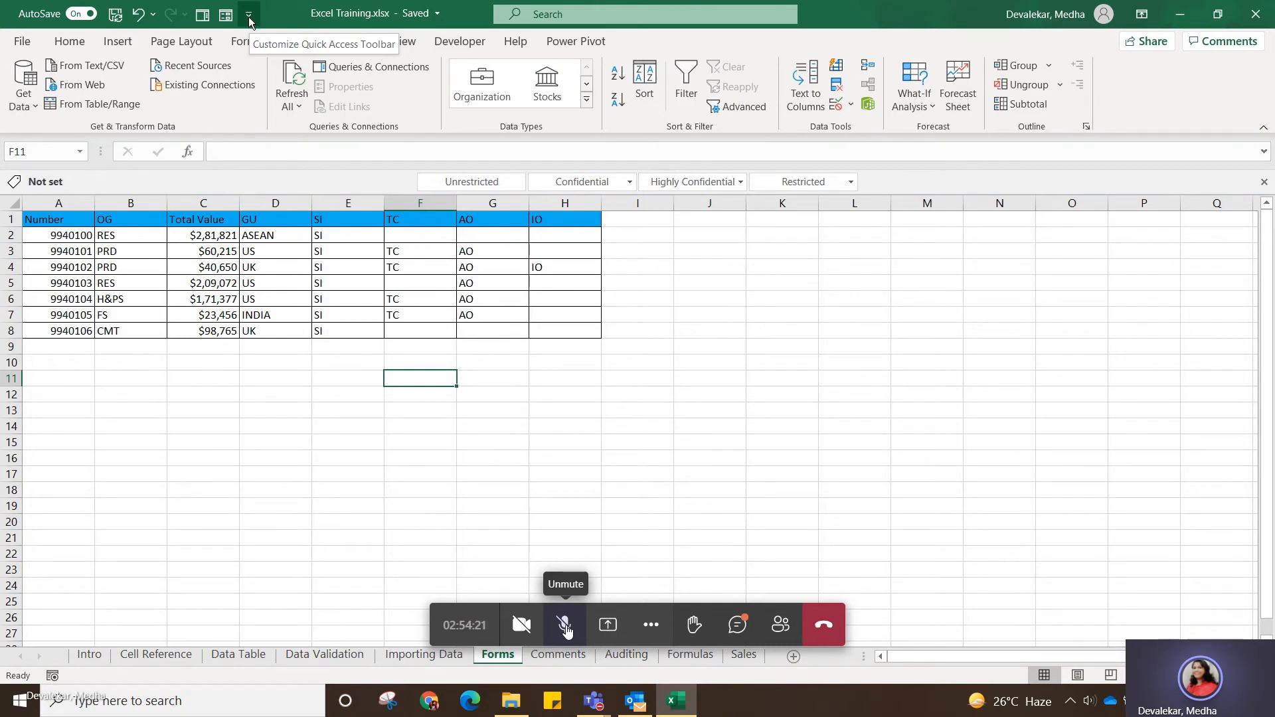
Open the program options, view the General and Customize Ribbon pages, and cancel without changing any setting.
left_click(249, 21)
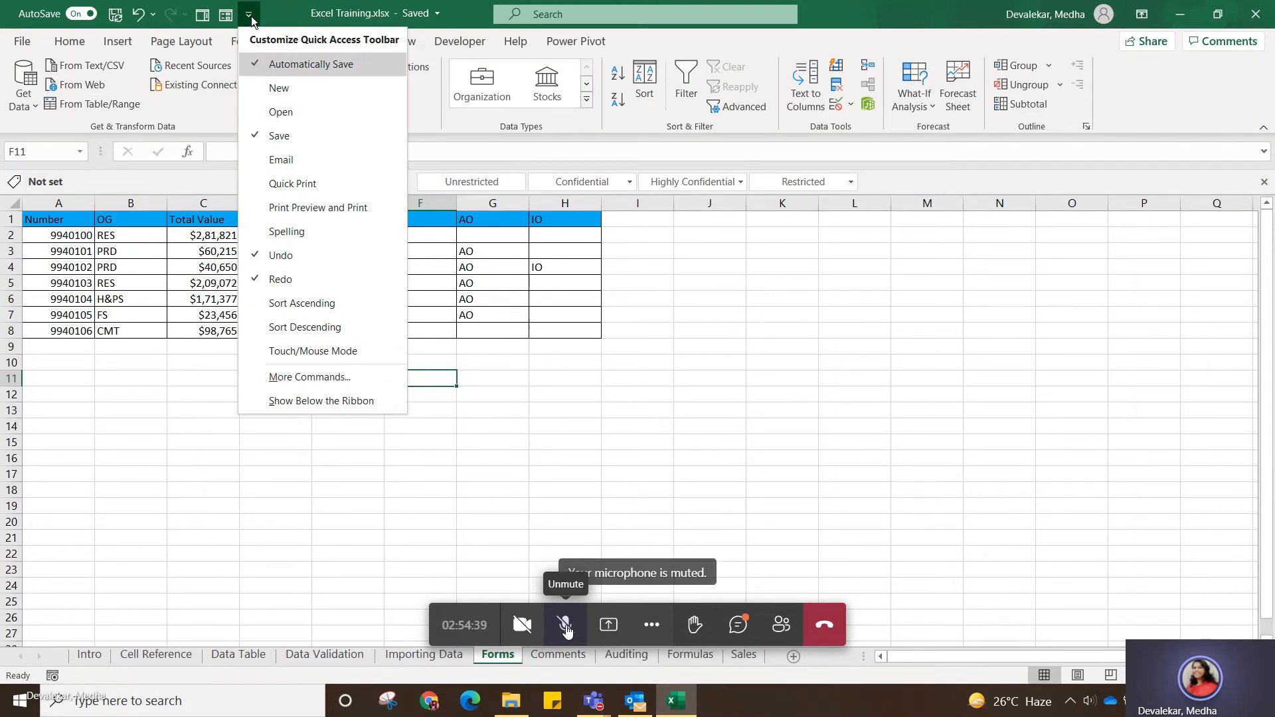
left_click(309, 377)
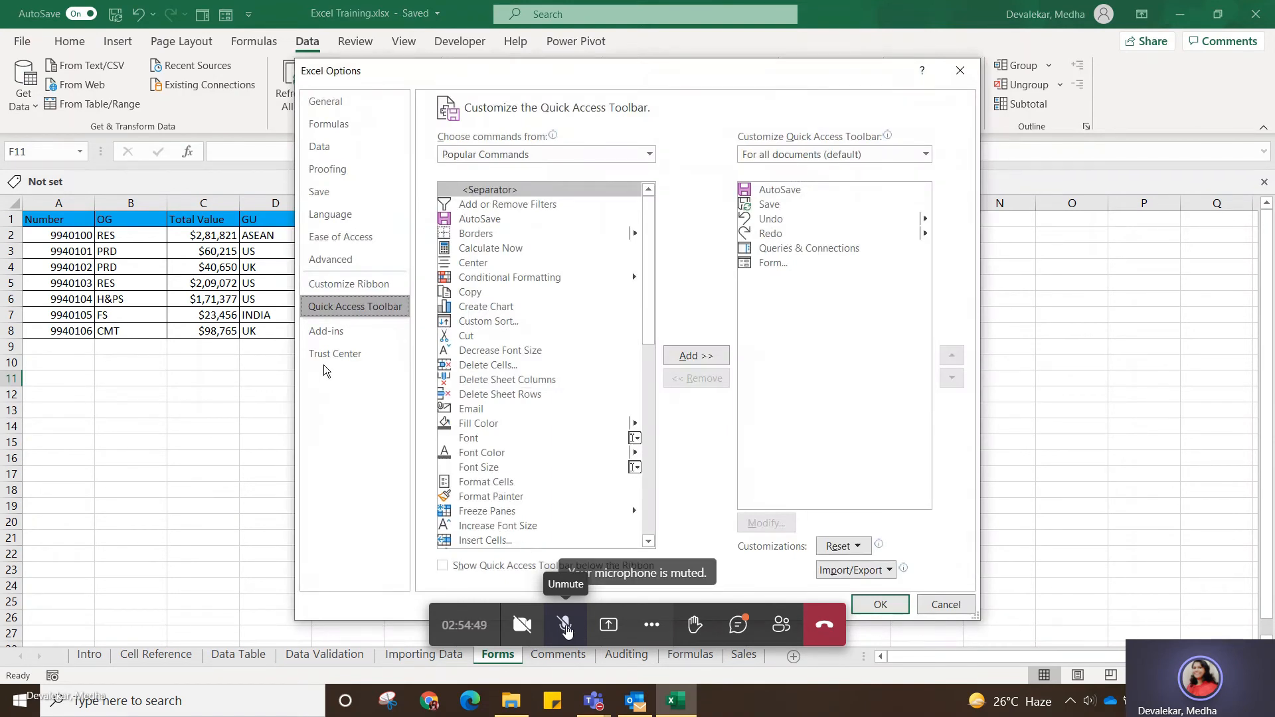
left_click(328, 103)
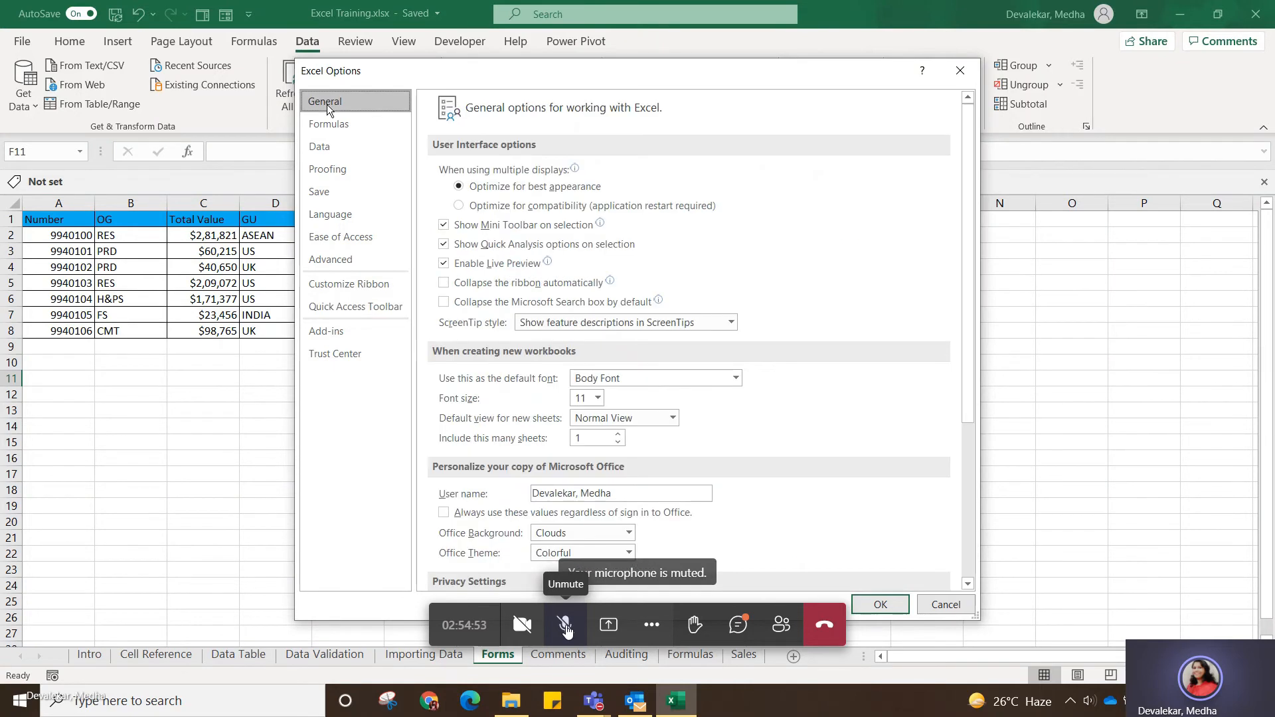
left_click(339, 284)
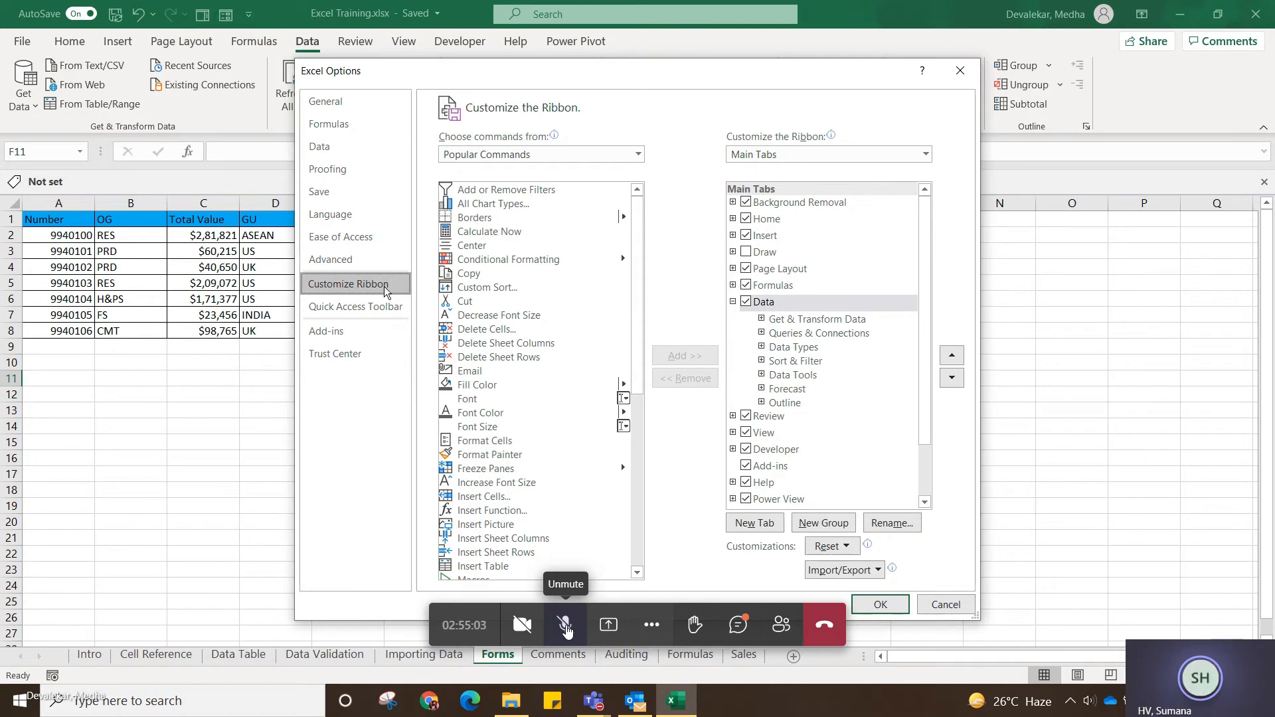
left_click(935, 606)
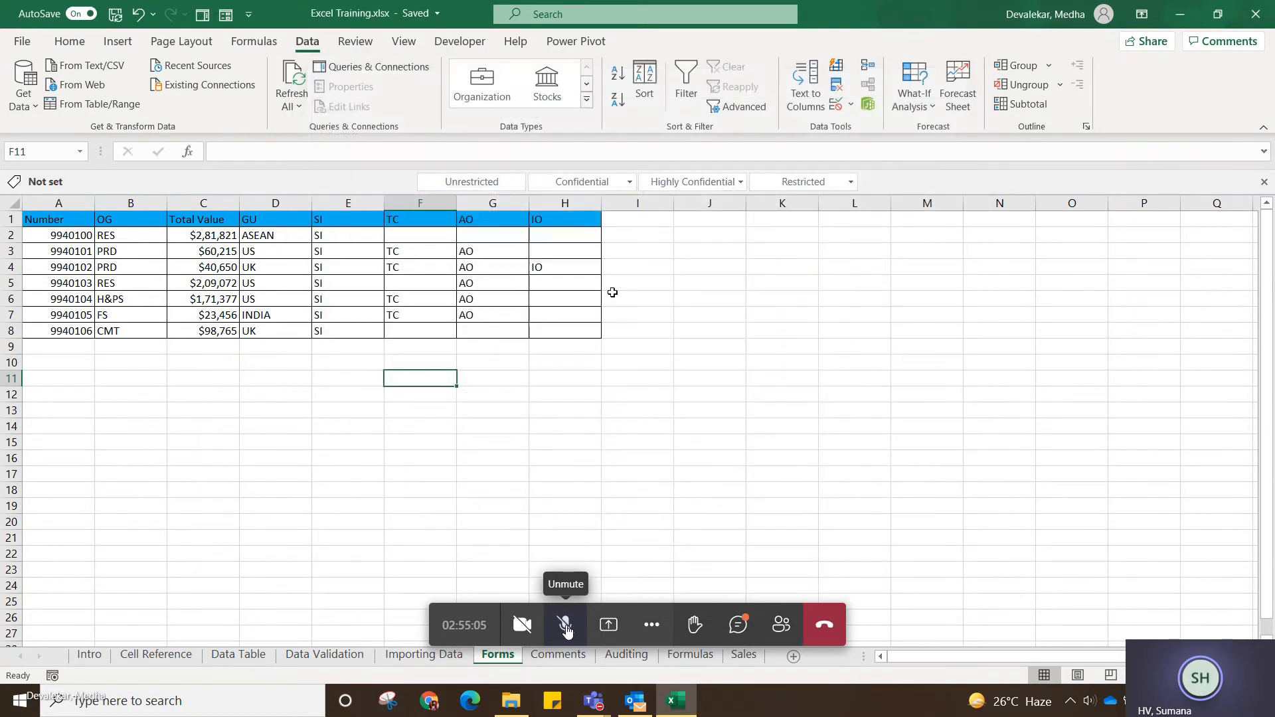
left_click(249, 14)
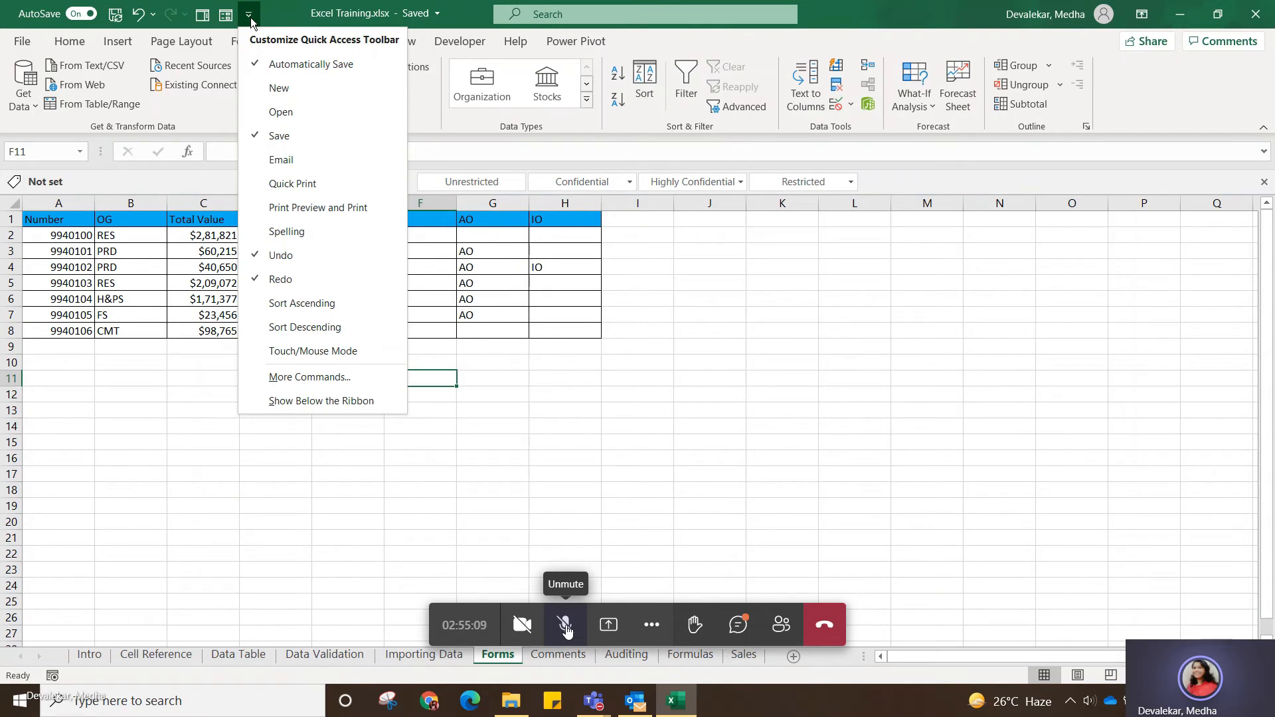
left_click(250, 18)
left_click(250, 17)
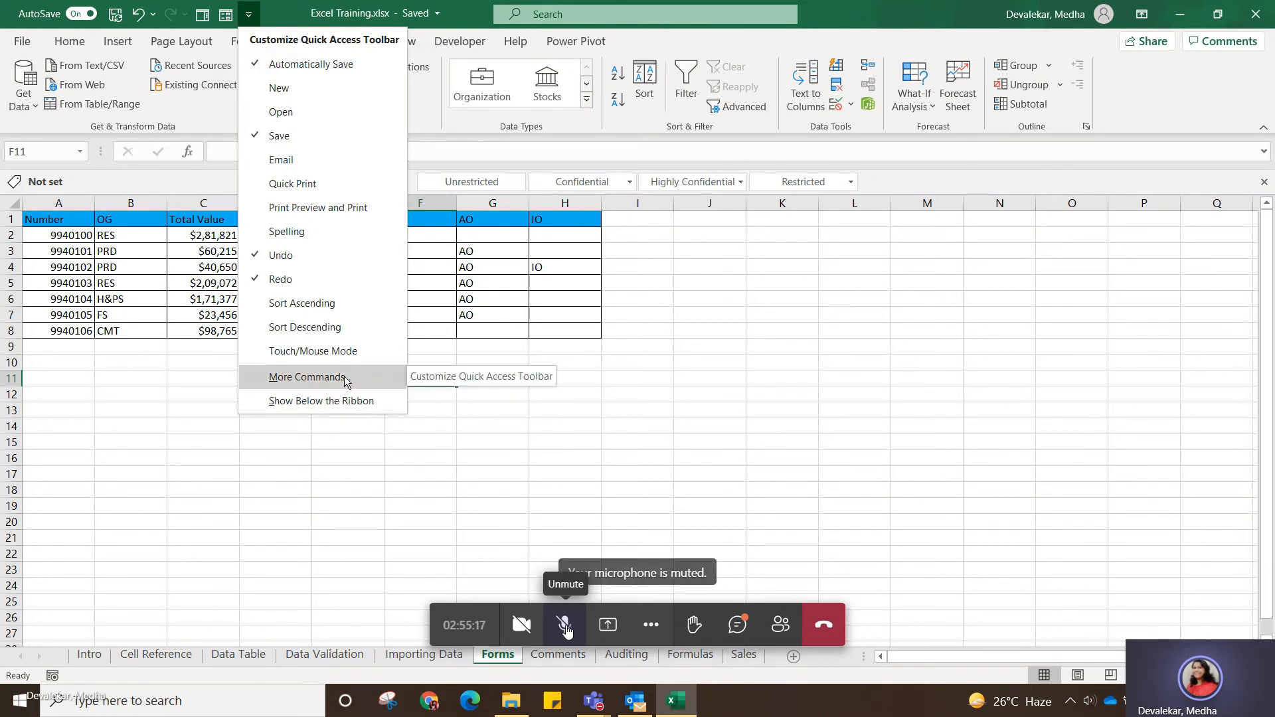
left_click(174, 431)
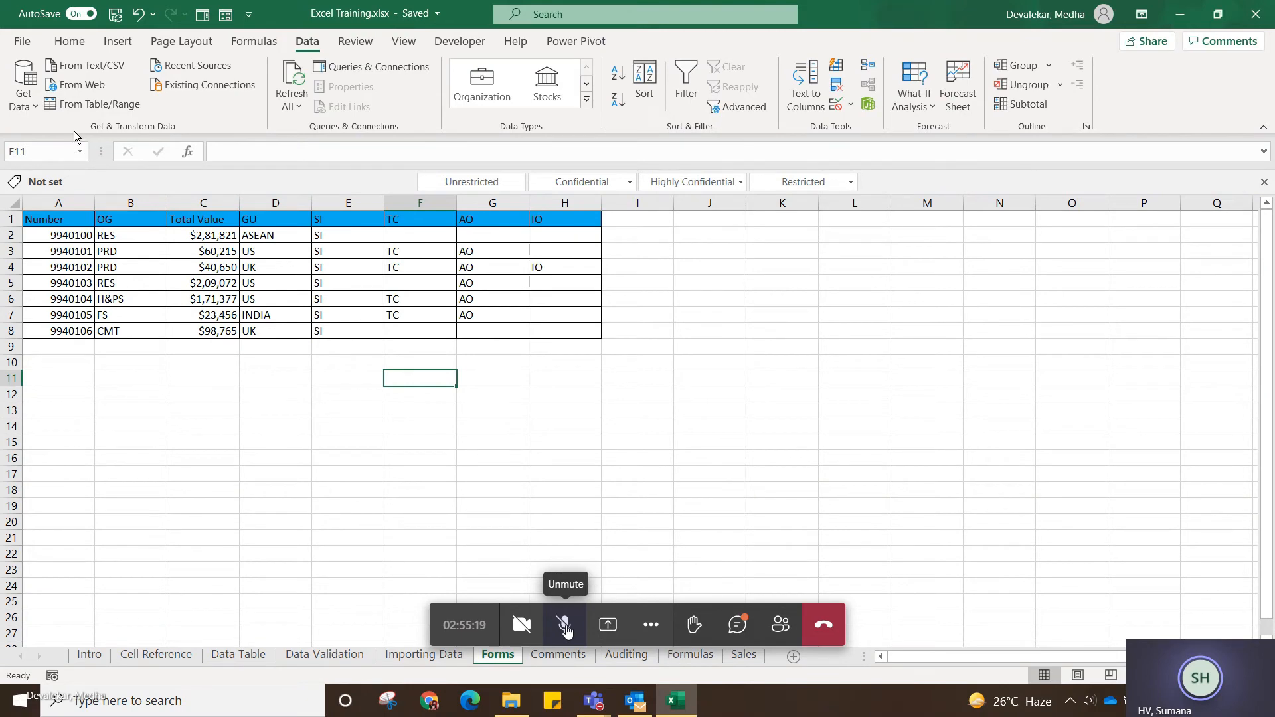
left_click(23, 42)
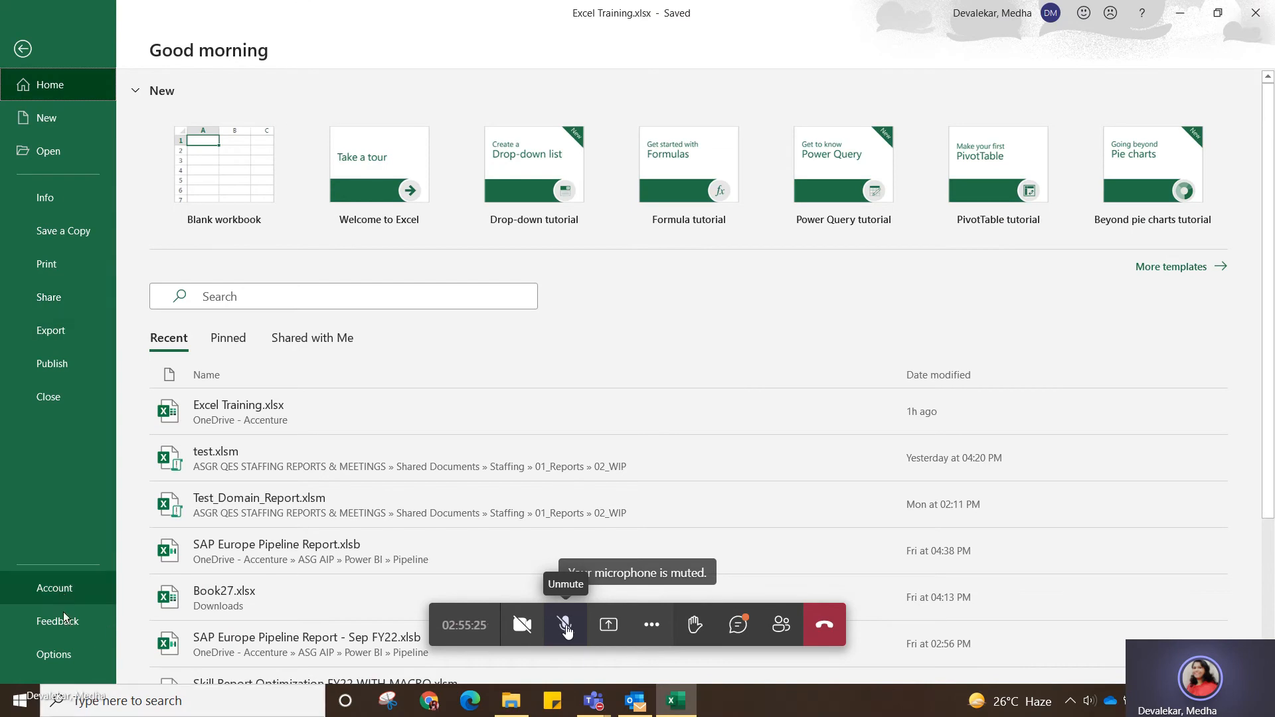
left_click(57, 657)
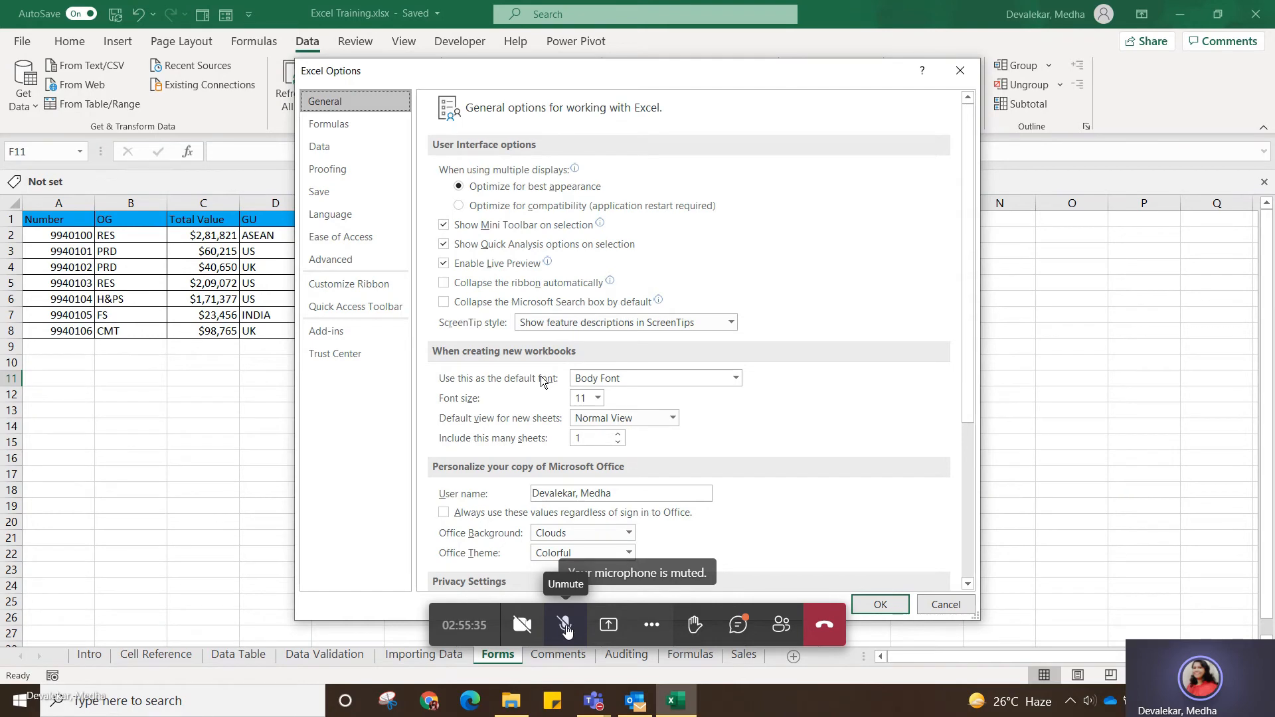
left_click(941, 606)
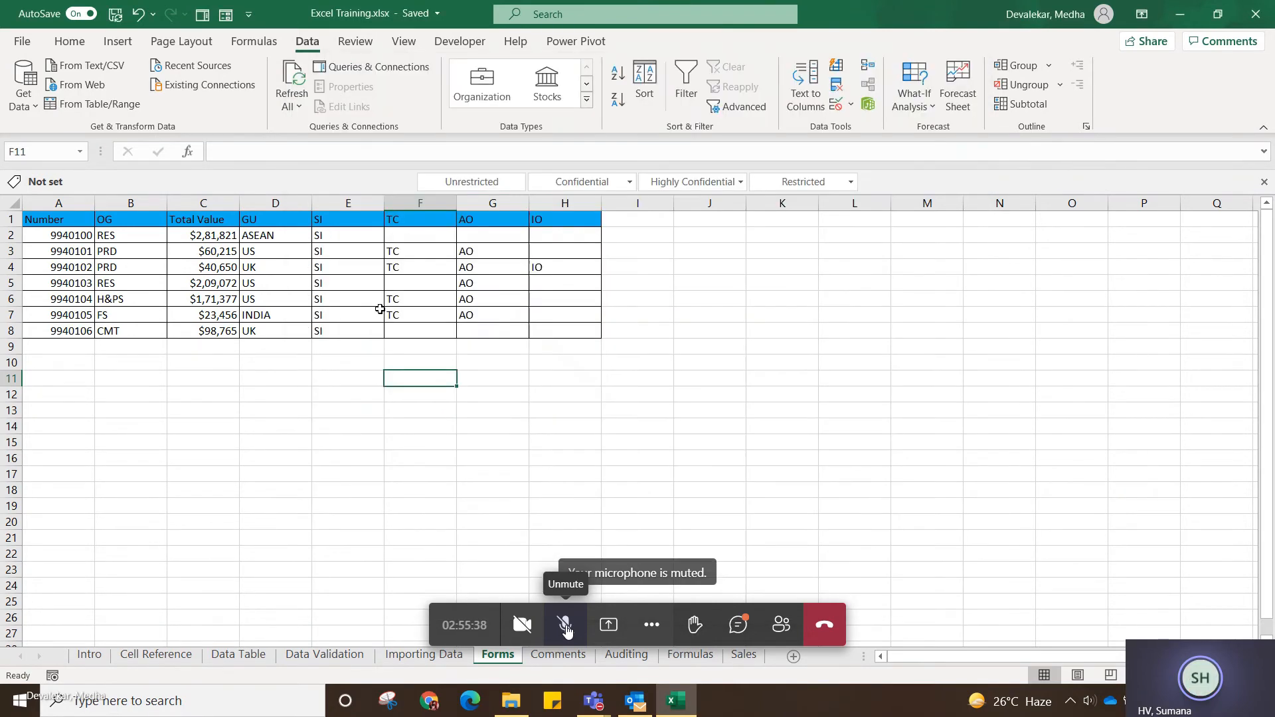
Open the Quick Access Toolbar customization in the program options and list All Commands as the source.
left_click(30, 47)
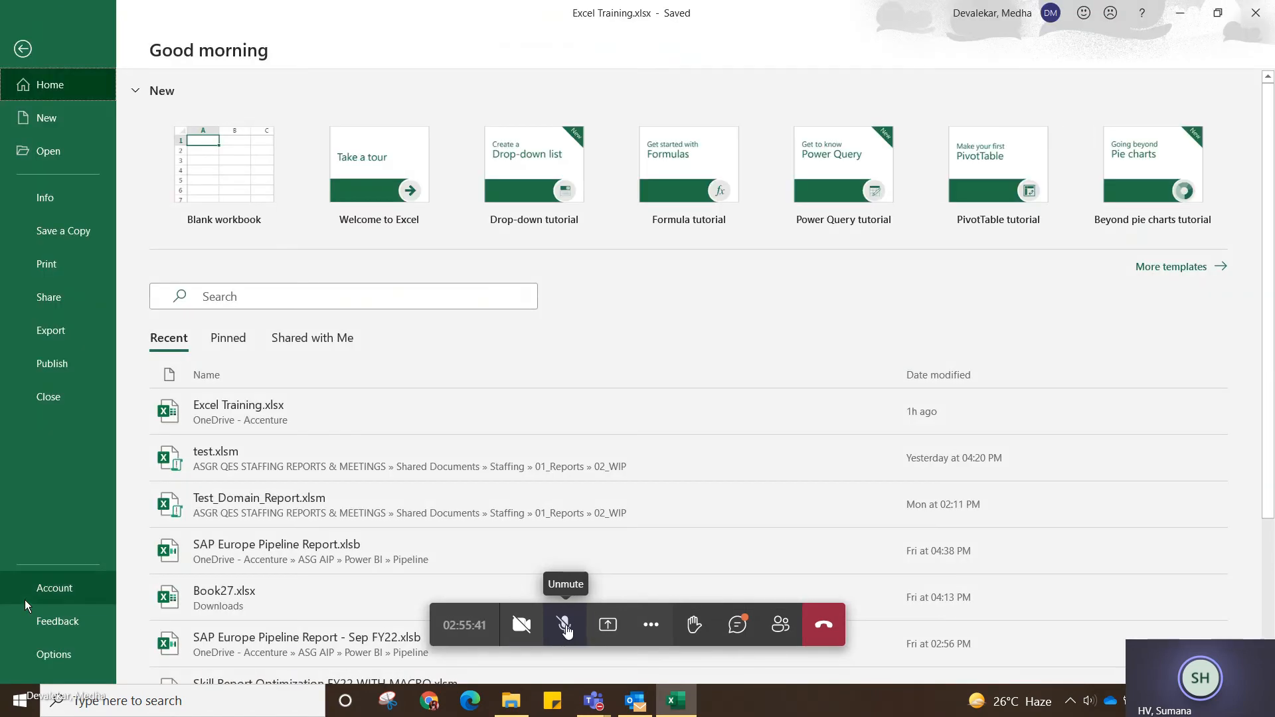
left_click(62, 657)
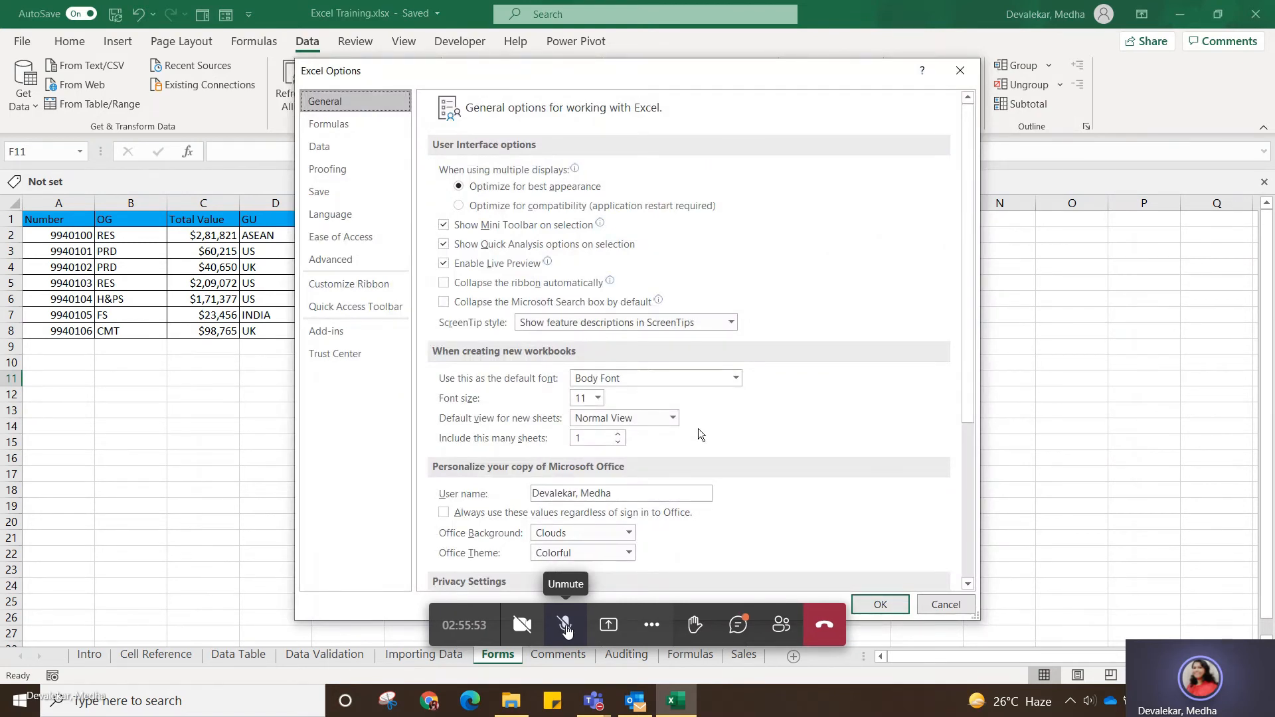
left_click(331, 284)
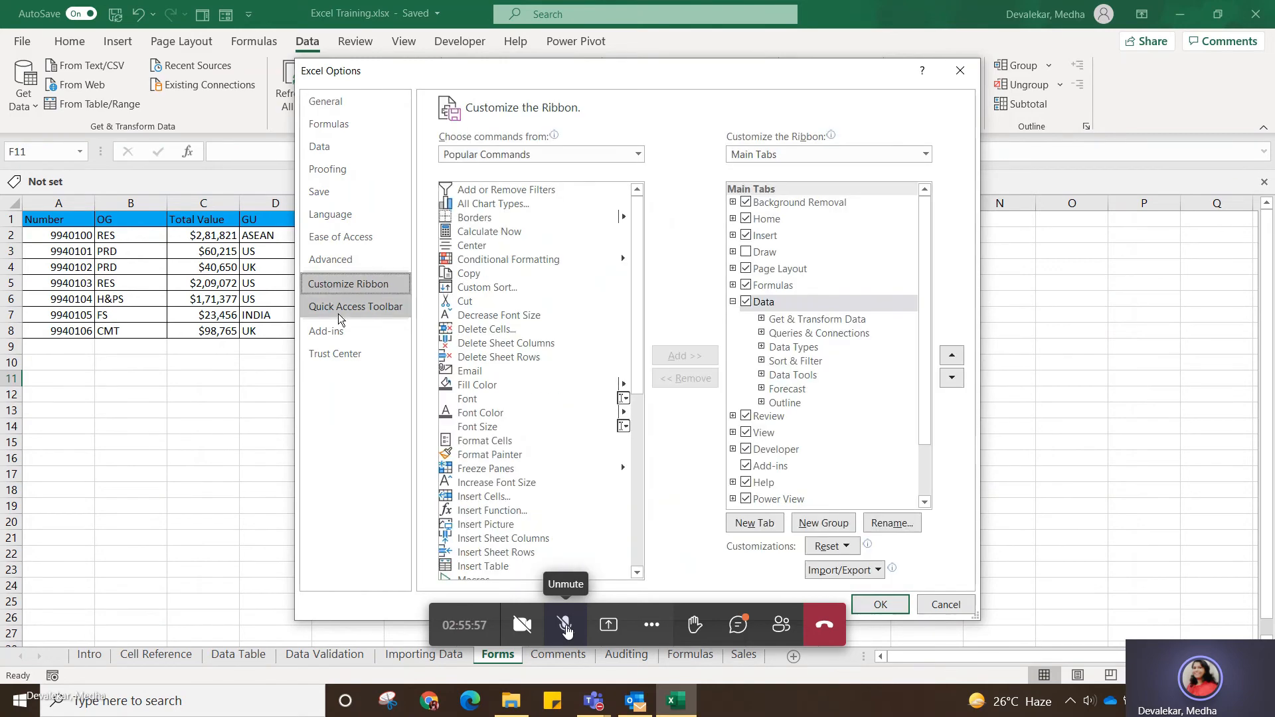
left_click(359, 308)
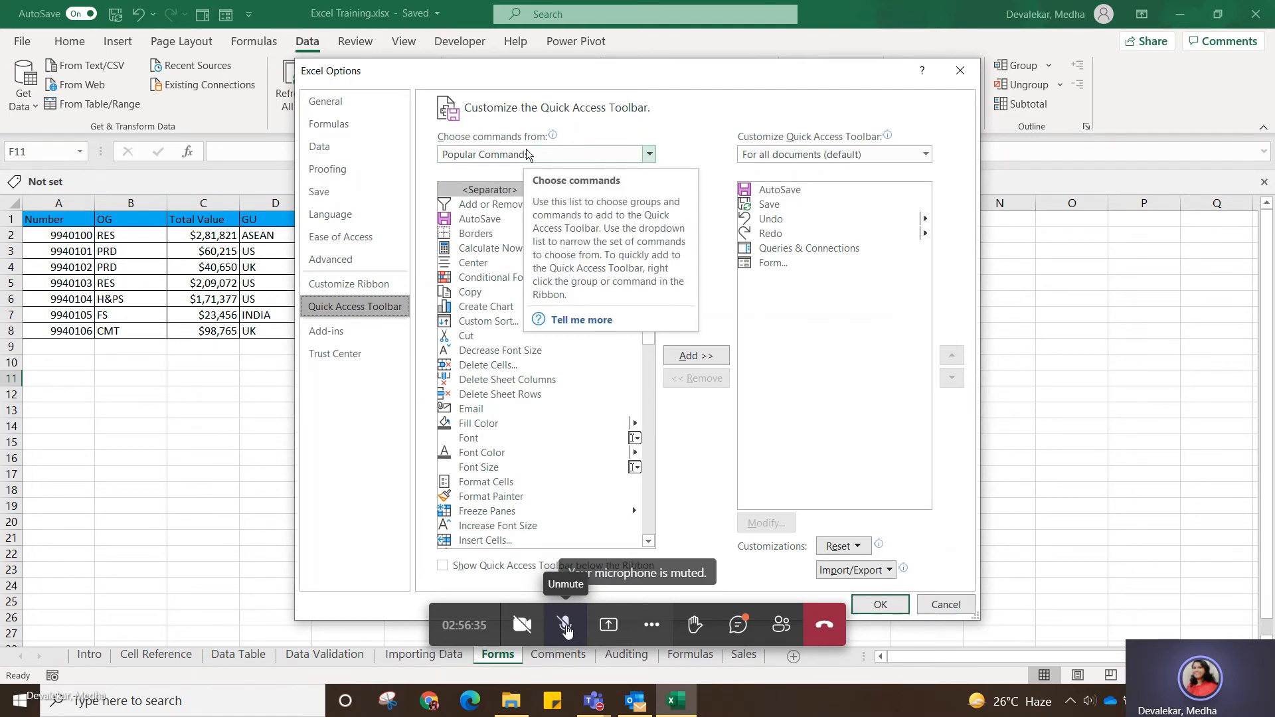
left_click(650, 155)
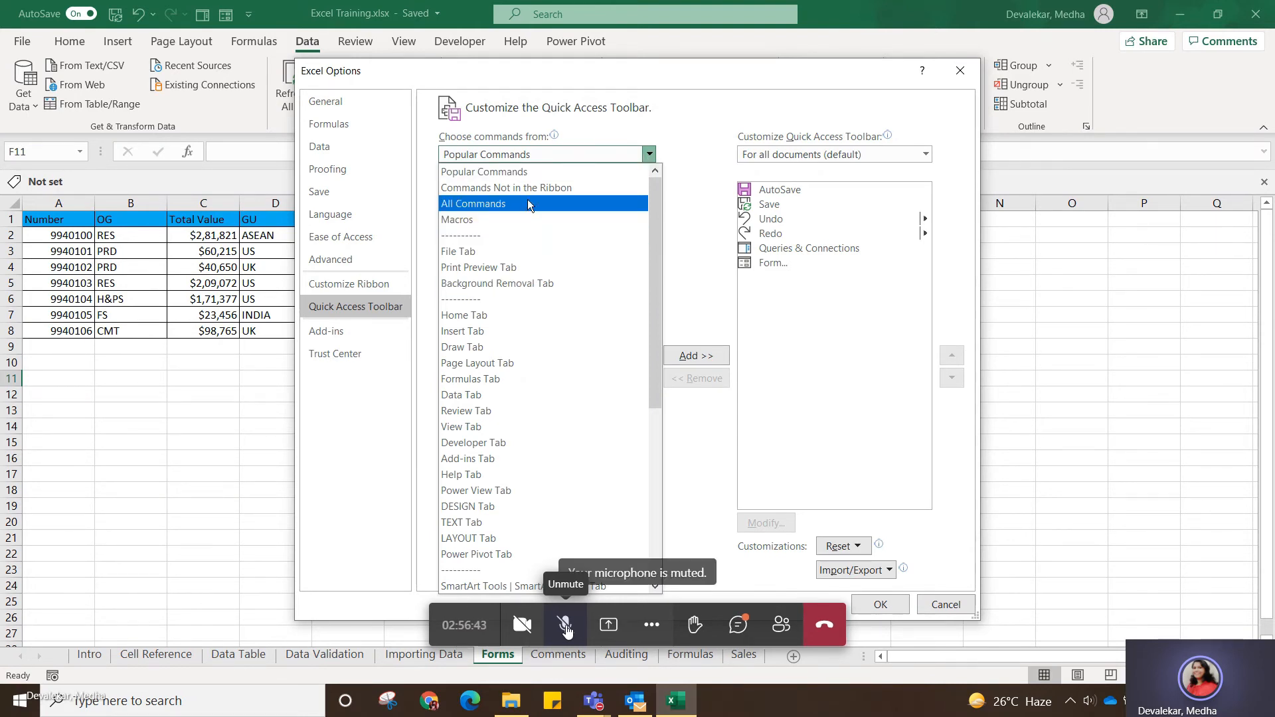
left_click(527, 202)
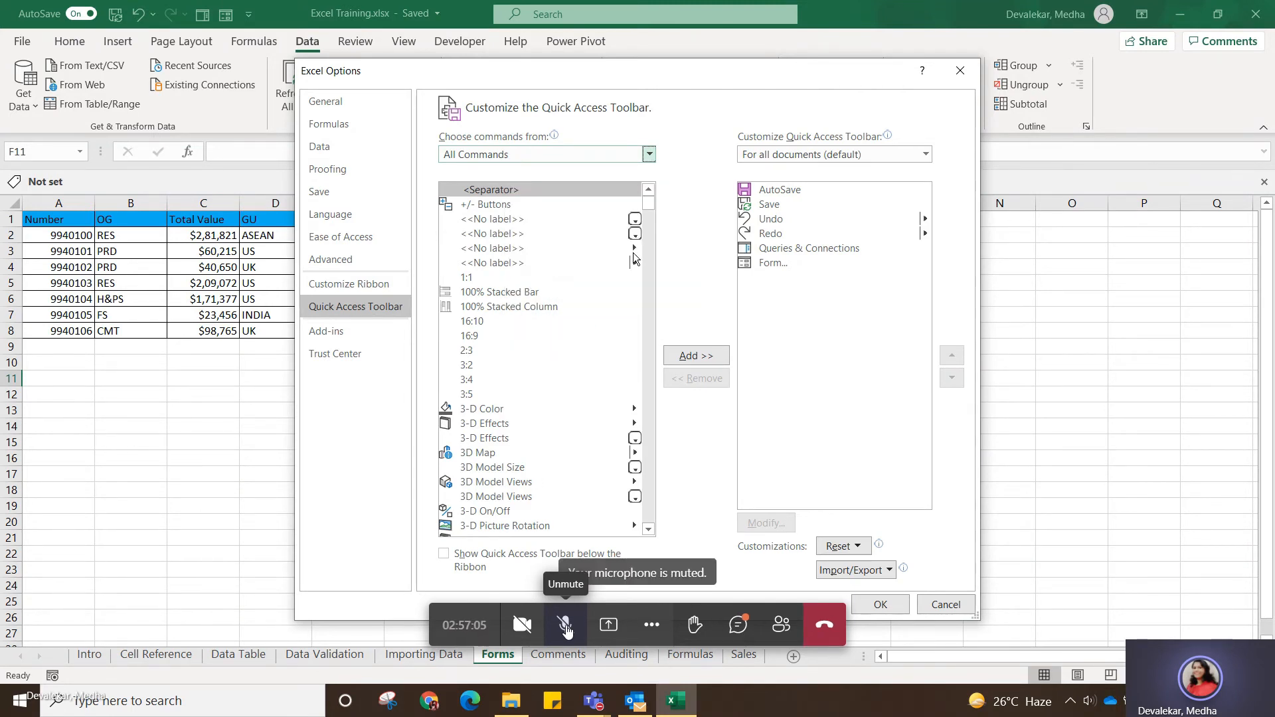
Locate the Form... command in the full command list, compare it with the commands already on the Quick Access Toolbar, and accept the options.
left_click_drag(652, 203, 658, 318)
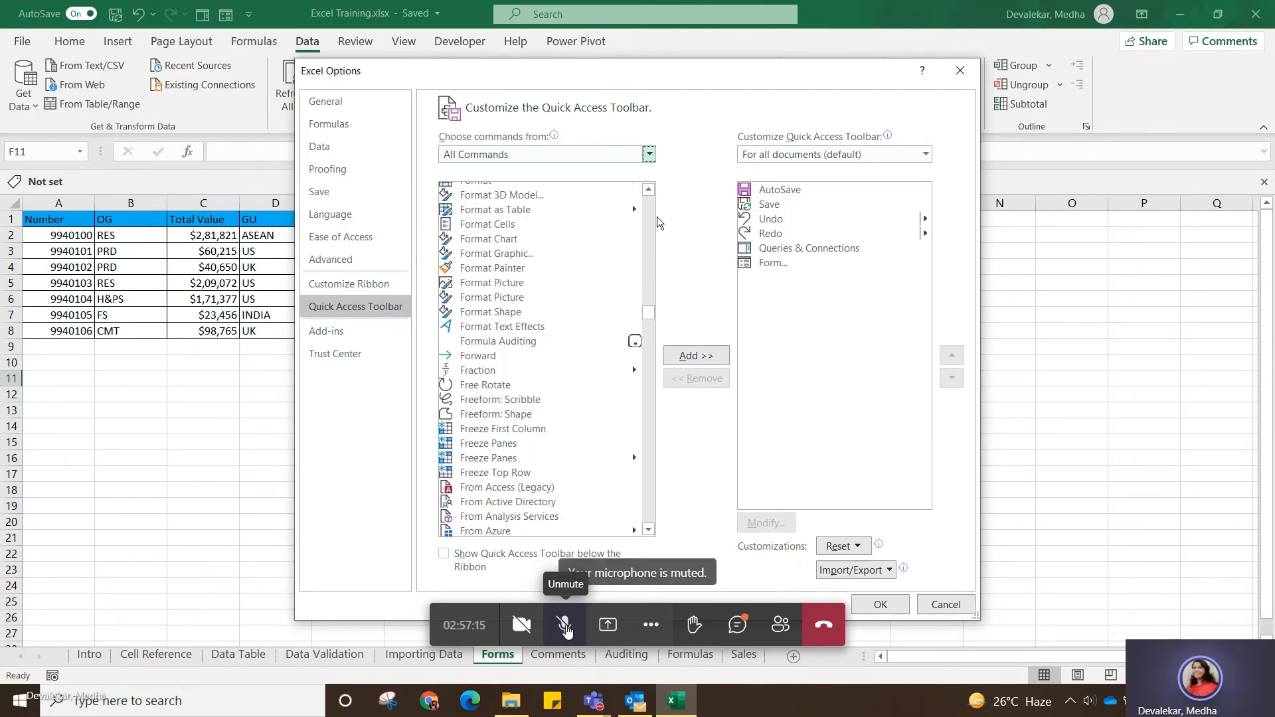
left_click(651, 192)
left_click(651, 193)
left_click(650, 192)
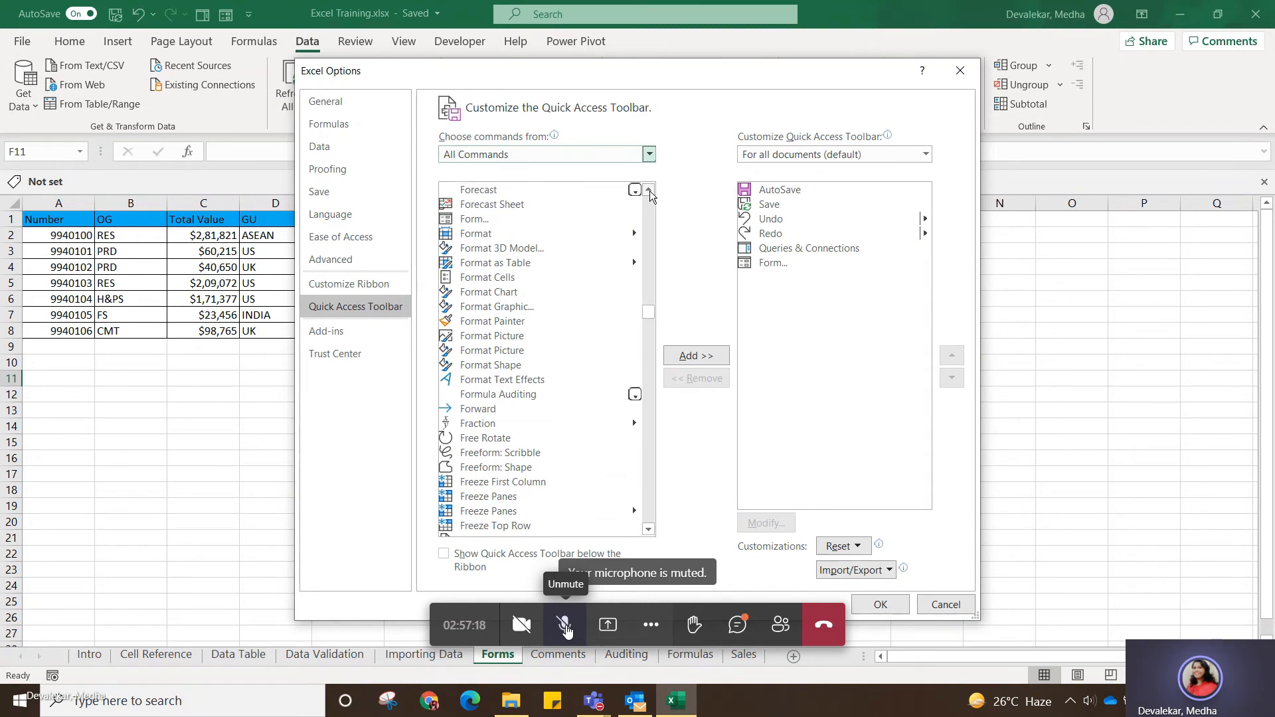
left_click(475, 222)
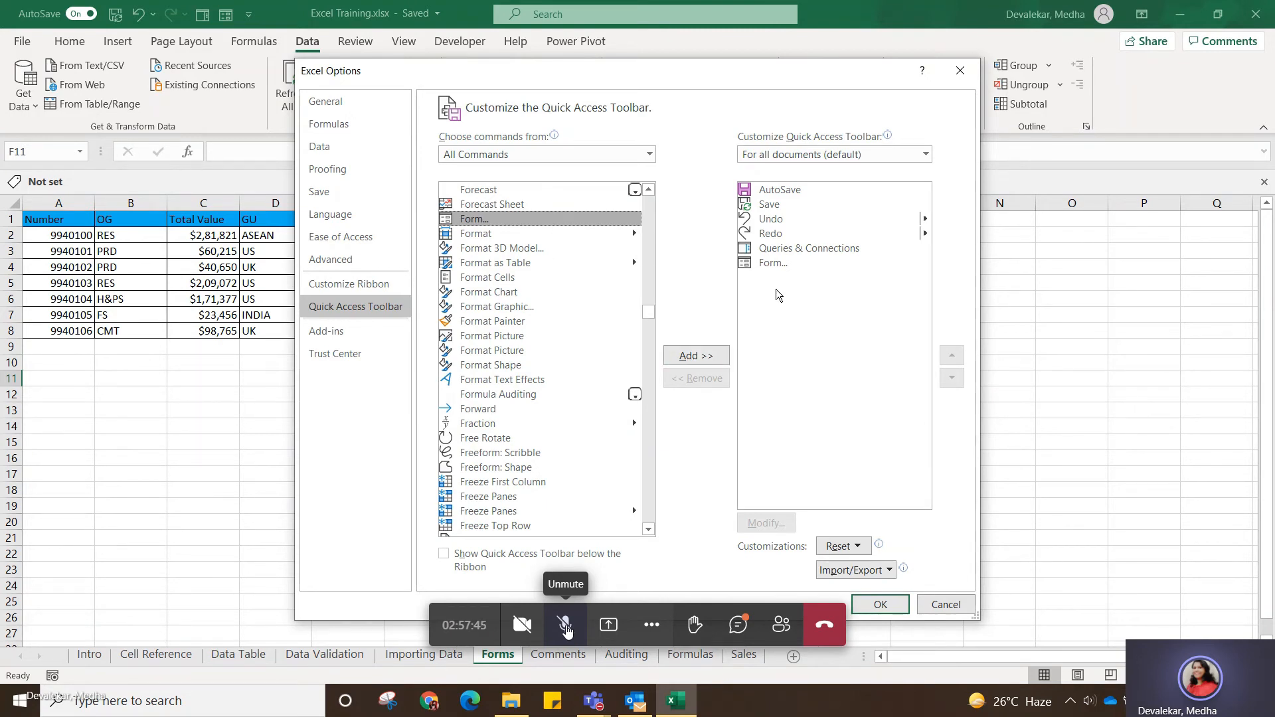
left_click(814, 251)
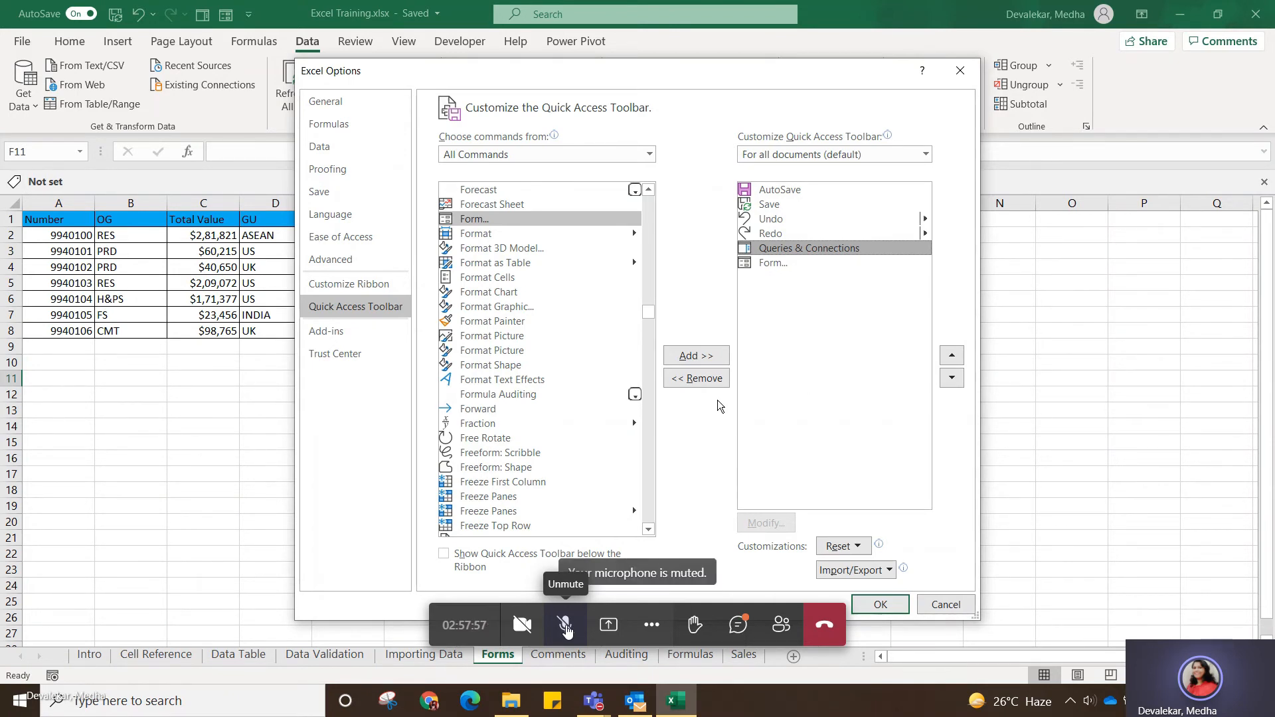
left_click(551, 222)
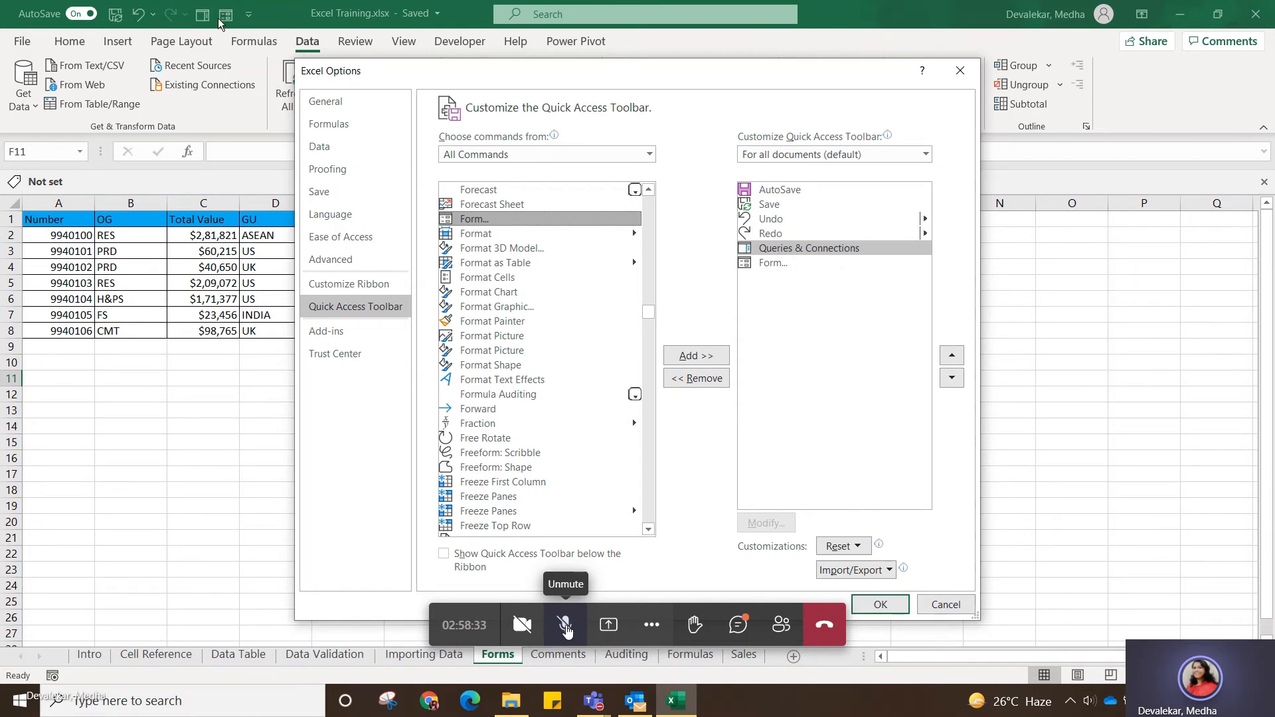
left_click(881, 606)
Select the table A1:H8 with its headers, open the data entry form for it, and move the form clear of the header row.
left_click(556, 444)
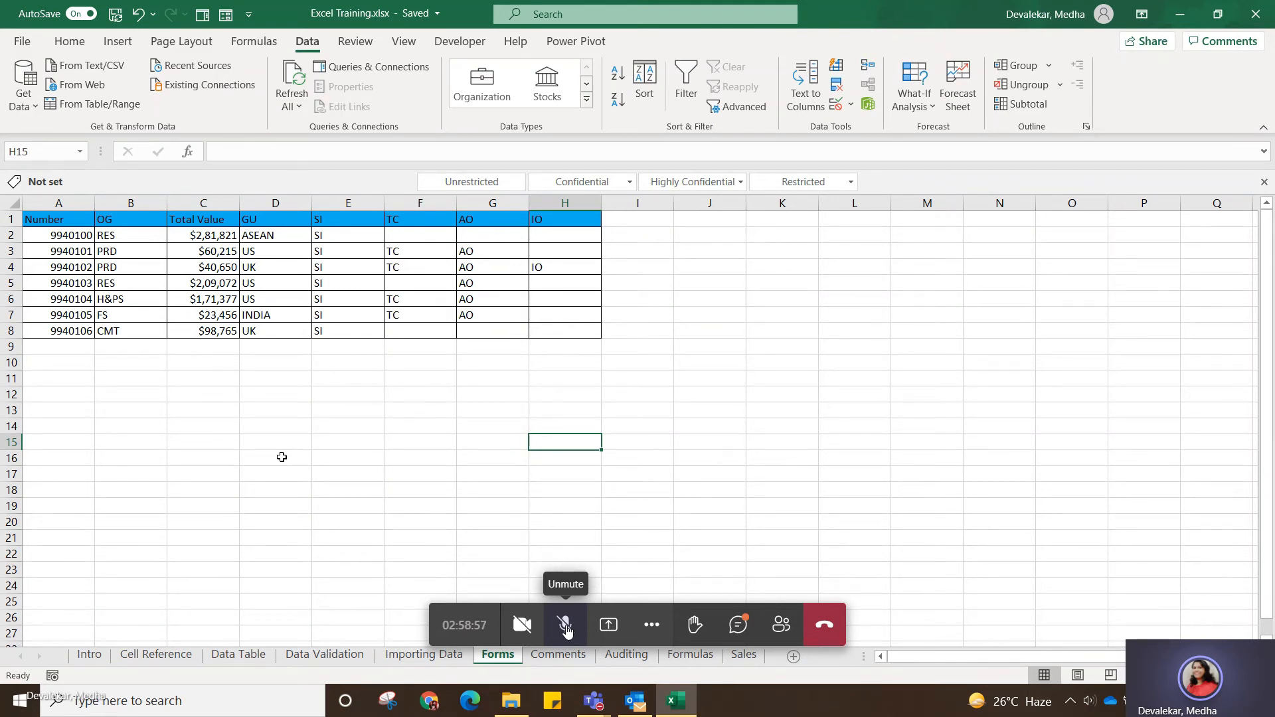
left_click_drag(78, 219, 557, 334)
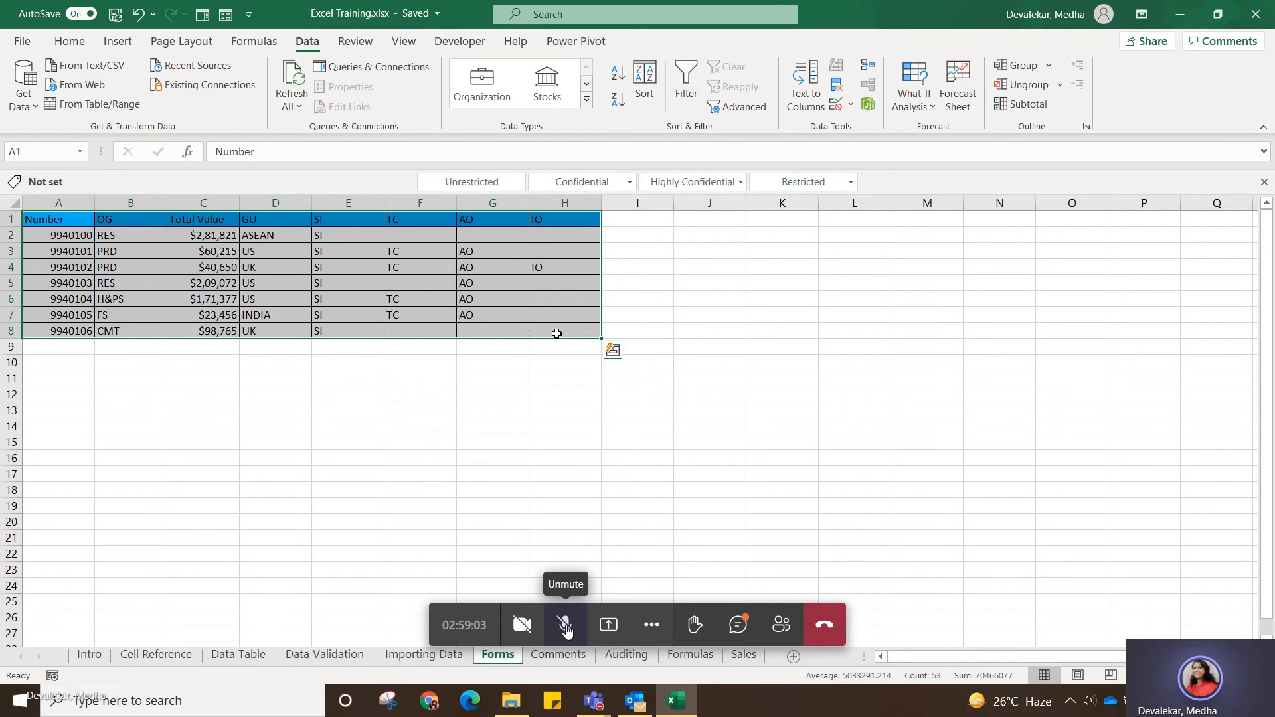
left_click(227, 16)
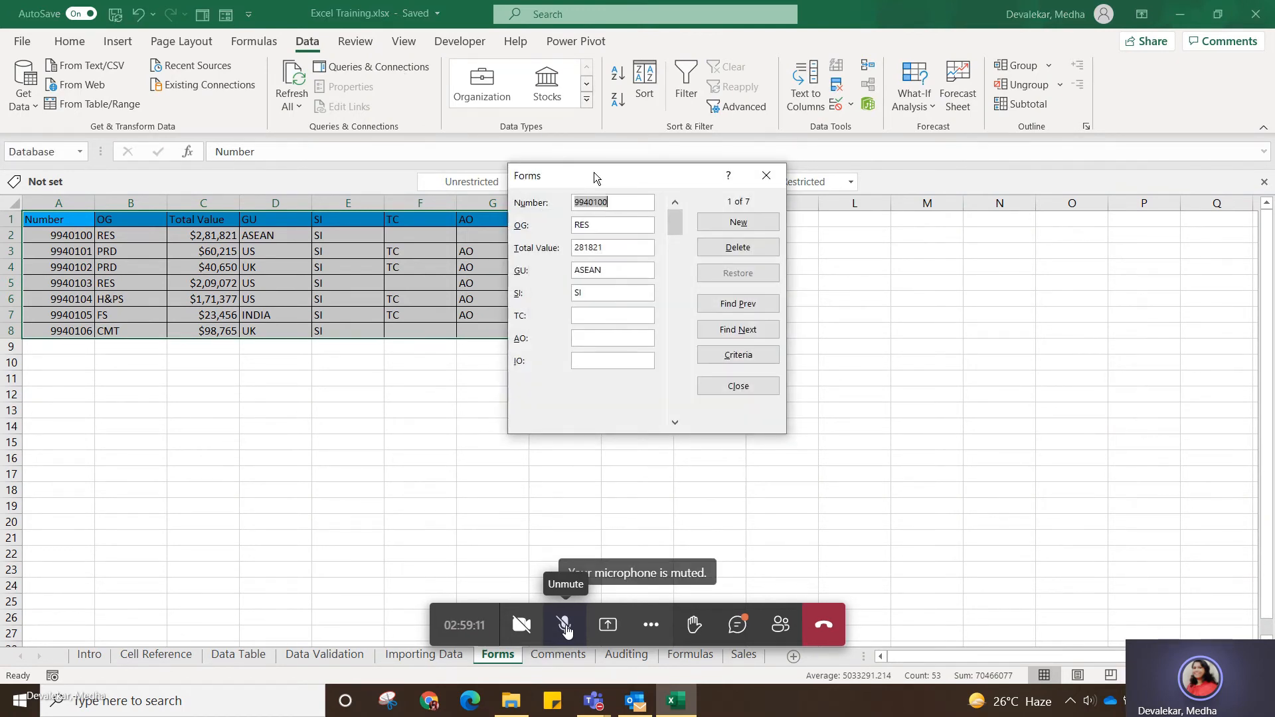
left_click_drag(593, 173, 560, 245)
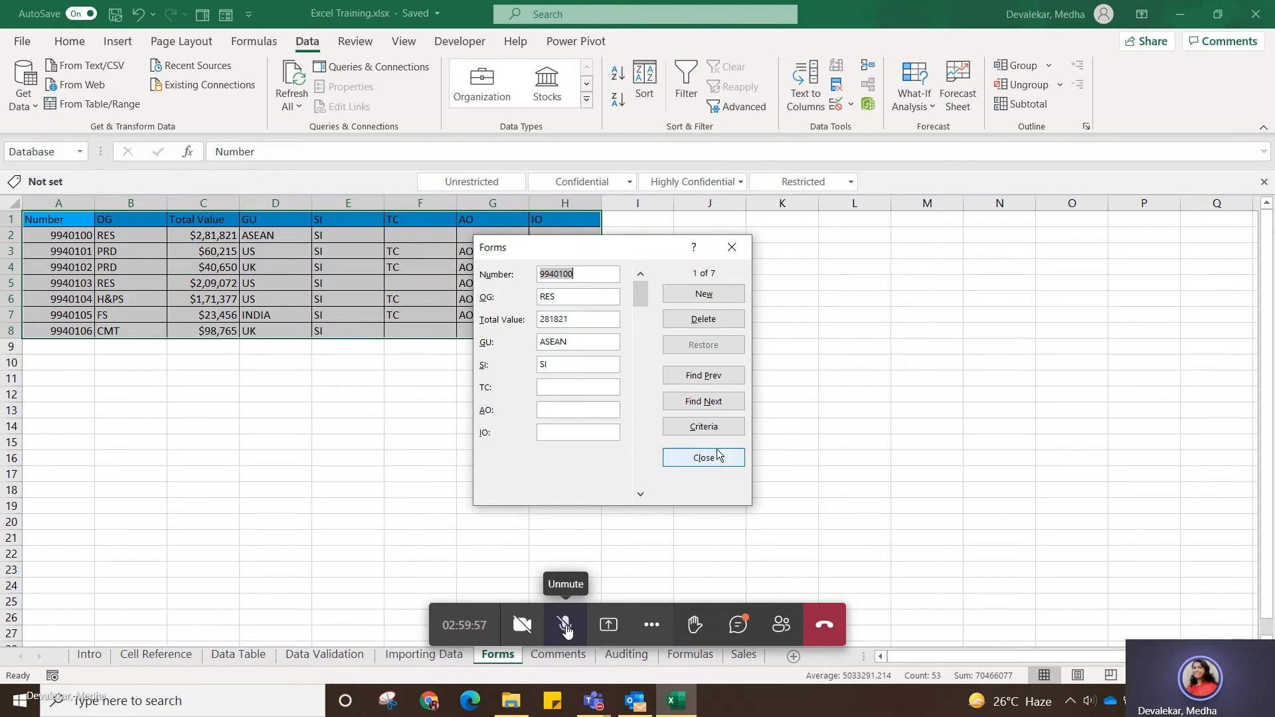
Browse to the second record in the form and back, and permanently delete the first record.
left_click(699, 404)
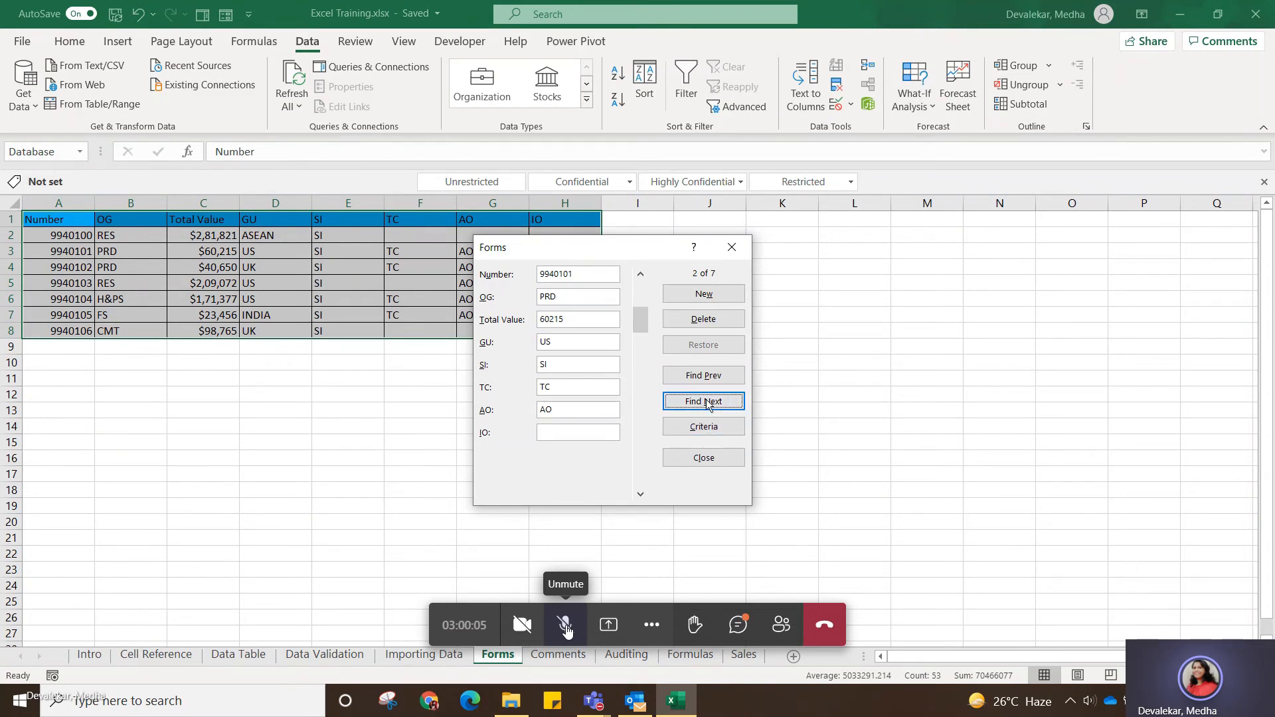
left_click(709, 377)
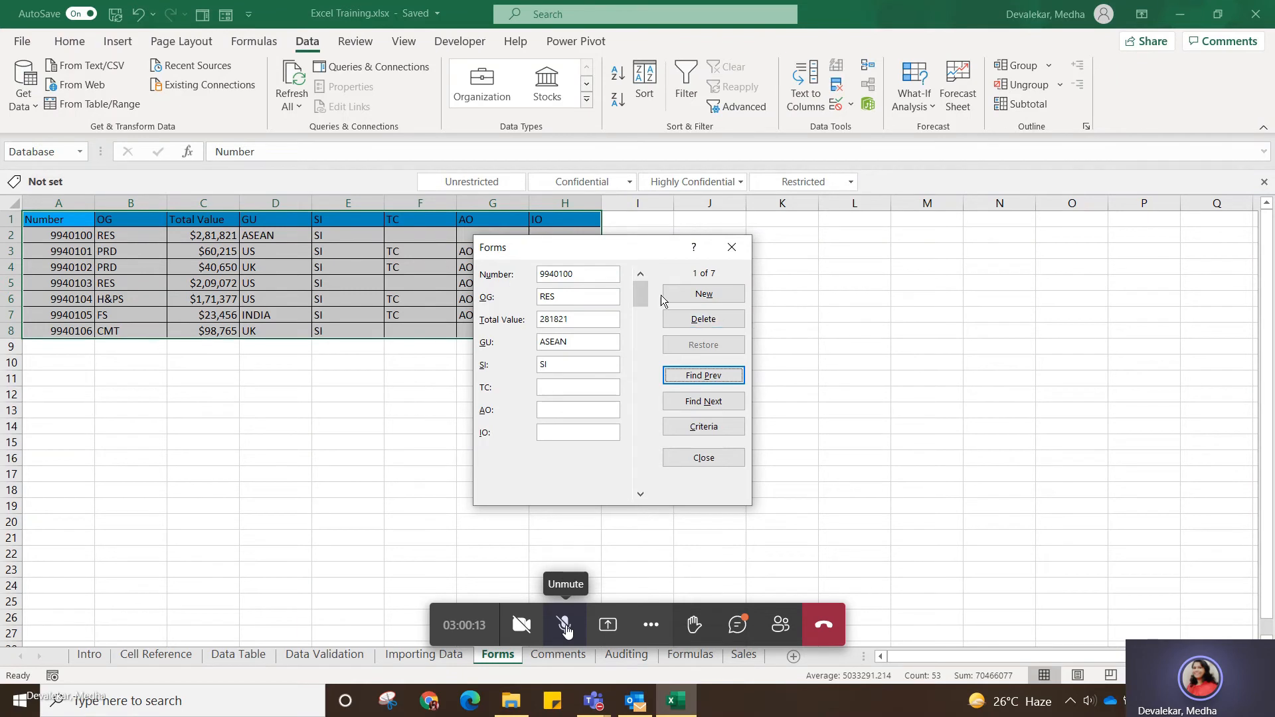
left_click(704, 319)
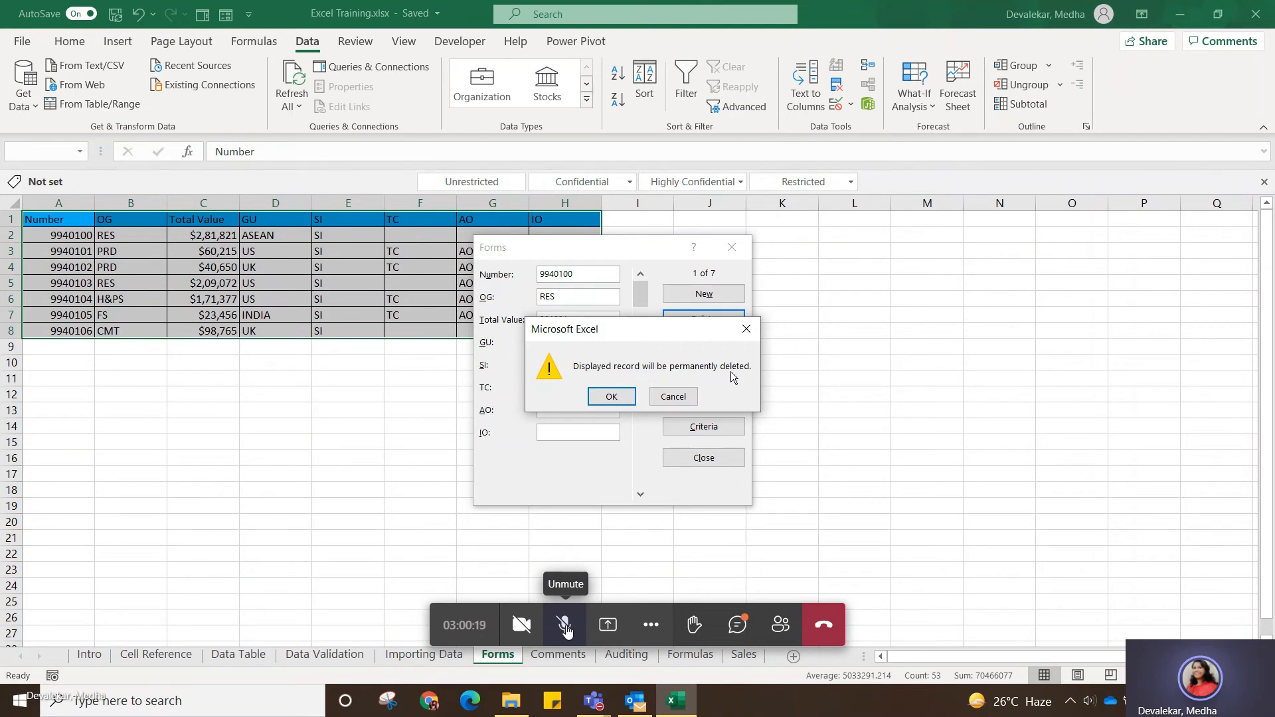
left_click(623, 397)
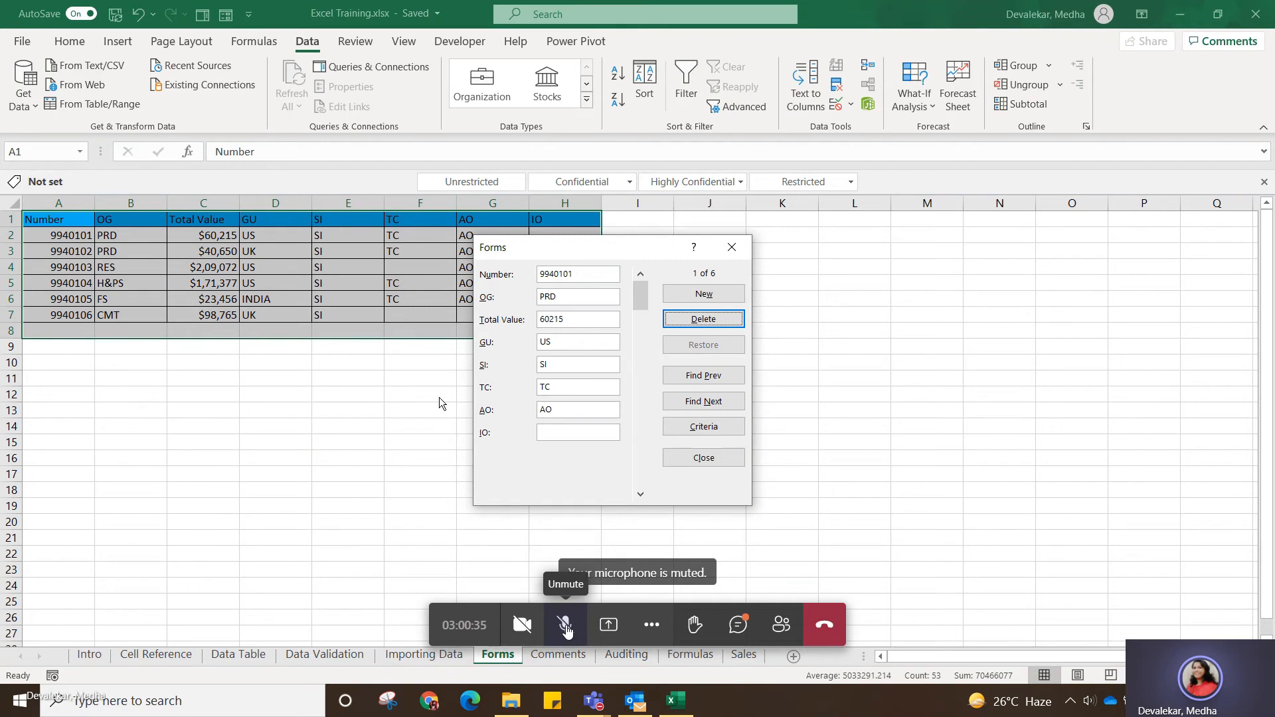
Start a new record in the form with Number 123456, OG H&PS and Total Value $28000.
left_click(708, 294)
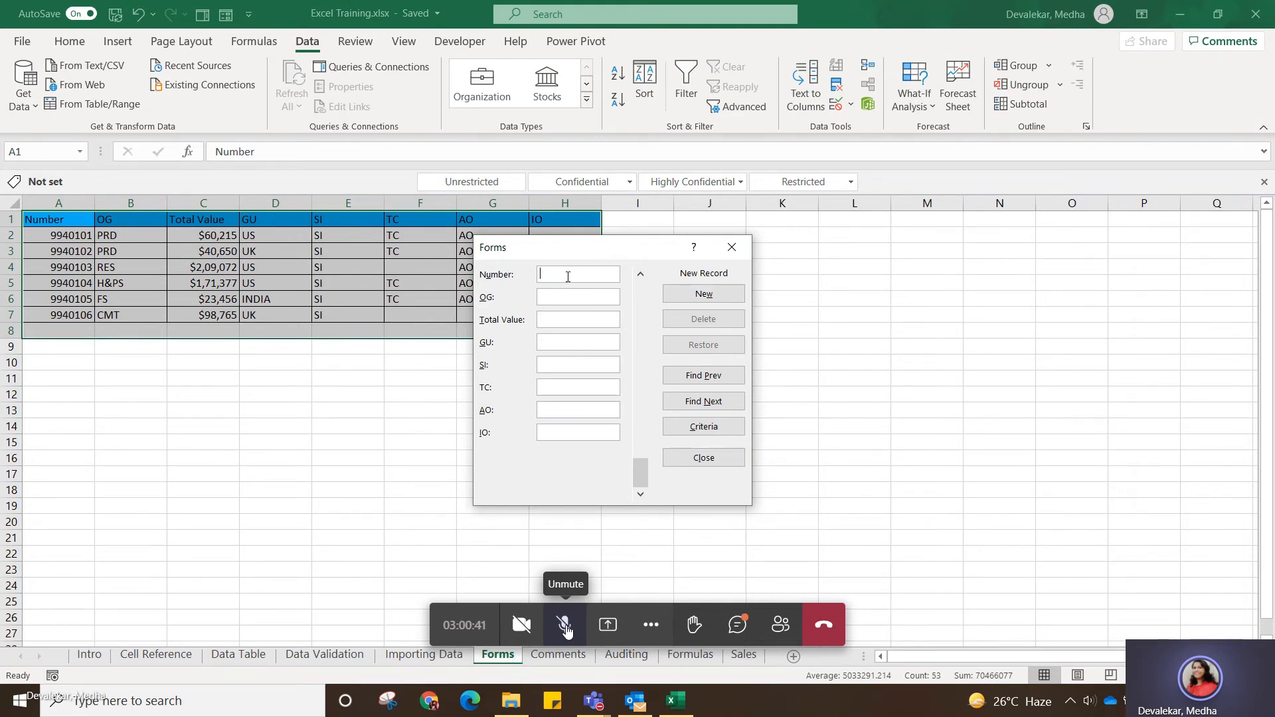
type("12")
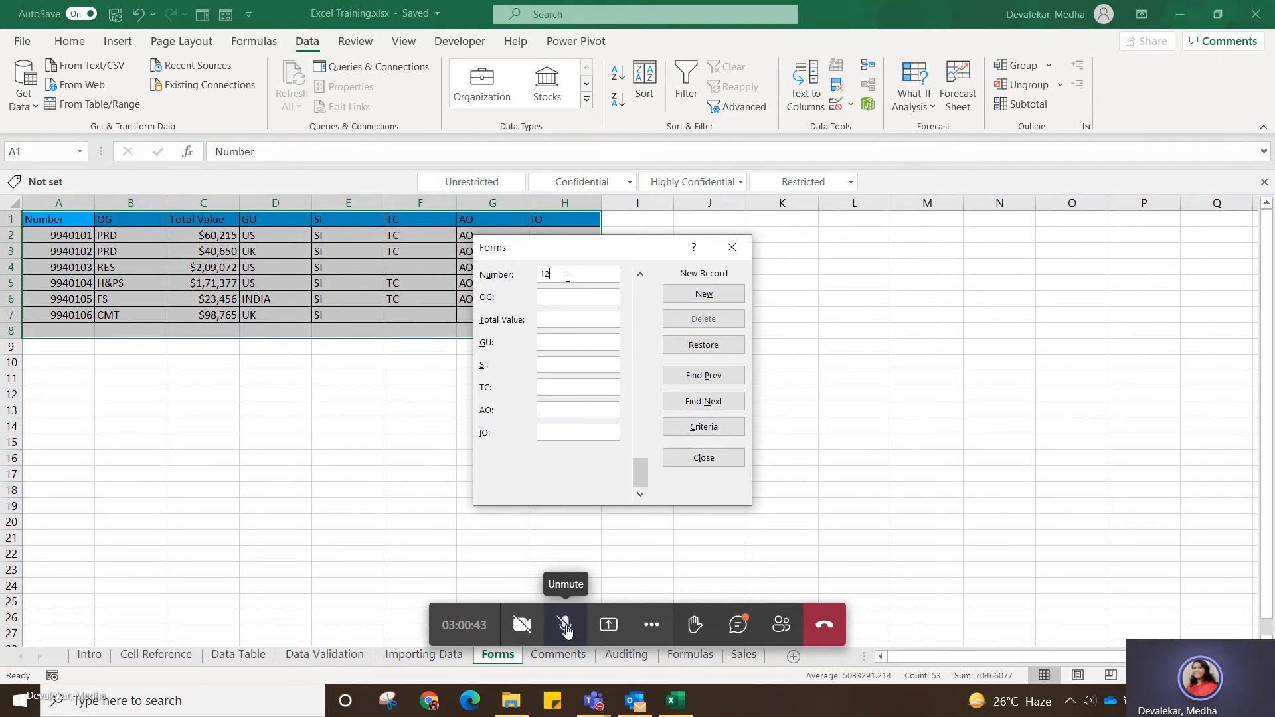
type("3456")
type("H")
type("&PS")
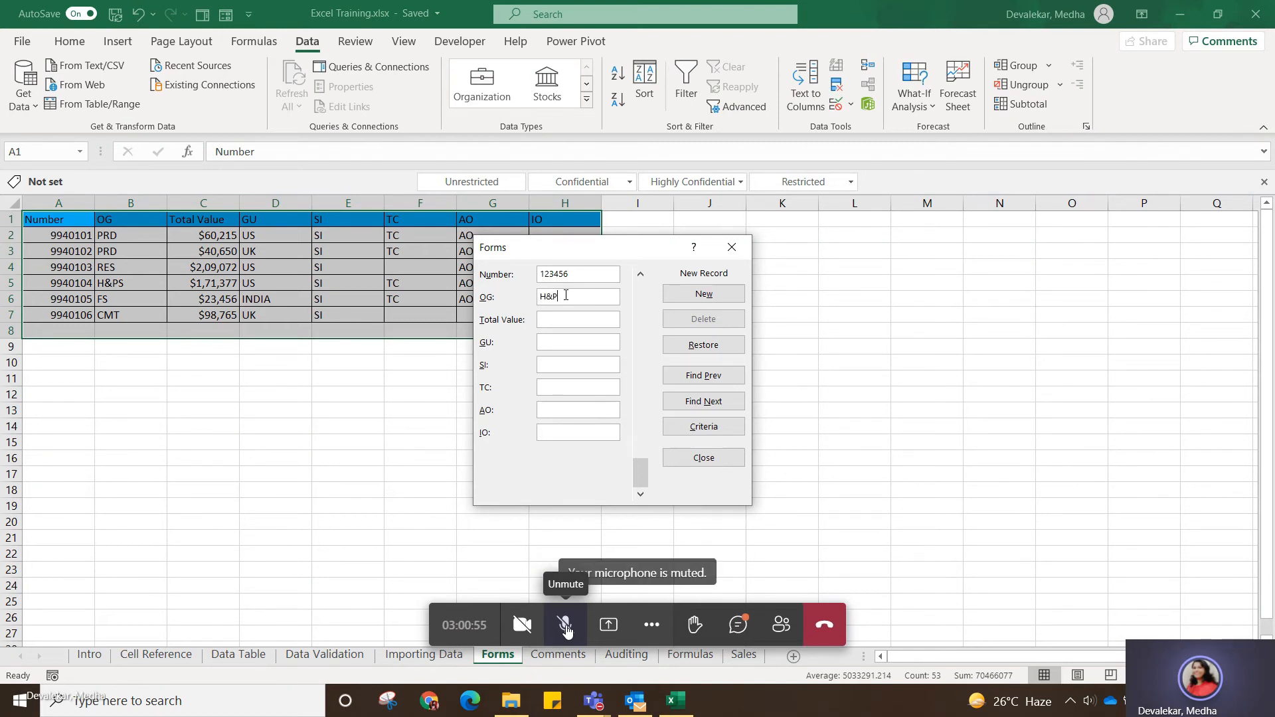
left_click(556, 321)
type("$")
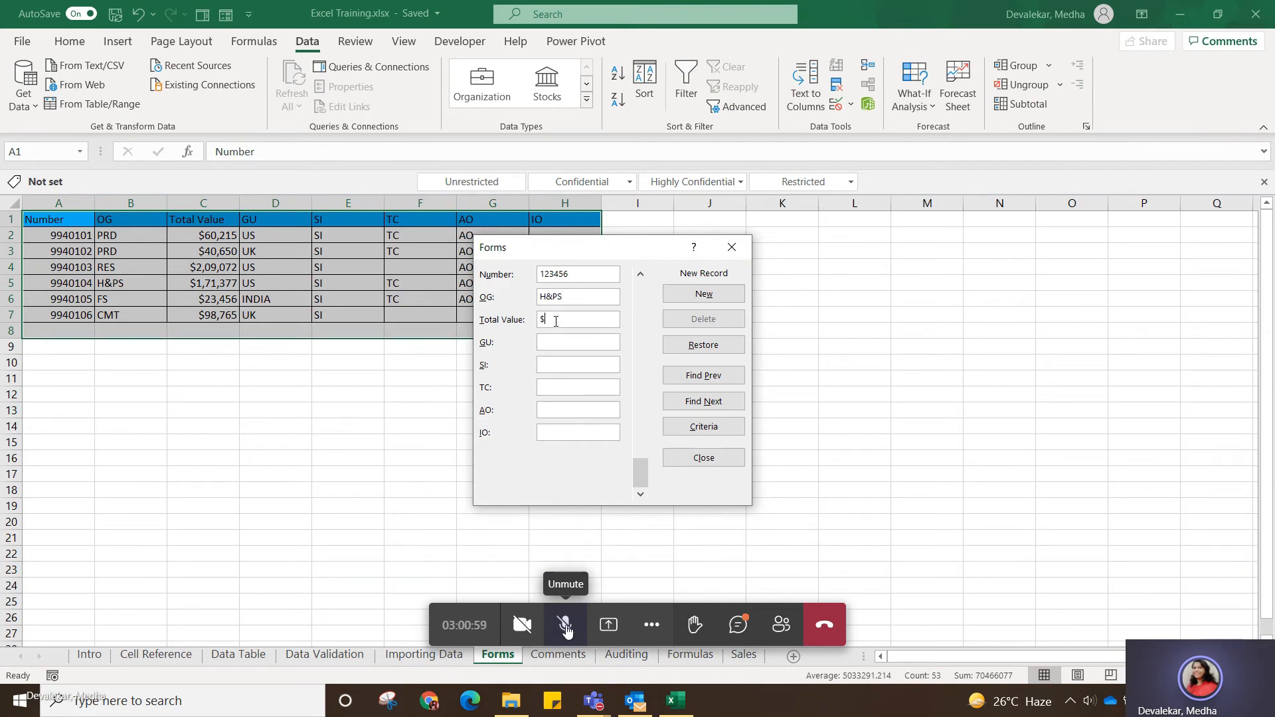
type("2")
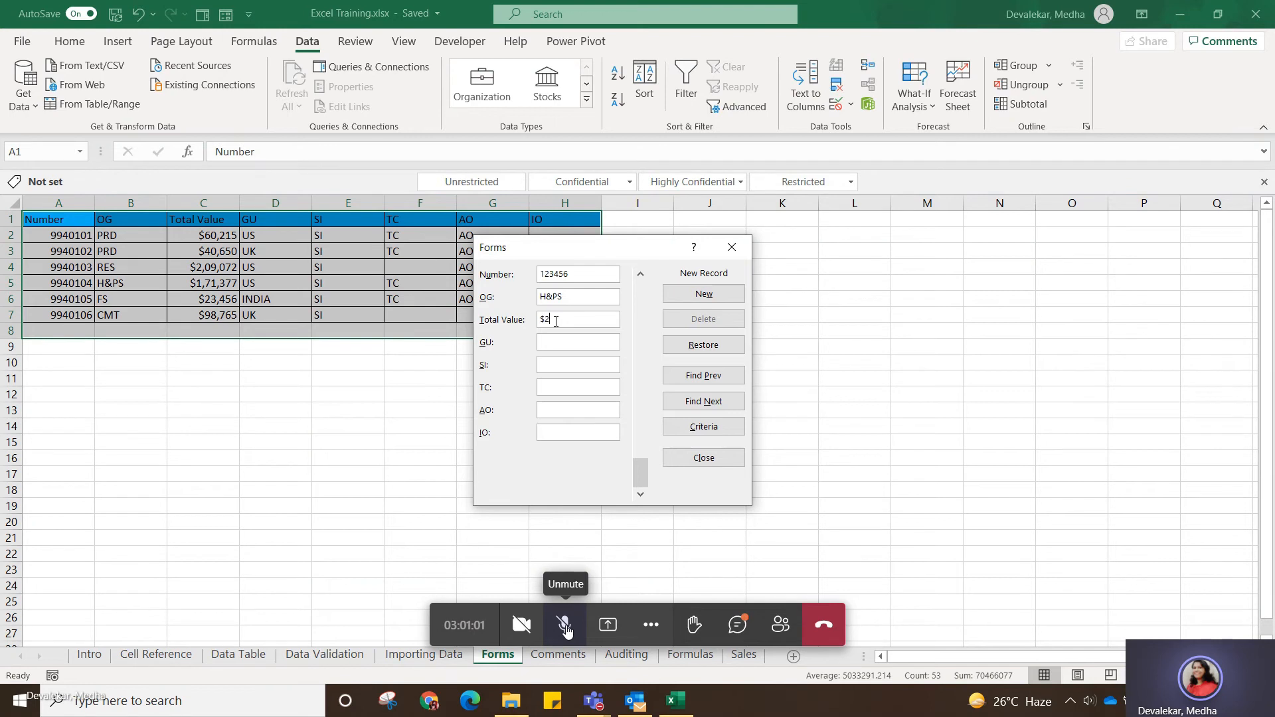
type("8000")
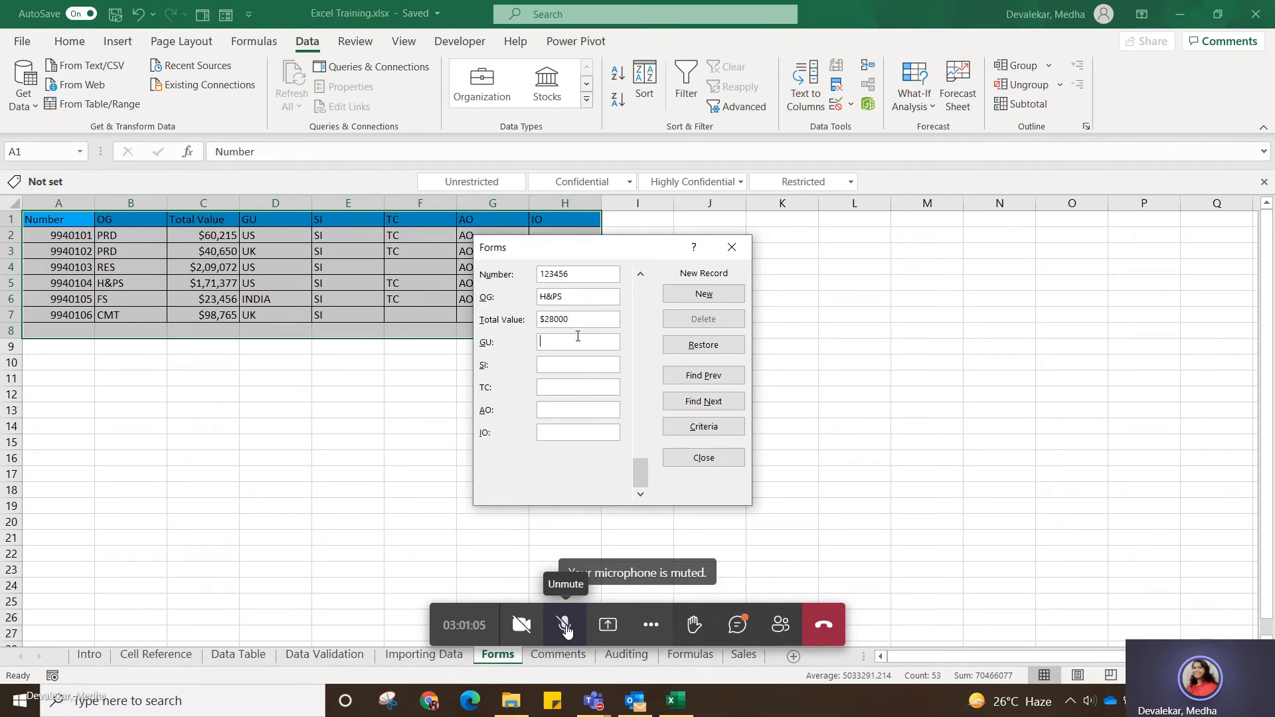
type("INDIA")
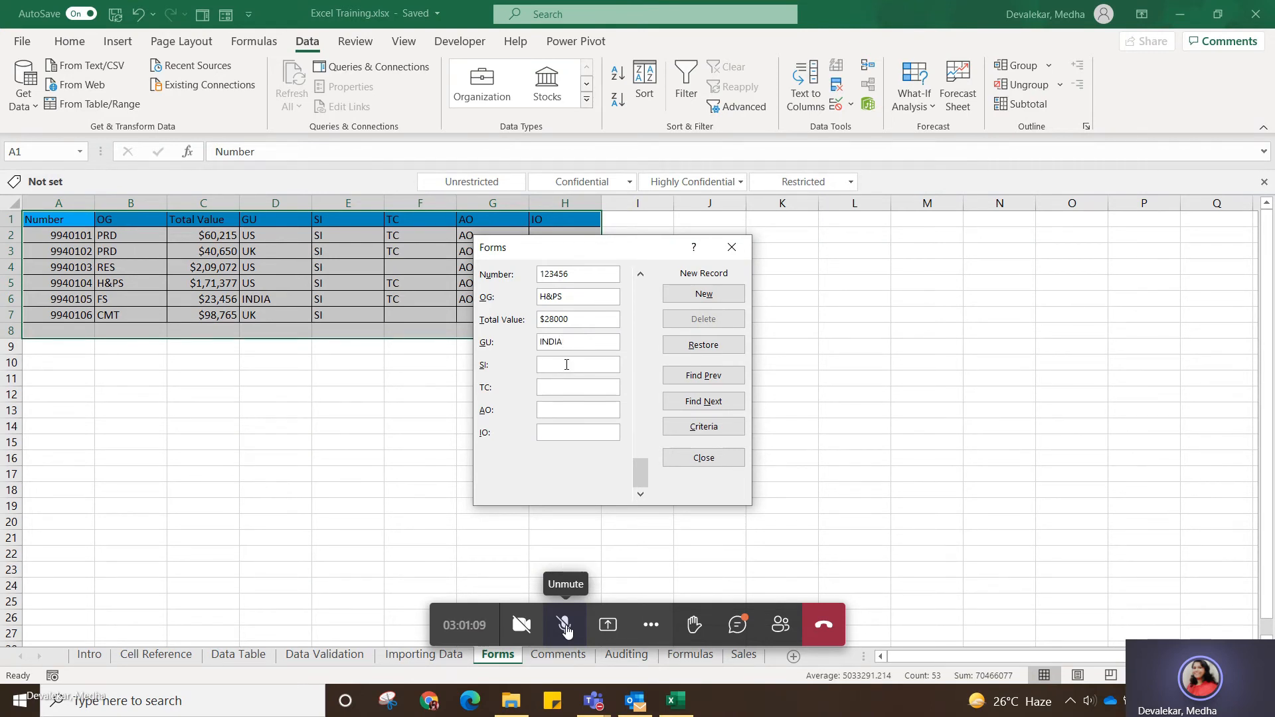
type("SI")
Fill in GU INDIA, SI SI, AO AO and IO IO, add the record to the table, and close the form.
left_click(565, 389)
type("AO")
left_click(570, 434)
type("IO")
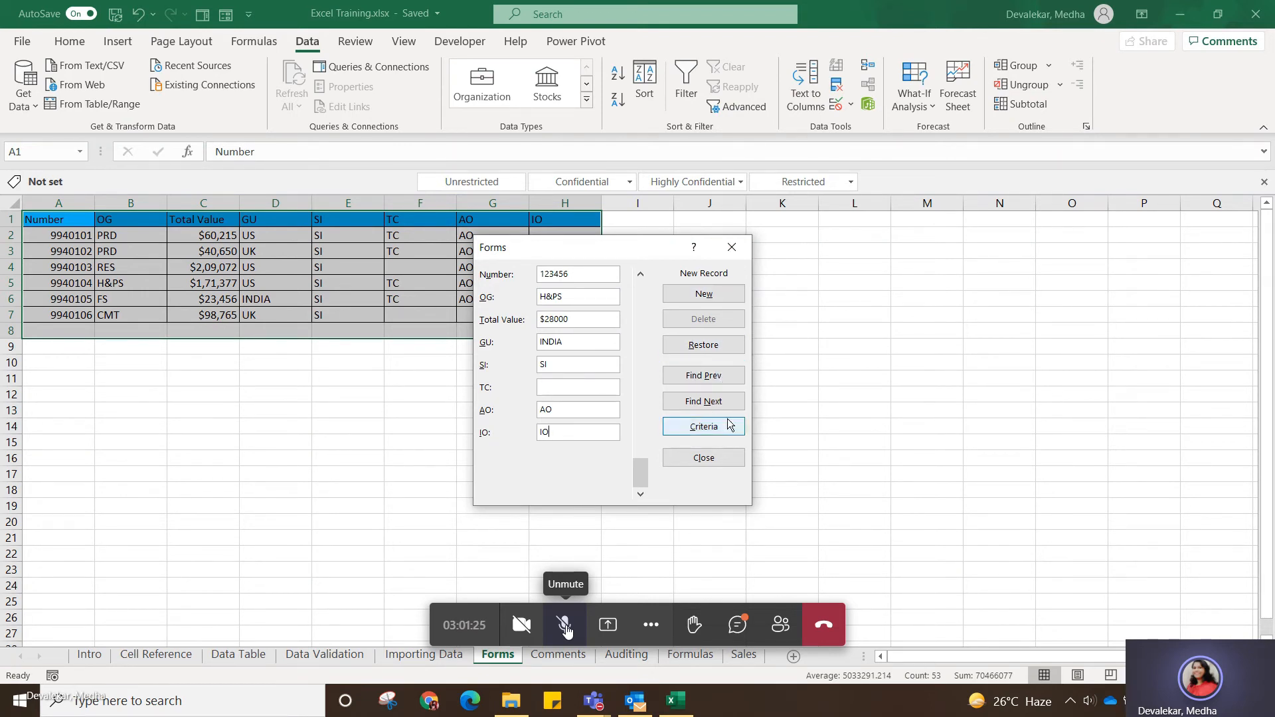
left_click(703, 295)
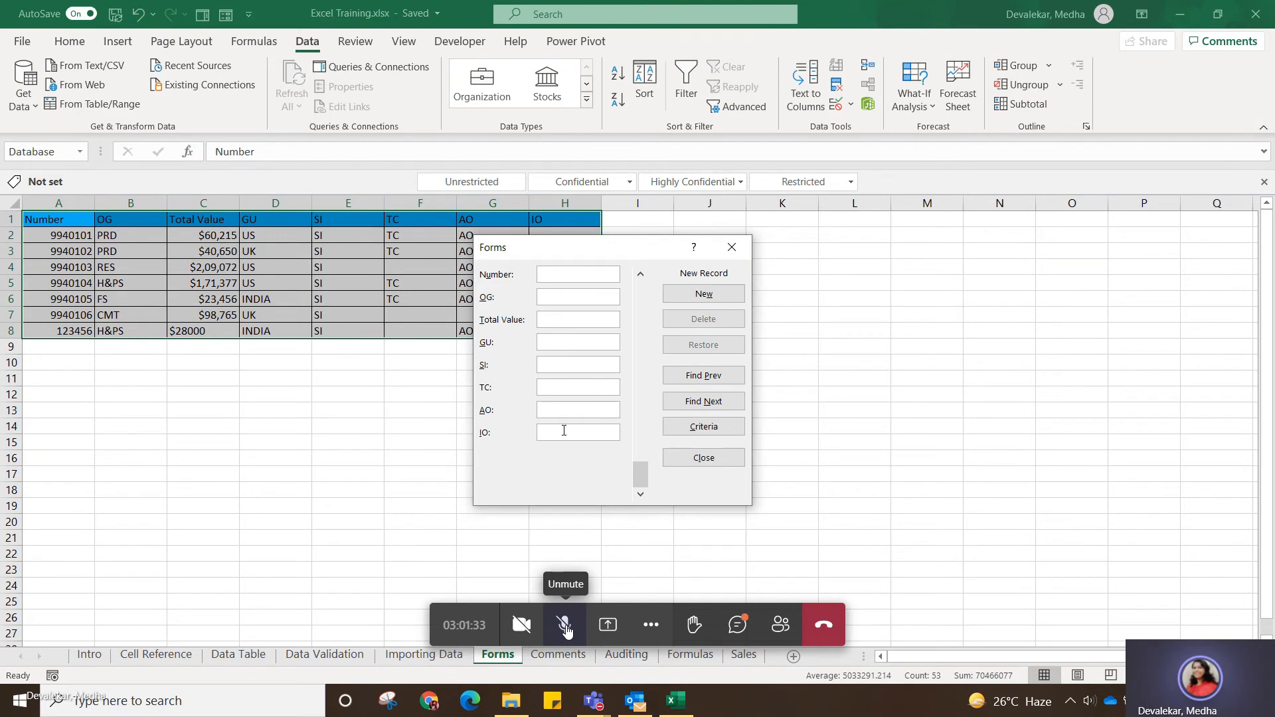
left_click(704, 458)
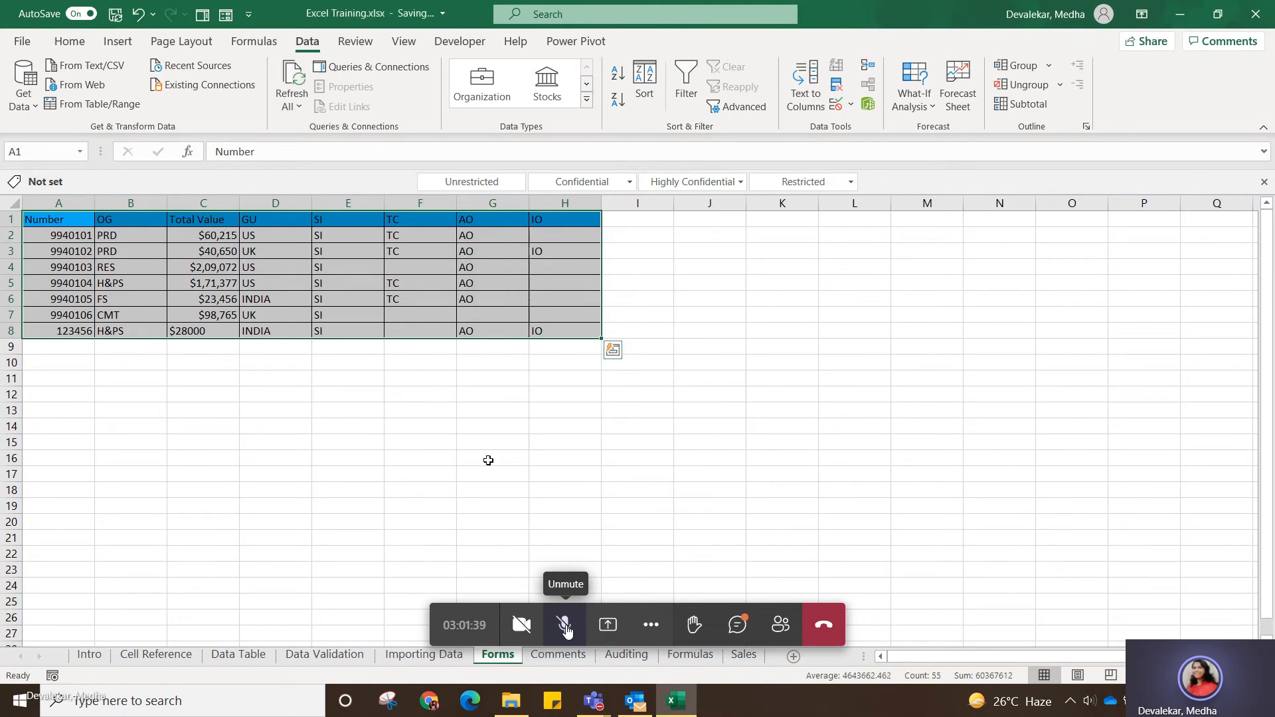
left_click(488, 460)
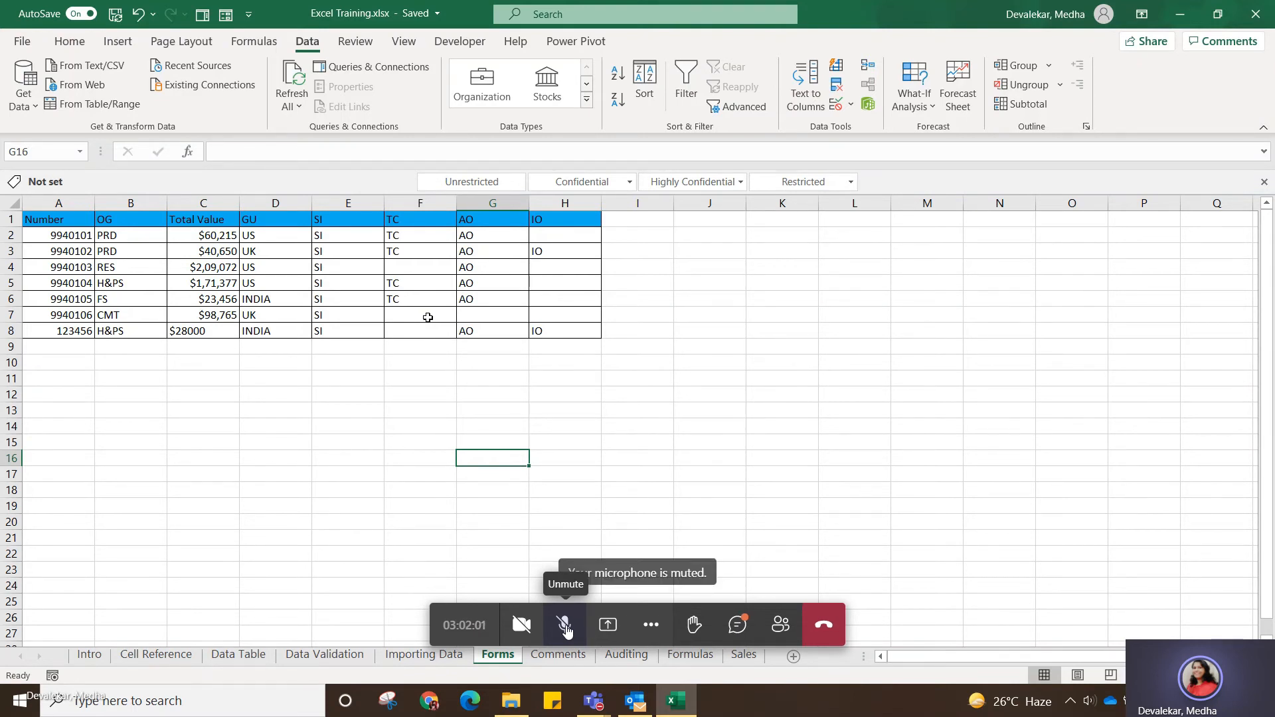
left_click(79, 349)
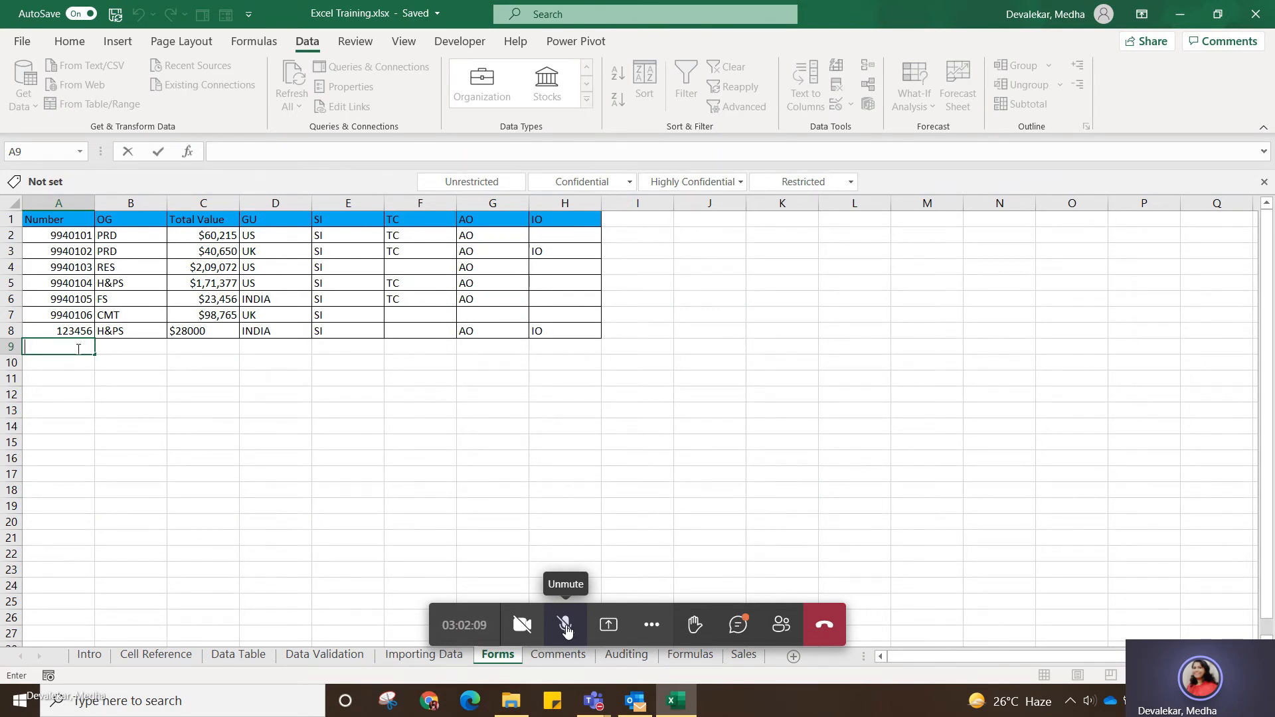
left_click(129, 377)
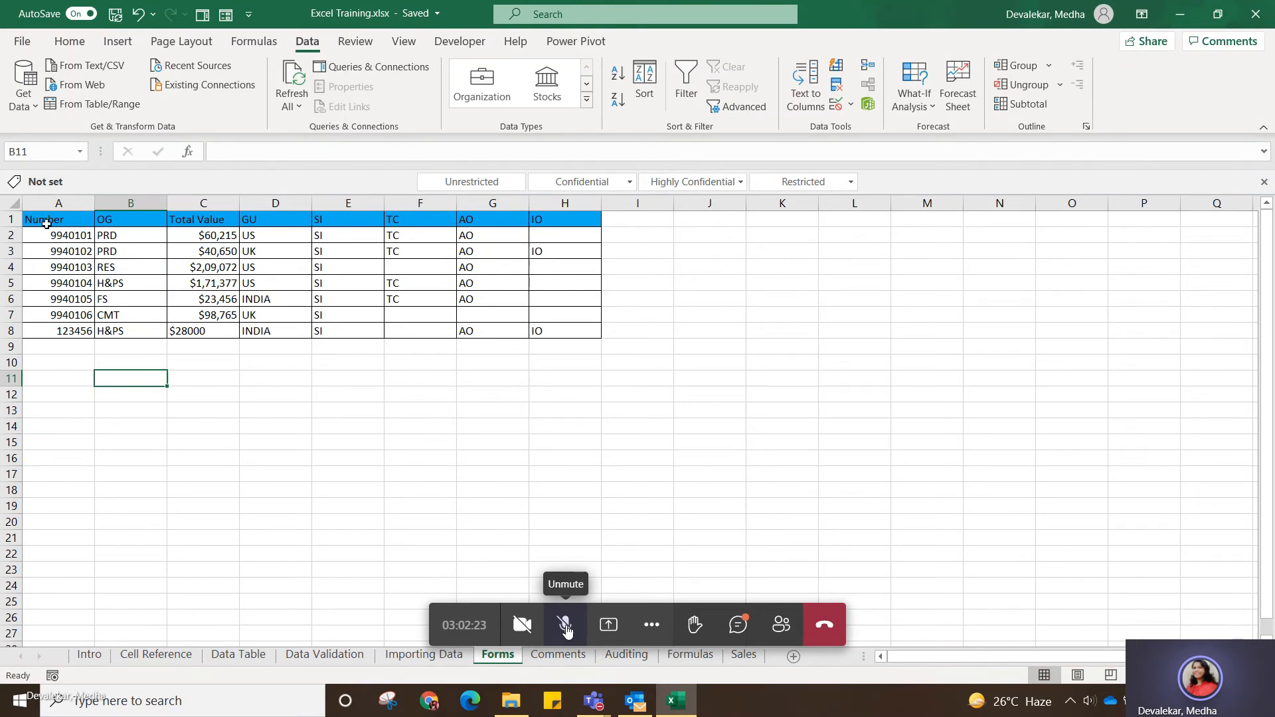
left_click_drag(46, 223, 540, 330)
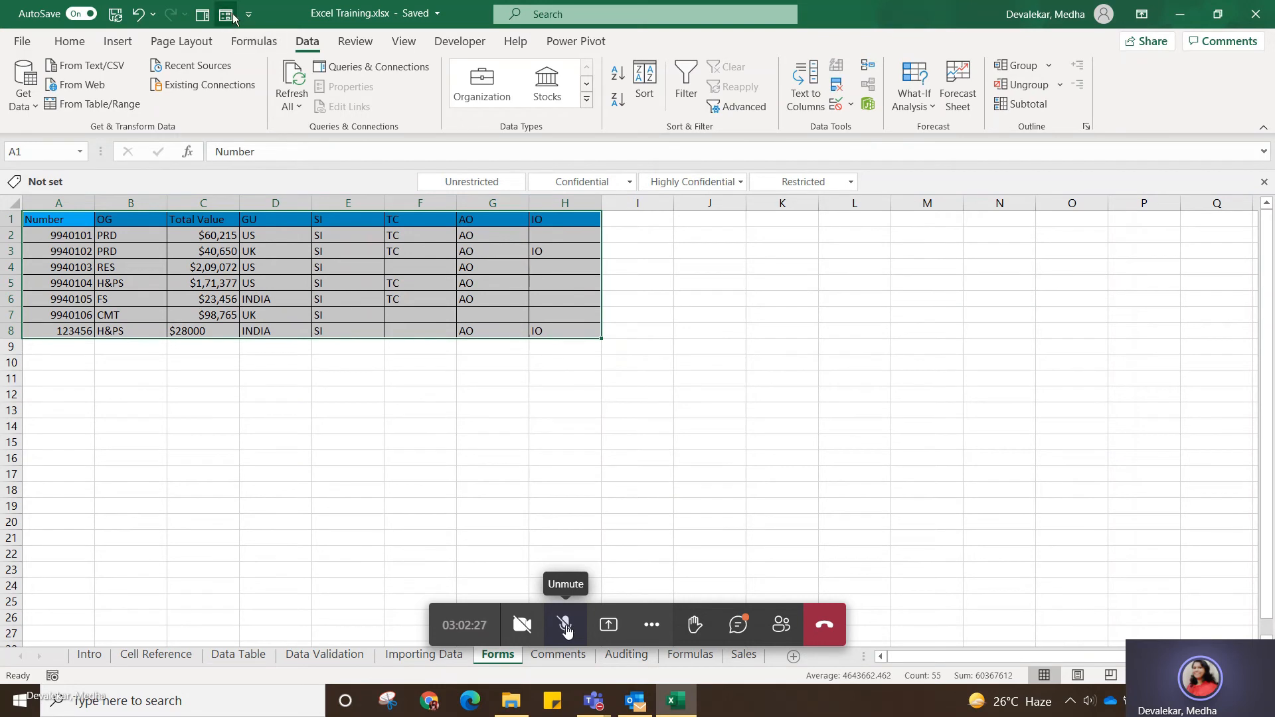
left_click(577, 488)
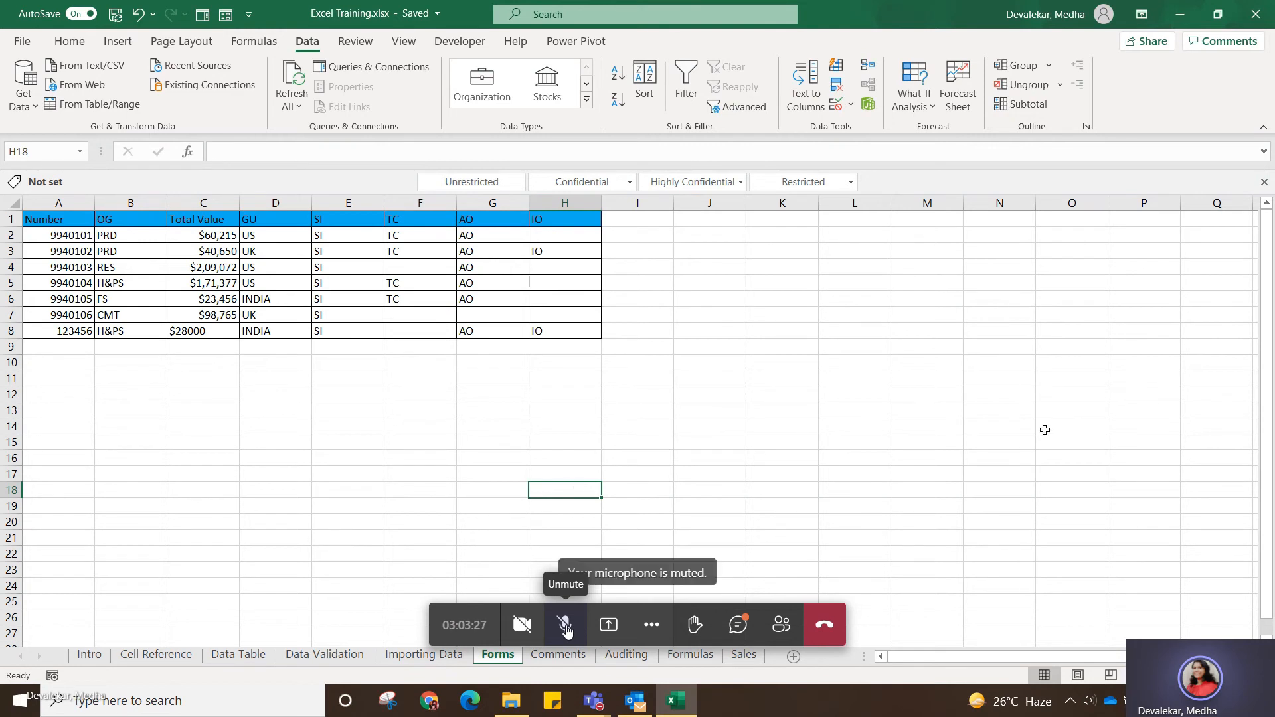
Select the whole table including headers, reopen its data entry form, and browse to the sixth record and back to the first.
left_click(75, 217)
key("ctrl+a")
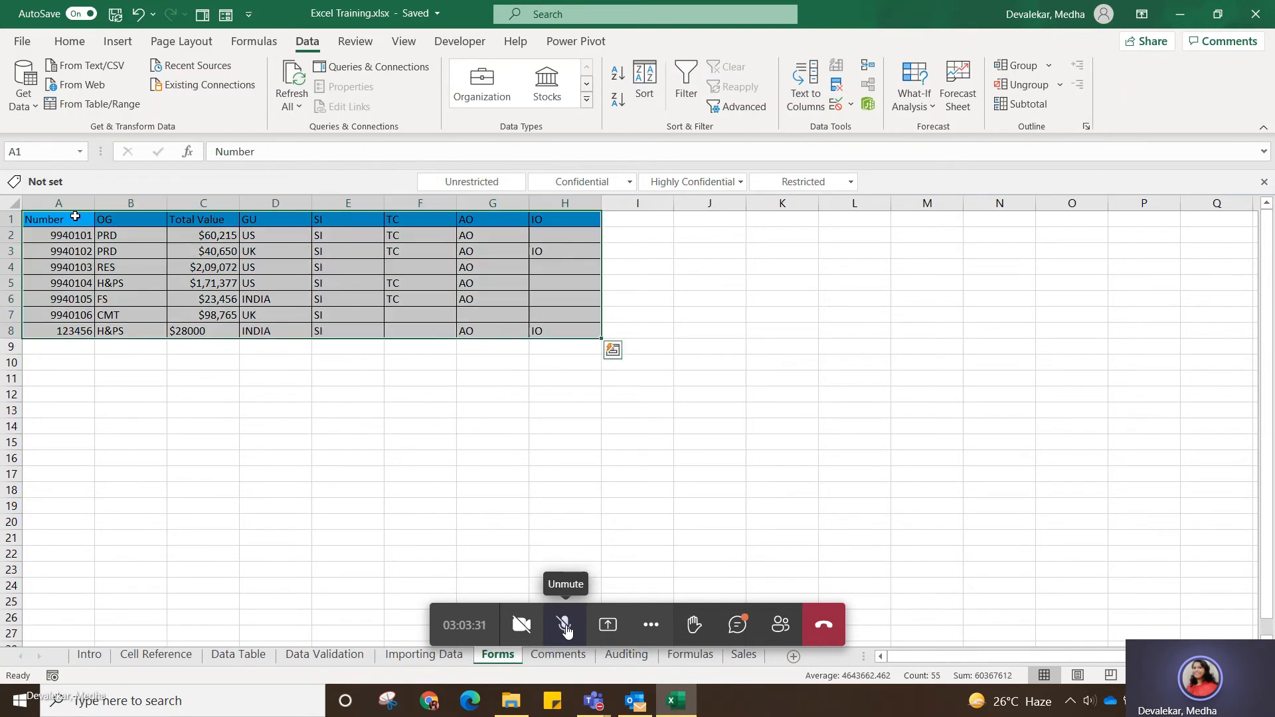
left_click(232, 16)
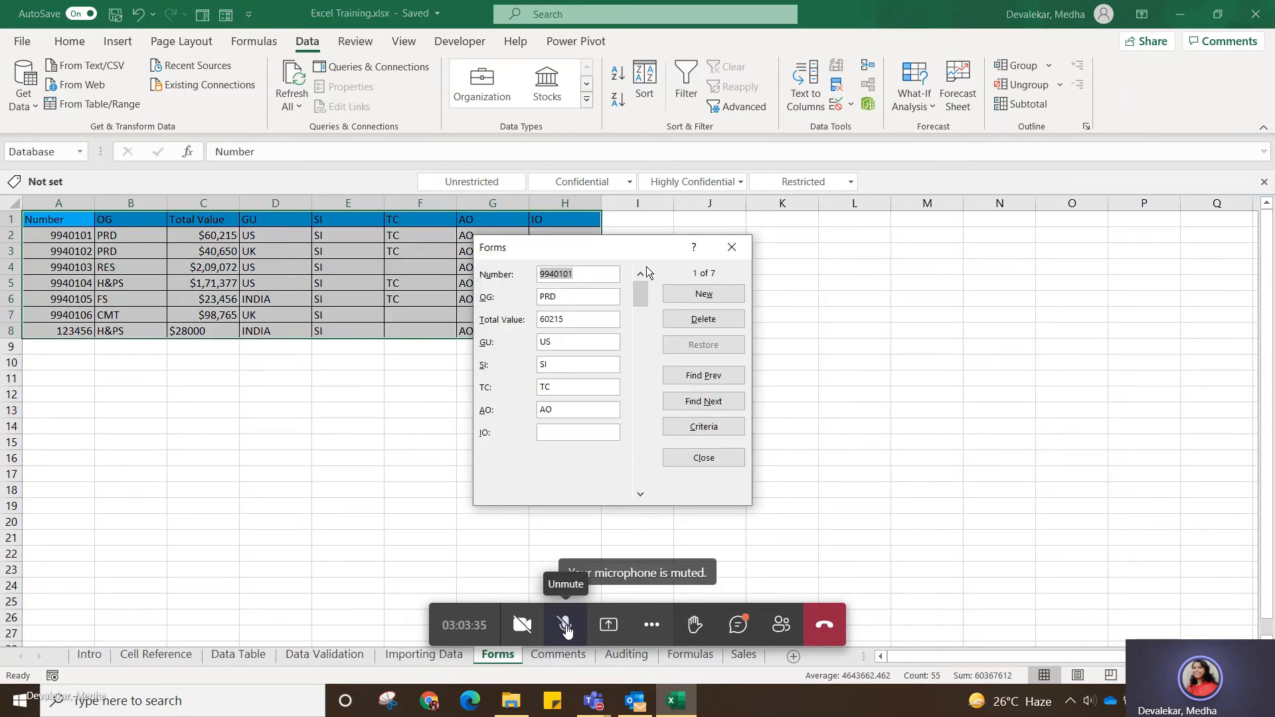
left_click_drag(640, 292, 664, 426)
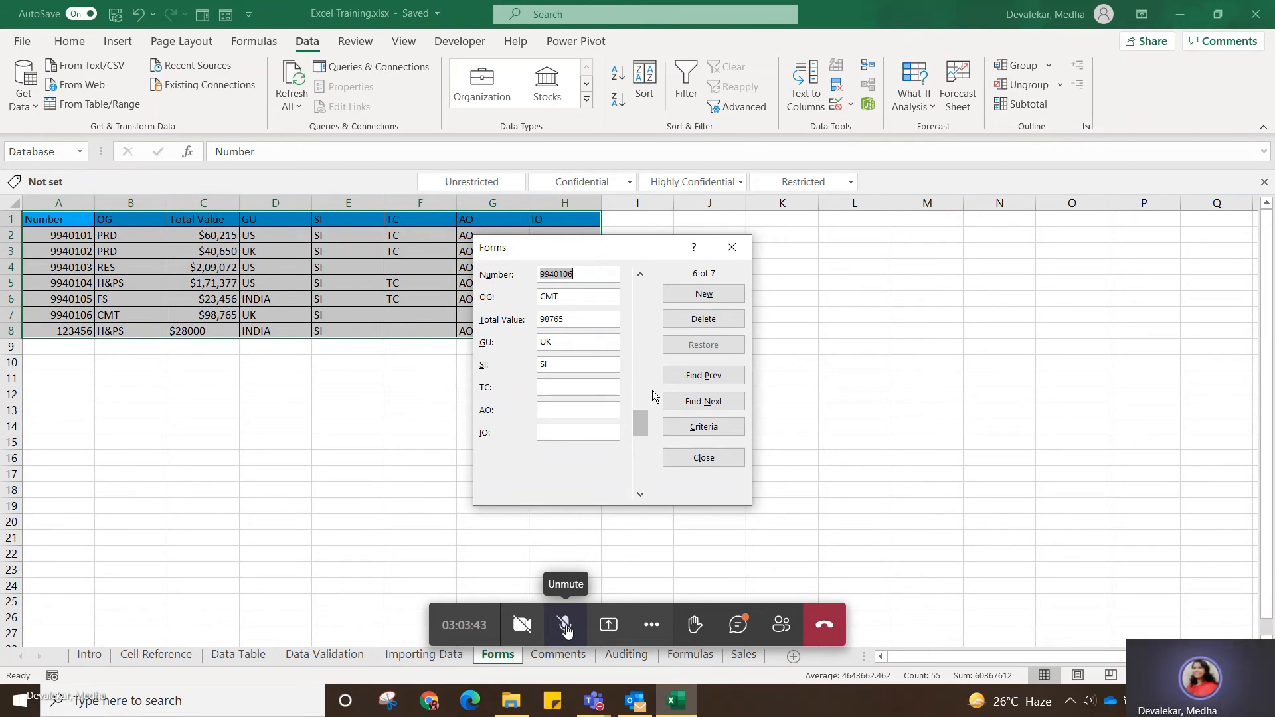
left_click_drag(648, 425, 642, 294)
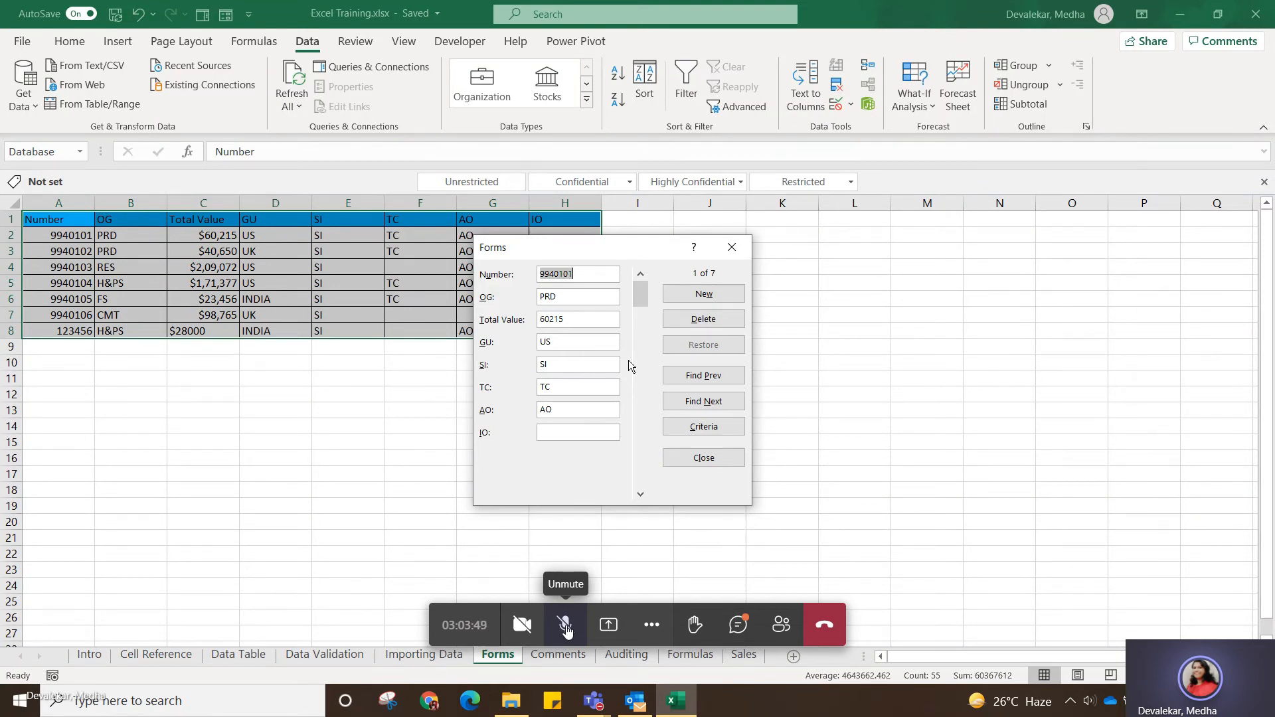
Find the next record whose IO field matches IO using the form's criteria, with the form moved below the table.
left_click(702, 428)
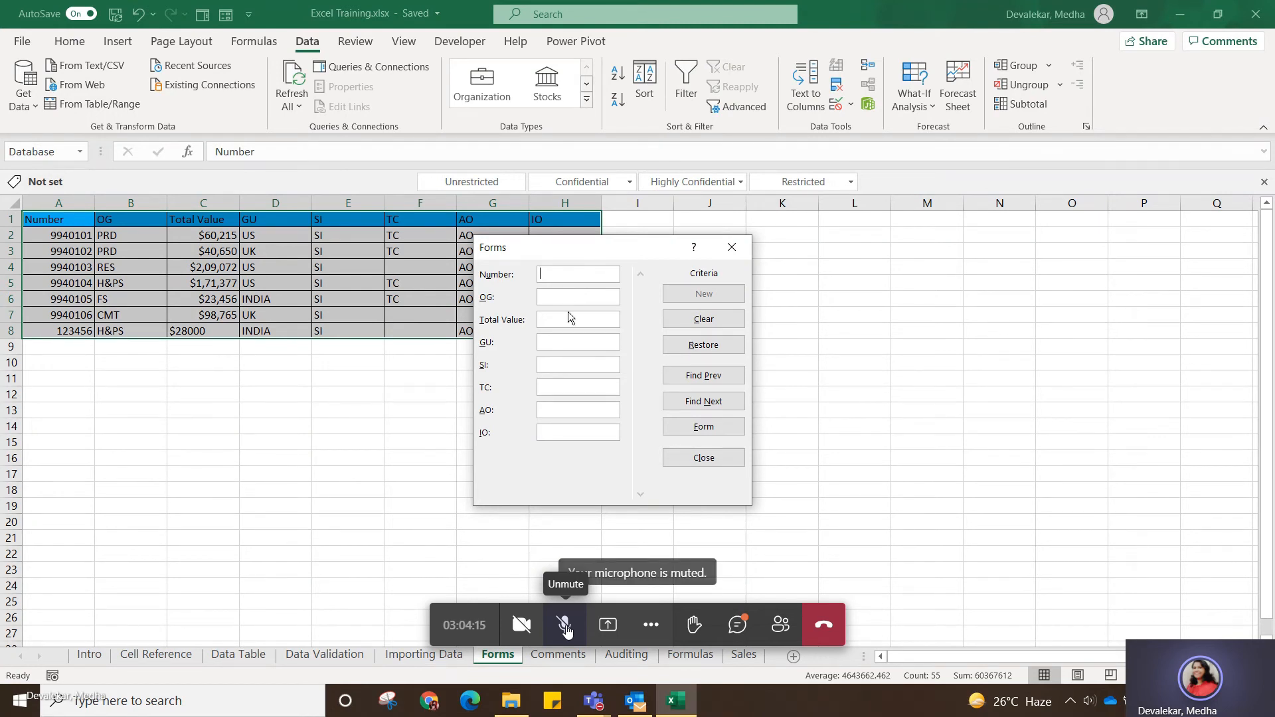
left_click_drag(585, 251, 601, 359)
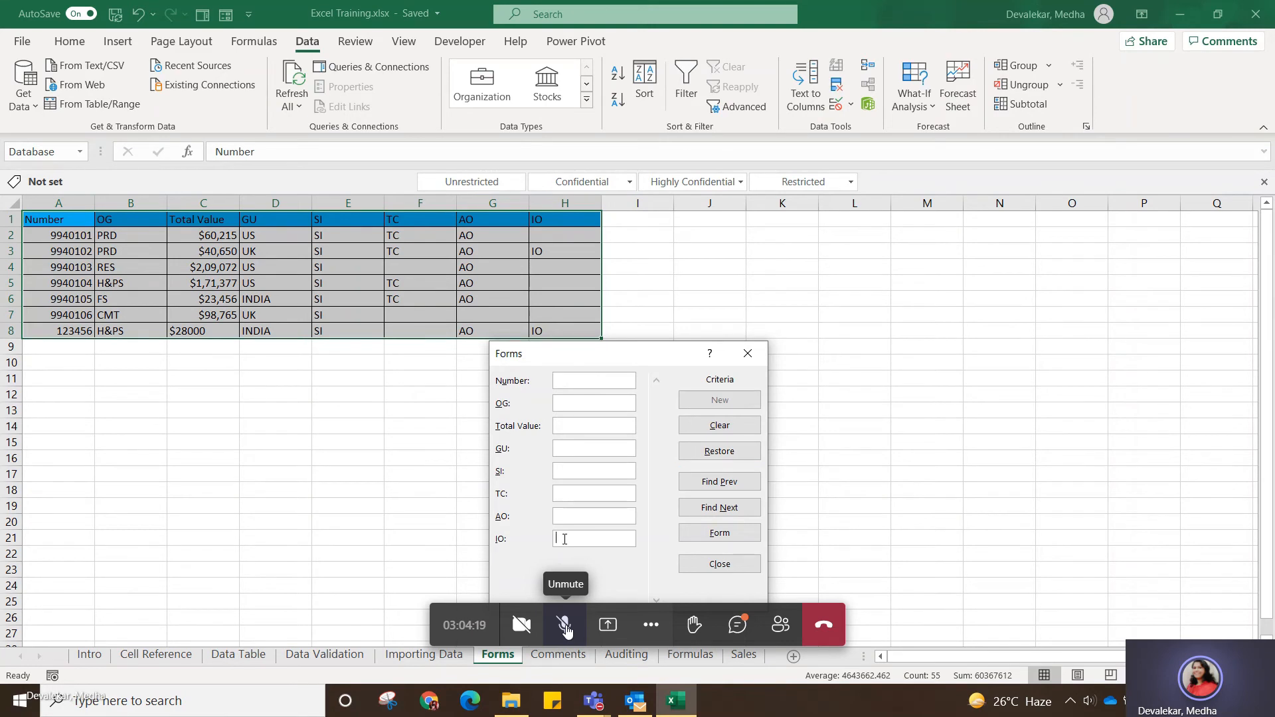
type("IO")
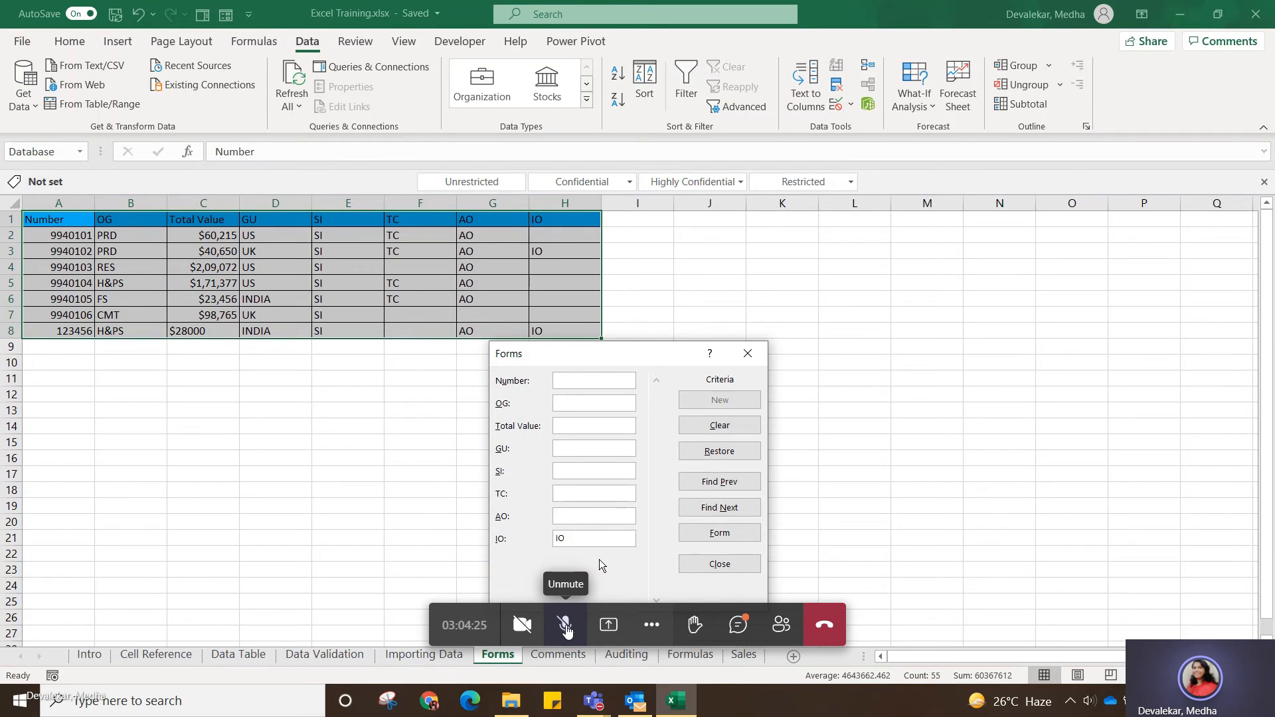
left_click(730, 512)
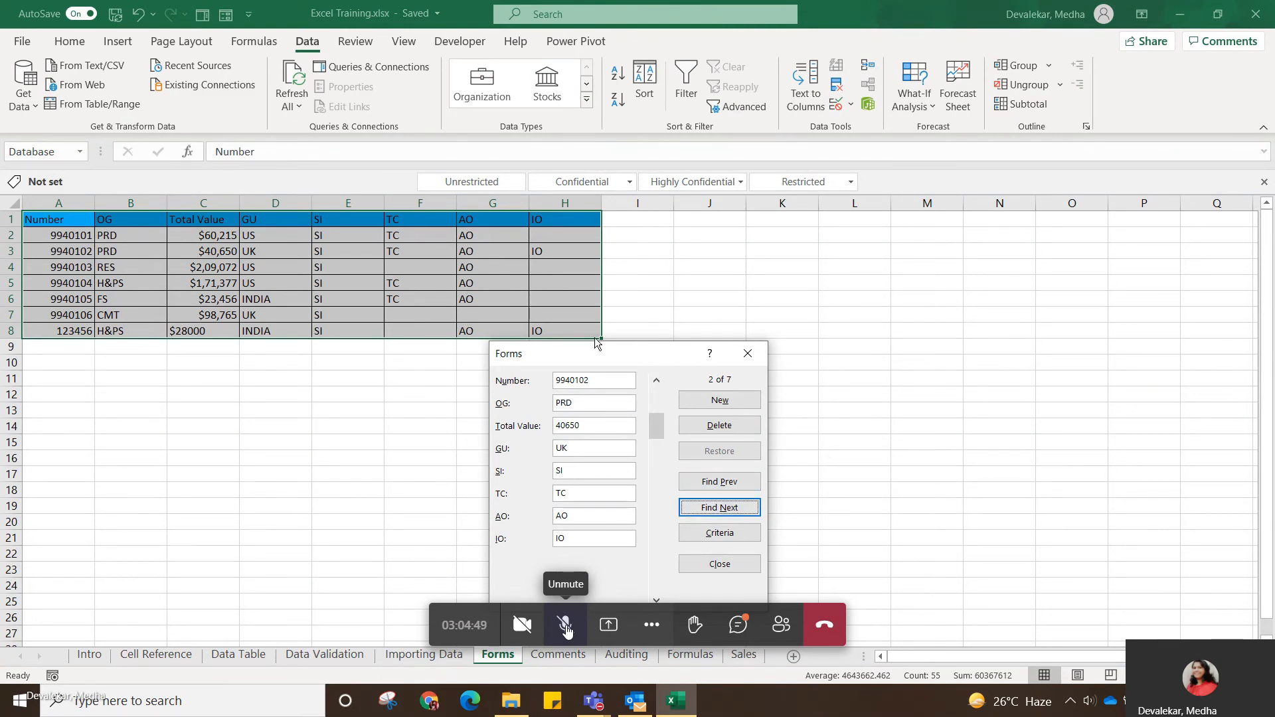
Narrow the form's search criteria with Number 9940102 and OG PRD, find the next match, and close the form.
left_click(723, 538)
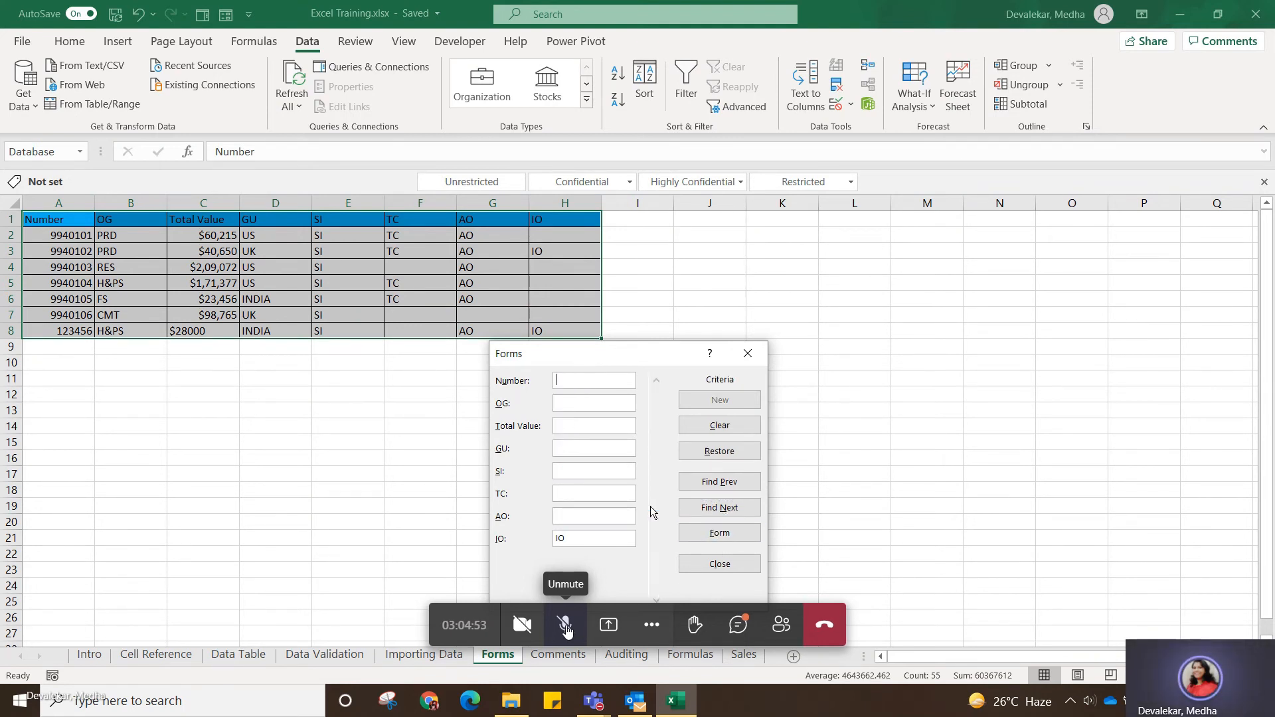
left_click(719, 531)
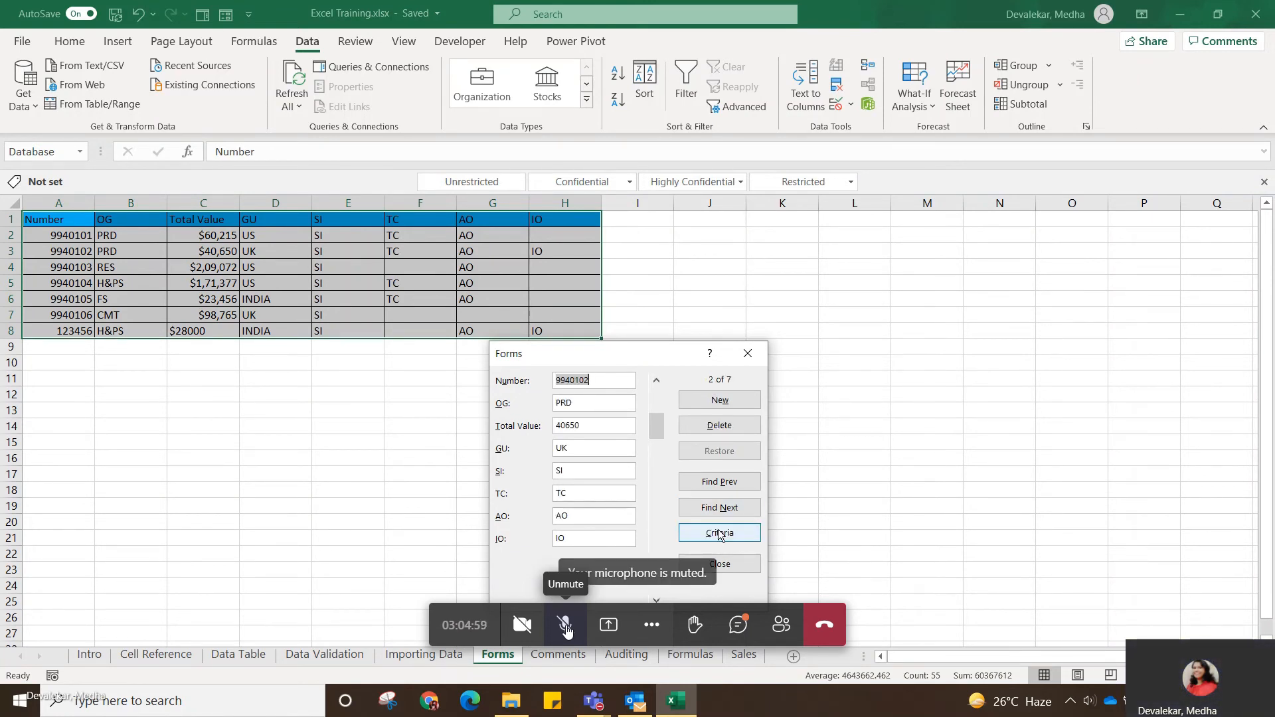
left_click(719, 532)
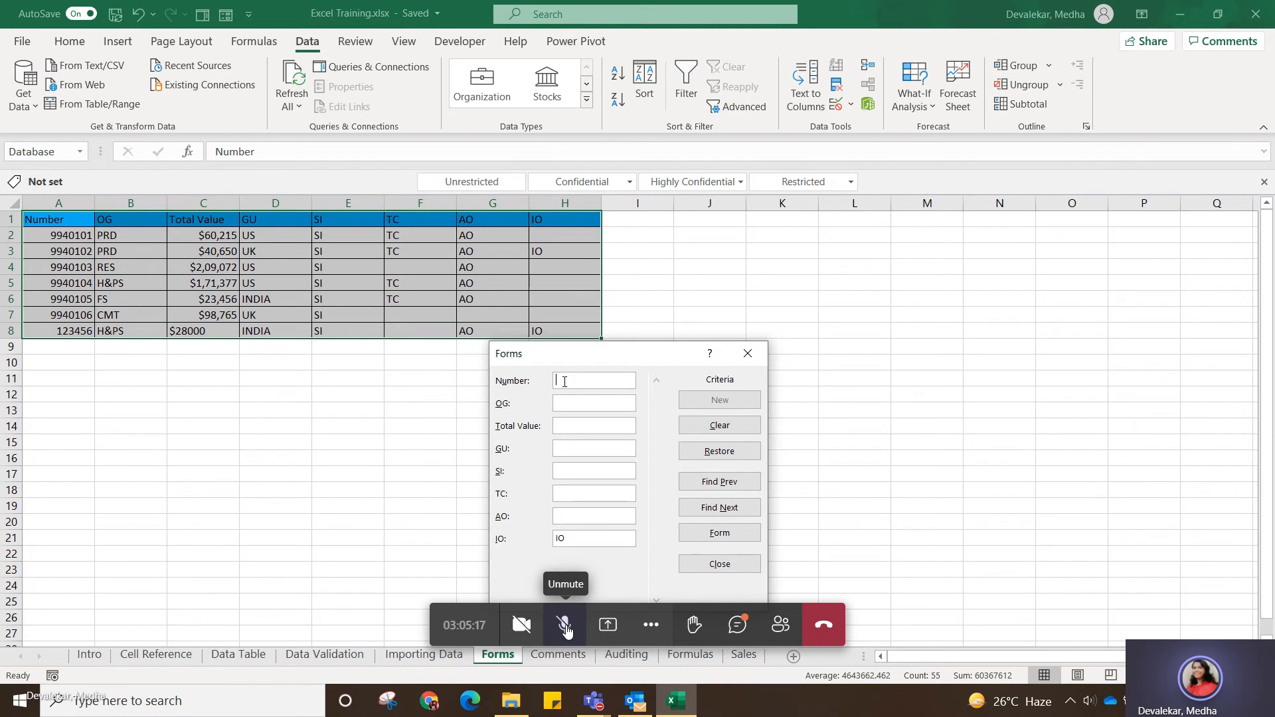
type("9940102")
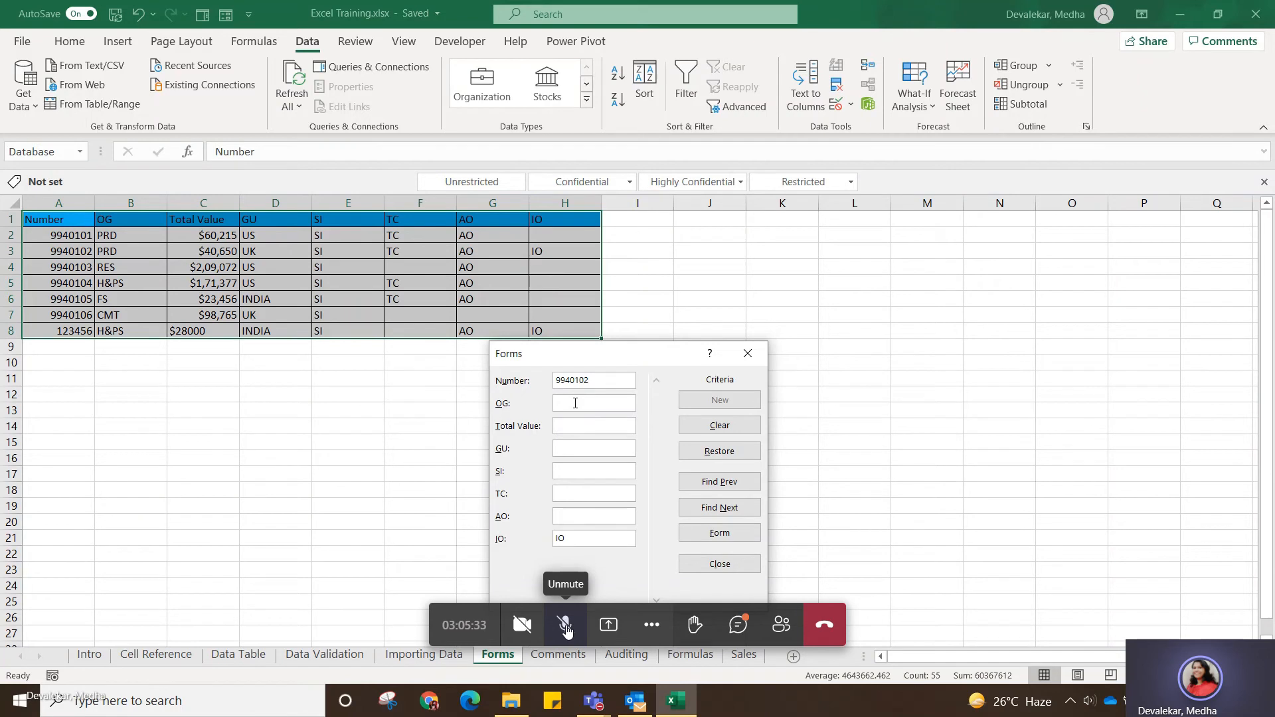
type("PRD")
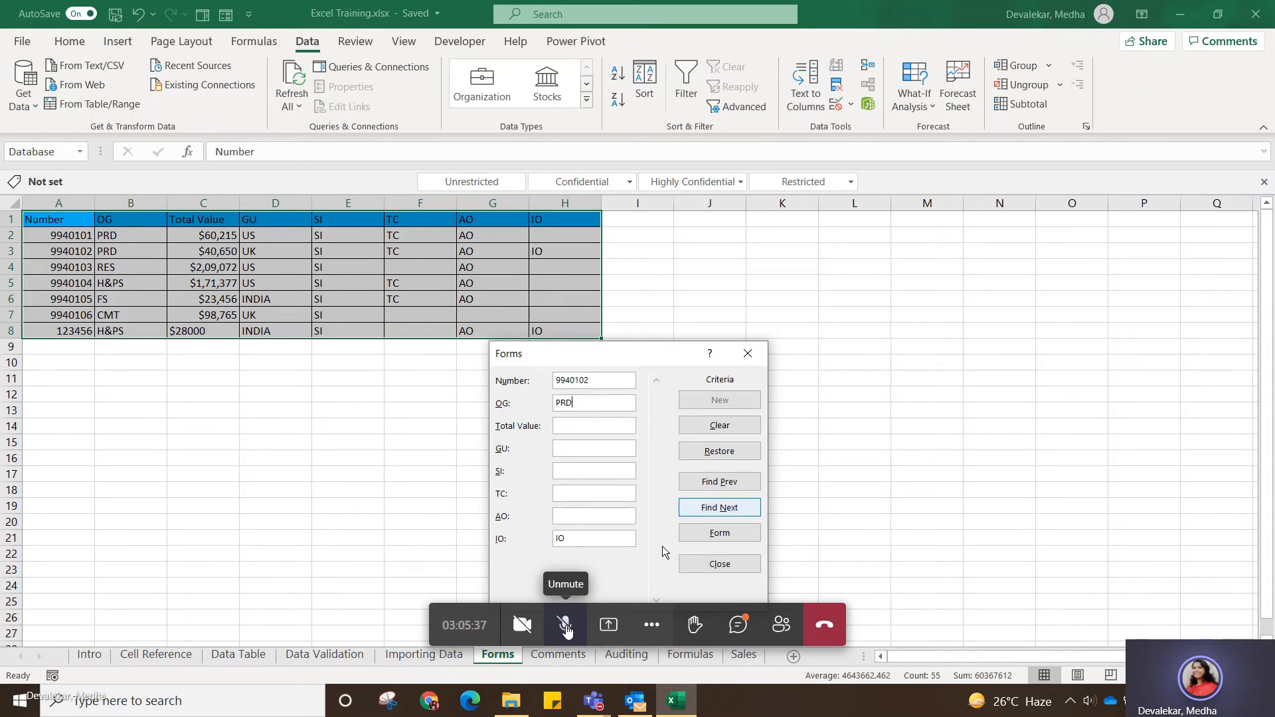
left_click(732, 514)
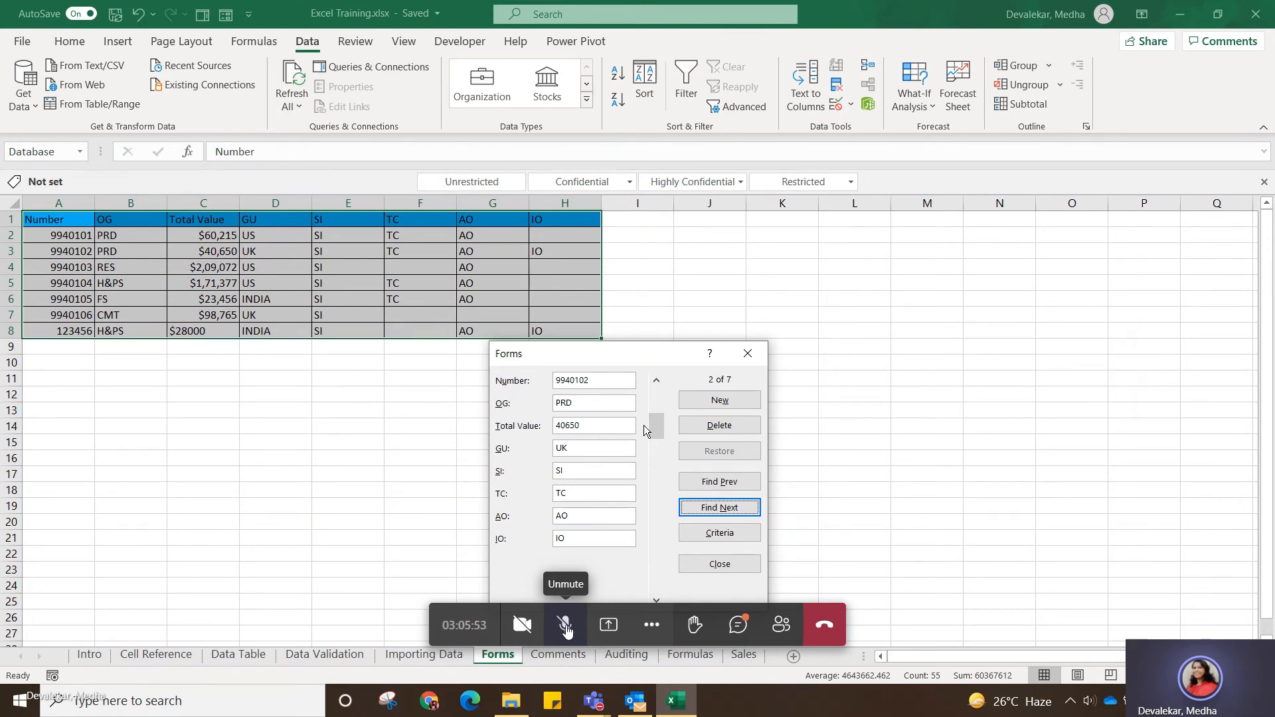
left_click(751, 353)
left_click(513, 432)
left_click_drag(494, 284, 40, 236)
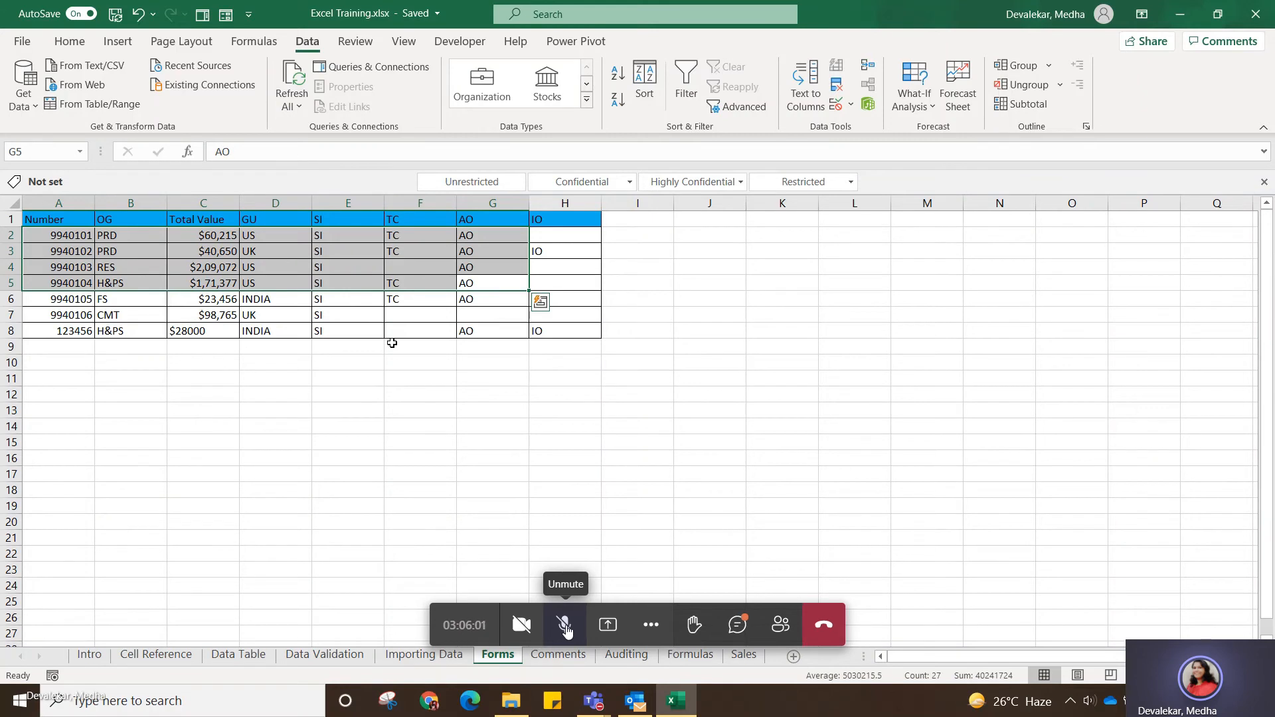
left_click(504, 453)
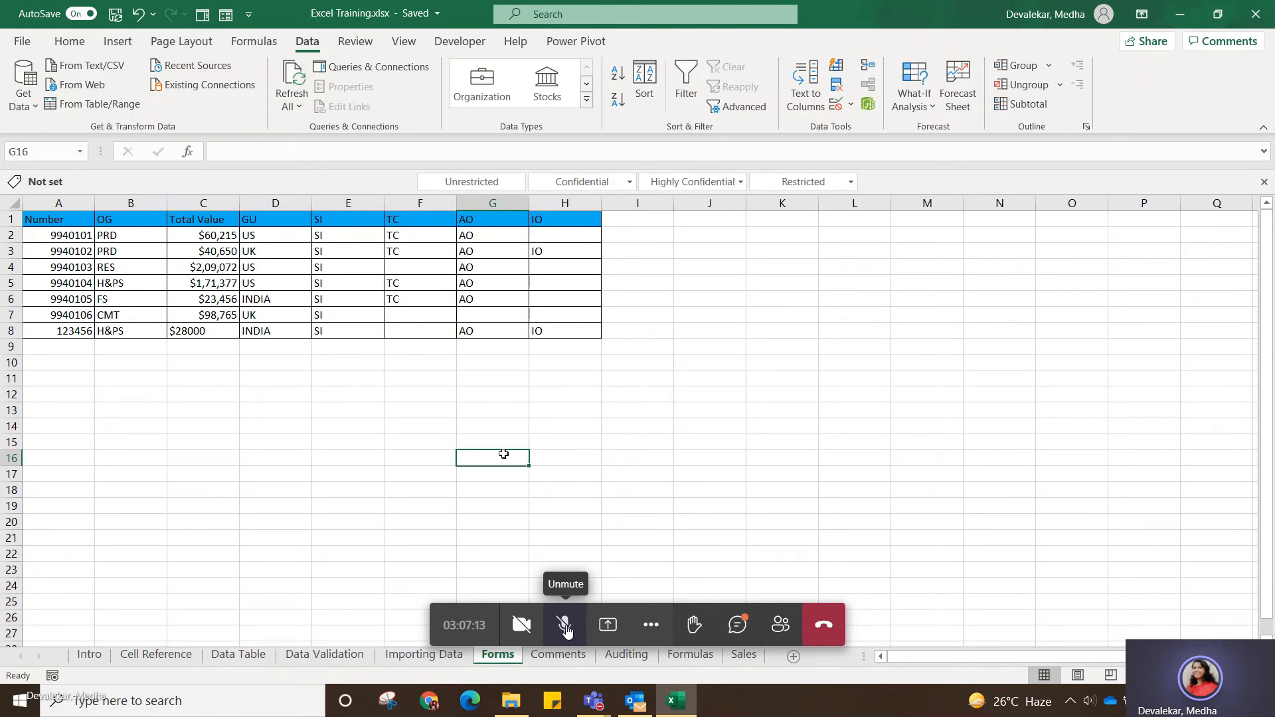
Turn on filtering for the table's header row, starting from the Number header in A1.
left_click(75, 219)
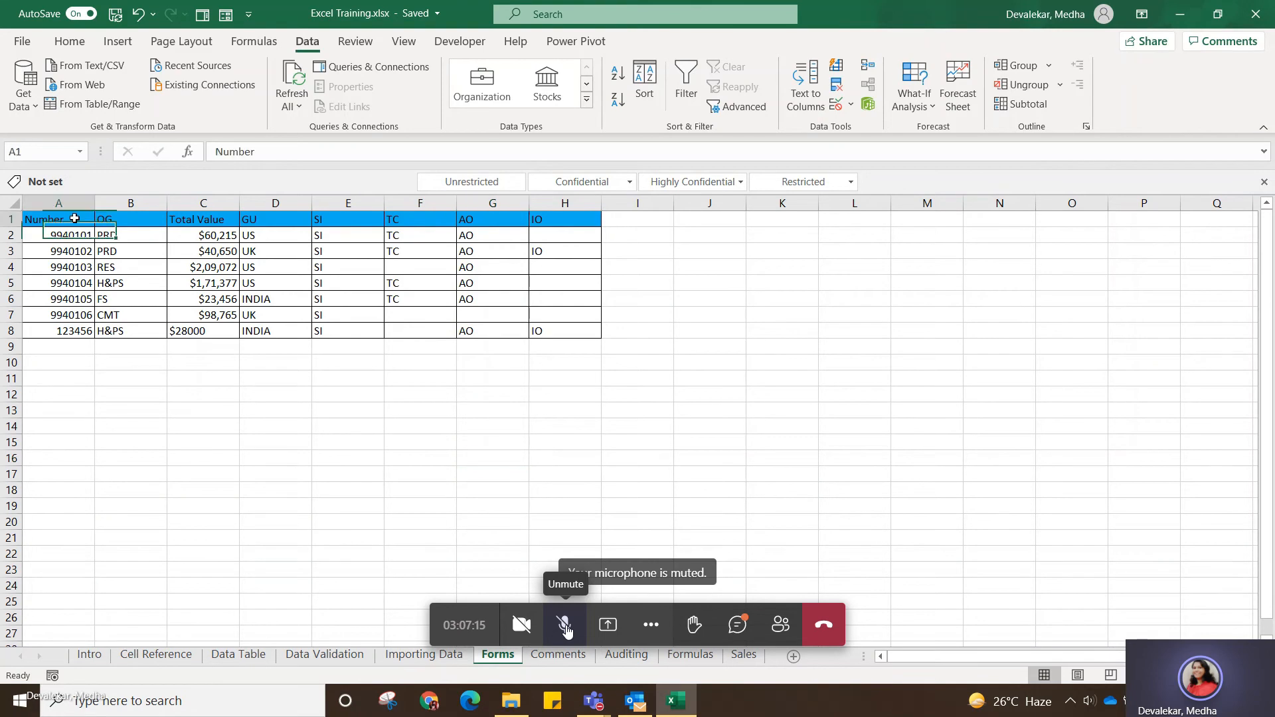
left_click(70, 42)
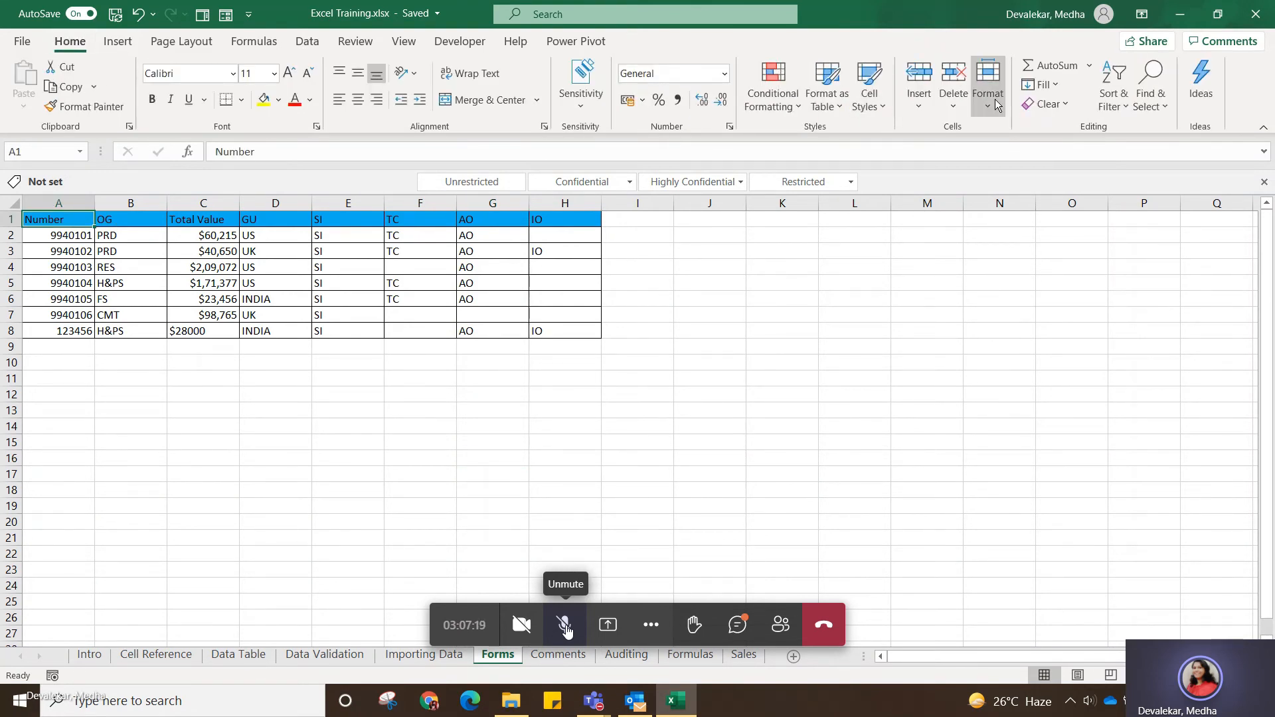
left_click(1127, 111)
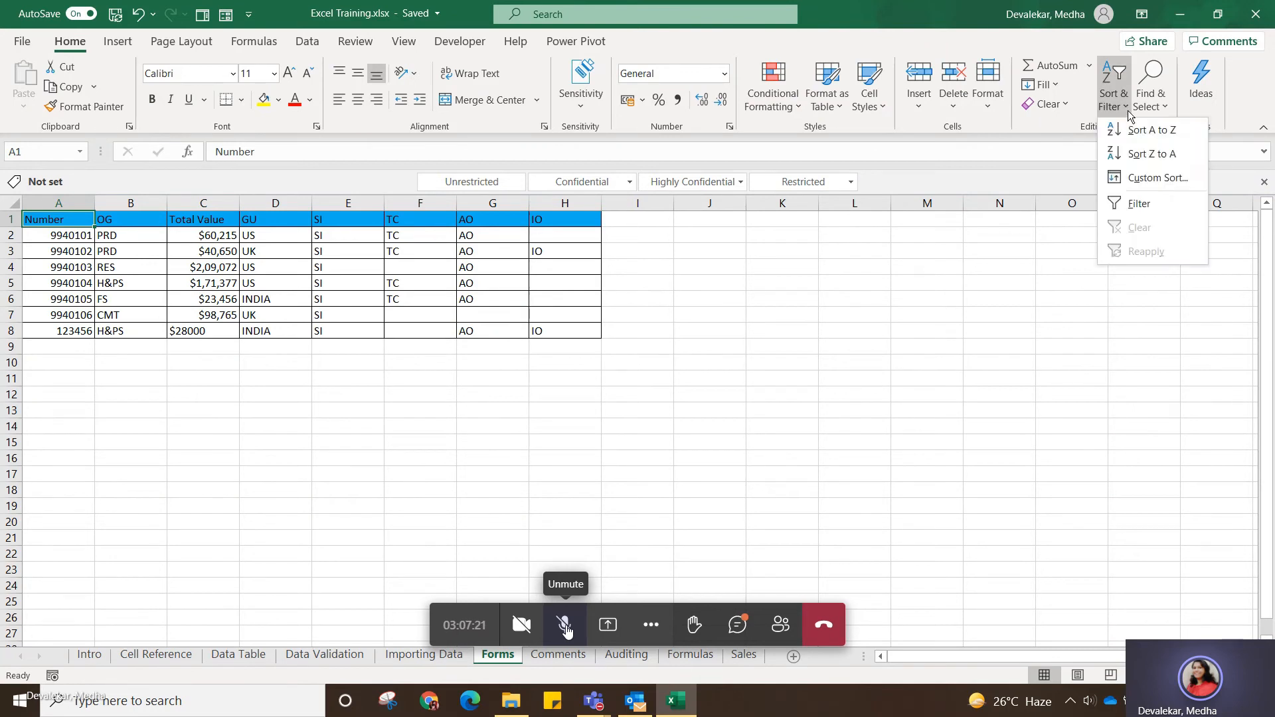
left_click(1149, 209)
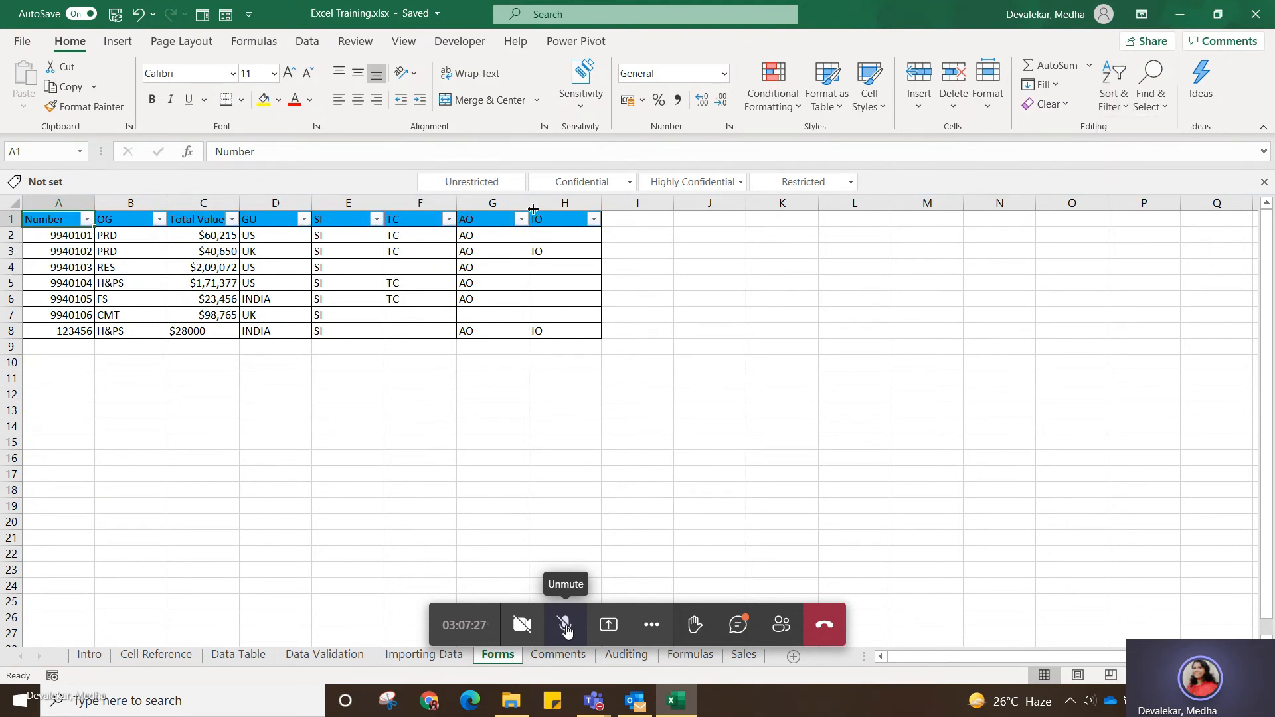
Filter the IO column to exclude blanks, leaving only the rows with the value IO.
left_click(594, 219)
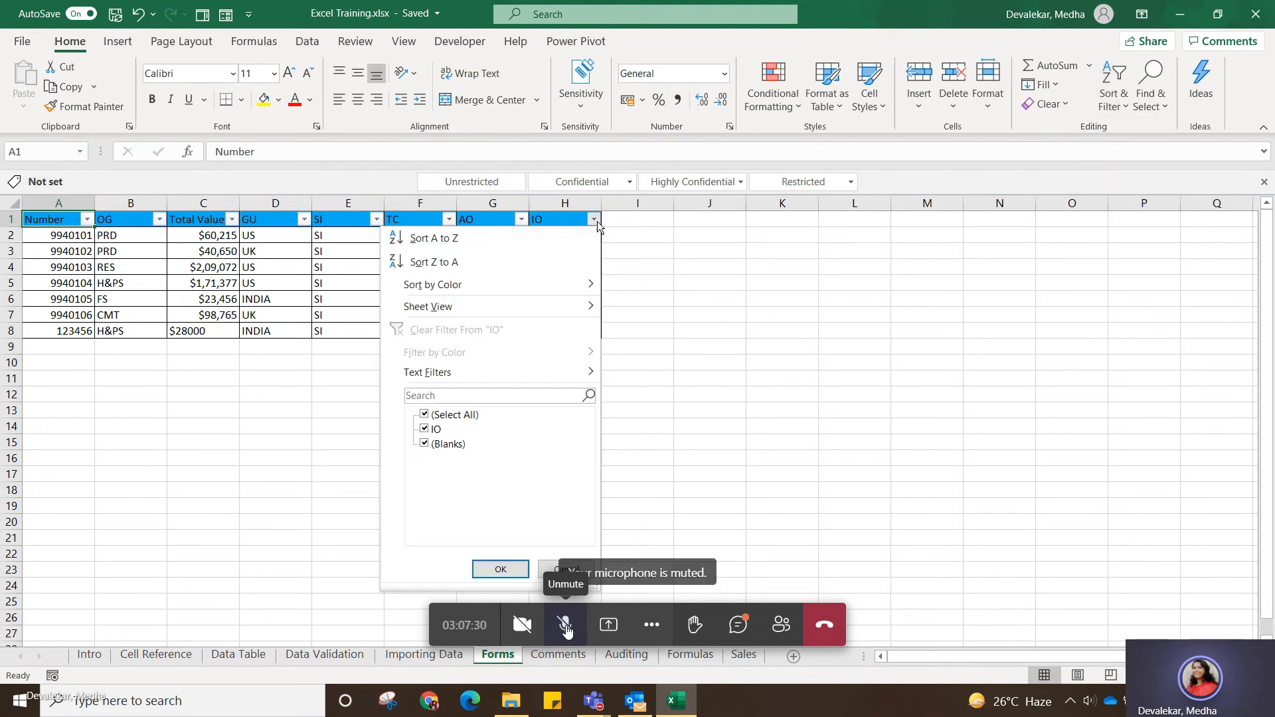
left_click(424, 453)
left_click(424, 443)
left_click(500, 569)
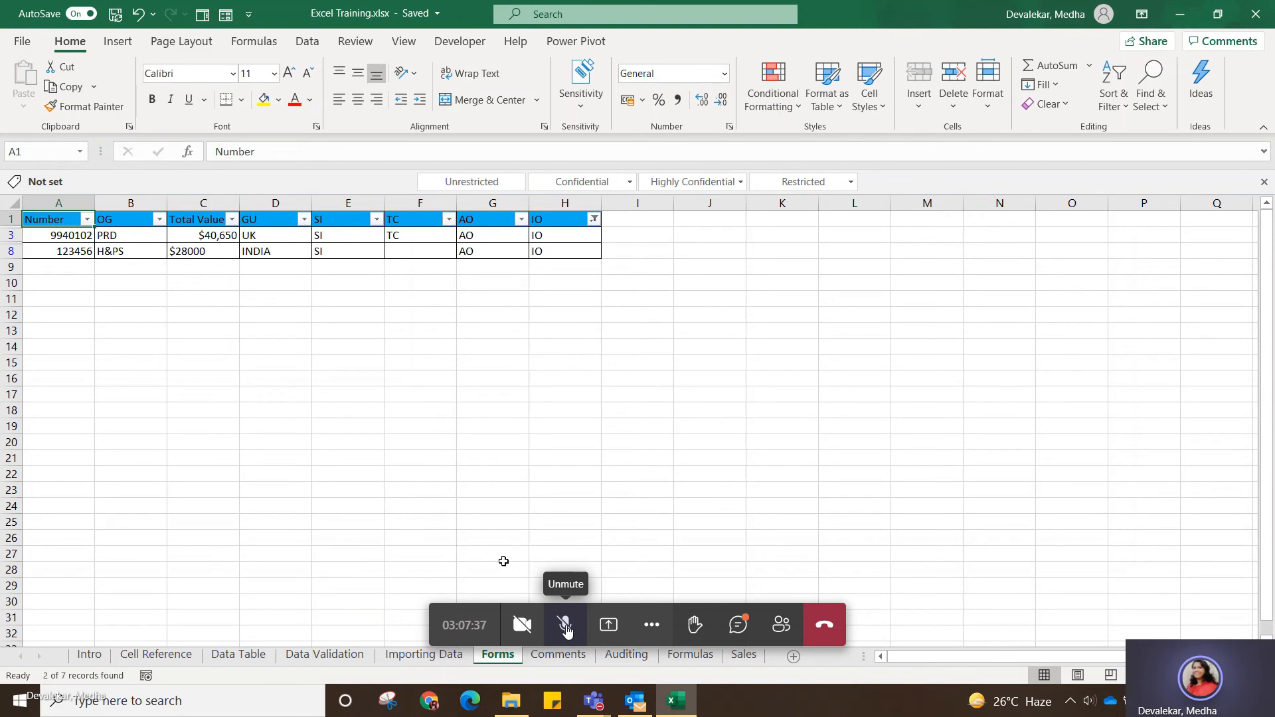
Clear the IO column's filter to restore all rows, and turn off filtering for the table.
left_click(594, 220)
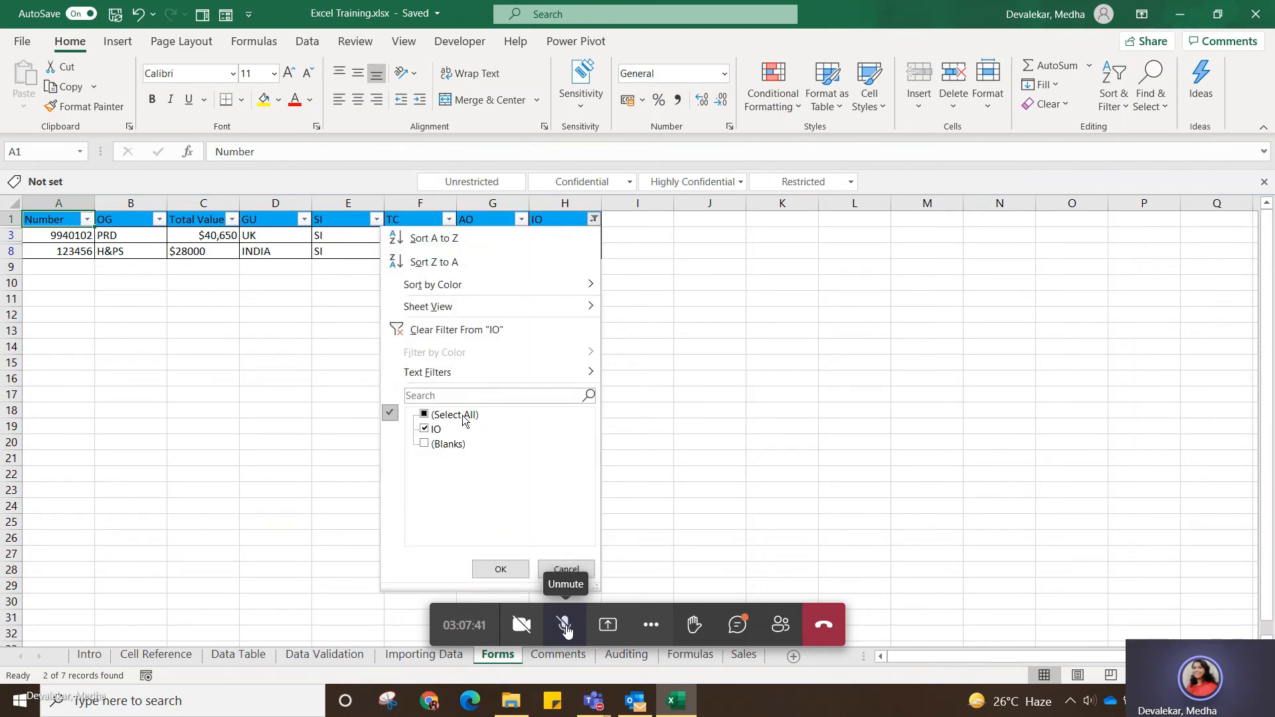
left_click(499, 569)
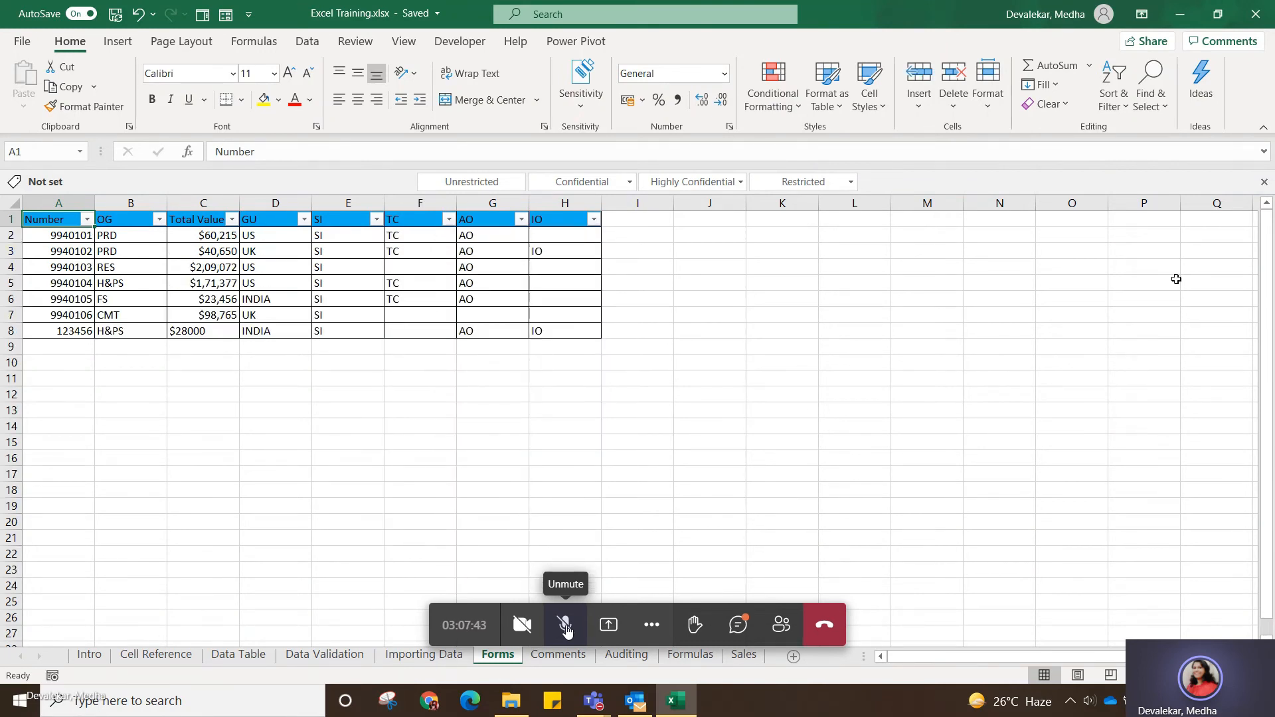
left_click(1113, 97)
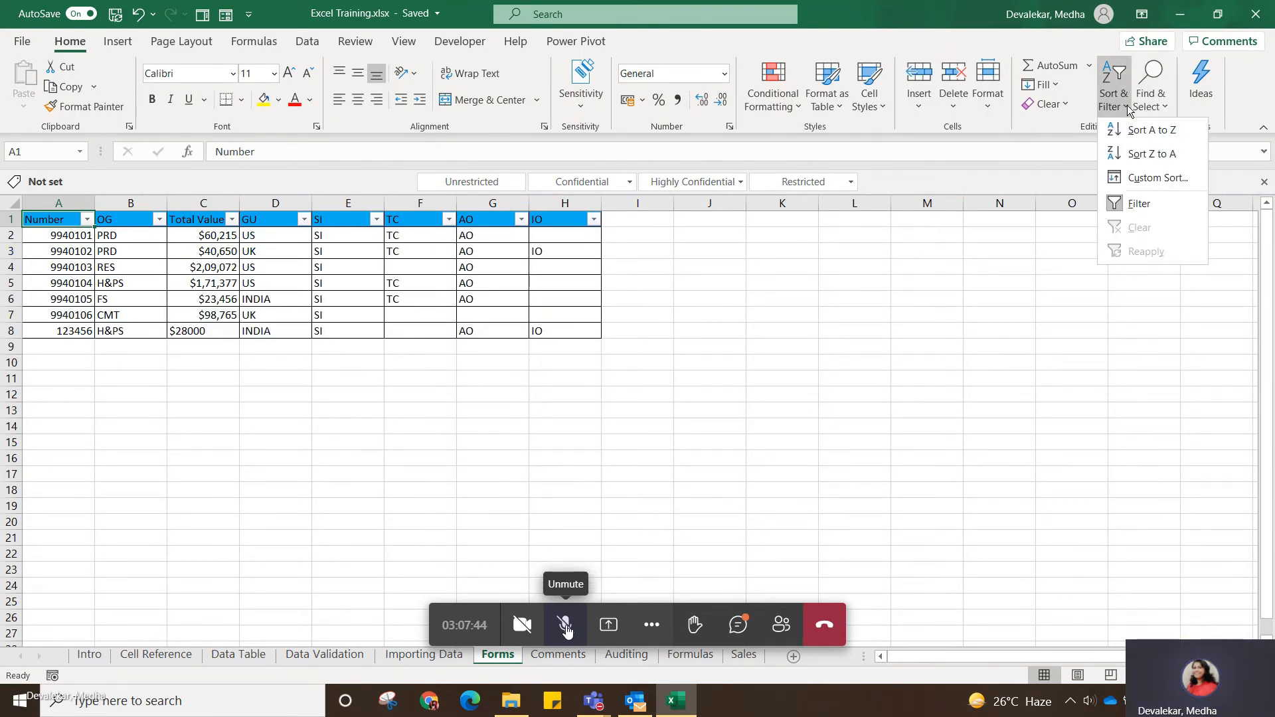
left_click(1146, 210)
left_click(461, 438)
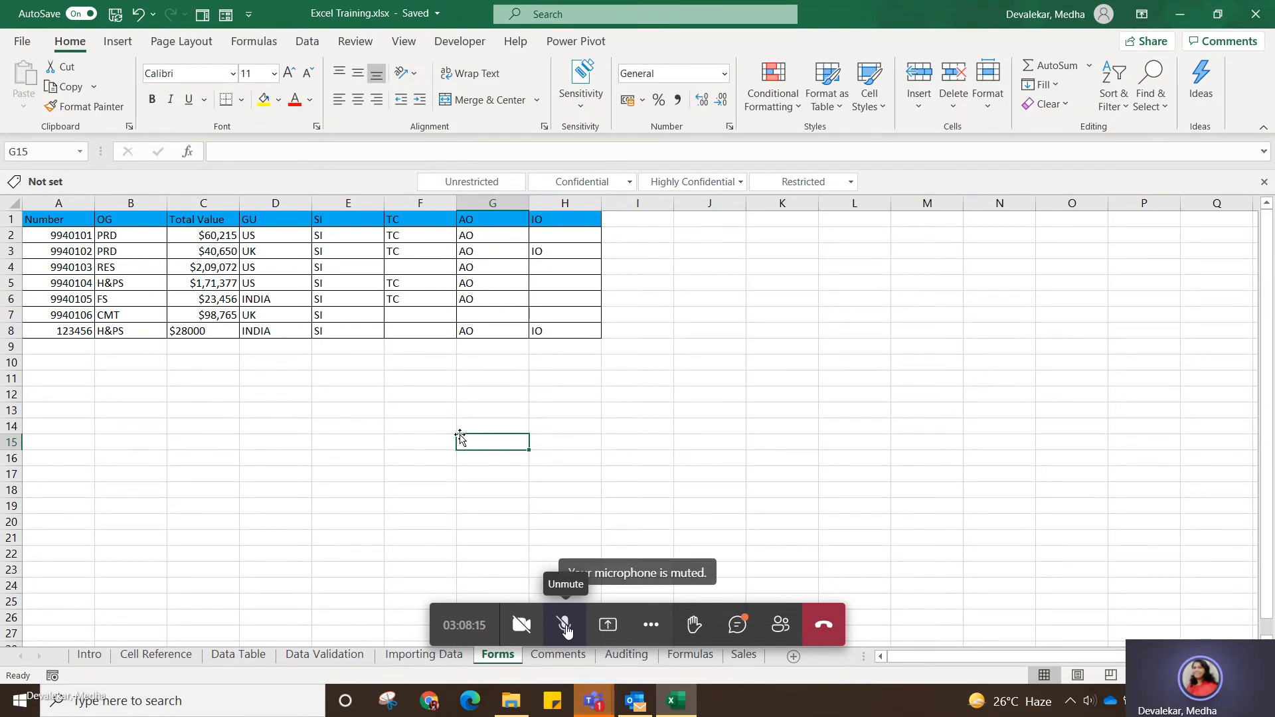
left_click(249, 475)
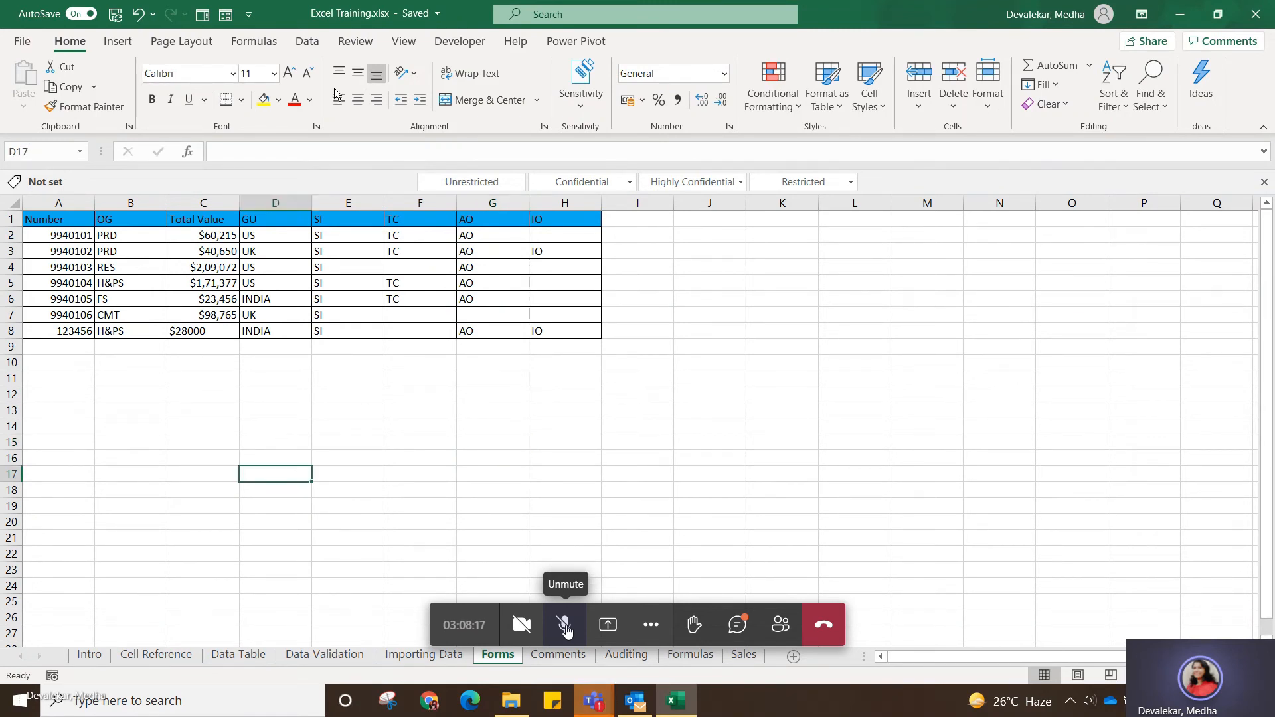
Run a spelling check on the Forms sheet, continuing from the beginning of the sheet.
left_click(358, 43)
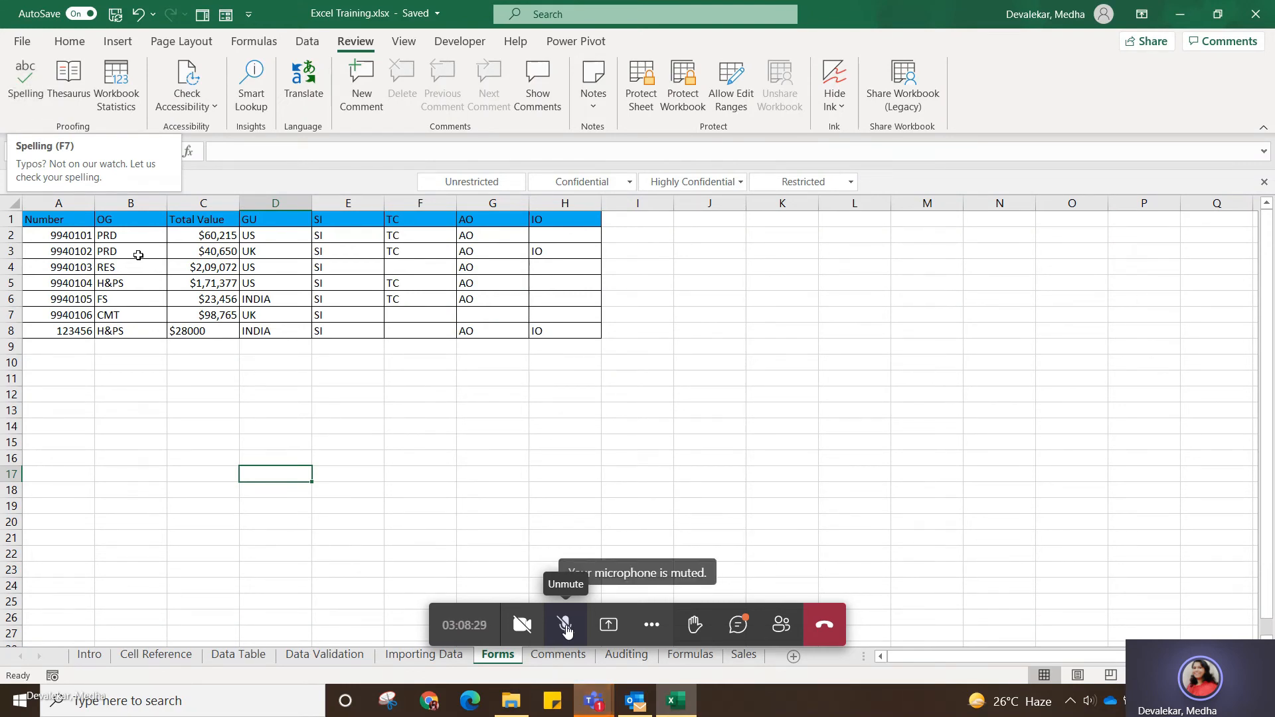
mouse_move(587, 714)
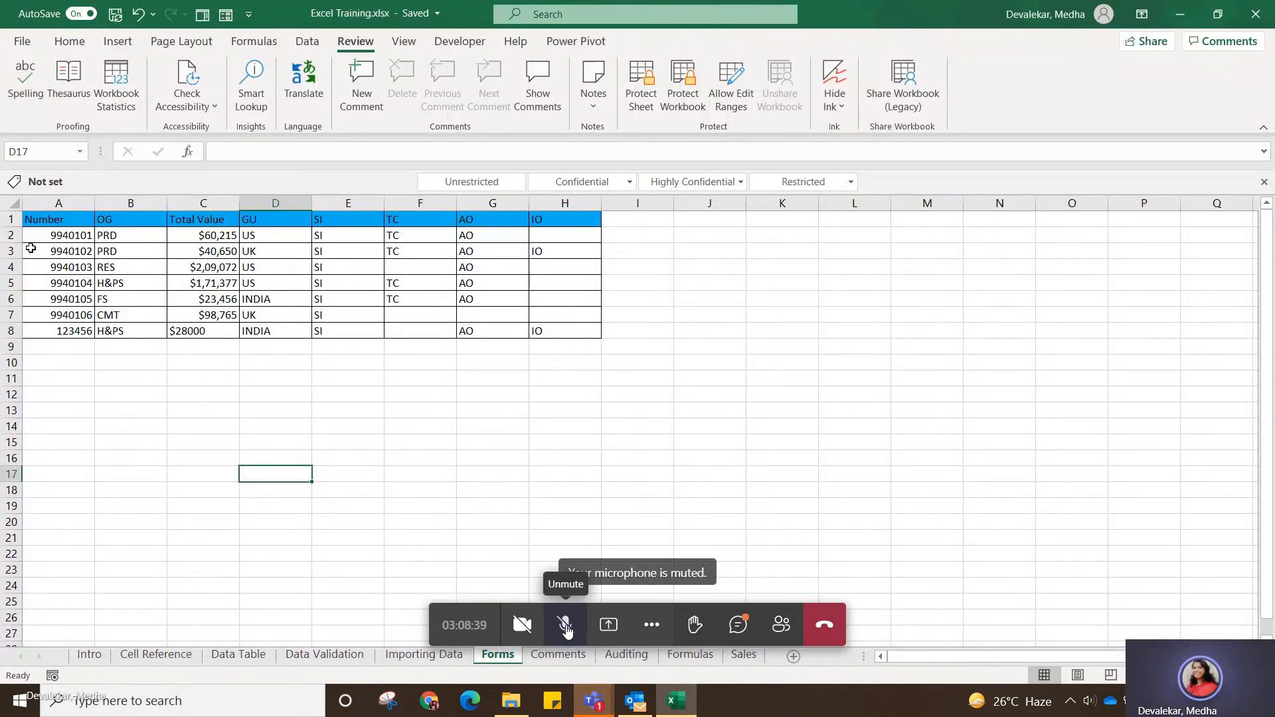
left_click(20, 97)
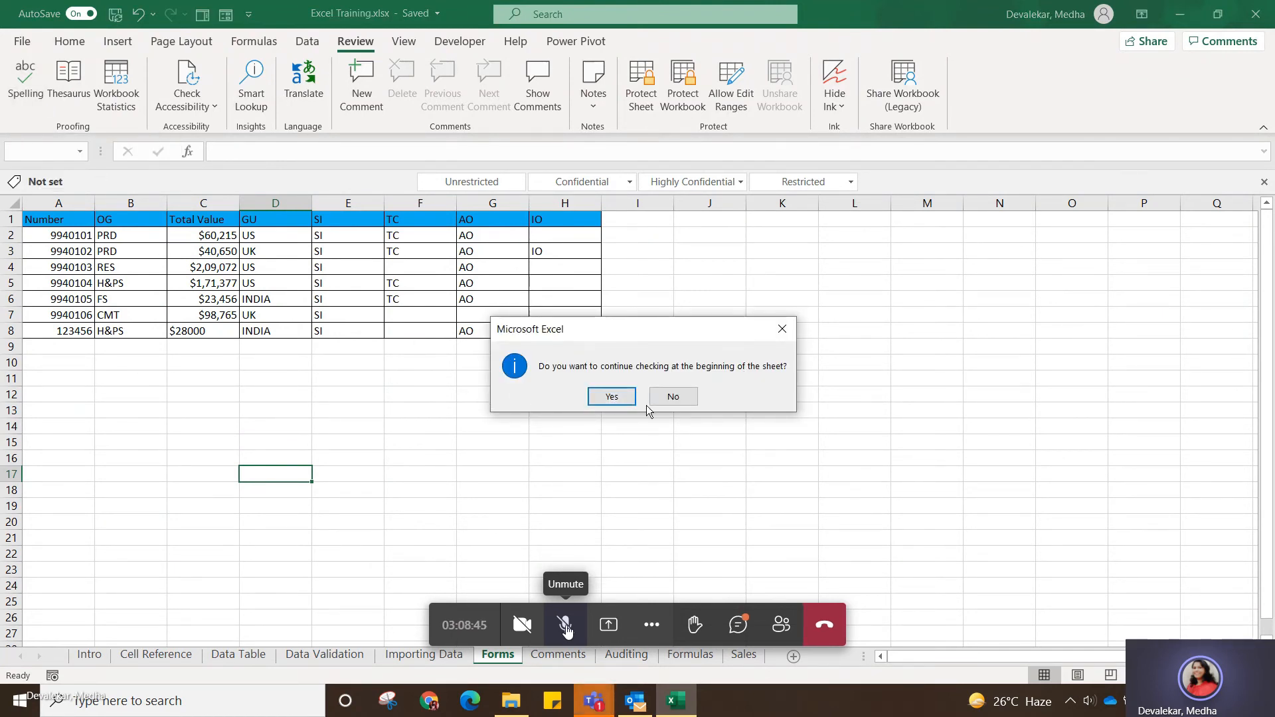
left_click(611, 396)
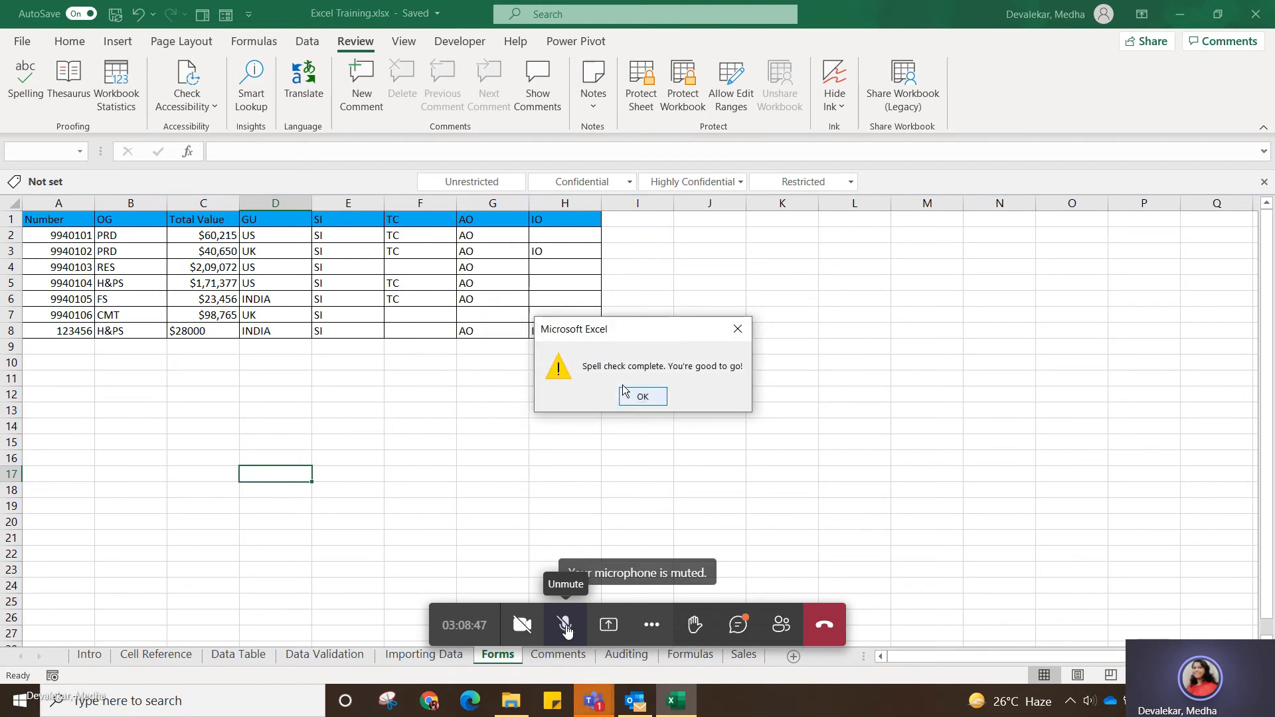
left_click(652, 401)
left_click(393, 364)
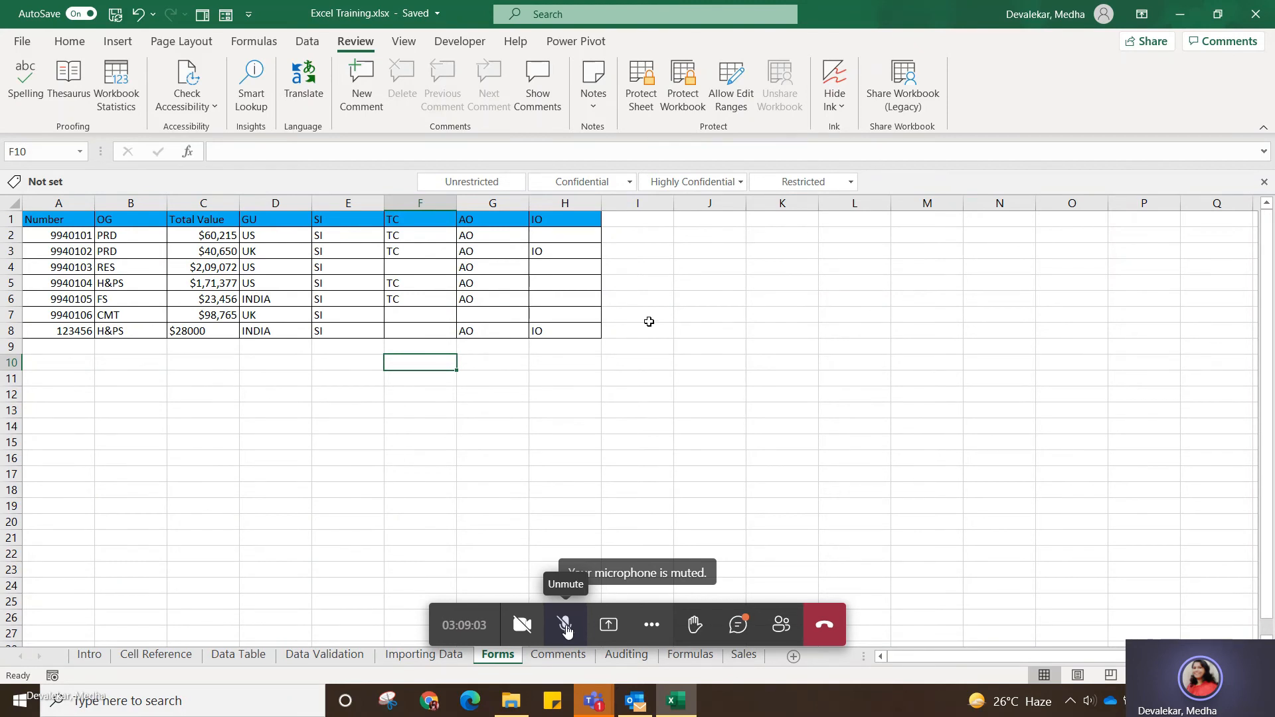
left_click_drag(80, 215, 558, 219)
left_click(568, 440)
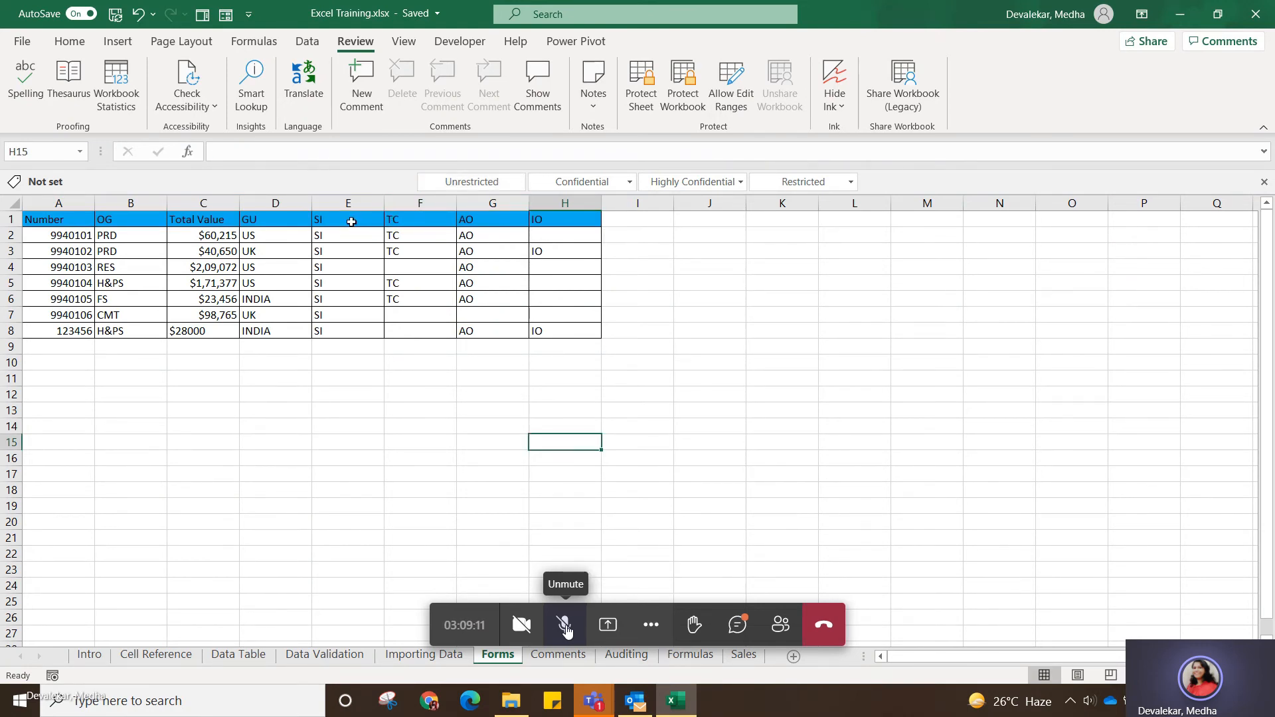
Add and post a comment reading "Geographical Unit" on the GU header cell D1.
left_click(293, 220)
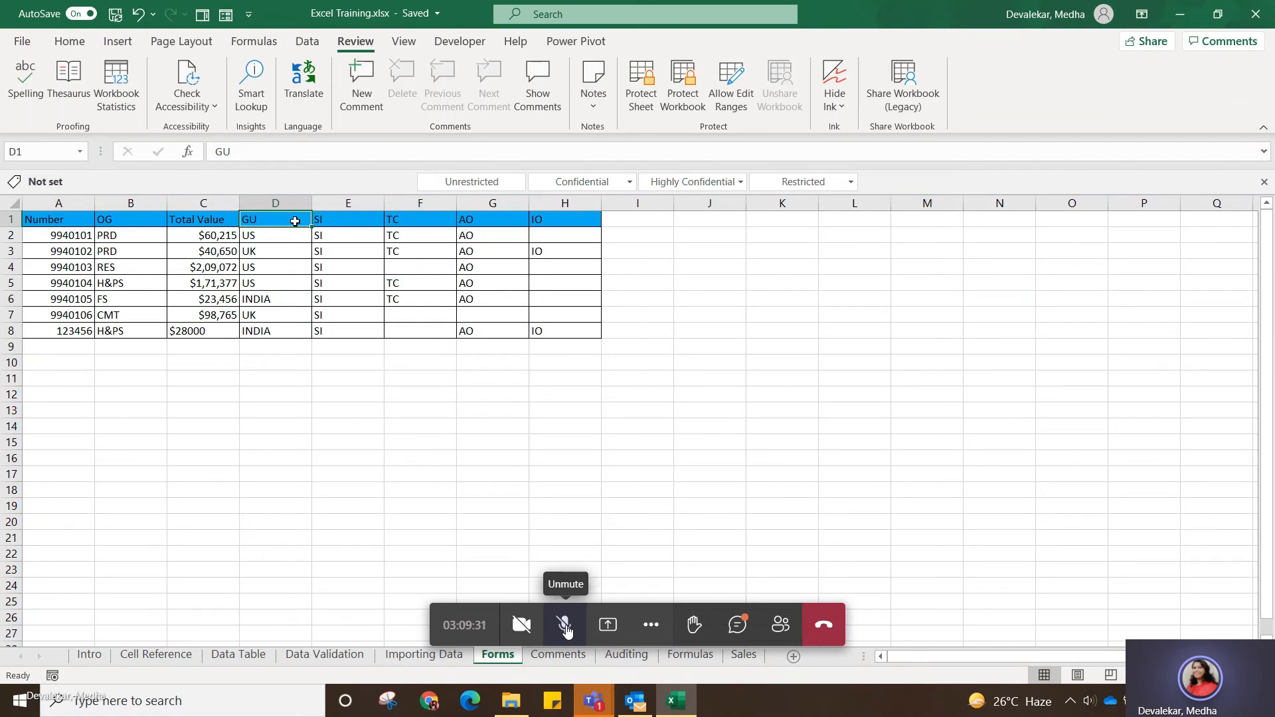
left_click(365, 99)
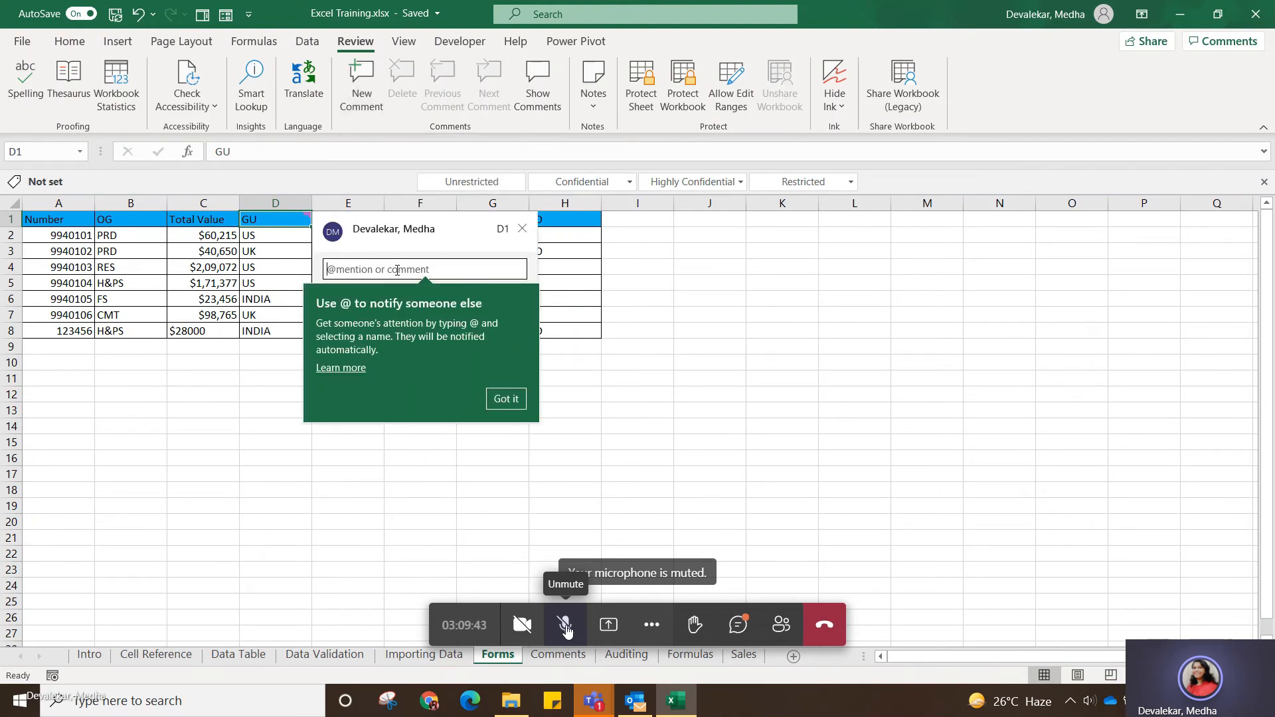
left_click(398, 271)
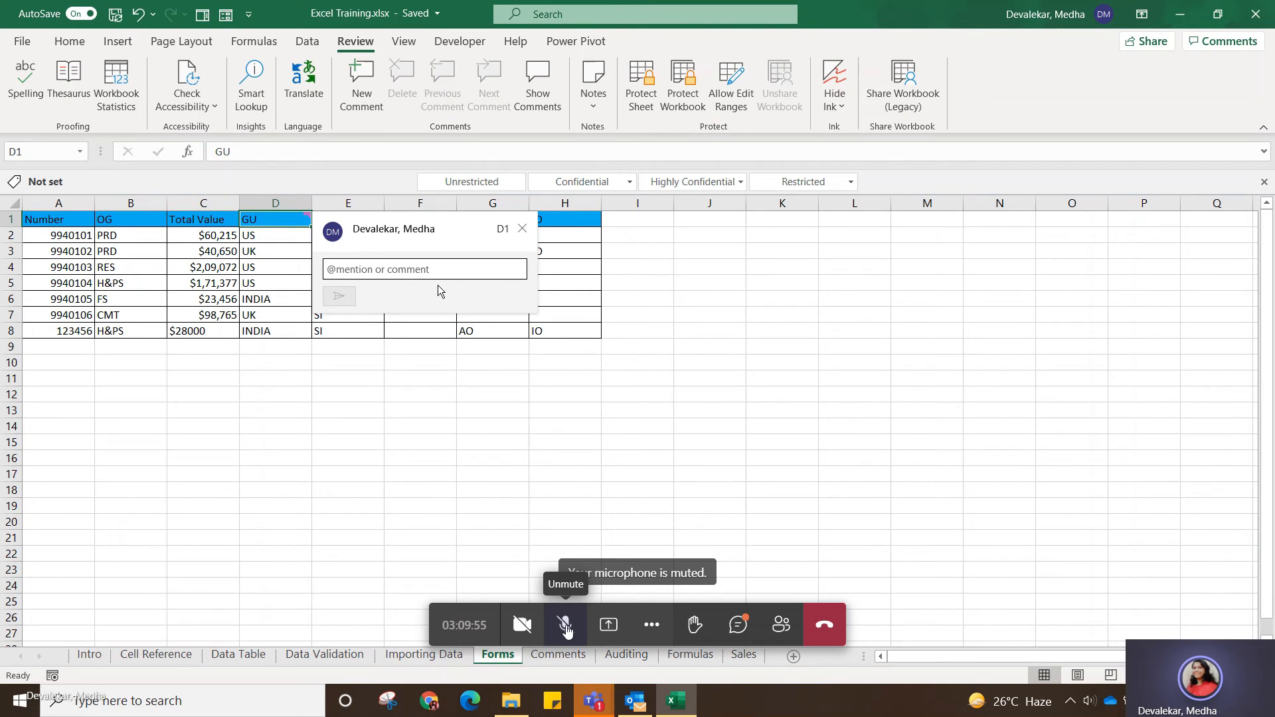
type("Geogra")
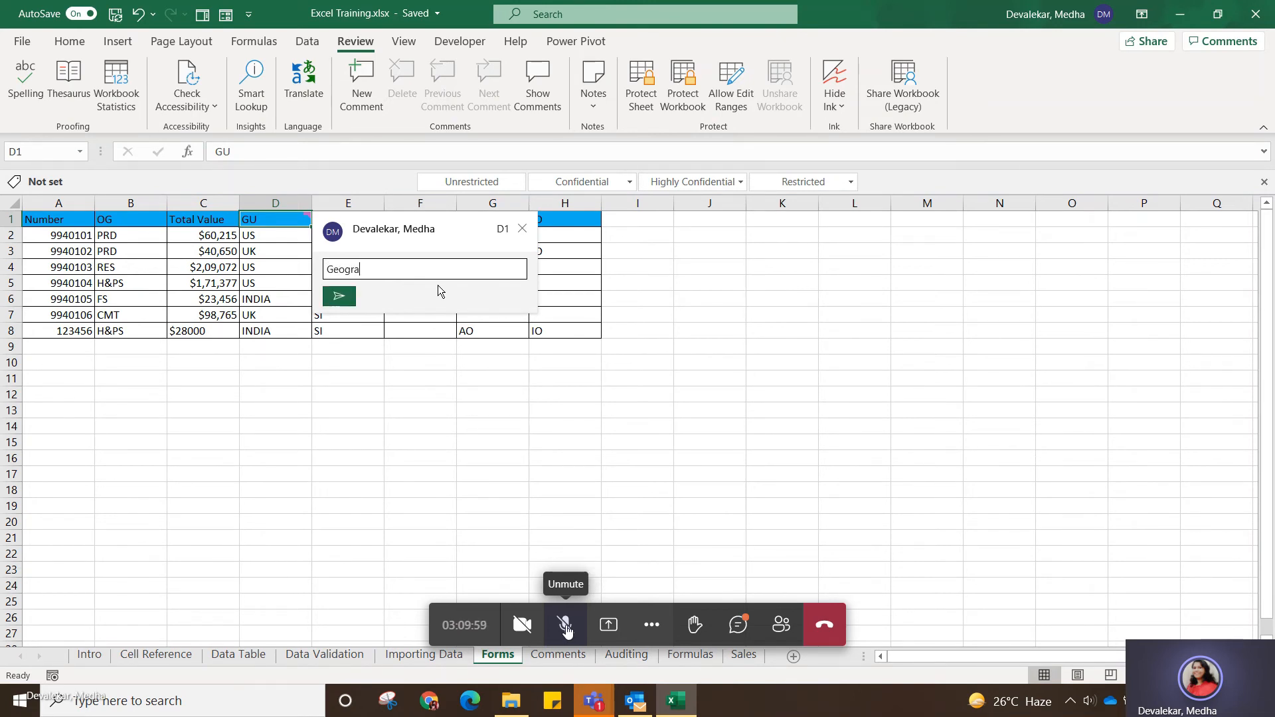
type("phical ")
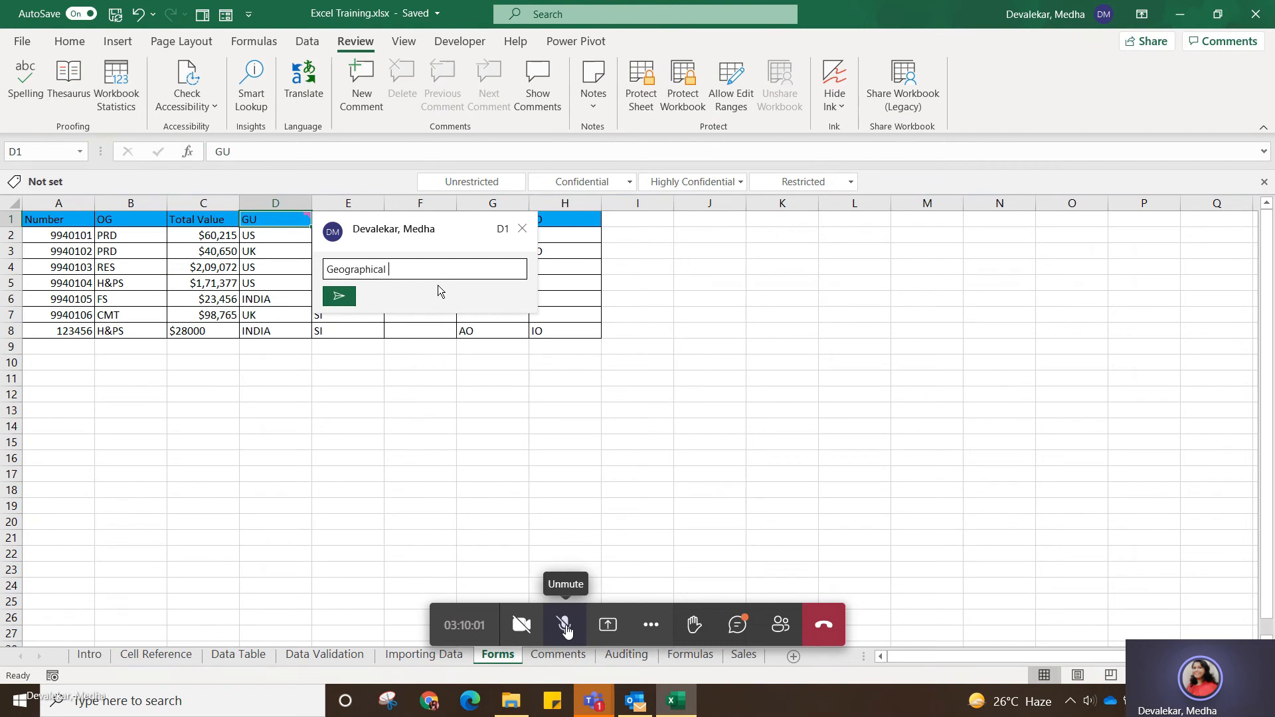
type("Unit")
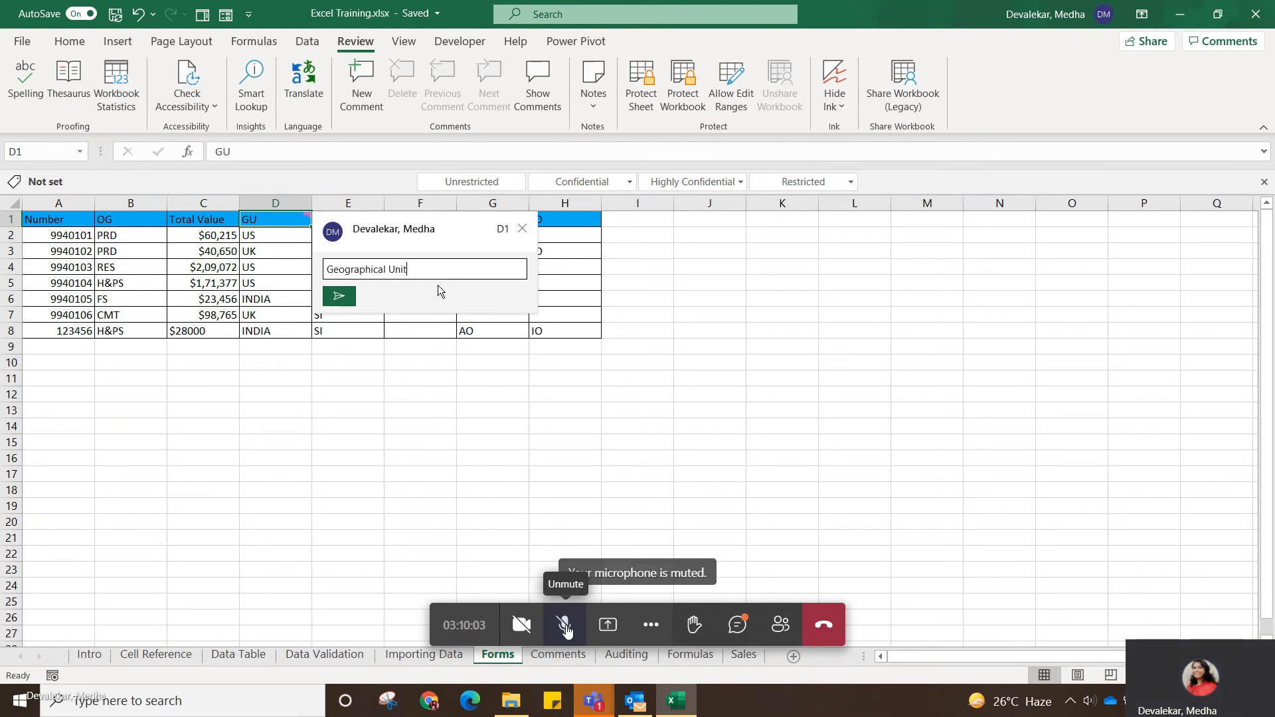
left_click(339, 297)
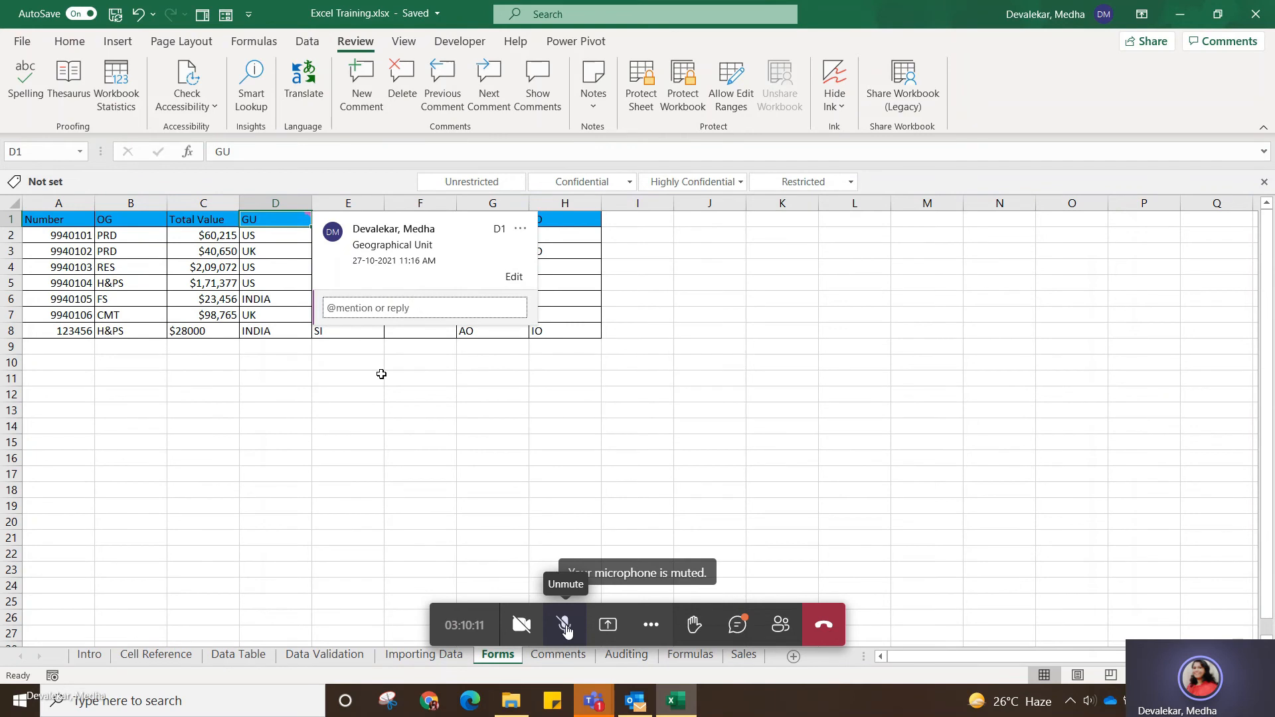
Examine how the comment on GU header cell D1 displays, moving away to empty cells and back.
left_click(571, 411)
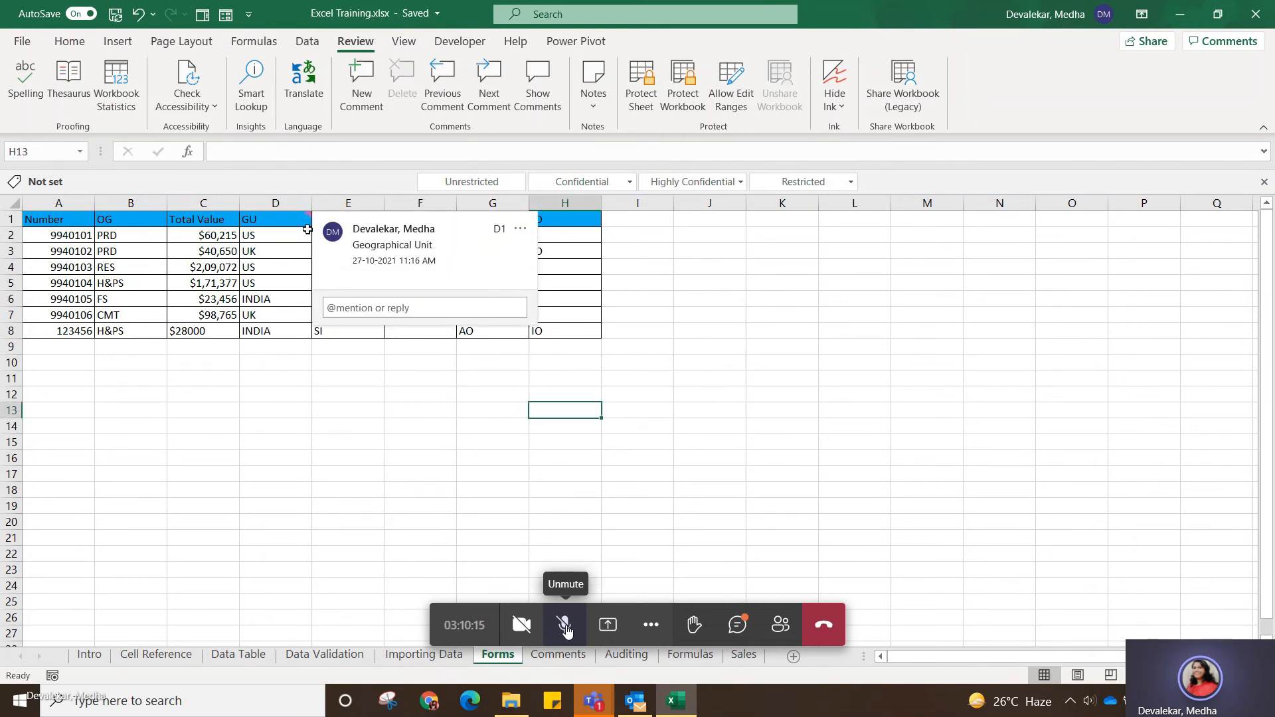
left_click(347, 551)
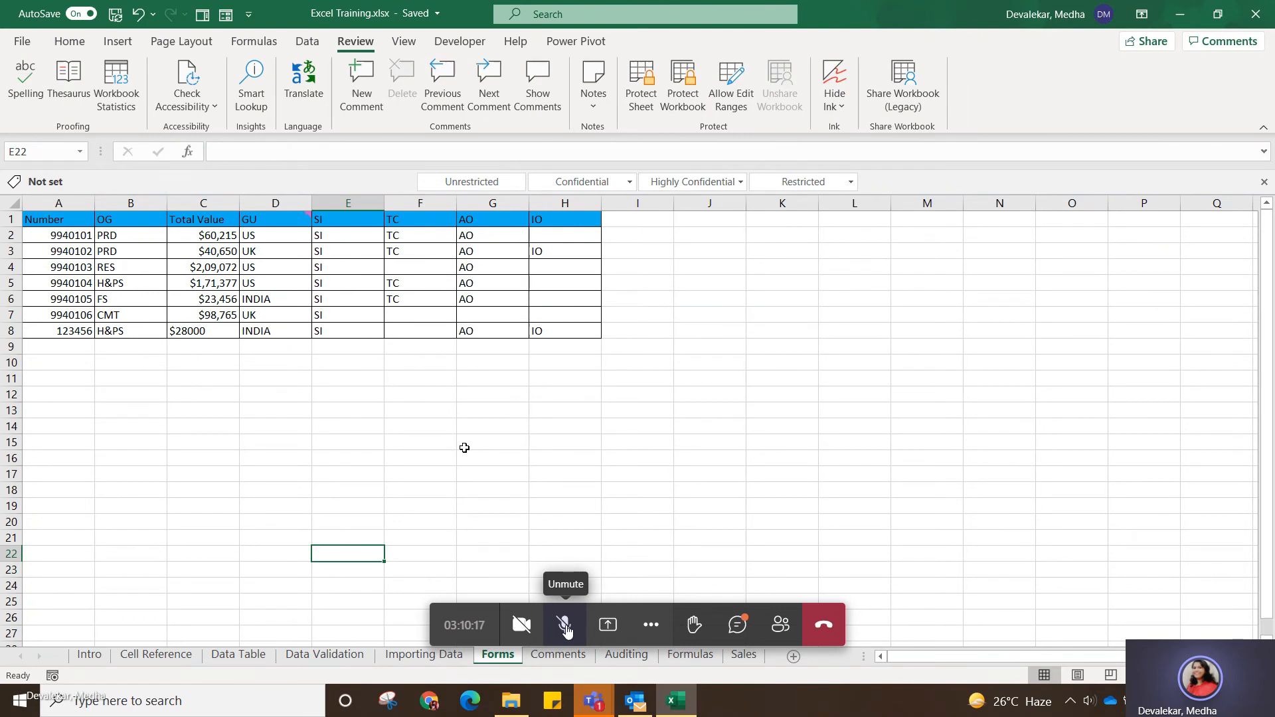
mouse_move(307, 215)
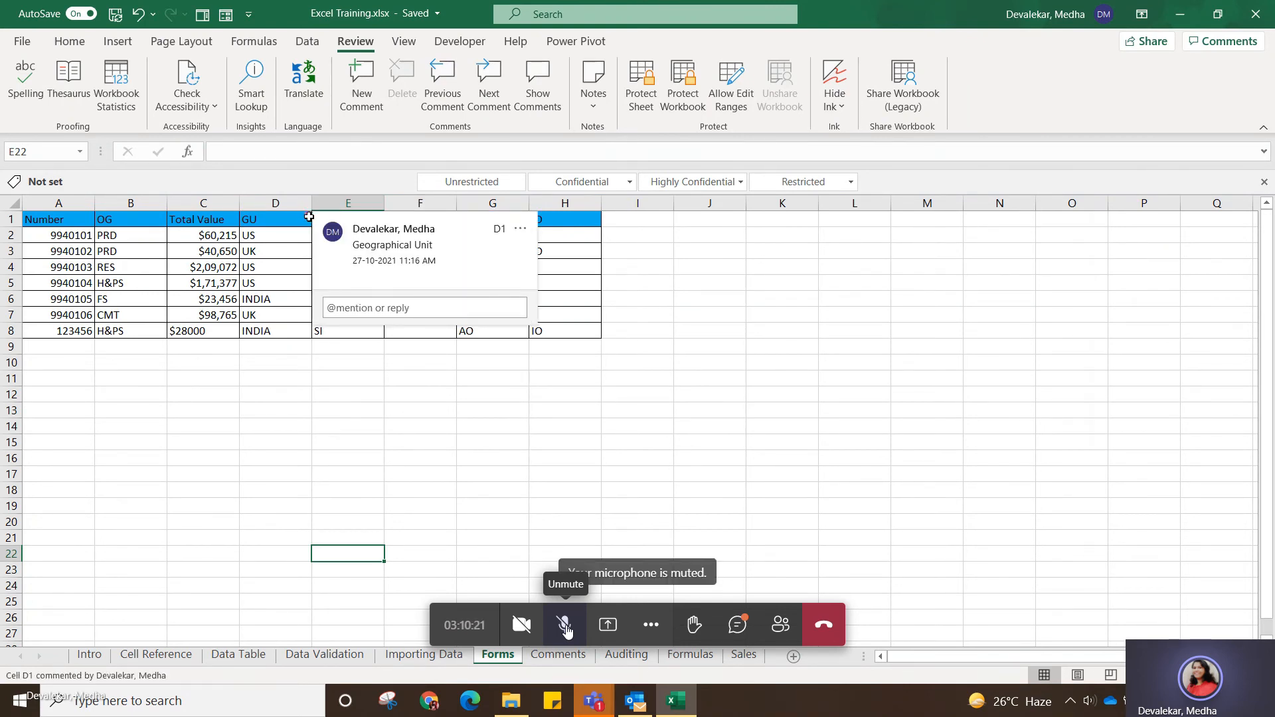
left_click(406, 422)
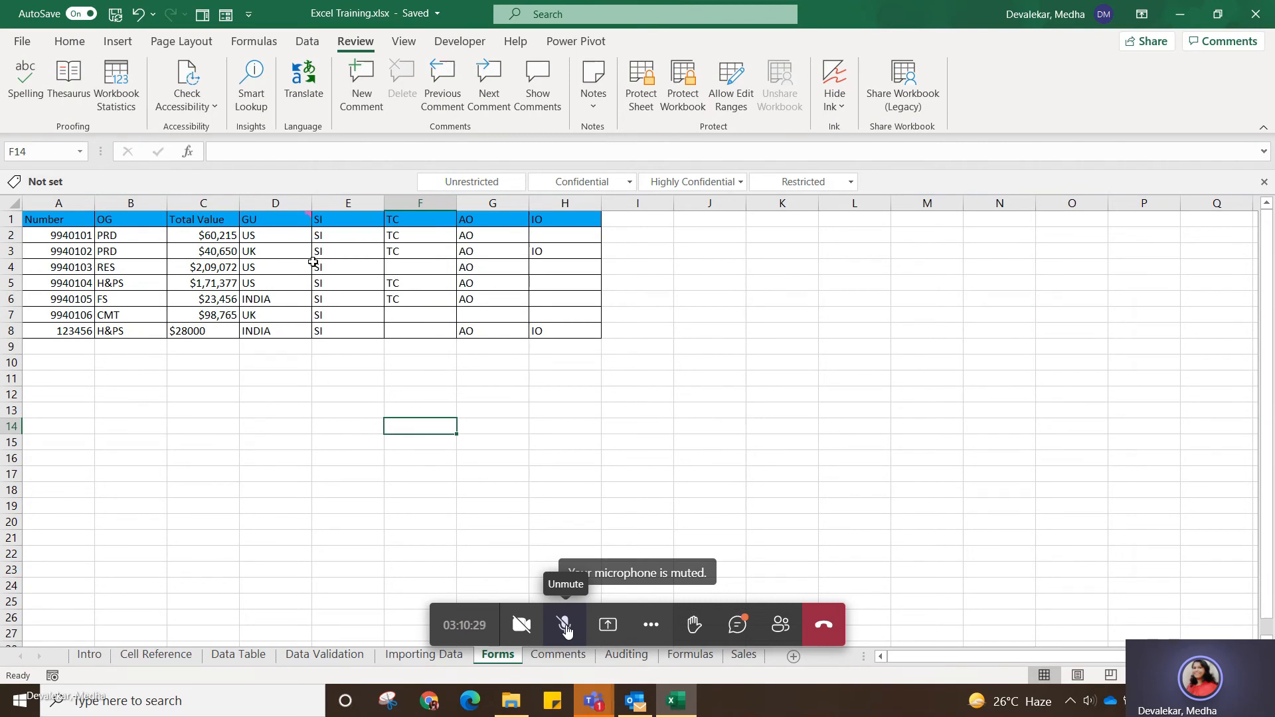
mouse_move(296, 224)
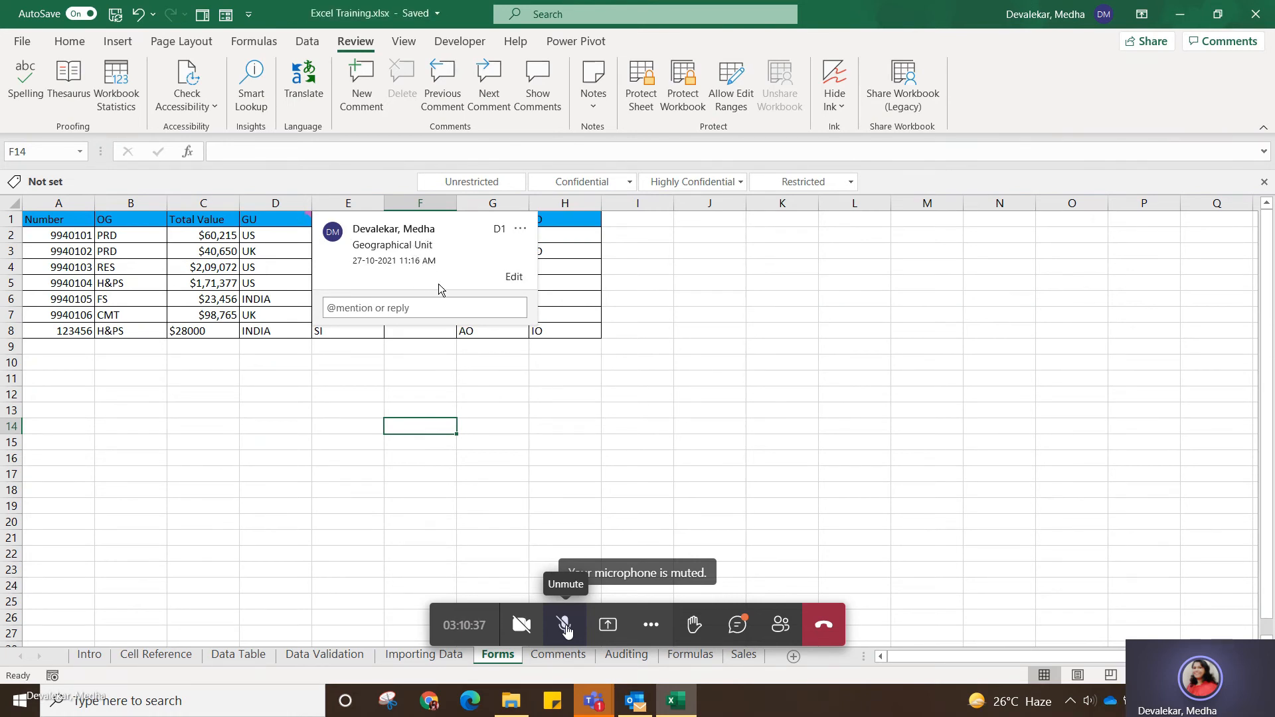
left_click(376, 412)
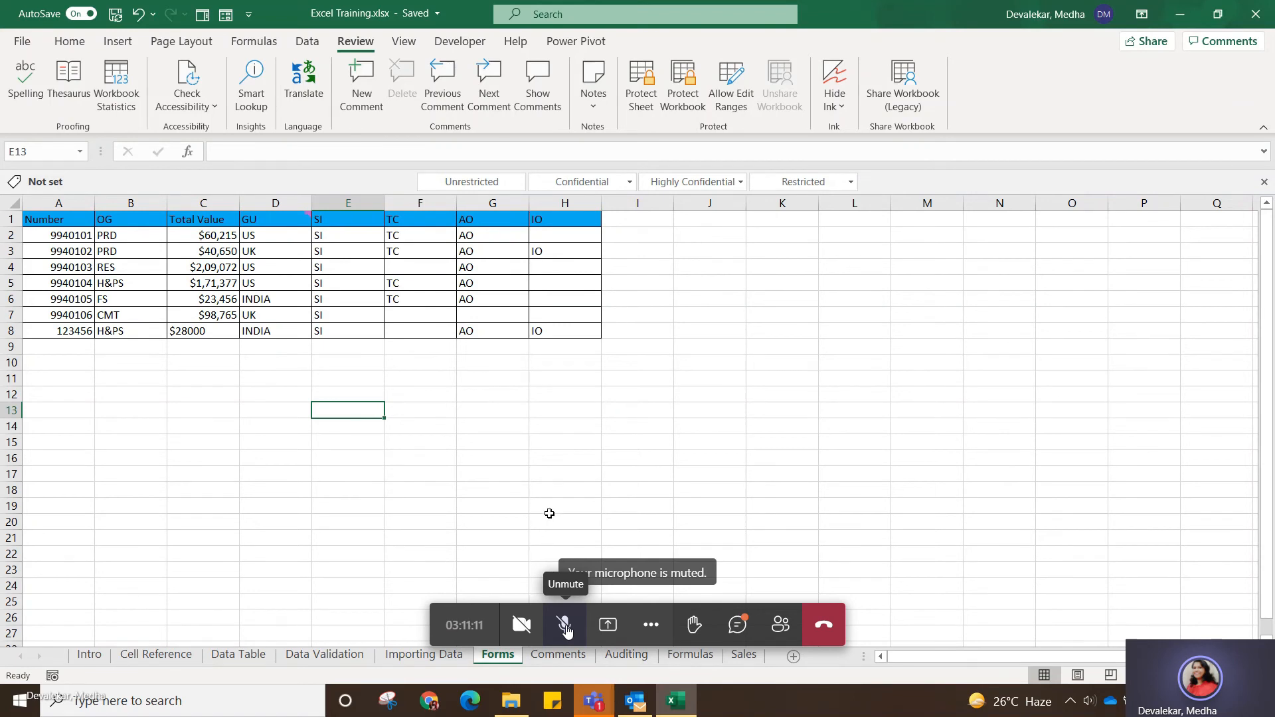
left_click(297, 215)
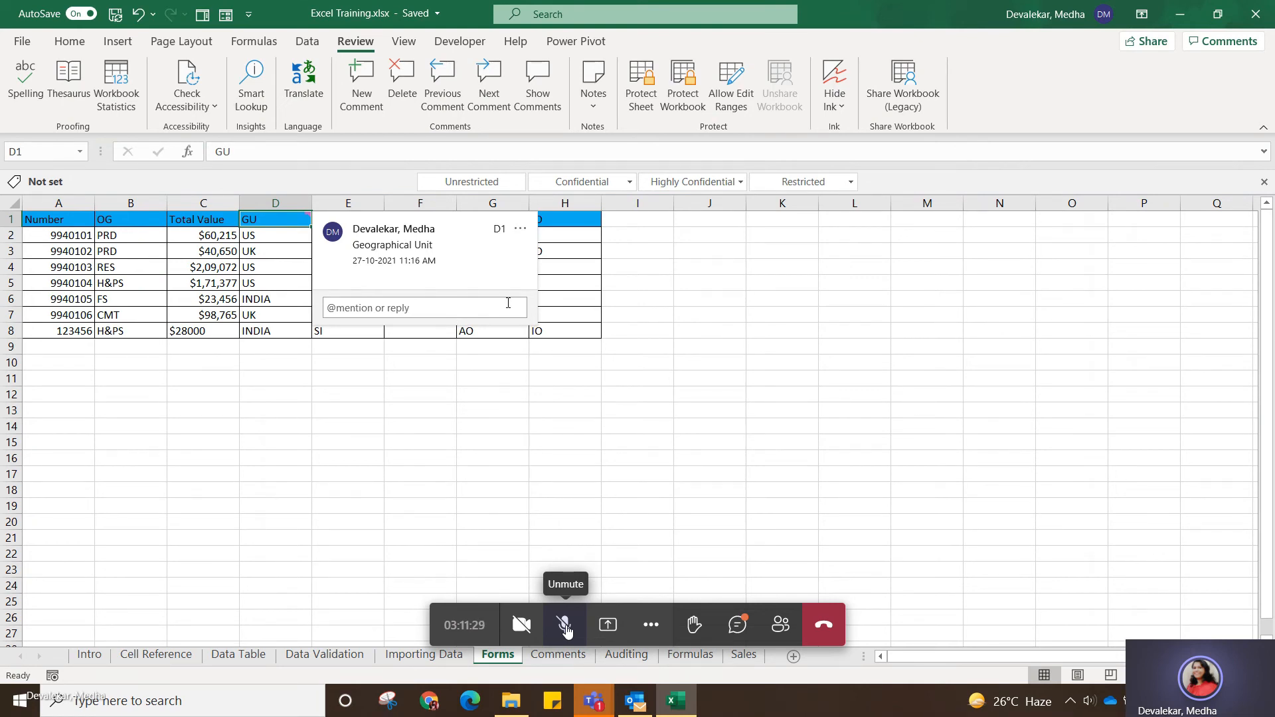
left_click(435, 428)
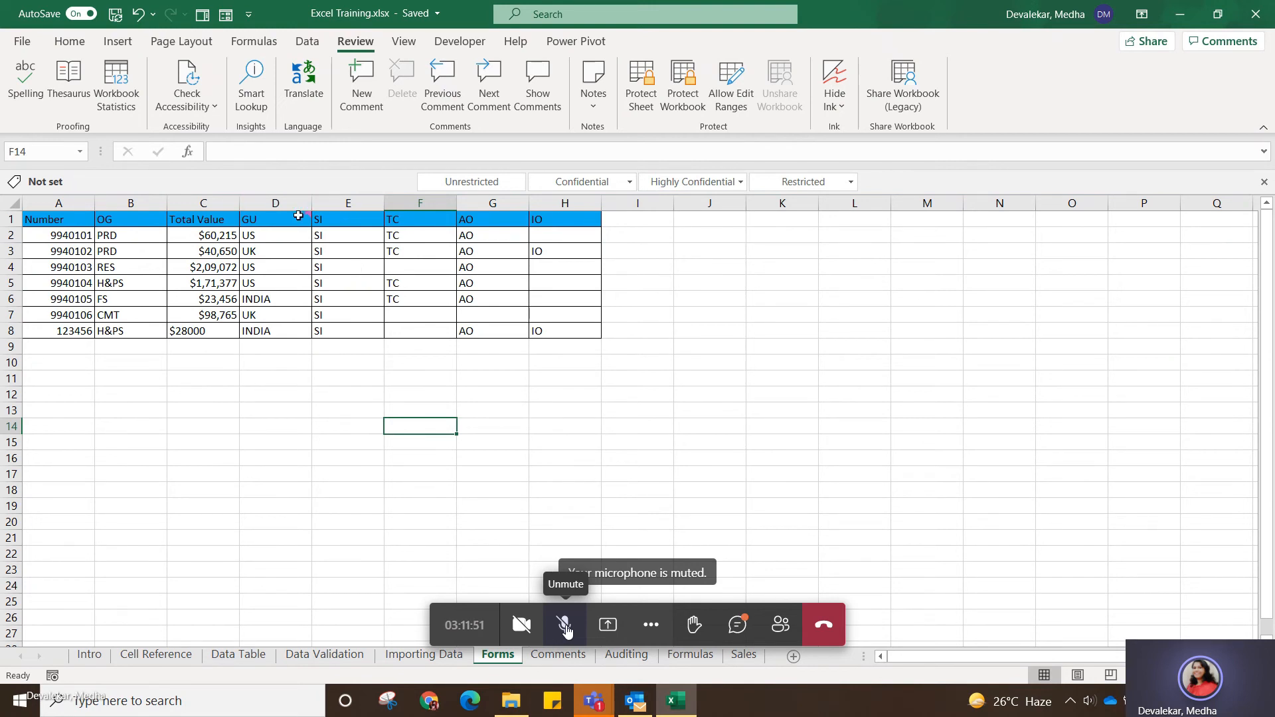
mouse_move(298, 219)
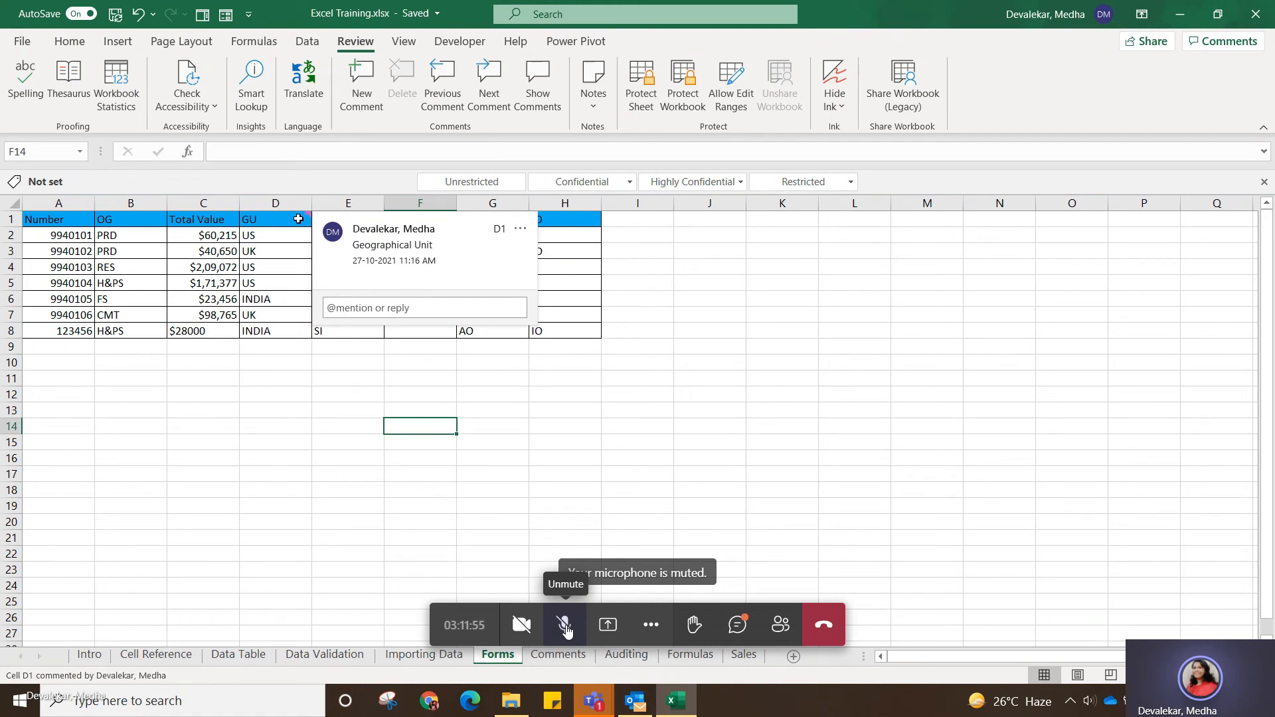
left_click(521, 410)
mouse_move(297, 213)
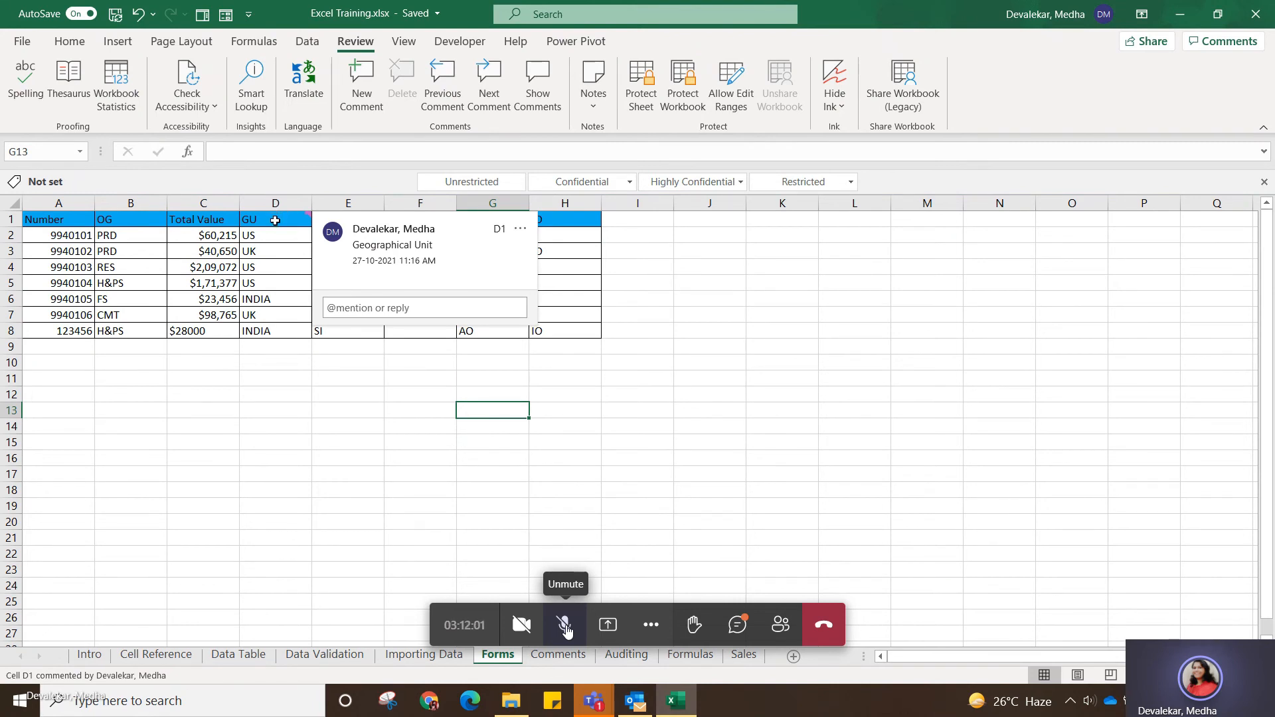
left_click(589, 405)
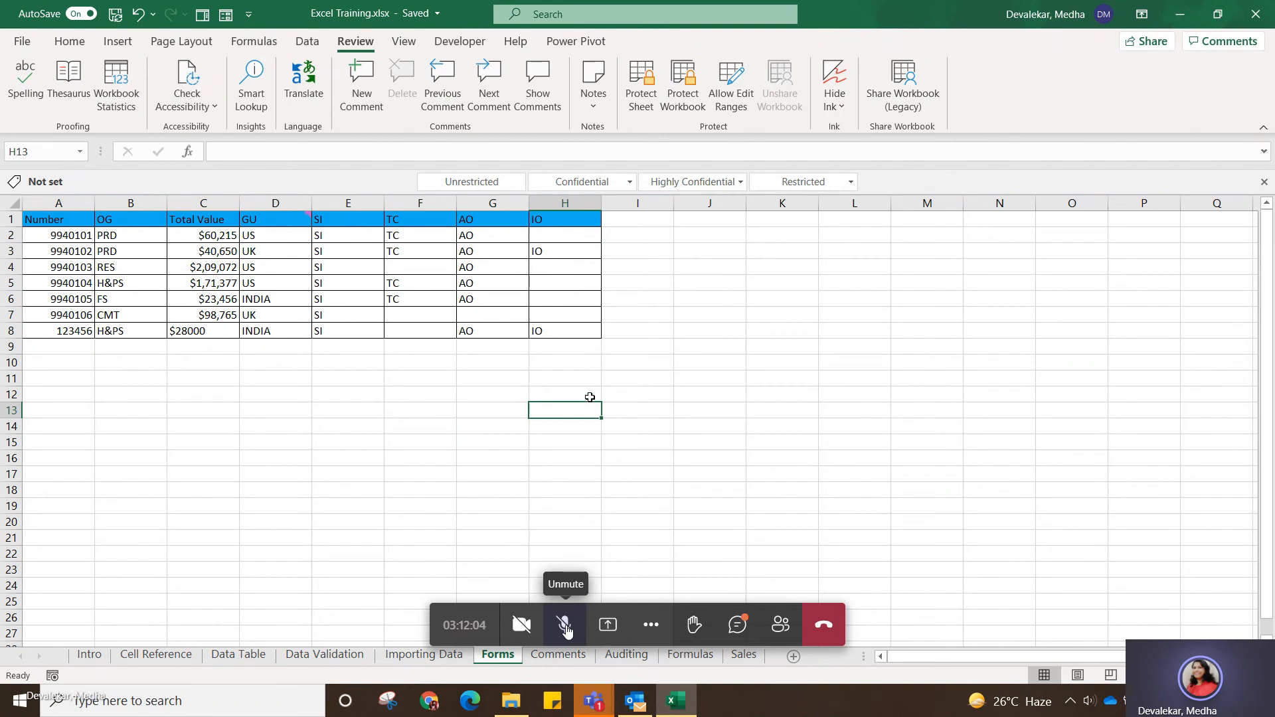
Show the list of the sheet's comments and select GU header cell D1 to examine its entry.
left_click(540, 81)
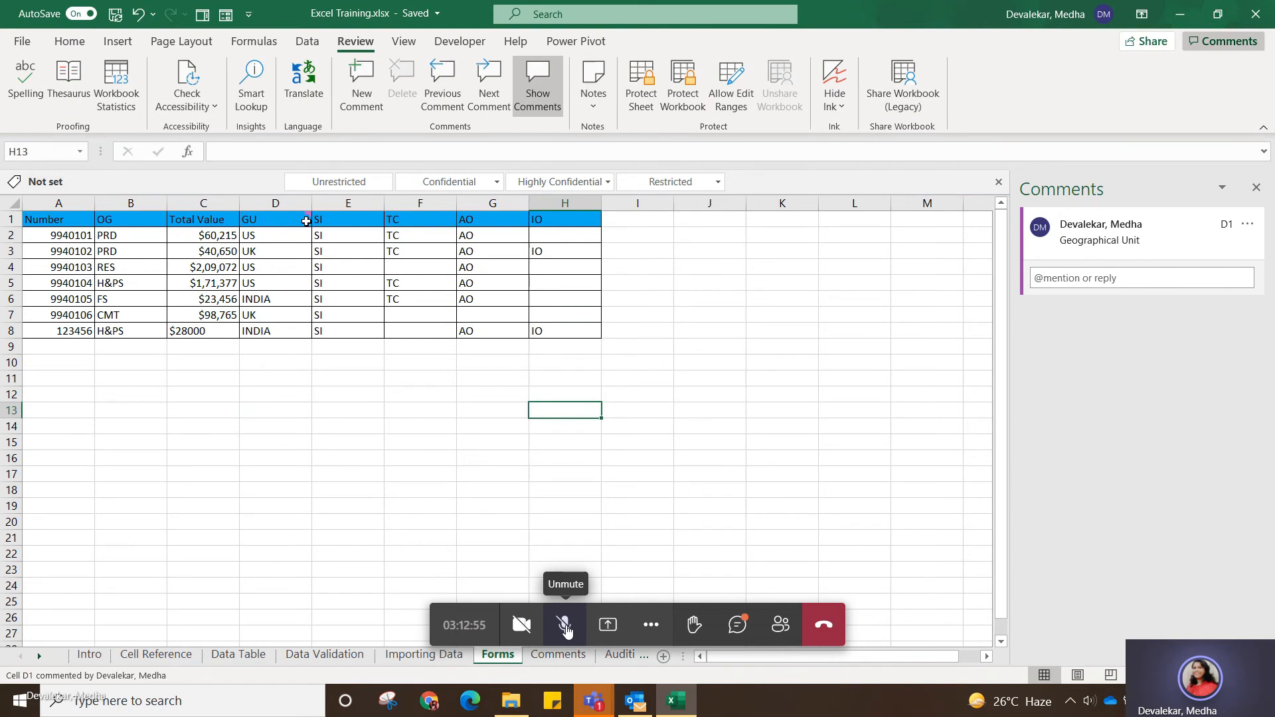
left_click(835, 410)
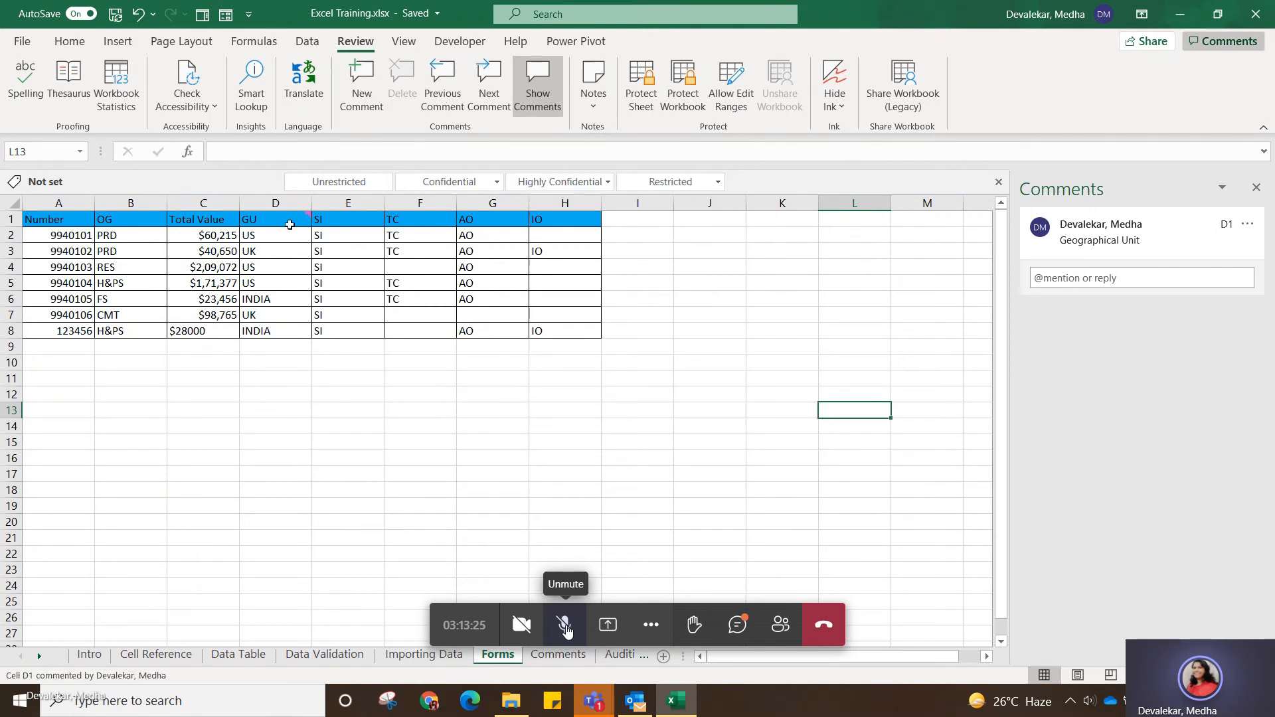
left_click(289, 224)
left_click(459, 441)
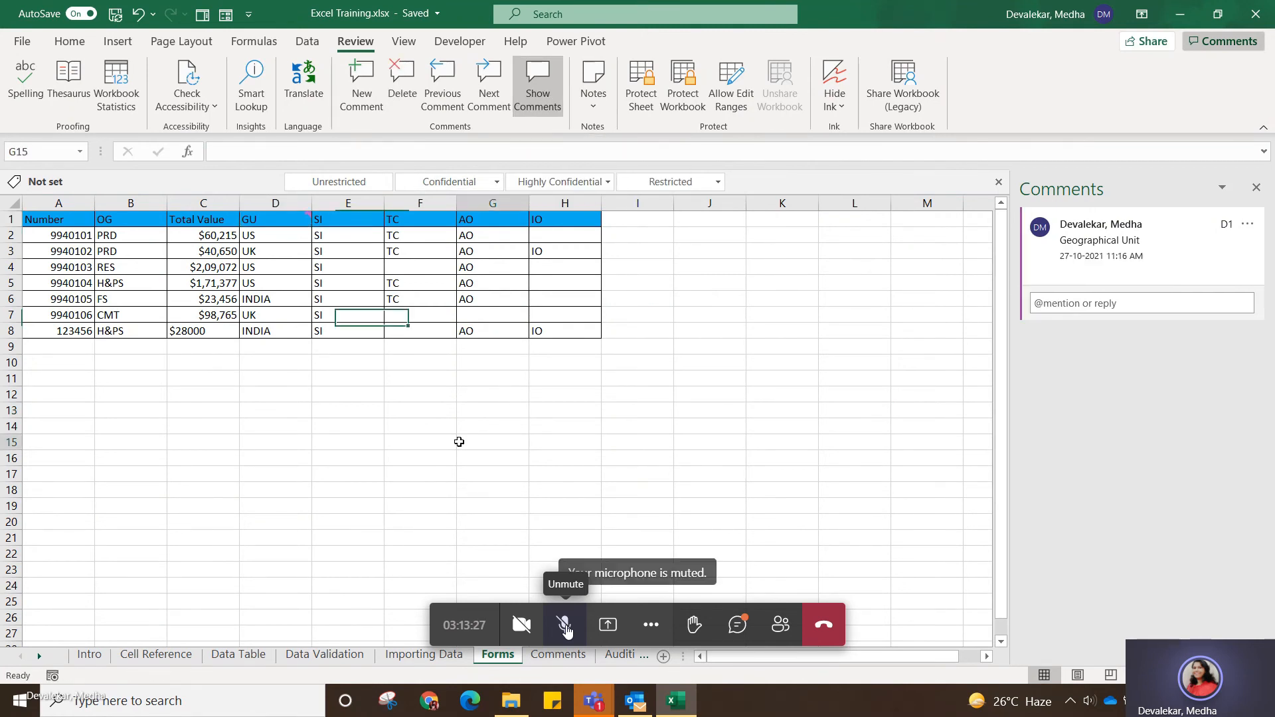
left_click(291, 219)
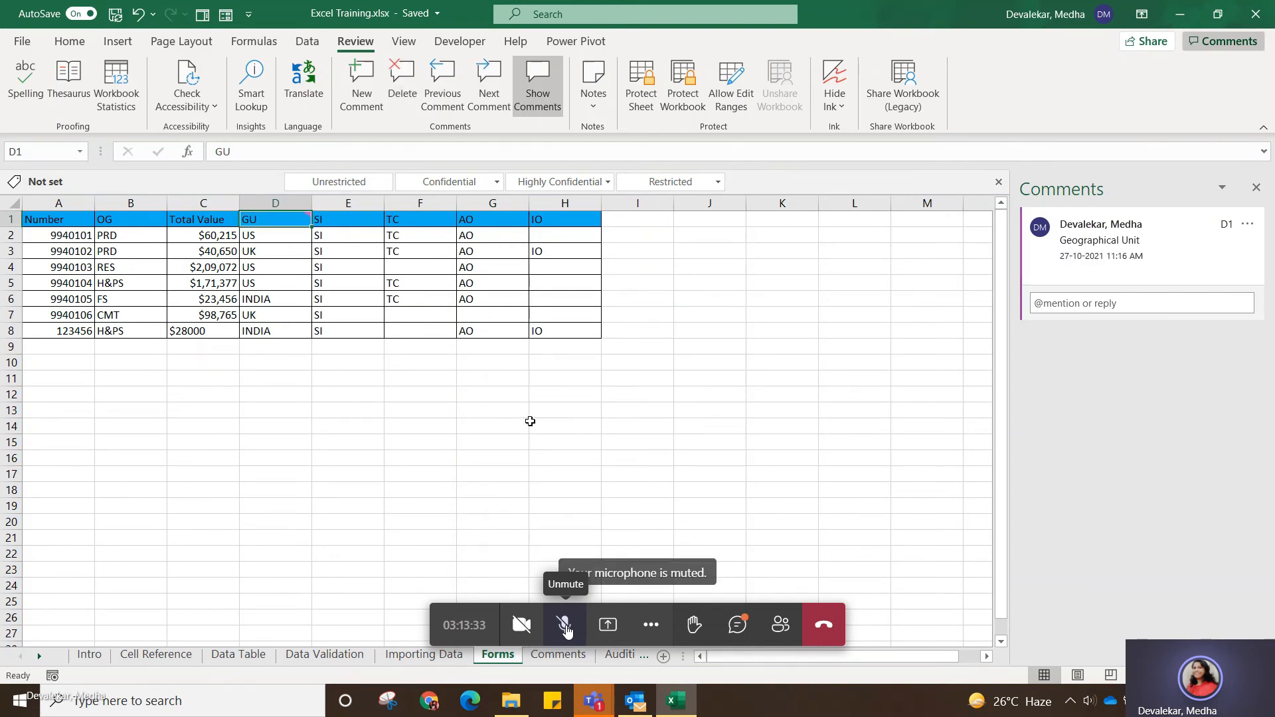
Examine the D1 comment's entry from the header cell and from empty cells, and close the sheet's comments list.
left_click(531, 424)
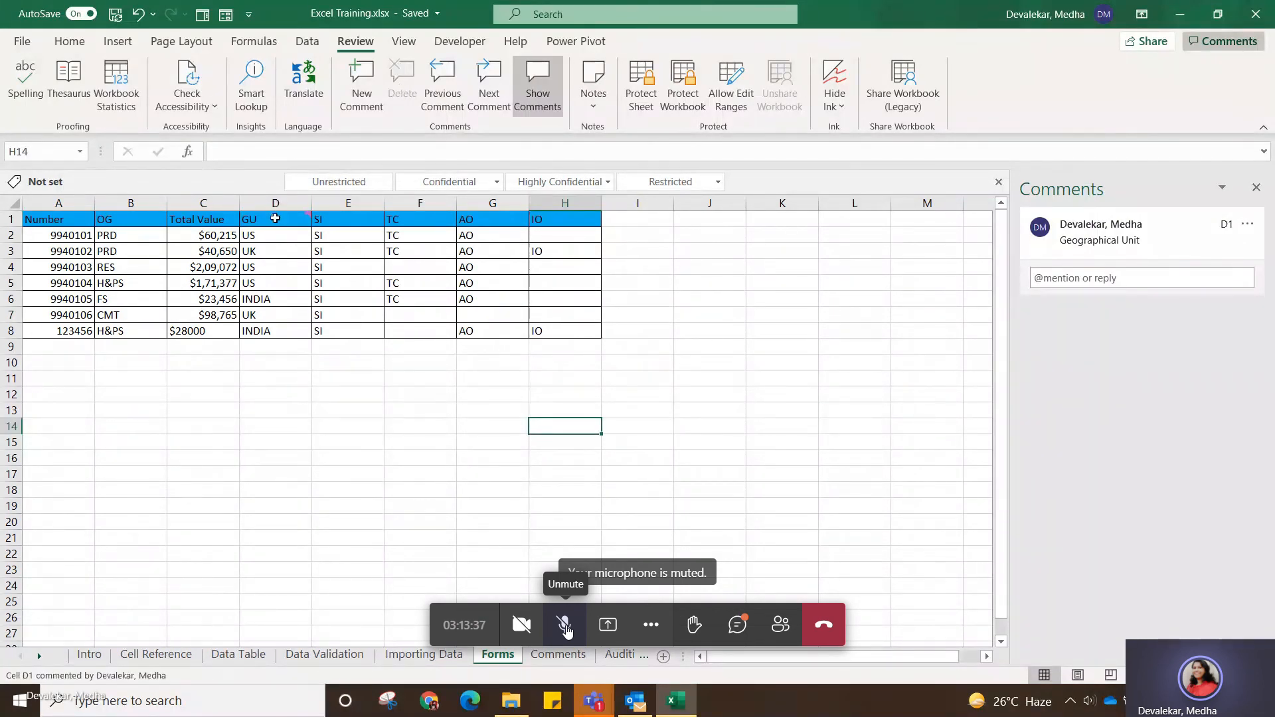
left_click(275, 218)
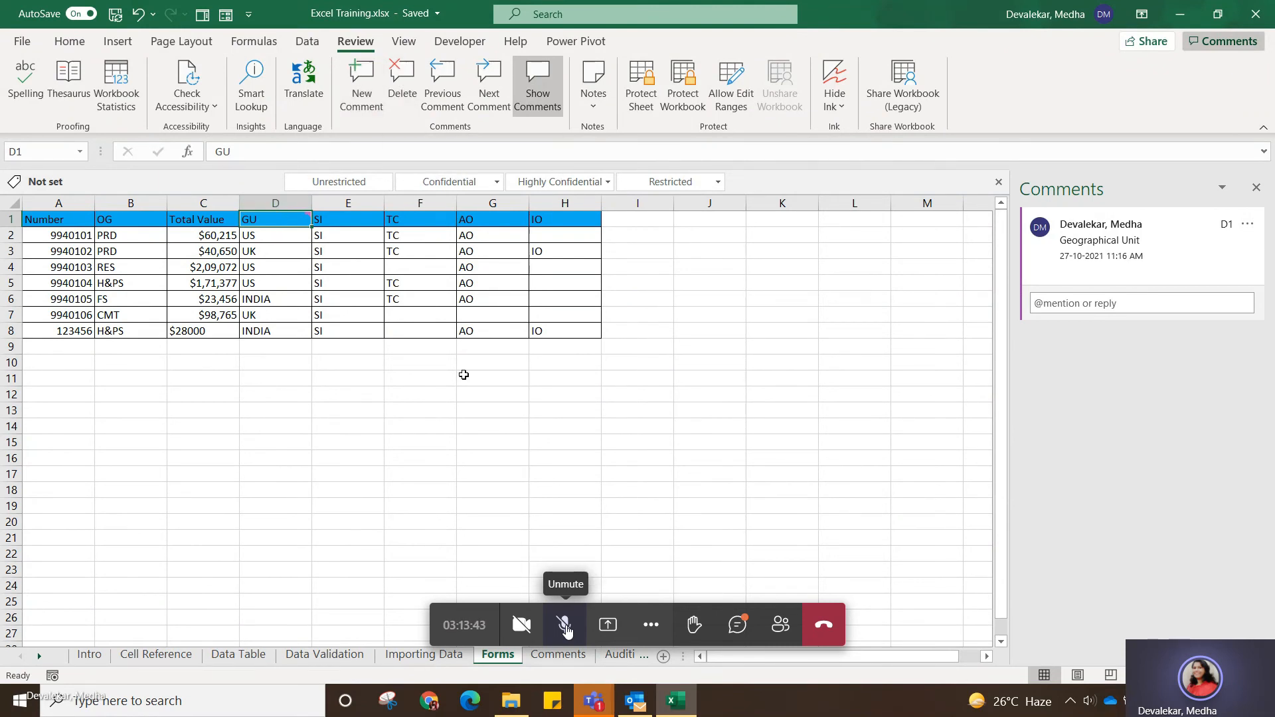
left_click(463, 375)
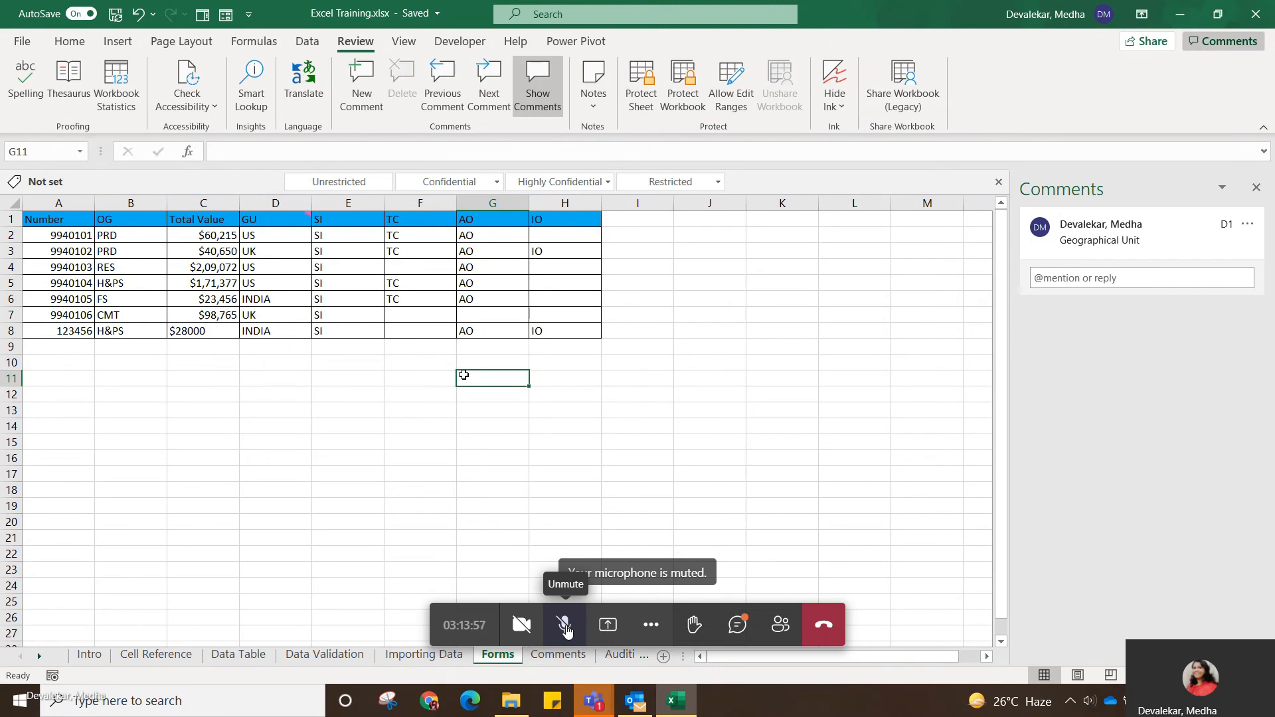
left_click(203, 396)
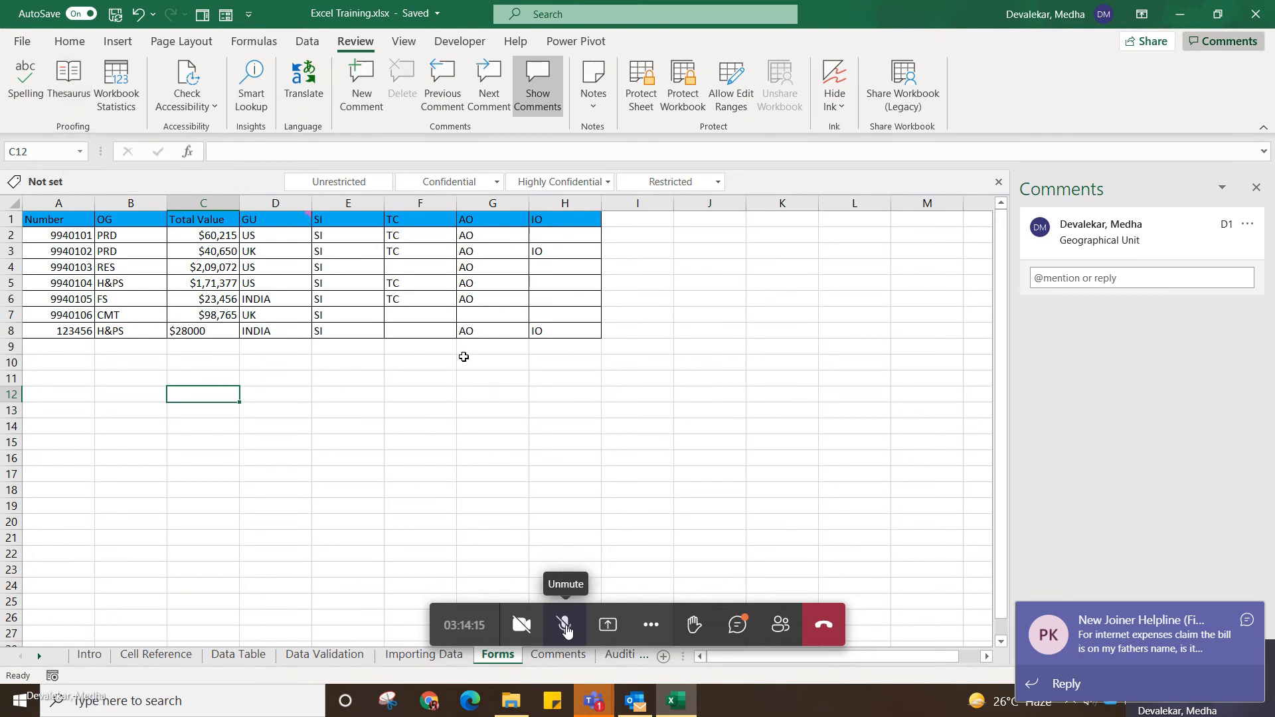
left_click(470, 375)
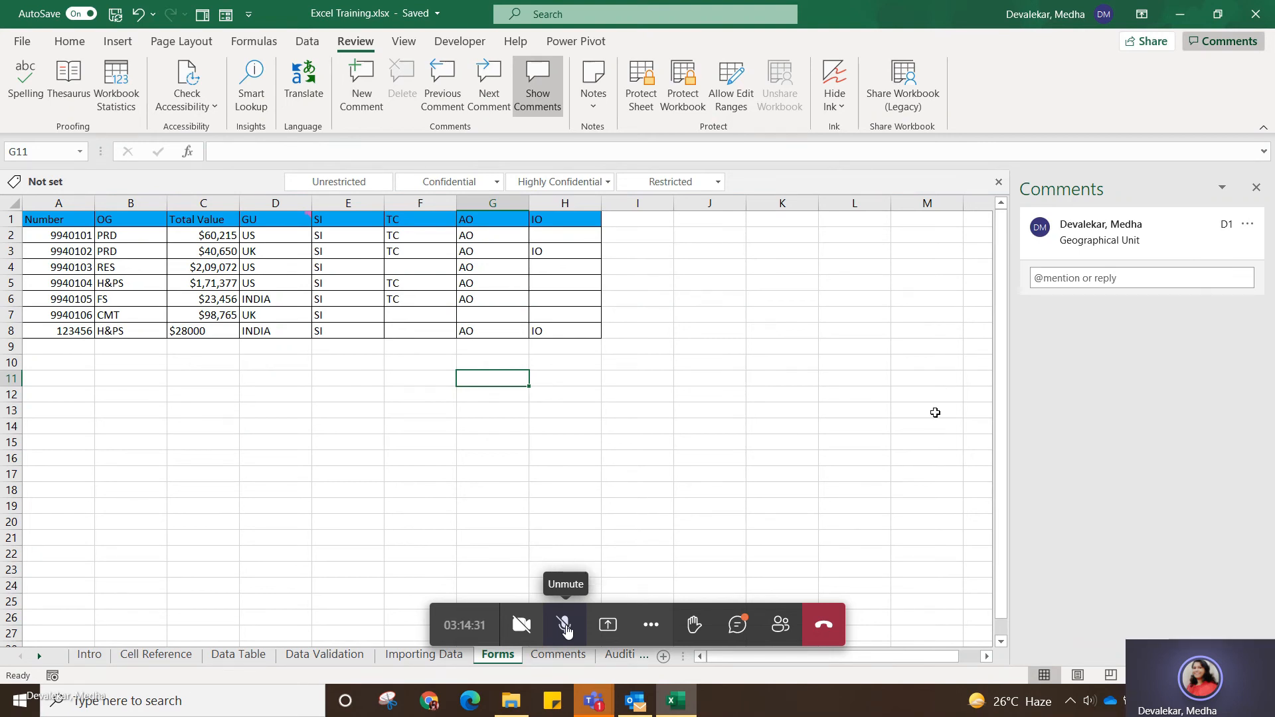
left_click(1258, 189)
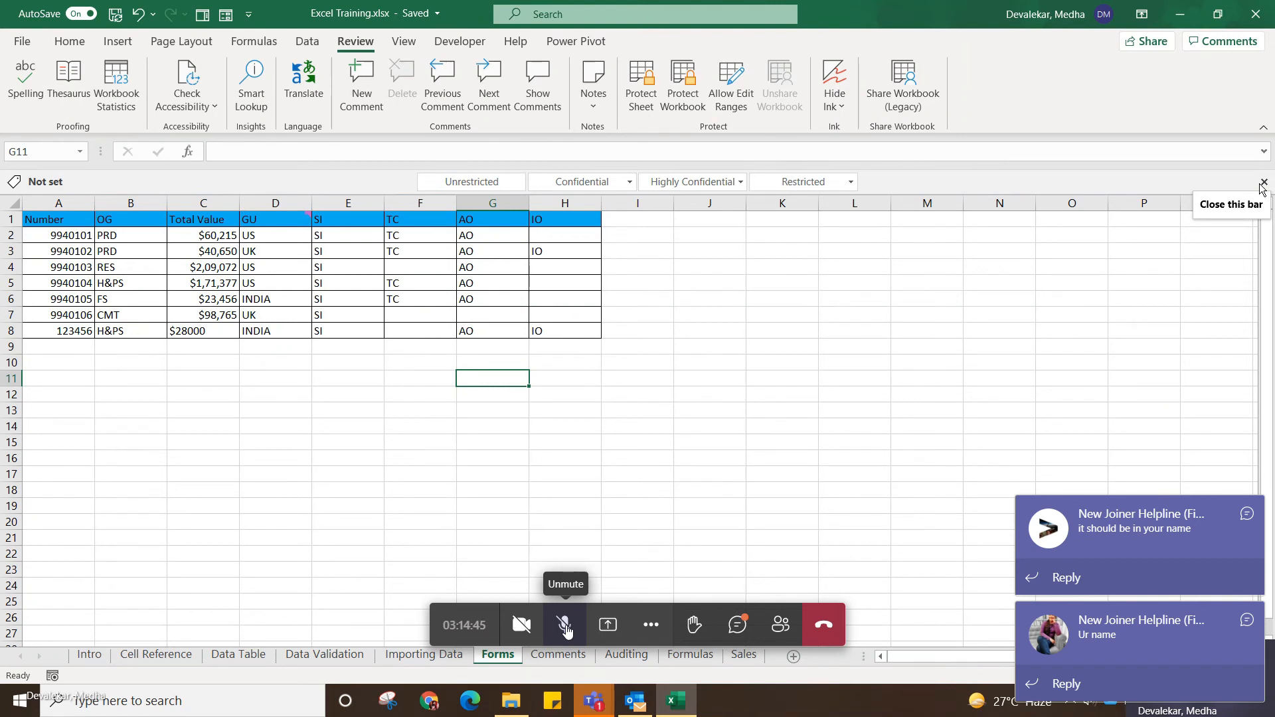
left_click(548, 489)
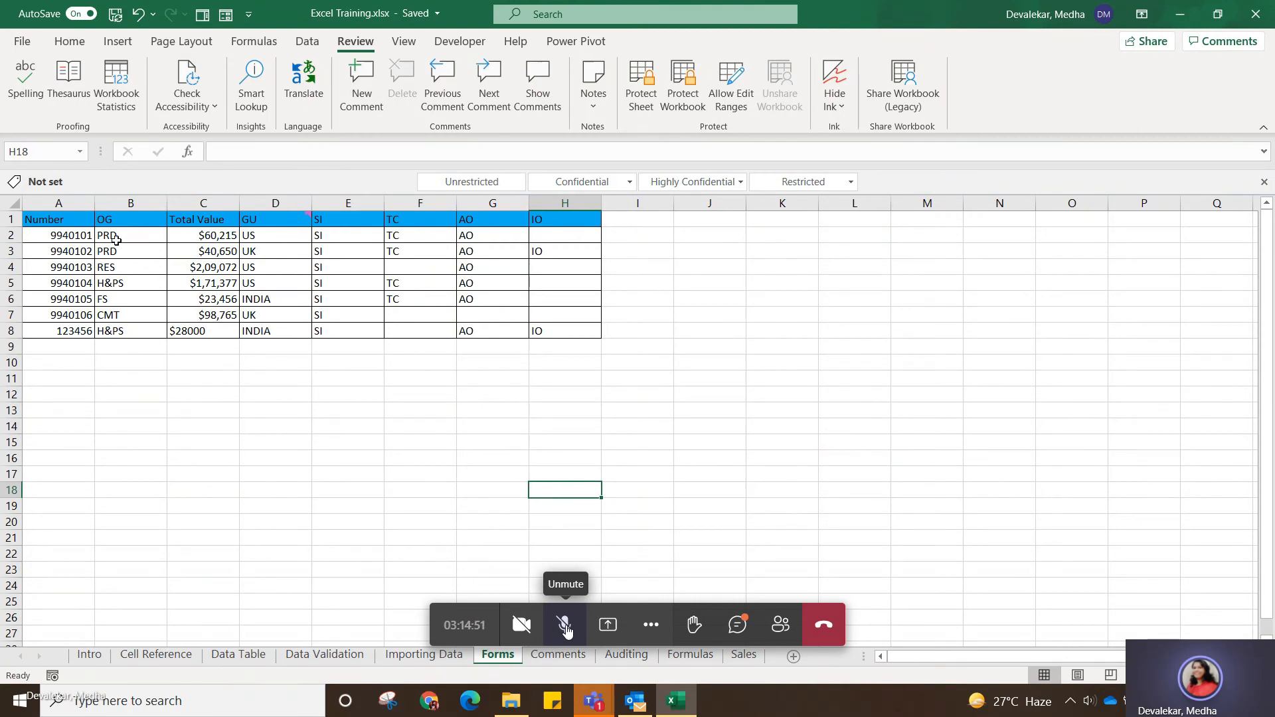
Protect the Forms sheet with a password, allowing only selection of locked and unlocked cells, and re-enter the password to confirm.
left_click(74, 216)
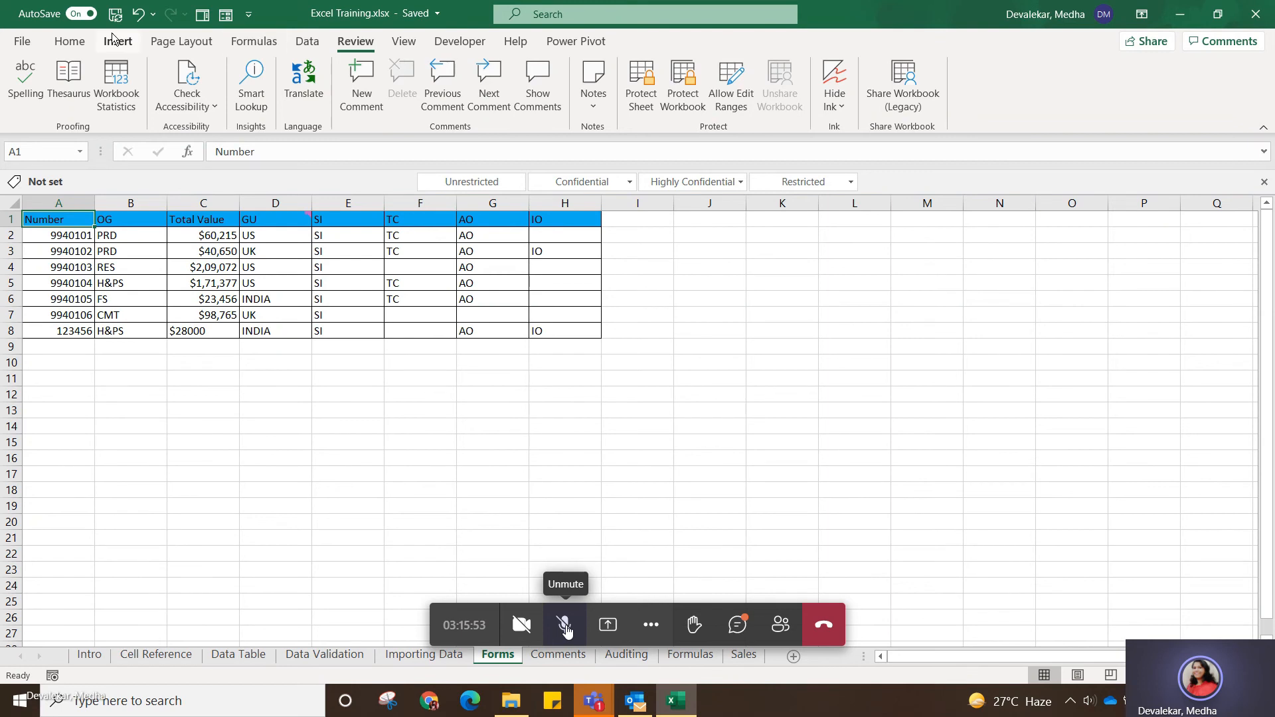
left_click(73, 41)
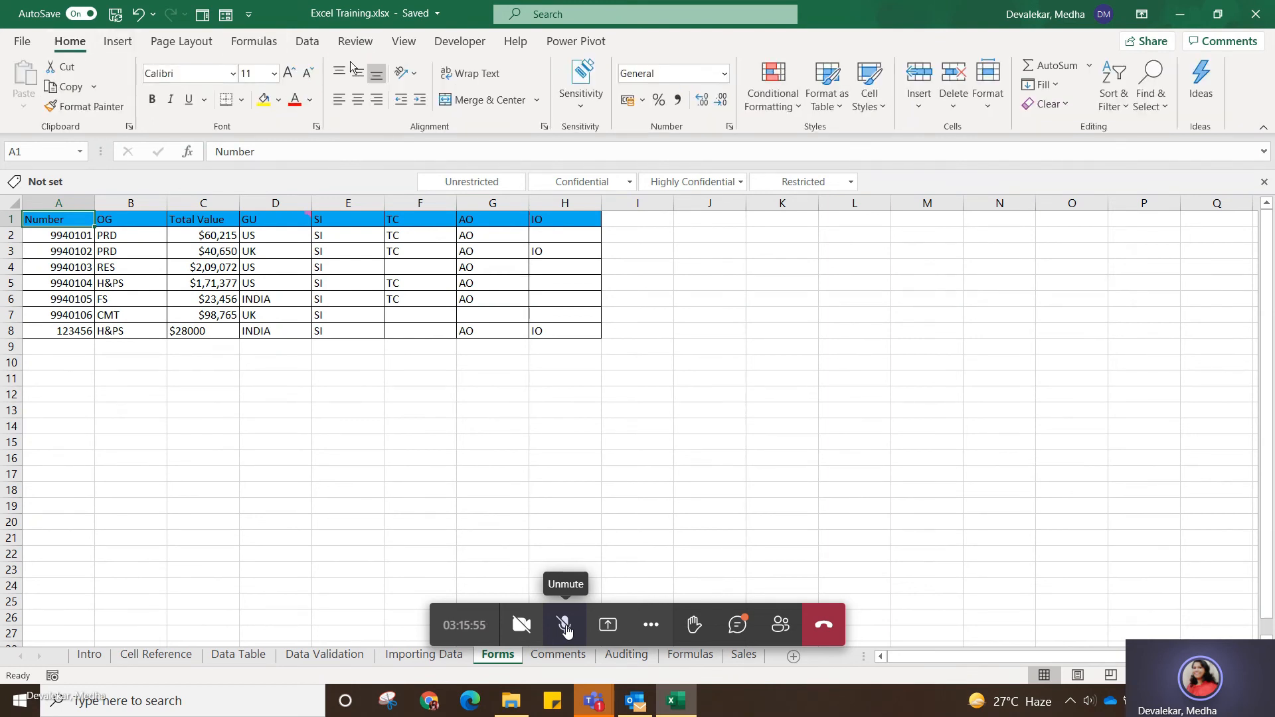
left_click(352, 43)
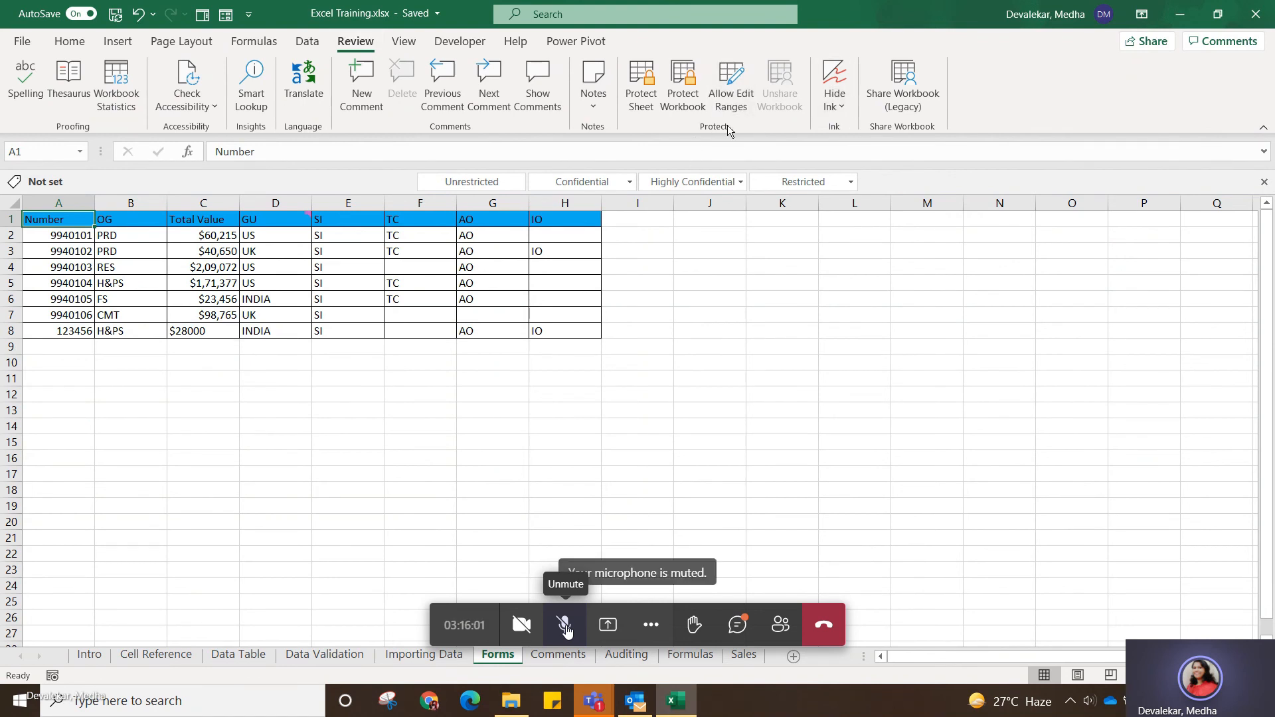
left_click(641, 97)
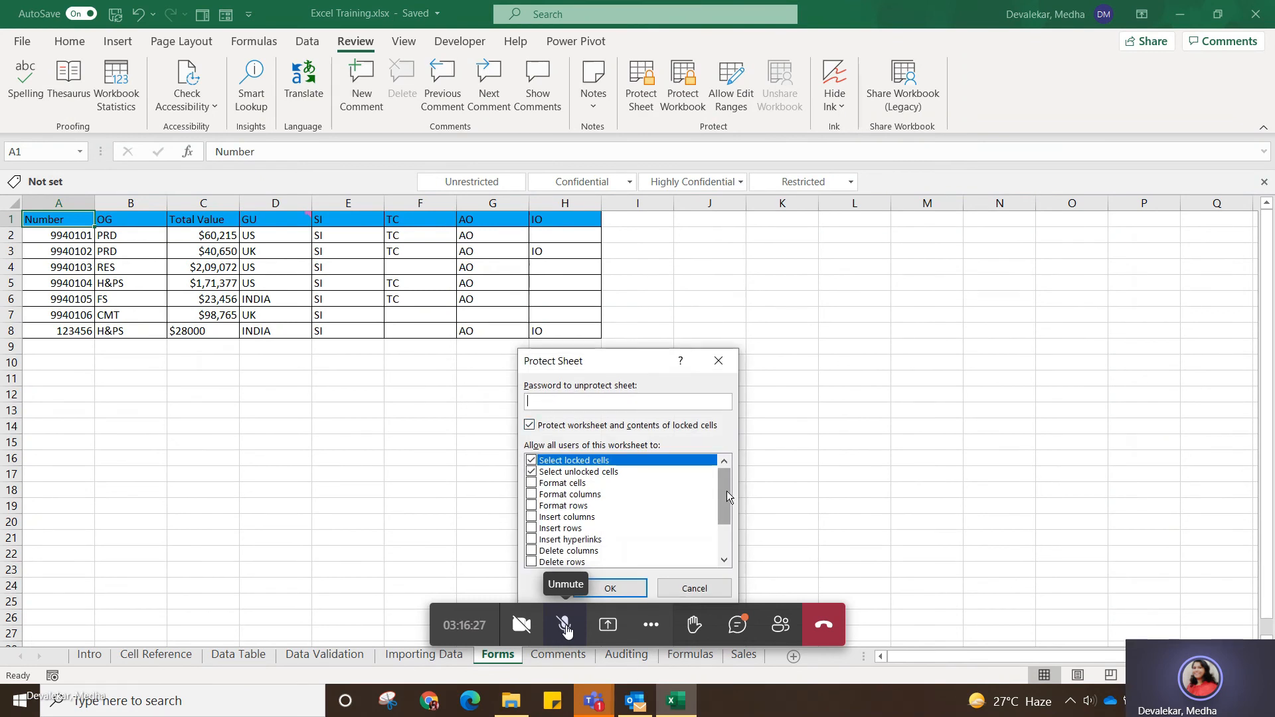
left_click_drag(727, 487, 750, 450)
left_click_drag(722, 493, 749, 461)
type("••••")
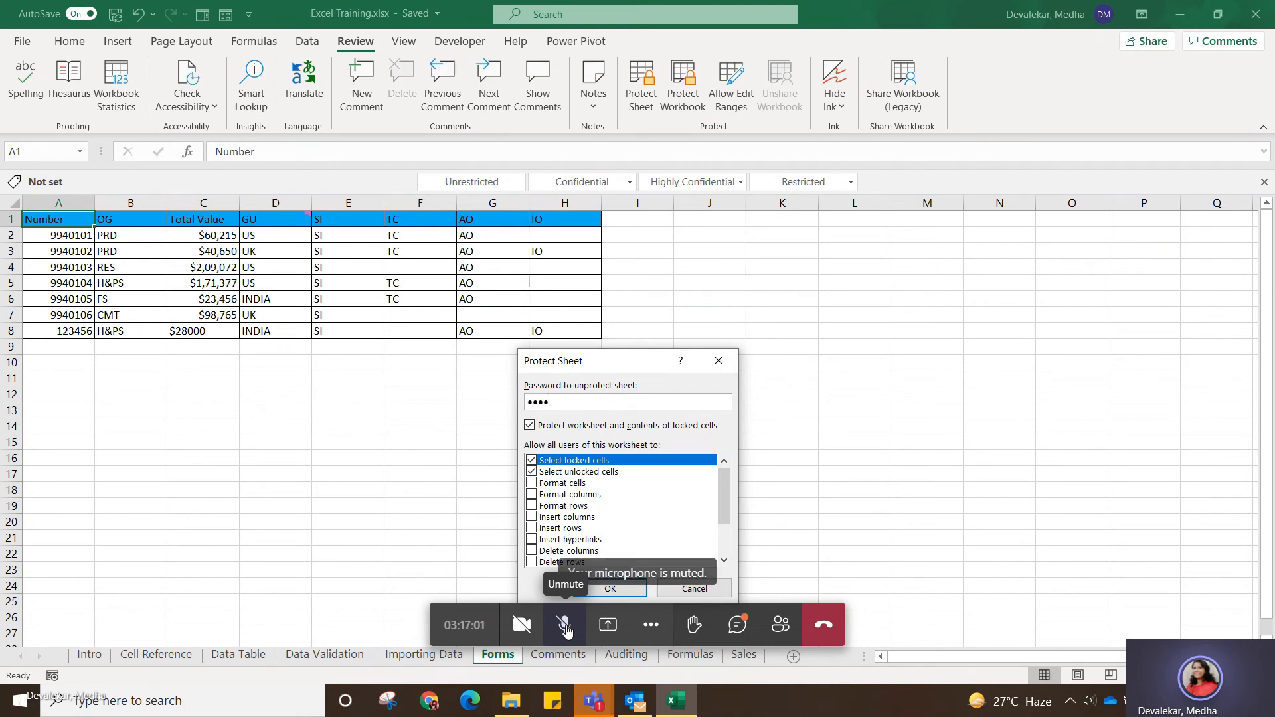
type("••••")
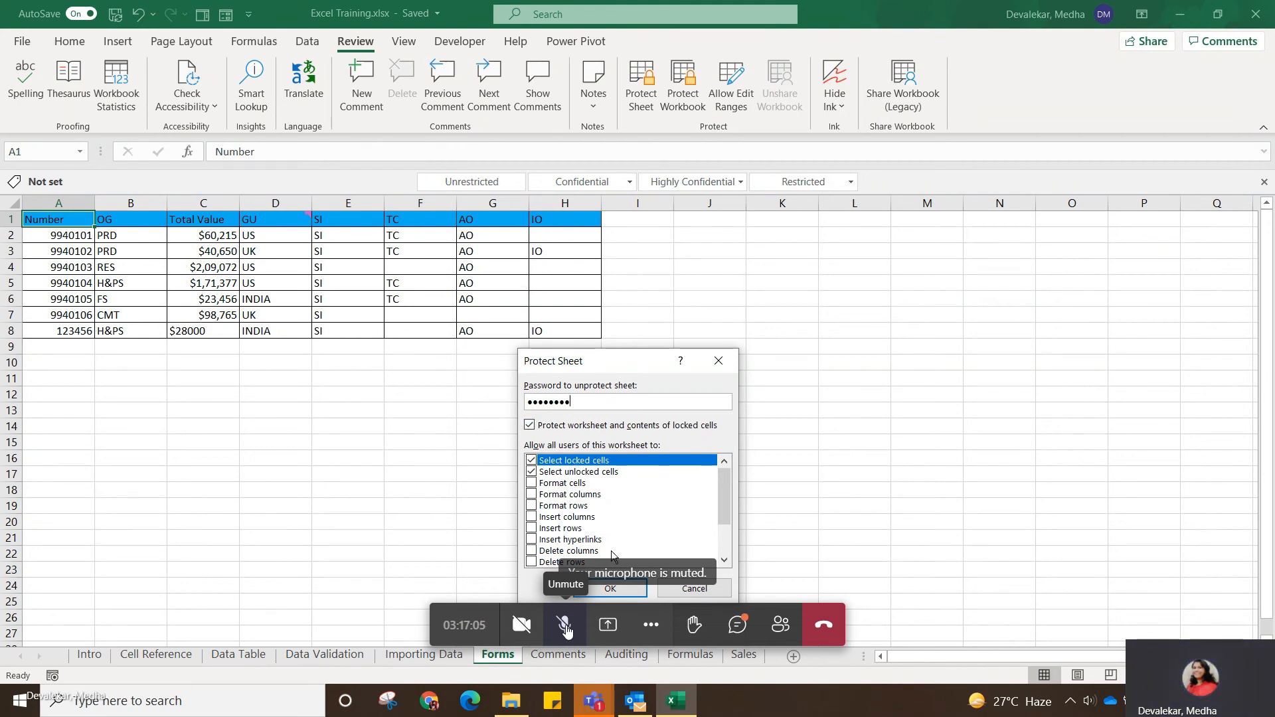
left_click(611, 589)
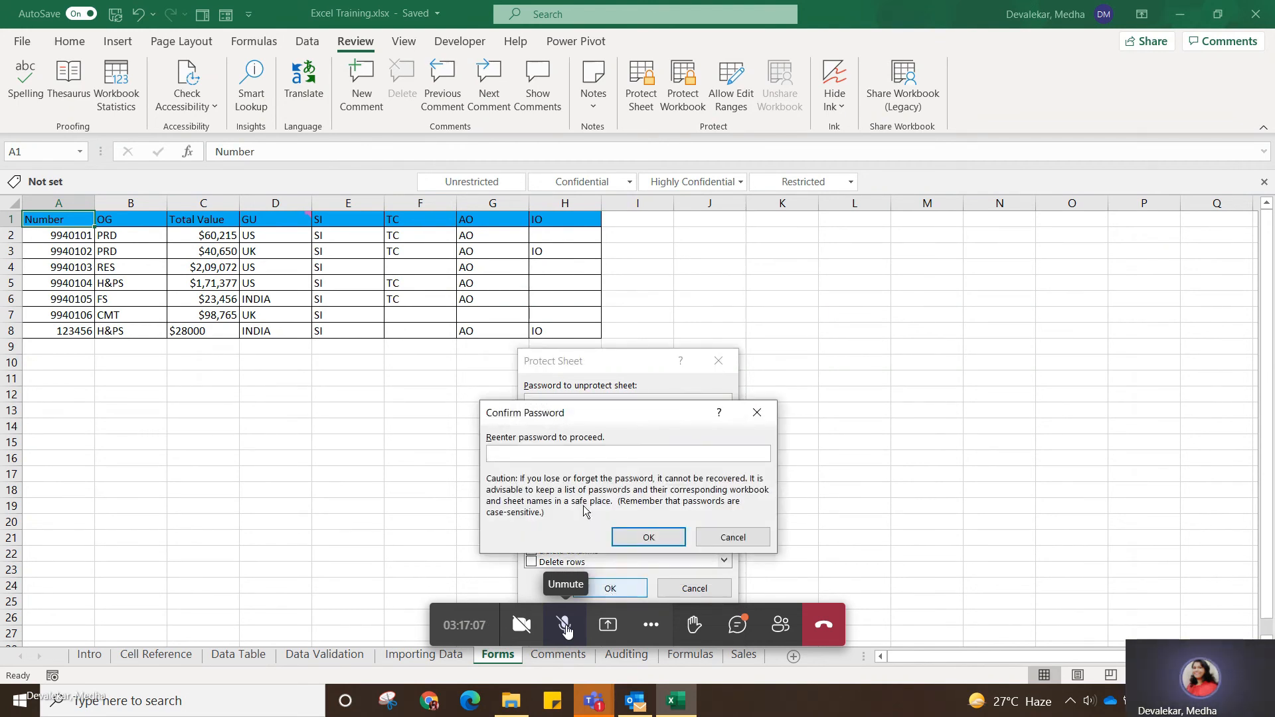
type("••••••••")
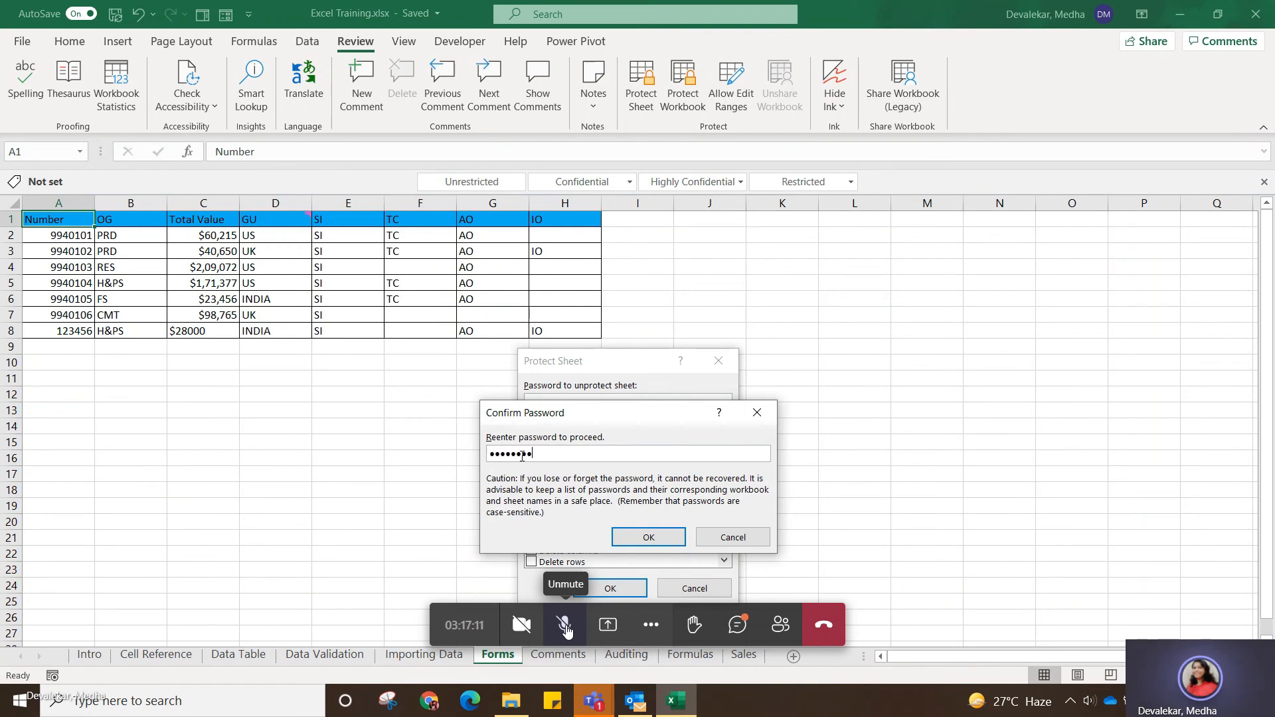
left_click(649, 535)
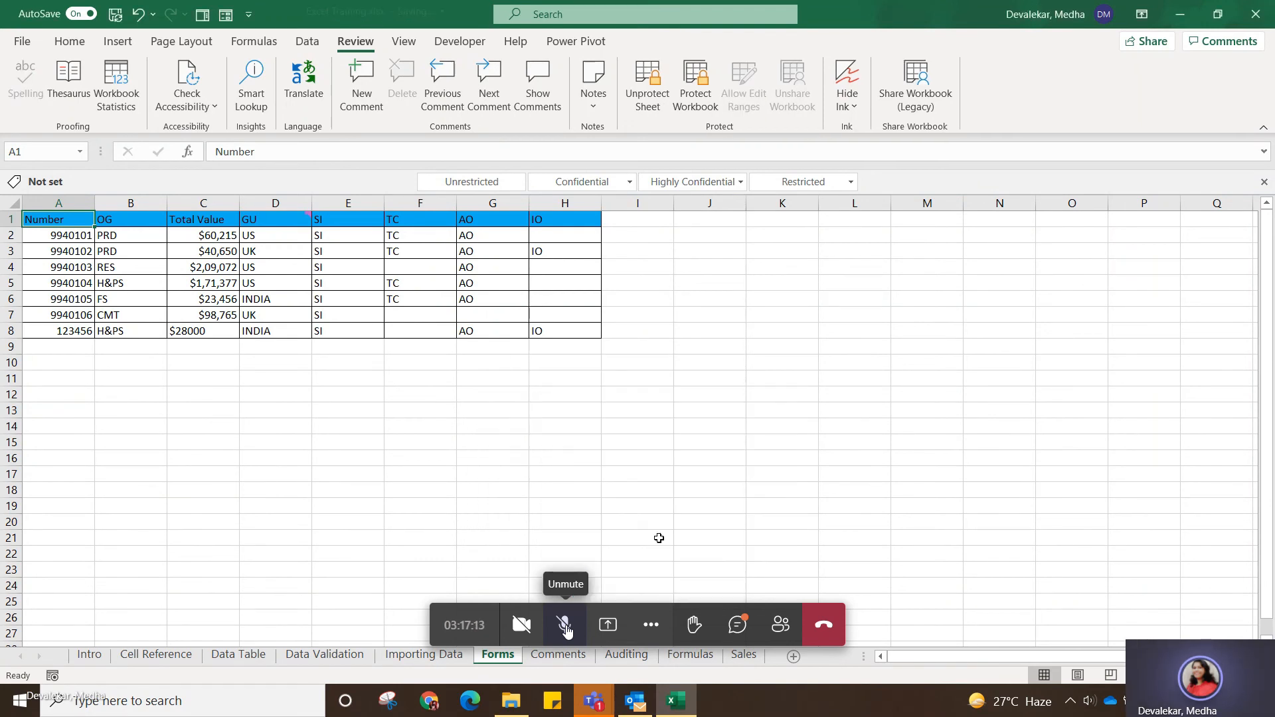
Examine which row commands are offered for row 3 on the protected sheet and select column B.
left_click(559, 504)
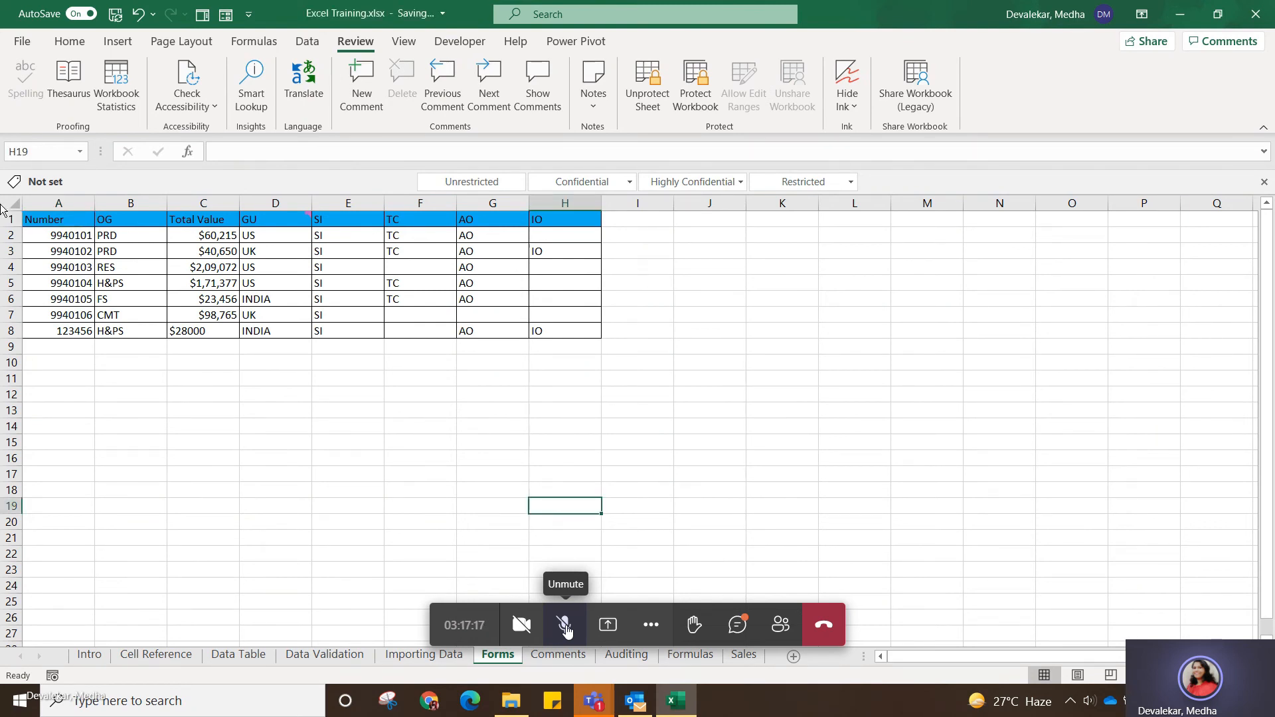
right_click(6, 247)
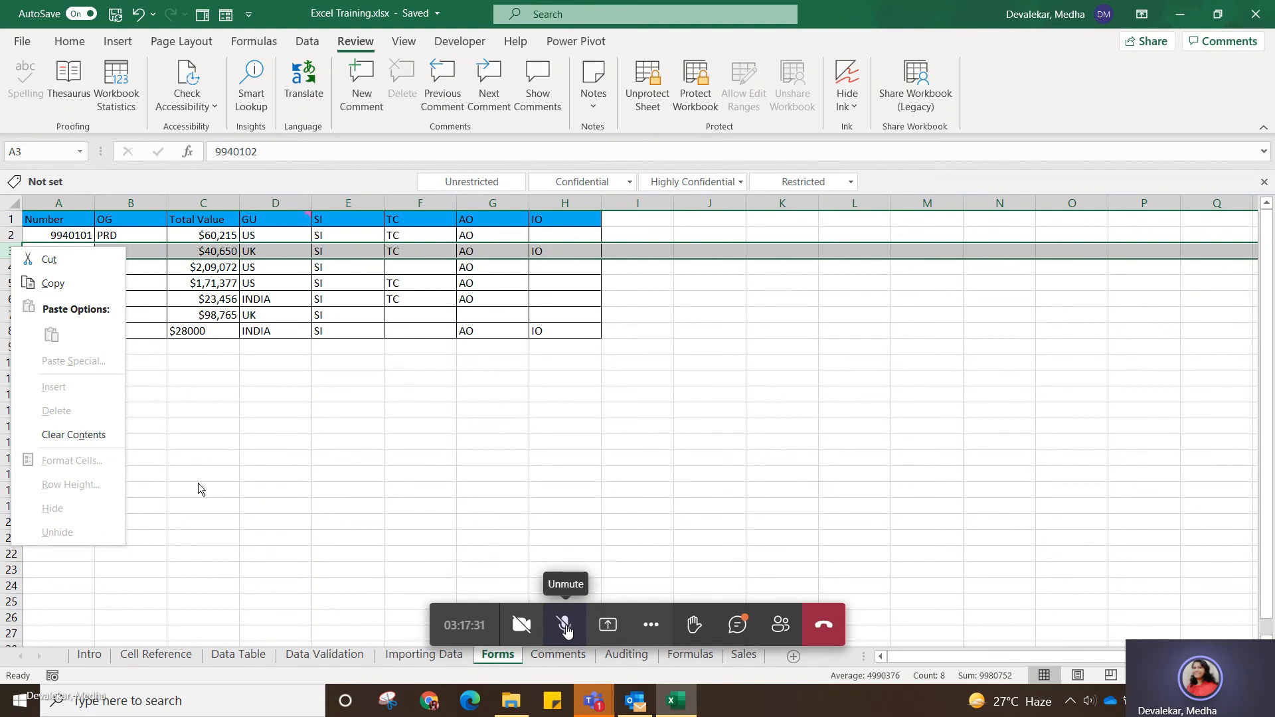
key("Escape")
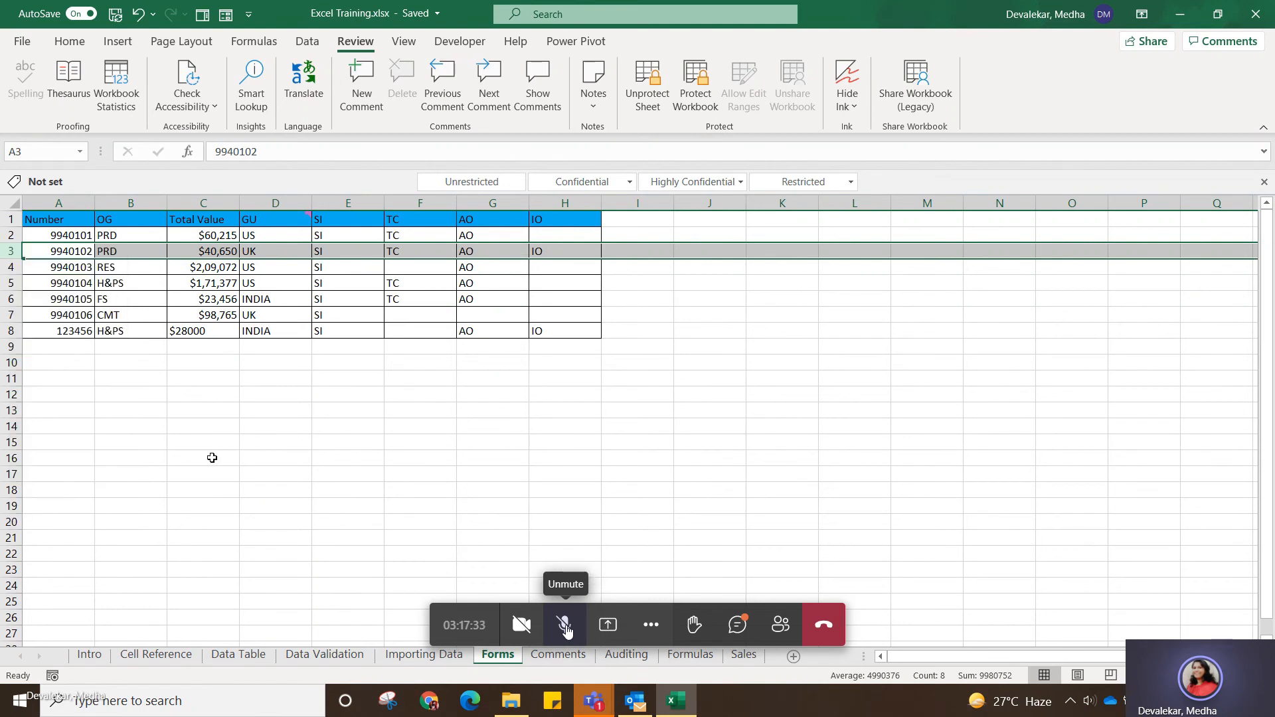
left_click(151, 208)
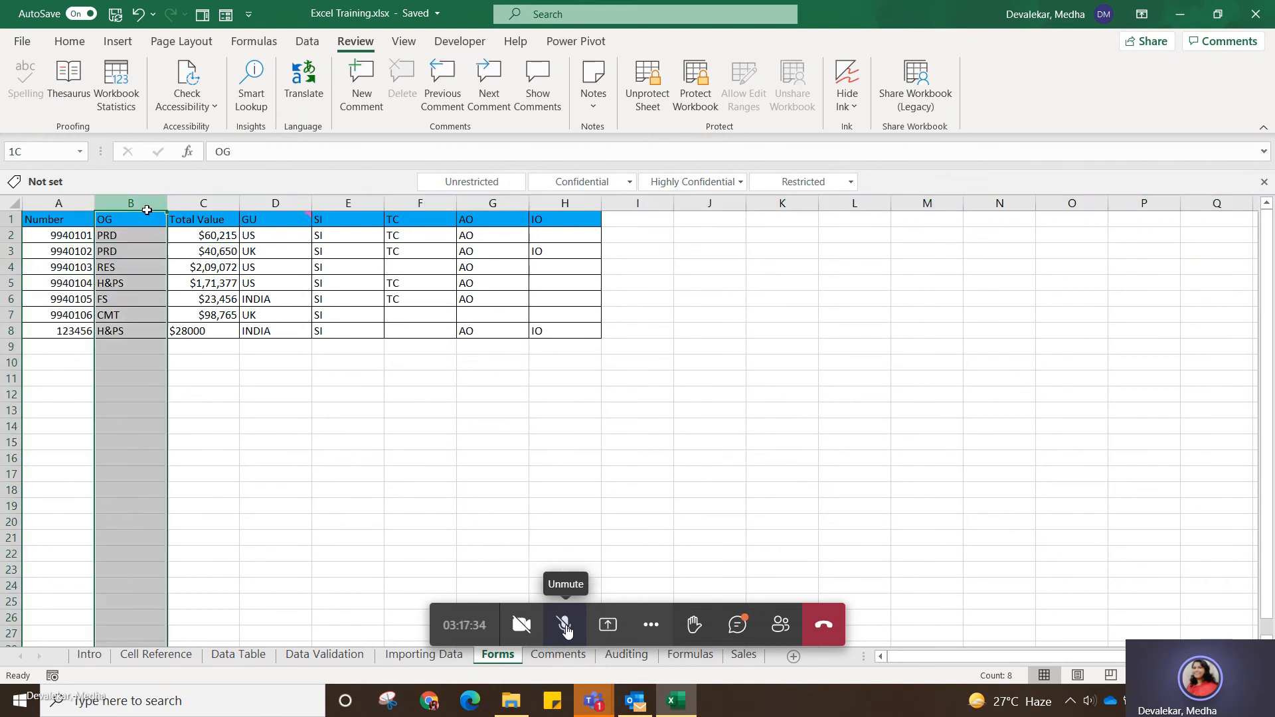
left_click(399, 432)
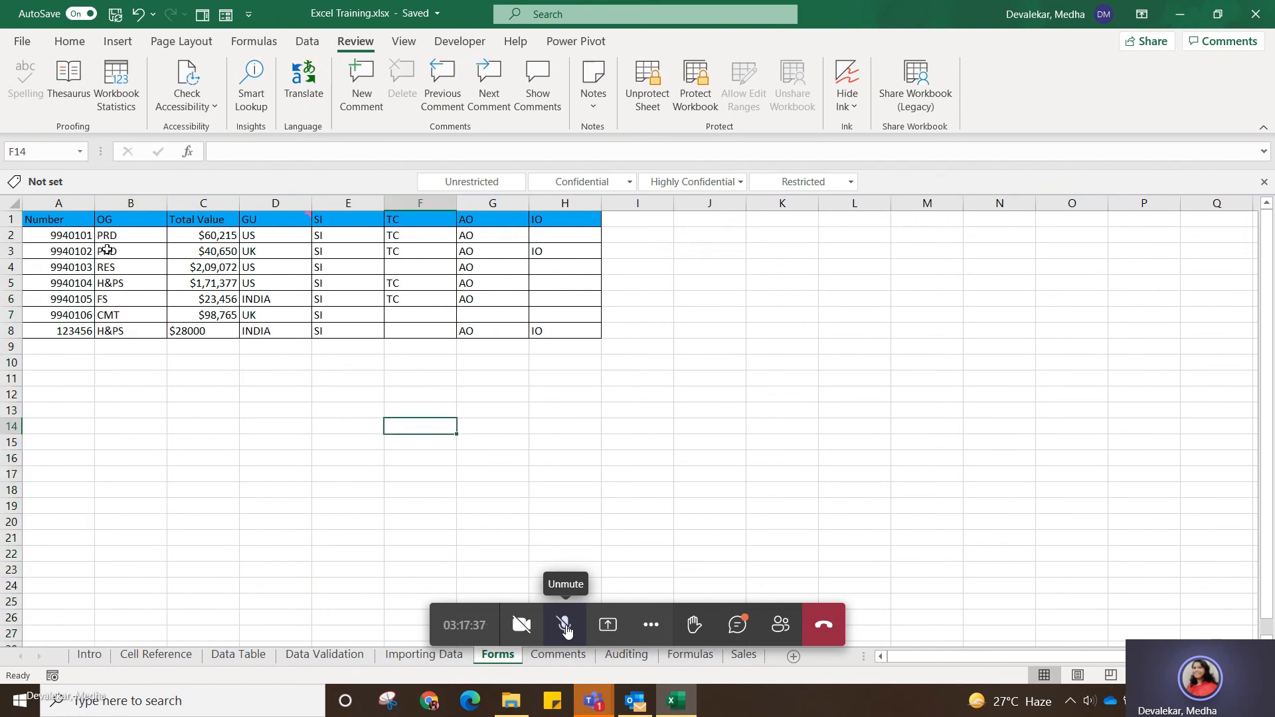
Try to edit GU cell D3 and Number cell A3 on the protected Forms sheet.
left_click(296, 246)
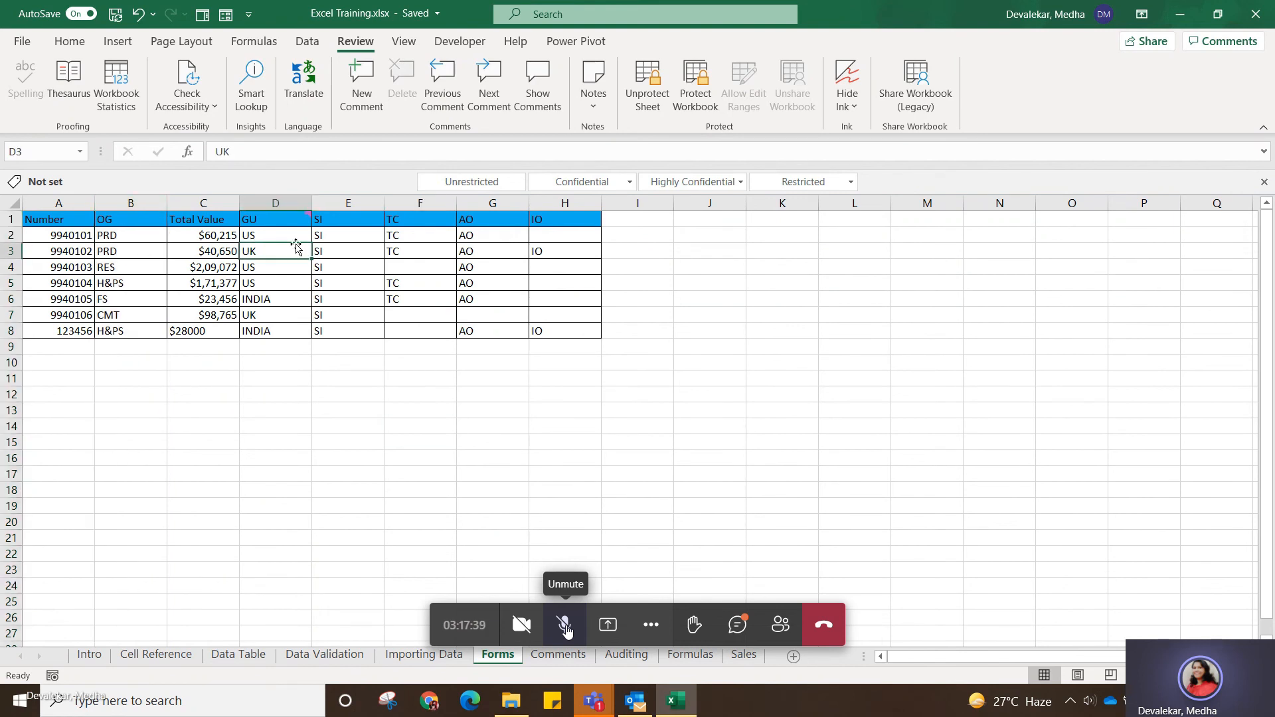
double_click(281, 251)
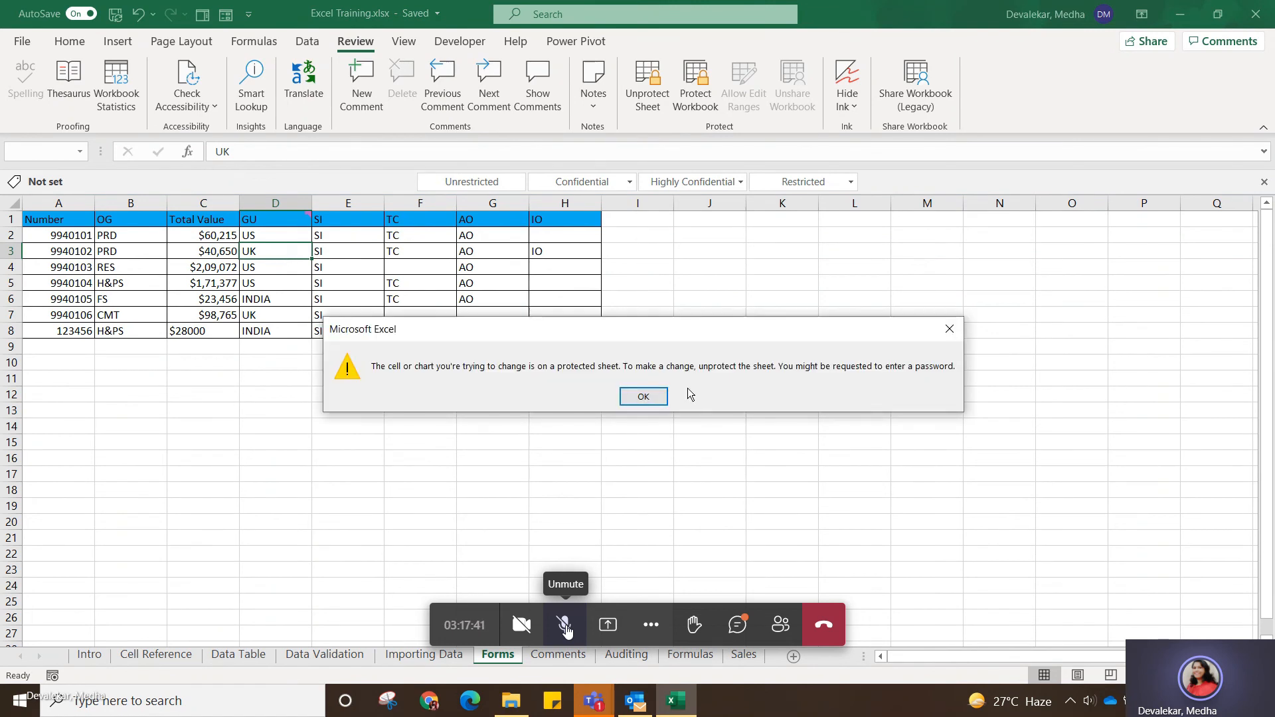
left_click(648, 396)
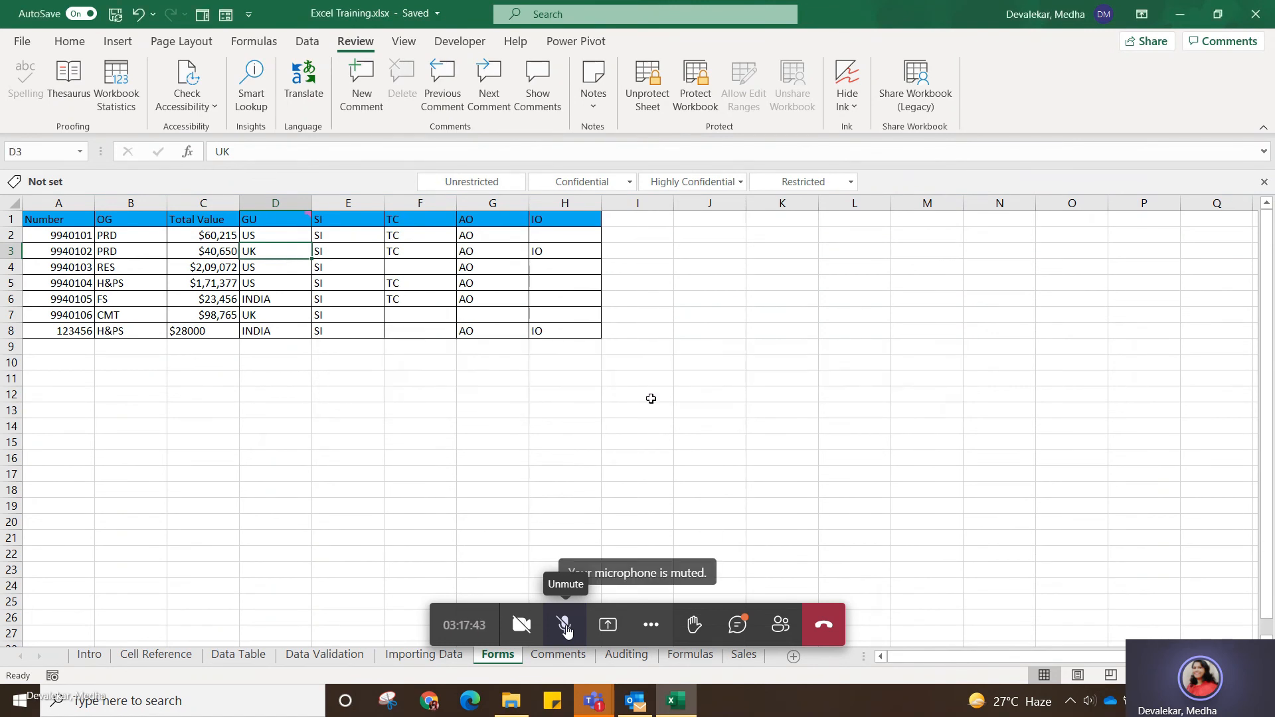
left_click(461, 383)
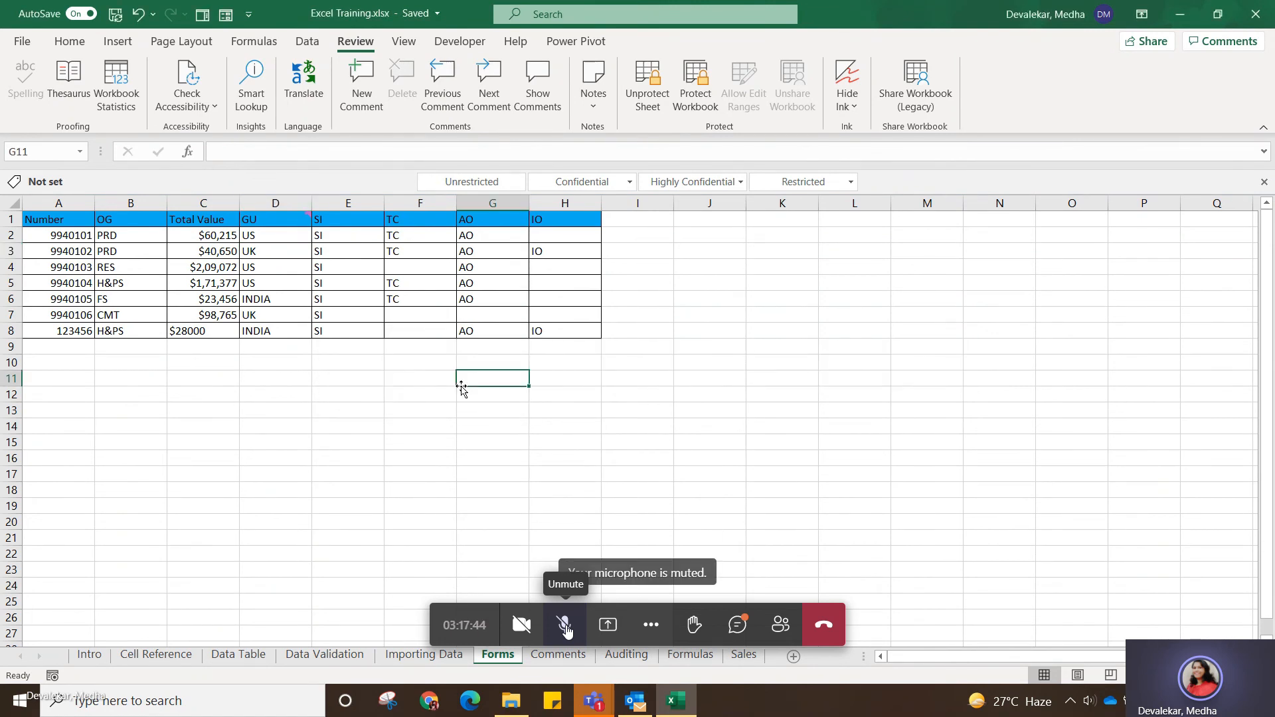
double_click(269, 259)
double_click(269, 258)
left_click(269, 259)
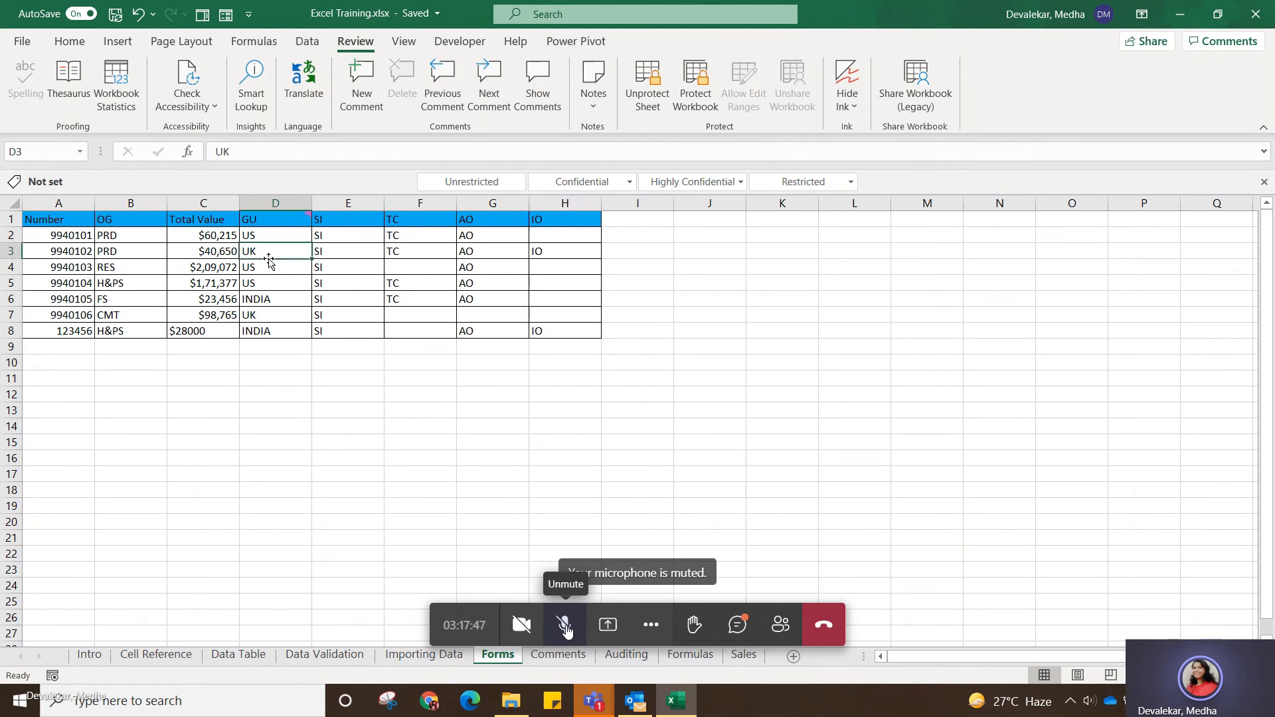
left_click(83, 250)
left_click_drag(94, 247, 95, 235)
left_click(643, 396)
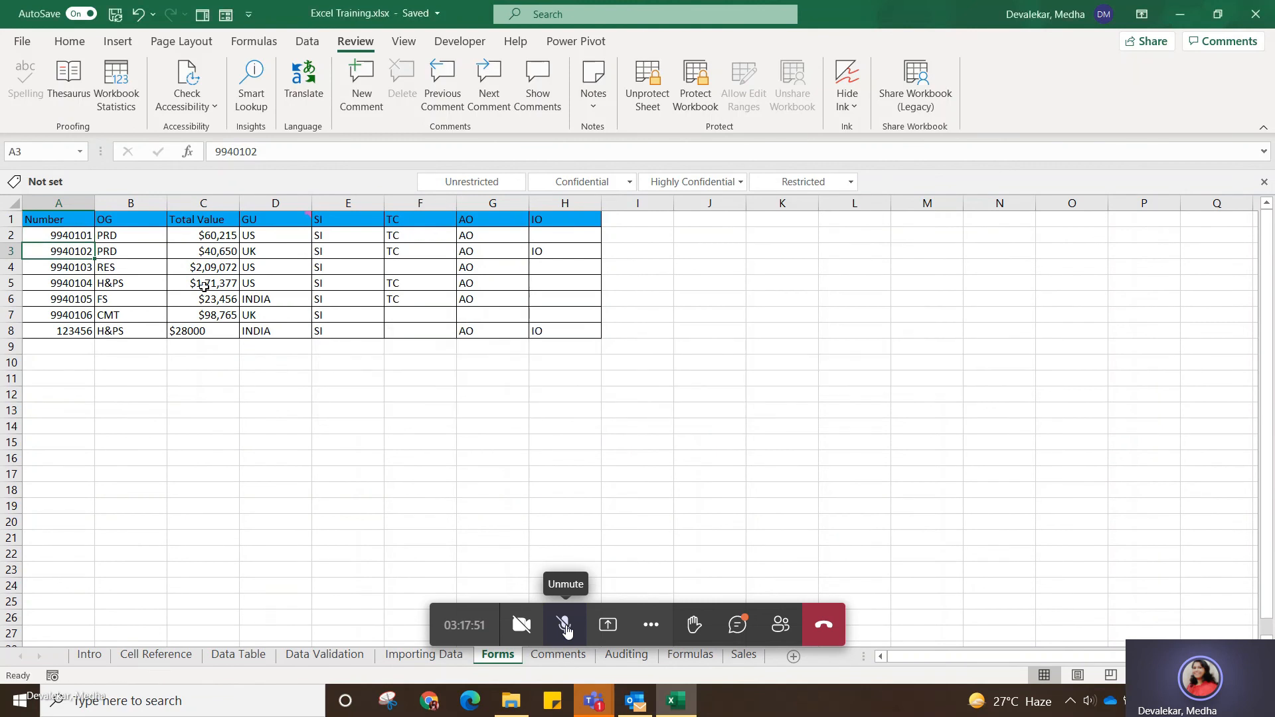
Copy the data range A2:H8 on the protected sheet and select other cells without pasting.
left_click_drag(88, 236, 588, 322)
key("ctrl+c")
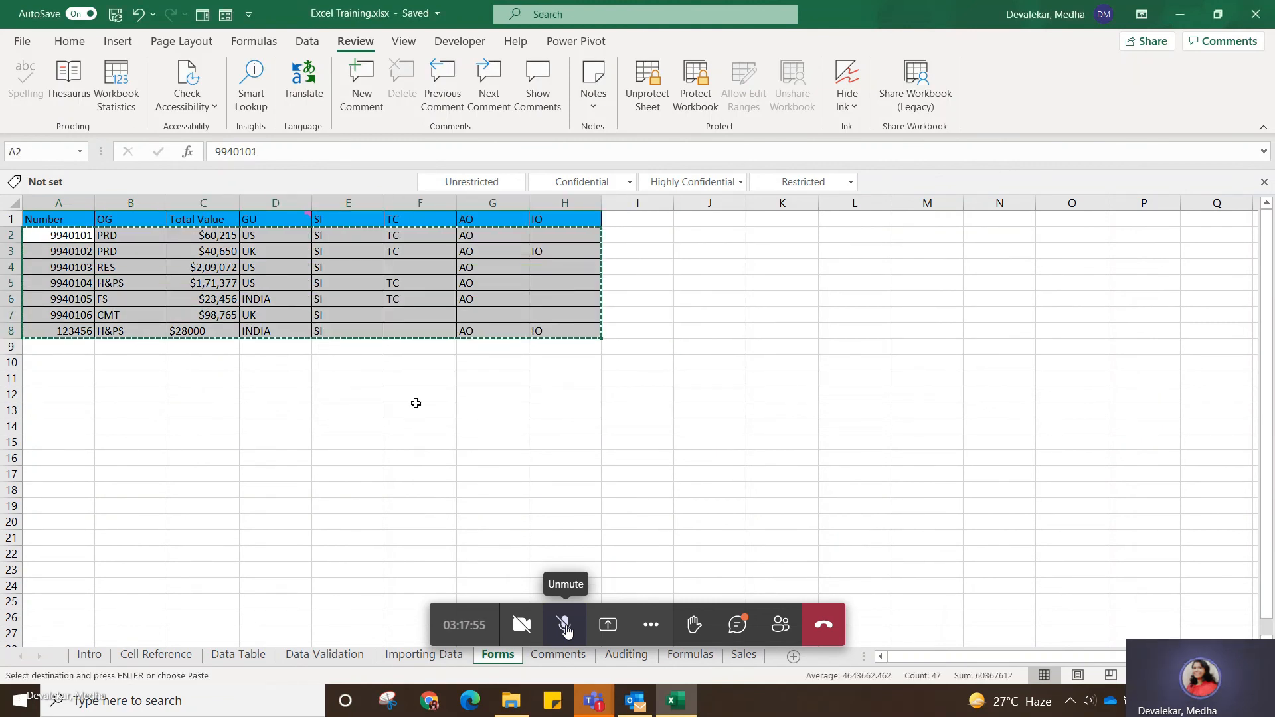
left_click(370, 426)
left_click(269, 265)
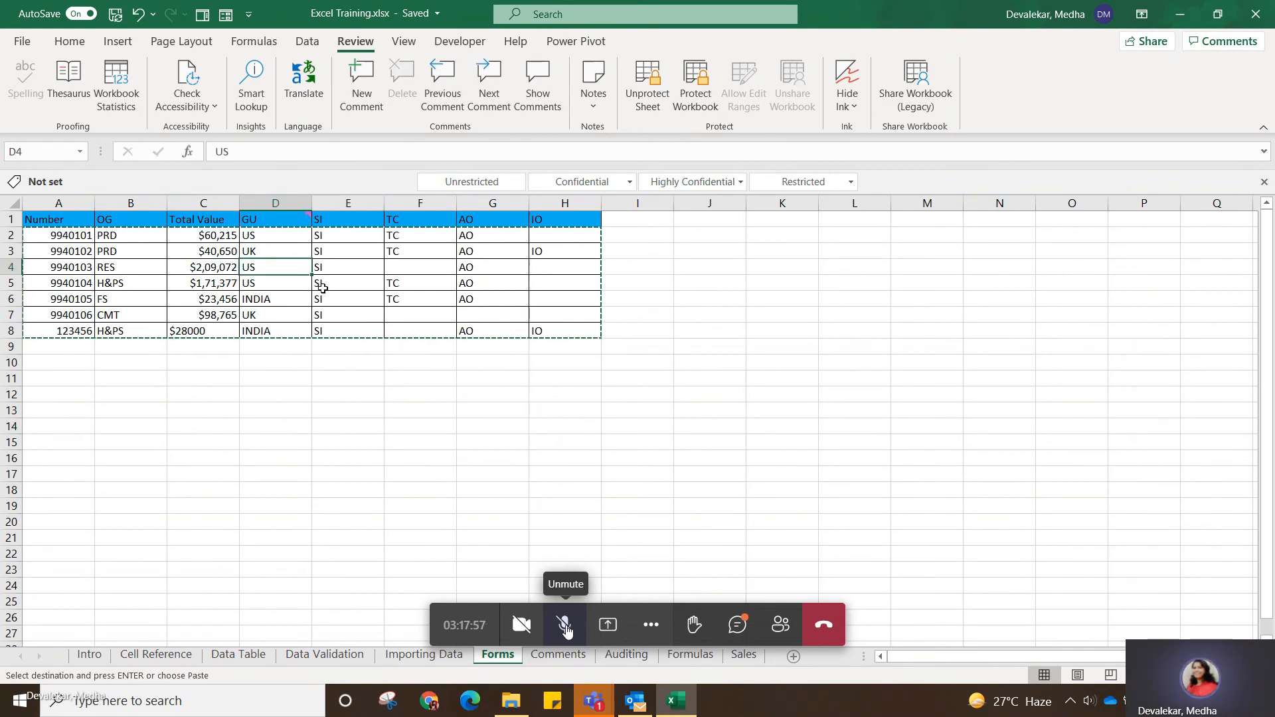
left_click(398, 346)
left_click(202, 374)
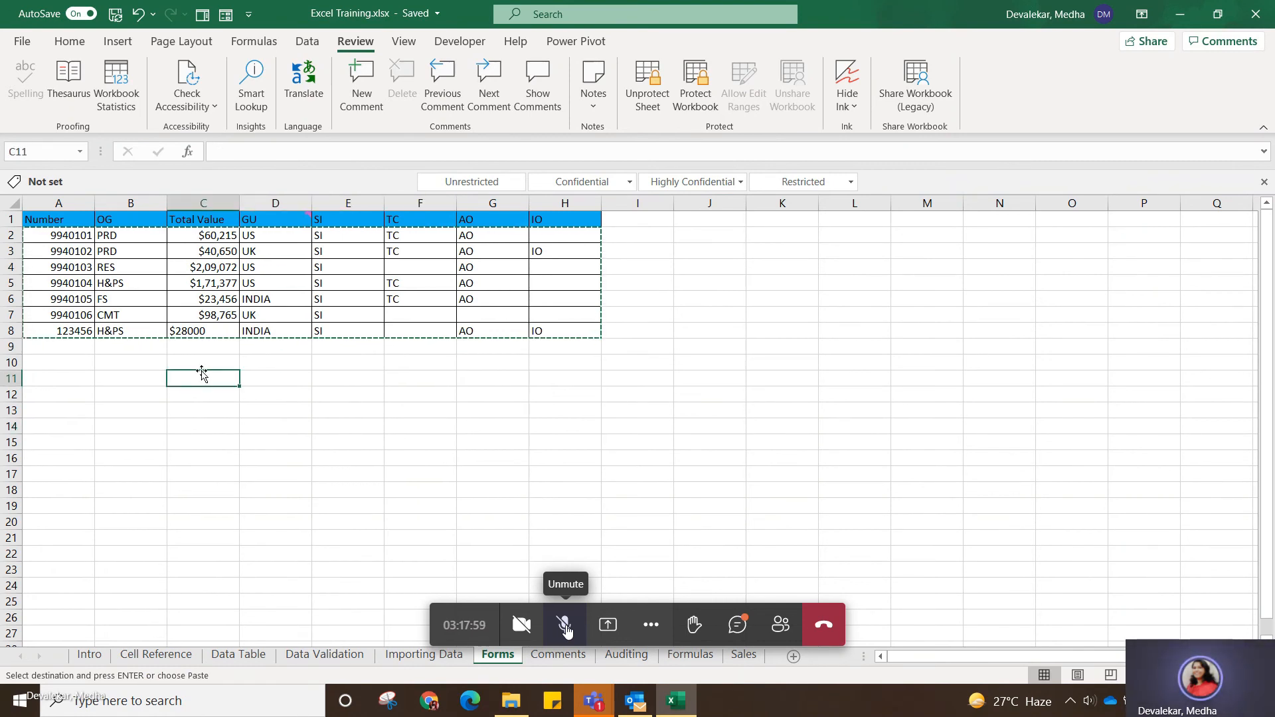
Try to edit SI cell E4 on the protected sheet and return to an empty cell.
left_click(30, 267)
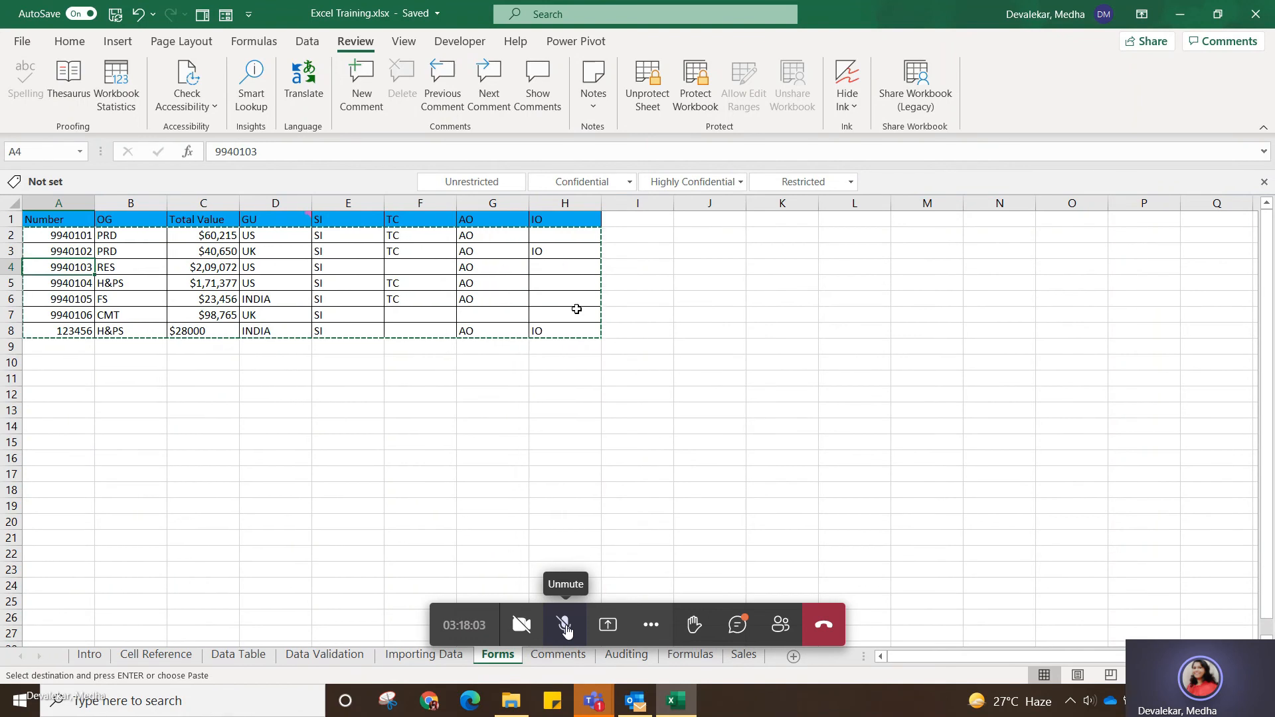
left_click(533, 406)
double_click(355, 267)
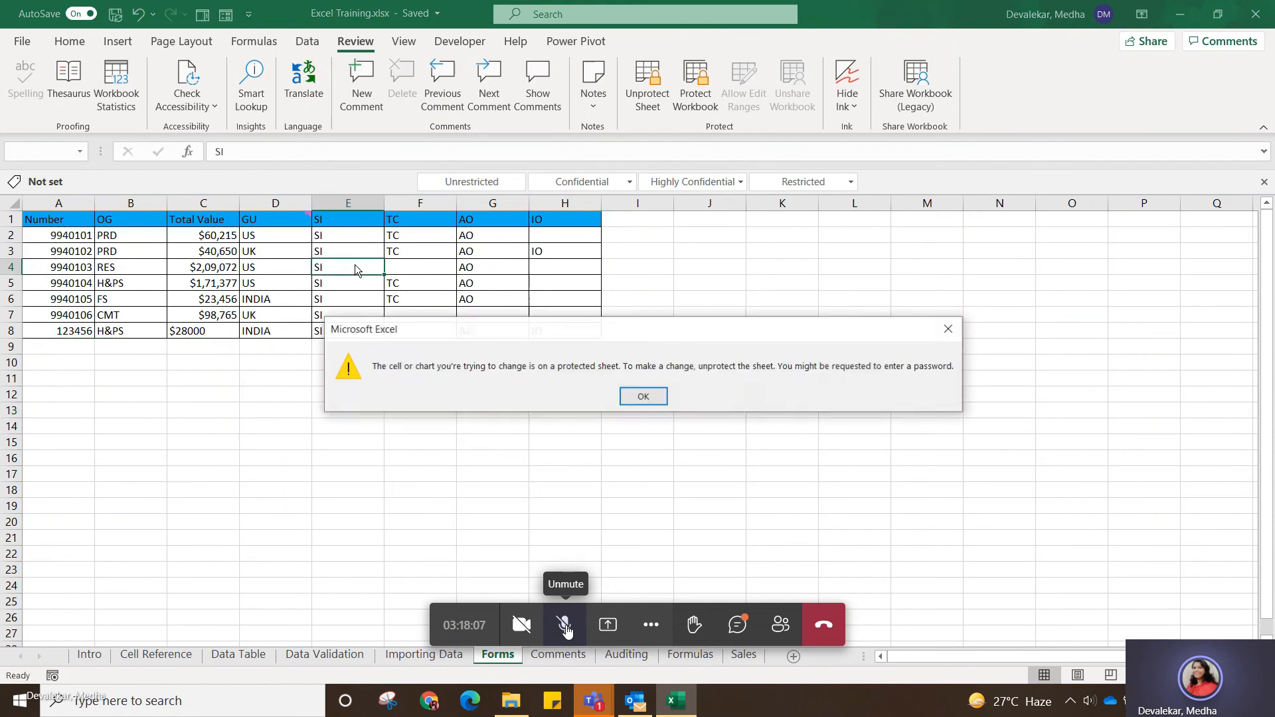
left_click(644, 399)
left_click(419, 448)
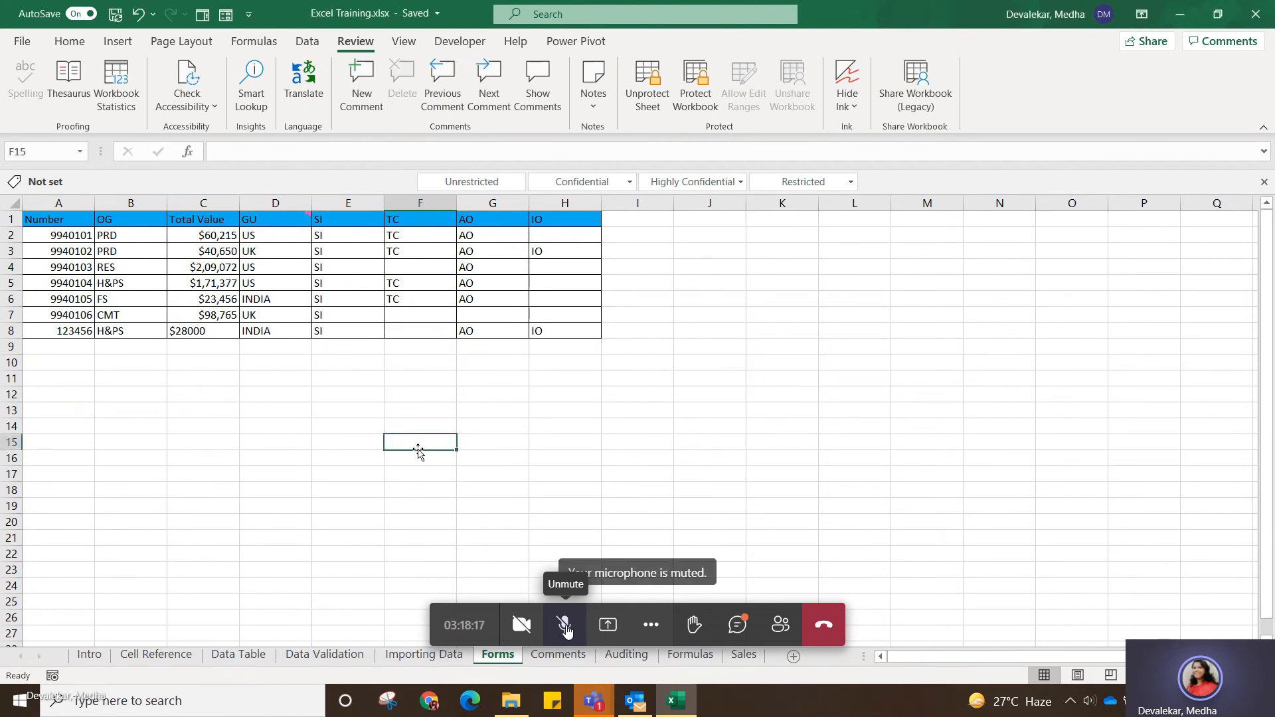
View the Protect Workbook options for a password and structure protection, and leave without applying them.
left_click(701, 83)
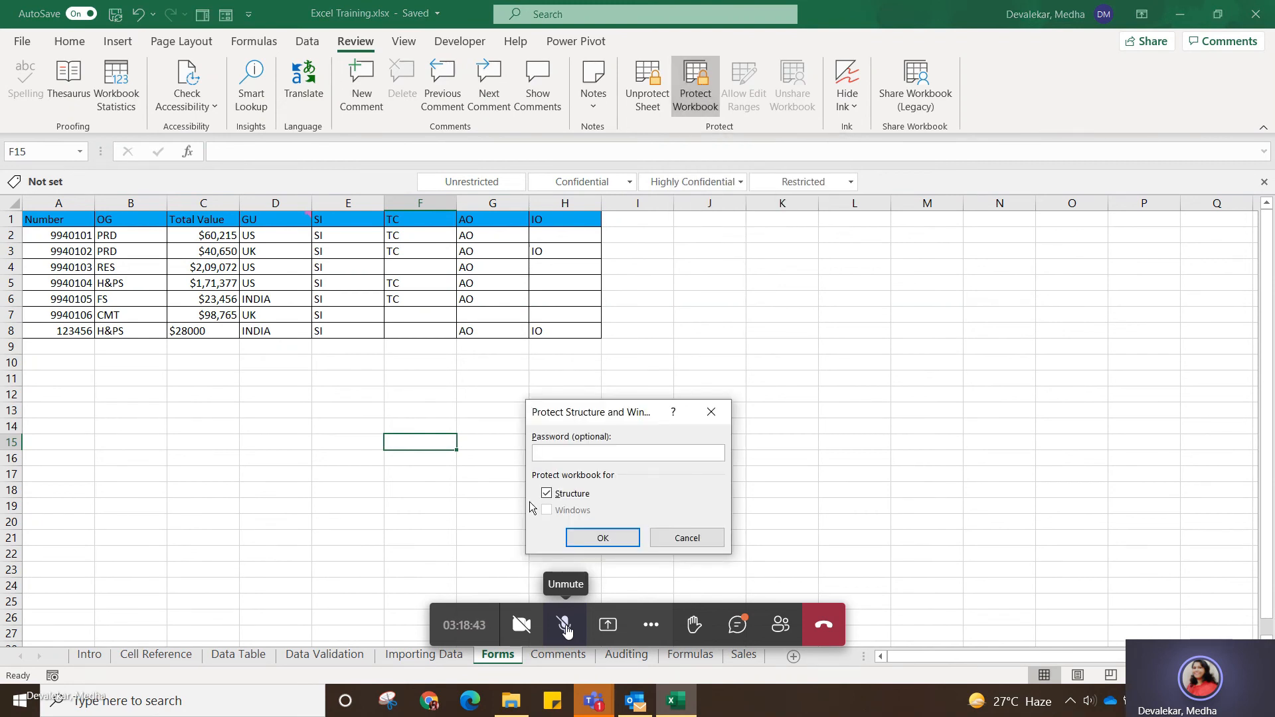
left_click(707, 540)
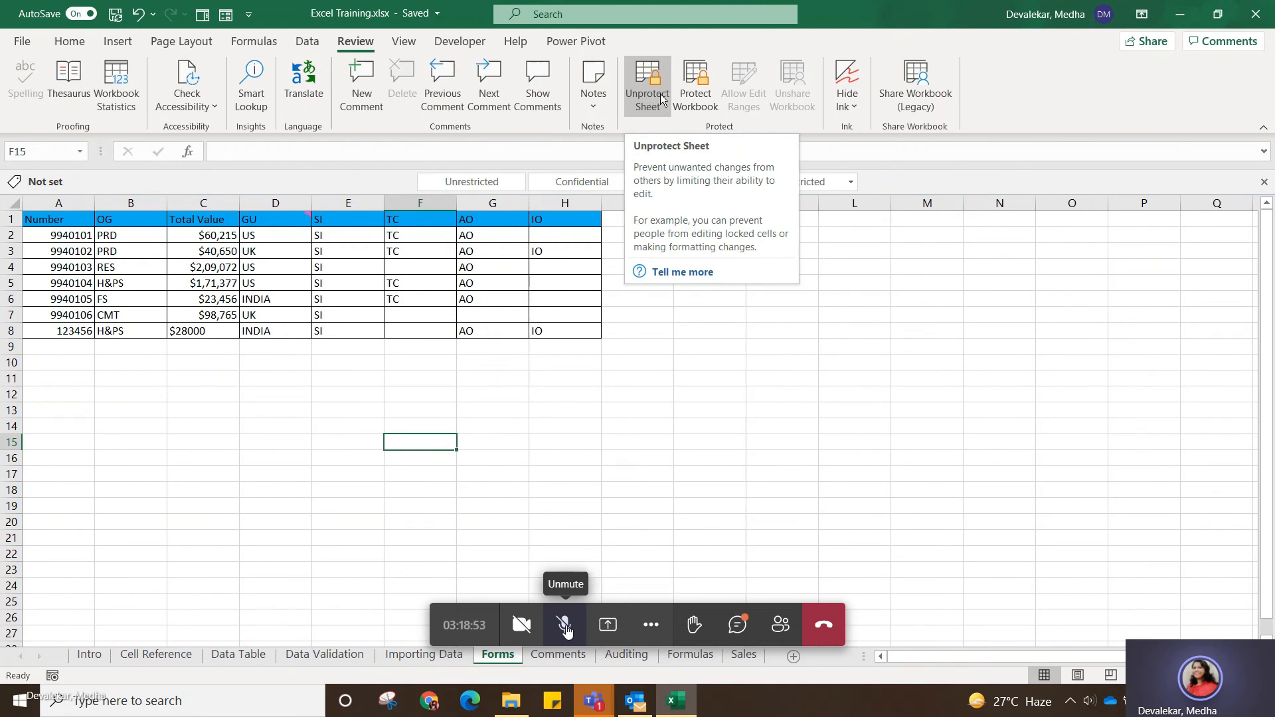
Unprotect the Forms sheet by entering the sheet password, and open TC cell F5 for editing to test it, keeping its content.
left_click(660, 94)
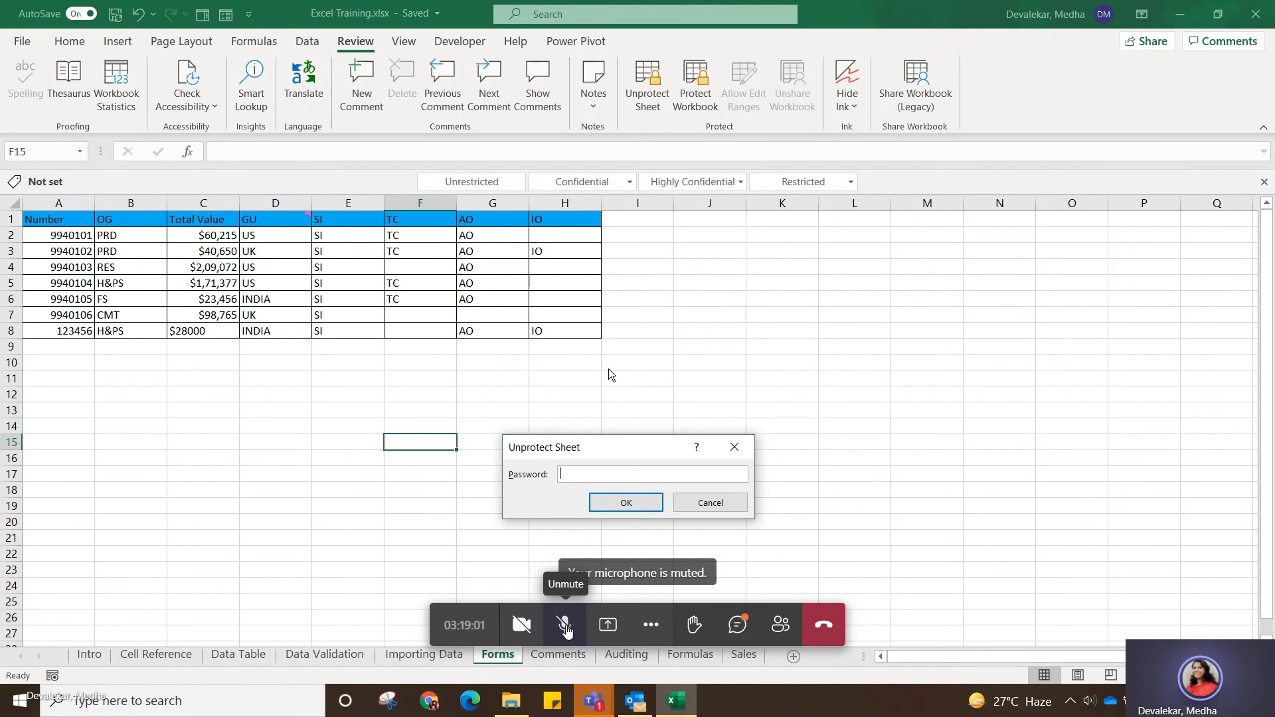
type("••••••••")
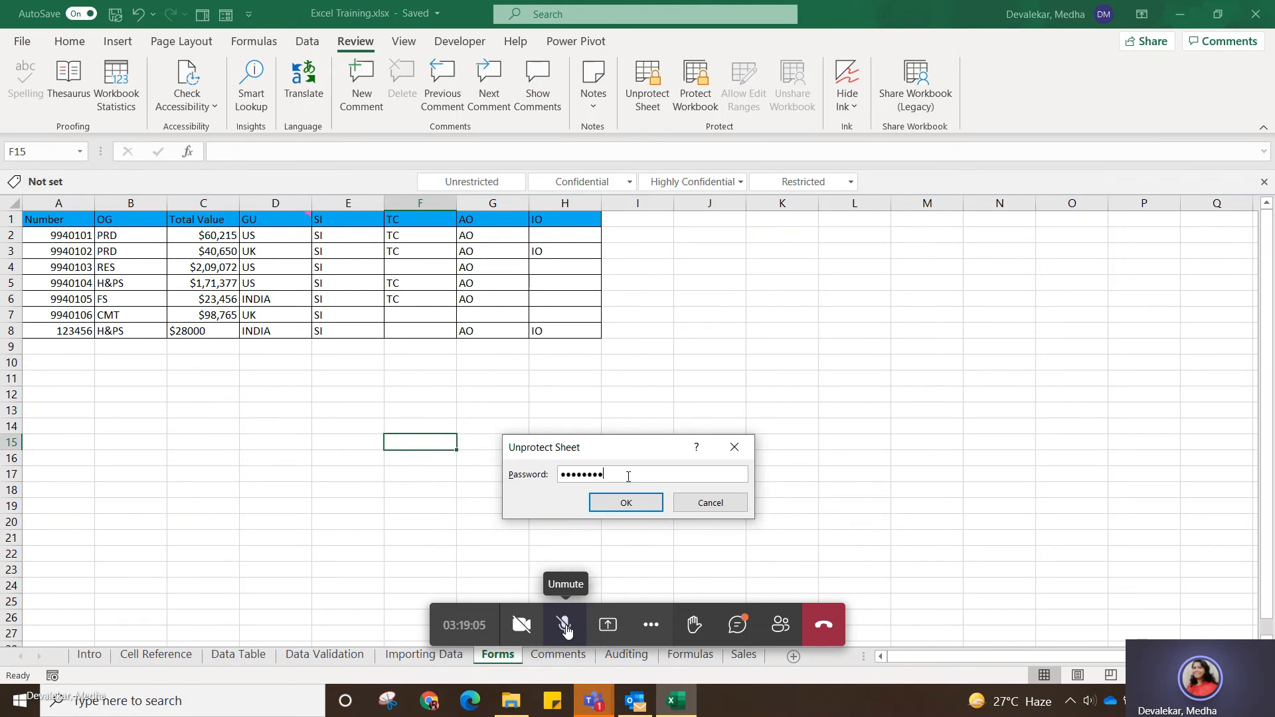
left_click(627, 503)
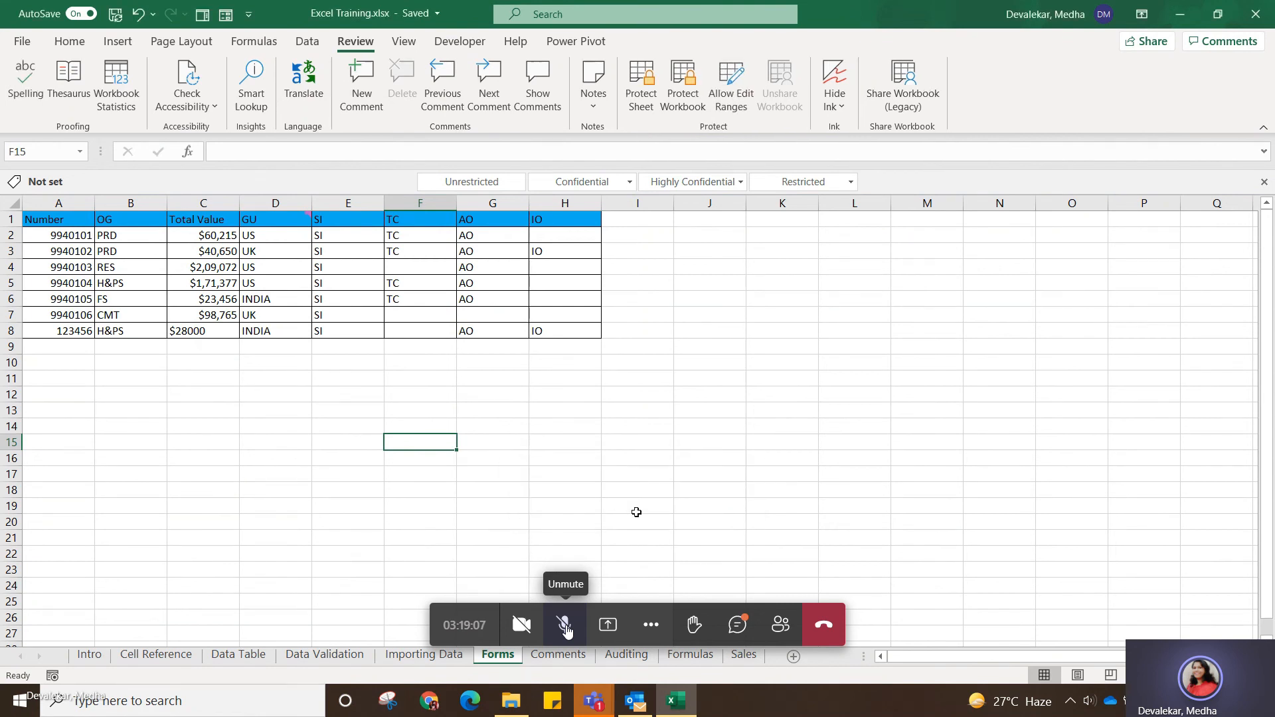
double_click(432, 283)
key("Return")
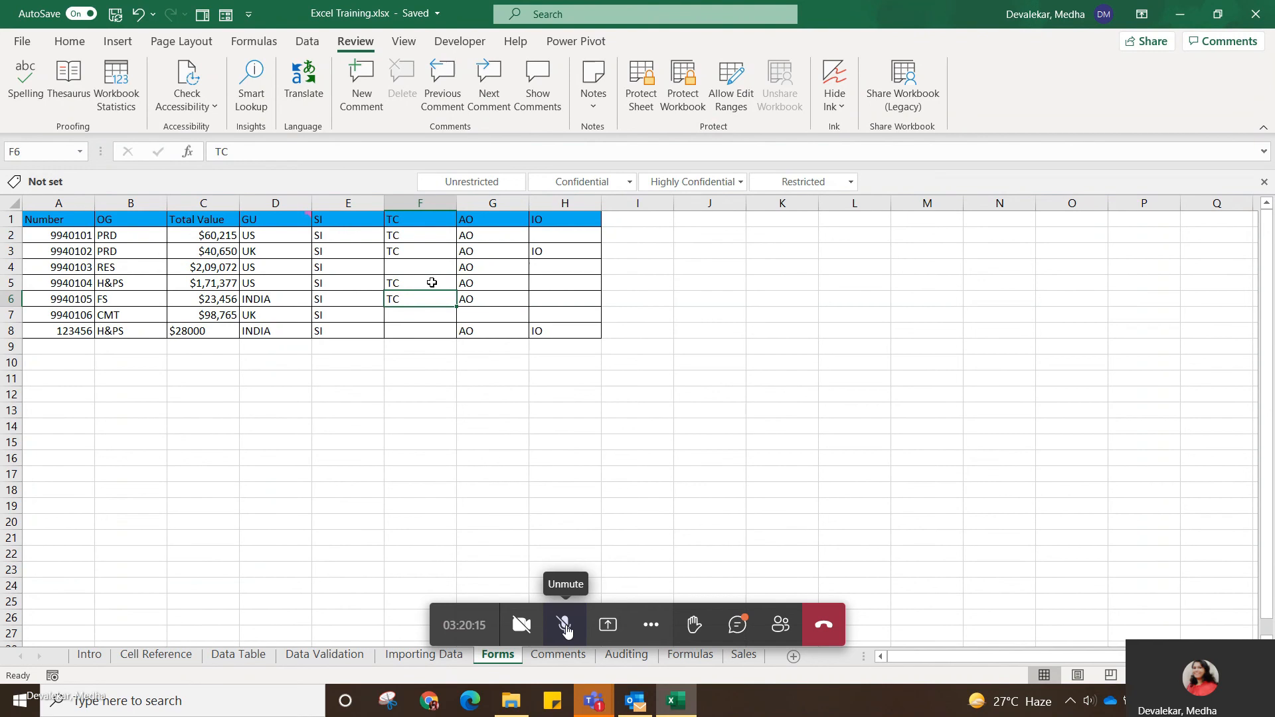
Switch to the PCS Training meeting window in Microsoft Teams.
left_click(593, 703)
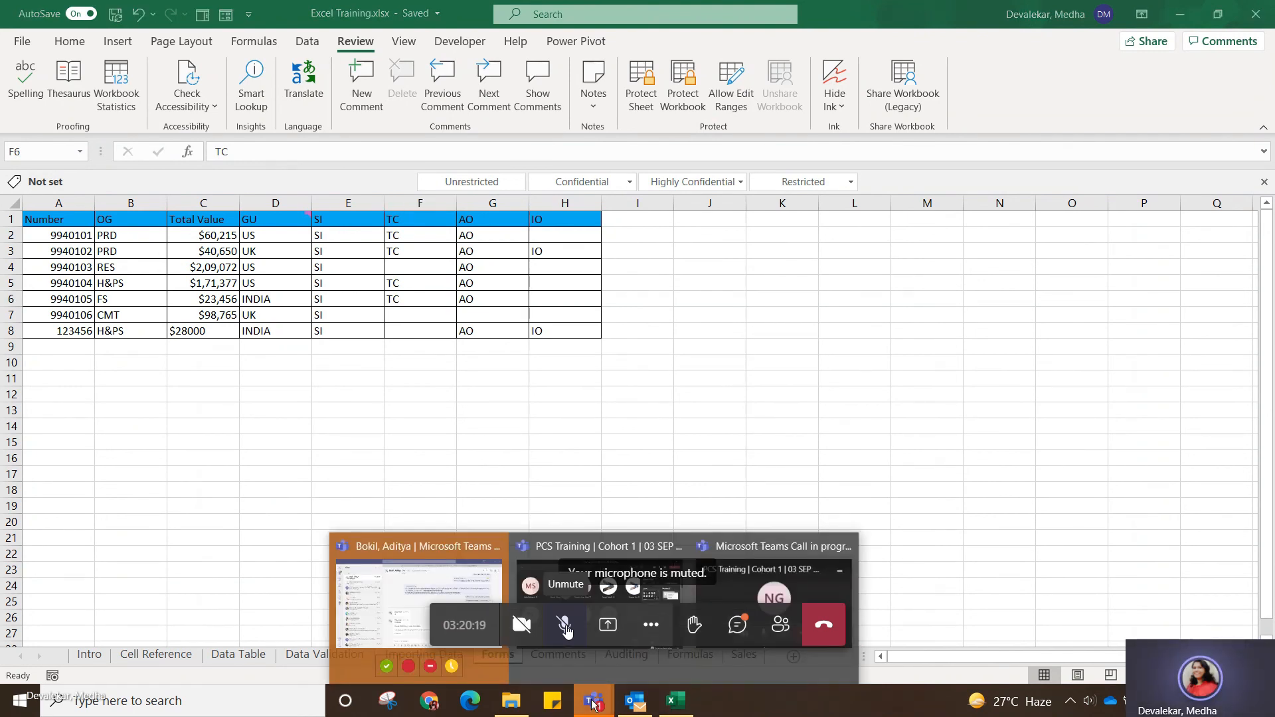
left_click(599, 571)
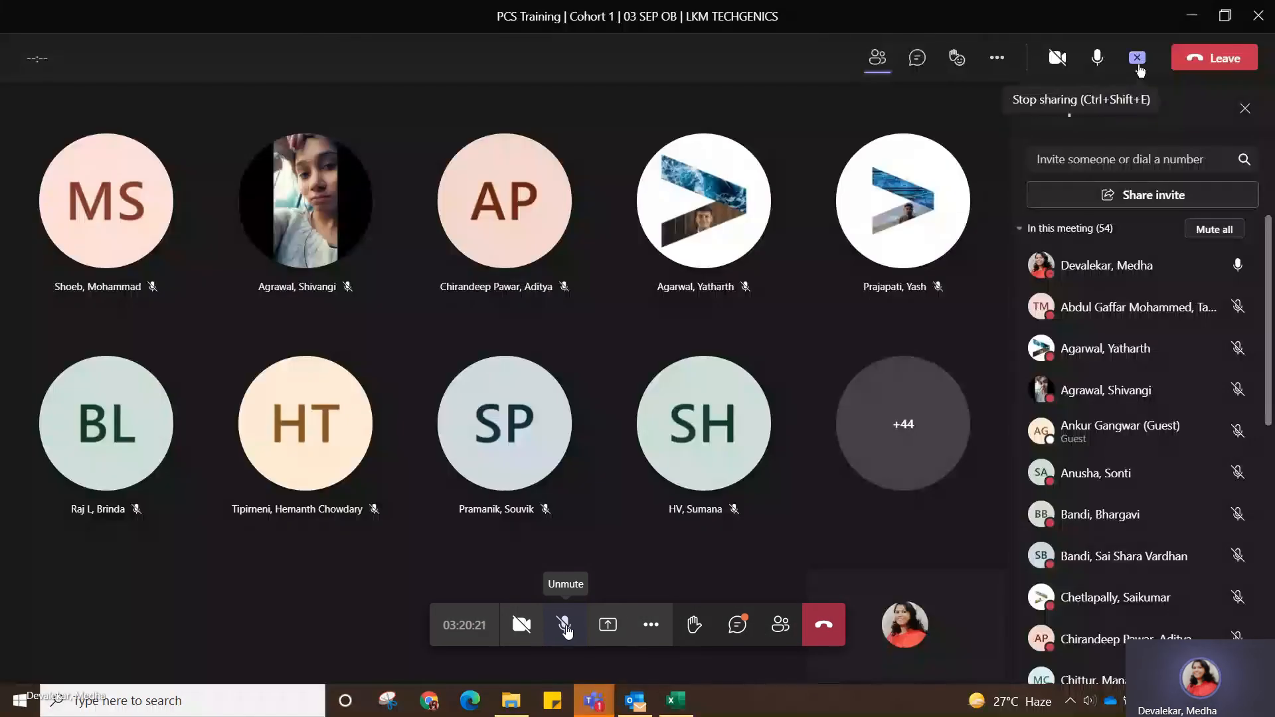
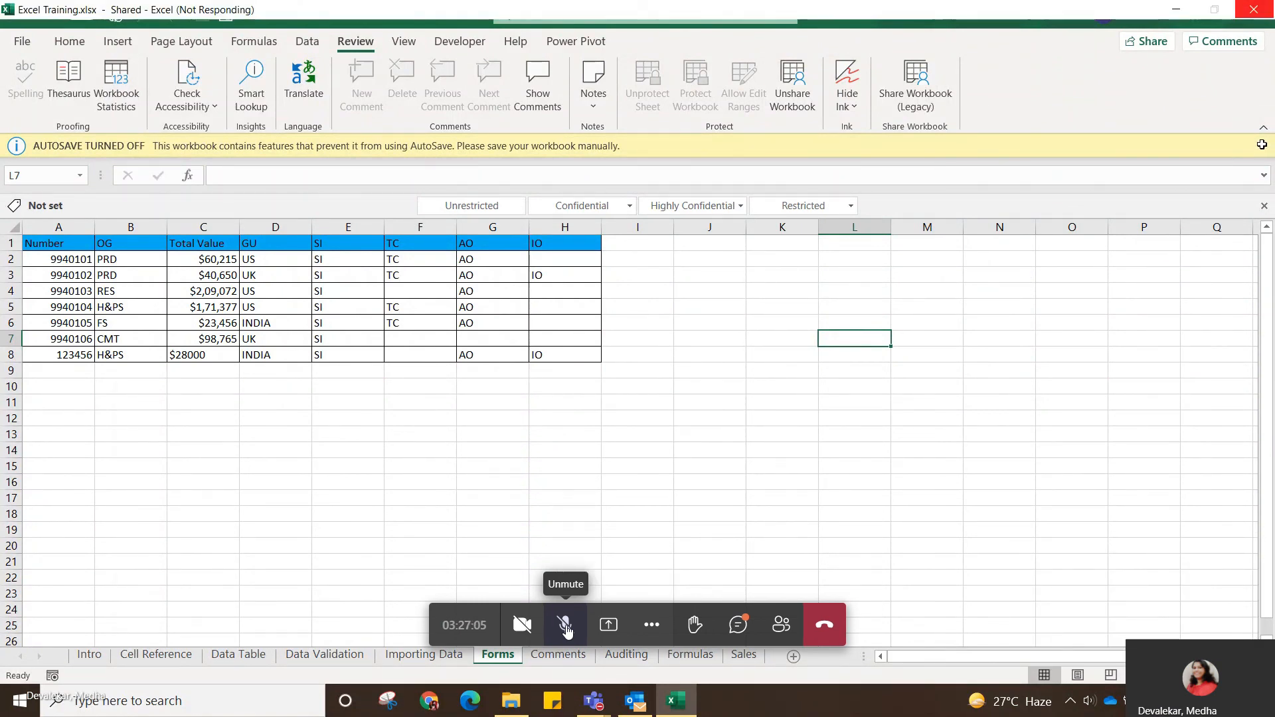
Dismiss the AutoSave notice on the Forms sheet, collapse the formula bar to one line, and select empty cell J21.
left_click(1262, 145)
left_click(1263, 153)
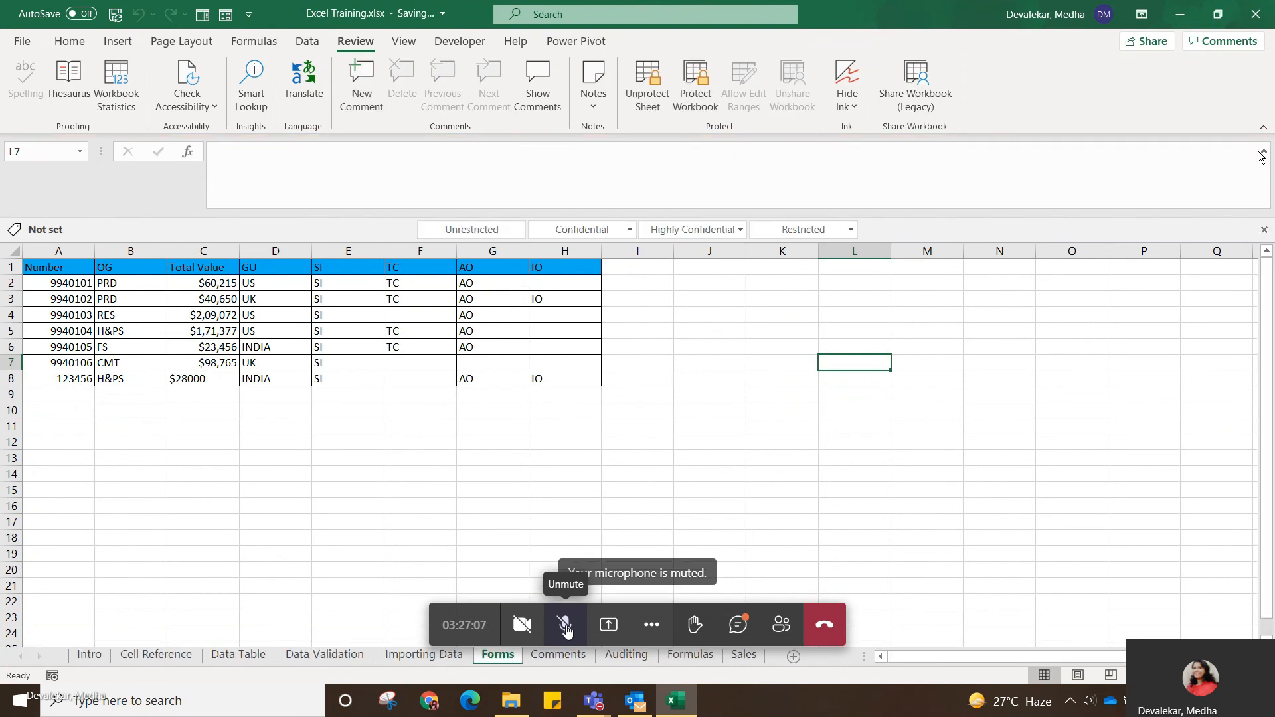
left_click(1263, 152)
left_click(734, 535)
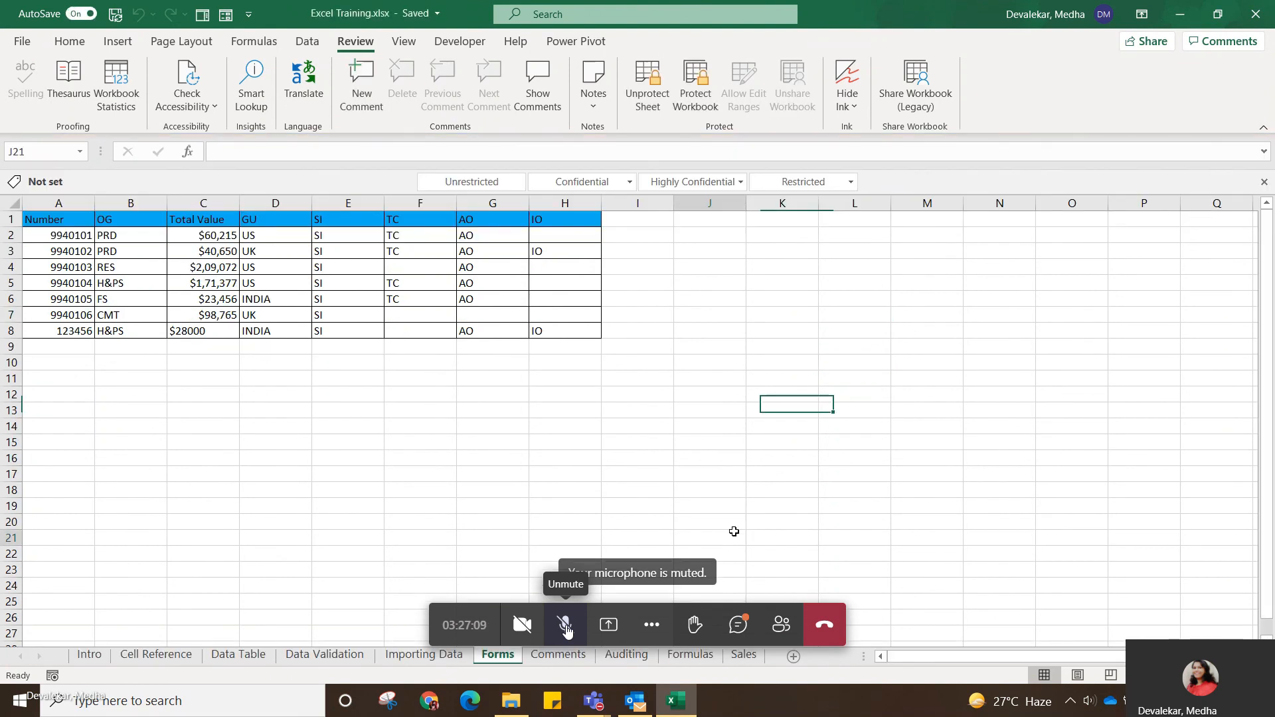
left_click(1245, 558)
left_click(969, 485)
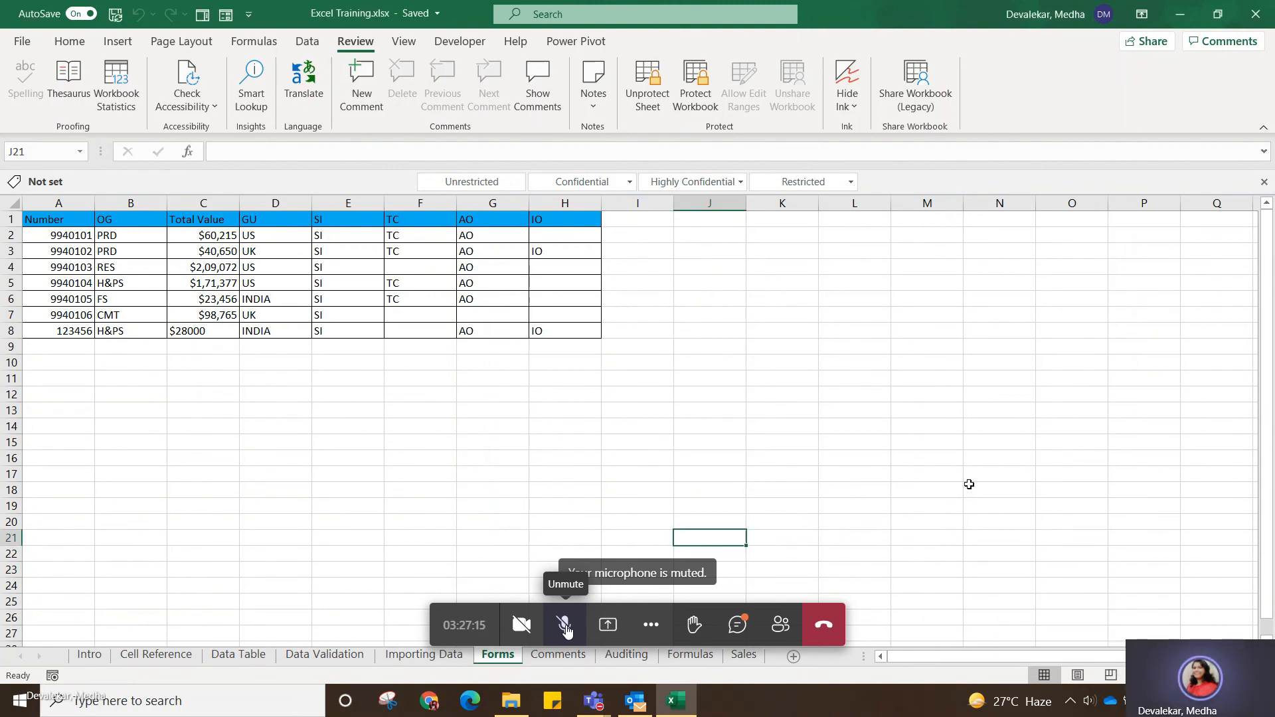
Share the workbook with the legacy Share Workbook command, enabling the old shared workbooks feature and accepting the save.
left_click(927, 100)
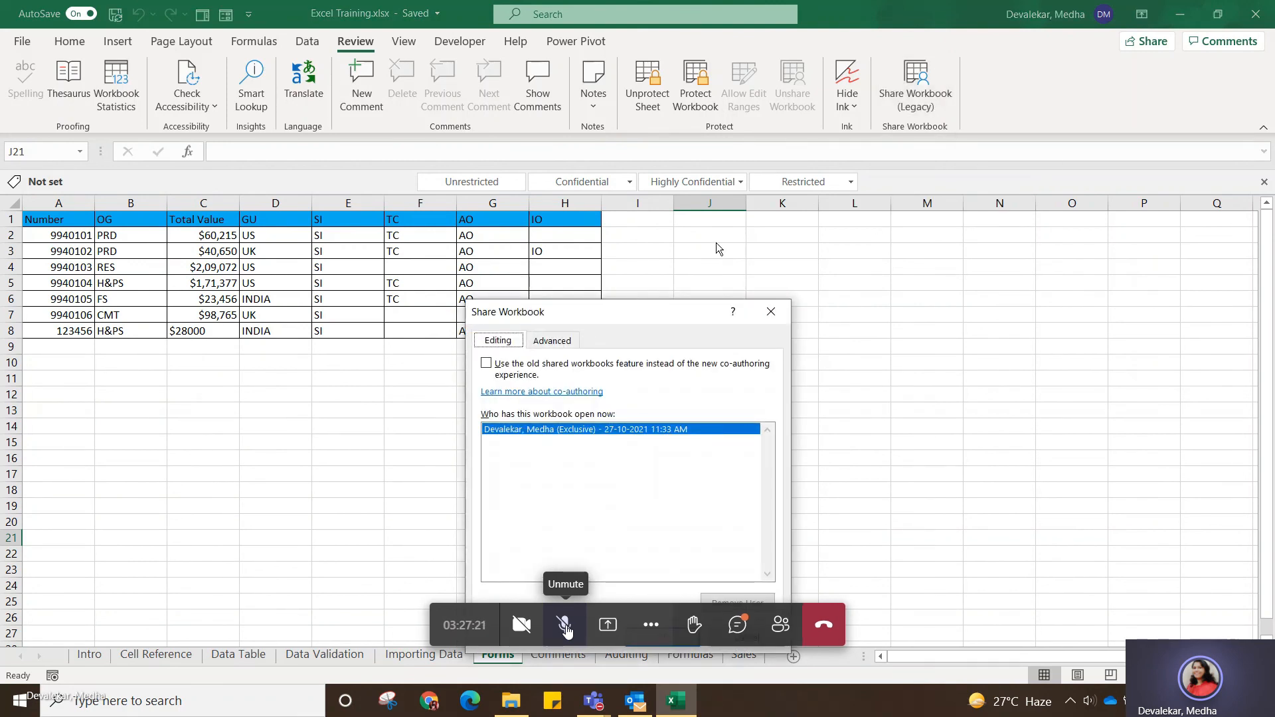
left_click_drag(644, 313, 698, 261)
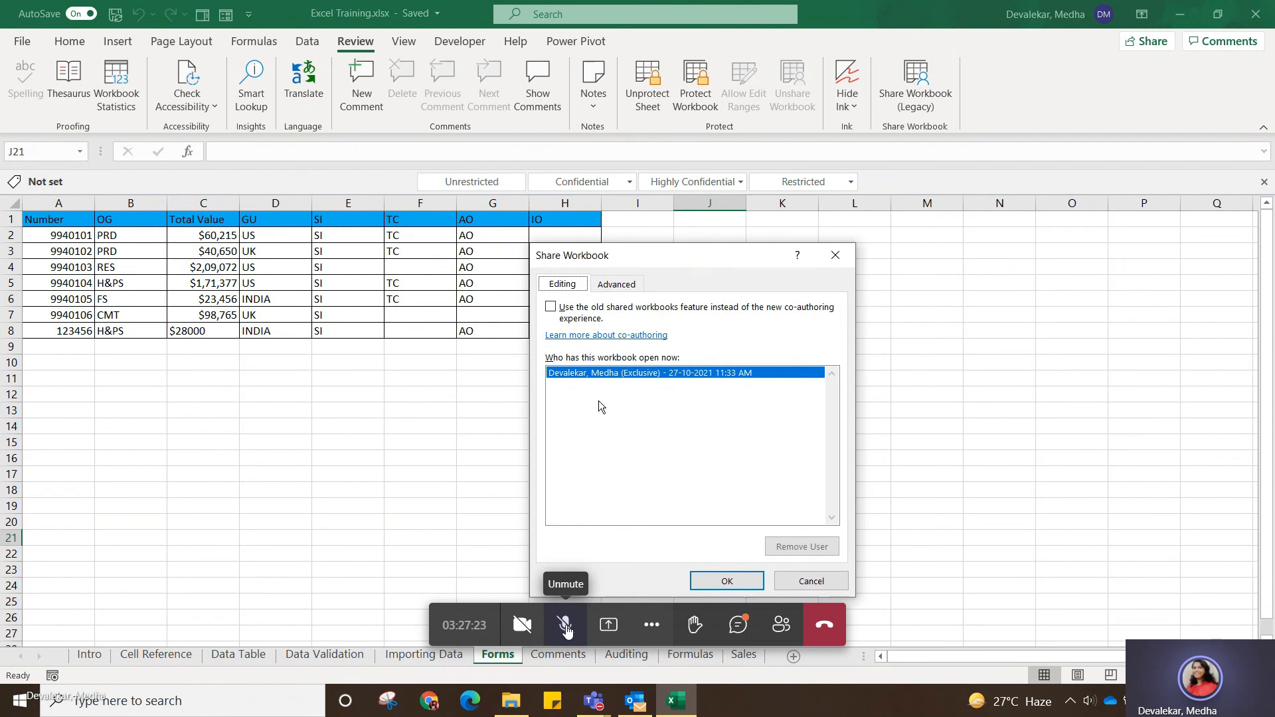
left_click(592, 444)
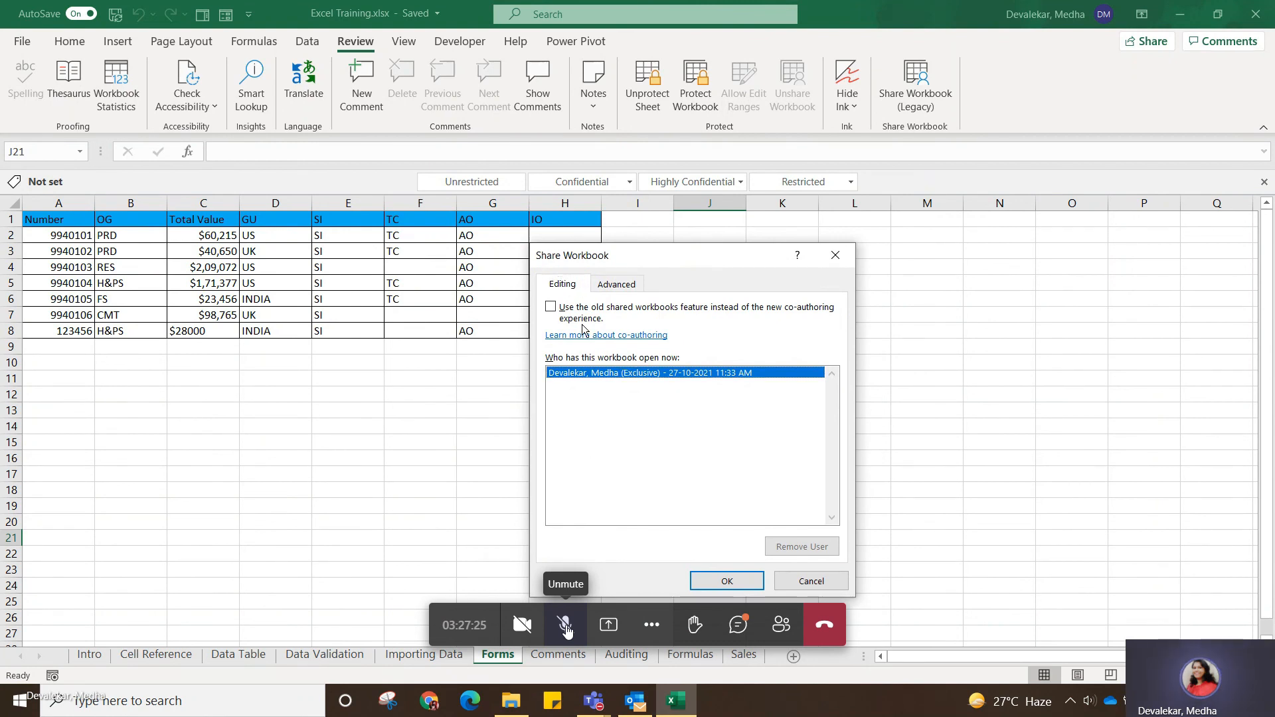
left_click(554, 309)
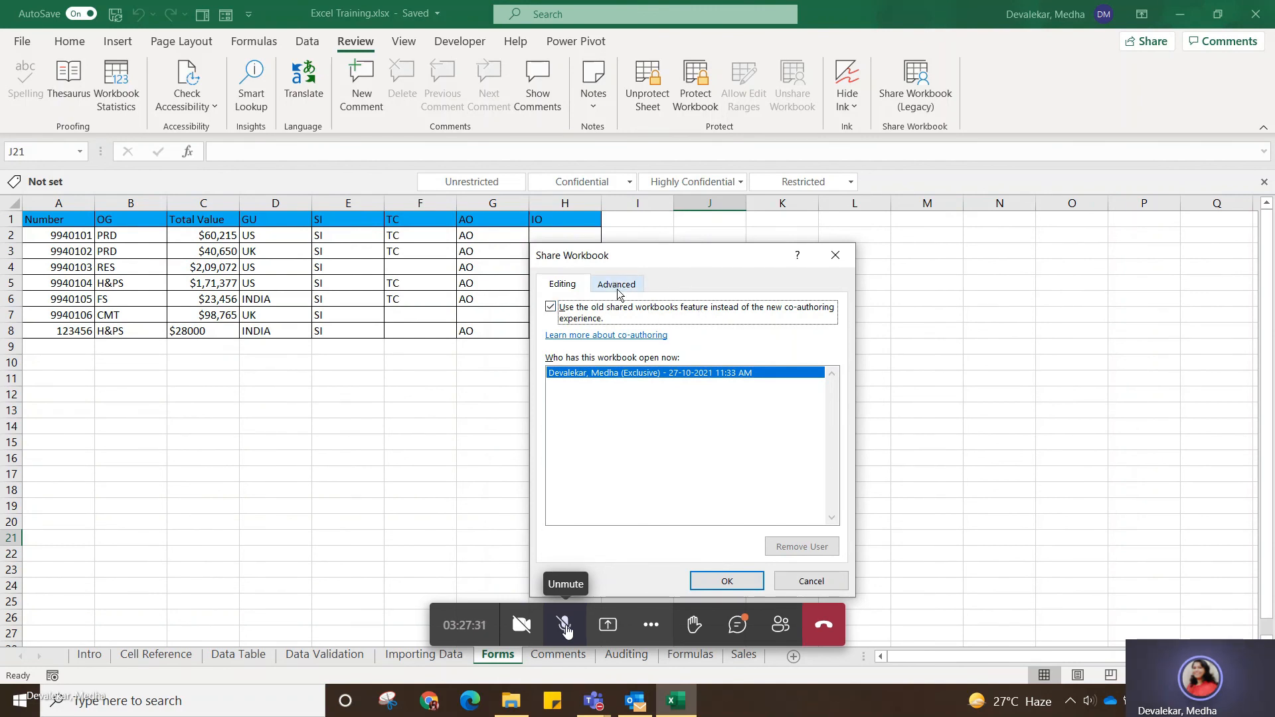
left_click(733, 582)
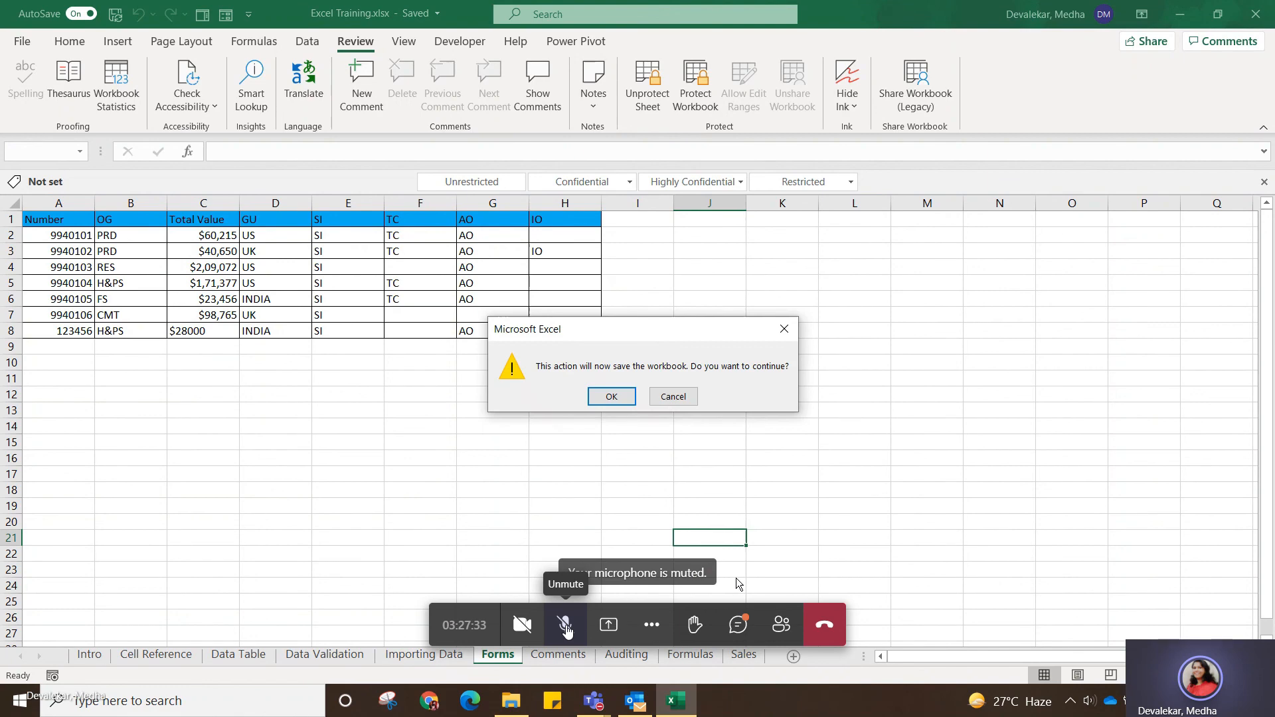
left_click(611, 397)
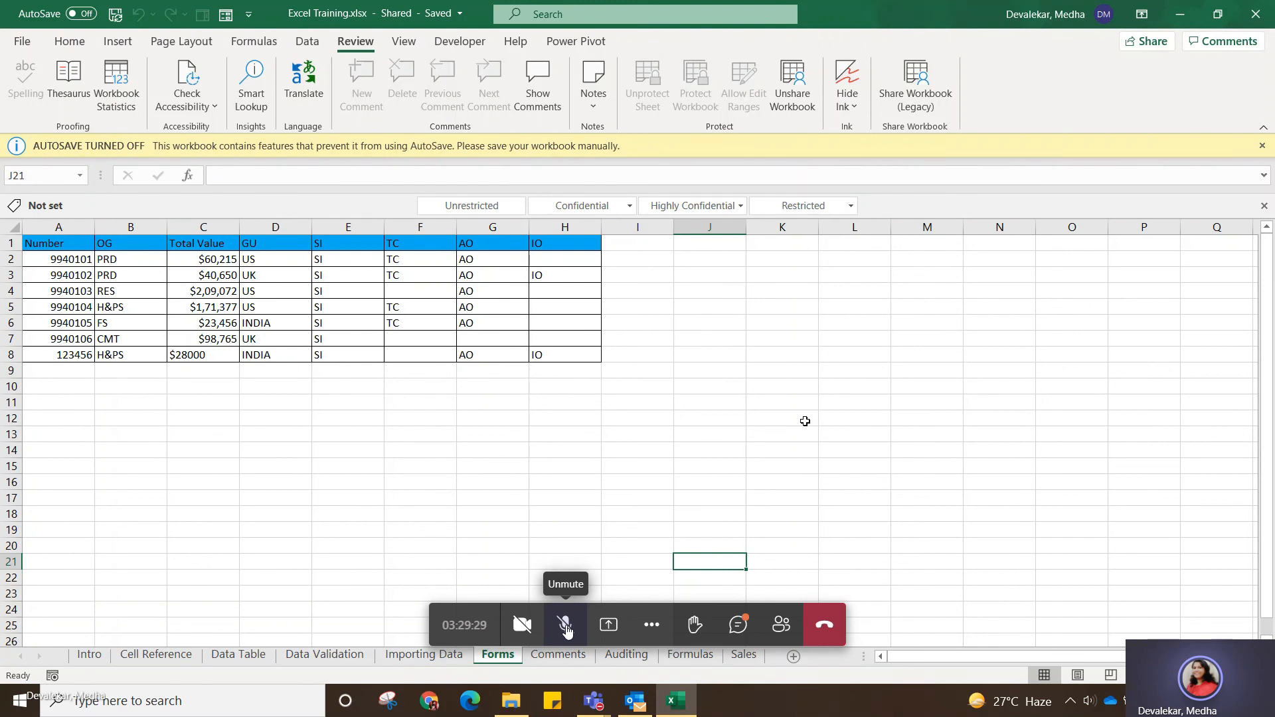
Go through the Comments and Auditing sheets to the Formulas sheet and dismiss the AutoSave notice.
left_click(563, 656)
left_click(621, 656)
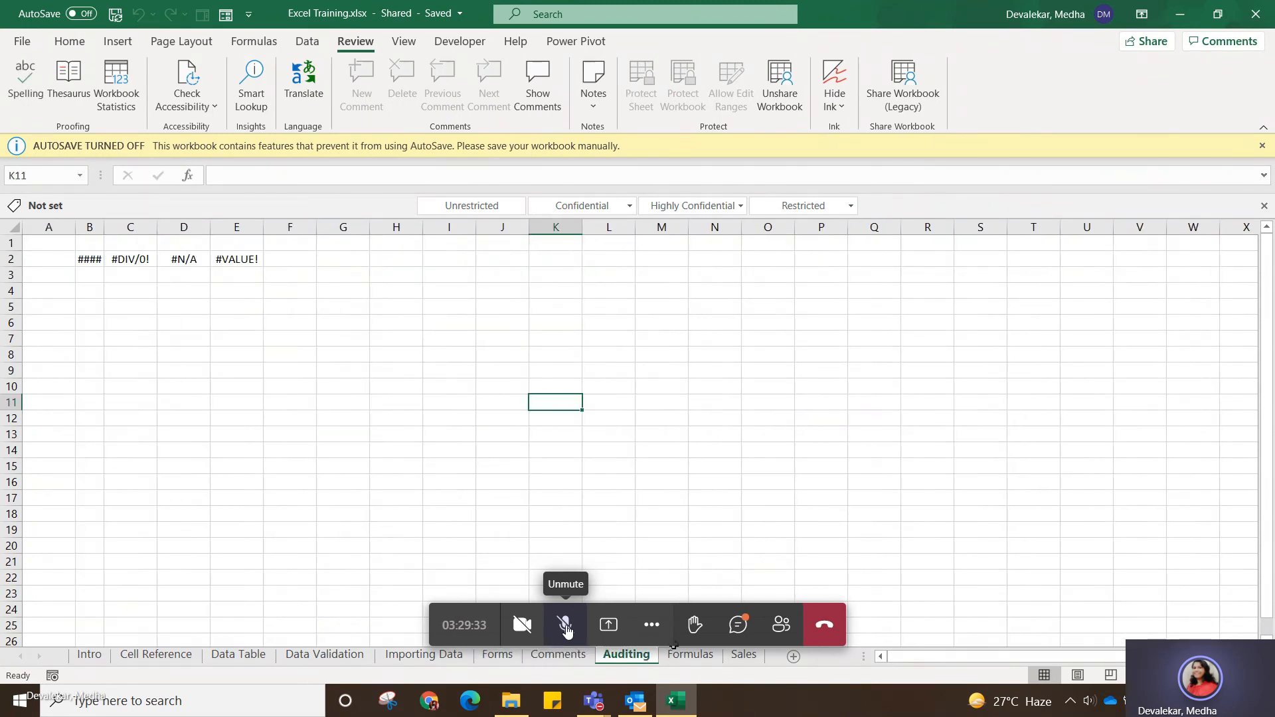
left_click(688, 659)
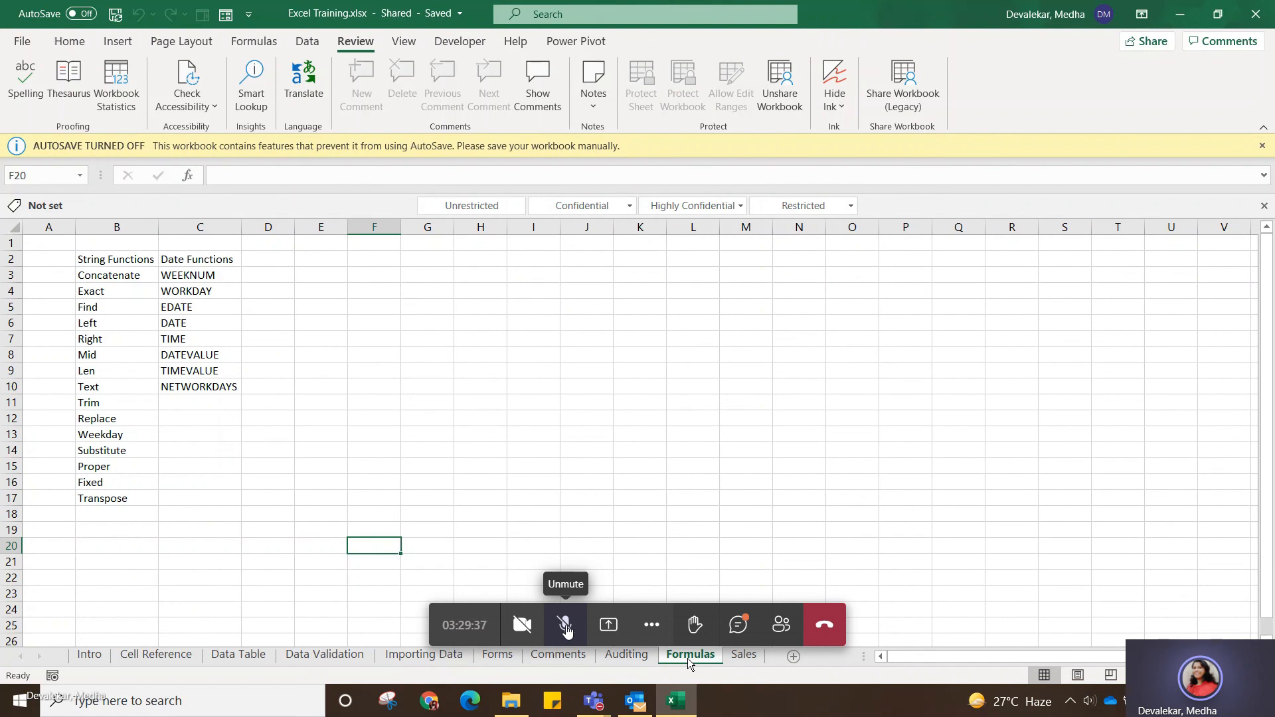
left_click(1261, 147)
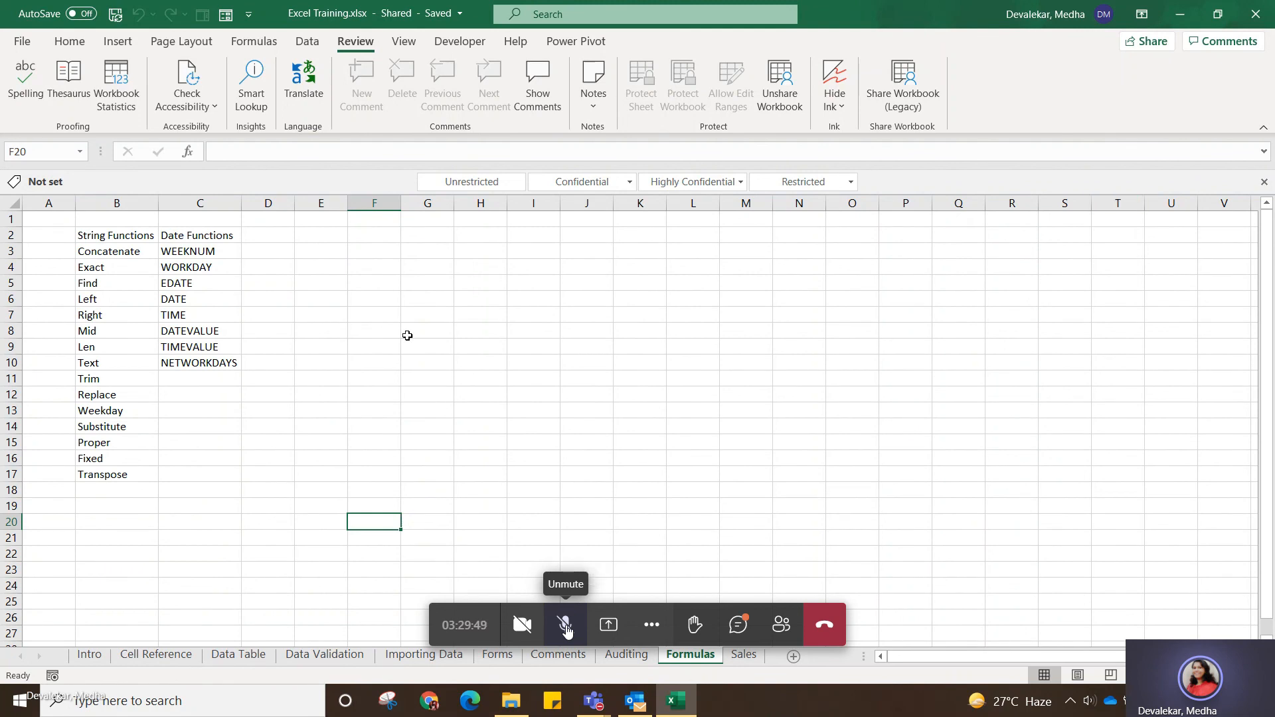
Enter the formula =B3+C3+D3+E3 in cell F3 of the Formulas sheet.
left_click(376, 251)
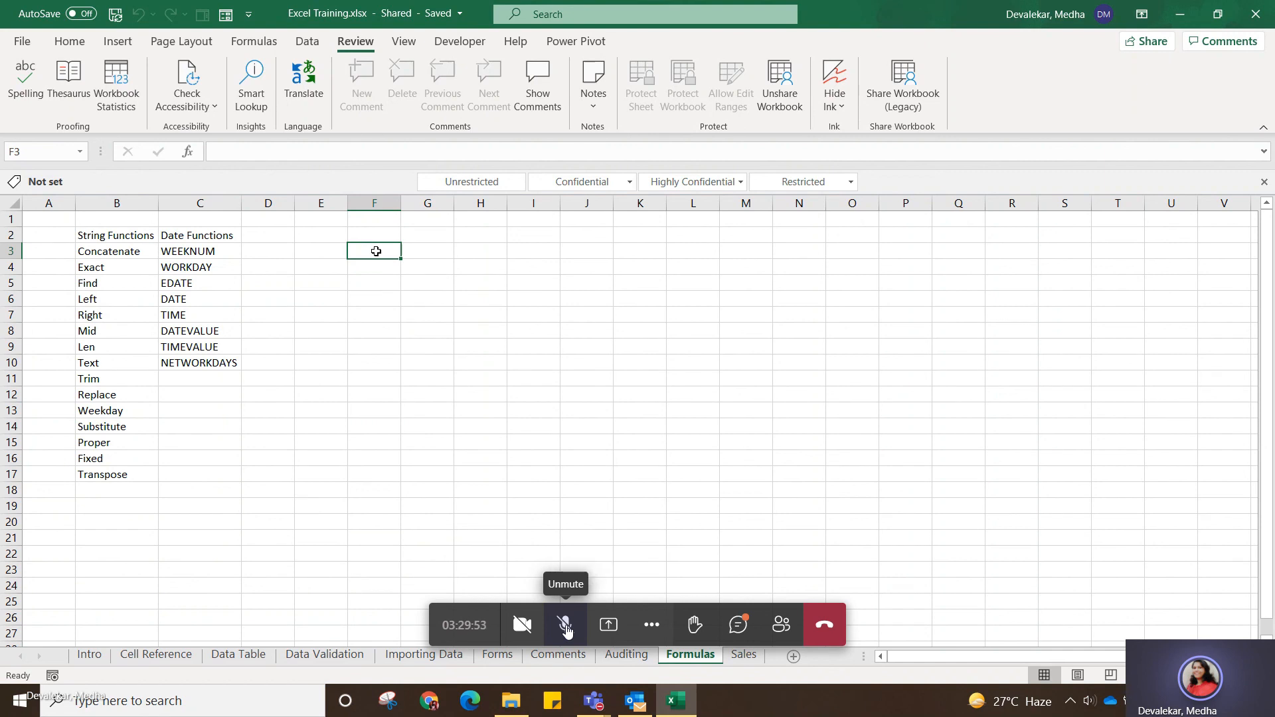
type("=")
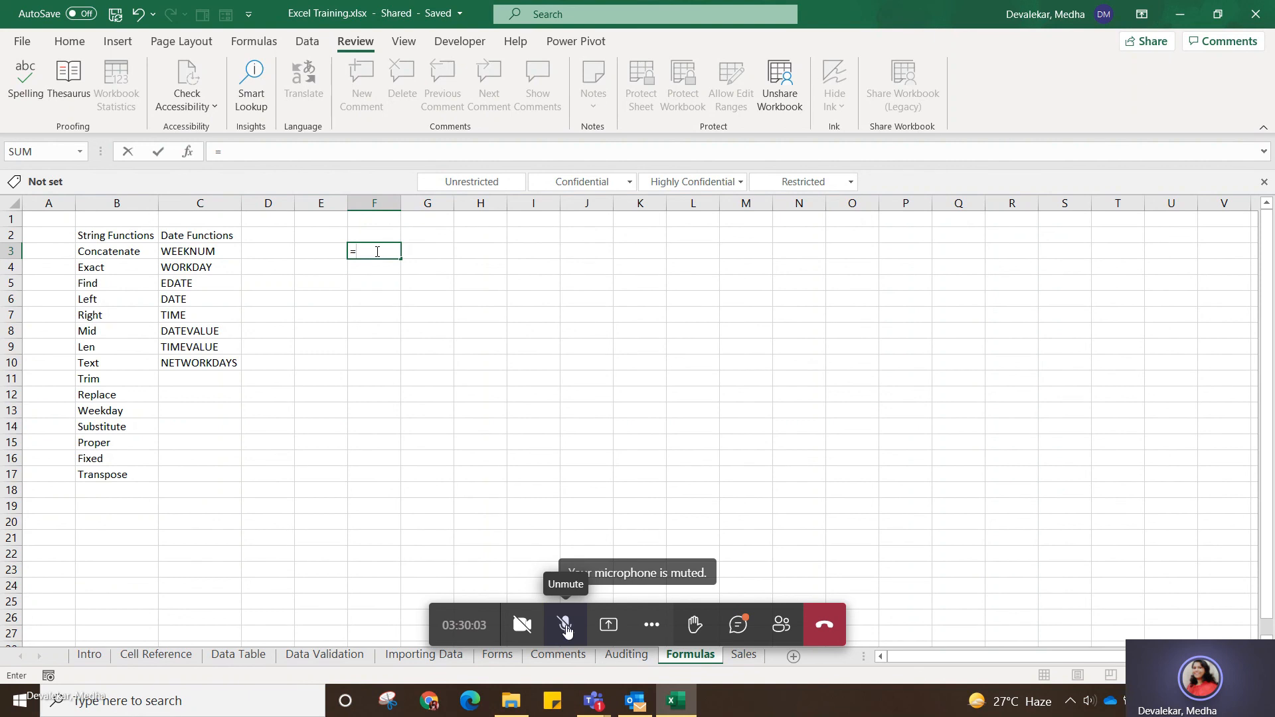
left_click(117, 254)
type("+")
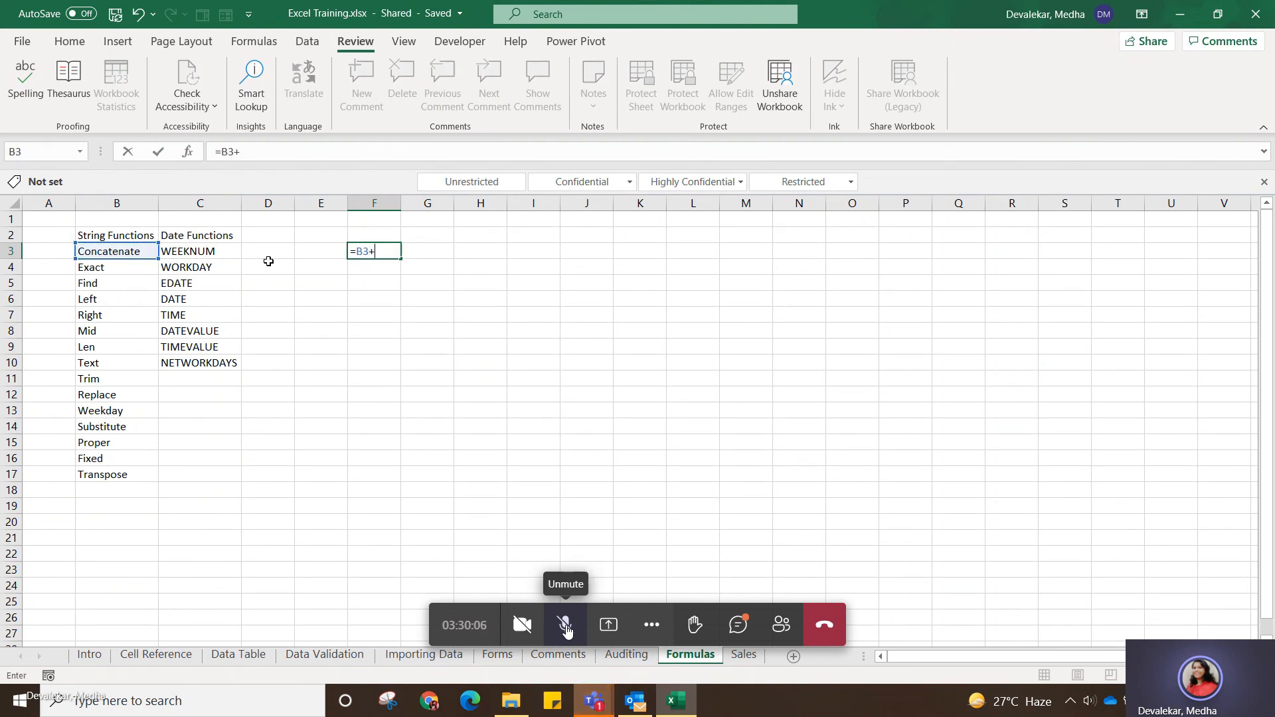
left_click(202, 251)
type("+")
left_click(255, 250)
type("+")
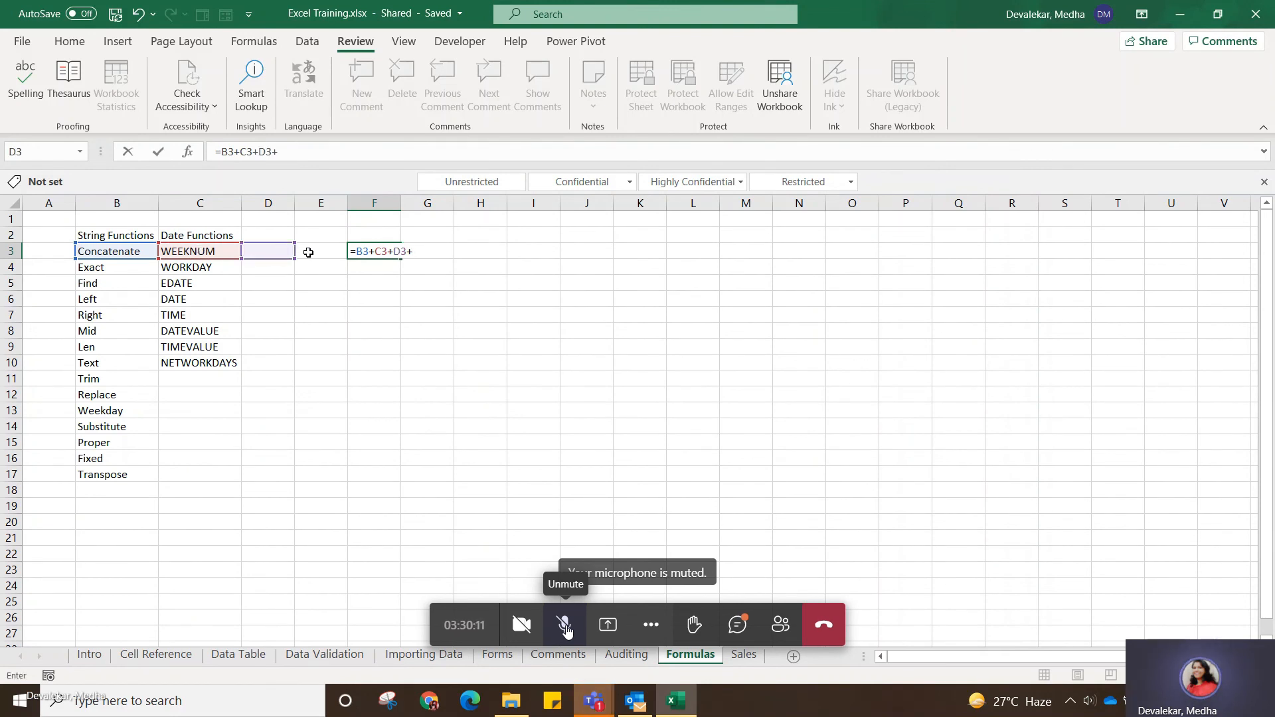
left_click(309, 252)
key("Return")
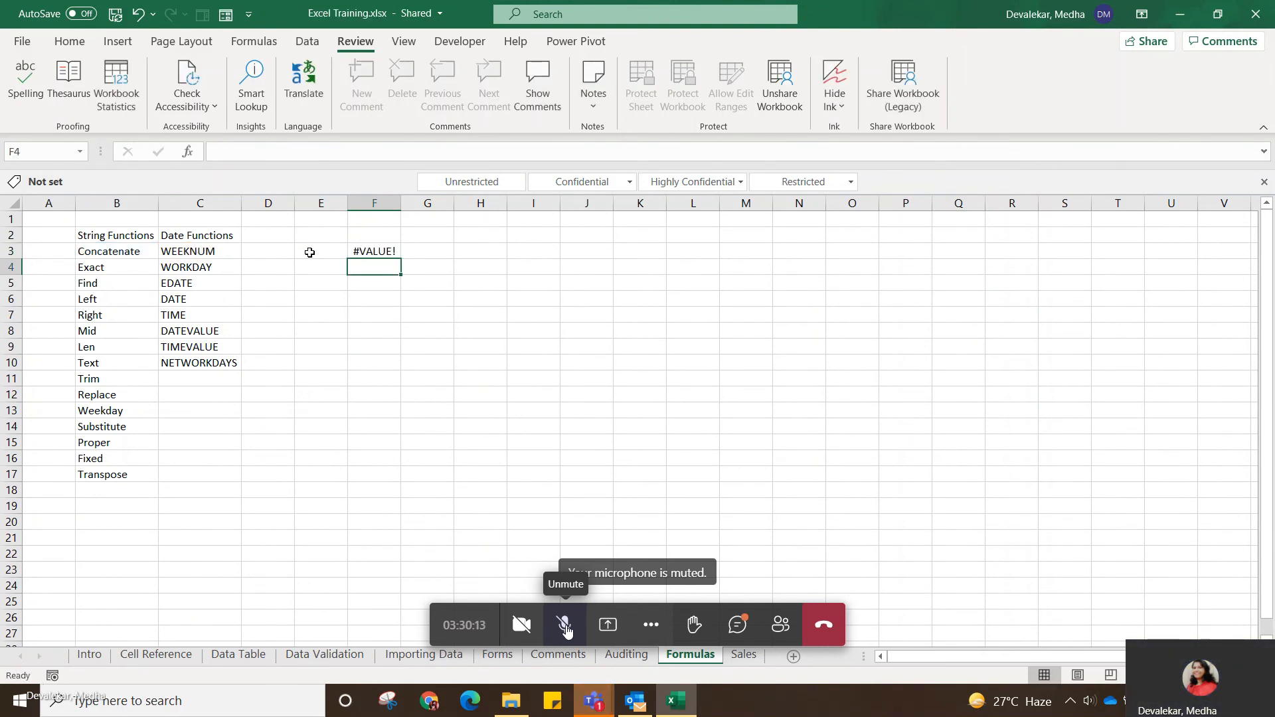
Clear the addition formula from cell F3, start a new formula there with an equals sign, and open Insert Function.
left_click(381, 254)
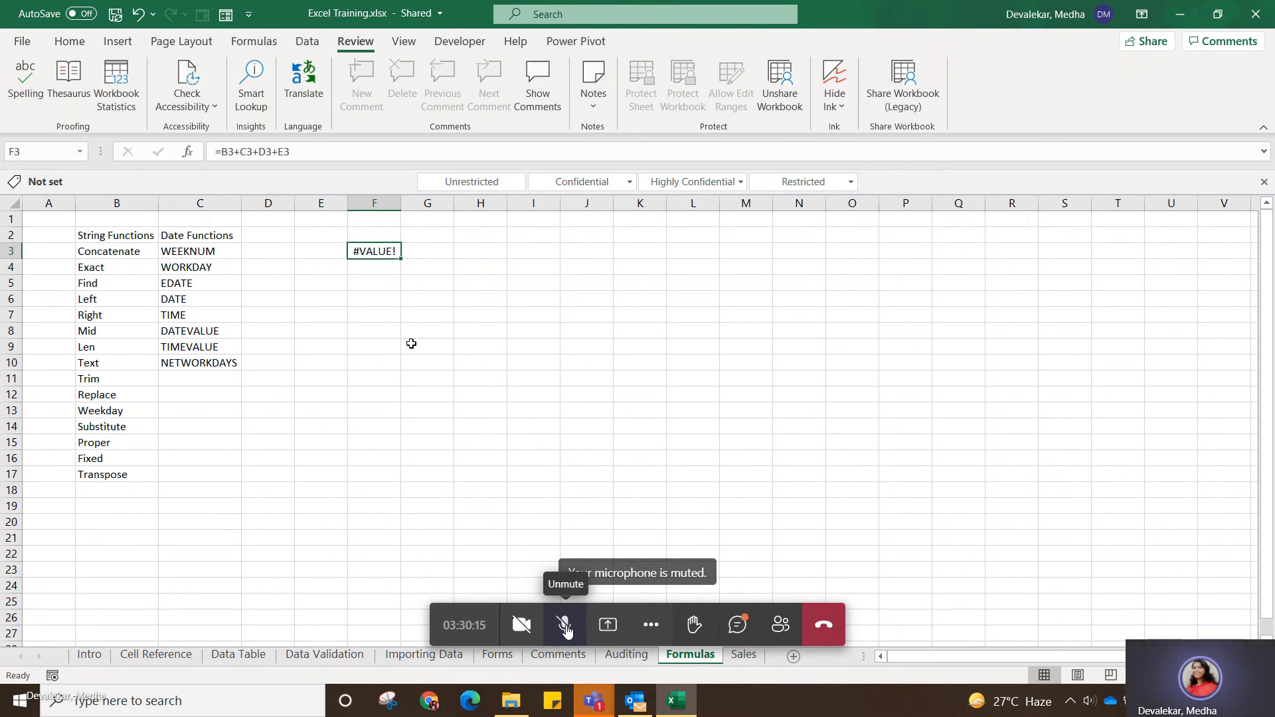
left_click_drag(300, 150, 222, 153)
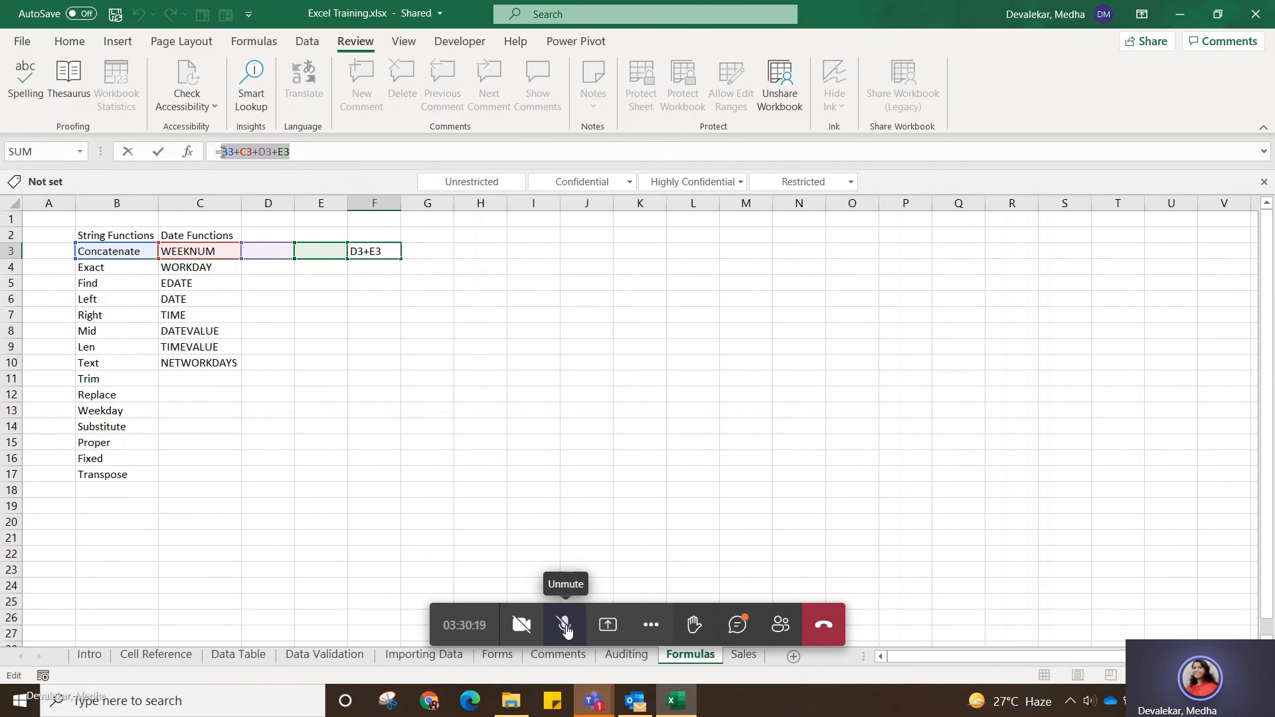
key("BackSpace")
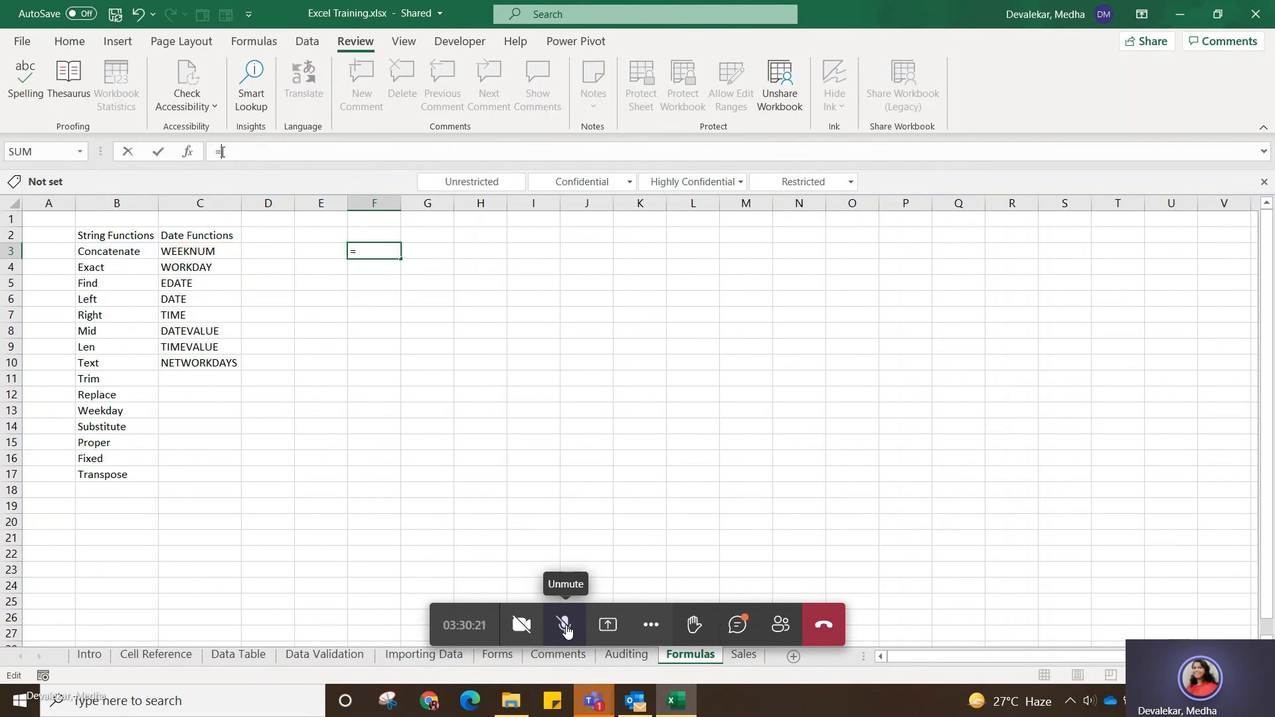
key("BackSpace")
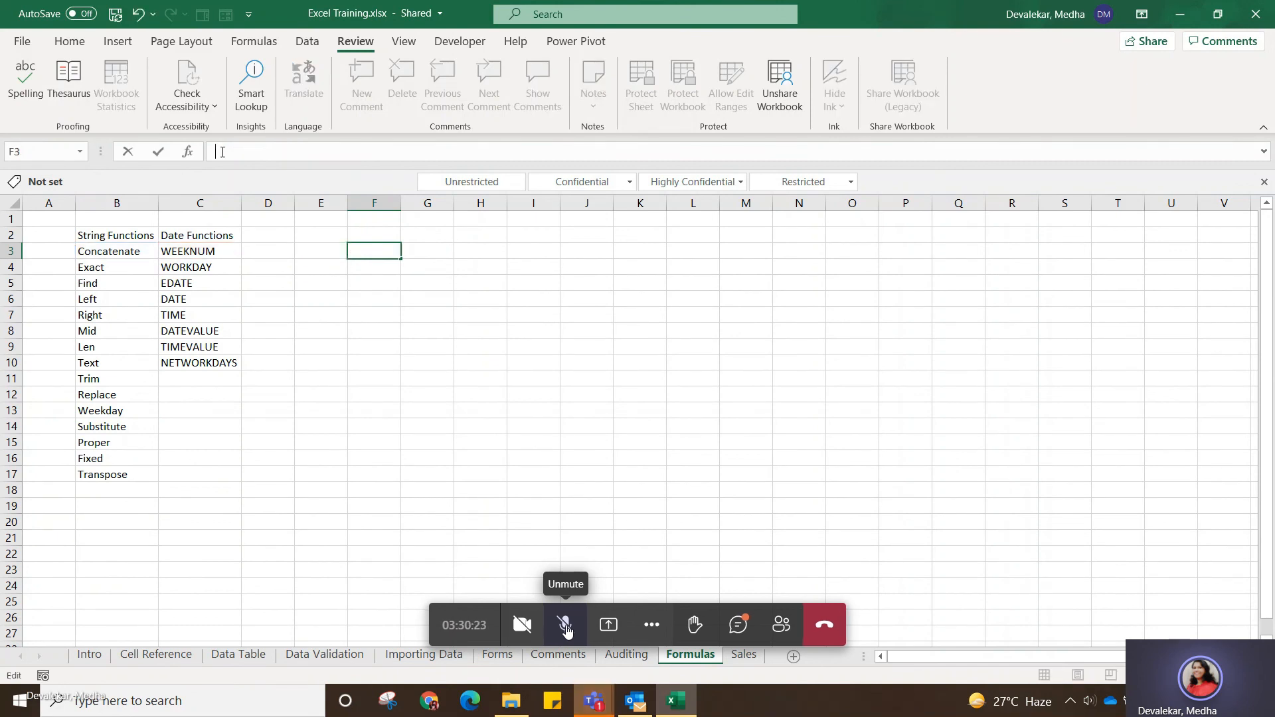
type("=")
left_click(187, 152)
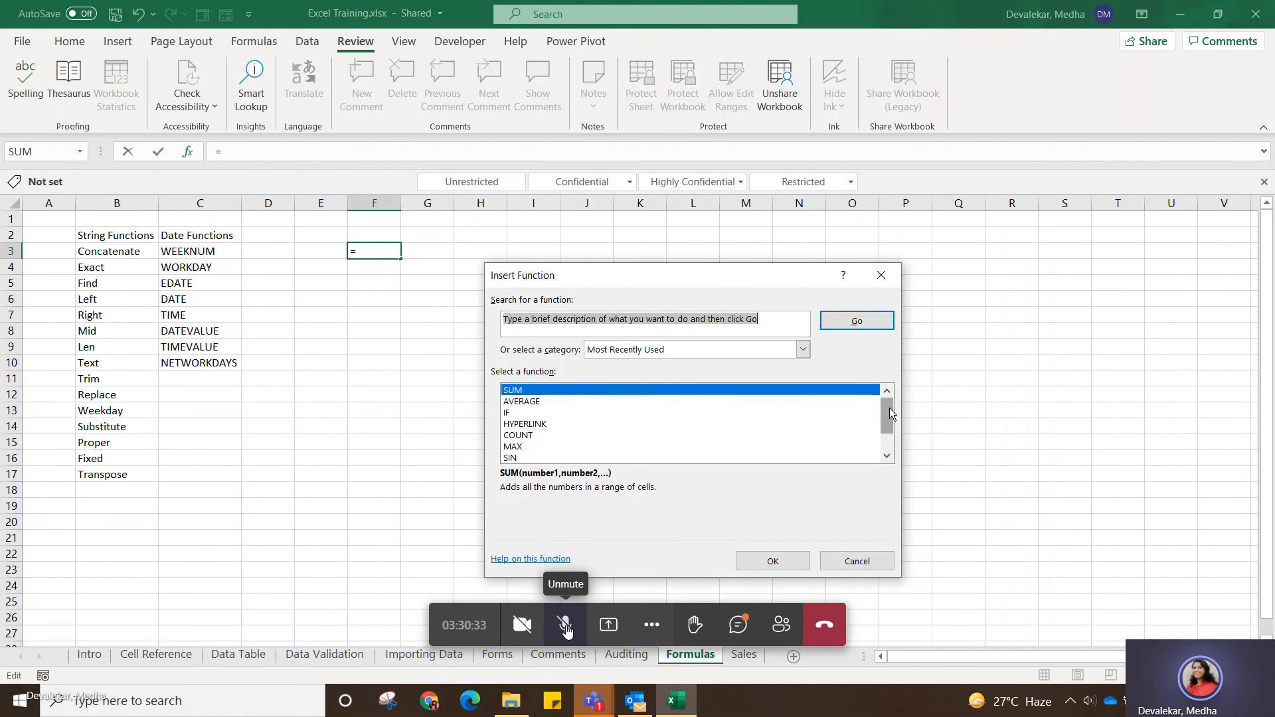
Browse the All, Financial, Date & Time, Math & Trig and Text function categories, and return to Most Recently Used.
scroll(894, 433, "down", 1)
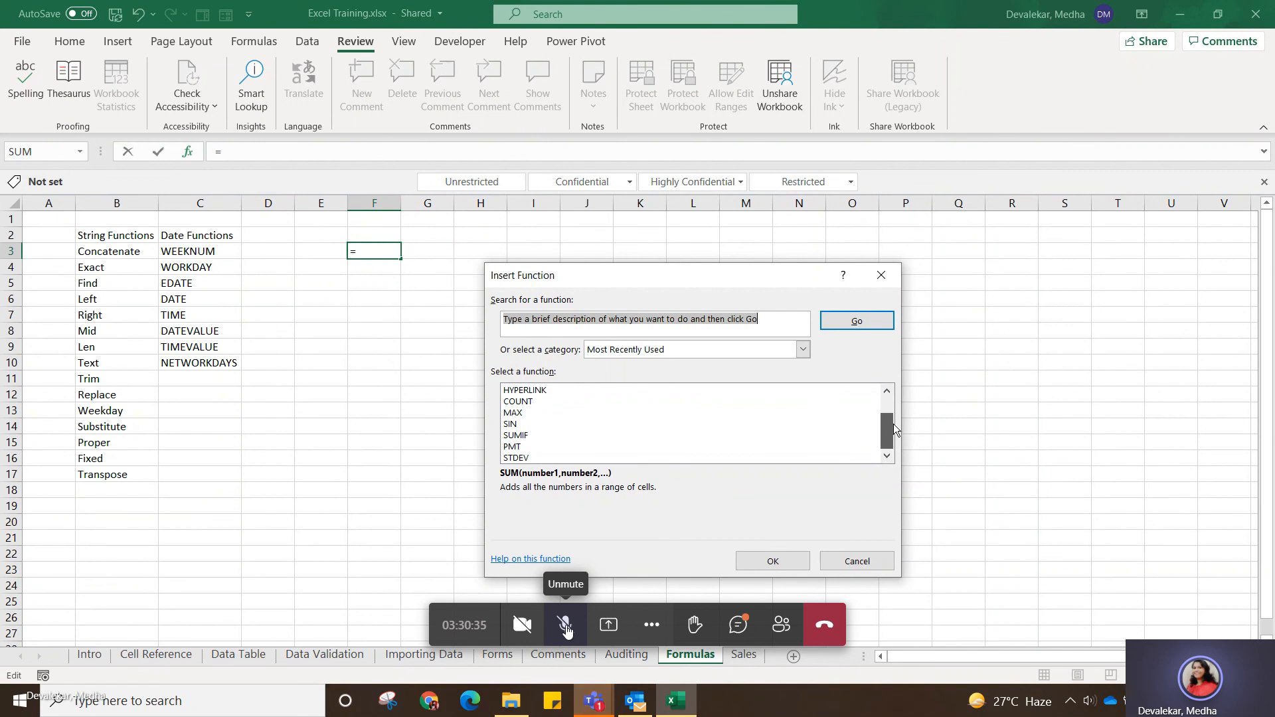
scroll(893, 415, "up", 1)
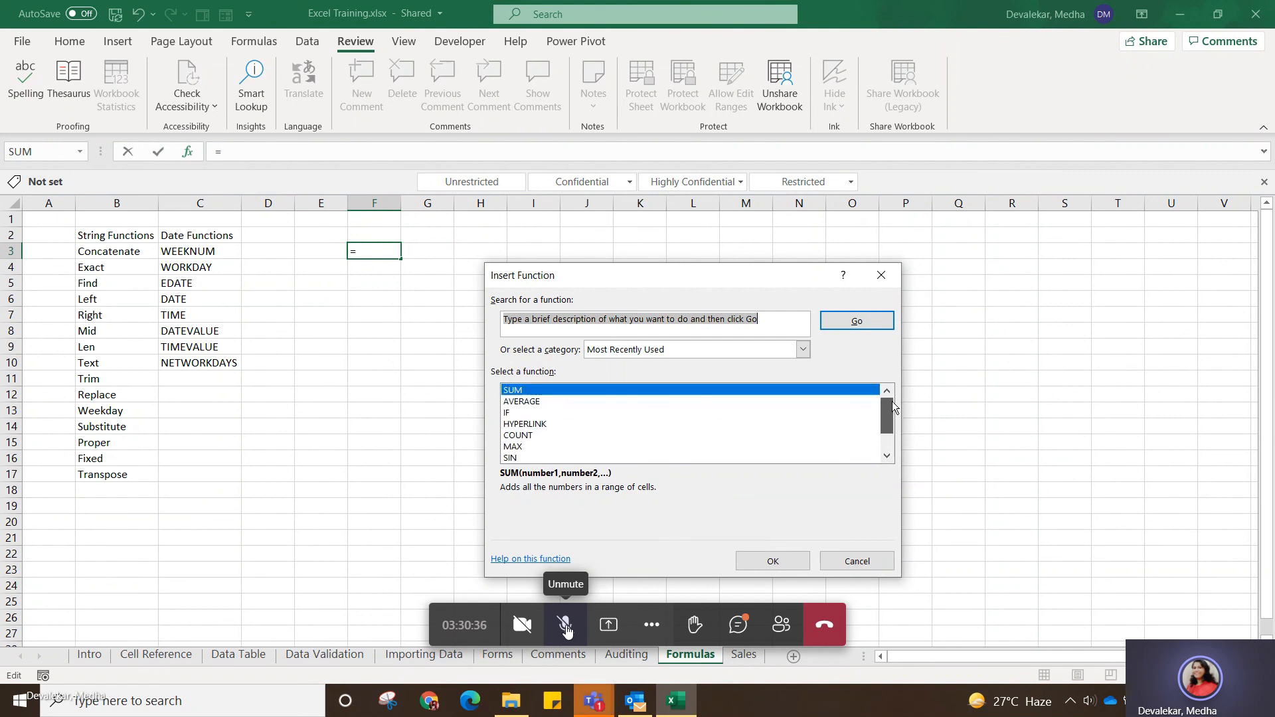
left_click(803, 352)
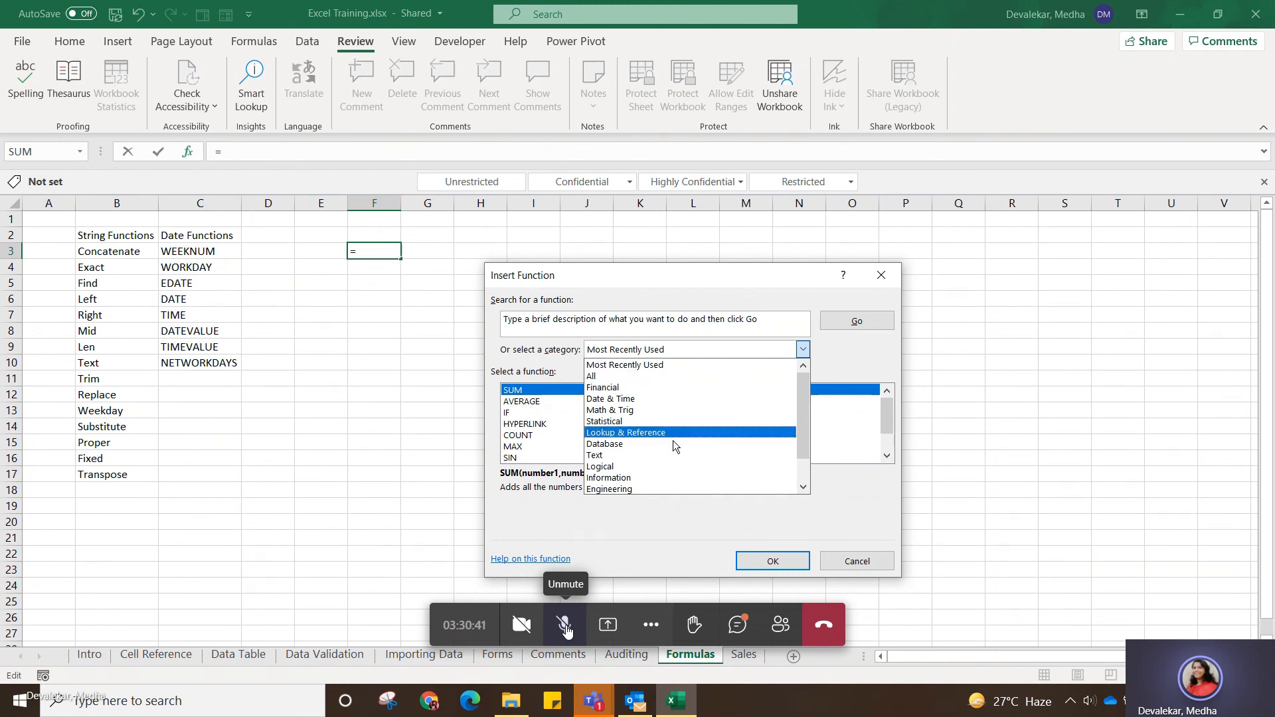
left_click(676, 376)
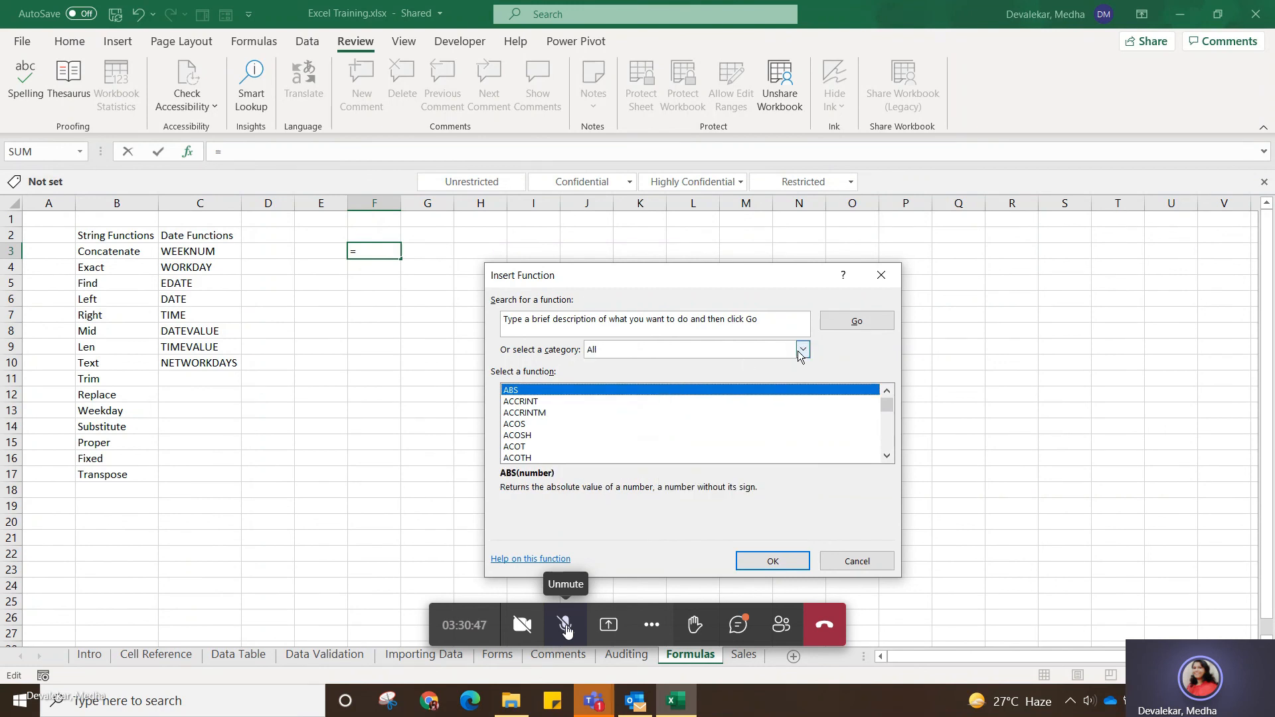
left_click(801, 350)
left_click(703, 388)
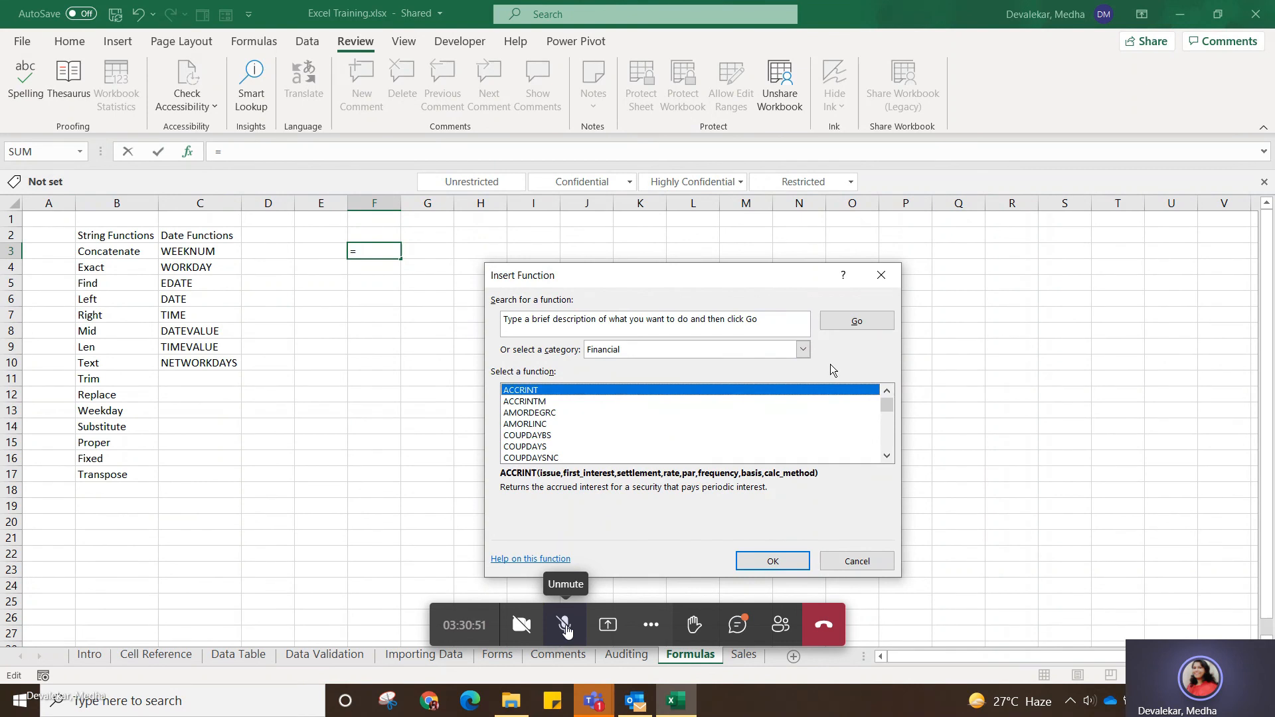
left_click(804, 351)
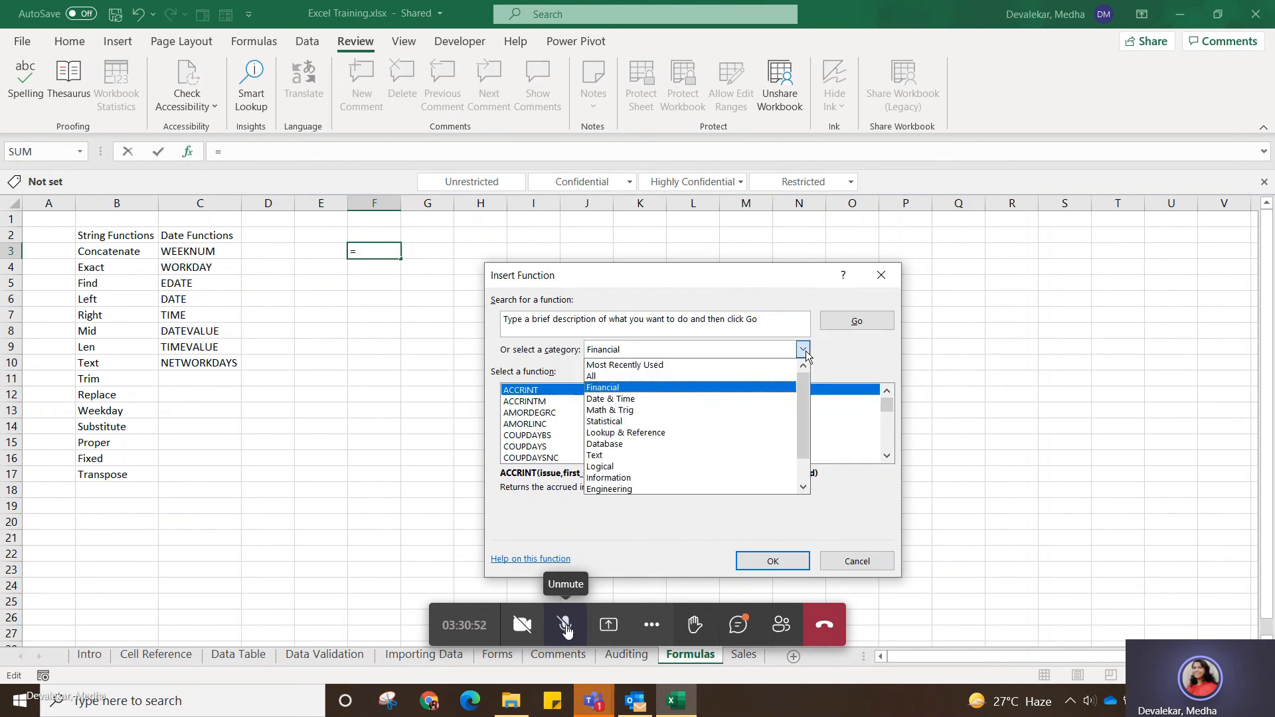
left_click(733, 398)
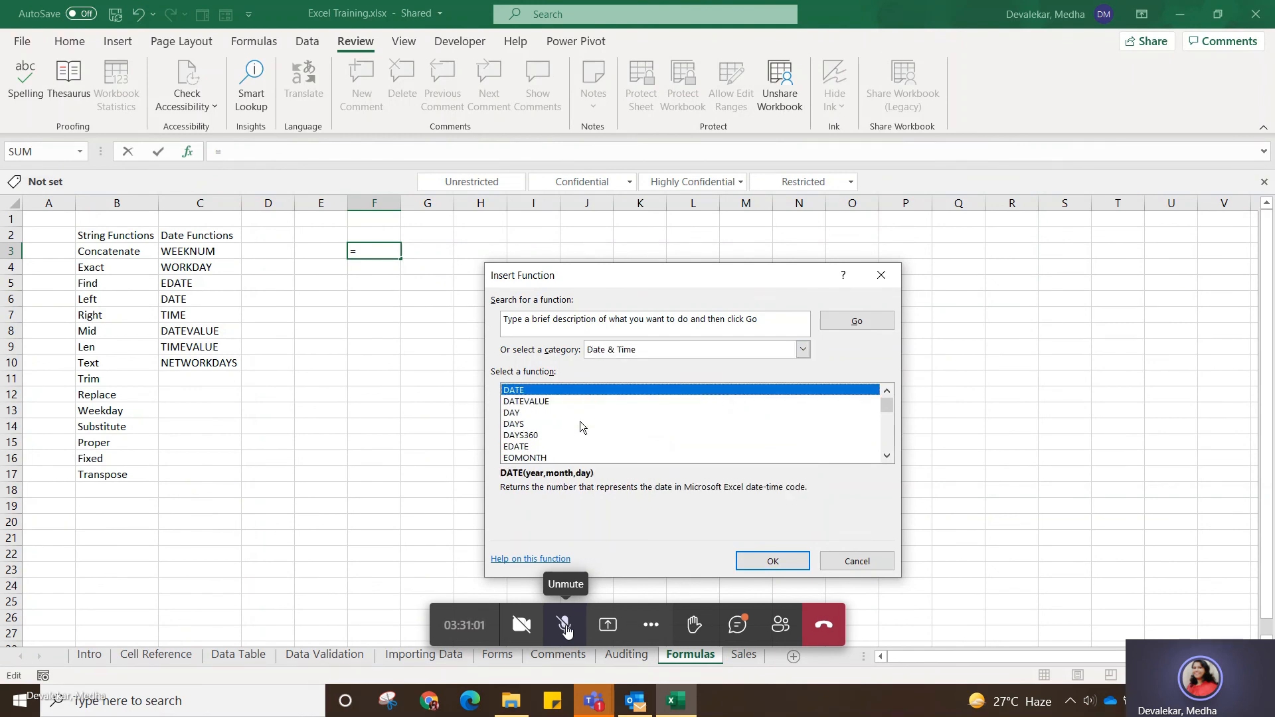
left_click(803, 350)
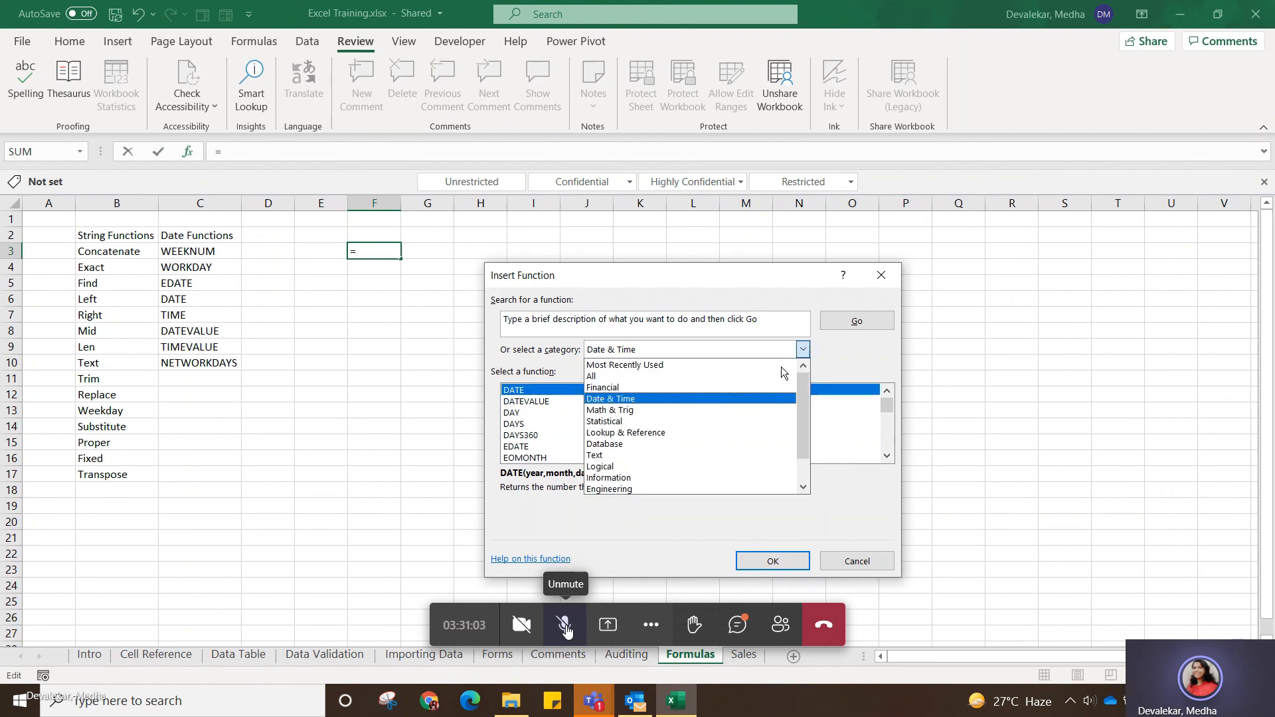
left_click(719, 409)
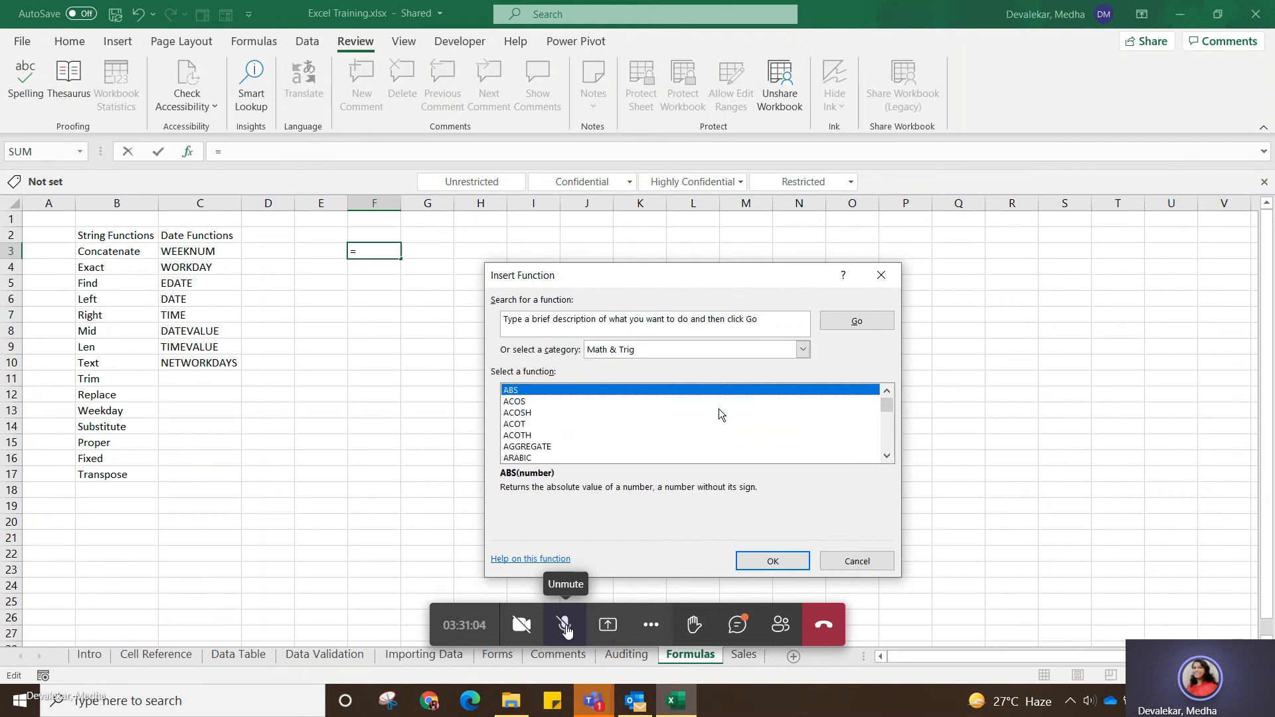
left_click(803, 351)
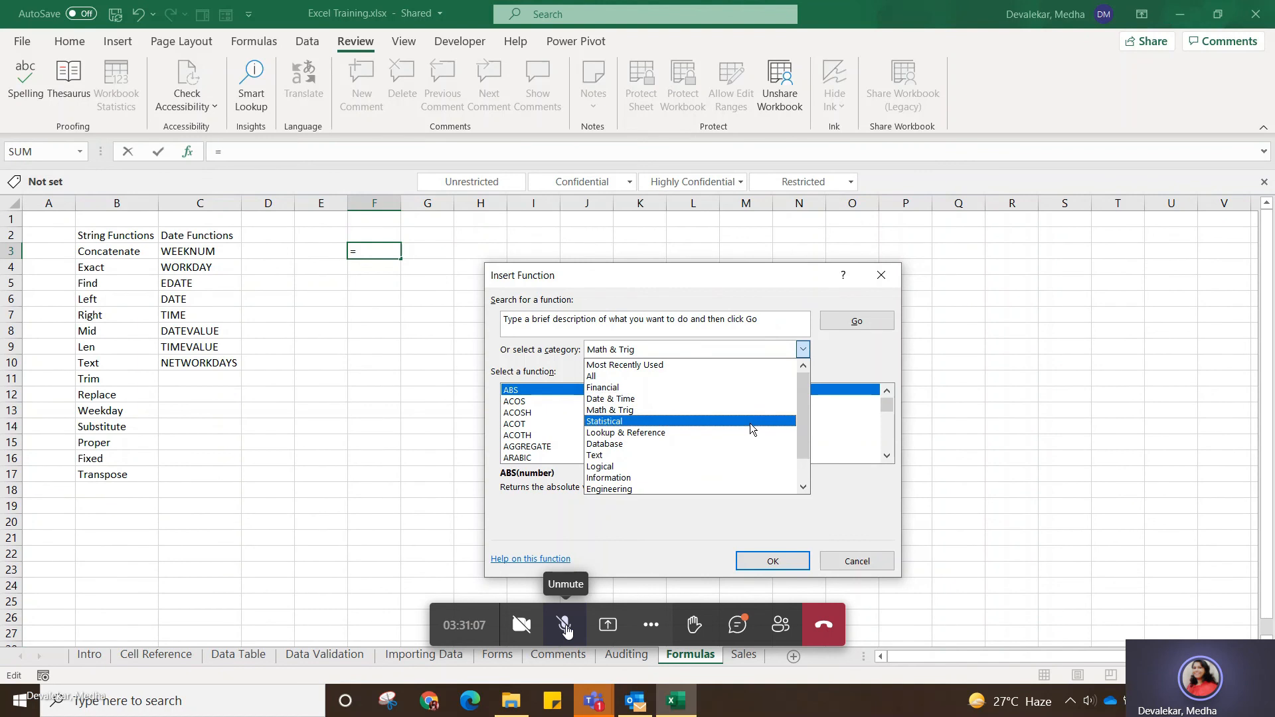
left_click(724, 458)
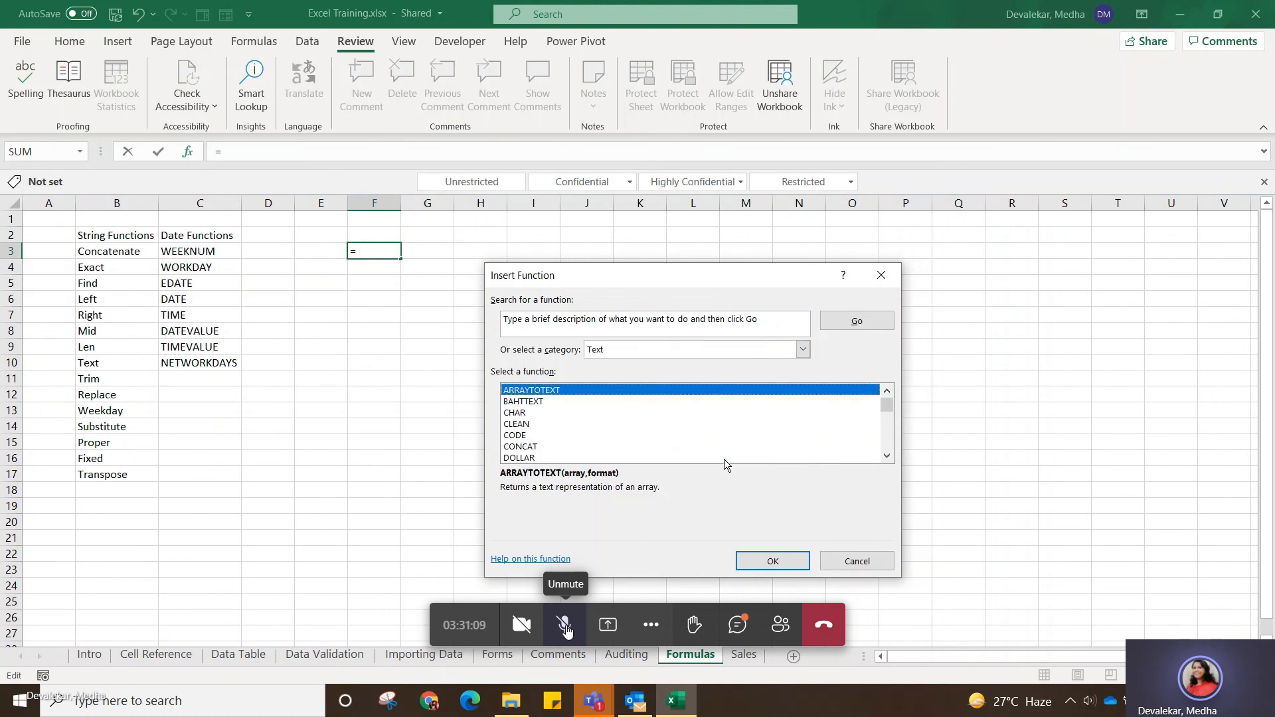
left_click(802, 351)
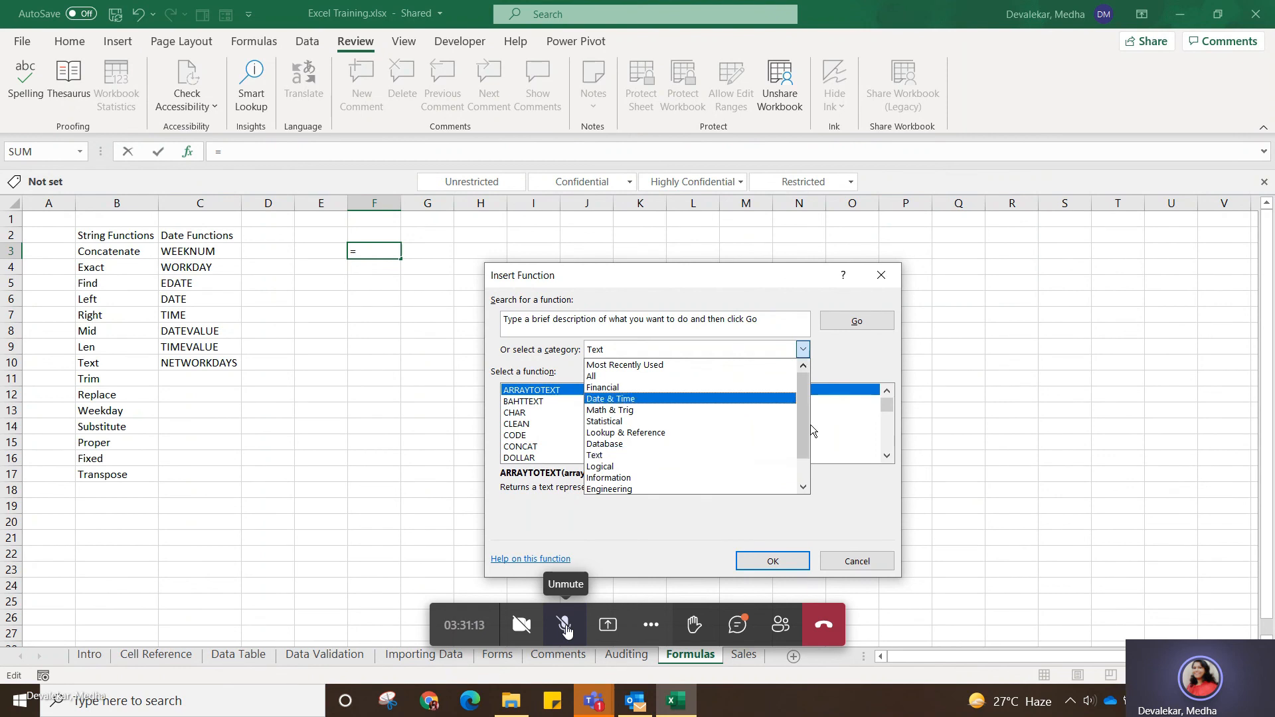
left_click(684, 366)
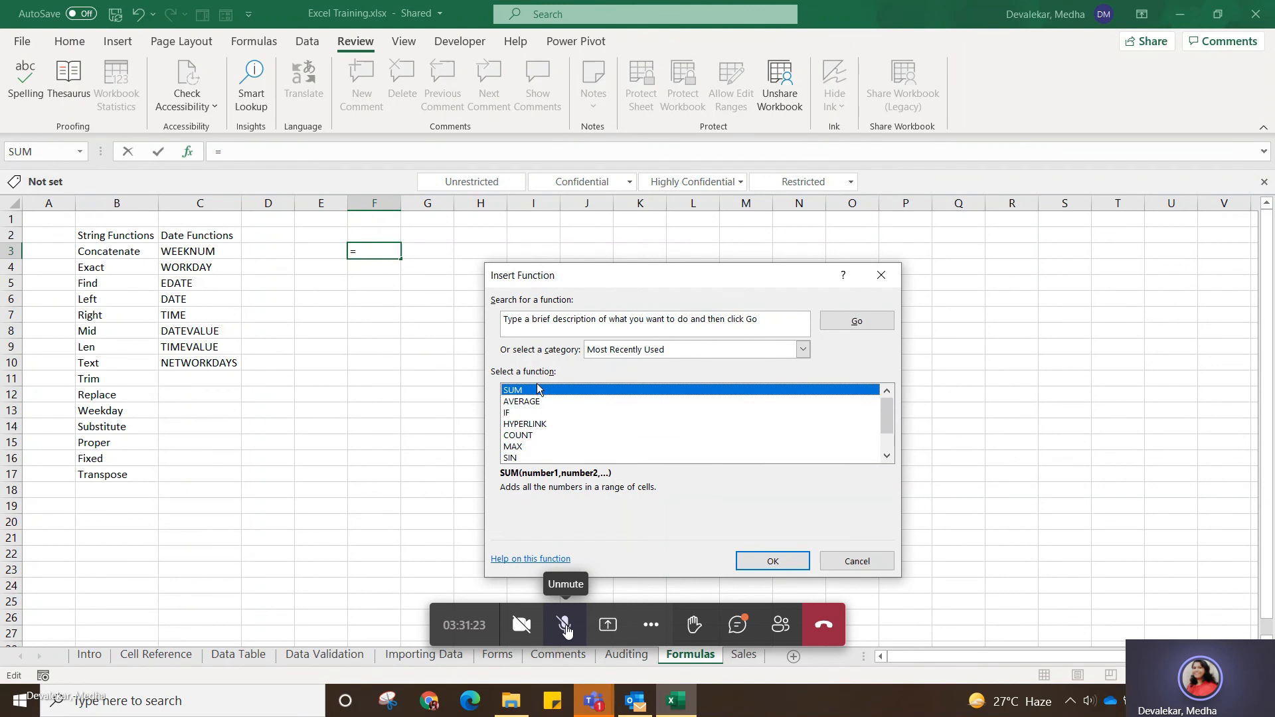
Preview the SUM function's arguments and cancel, and replace the addition formula in cell F3 with =SUM(D3:D8).
double_click(518, 391)
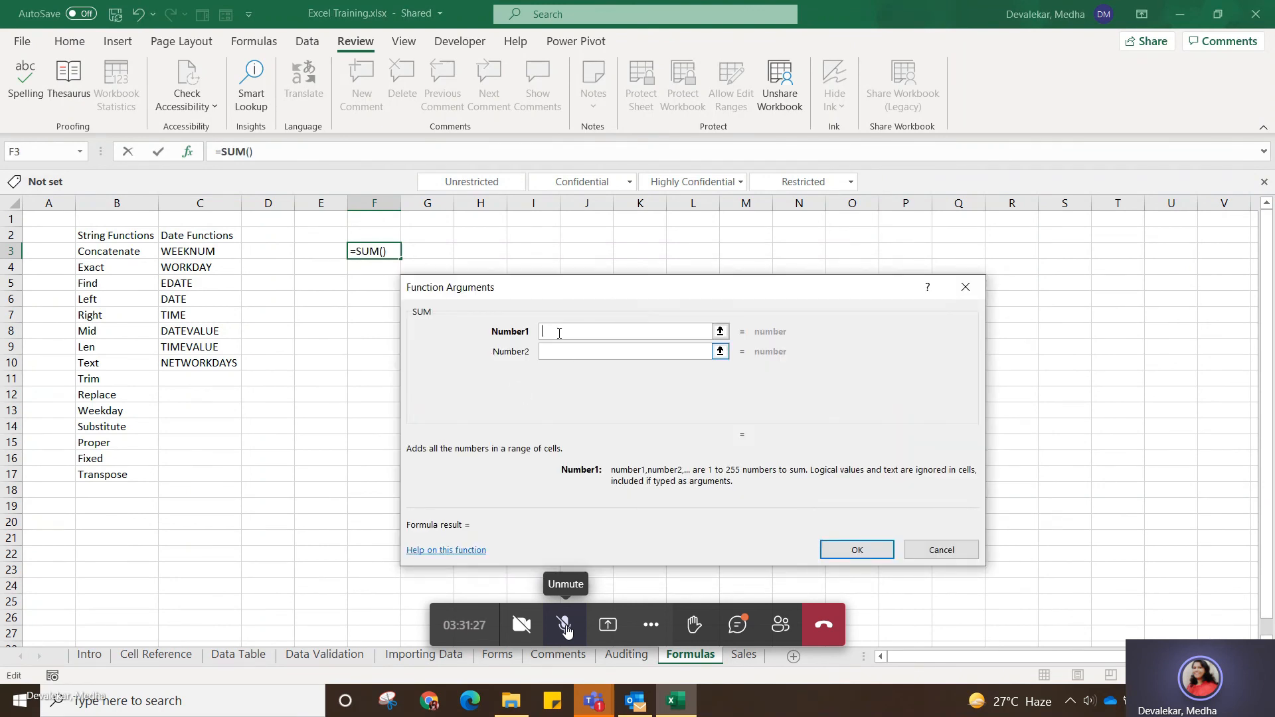
left_click(935, 551)
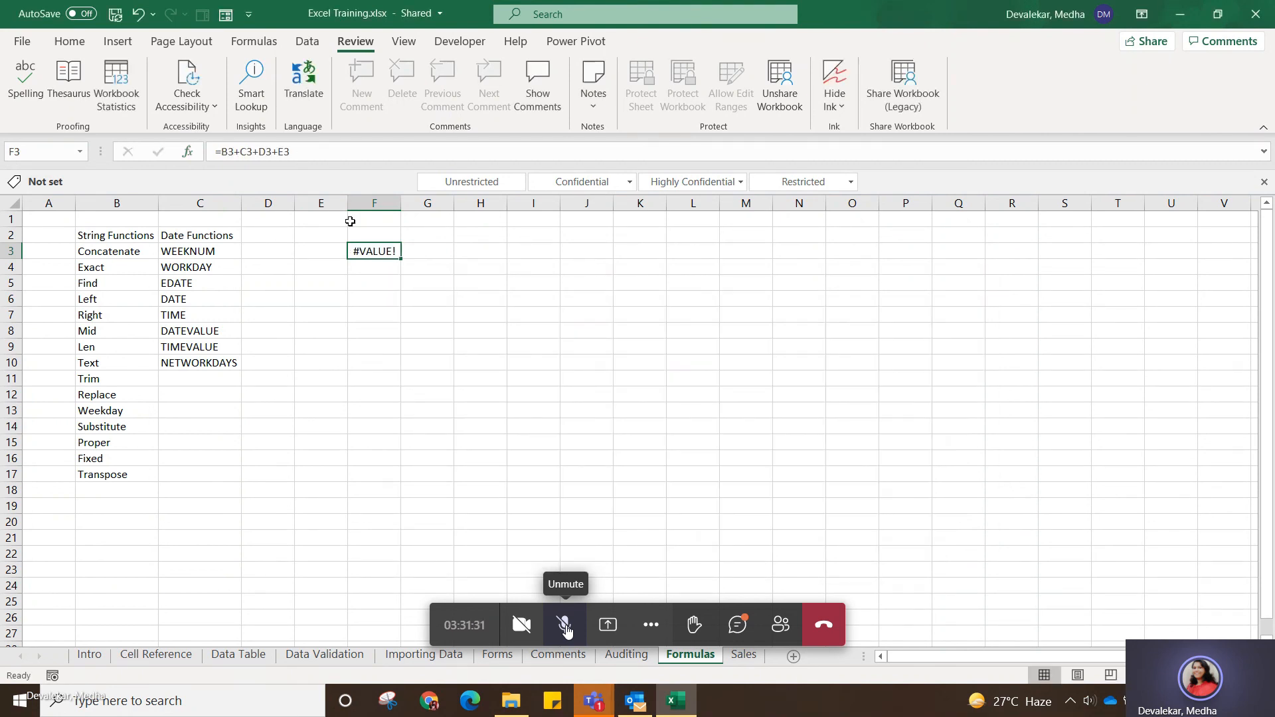
left_click_drag(370, 278, 381, 254)
left_click(382, 255)
left_click_drag(290, 151, 224, 152)
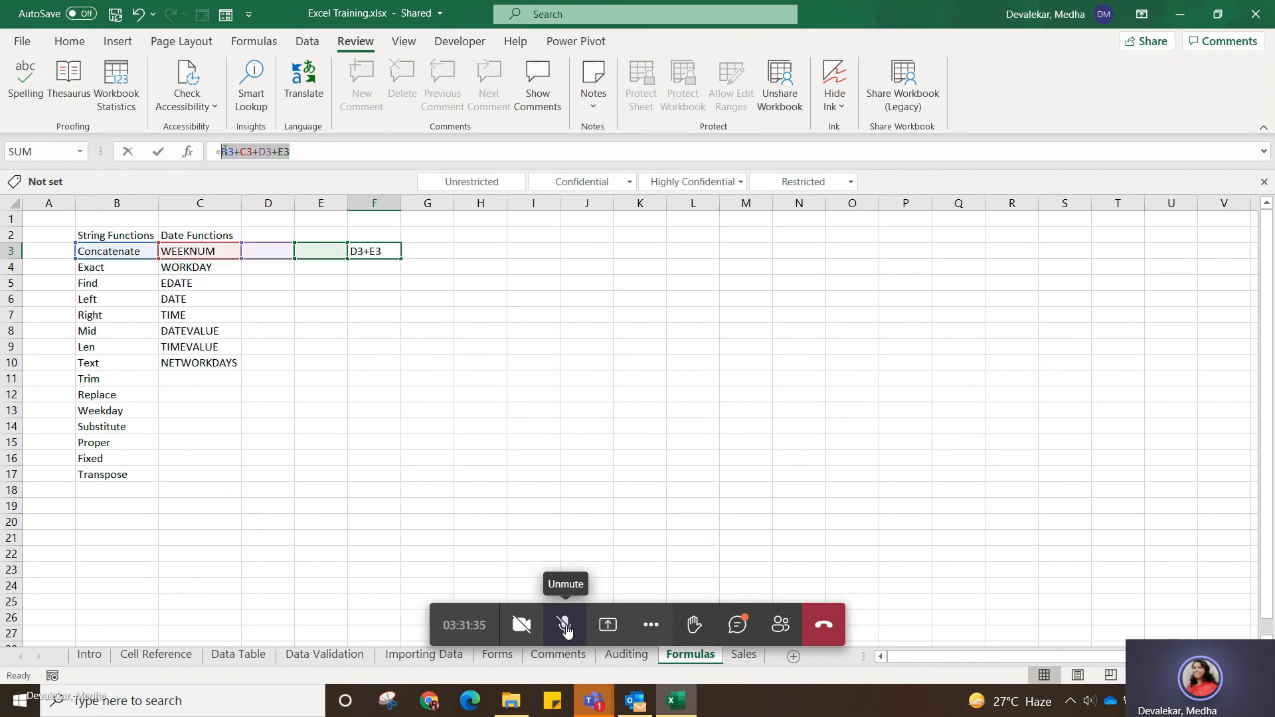
type("sum(")
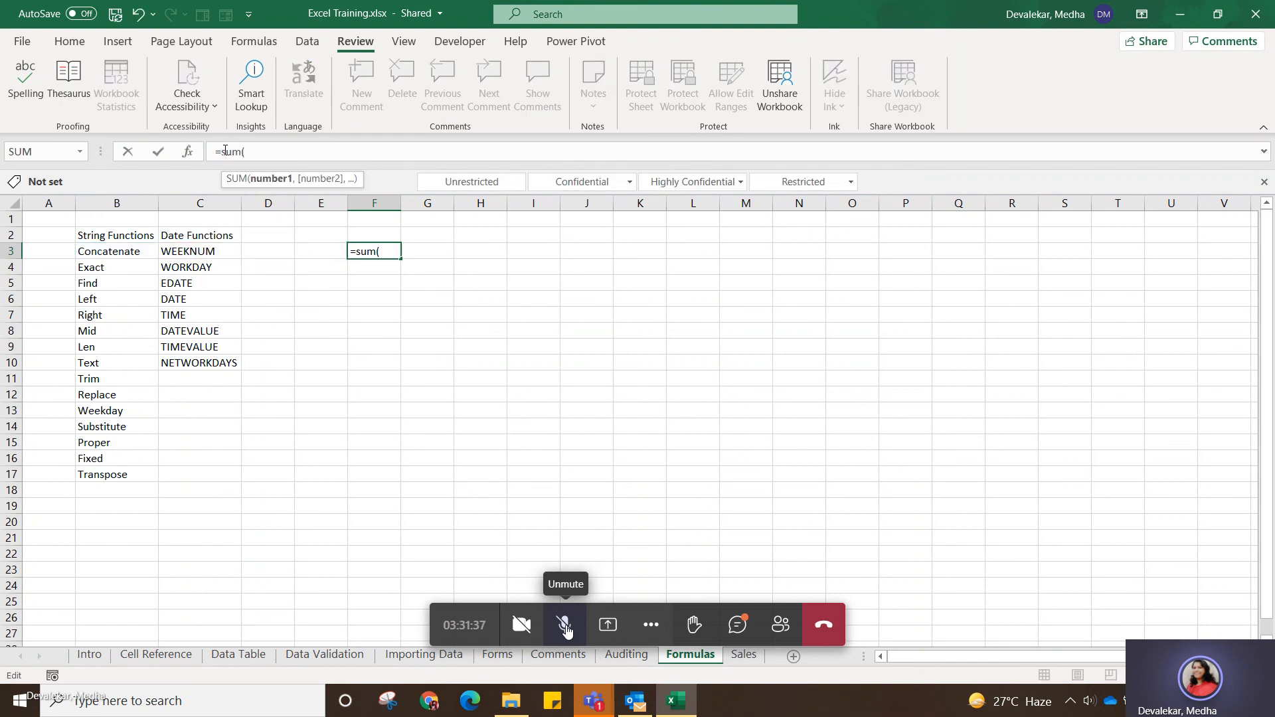
left_click_drag(287, 252, 289, 330)
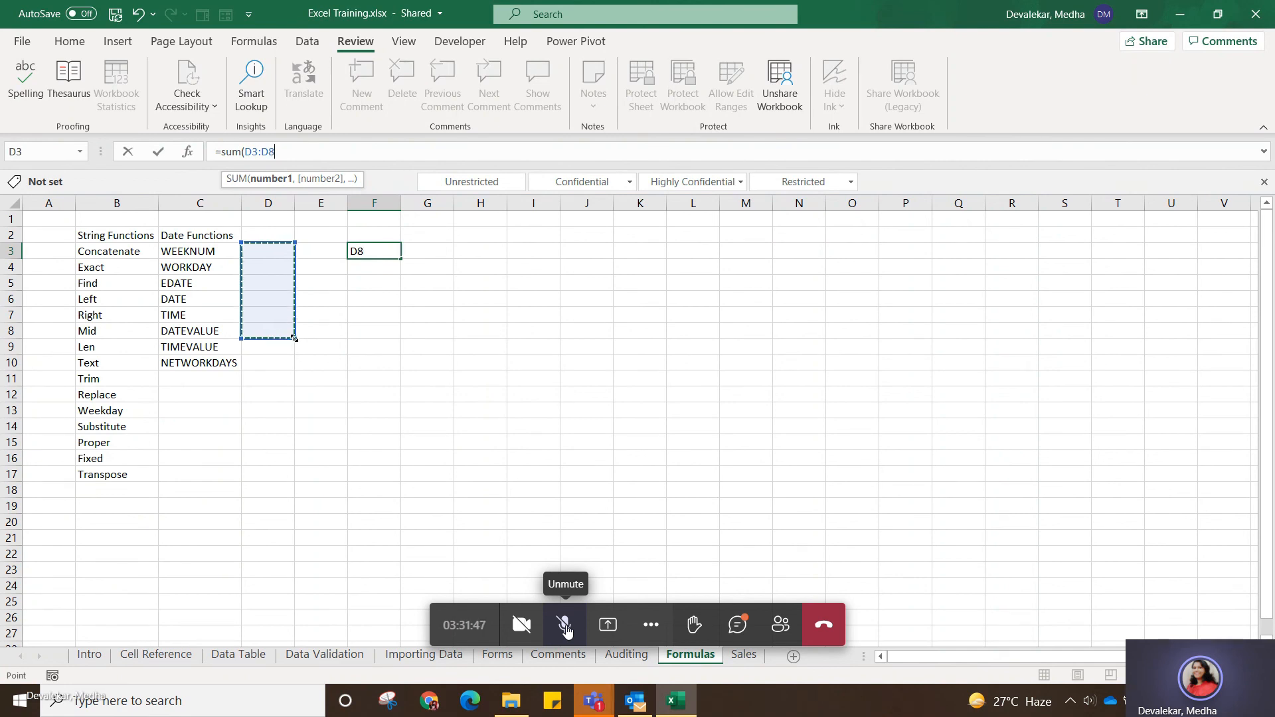
left_click(287, 154)
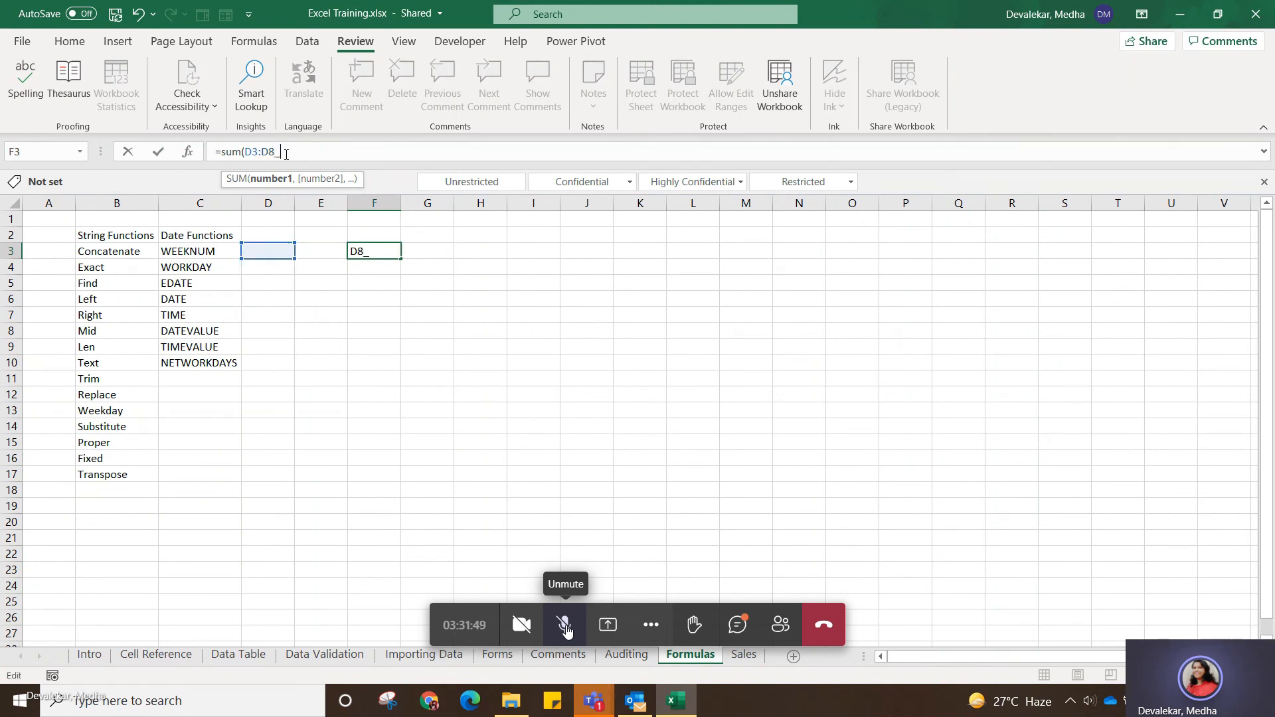
type(")")
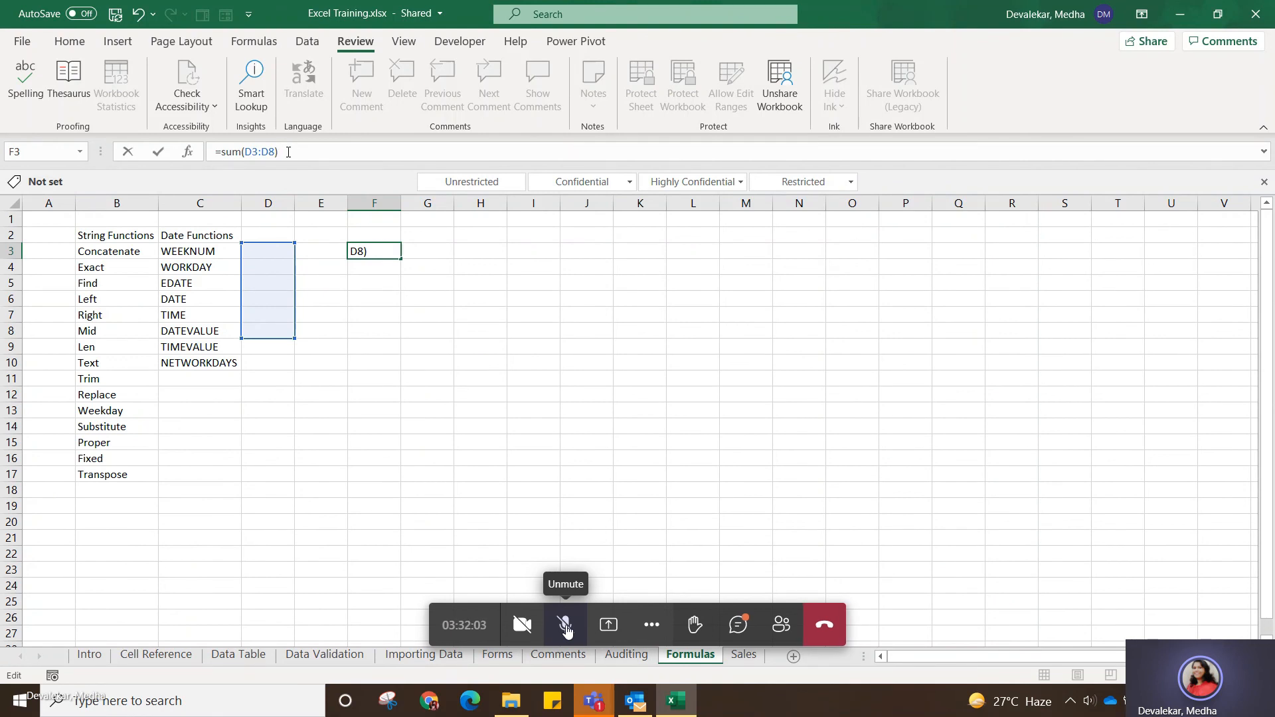
key("Return")
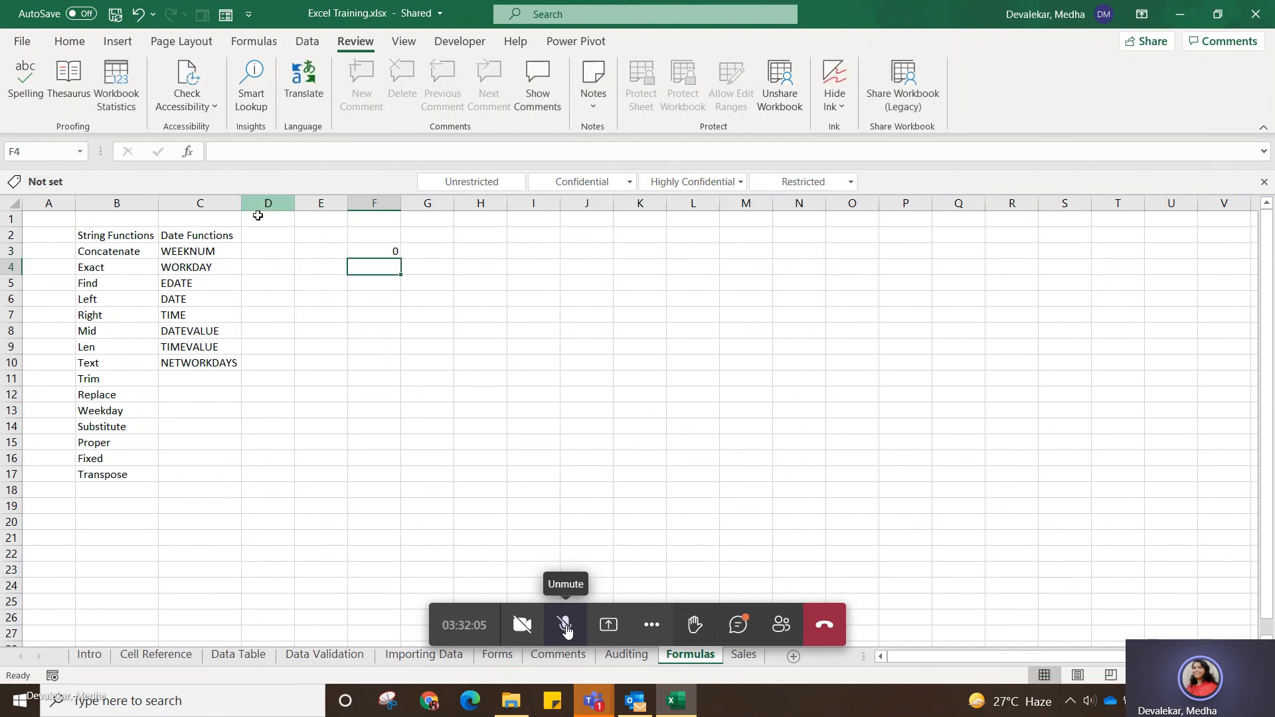
Enter the values 3, 6, 8, 19, 49, 63 and 76 down cells D3 to D9.
left_click(267, 247)
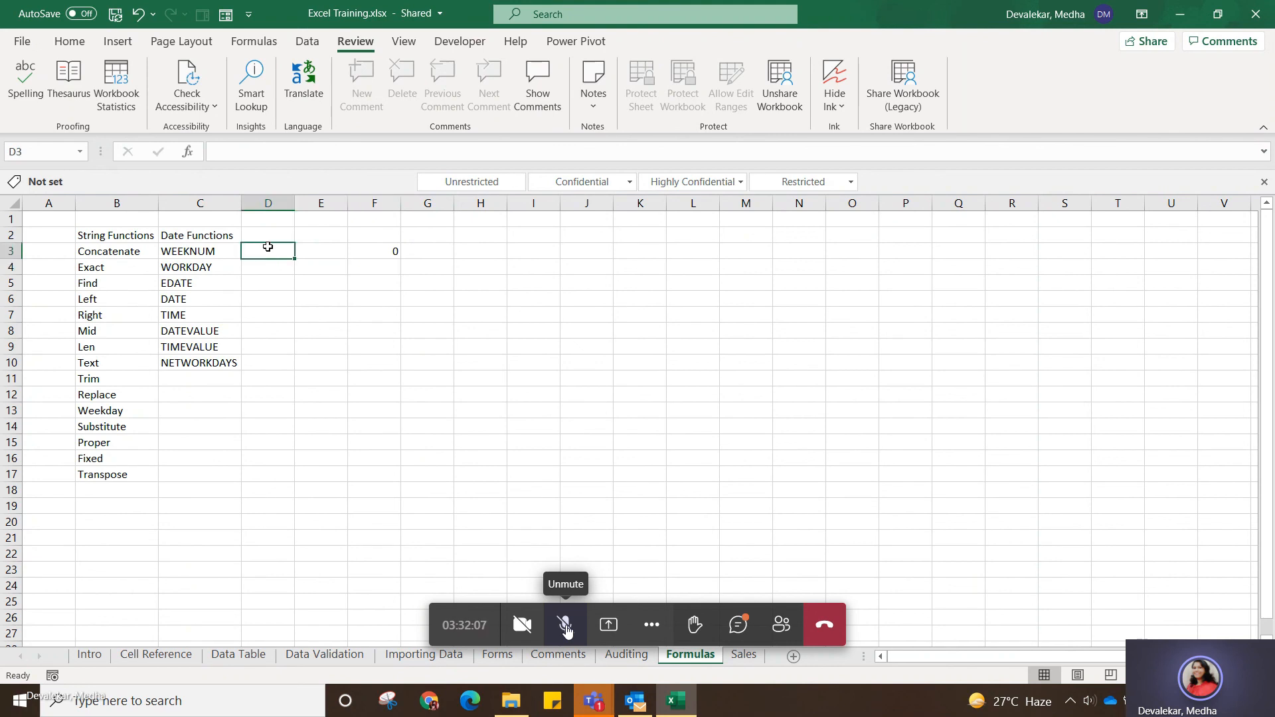
type("3")
key("Return")
type("6")
key("Return")
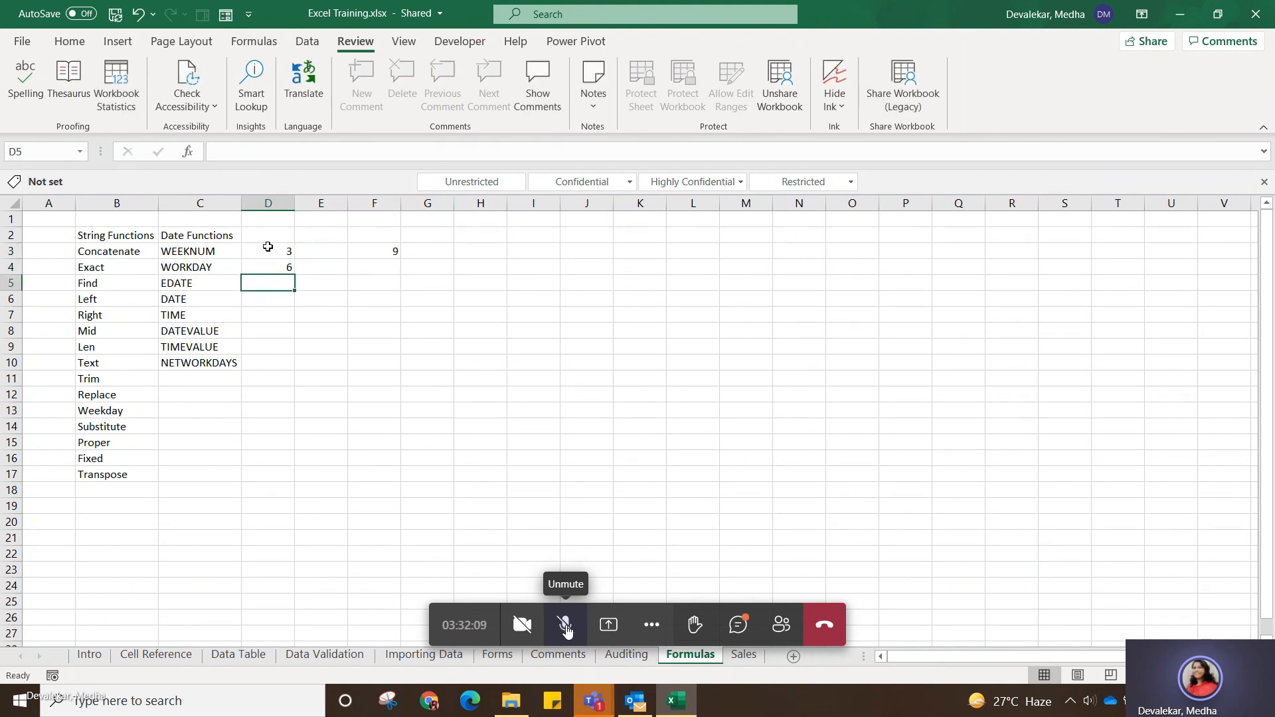
type("8")
key("Return")
type("19")
key("Return")
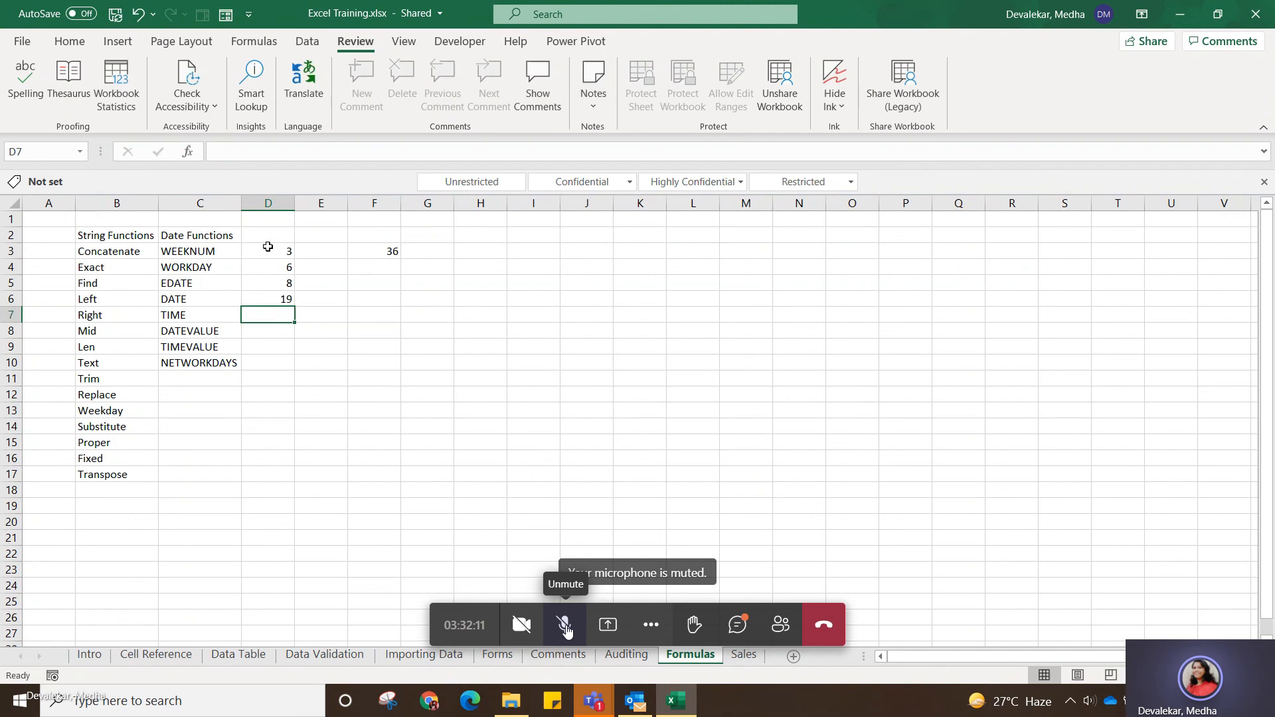
type("49")
key("Return")
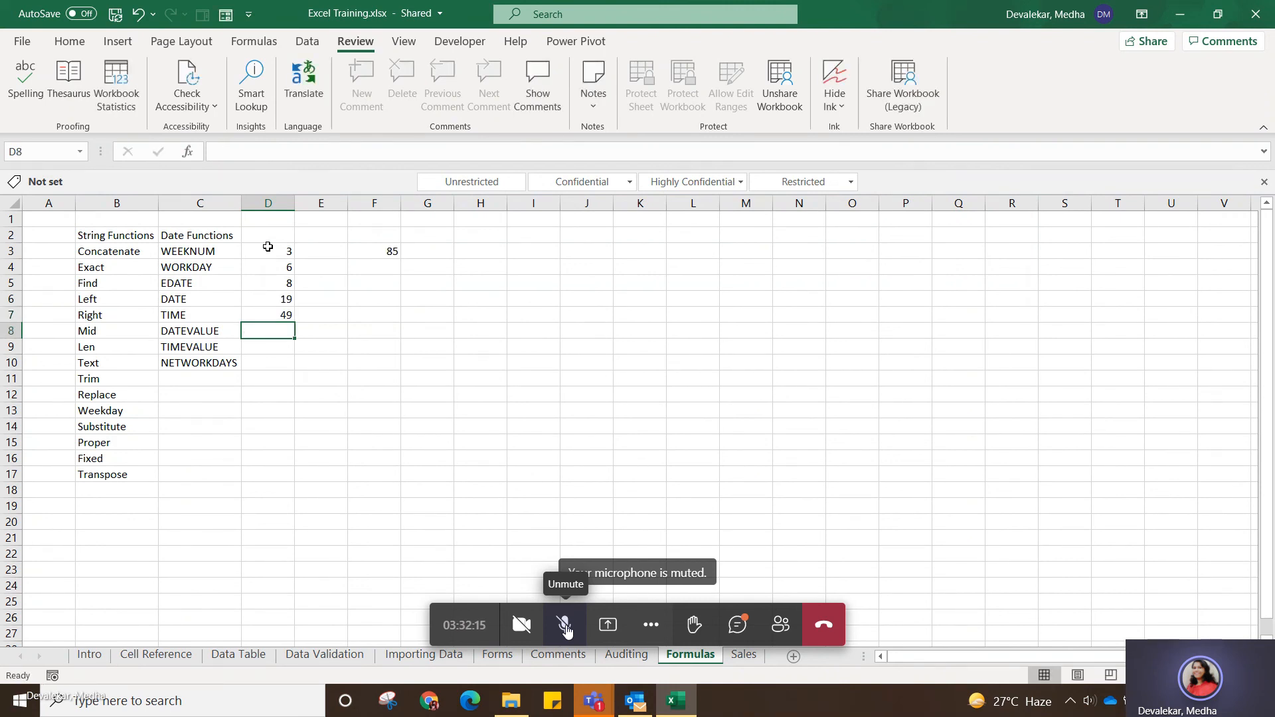
type("63")
key("Return")
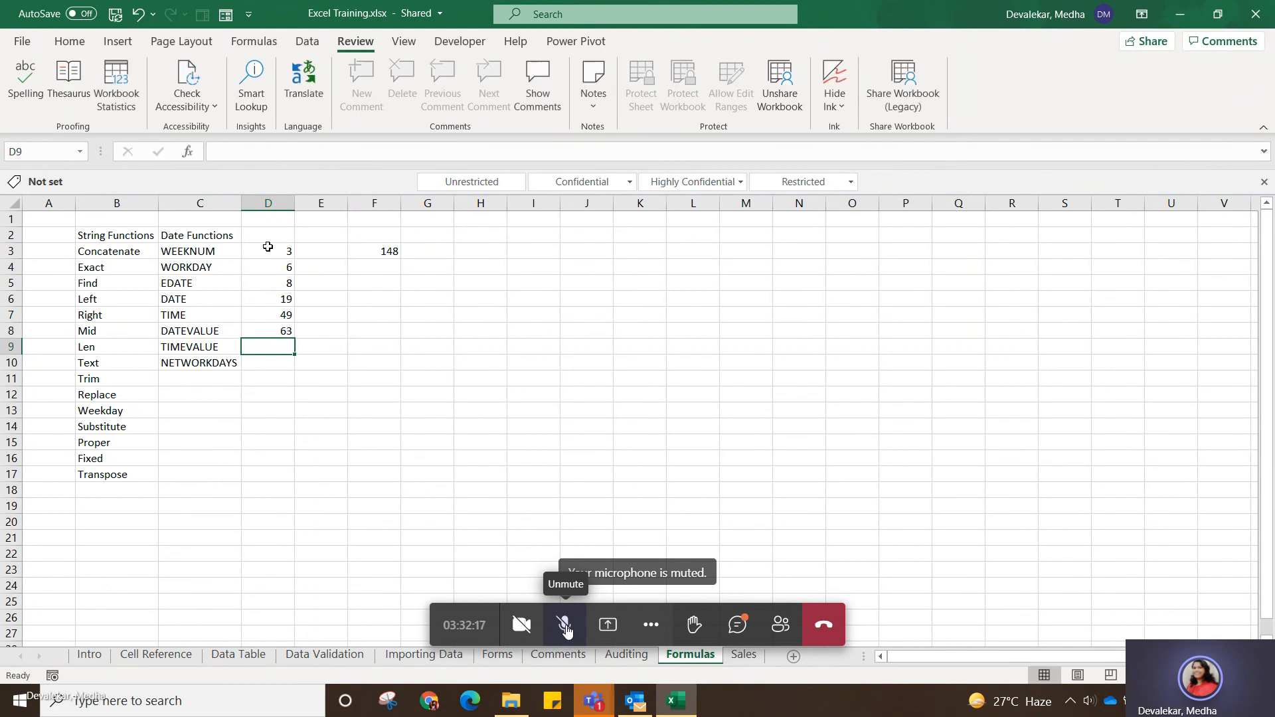
type("76")
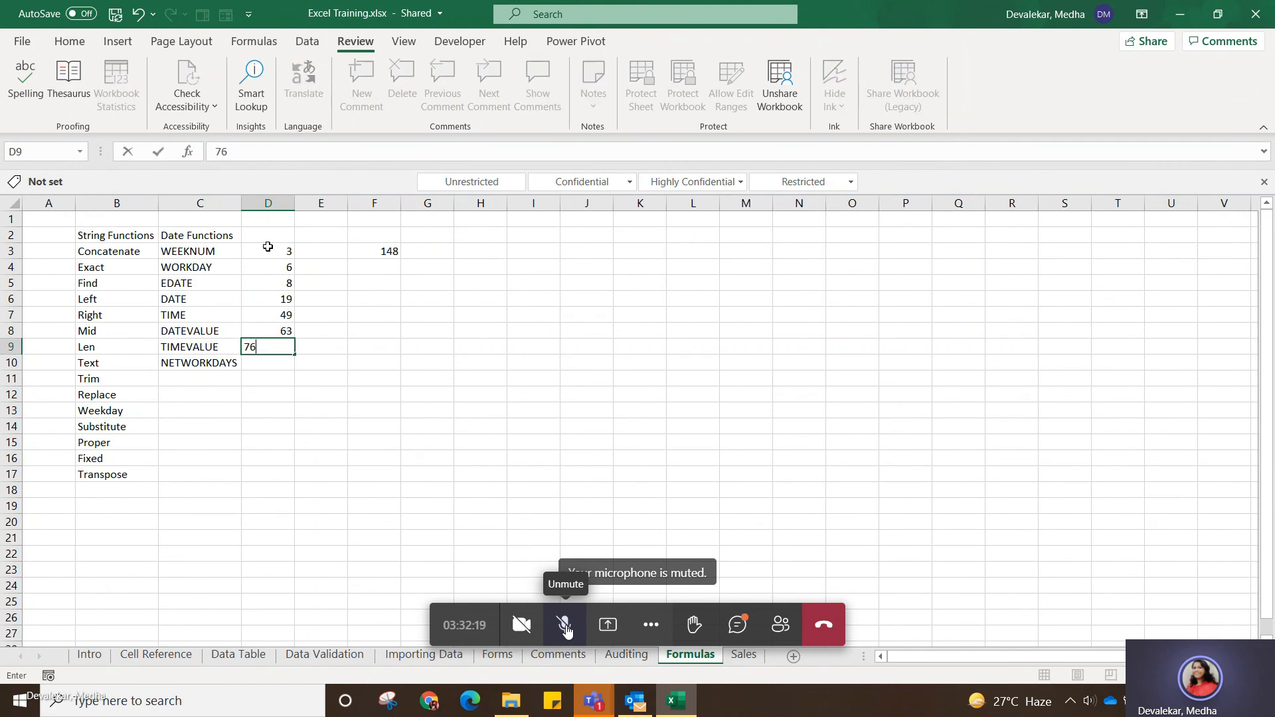
key("Return")
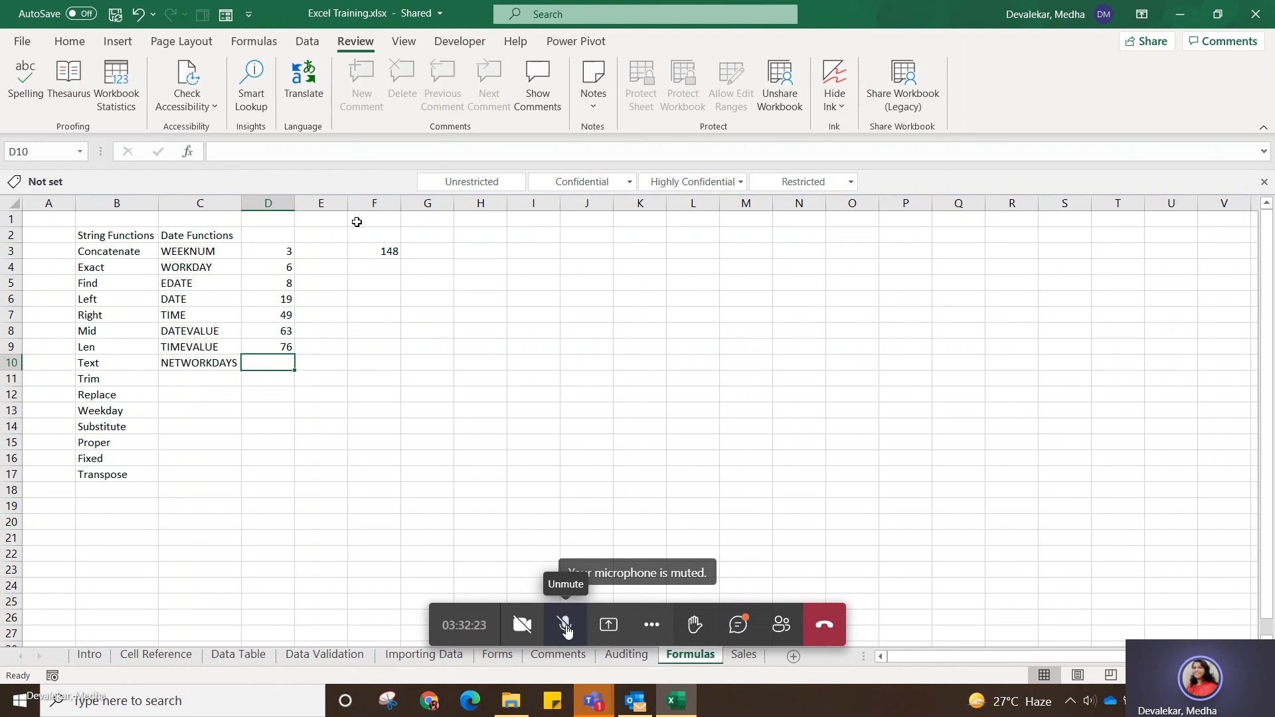
Open the SUM formula in cell F3 for editing.
left_click(388, 250)
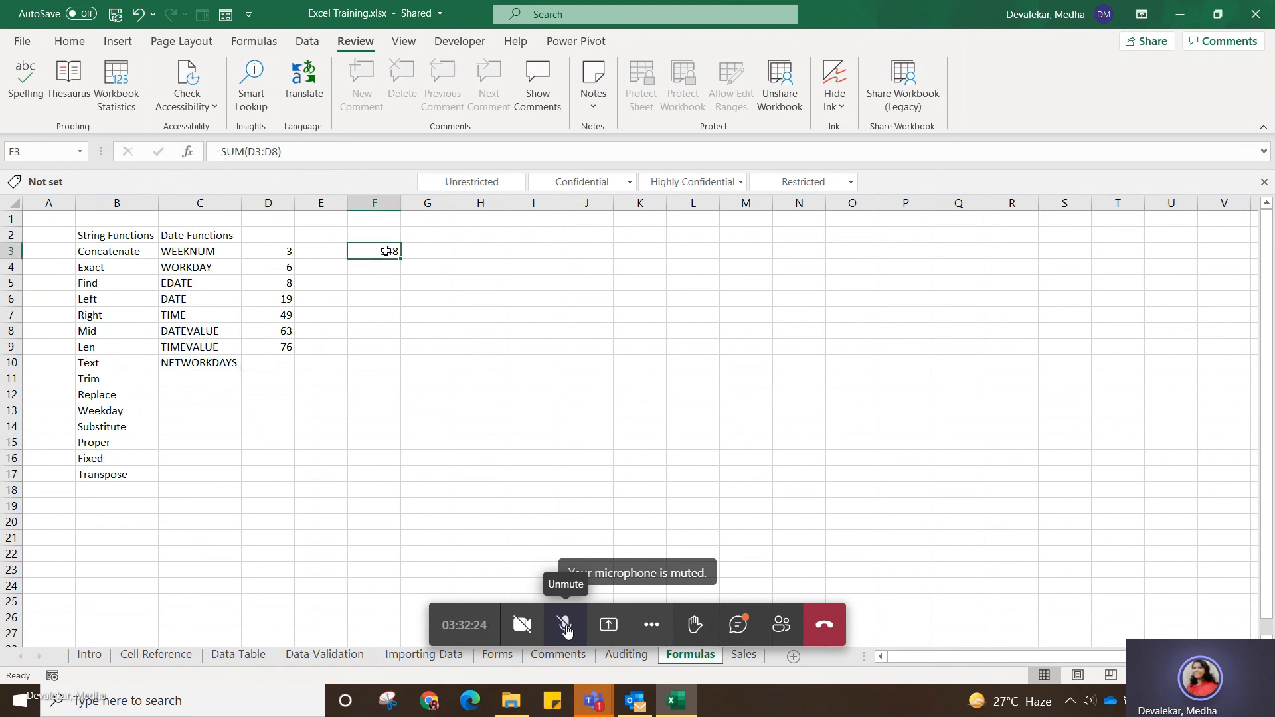
left_click(349, 152)
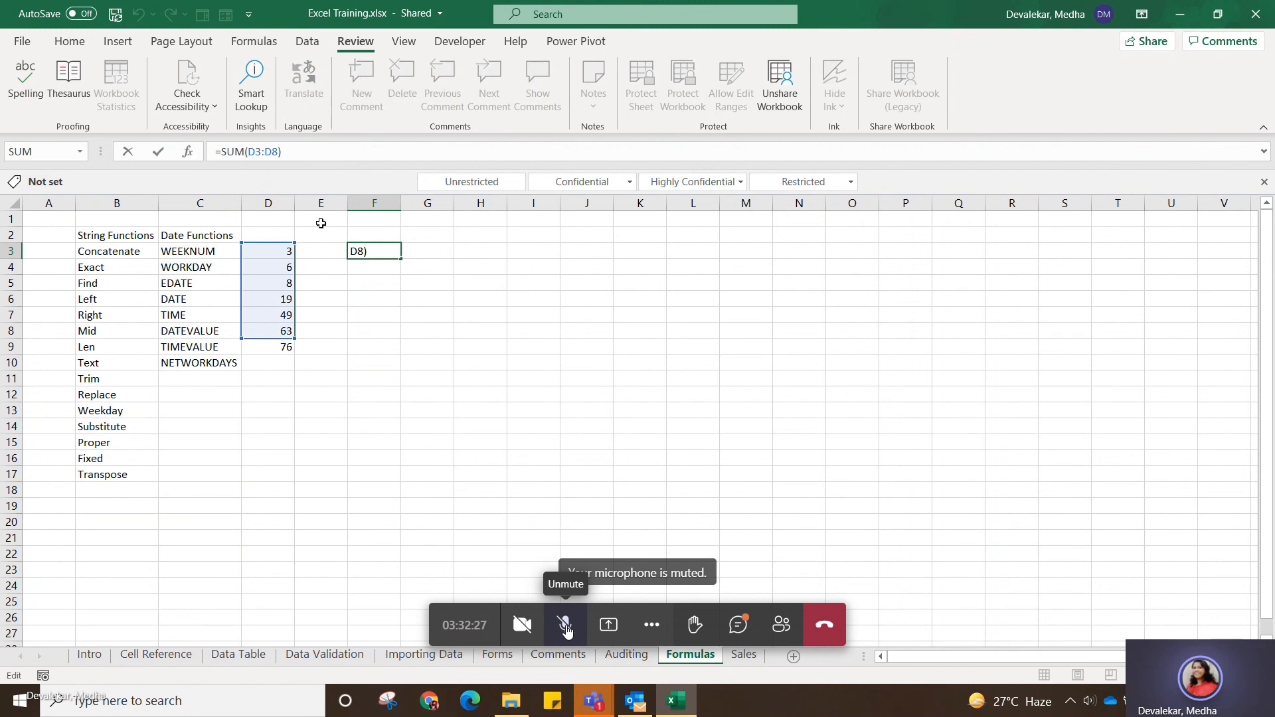